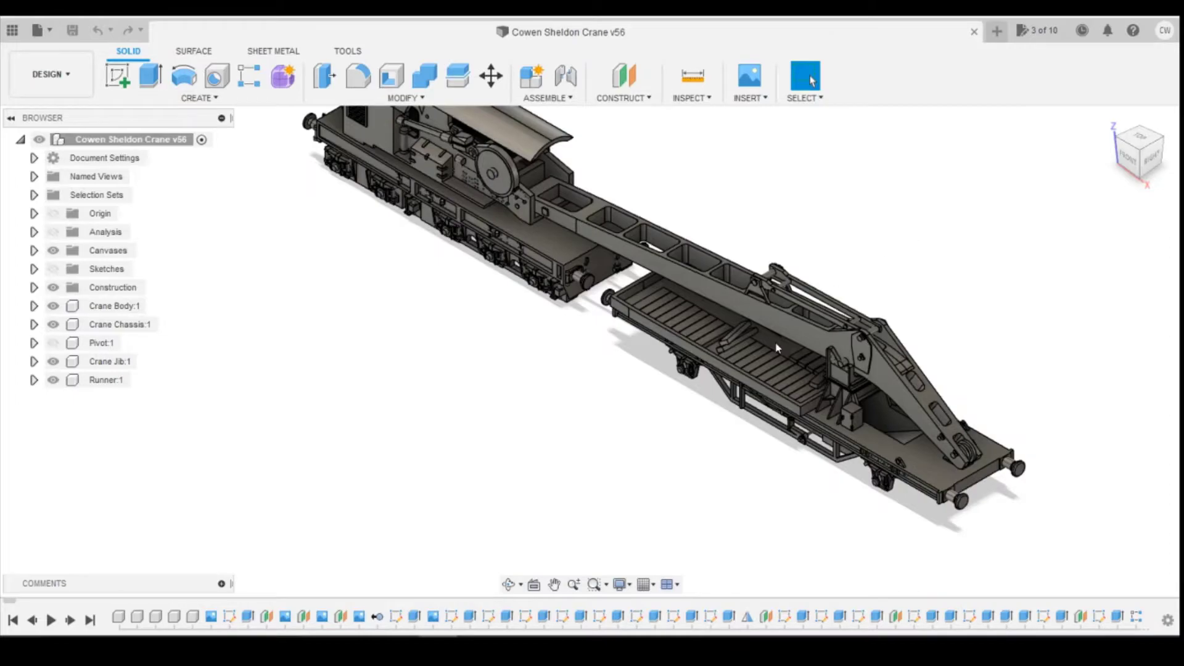
# Step: Make the Crane Jib component the active component of the crane assembly
pyautogui.moveTo(514, 647)
pyautogui.click(597, 609)
pyautogui.click(126, 361)
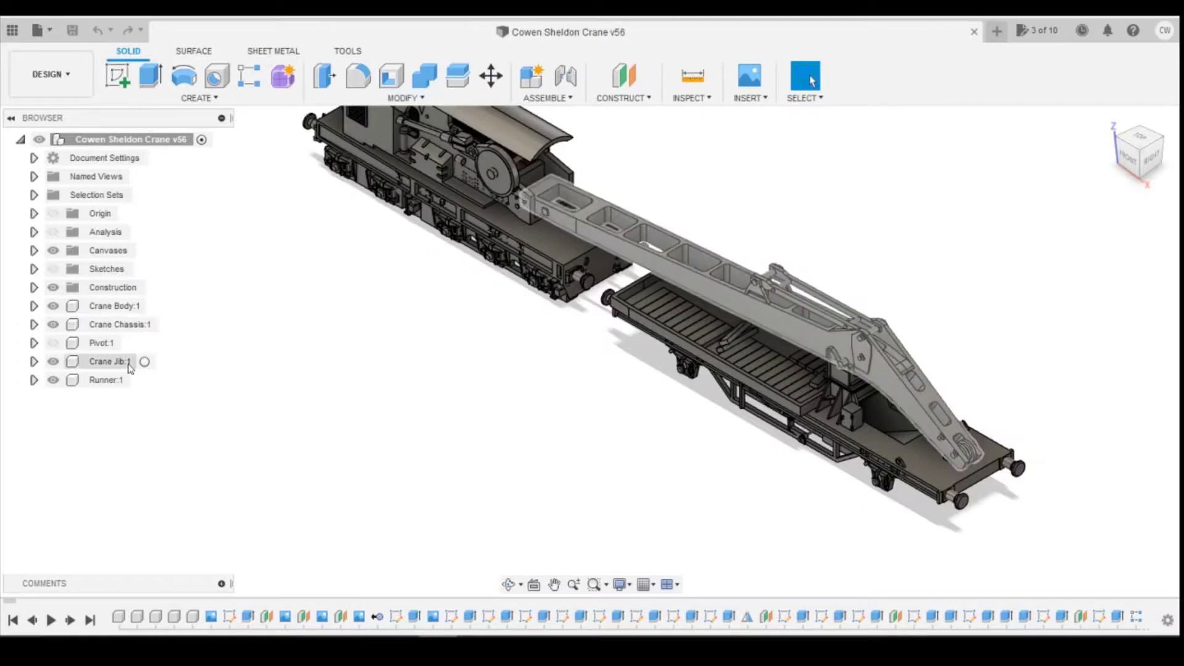
pyautogui.click(145, 362)
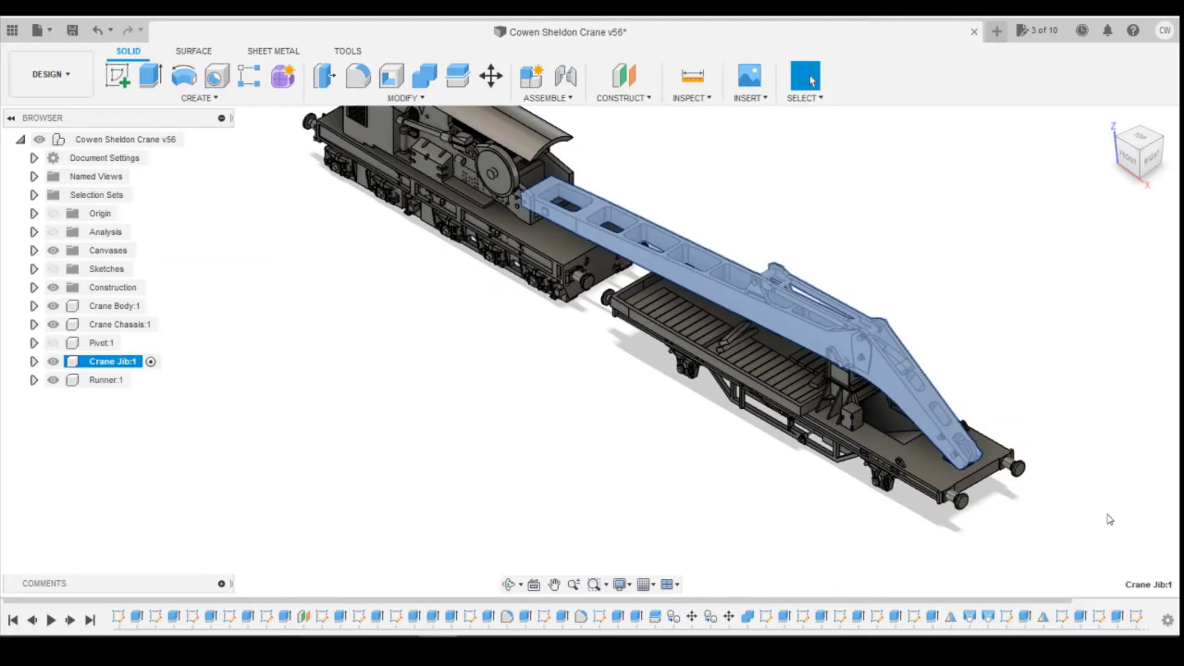
# Step: Check the reference photo of the jib tip and start a sketch on the jib's end face beside the pulleys
pyautogui.click(1007, 497)
pyautogui.scroll(3, 977, 490)
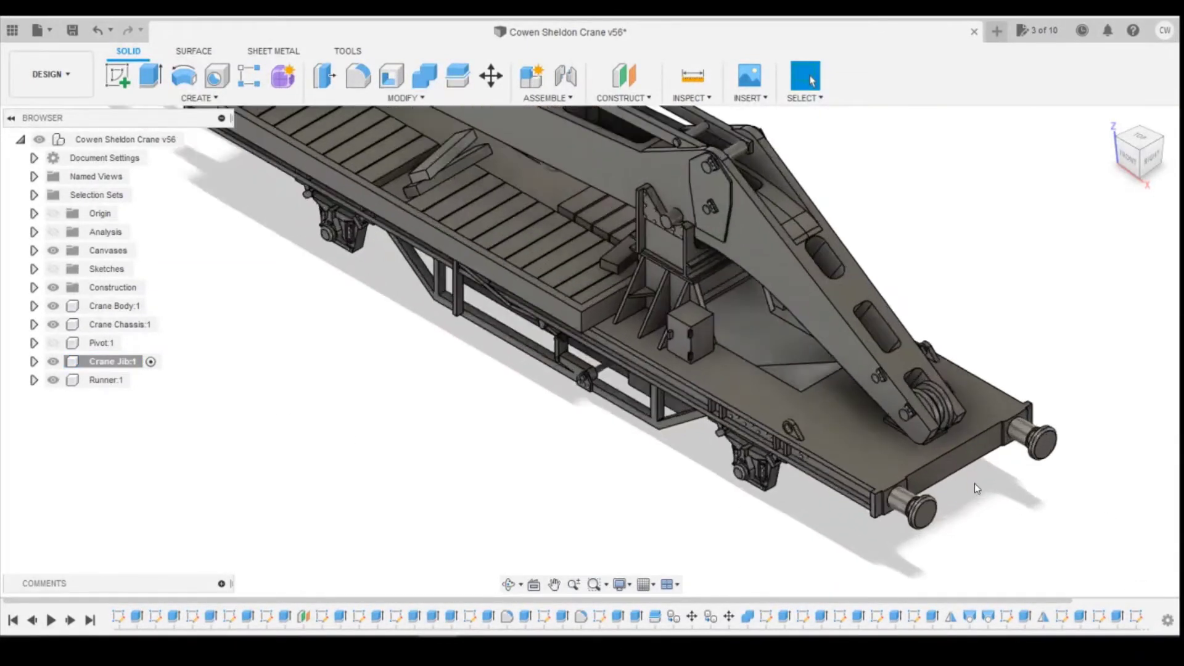
pyautogui.scroll(5, 974, 483)
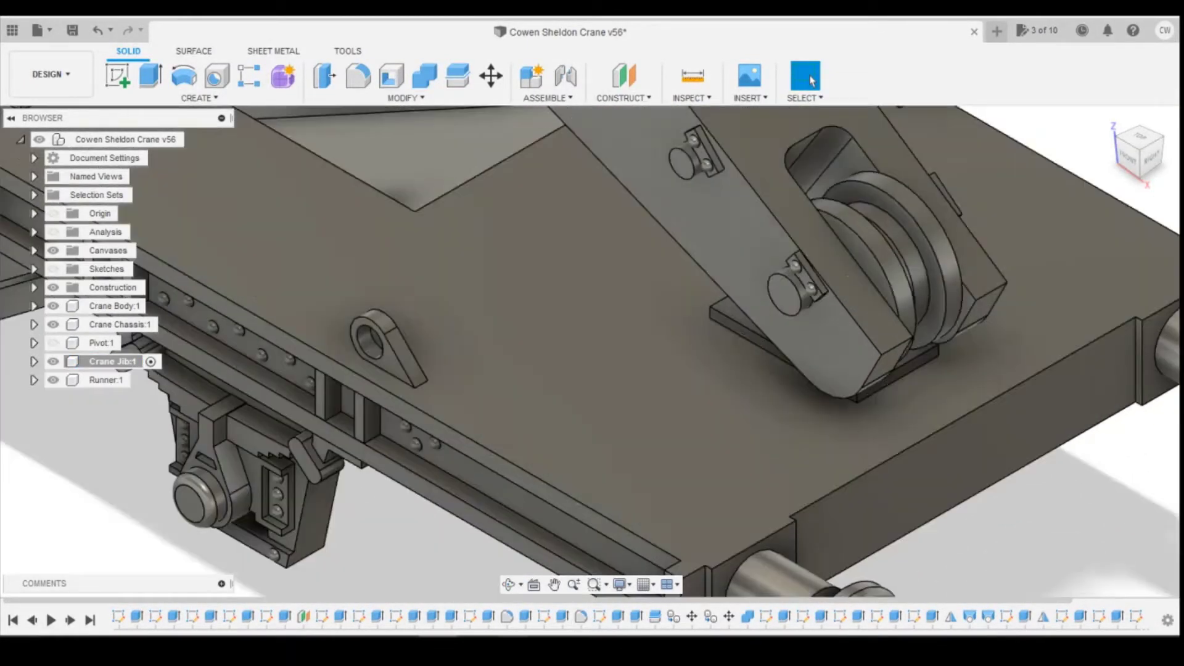
pyautogui.click(607, 589)
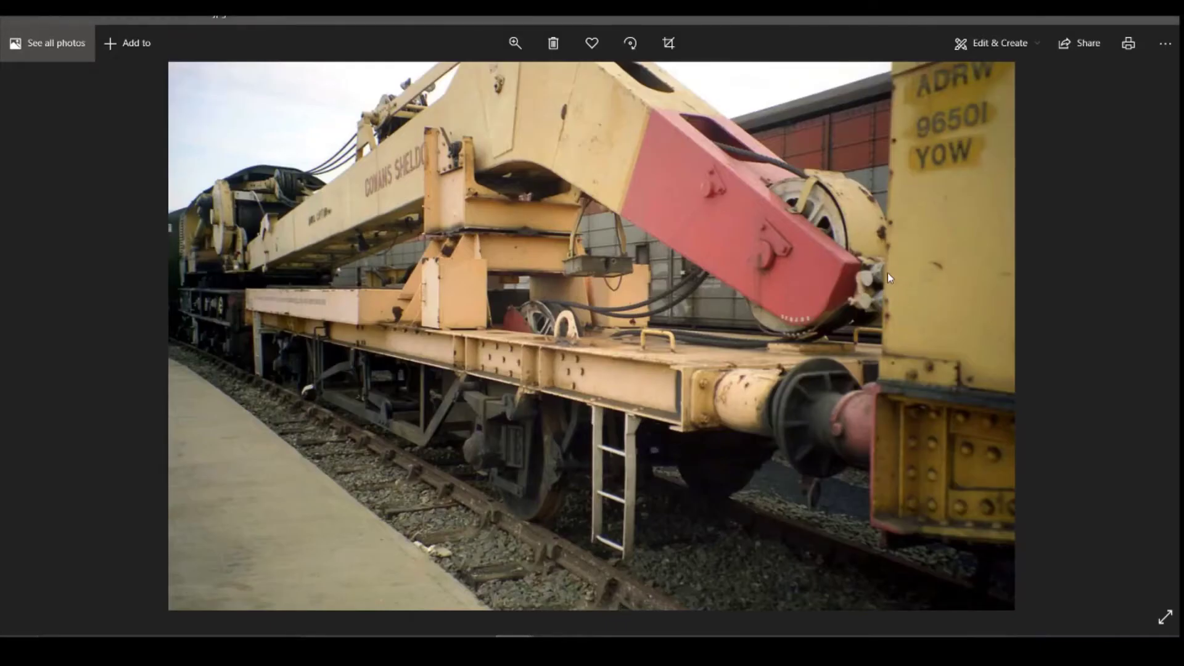
pyautogui.scroll(-1, 815, 352)
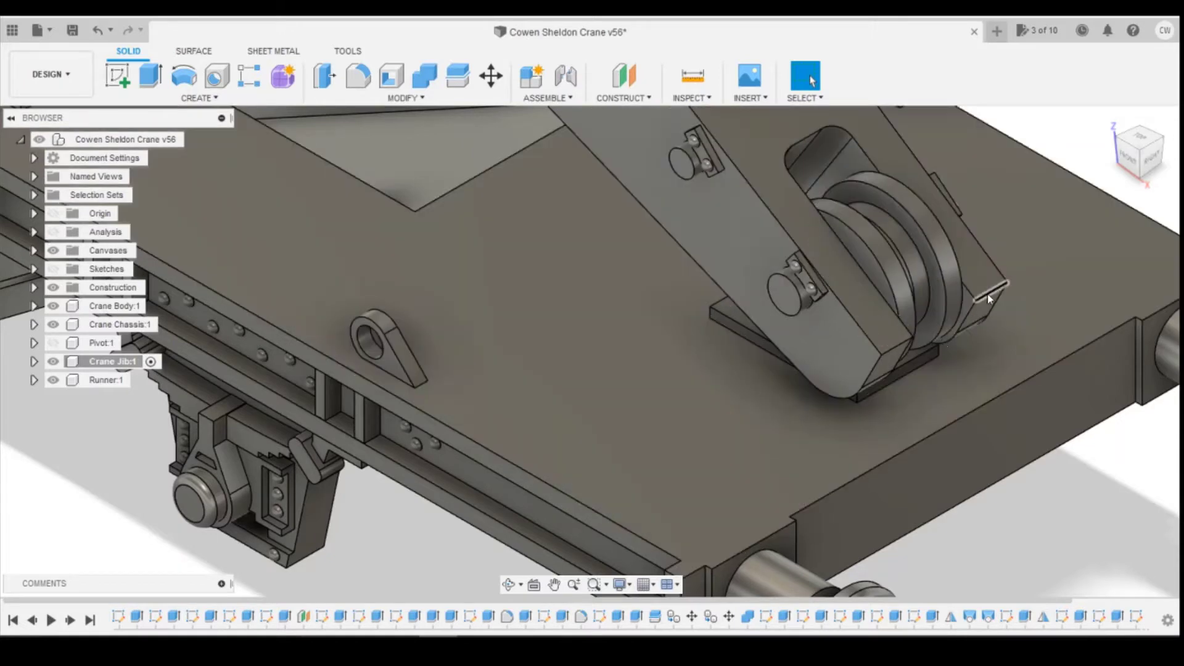
pyautogui.click(117, 75)
pyautogui.click(917, 379)
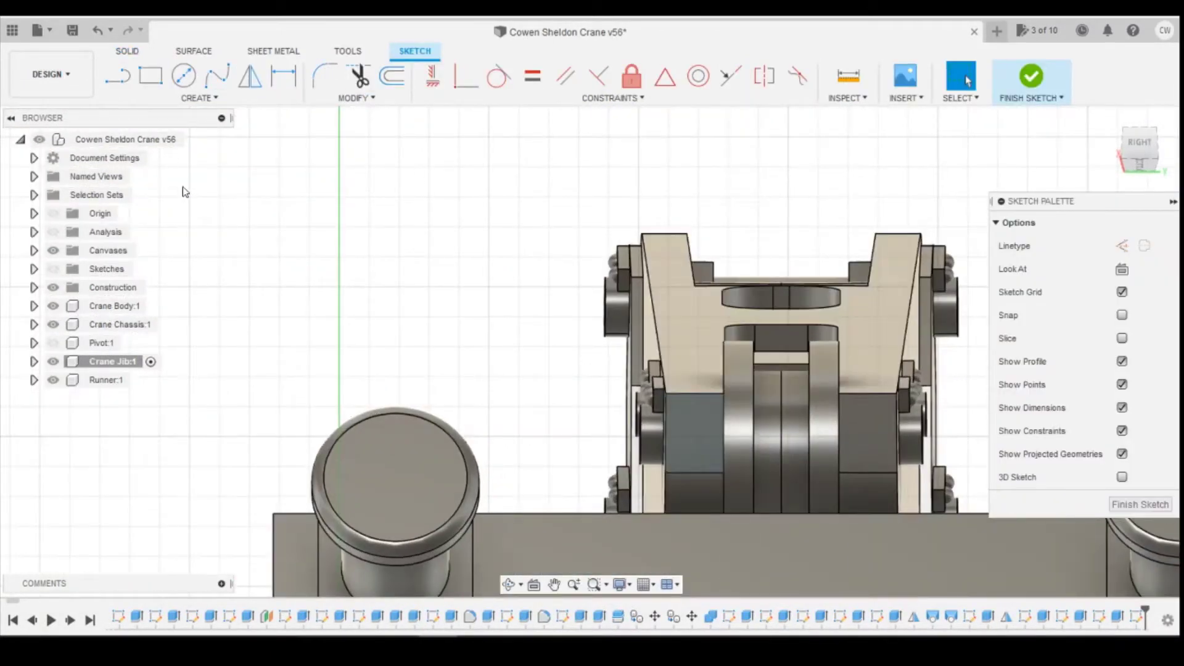
# Step: Sketch a rectangle across the gap between the jib's two end faces and constrain it coincident with the adjoining edge
pyautogui.click(150, 75)
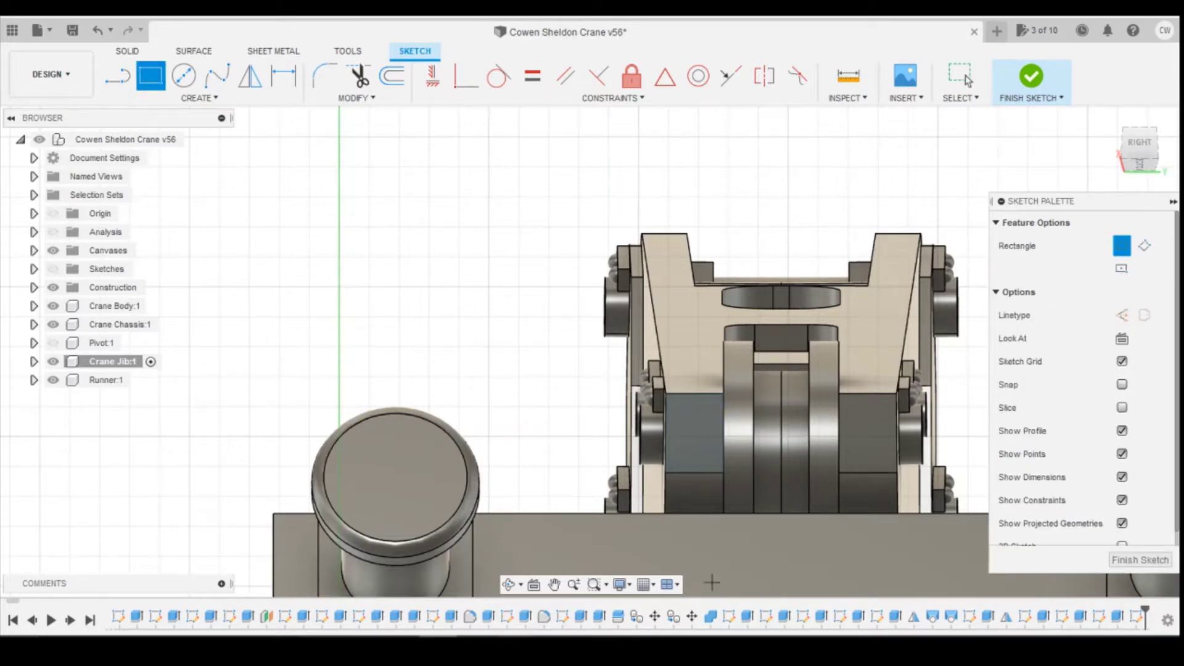
pyautogui.click(602, 570)
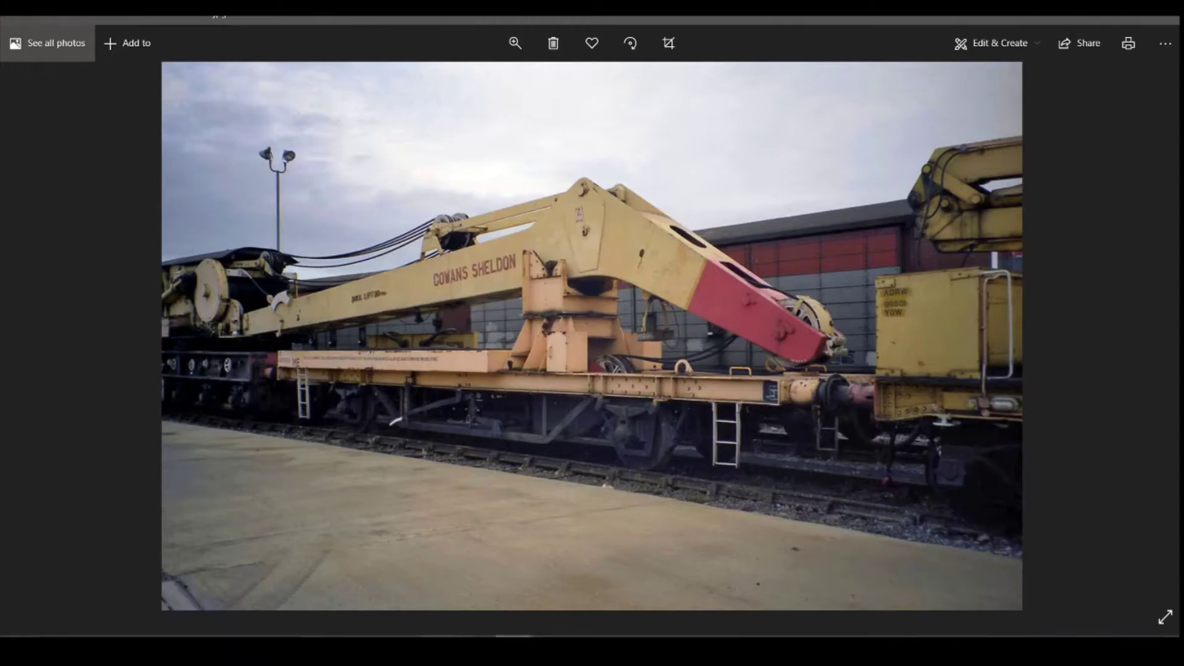
pyautogui.hotkey('alt', 'Tab')
pyautogui.click(724, 395)
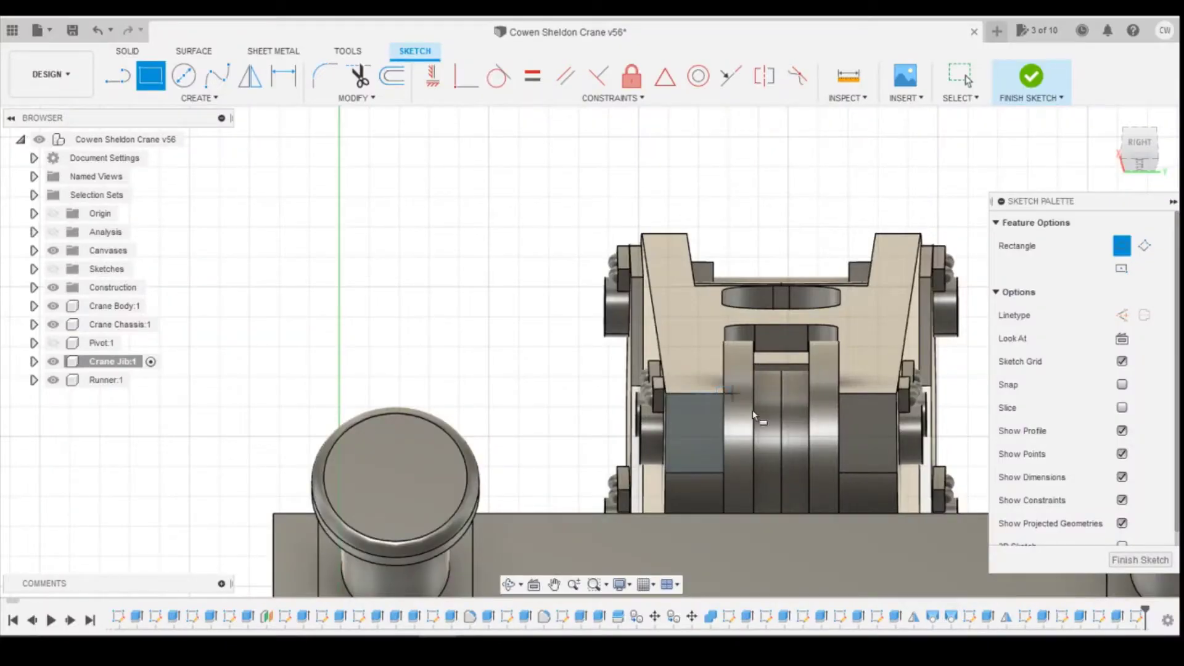
pyautogui.click(845, 475)
pyautogui.click(465, 76)
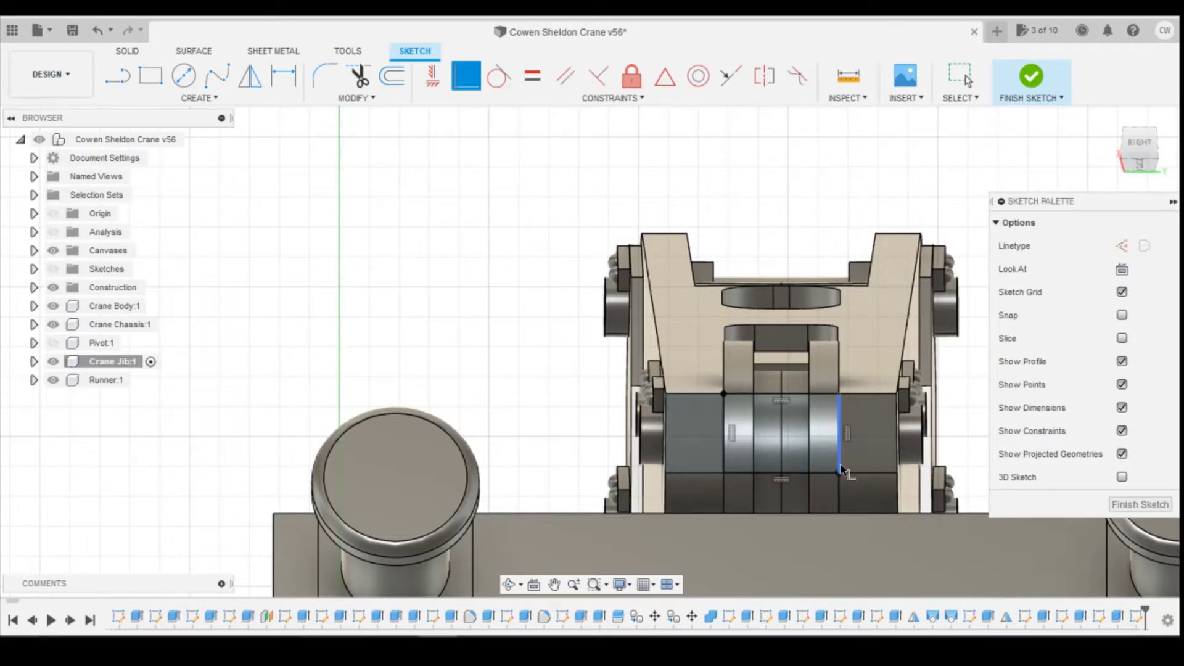
pyautogui.press('Escape')
# Step: Start a two-sided extrusion of the rectangle at the jib tip with a Side 2 distance of 0.15 mm
pyautogui.click(794, 433)
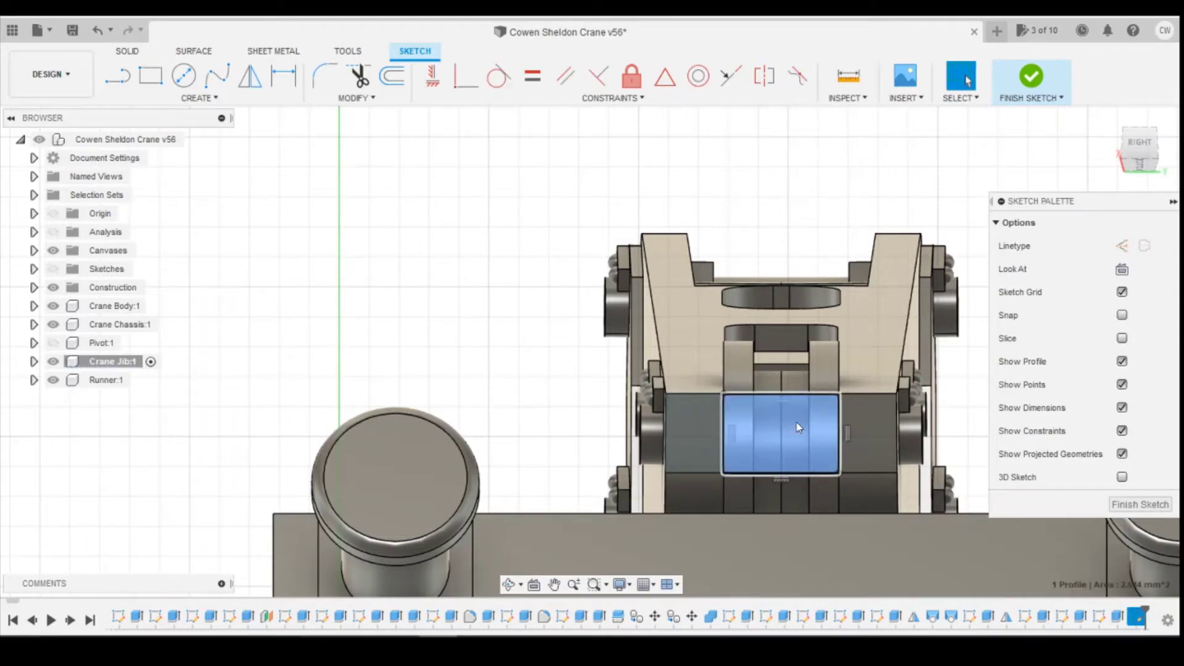
pyautogui.rightClick(797, 427)
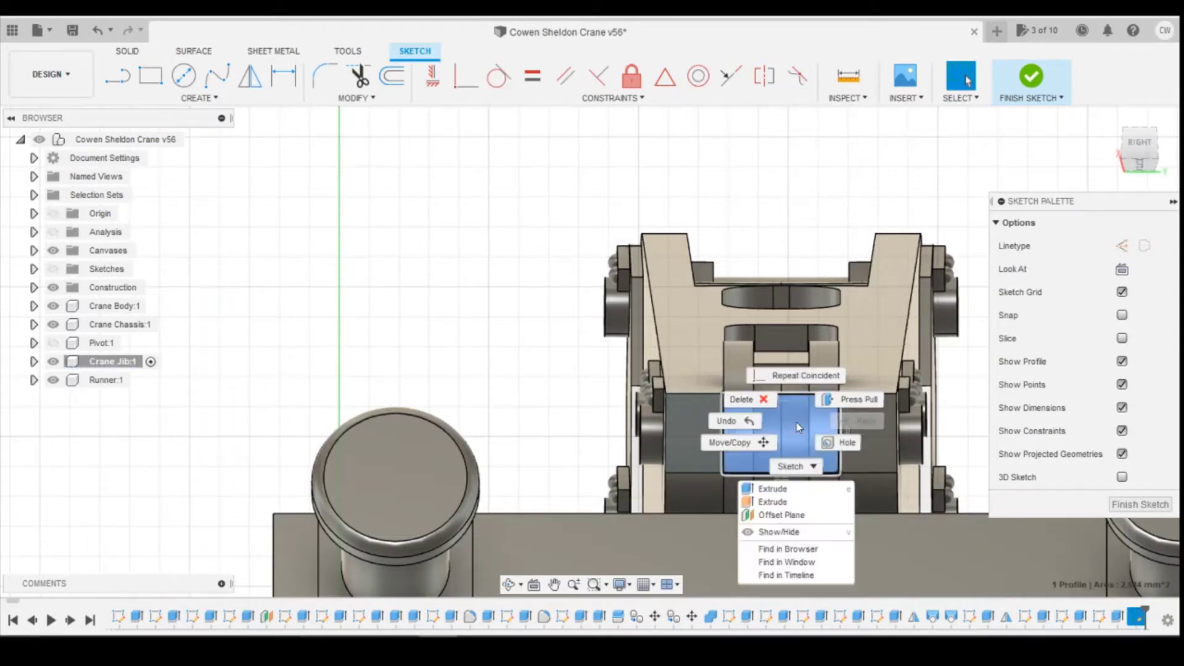
pyautogui.click(772, 490)
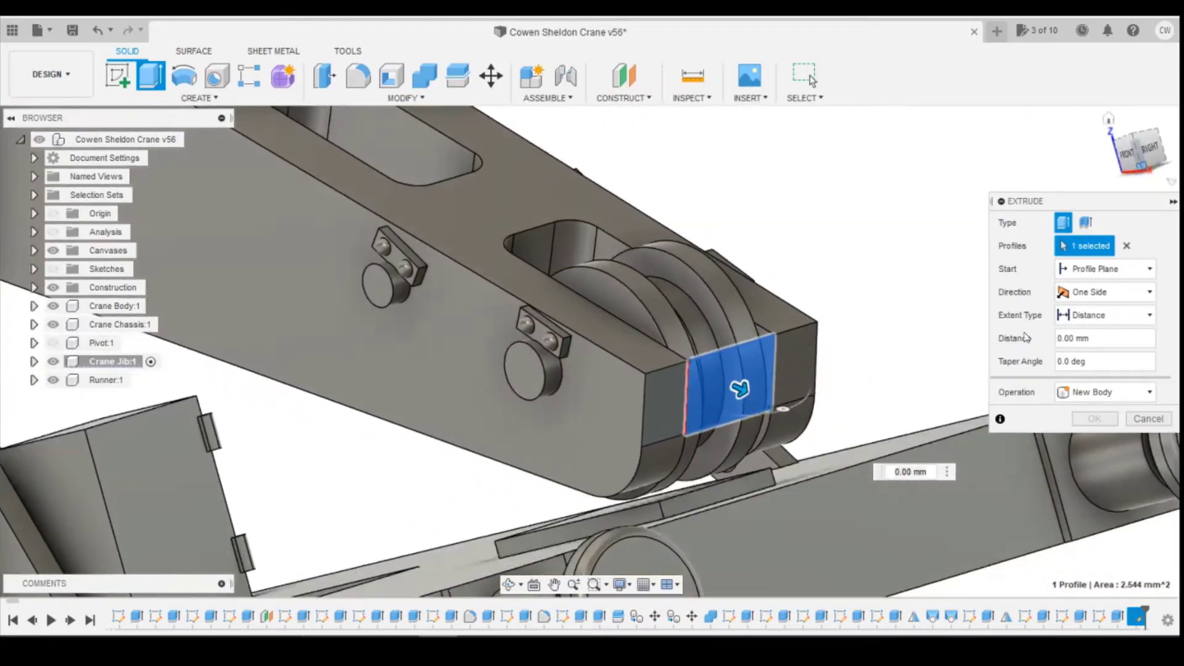
pyautogui.click(1122, 295)
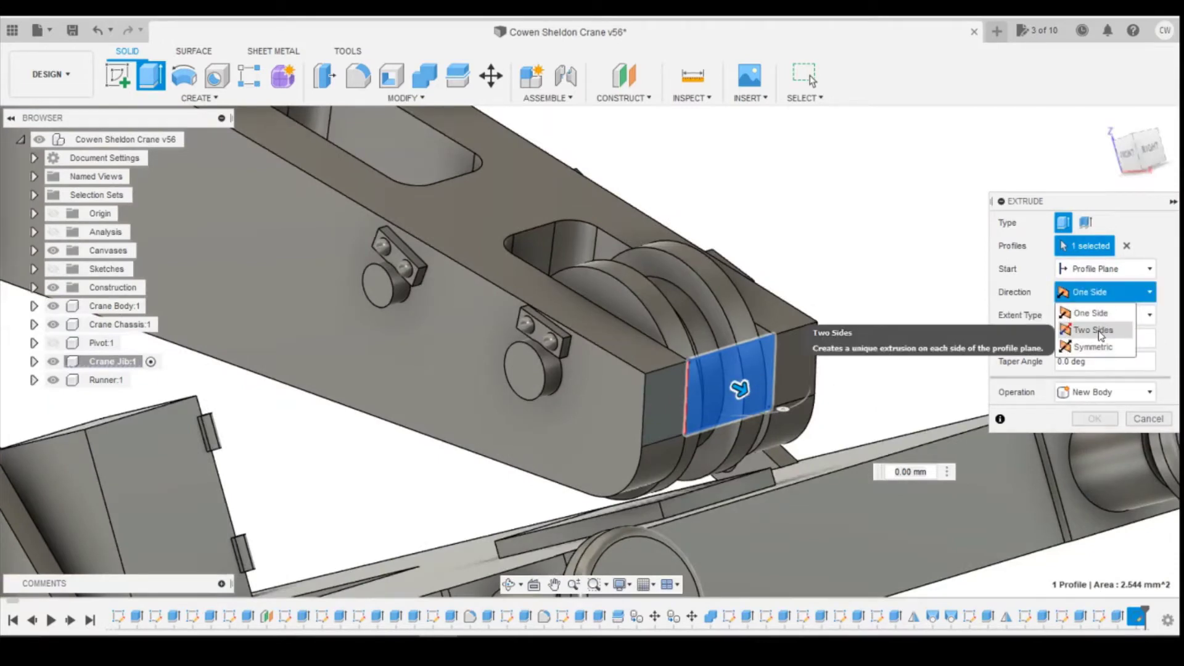
pyautogui.click(1099, 325)
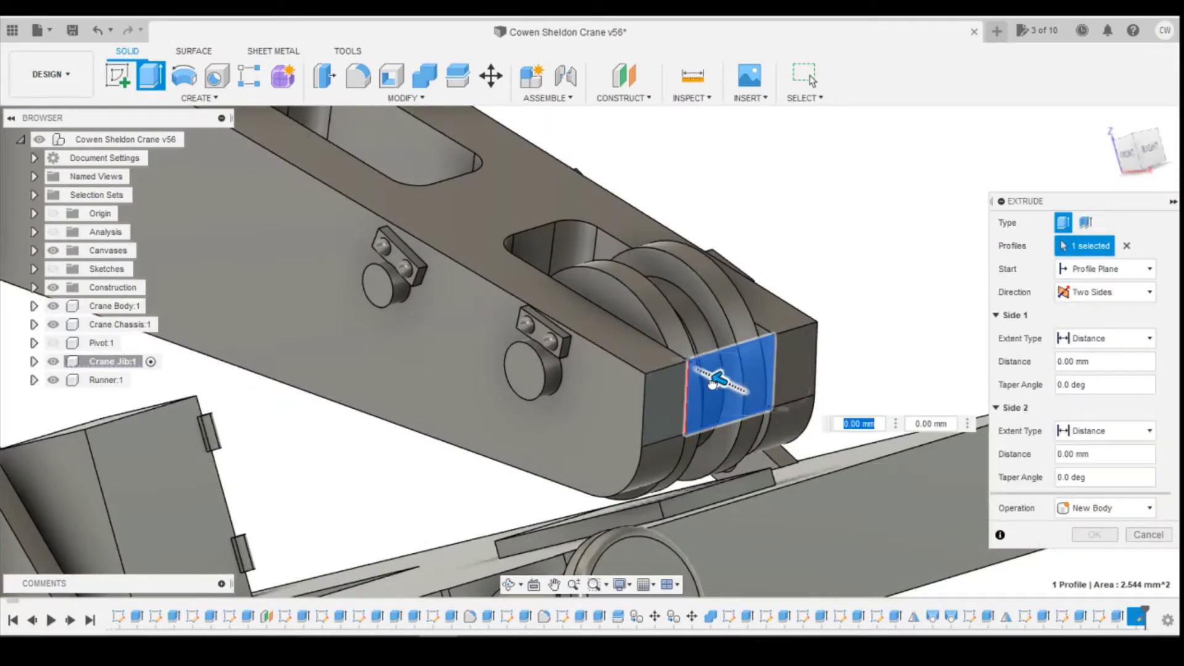
pyautogui.moveTo(709, 379); pyautogui.dragTo(700, 382)
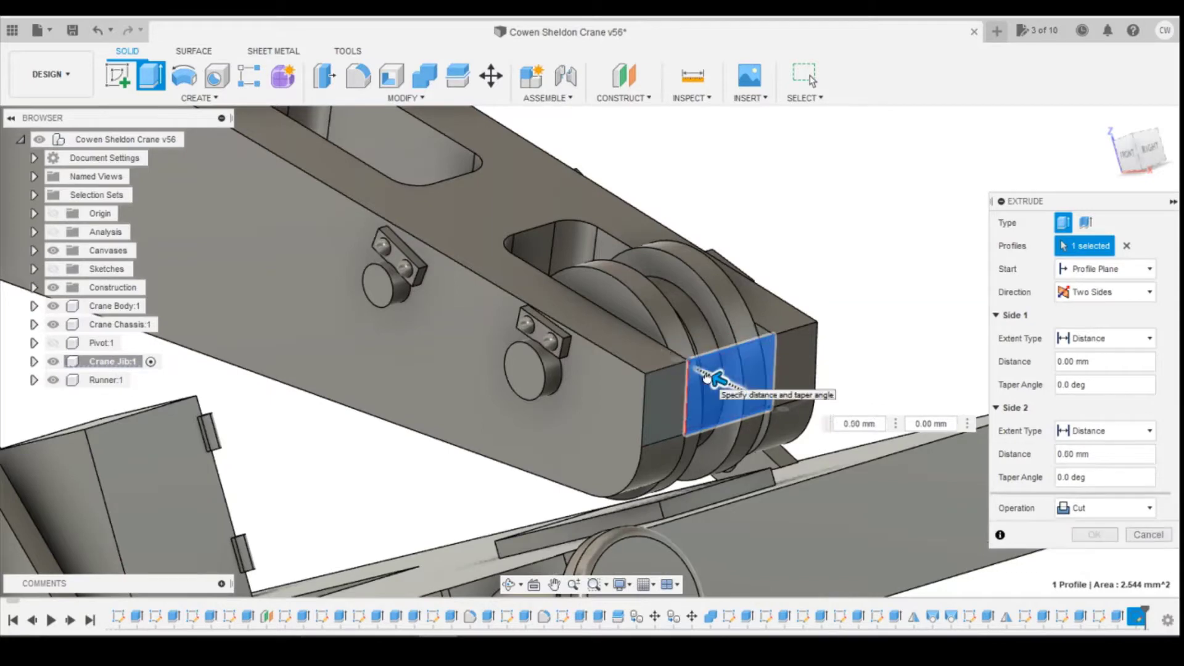
pyautogui.write('0')
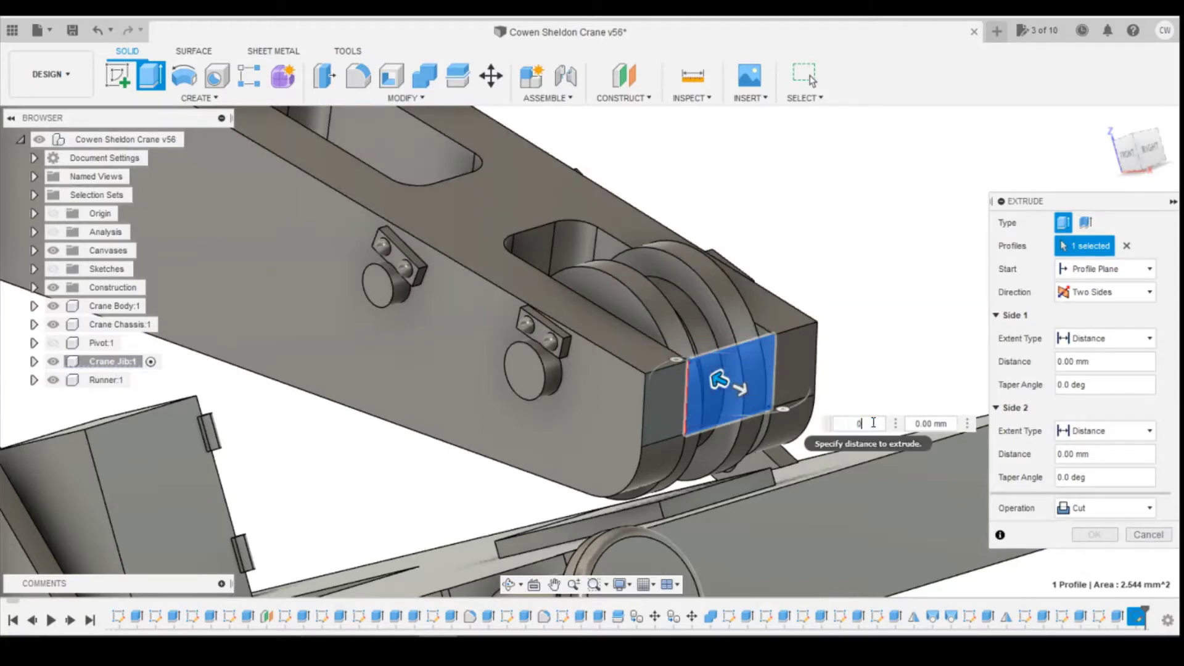
pyautogui.write('.15')
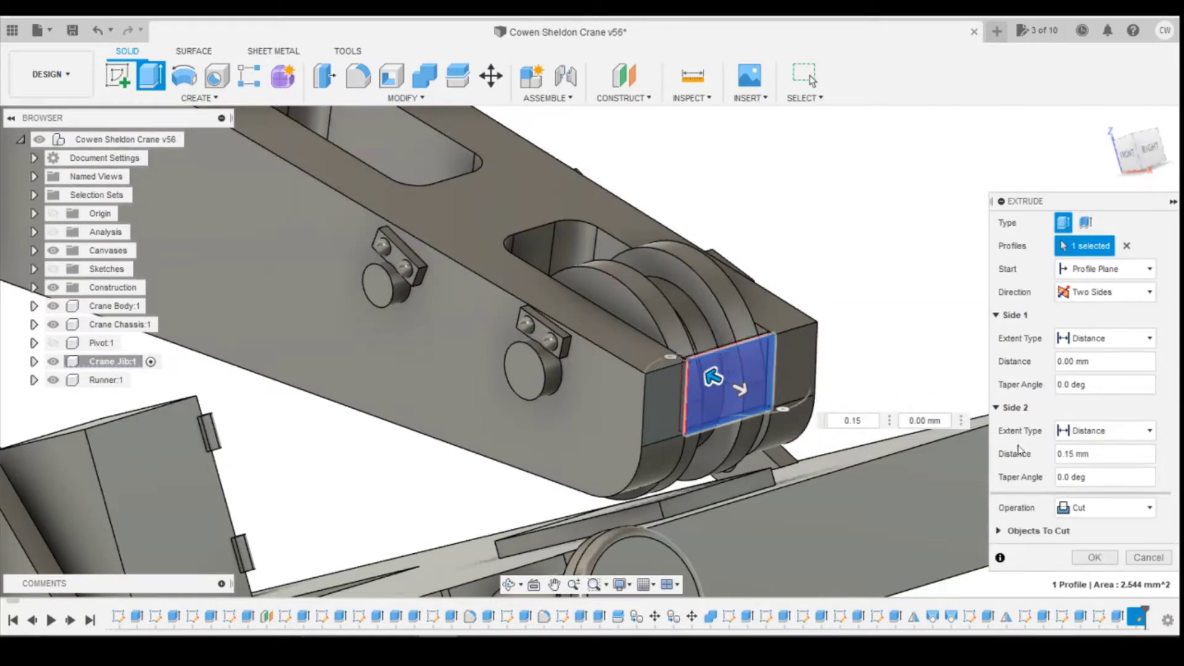
# Step: Set the extrusion's Side 1 distance to 0.2 mm and complete it as a Join with the jib
pyautogui.moveTo(740, 392); pyautogui.dragTo(757, 396)
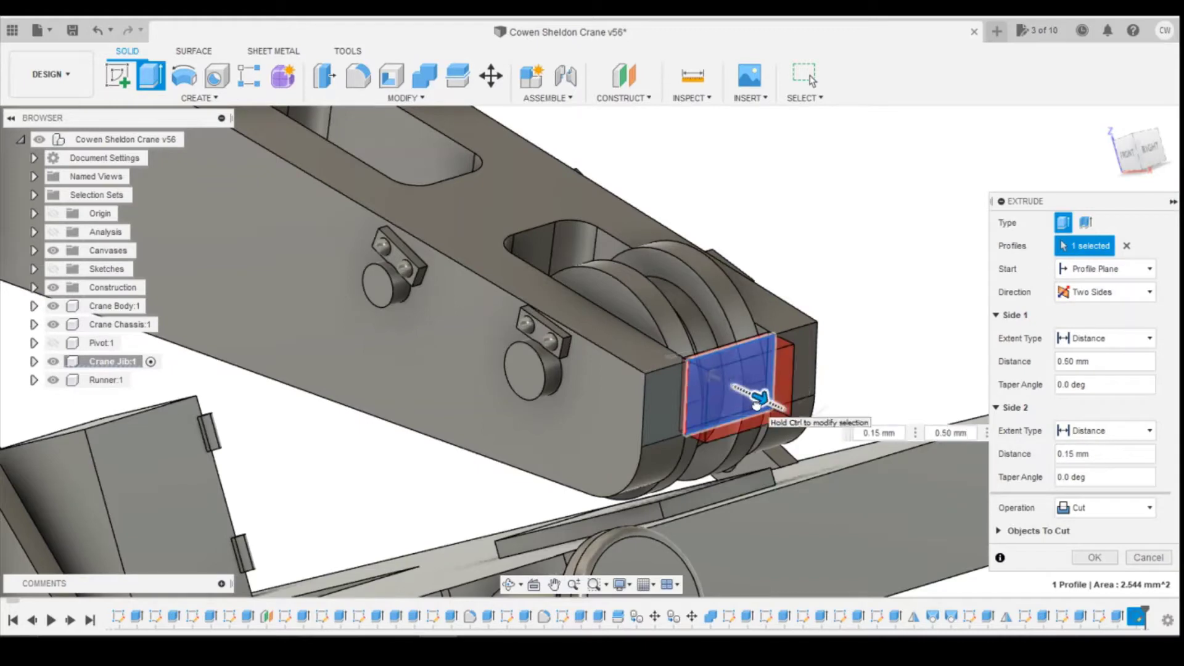
pyautogui.click(933, 432)
pyautogui.write('0')
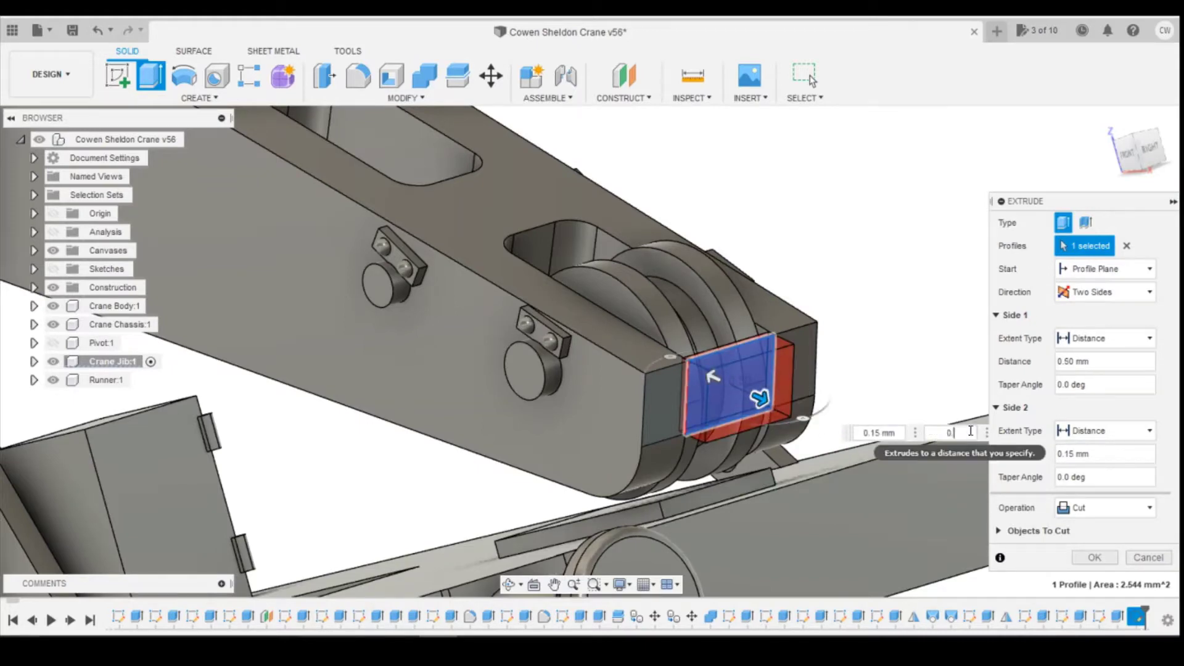
pyautogui.write('.2')
pyautogui.press('Return')
pyautogui.click(1122, 507)
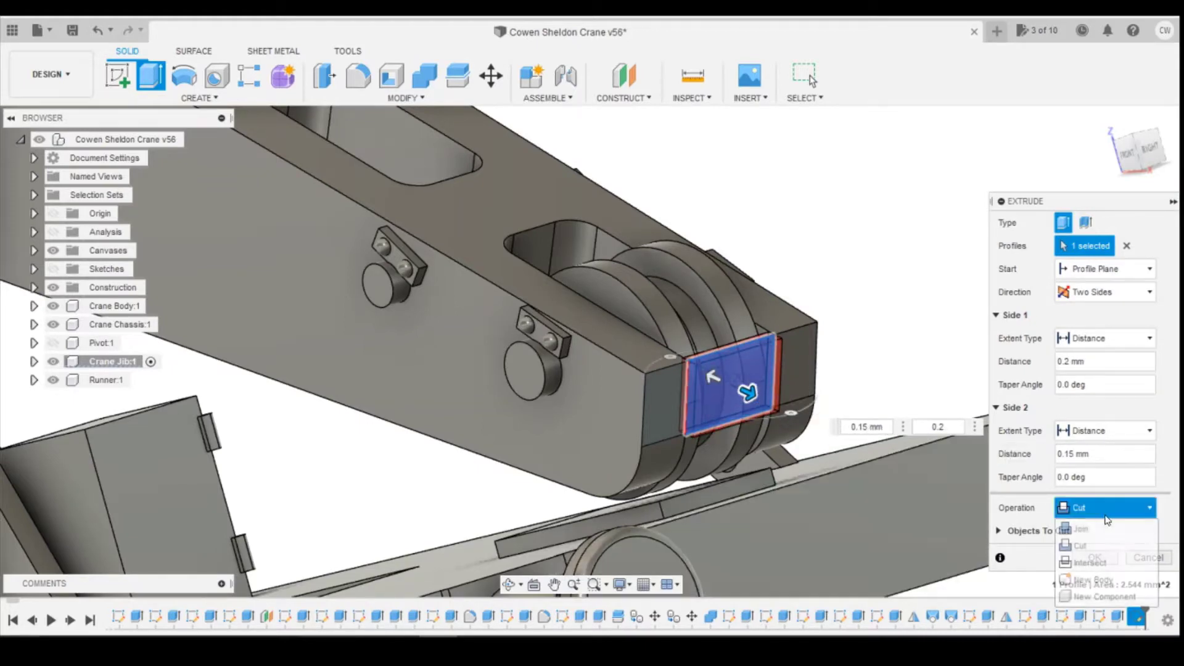
pyautogui.click(1085, 524)
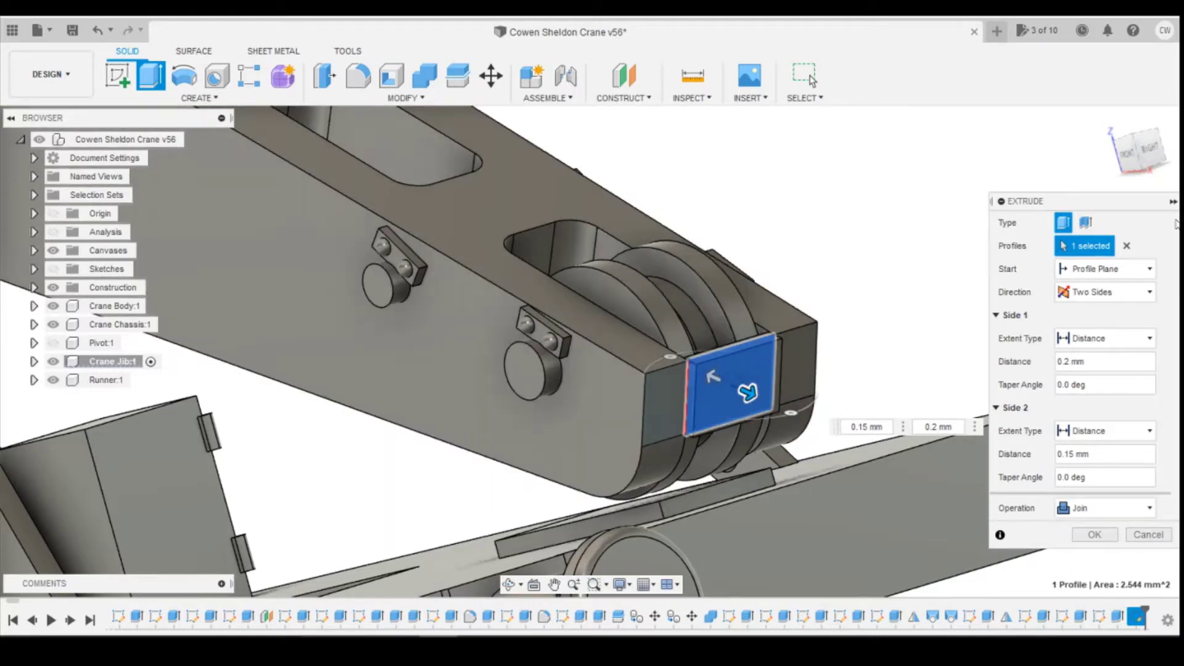
pyautogui.moveTo(1148, 148); pyautogui.dragTo(1149, 180)
pyautogui.scroll(10, 772, 213)
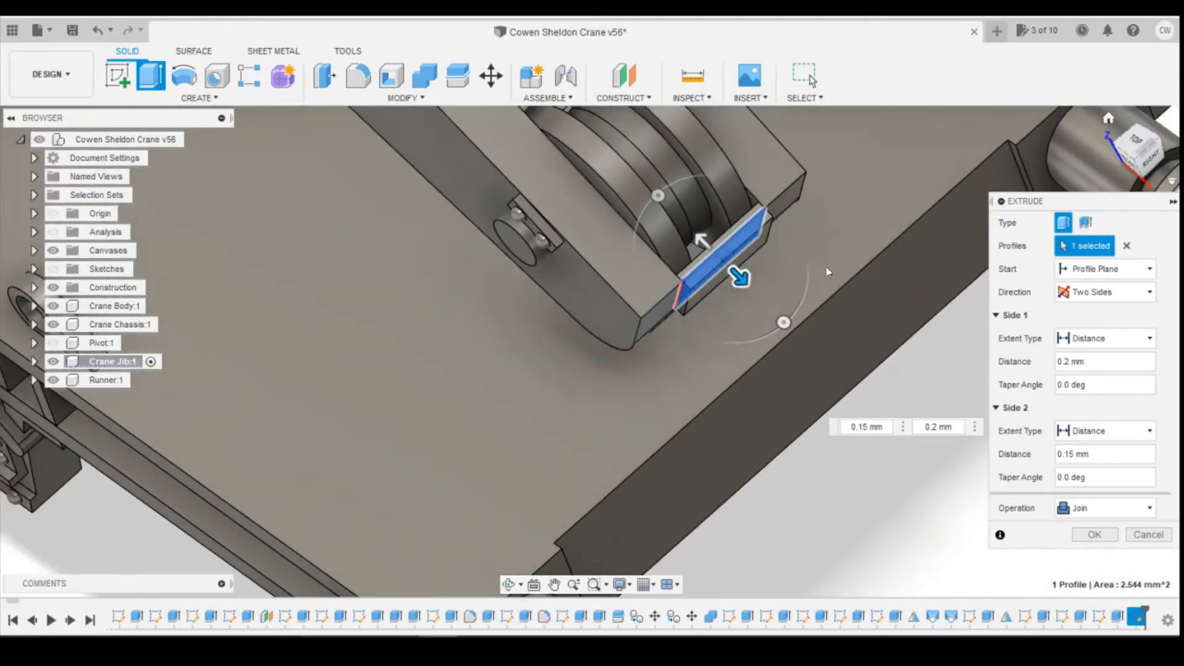
pyautogui.scroll(-8, 764, 196)
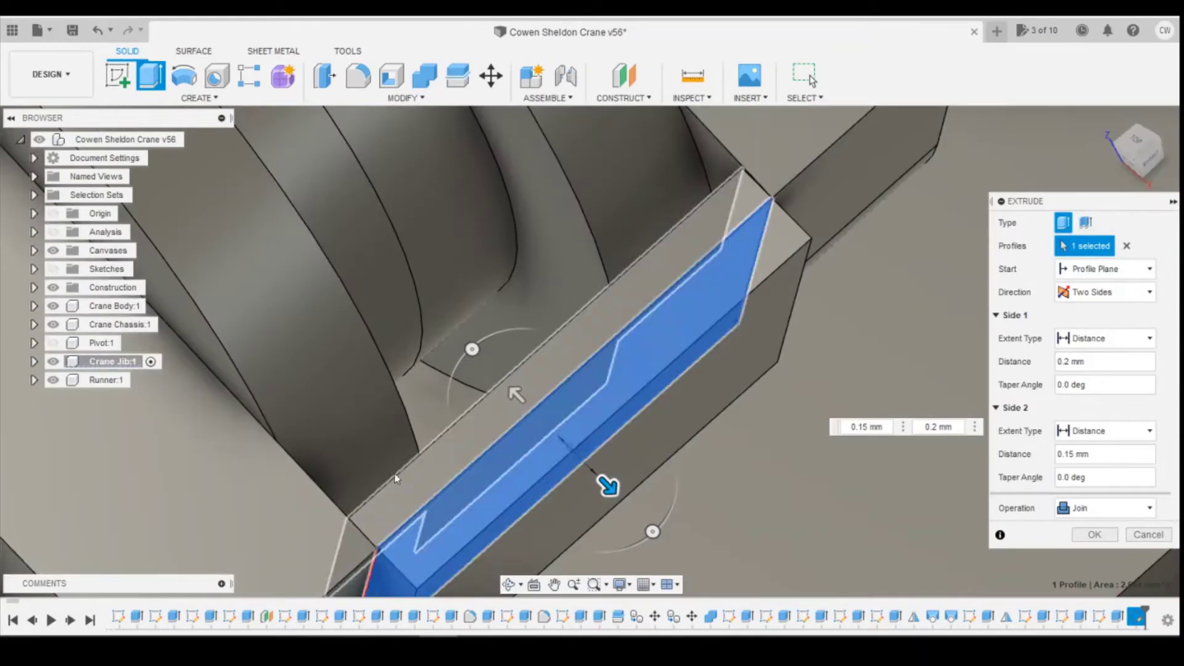
pyautogui.scroll(-4, 824, 253)
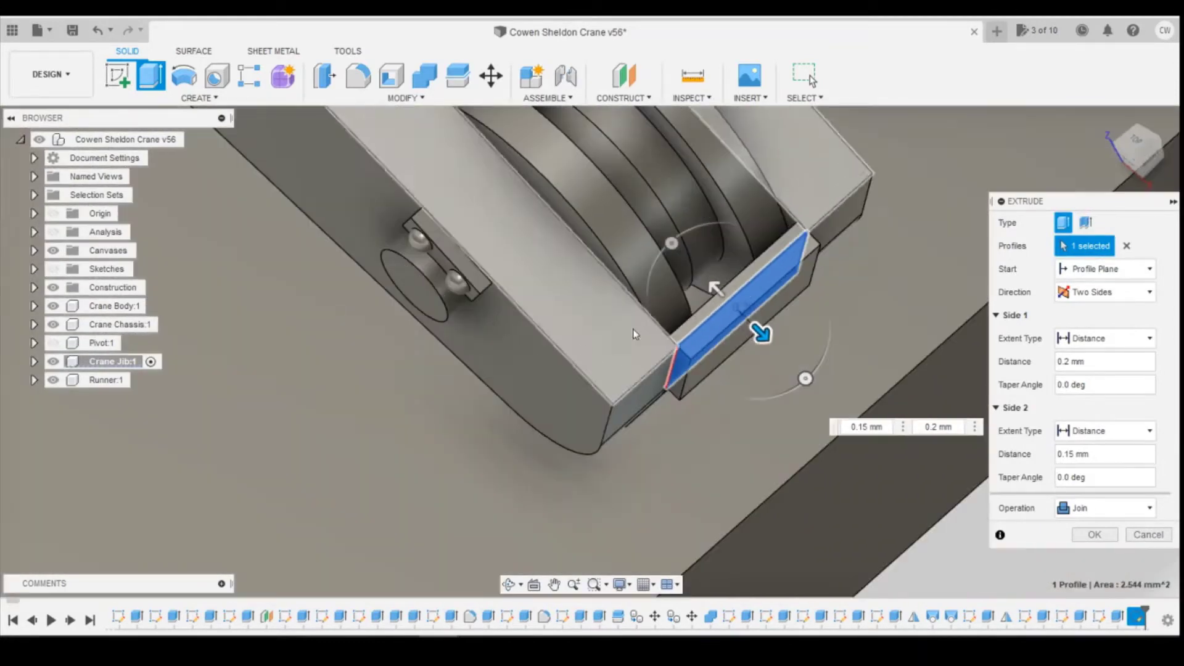
pyautogui.click(1094, 535)
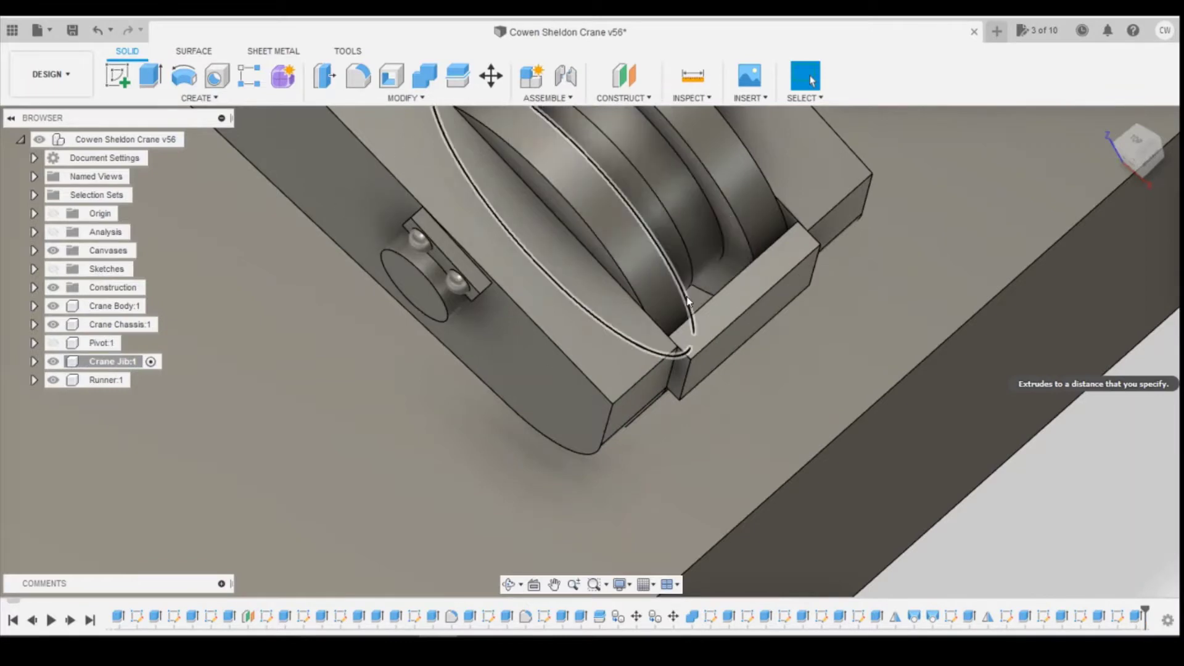
# Step: Examine the end plate on the jib tip and browse the reference photos for the detail at the jib's end
pyautogui.scroll(-5, 721, 297)
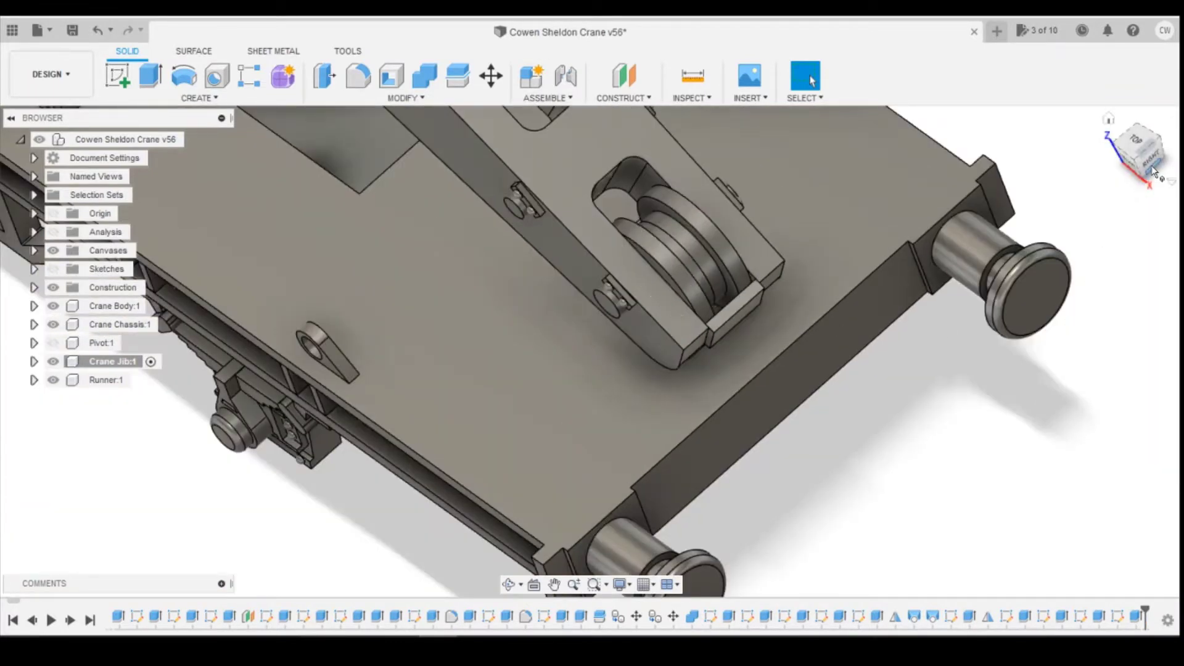
pyautogui.moveTo(1148, 163); pyautogui.dragTo(975, 182)
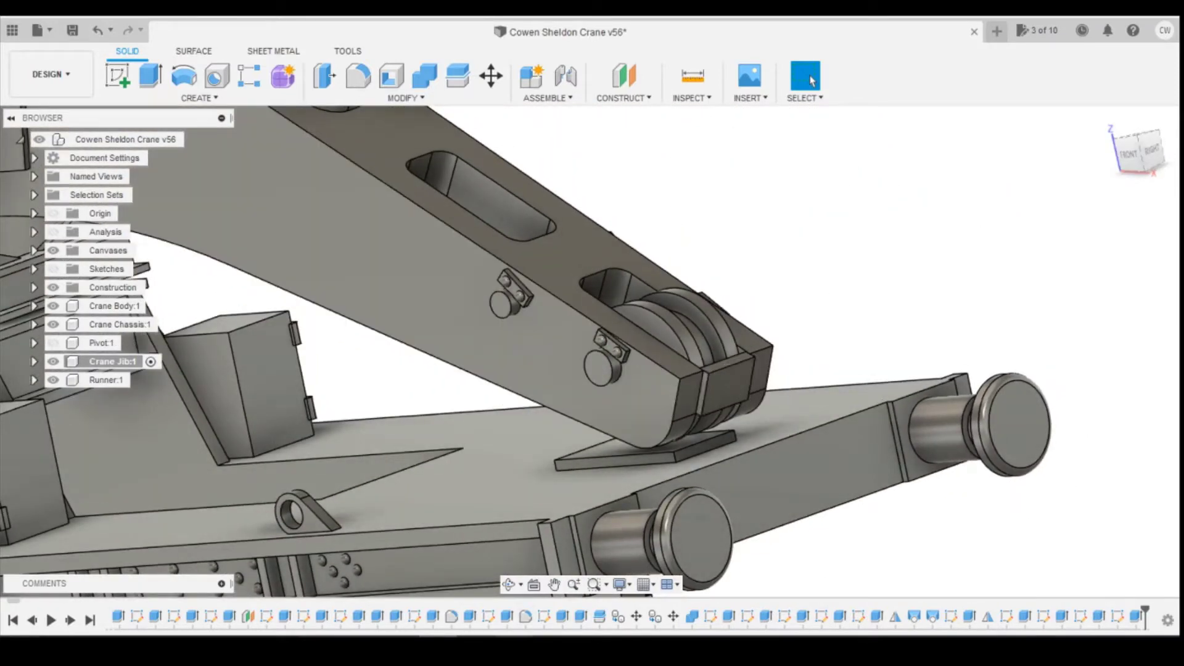
pyautogui.moveTo(515, 646)
pyautogui.click(596, 597)
pyautogui.scroll(-2, 798, 417)
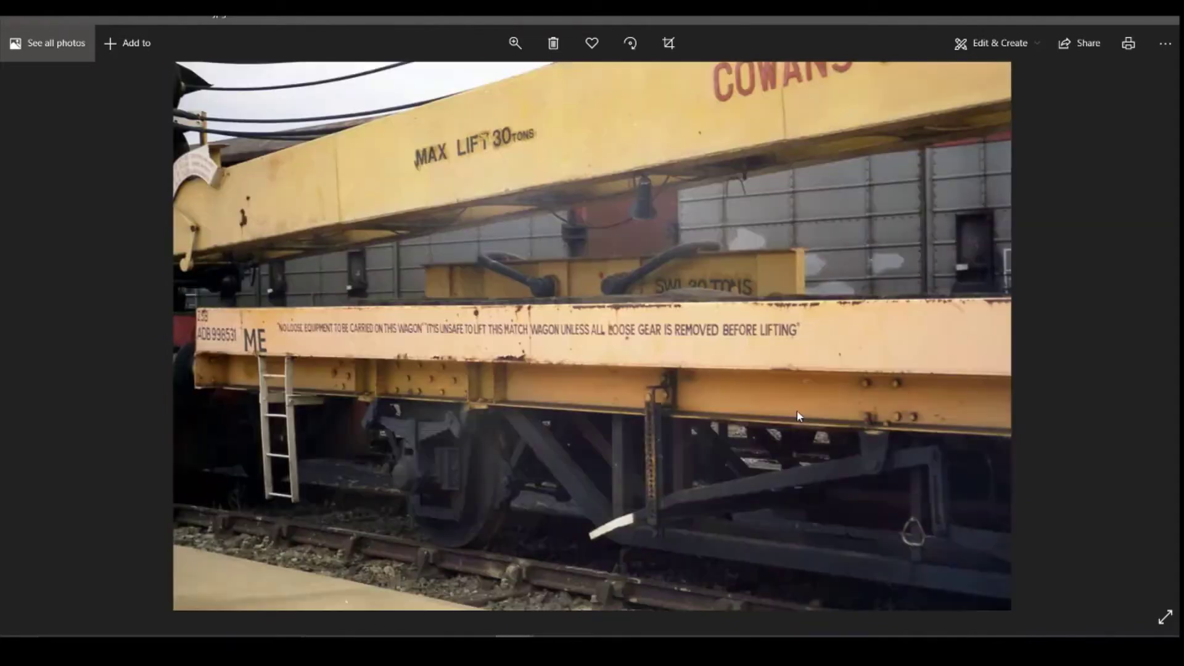
pyautogui.scroll(-2, 797, 415)
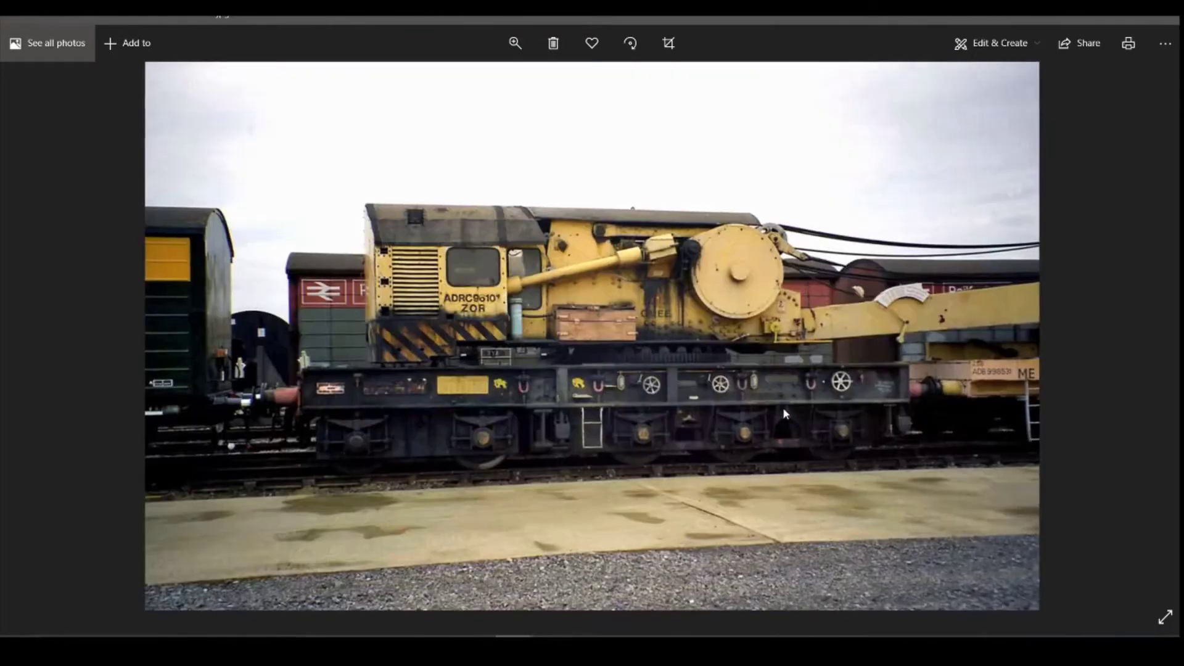
pyautogui.scroll(-4, 781, 407)
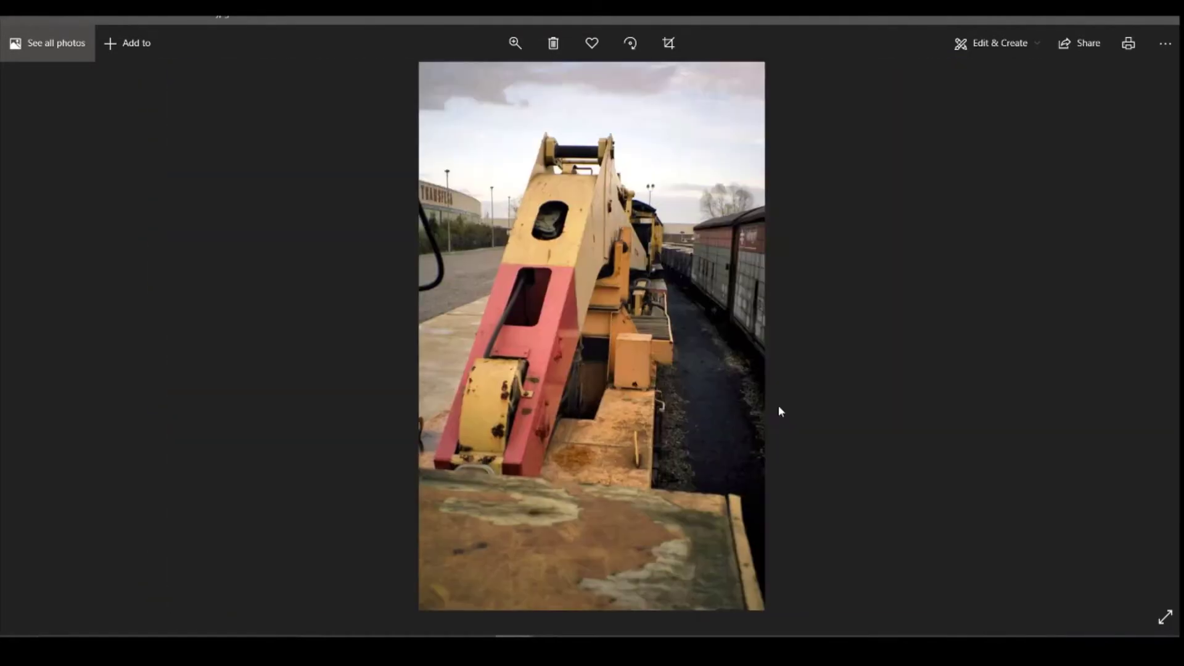
pyautogui.scroll(-1, 778, 409)
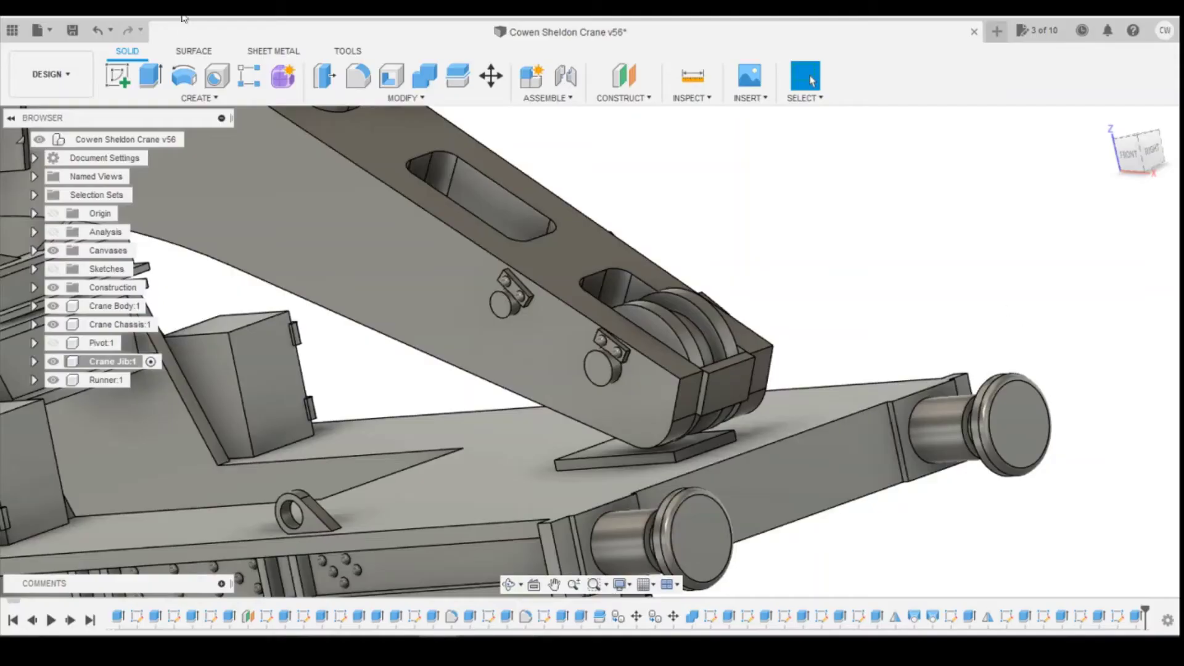
# Step: Start a sketch on the jib-tip end plate and draw a center rectangle about 1.2 by 0.49 mm on the plate's vertical centreline
pyautogui.click(117, 75)
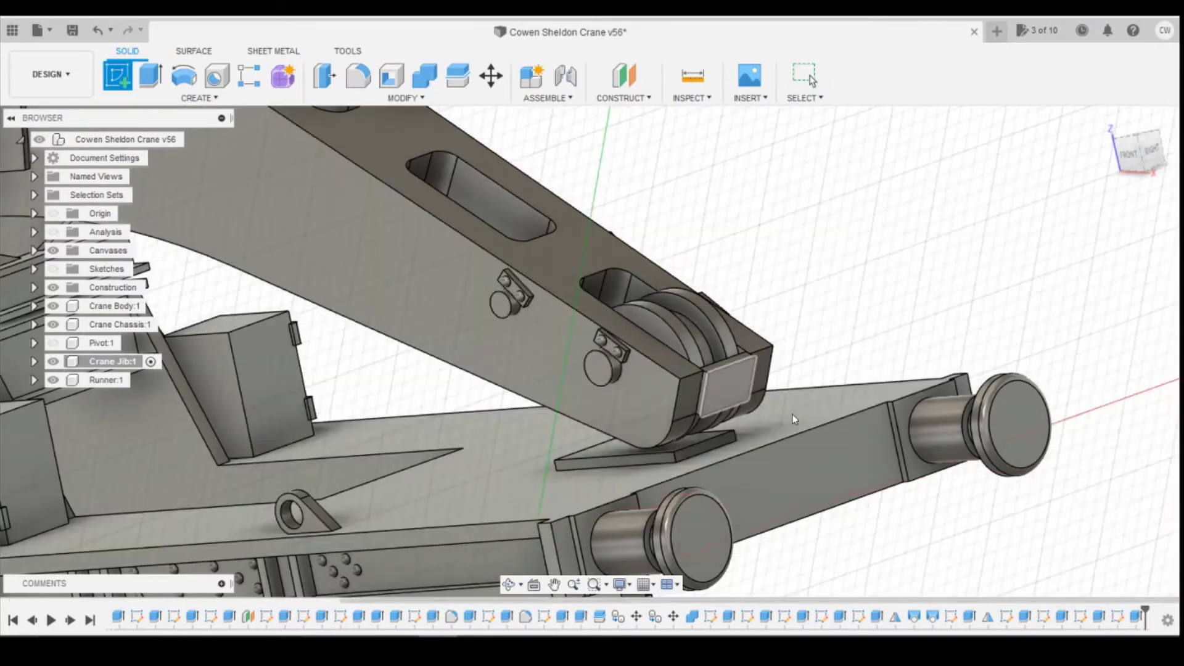
pyautogui.click(792, 416)
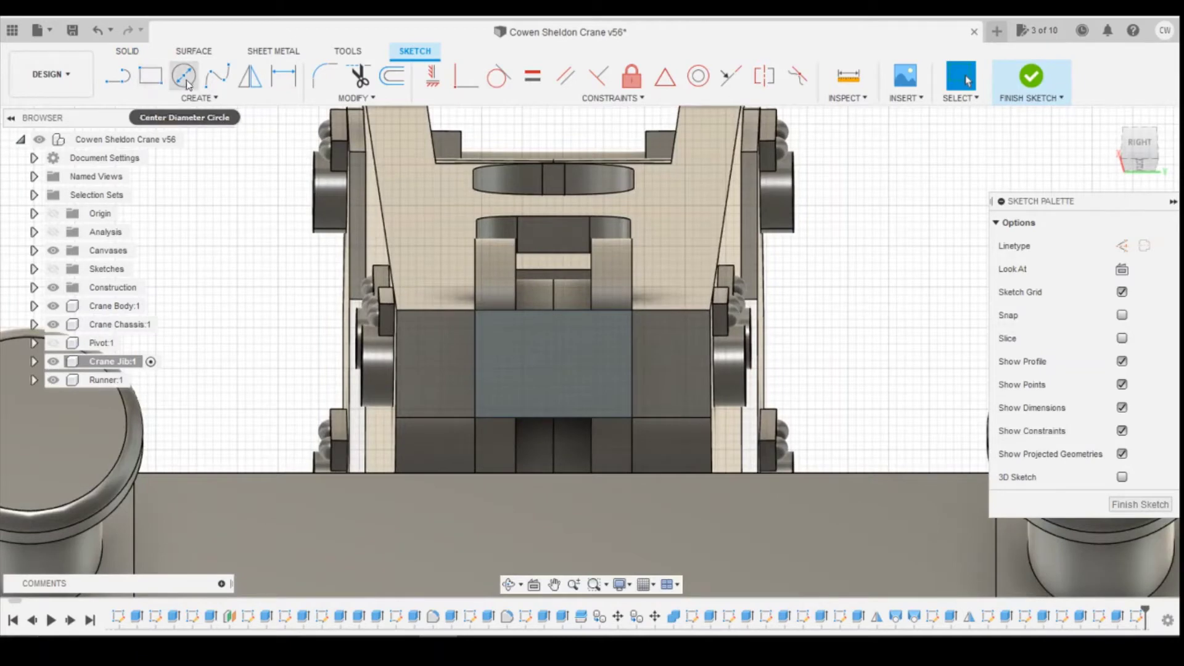
pyautogui.click(148, 98)
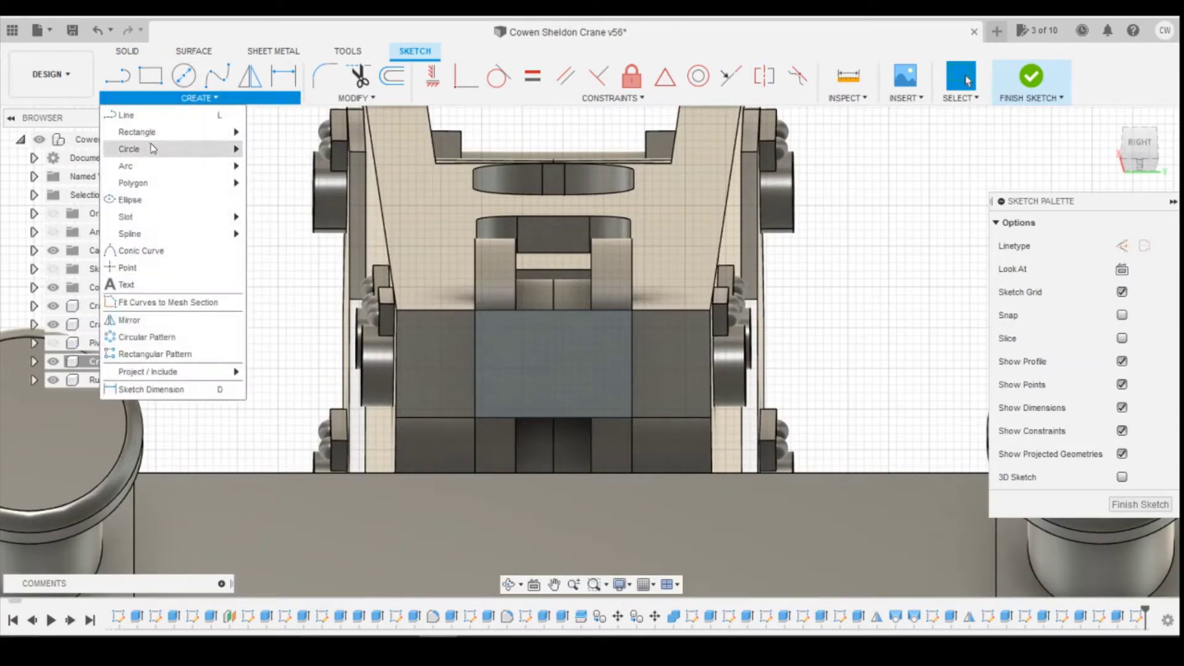
pyautogui.moveTo(213, 132)
pyautogui.click(291, 165)
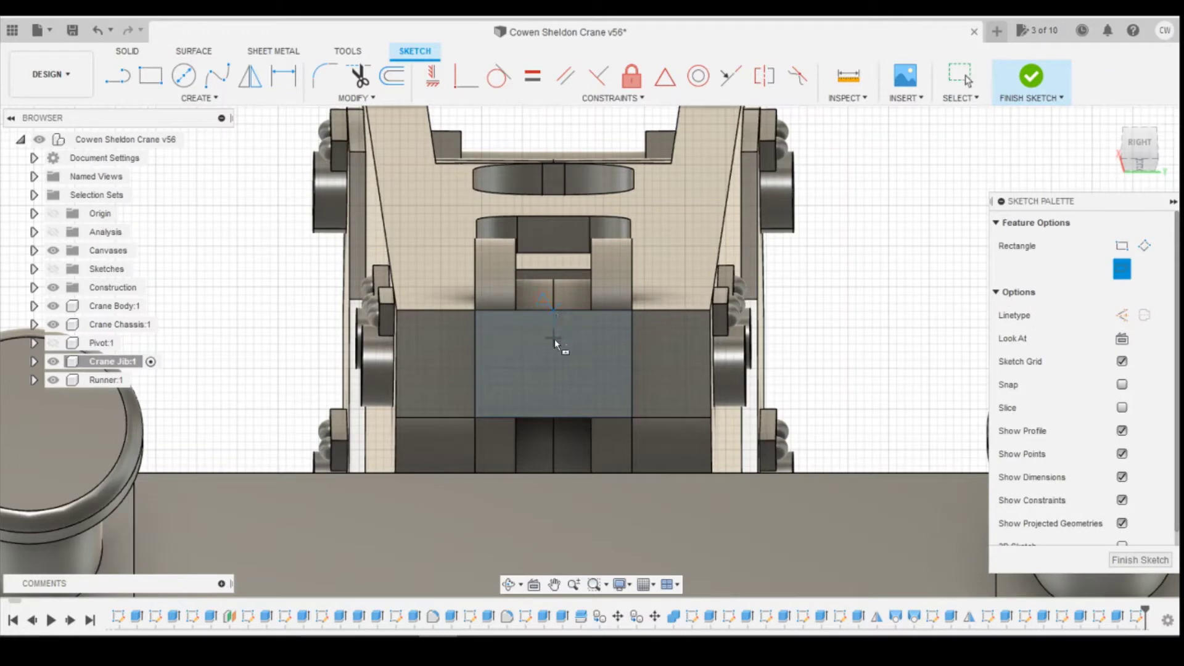
pyautogui.click(554, 338)
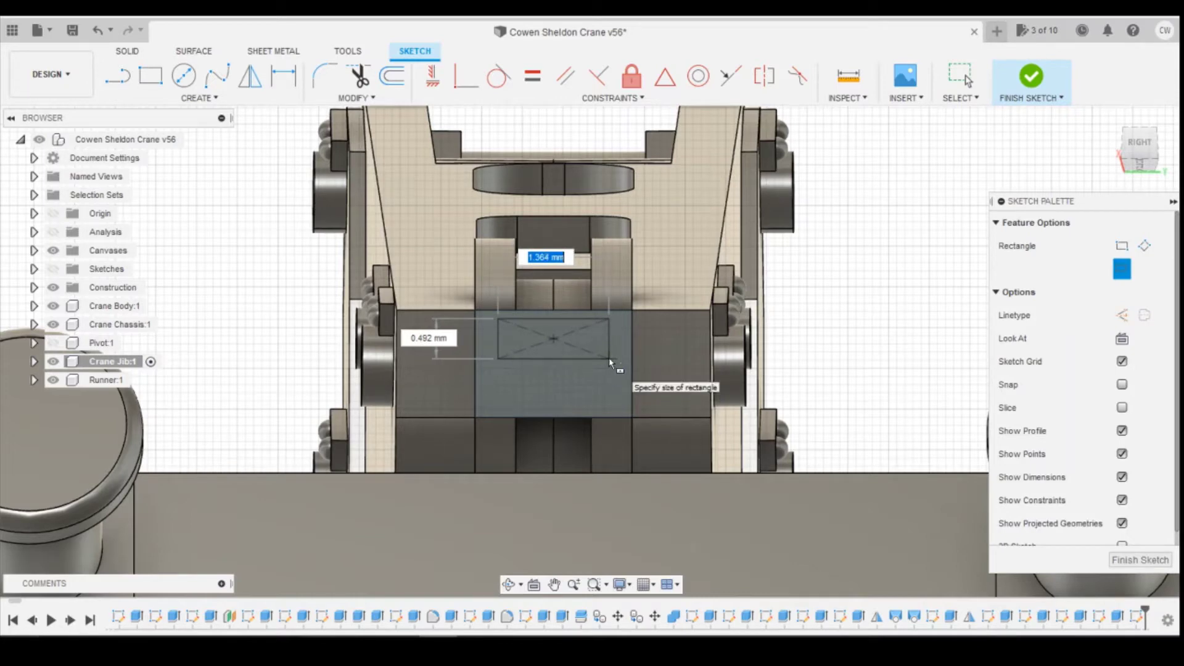
pyautogui.click(601, 357)
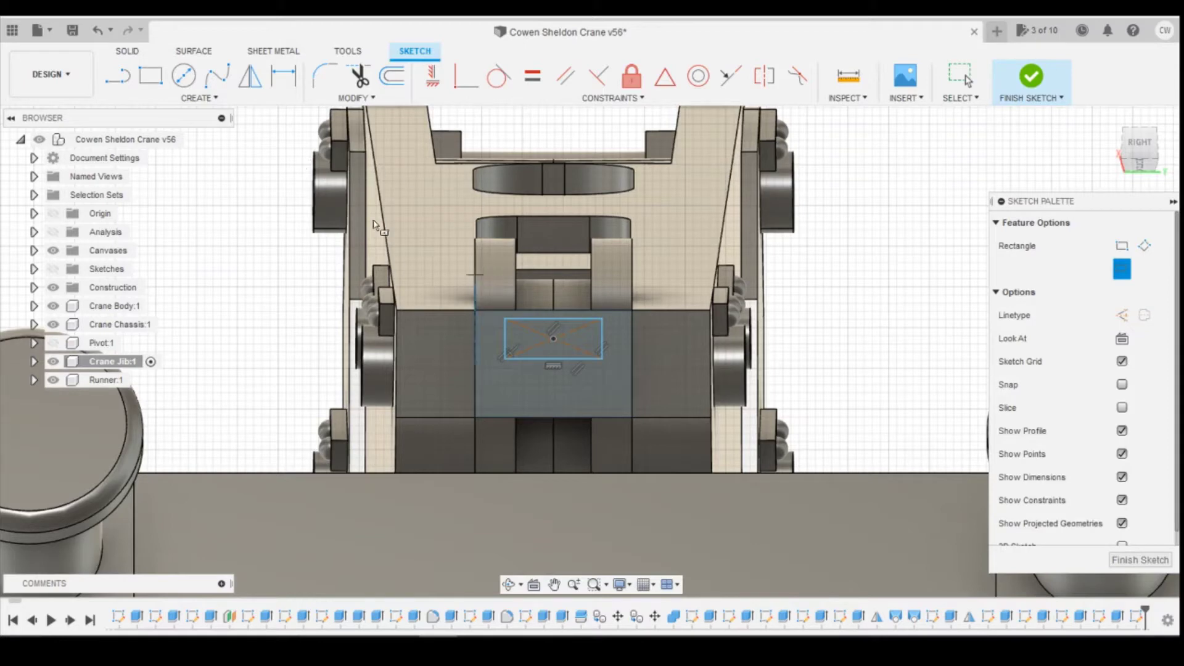
# Step: Try to fillet the corners of the sketched rectangle with a 0.10 mm radius, backing out of the lower-left corner
pyautogui.click(325, 76)
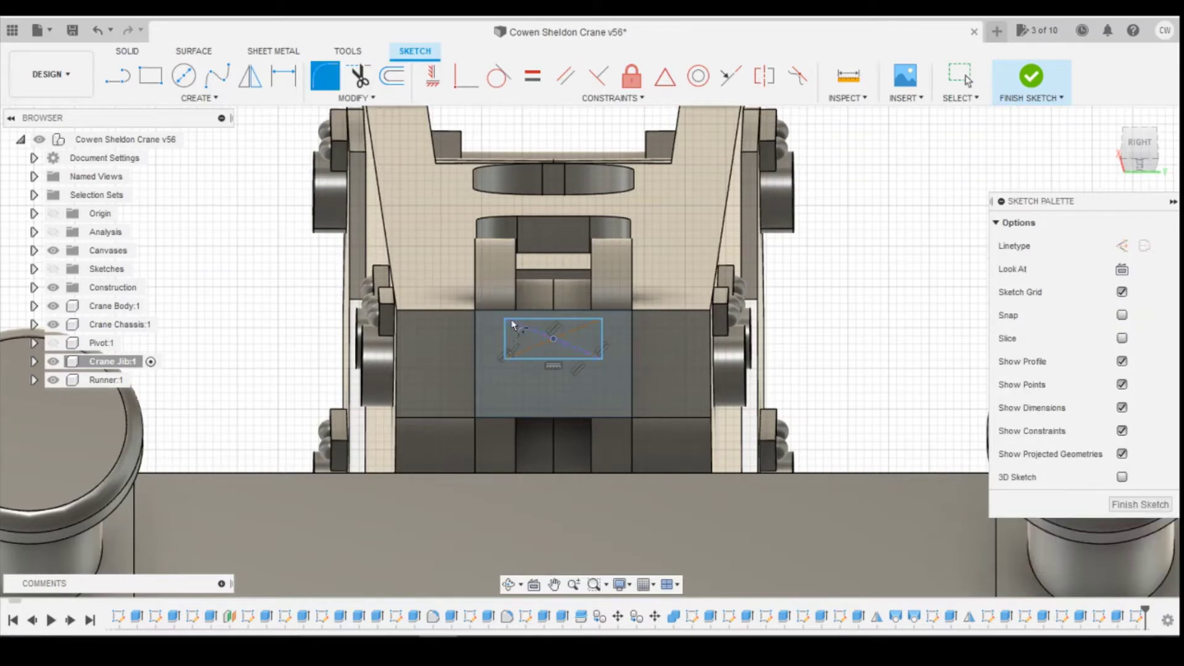
pyautogui.scroll(3, 507, 321)
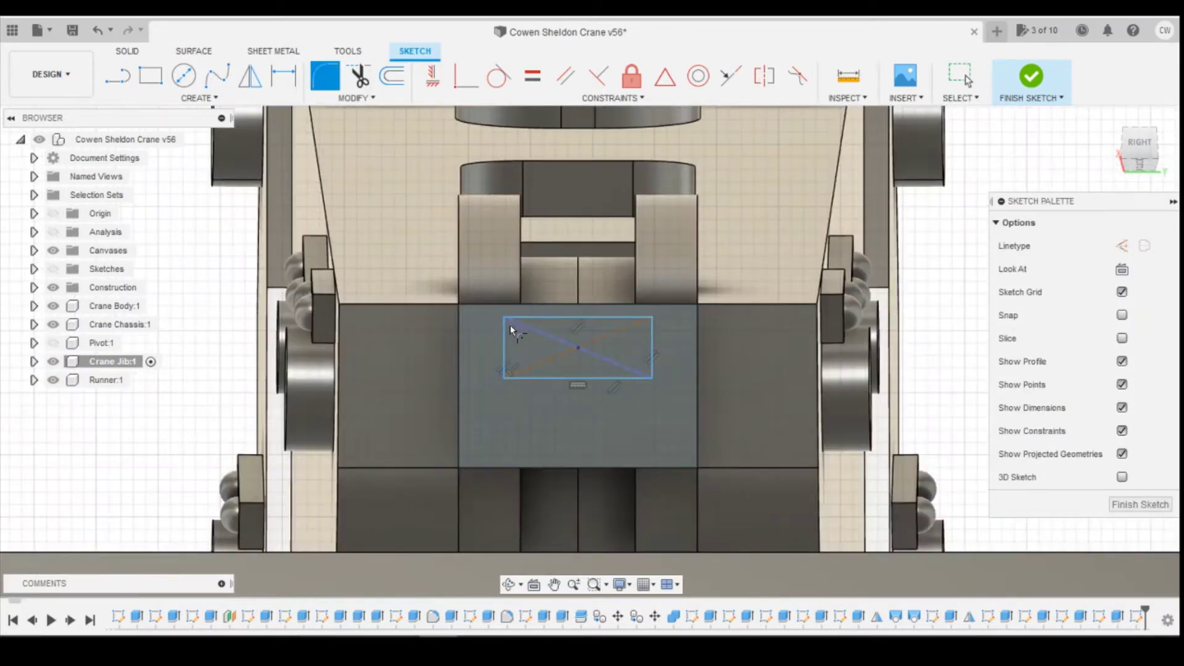
pyautogui.click(507, 319)
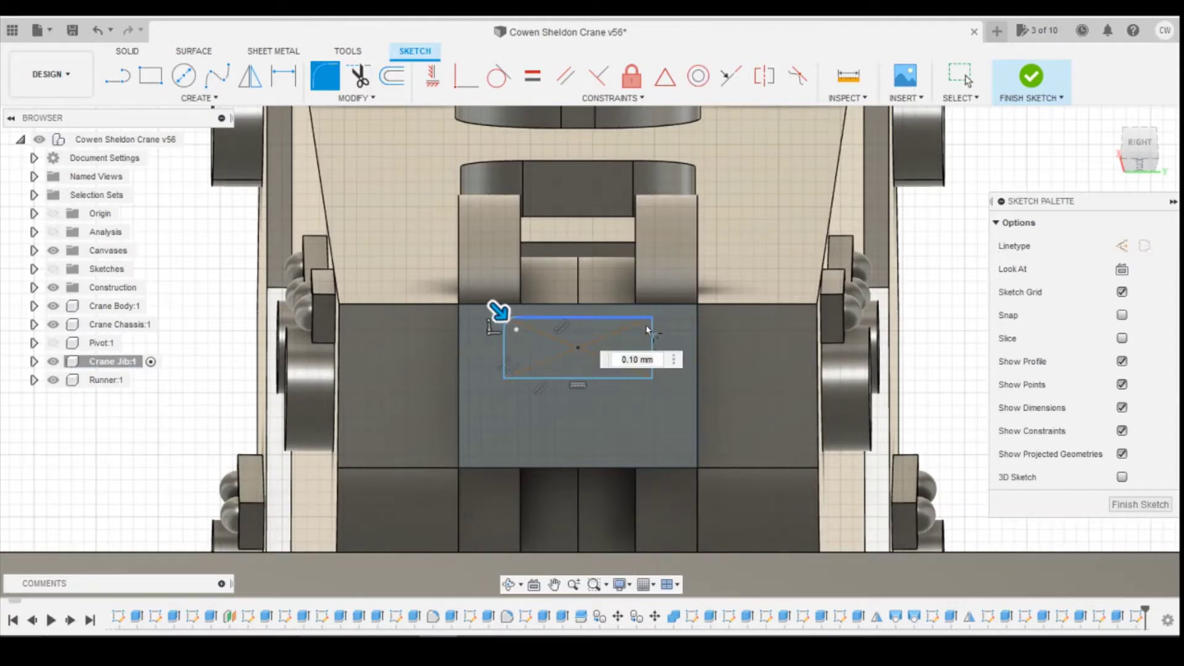
pyautogui.click(651, 333)
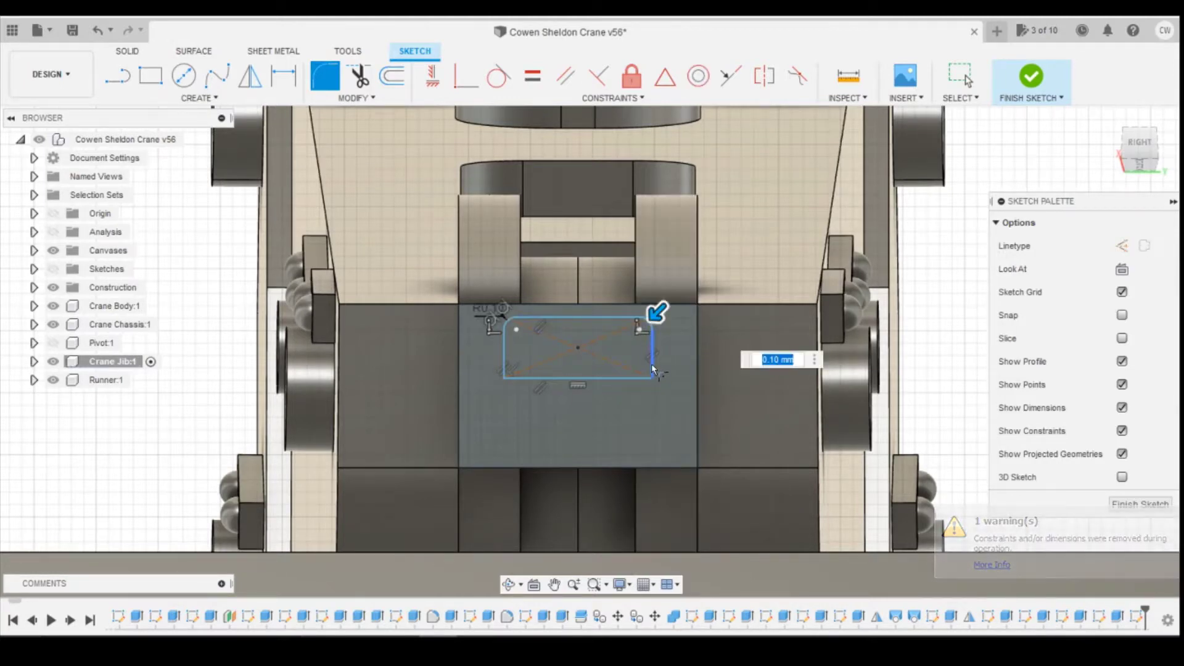
pyautogui.press('Return')
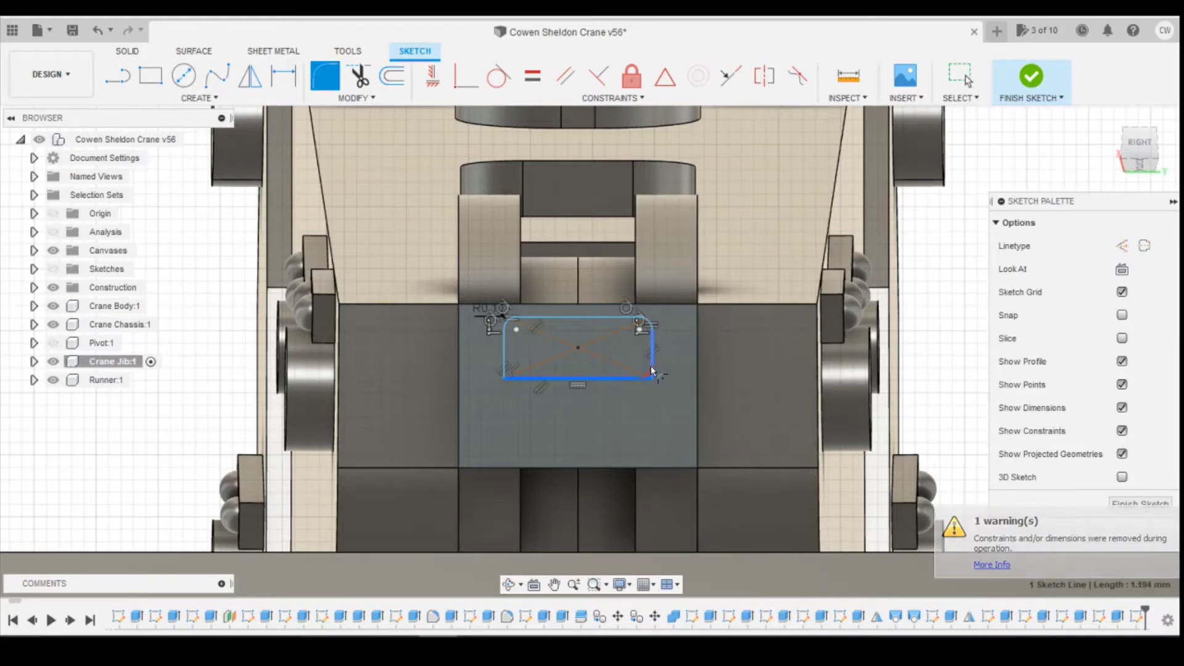
pyautogui.click(651, 372)
pyautogui.press('Return')
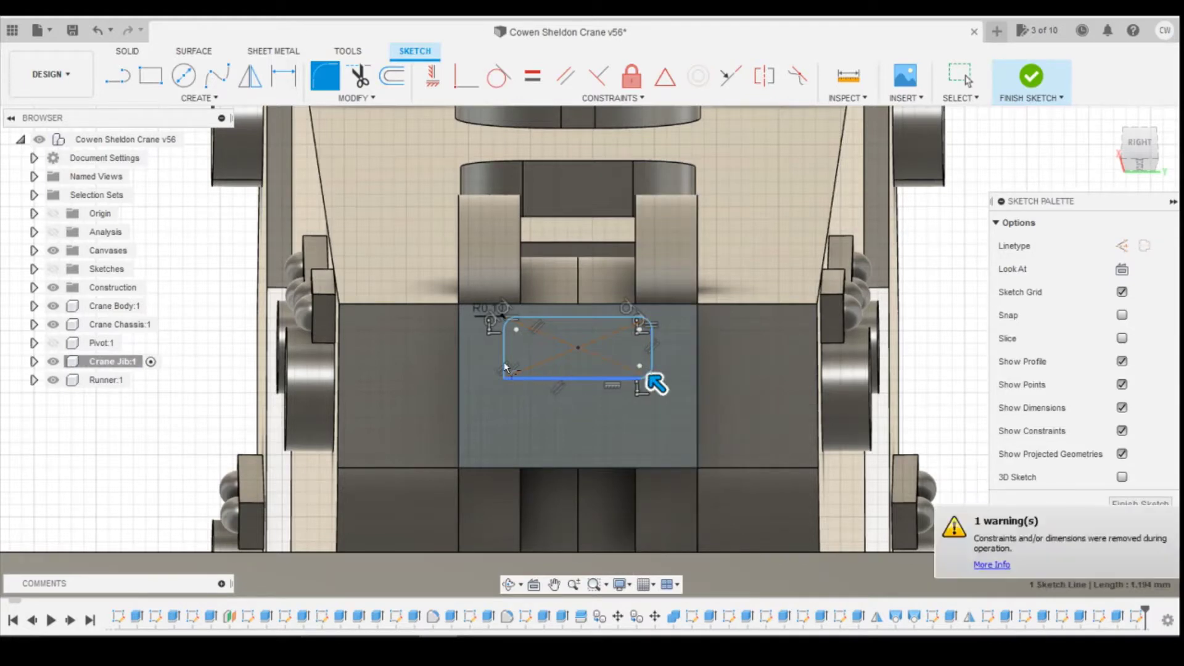
pyautogui.click(503, 377)
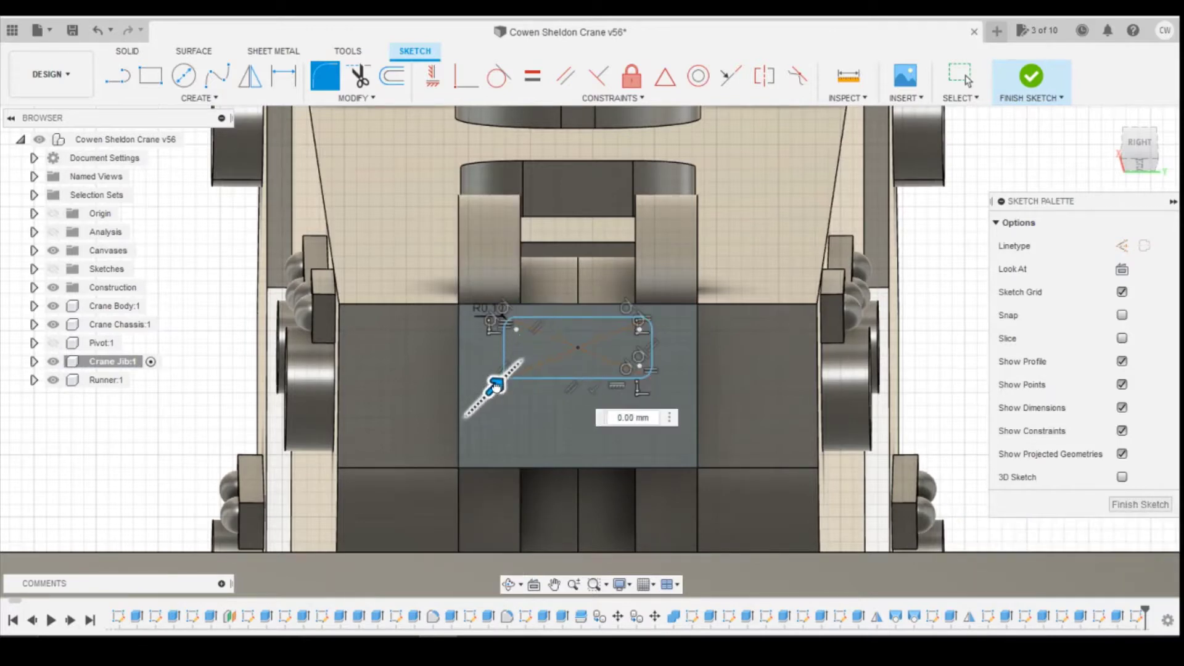
pyautogui.moveTo(491, 389)
pyautogui.mouseDown()
pyautogui.moveTo(527, 368)
pyautogui.moveTo(483, 388)
pyautogui.moveTo(493, 386)
pyautogui.mouseUp()
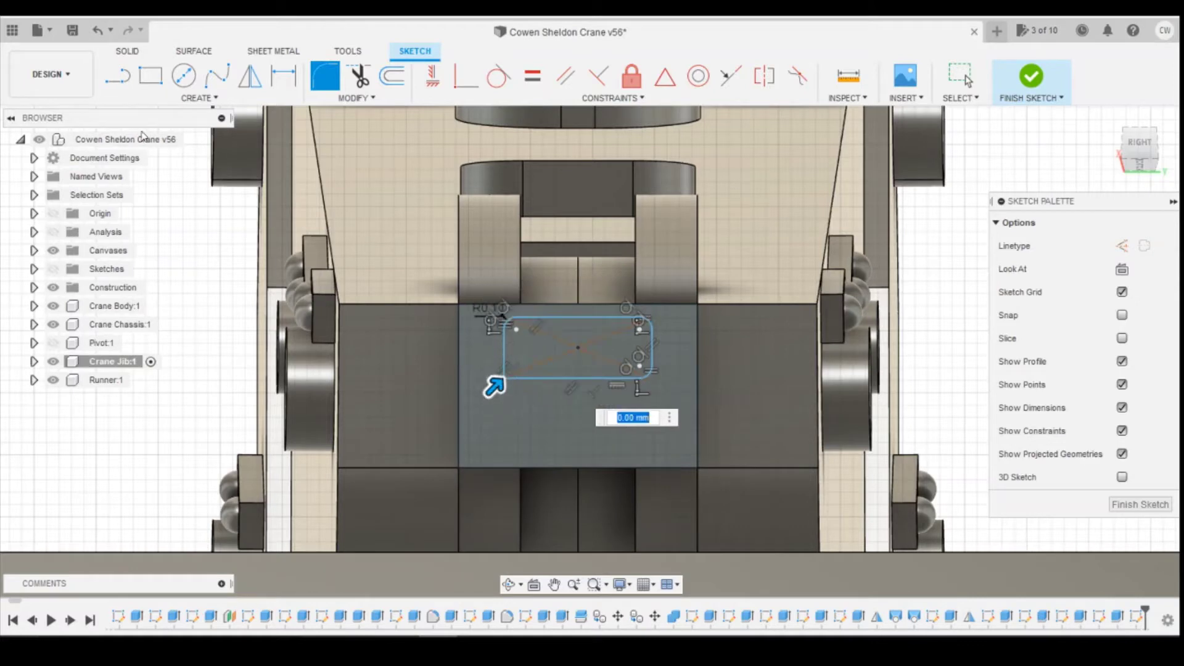
pyautogui.click(96, 32)
# Step: Set the corner fillet radius dimension to 0.3 mm
pyautogui.scroll(5, 463, 331)
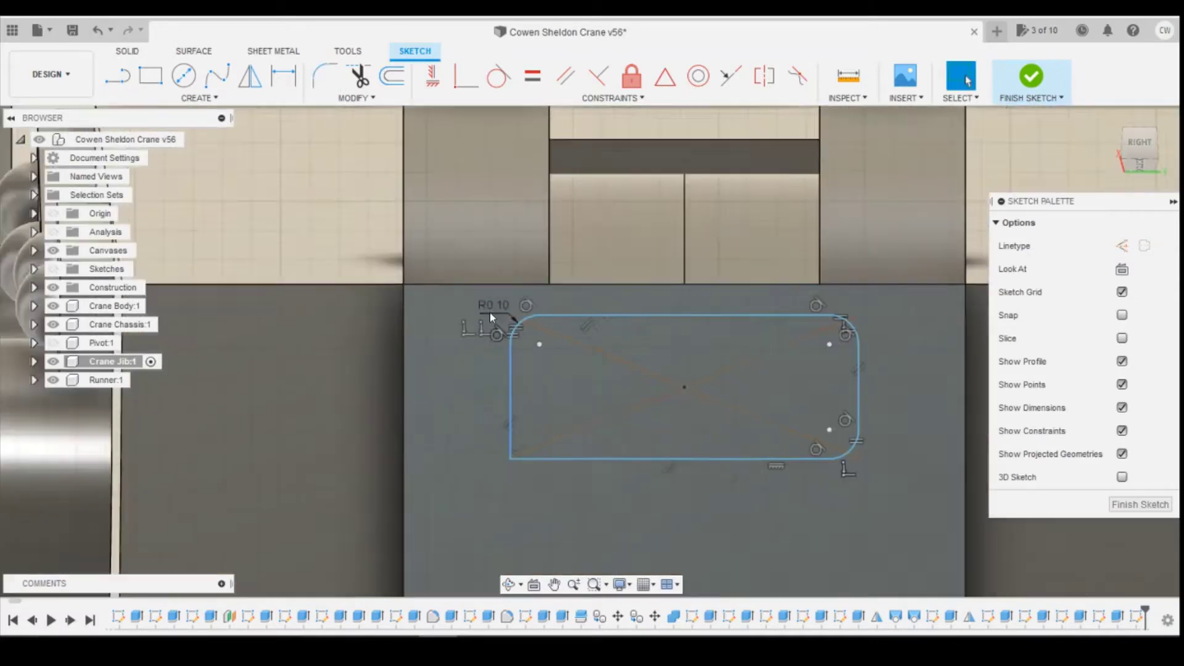
pyautogui.doubleClick(496, 307)
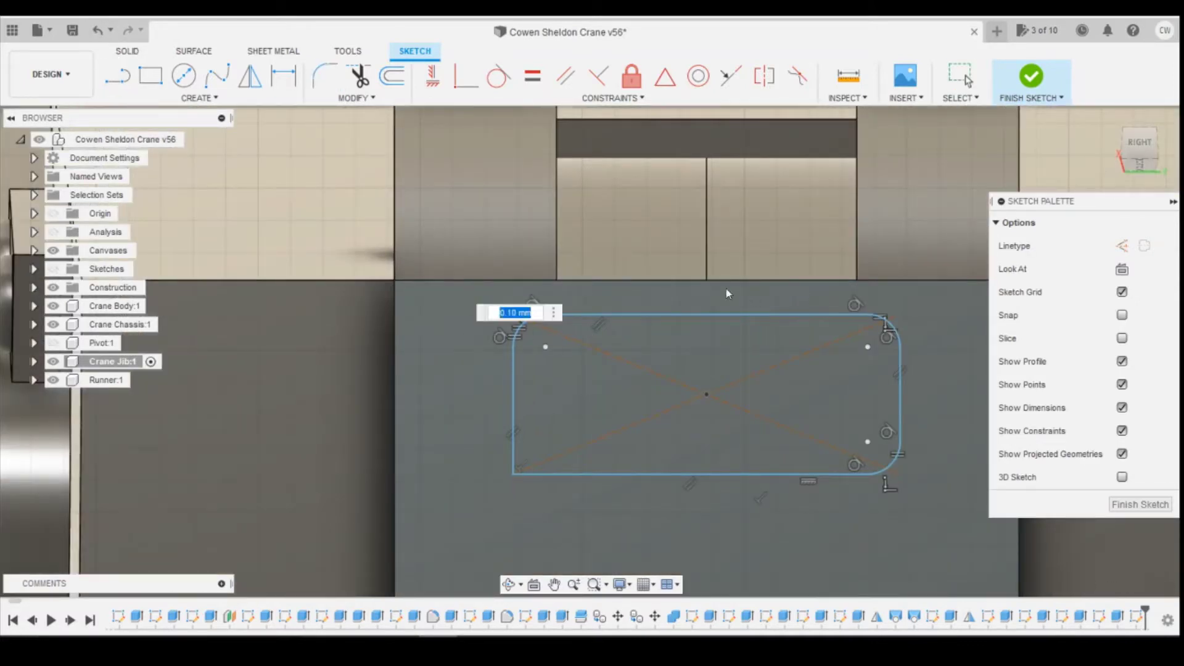
pyautogui.write('0.3')
pyautogui.press('Return')
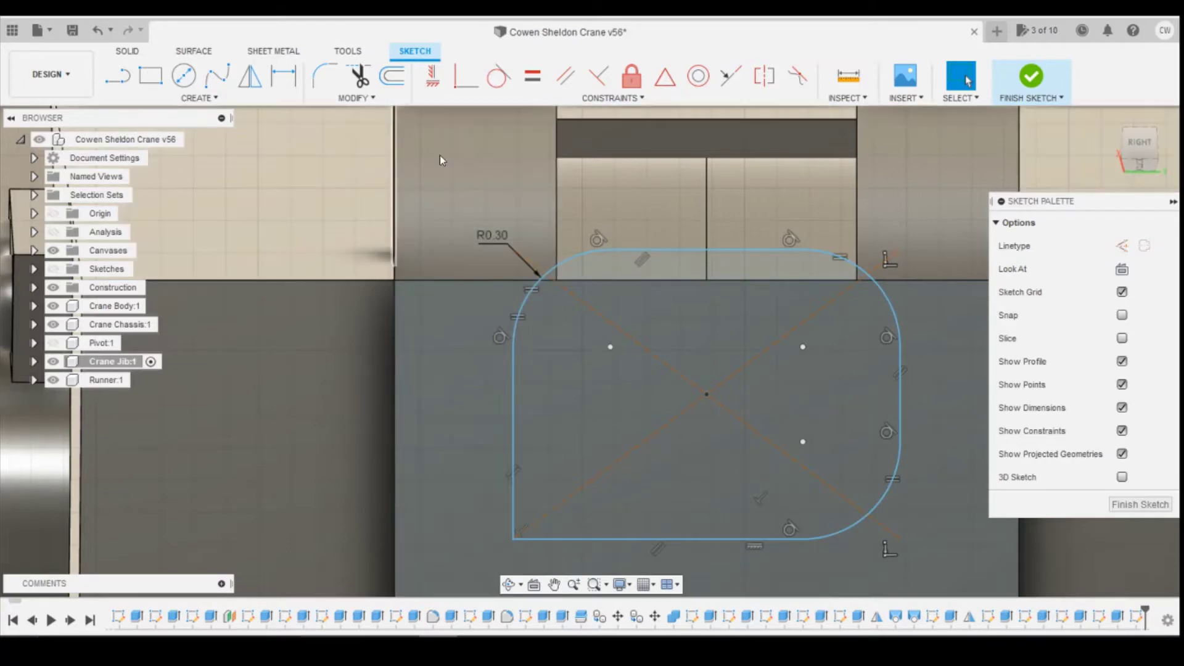
# Step: Fillet the remaining square corner at the lower left with a 0.3 mm radius
pyautogui.click(325, 76)
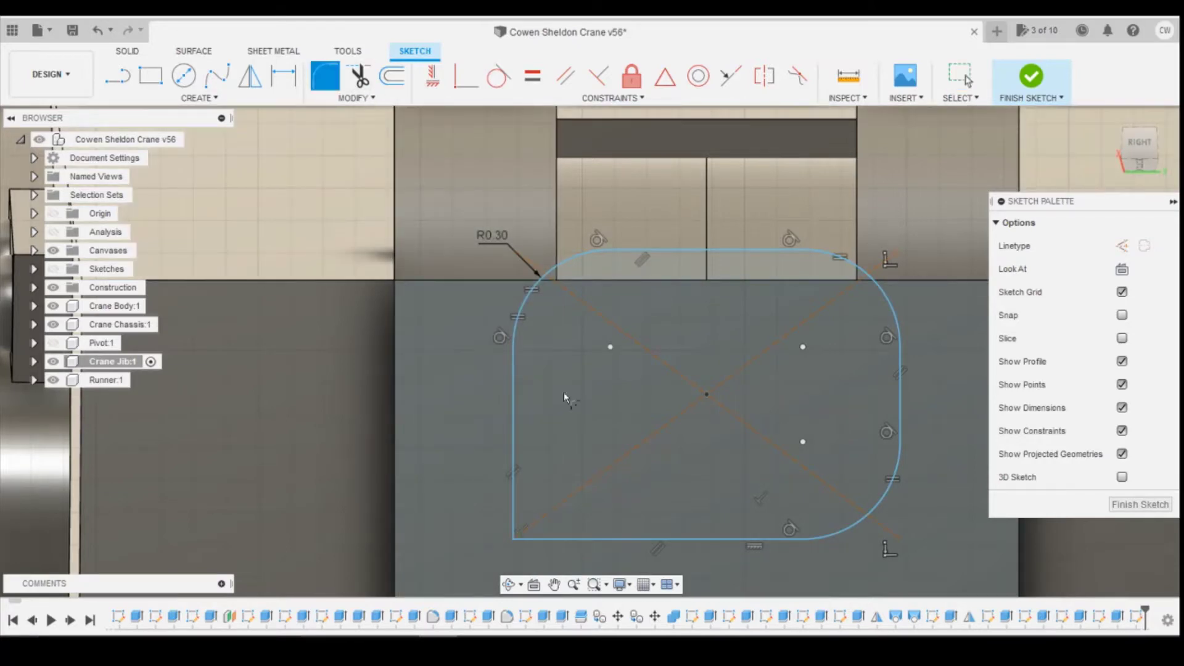
pyautogui.click(569, 537)
pyautogui.click(513, 484)
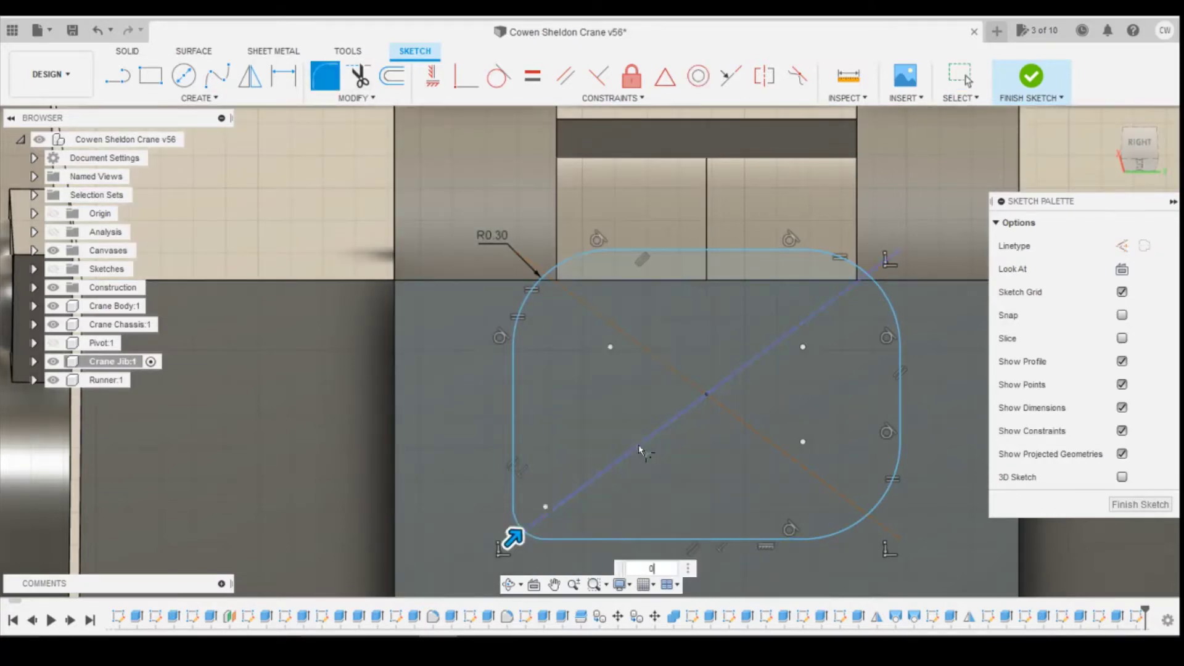
pyautogui.write('.4')
pyautogui.press('Return')
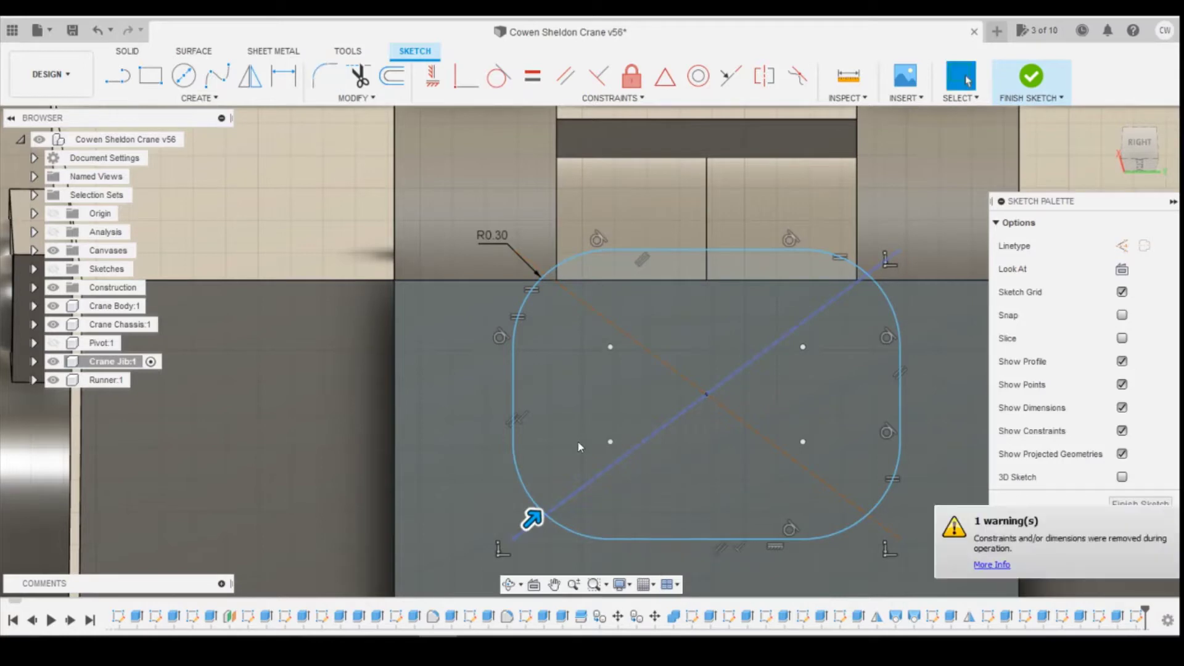
# Step: Set both corner radius dimensions of the rounded rectangle to 0.5 mm
pyautogui.scroll(-5, 734, 370)
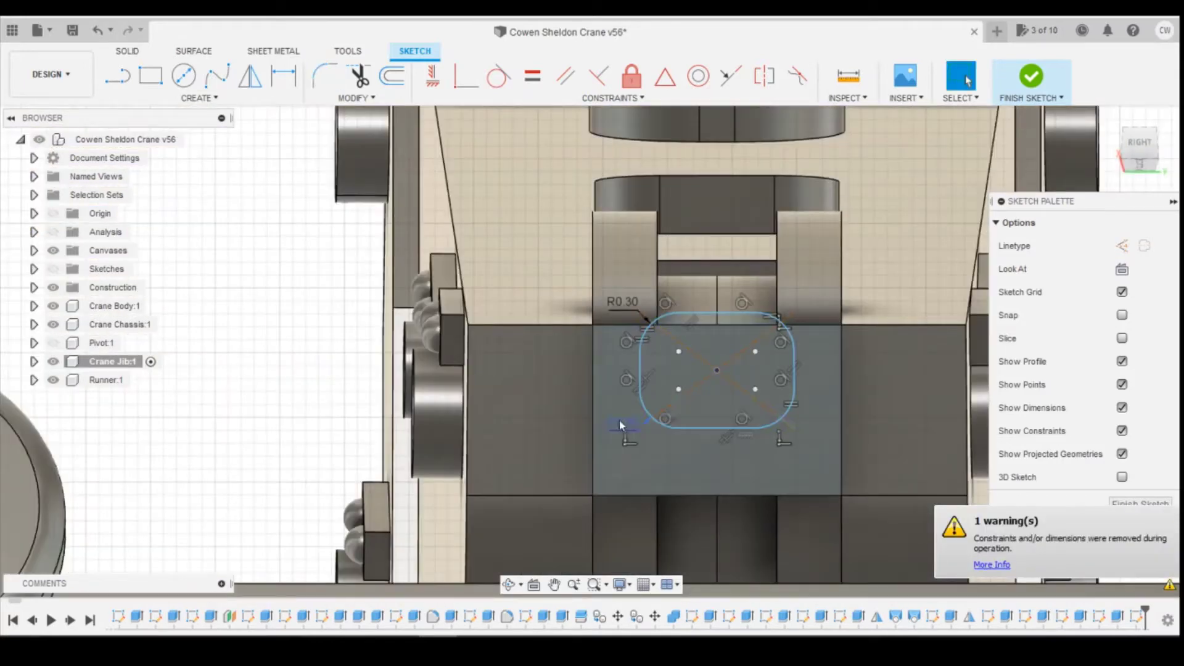
pyautogui.click(619, 420)
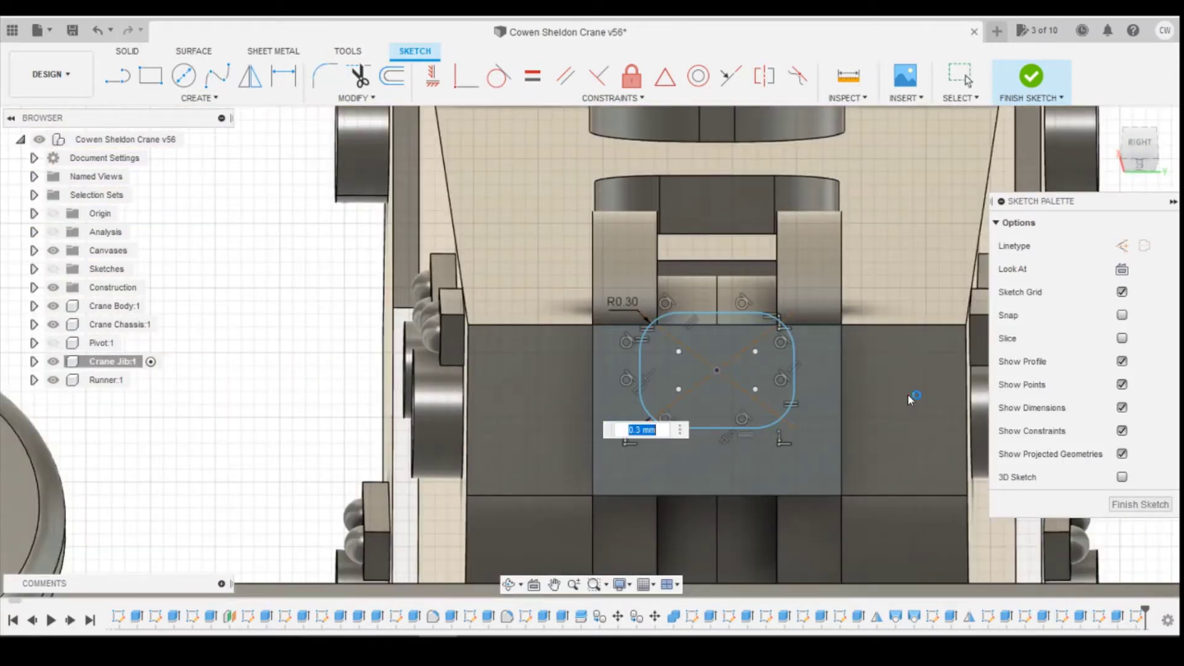
pyautogui.write('0.5')
pyautogui.press('Return')
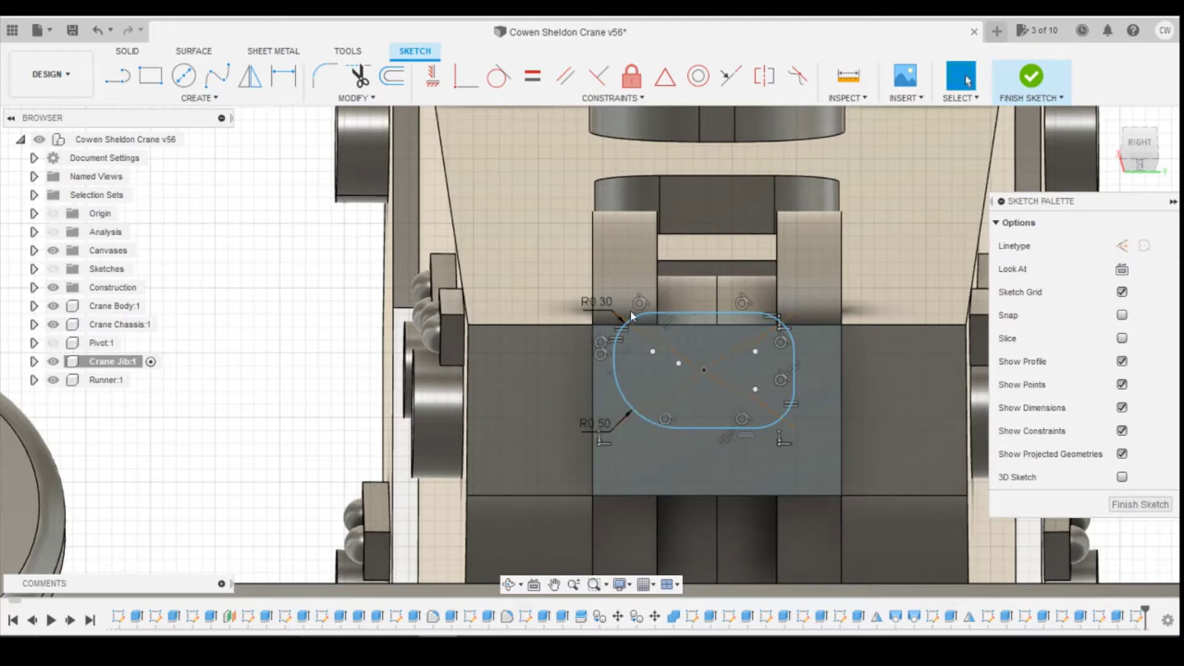
pyautogui.click(597, 304)
pyautogui.write('0.5')
pyautogui.press('Return')
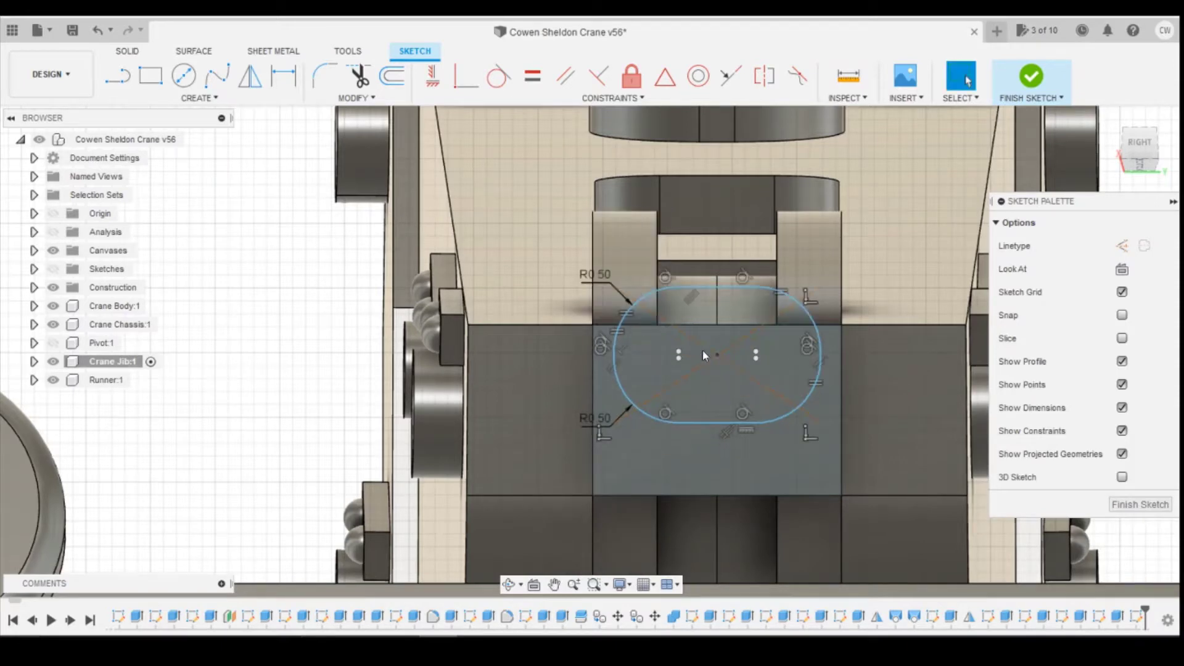
# Step: Try repositioning the rounded shape by its centre point, and undo the sketch edits back to the plain unfilleted rectangle
pyautogui.moveTo(718, 359)
pyautogui.mouseDown()
pyautogui.moveTo(719, 389)
pyautogui.moveTo(720, 357)
pyautogui.mouseUp()
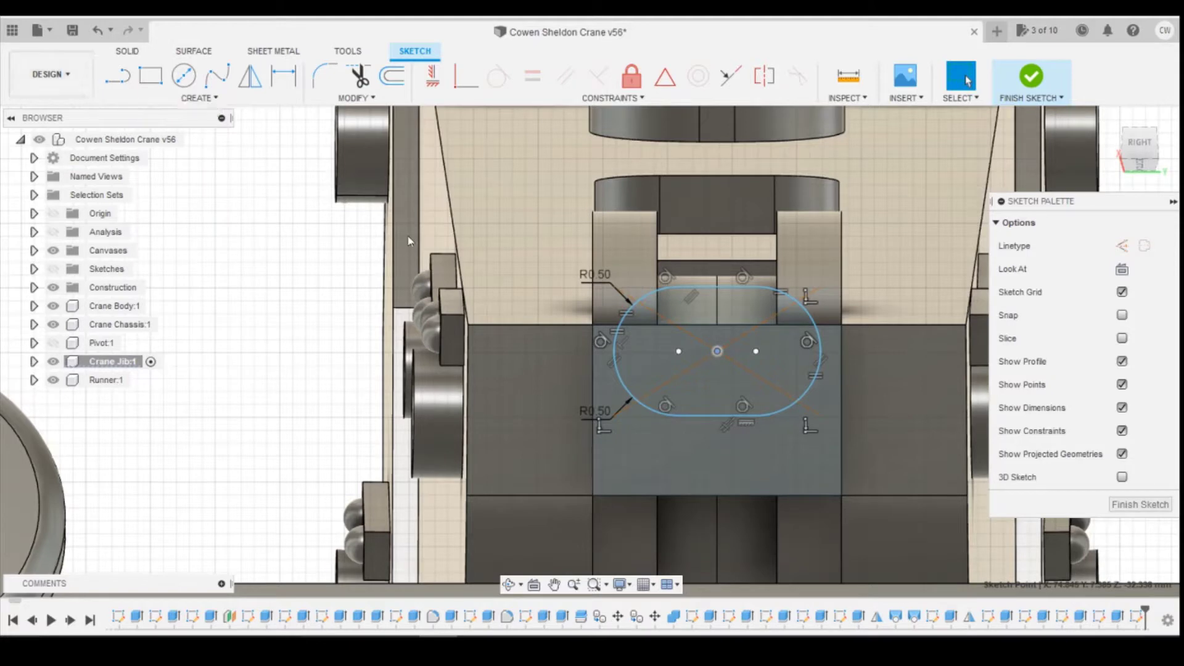
pyautogui.click(97, 31)
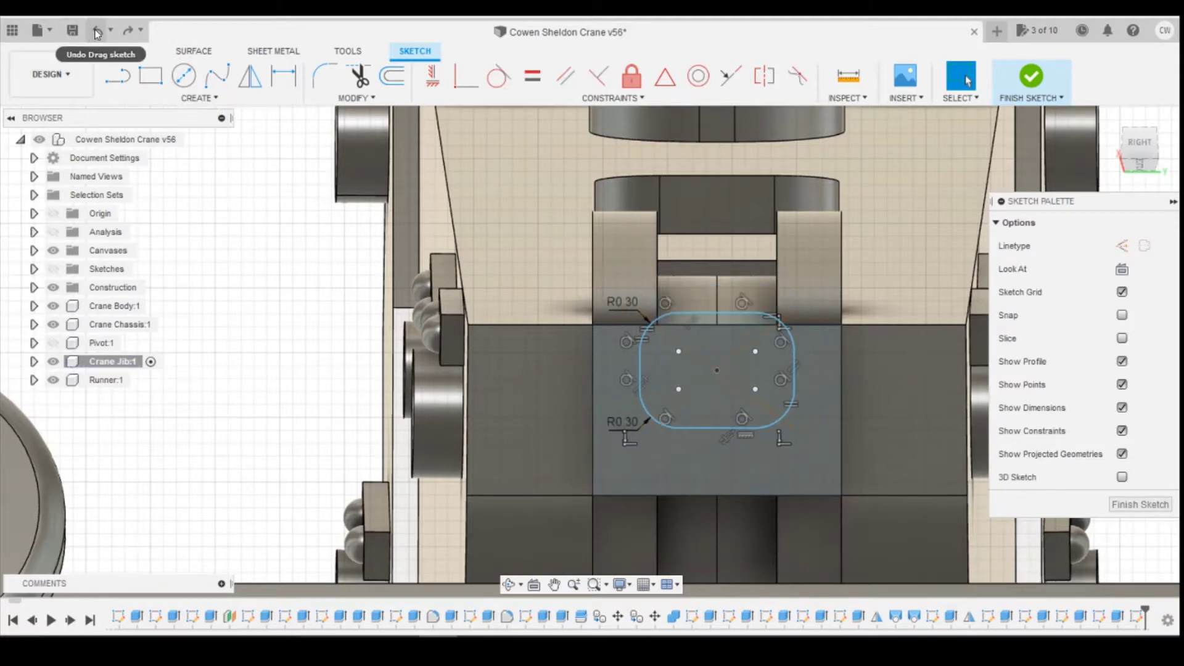
pyautogui.click(97, 32)
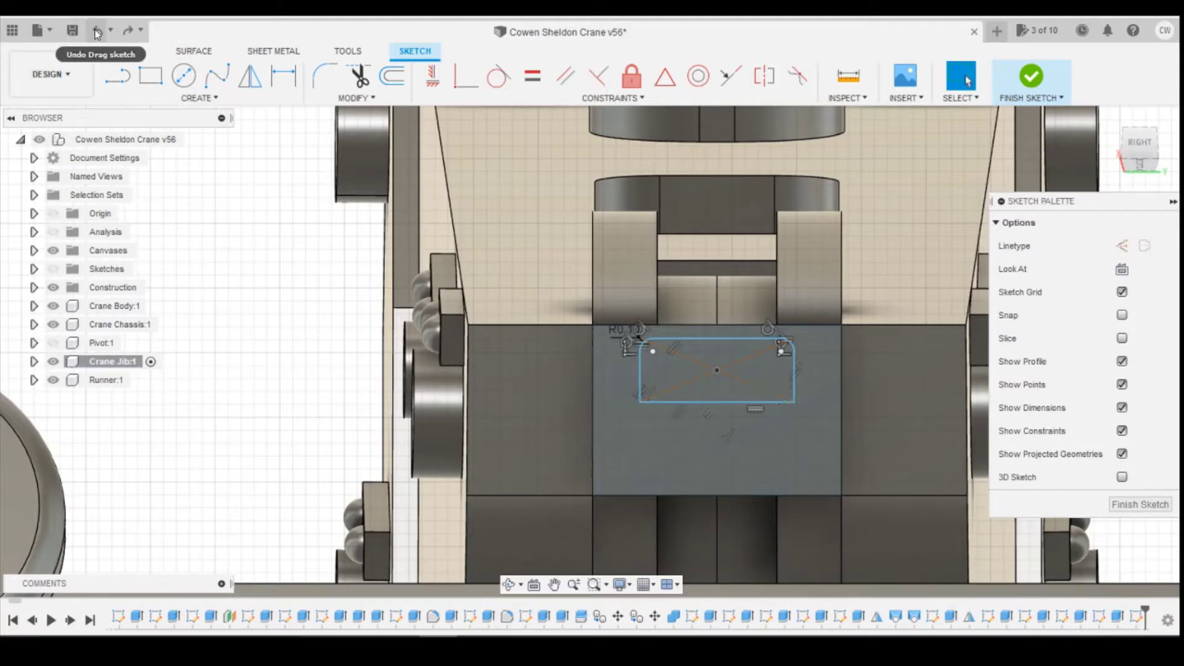
pyautogui.click(96, 32)
# Step: Dimension the height between the rectangle's upper and lower edges as 0.5 mm
pyautogui.press('d')
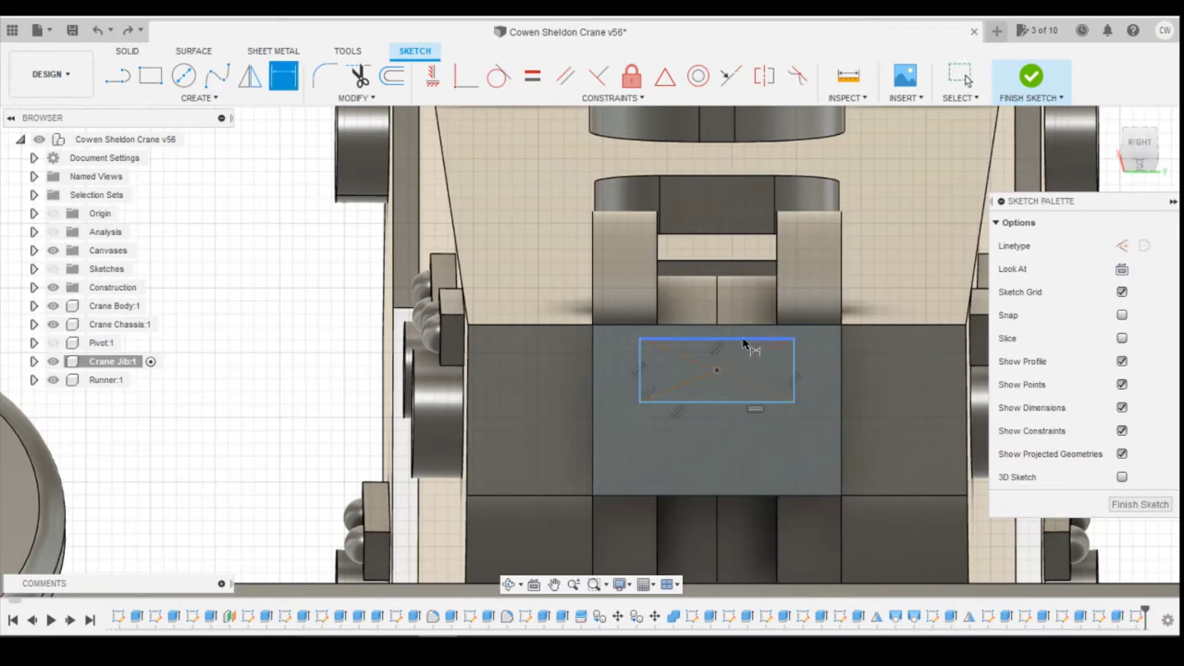
pyautogui.click(743, 339)
pyautogui.click(739, 402)
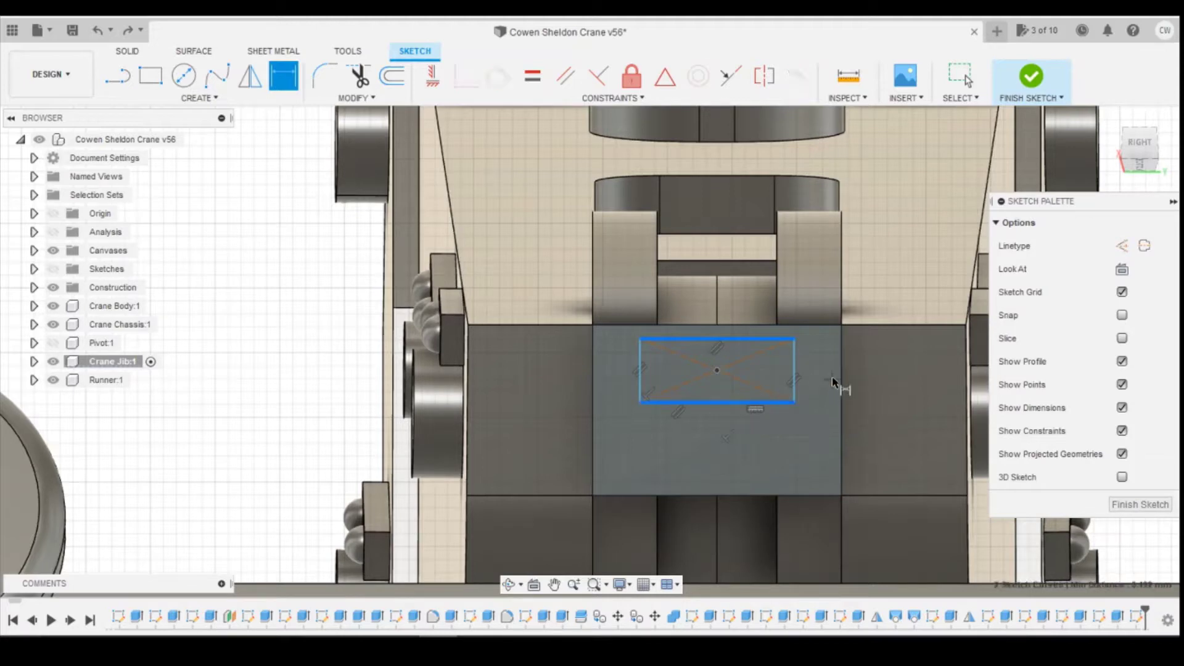
pyautogui.click(943, 379)
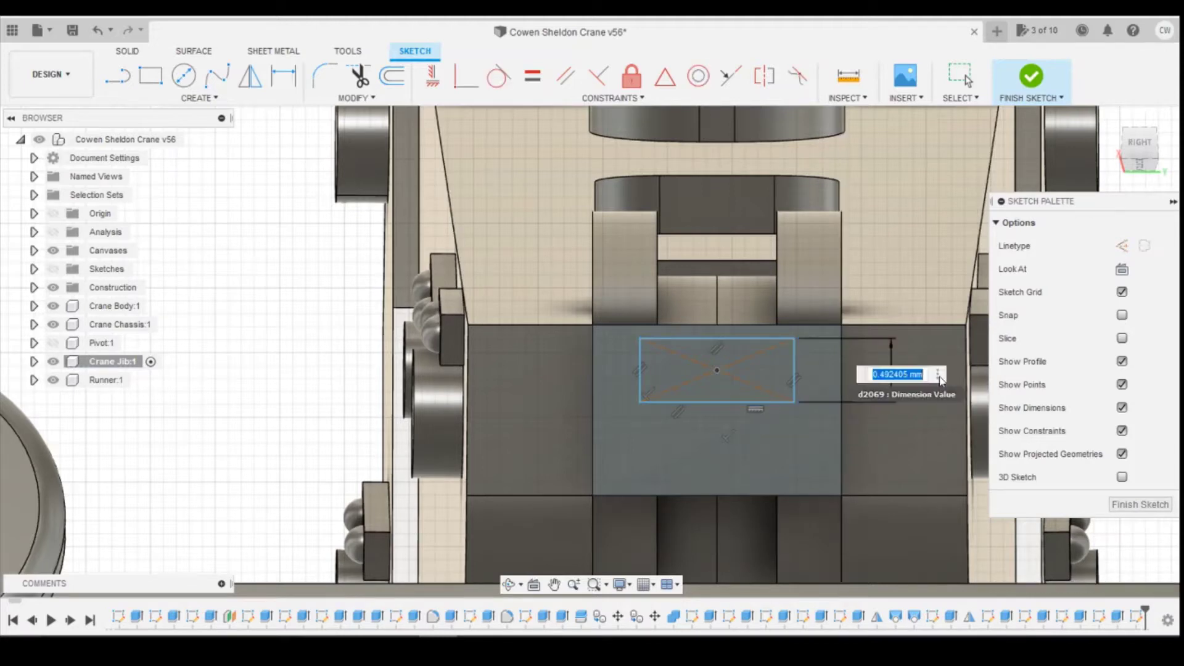
pyautogui.write('0.5')
pyautogui.press('Return')
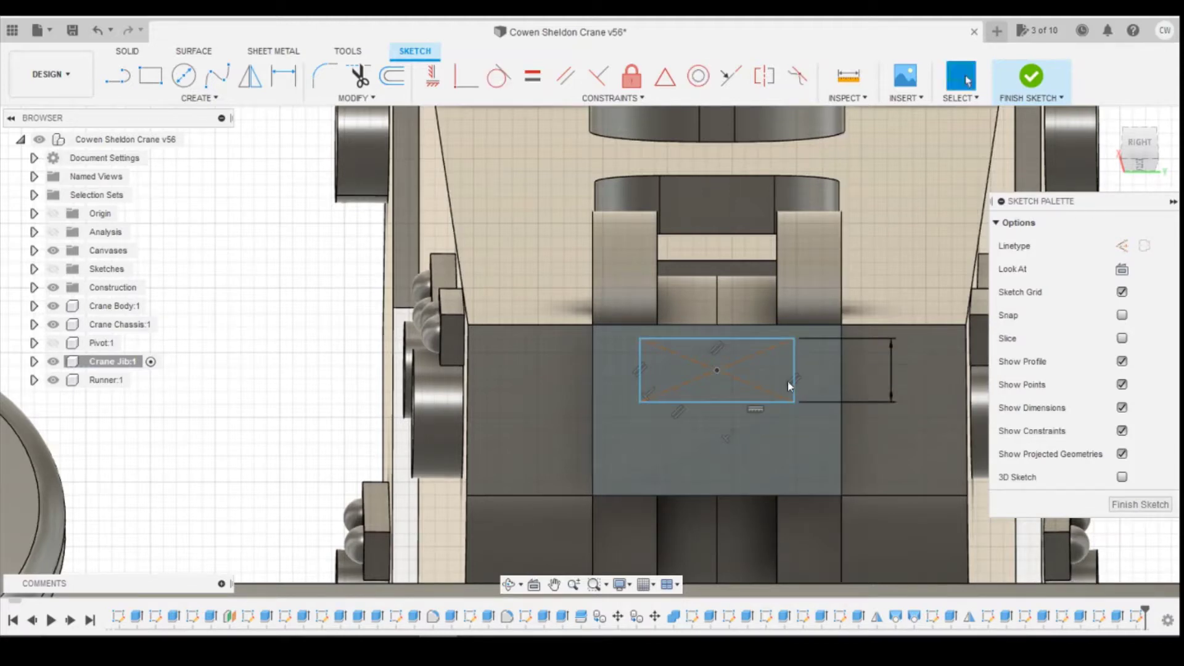
# Step: Dimension the width between the rectangle's two side edges as 1.2 mm
pyautogui.click(795, 372)
pyautogui.click(644, 372)
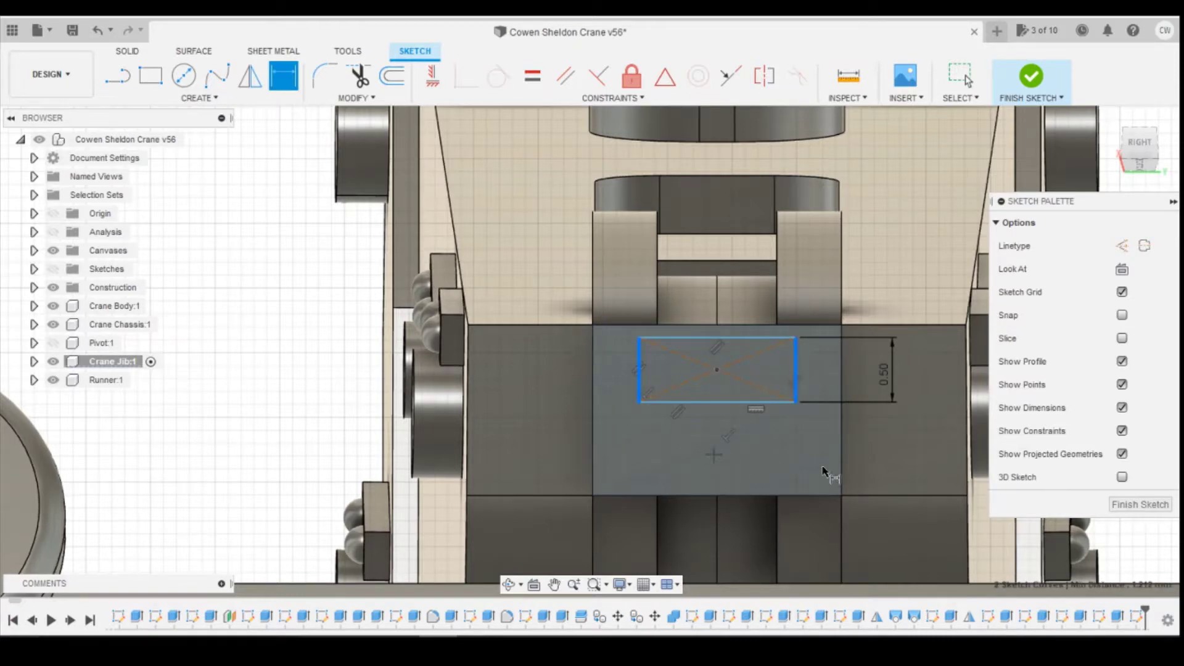
pyautogui.click(823, 470)
pyautogui.write('1.2')
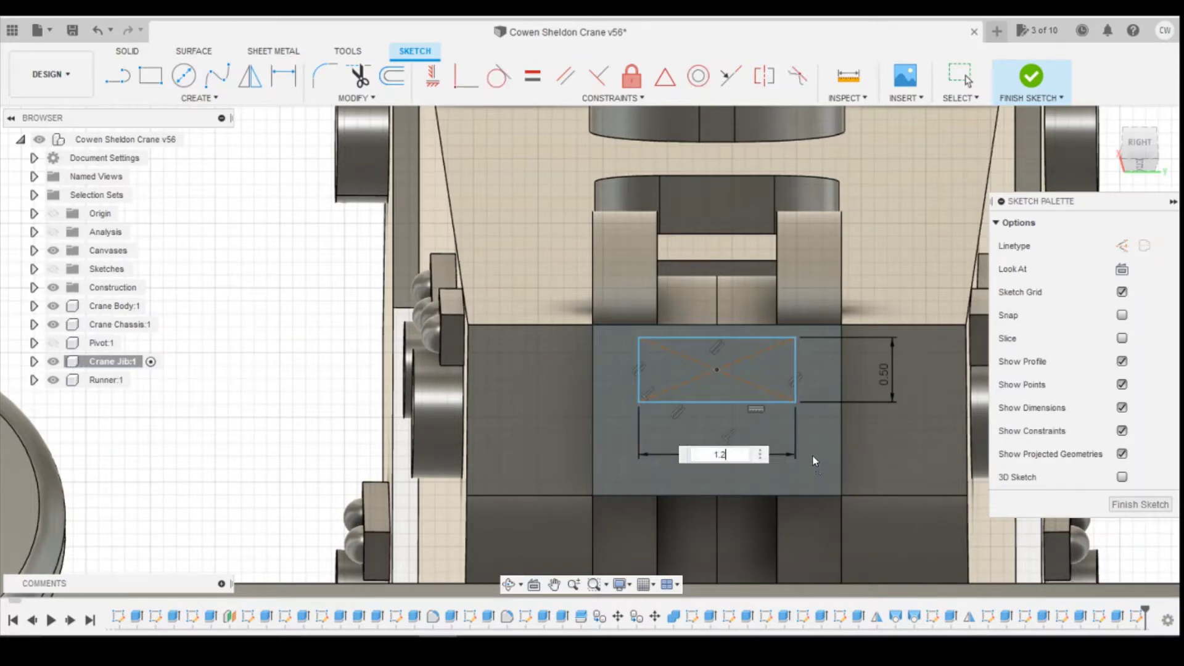
pyautogui.press('Return')
# Step: Fillet the rectangle's lower-left corner with a 0.25 mm radius
pyautogui.press('d')
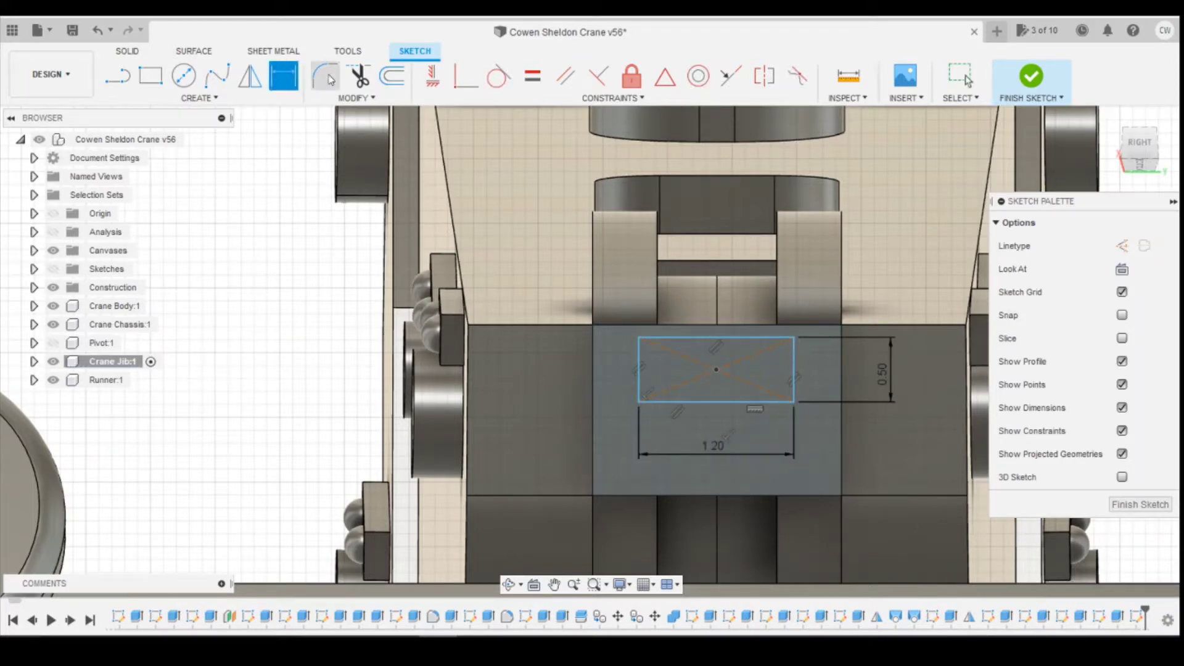
pyautogui.click(640, 398)
pyautogui.click(639, 377)
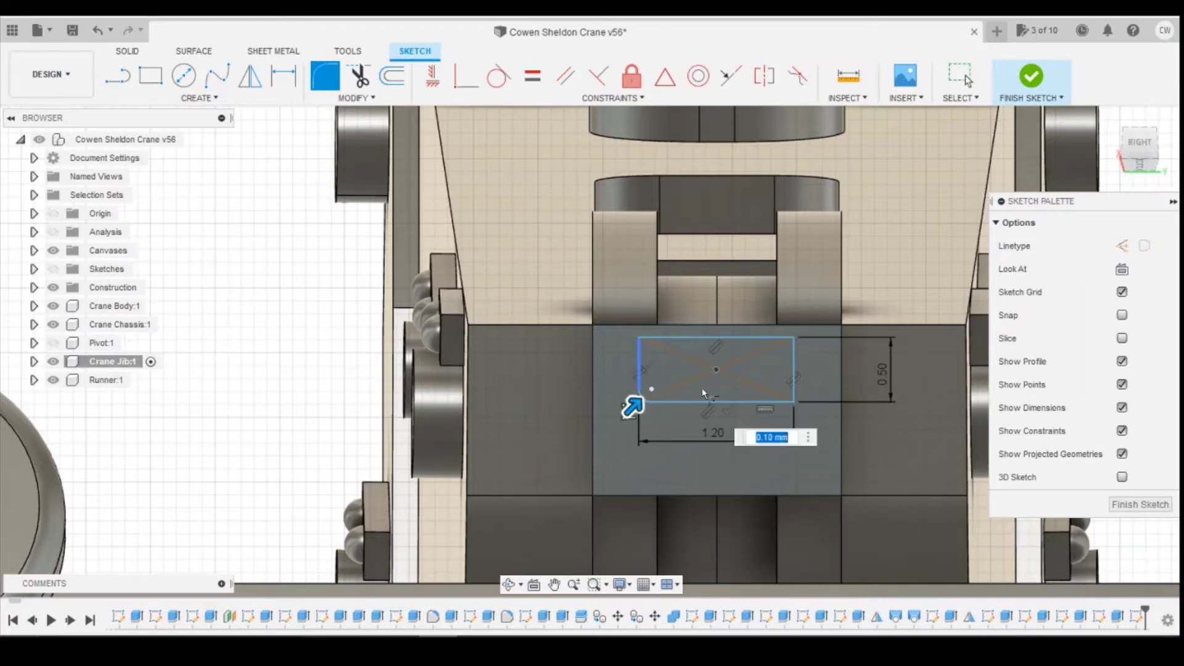
pyautogui.write('0')
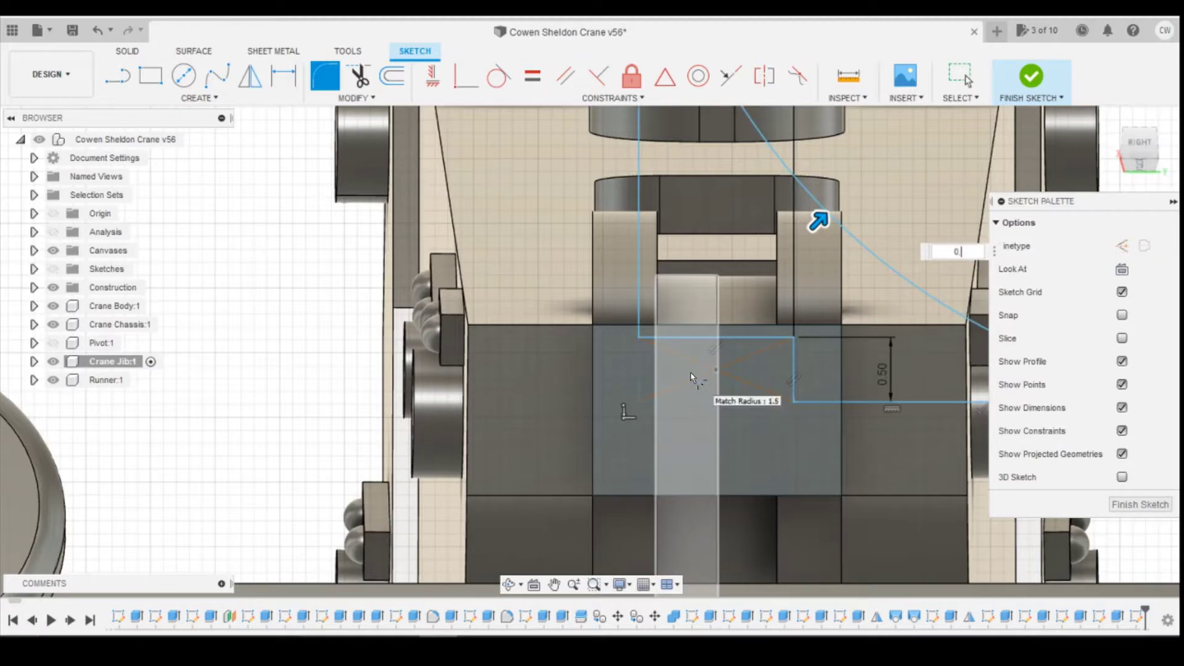
pyautogui.write('5.5')
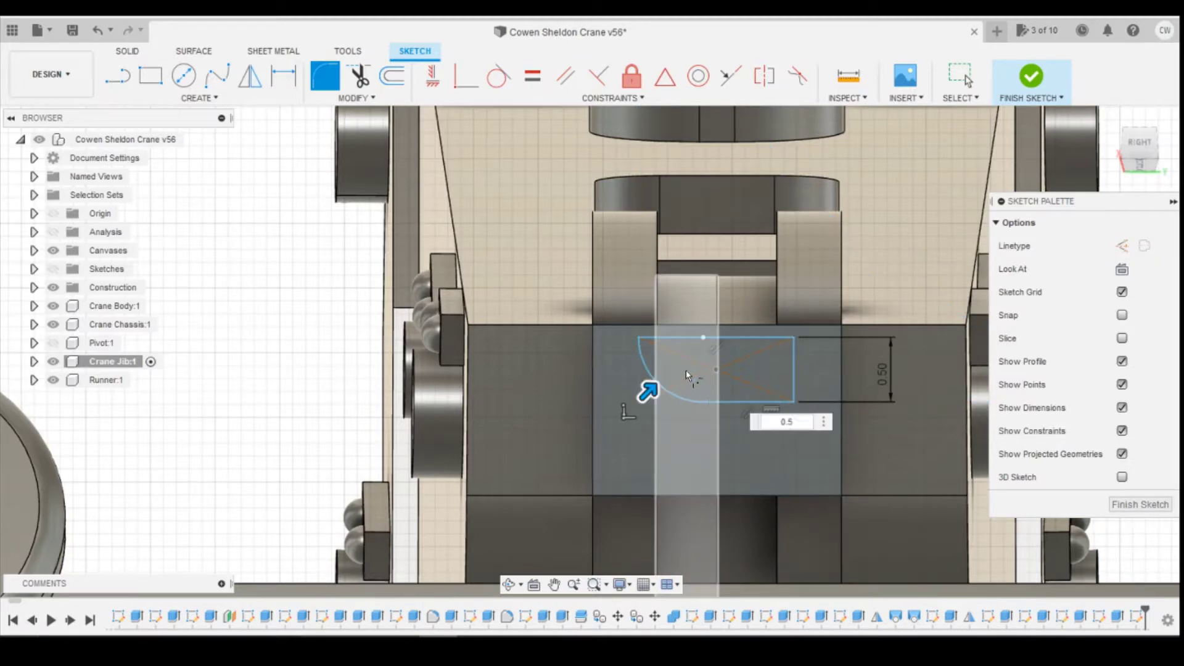
pyautogui.press('BackSpace')
pyautogui.write('25')
pyautogui.press('Return')
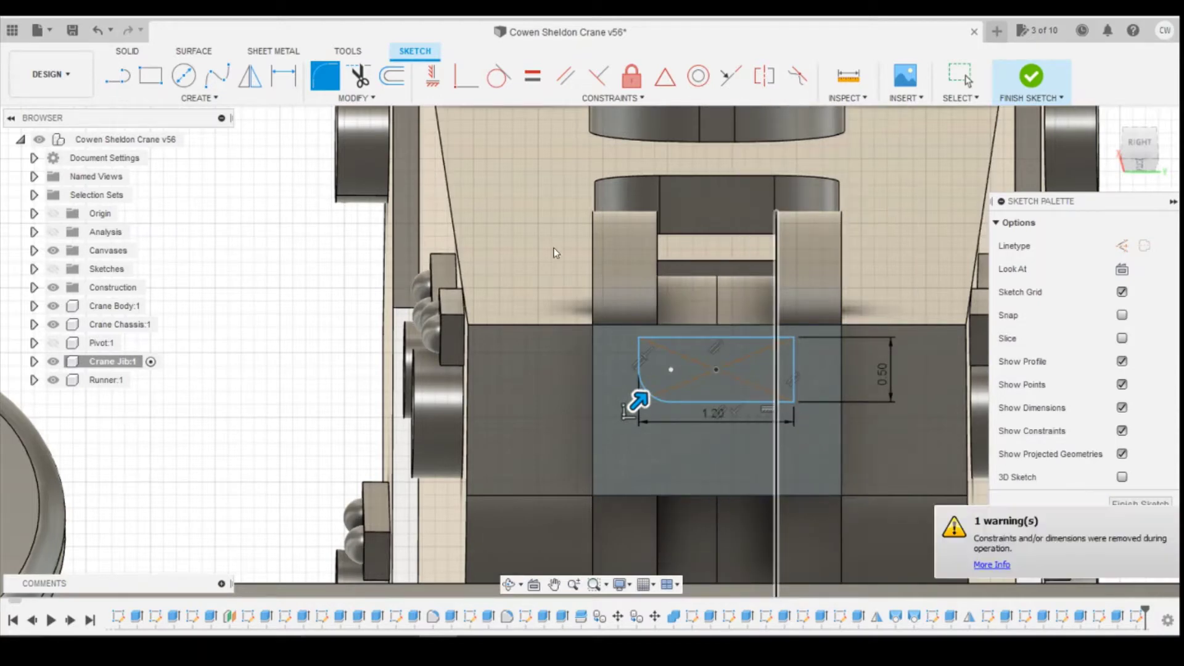
pyautogui.press('Escape')
# Step: Fillet the rectangle's upper-left corner with a 0.25 mm radius to round off that end
pyautogui.click(322, 82)
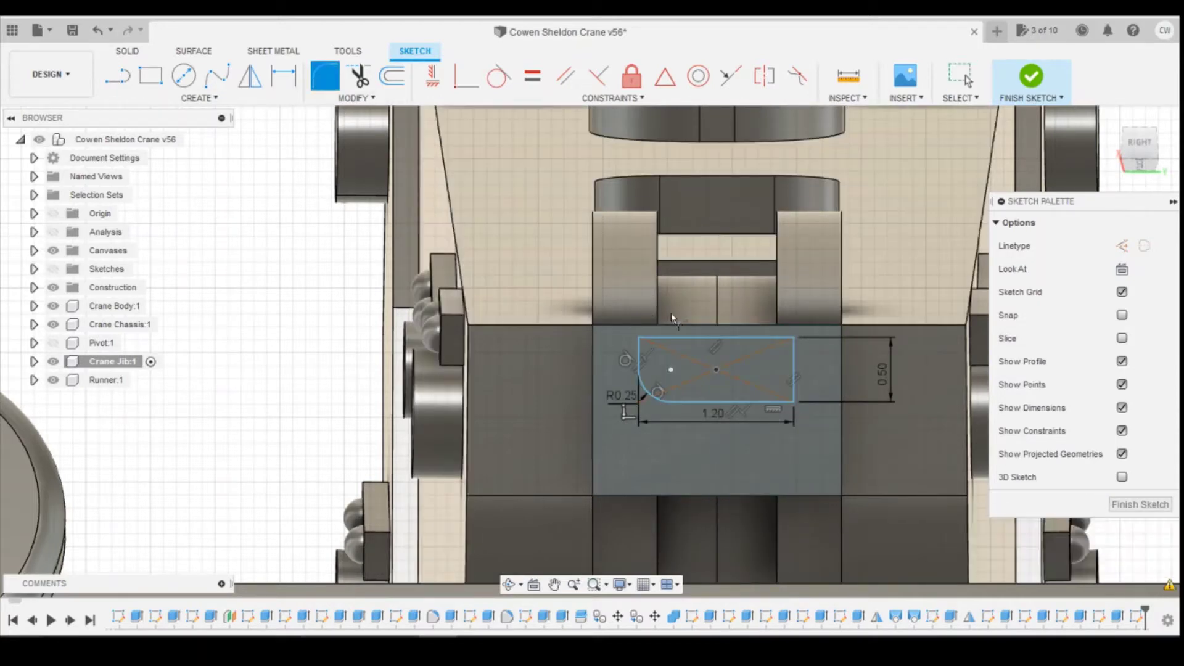
pyautogui.click(641, 346)
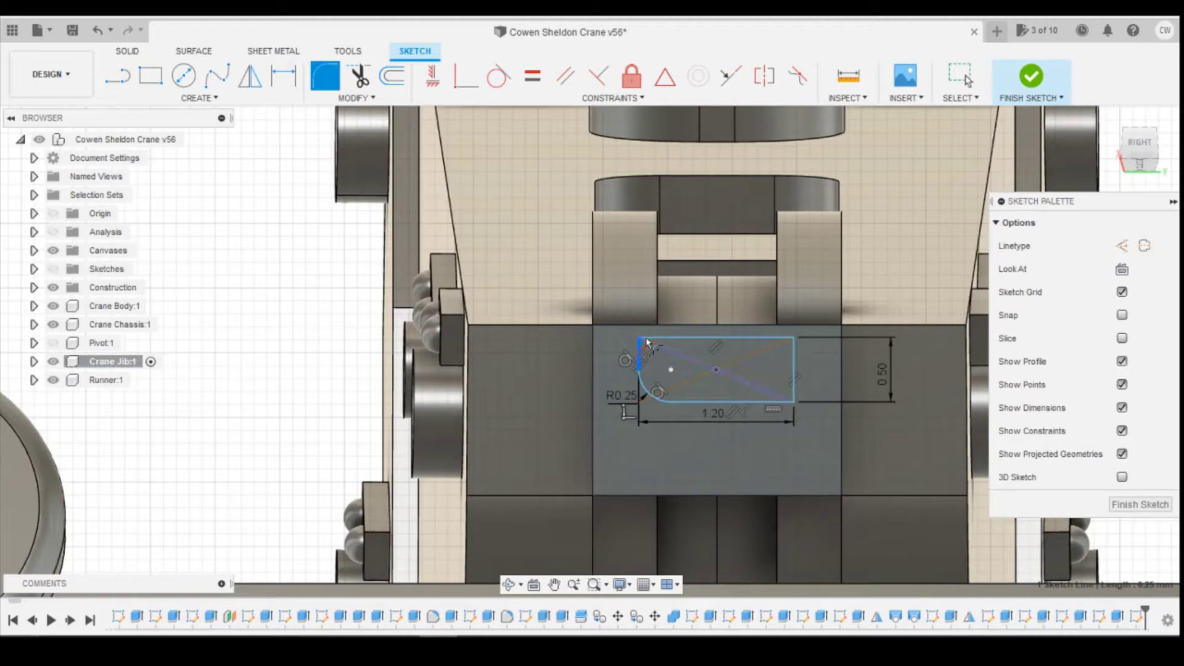
pyautogui.click(644, 338)
pyautogui.press('Return')
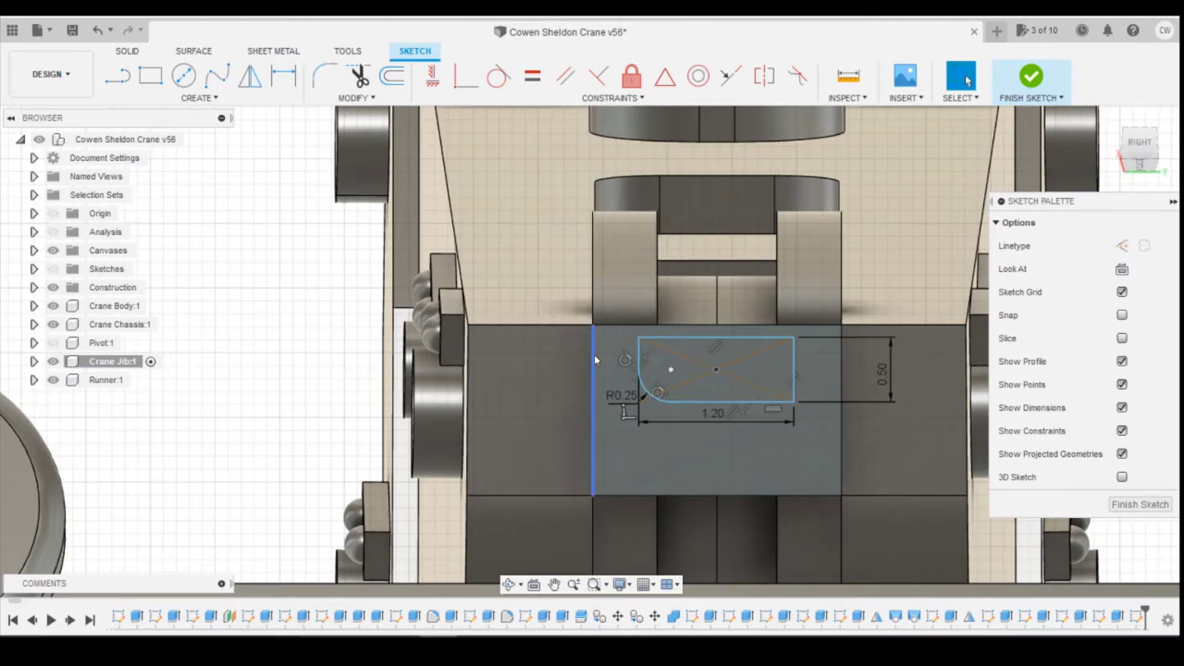
pyautogui.click(657, 339)
pyautogui.click(640, 356)
pyautogui.write('0')
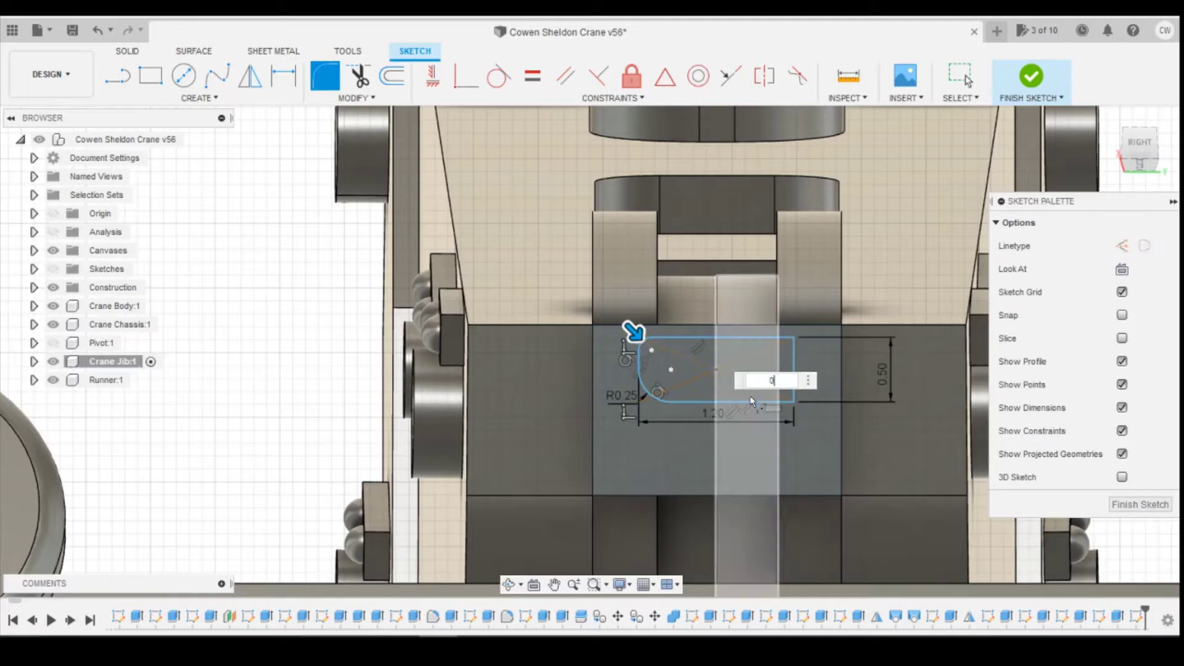
pyautogui.write('.25')
pyautogui.press('Return')
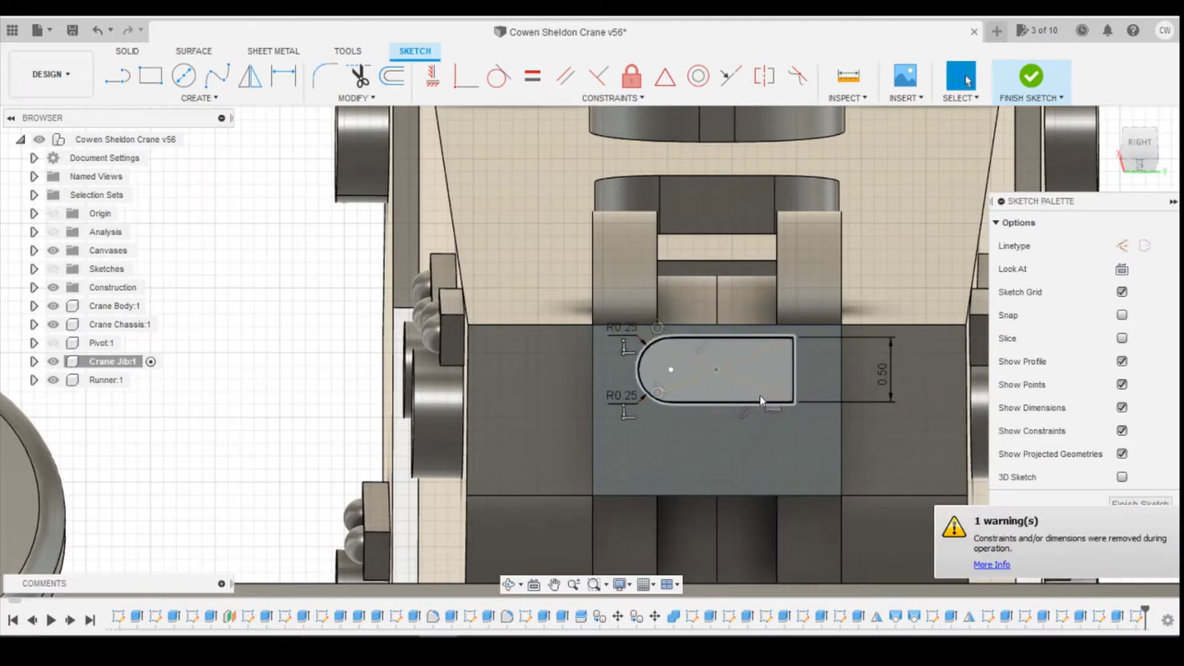
# Step: Try filleting the upper-right corner at 0.1 mm and the lower-right corner at 0.25 mm, and undo the lower-right fillet
pyautogui.click(765, 339)
pyautogui.click(795, 375)
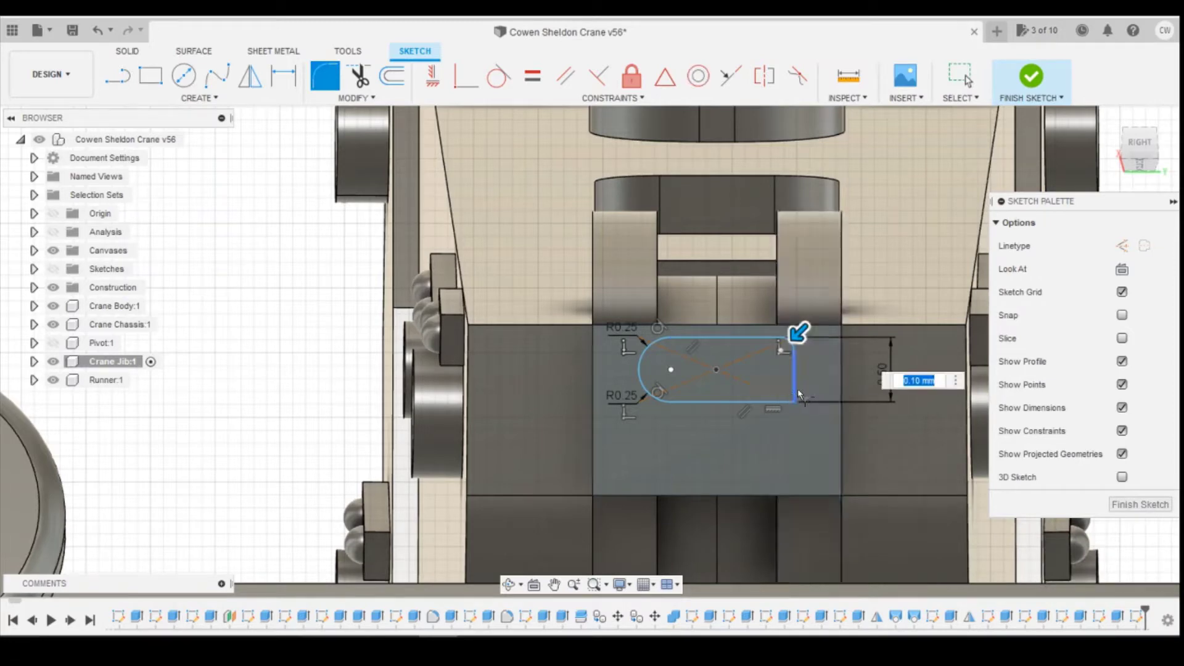
pyautogui.click(769, 400)
pyautogui.click(793, 383)
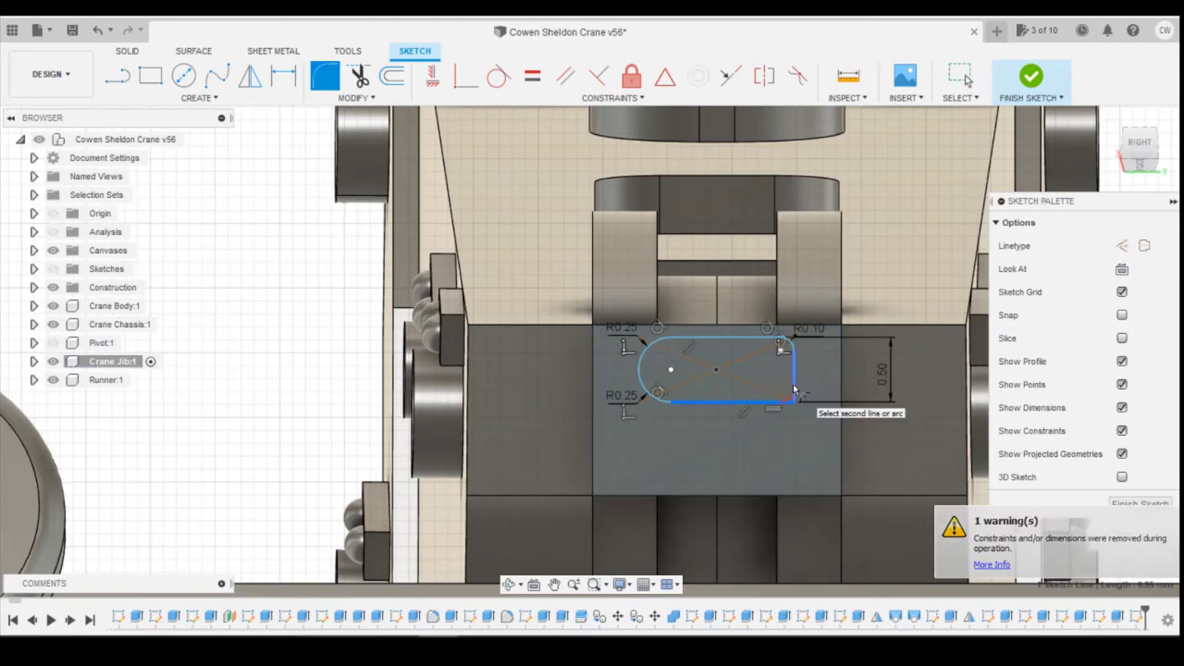
pyautogui.write('0.')
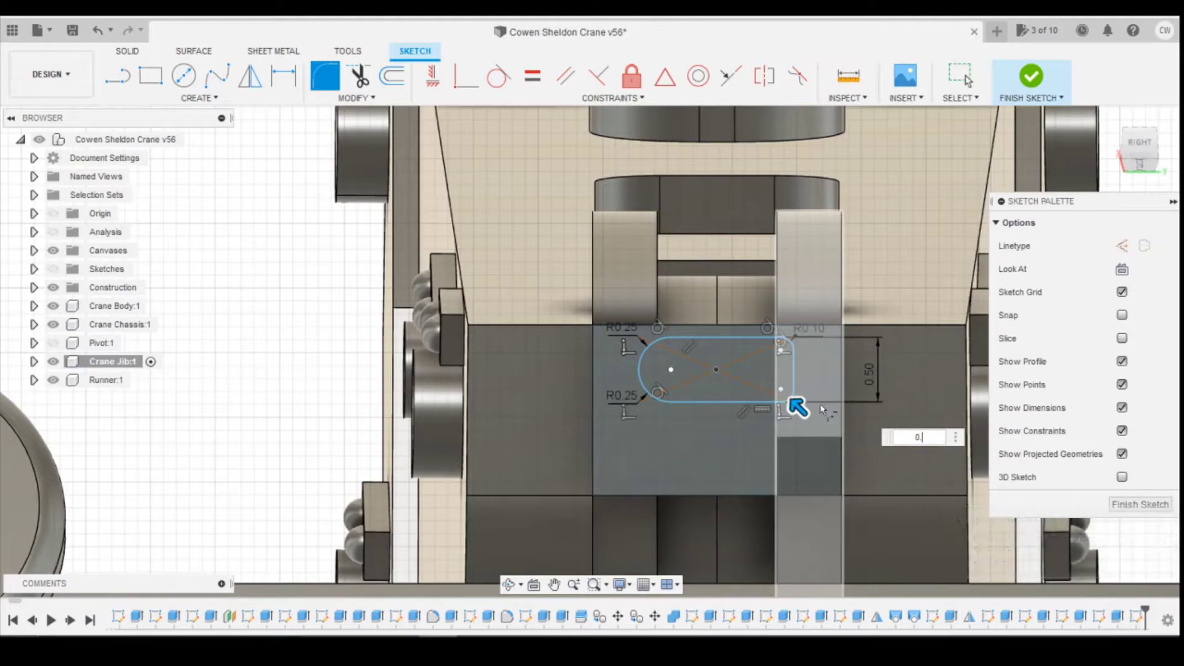
pyautogui.write('25')
pyautogui.press('Return')
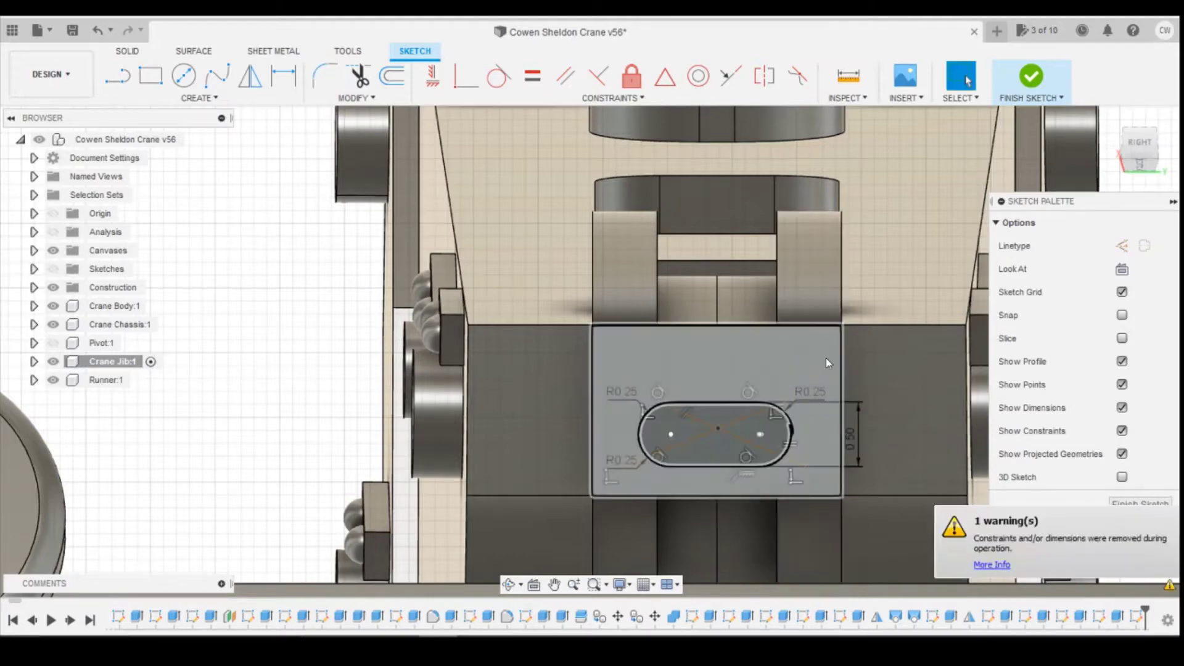
pyautogui.scroll(3, 801, 434)
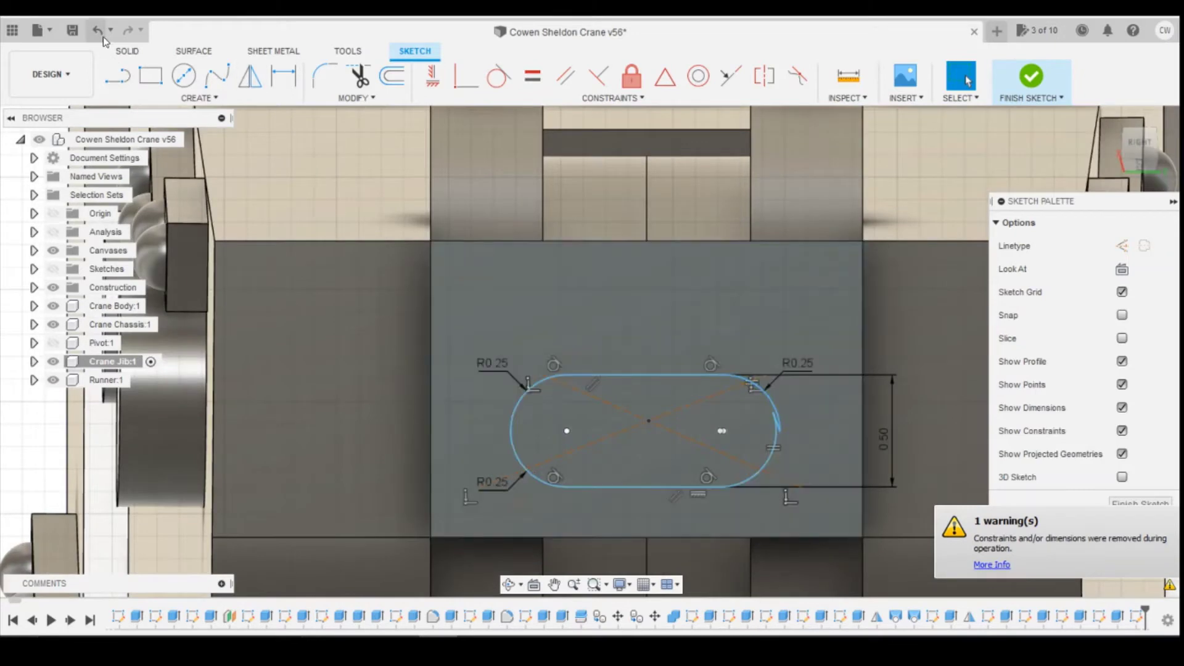
pyautogui.click(99, 32)
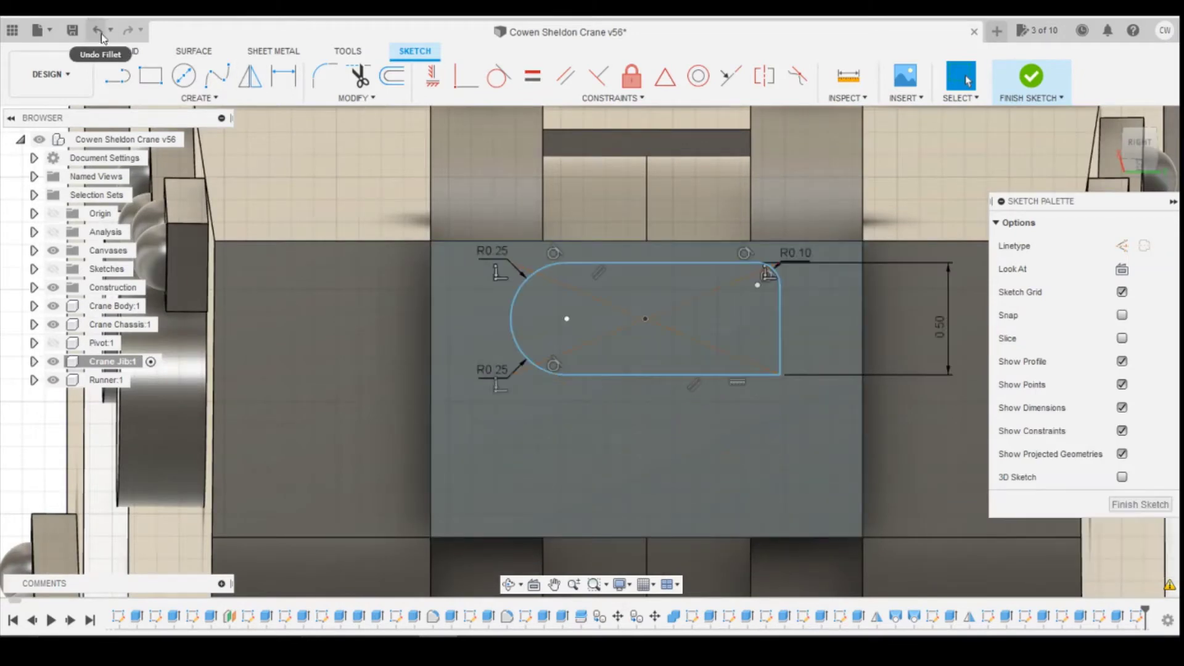
# Step: Set the radius dimension of the upper-right corner fillet to 0.25 mm
pyautogui.doubleClick(795, 253)
pyautogui.write('0')
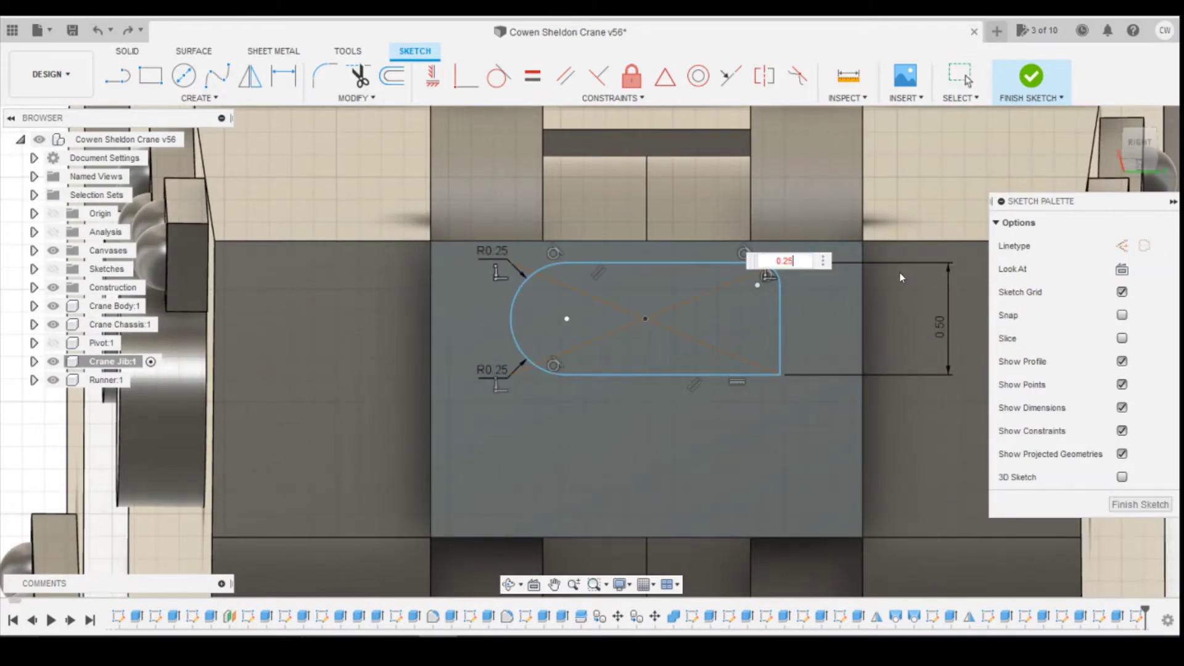
pyautogui.write('.25')
pyautogui.press('Return')
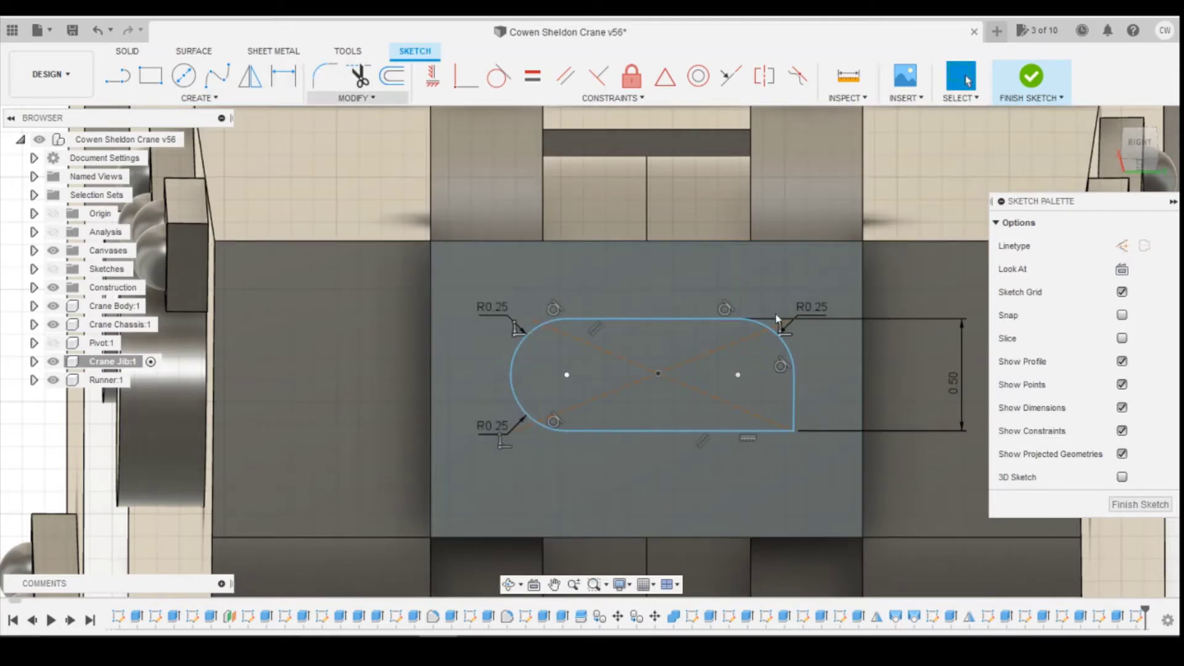
# Step: Try to fillet the remaining lower-right corner of the shape with a 0.25 mm radius
pyautogui.click(793, 389)
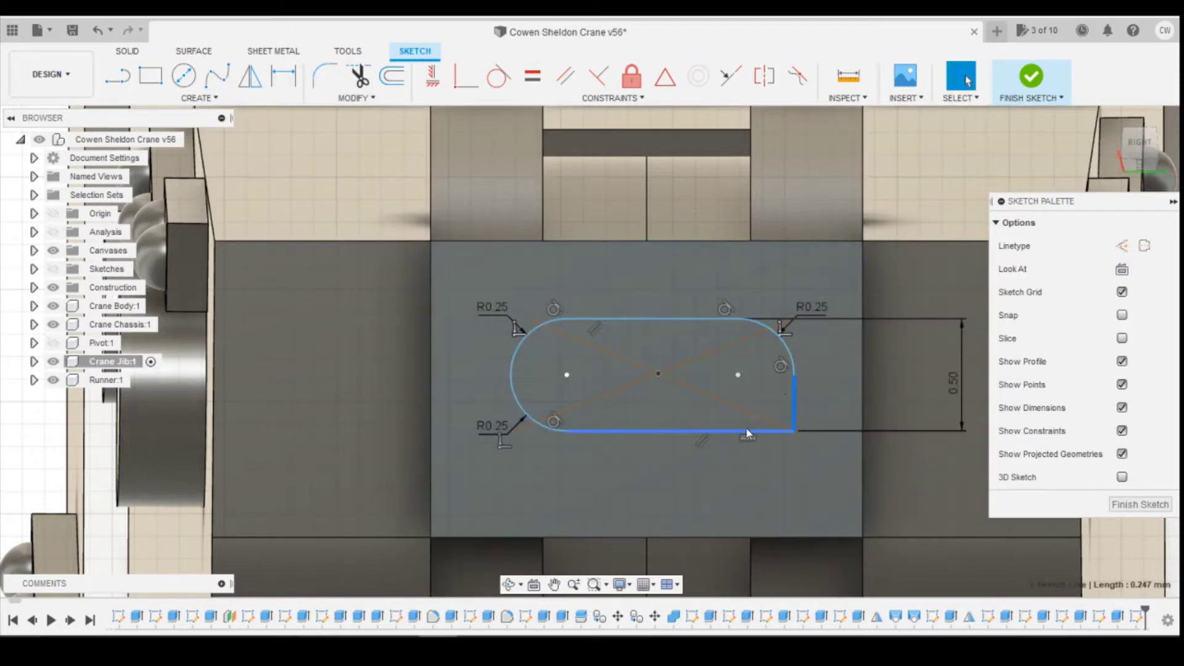
pyautogui.click(325, 75)
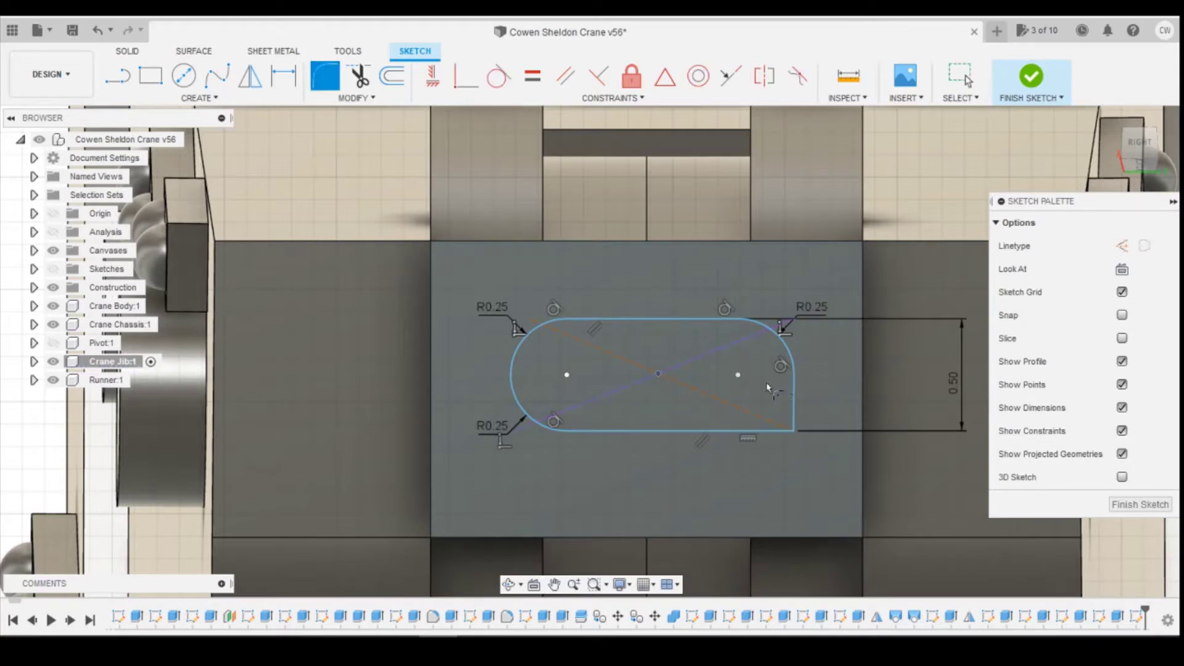
pyautogui.click(794, 430)
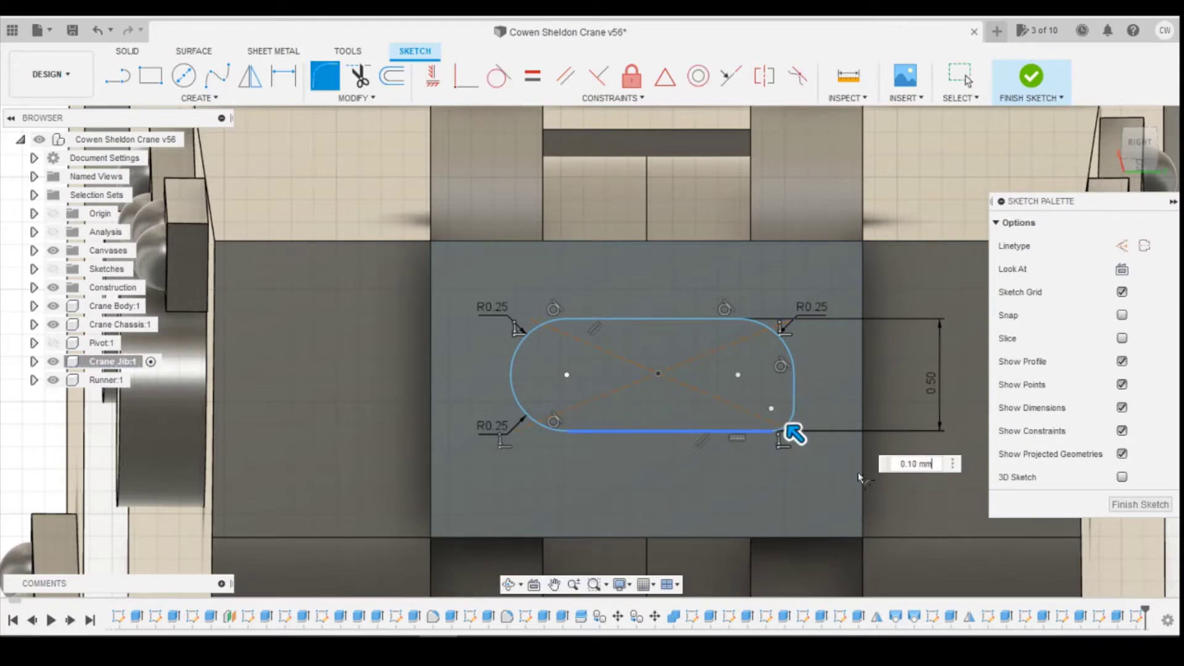
pyautogui.write('0.25')
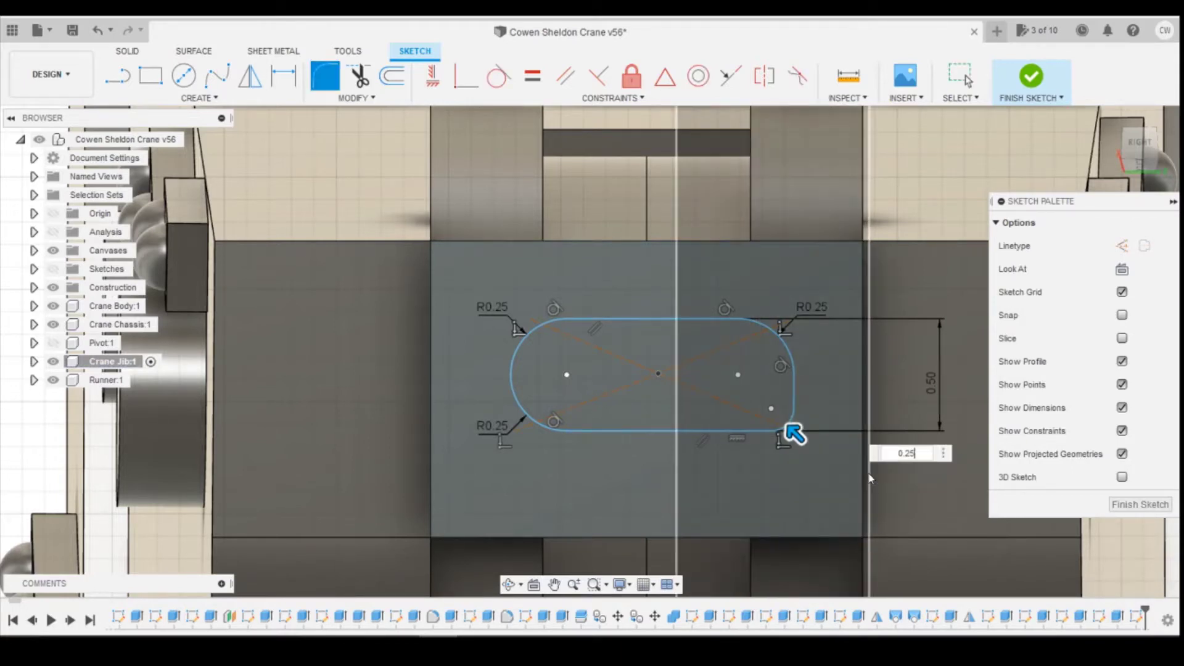
pyautogui.press('Return')
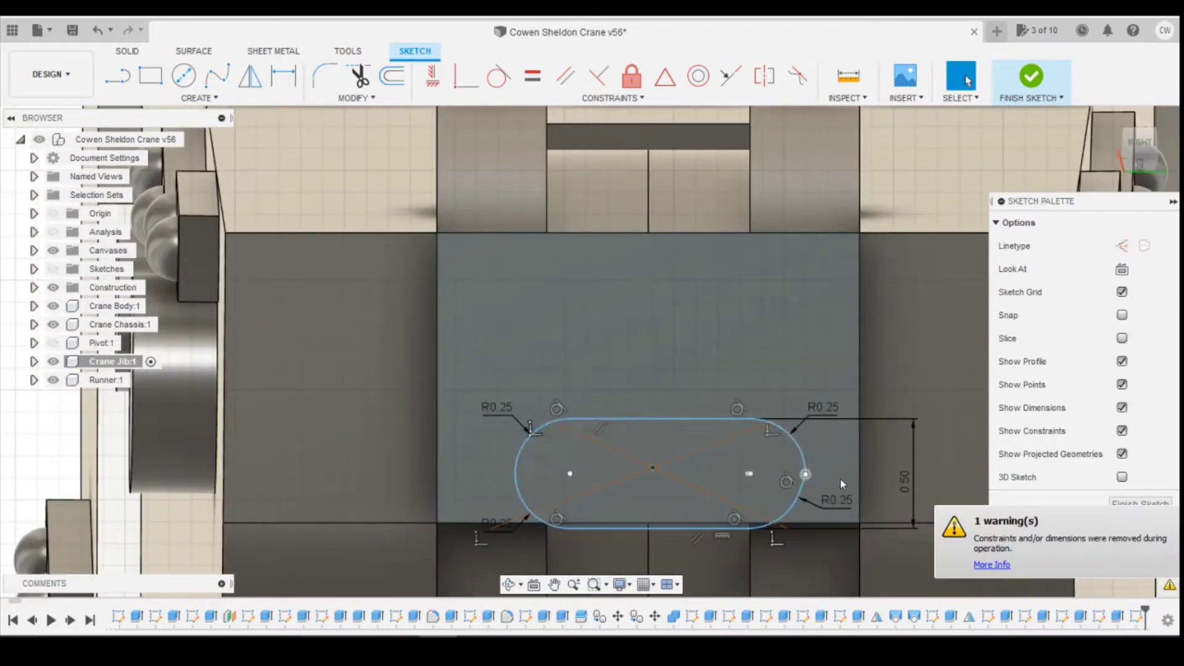
# Step: Undo the right-end fillets and radius edit back to two square corners, keeping the left-end fillets
pyautogui.click(110, 30)
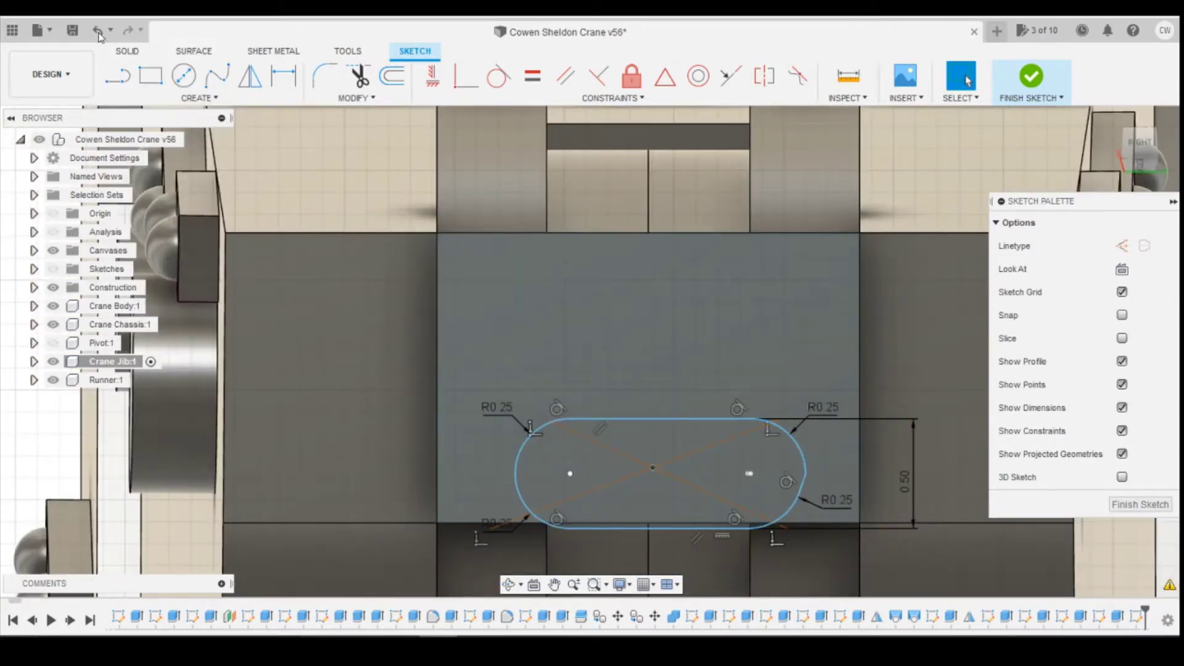
pyautogui.click(98, 31)
pyautogui.click(98, 31)
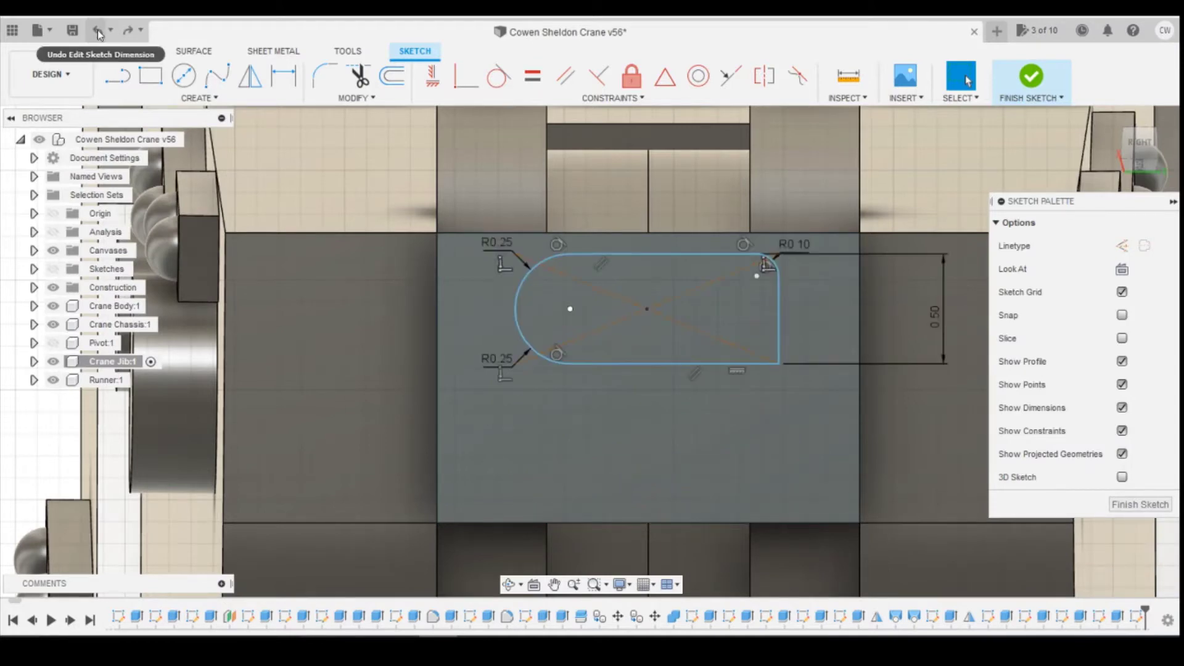
pyautogui.click(97, 29)
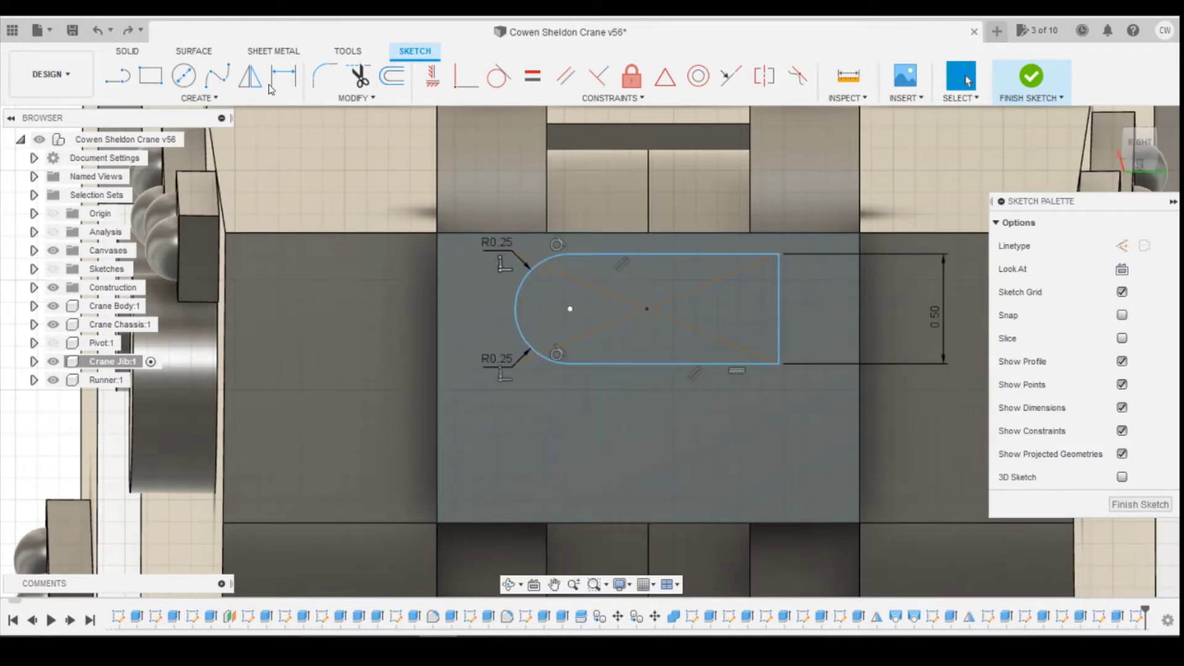
# Step: Fillet the upper-right corner between the upper edge and the right side edge with a 0.25 mm radius
pyautogui.click(325, 75)
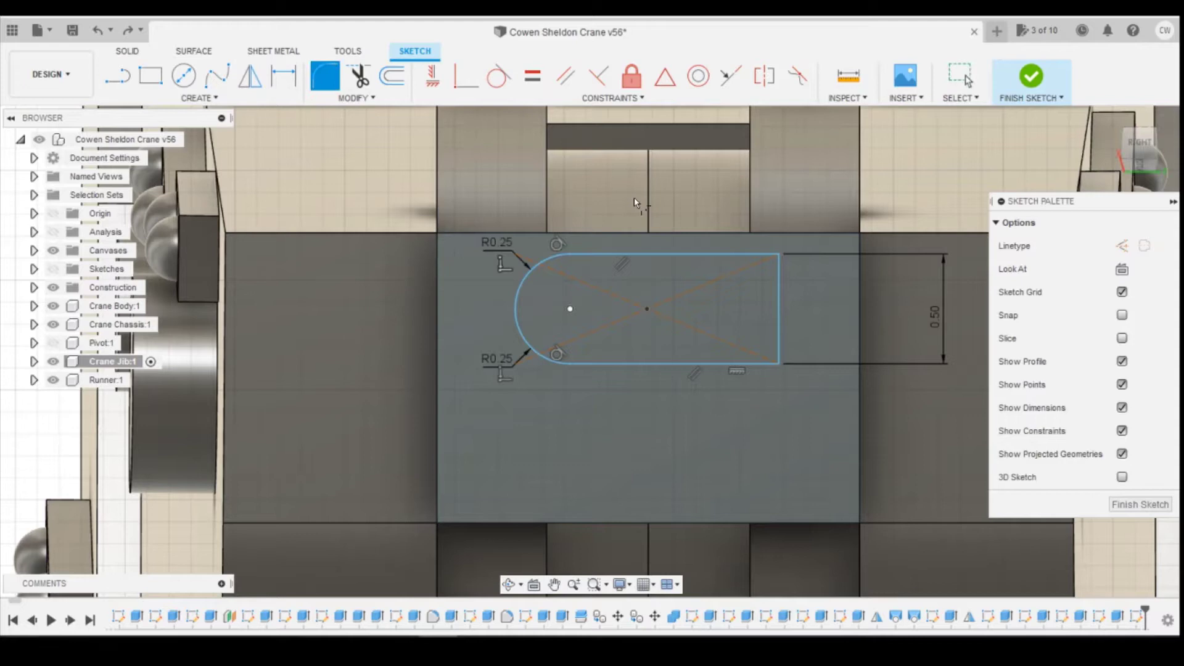
pyautogui.click(730, 254)
pyautogui.click(779, 281)
pyautogui.write('0')
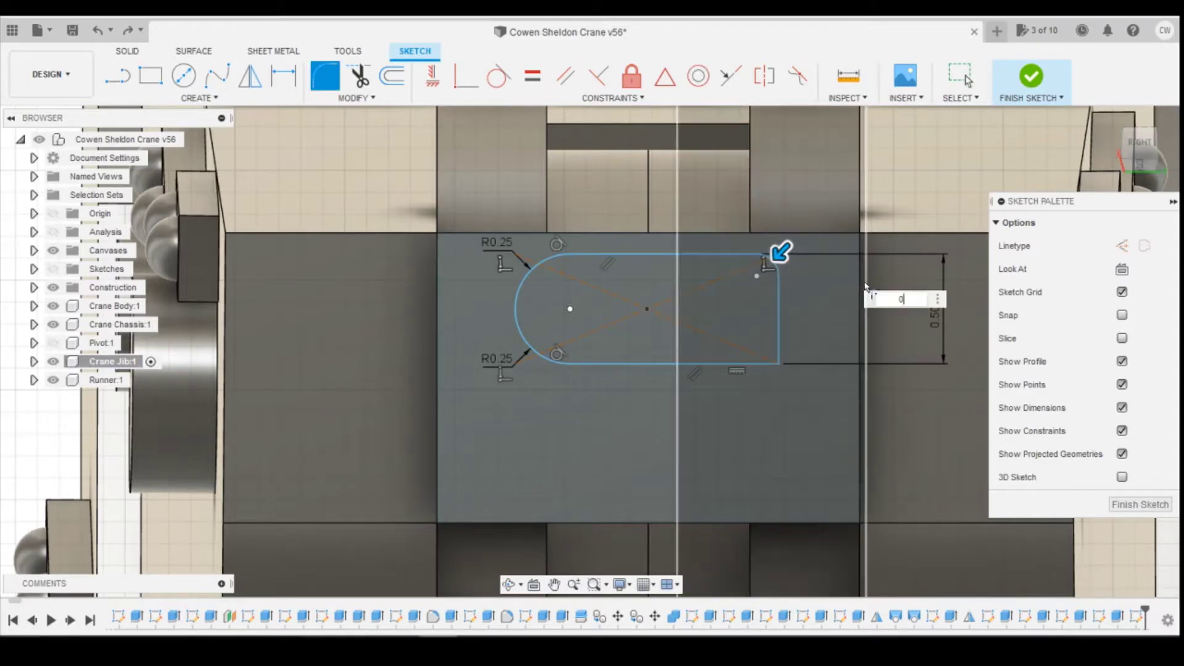
pyautogui.write('.25')
pyautogui.press('Return')
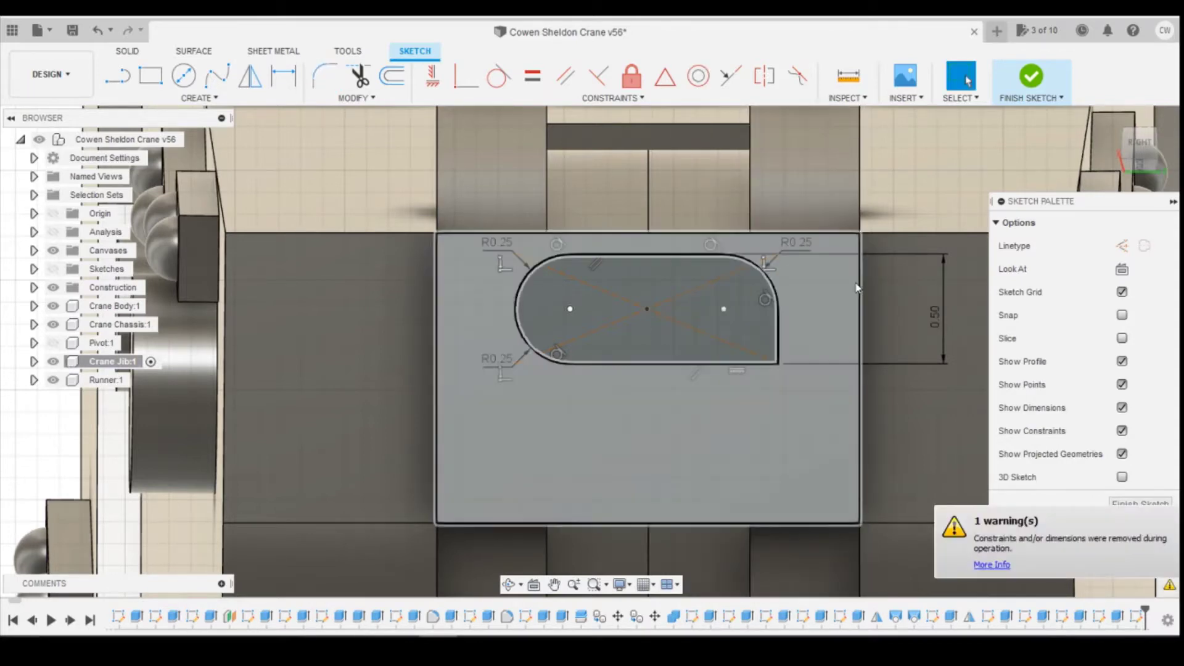
# Step: Try a 0.25 mm fillet between the short right side edge and the lower edge, and undo it
pyautogui.click(325, 75)
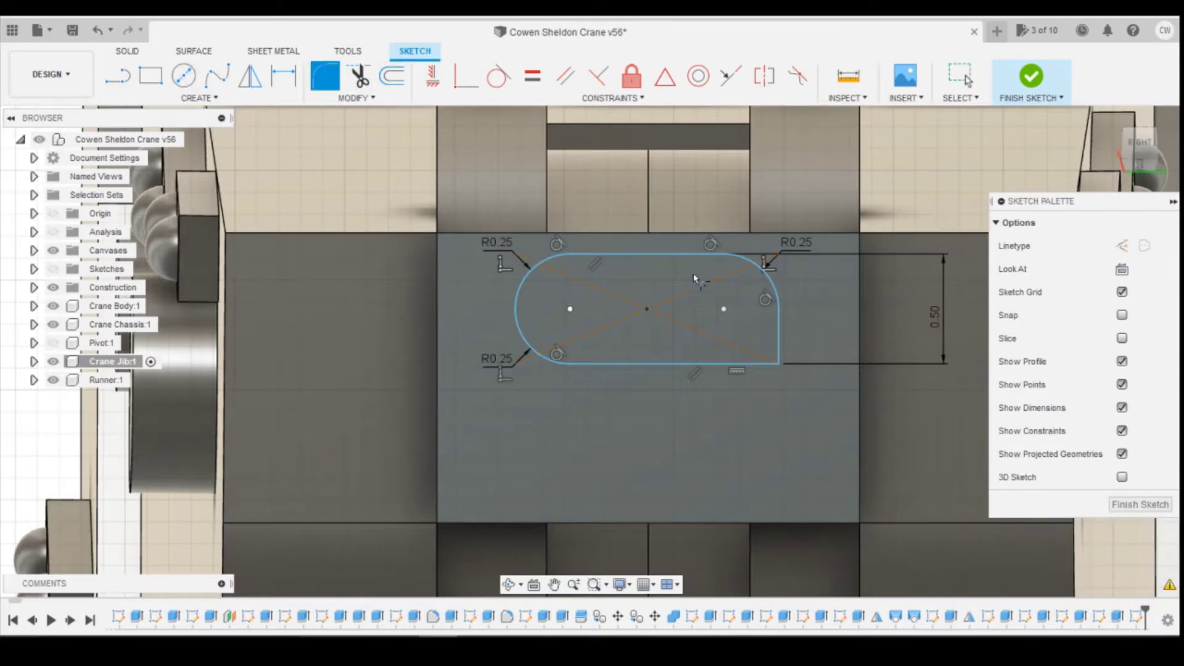
pyautogui.click(780, 332)
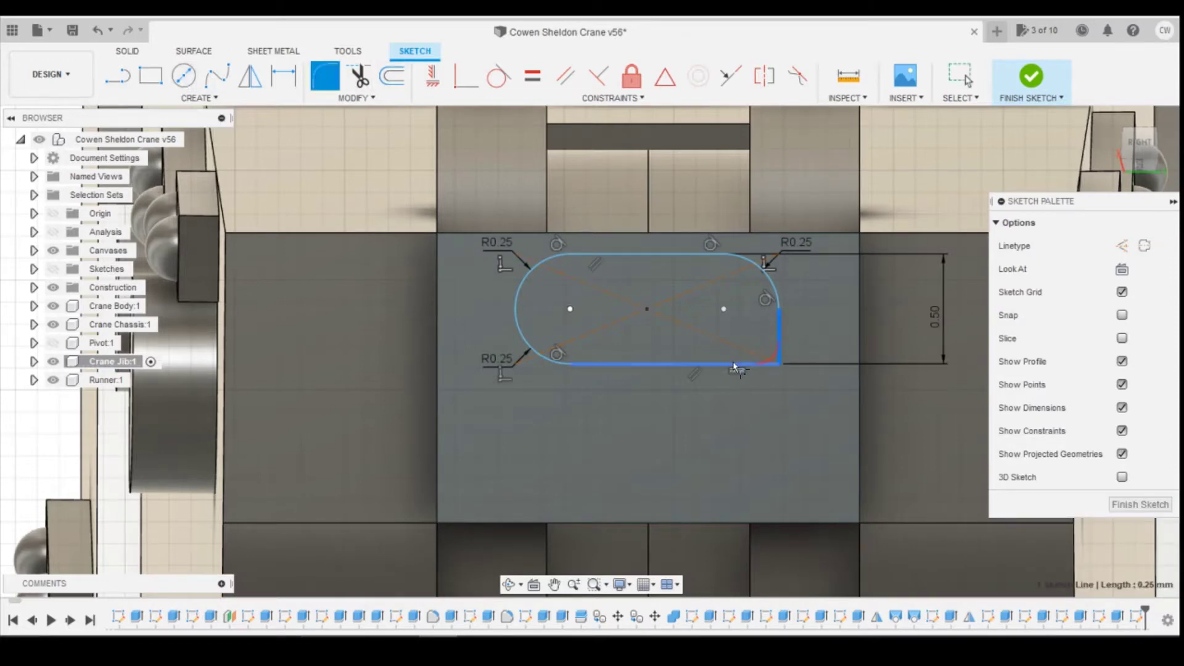
pyautogui.click(734, 366)
pyautogui.write('0.2')
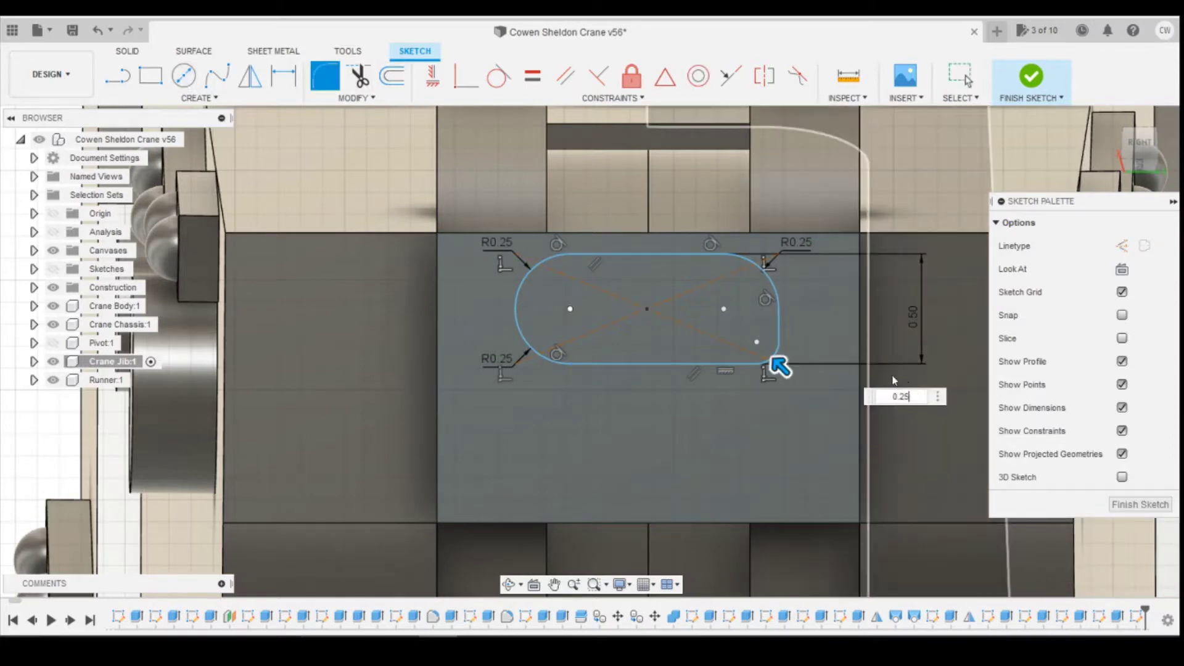
pyautogui.write('5')
pyautogui.press('Return')
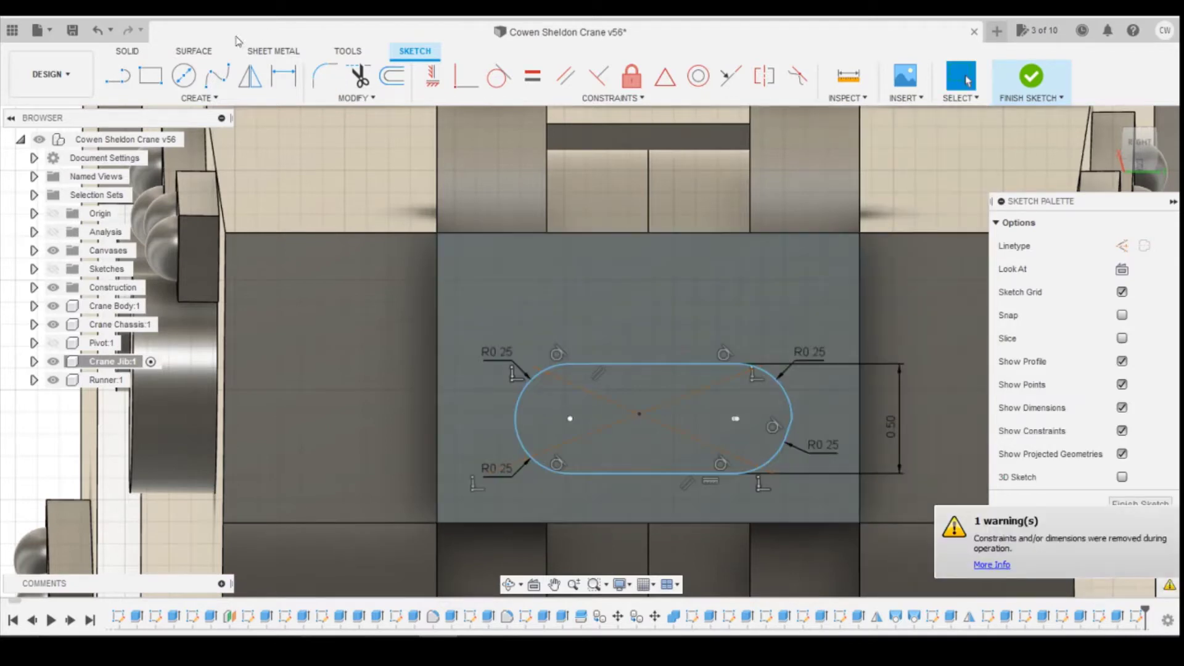
pyautogui.click(99, 30)
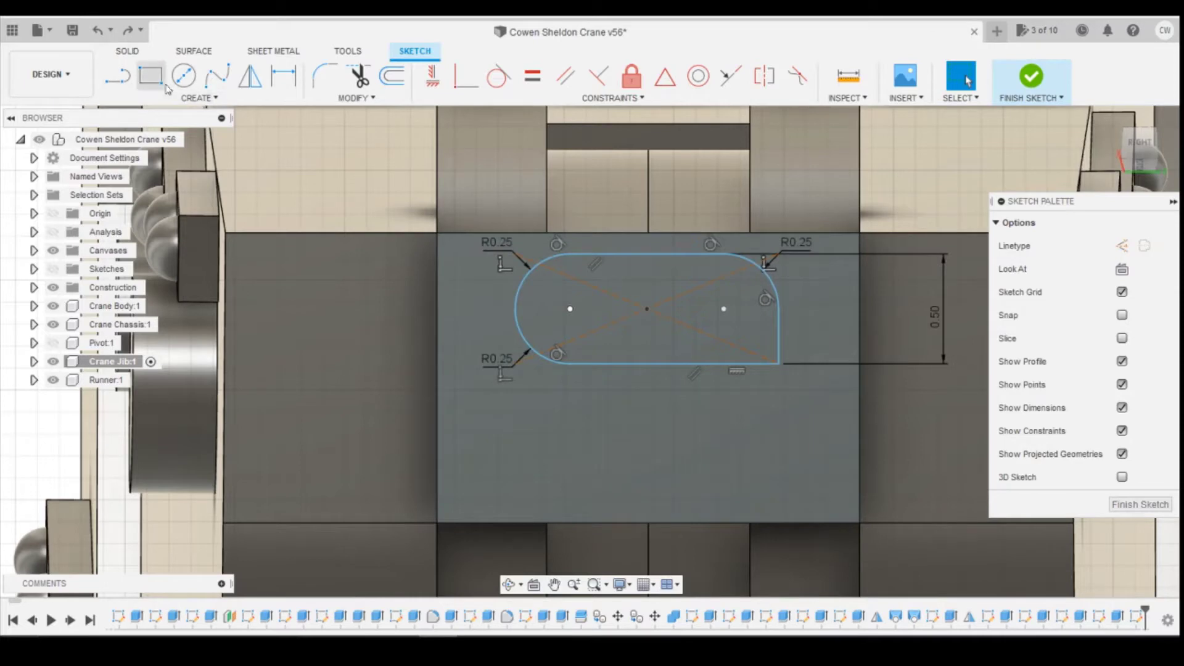
# Step: Try to round the shape's lower-right corner with a 0.25 mm fillet, and undo it
pyautogui.click(324, 77)
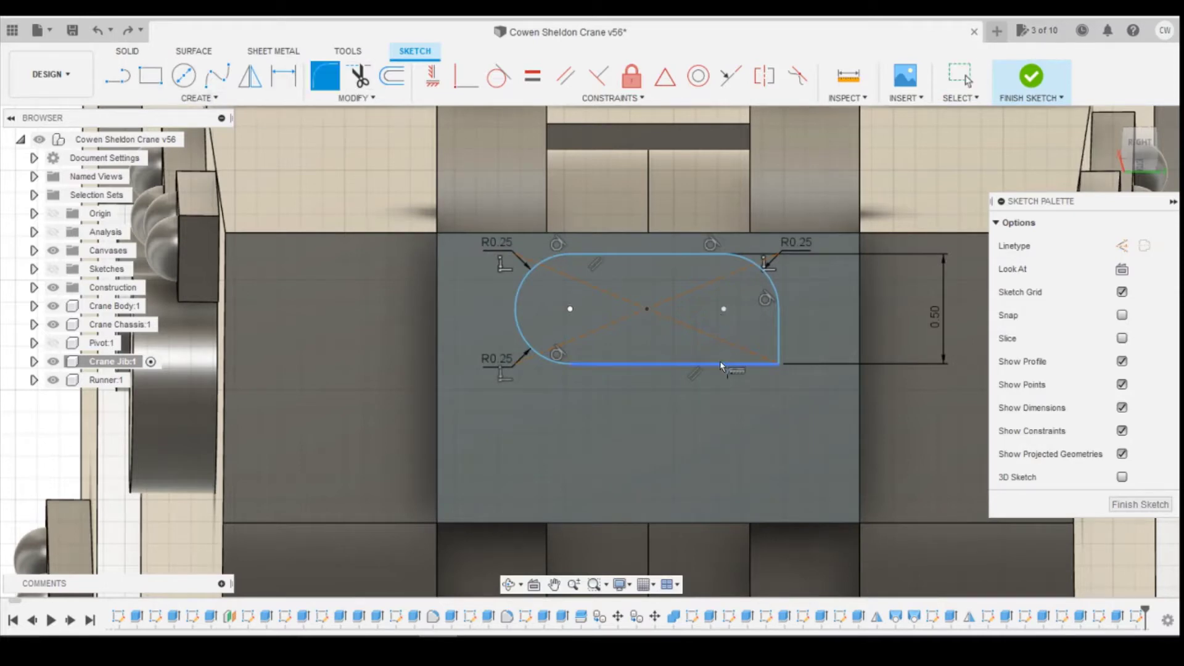
pyautogui.click(719, 363)
pyautogui.click(778, 333)
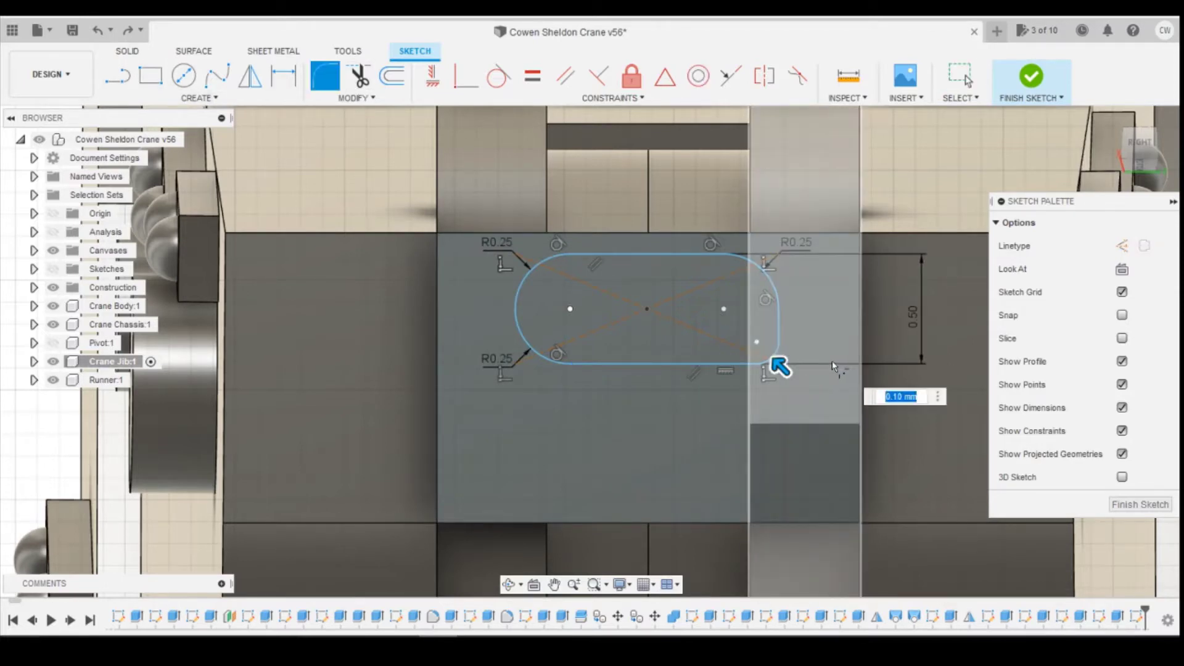
pyautogui.write('0.25')
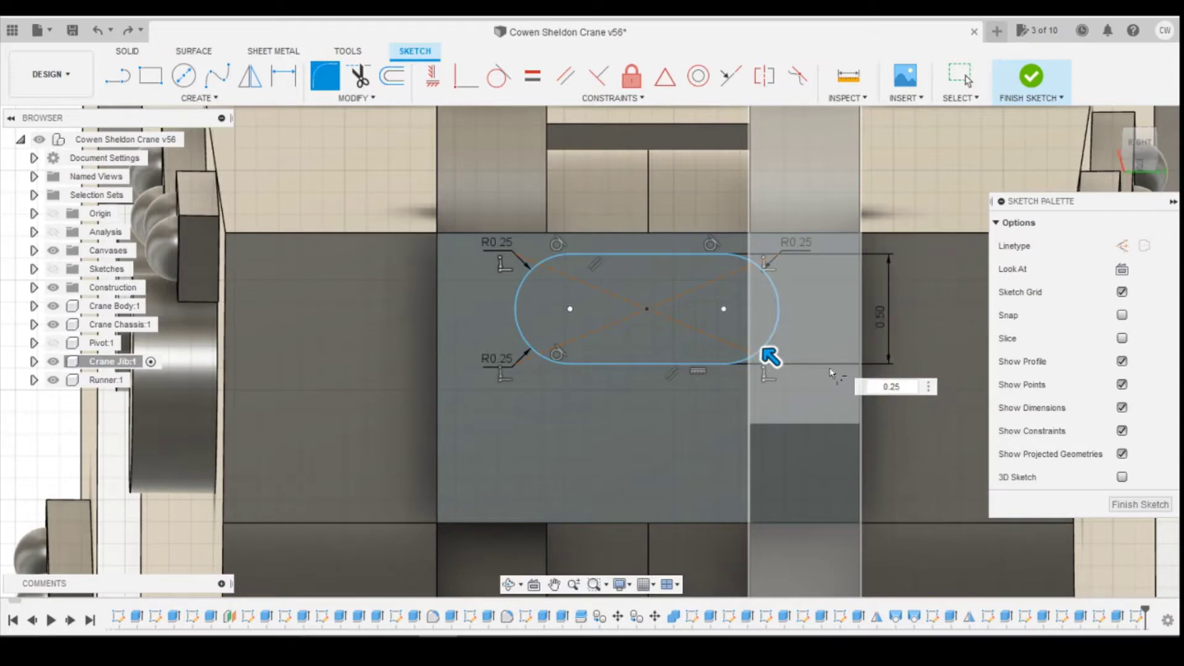
pyautogui.press('Return')
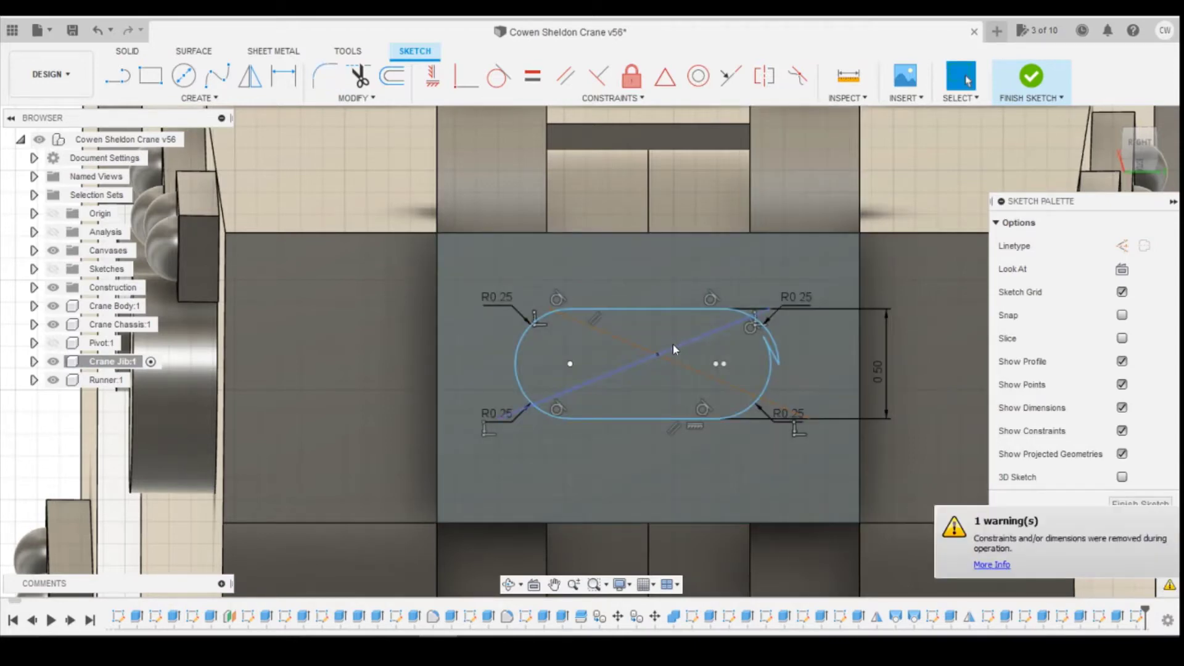
pyautogui.click(96, 31)
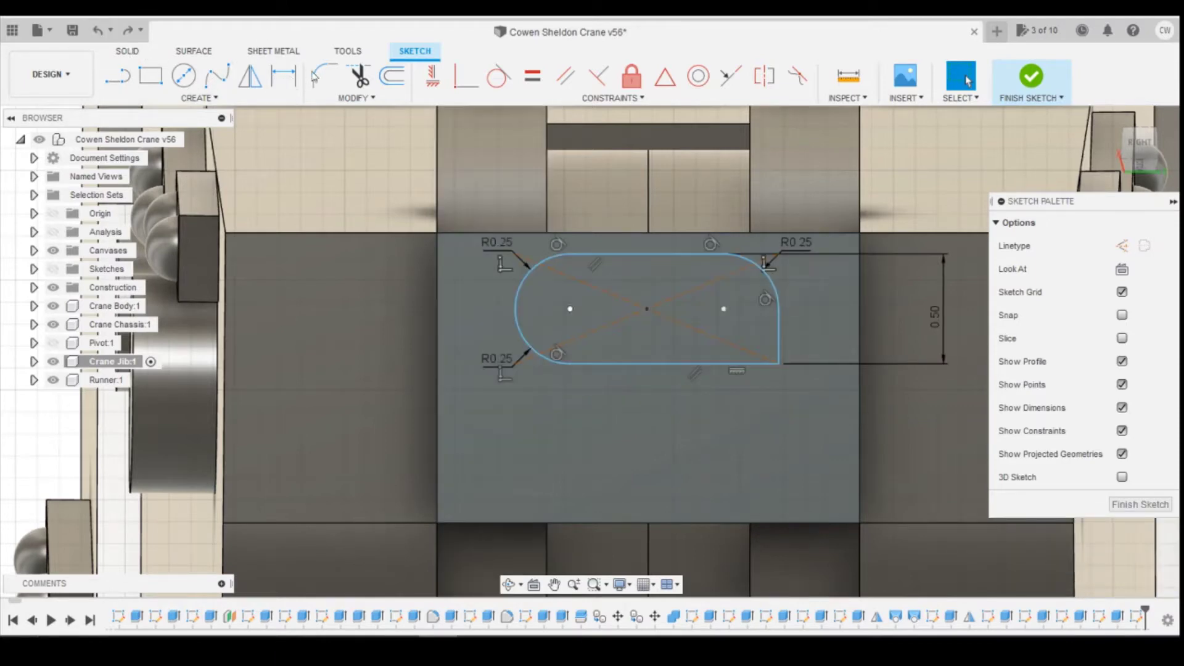
# Step: Retry the 0.25 mm fillet on the last square corner of the slot outline, and undo it again
pyautogui.click(316, 77)
pyautogui.click(731, 363)
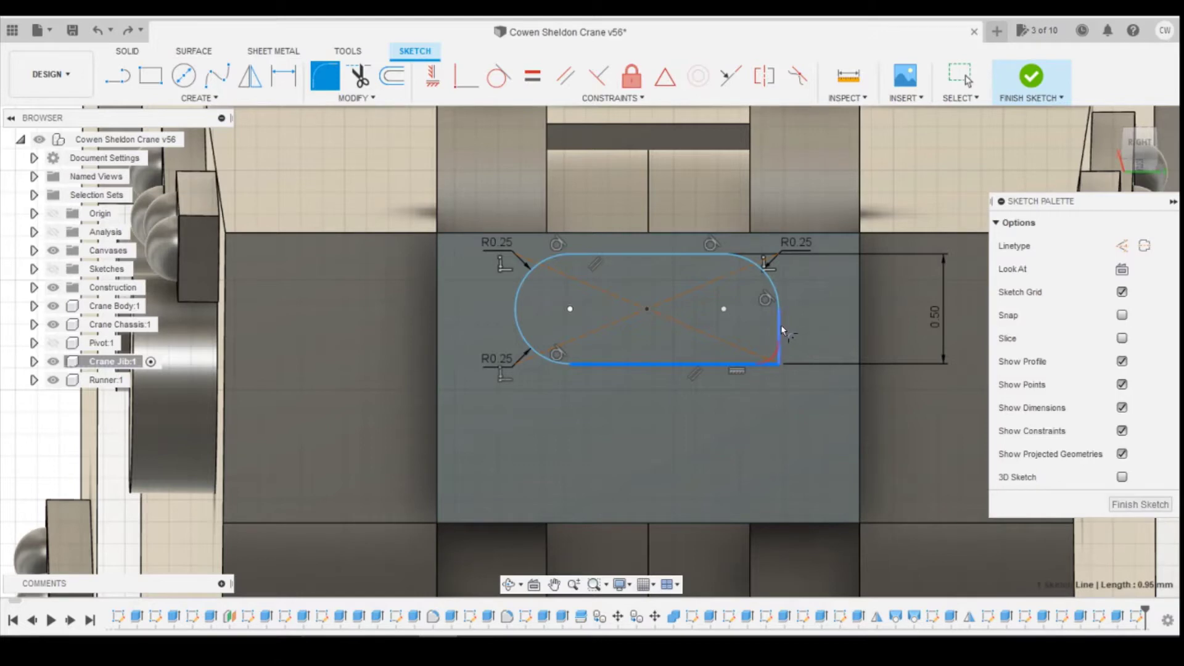
pyautogui.click(780, 330)
pyautogui.write('0.2')
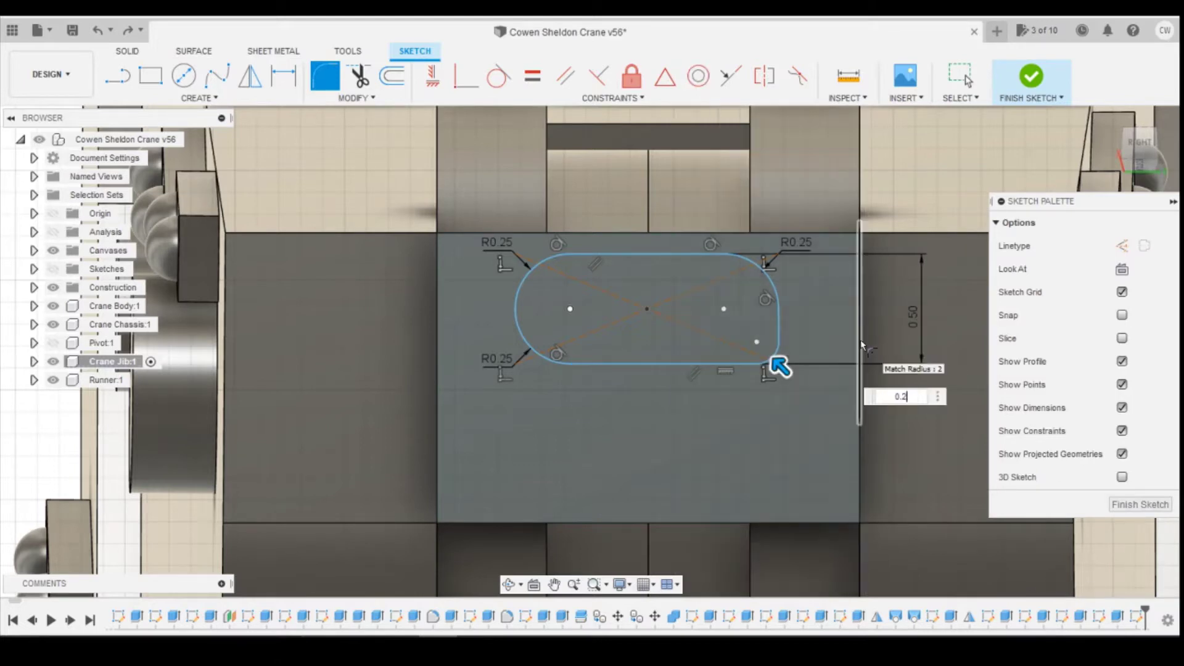
pyautogui.write('5')
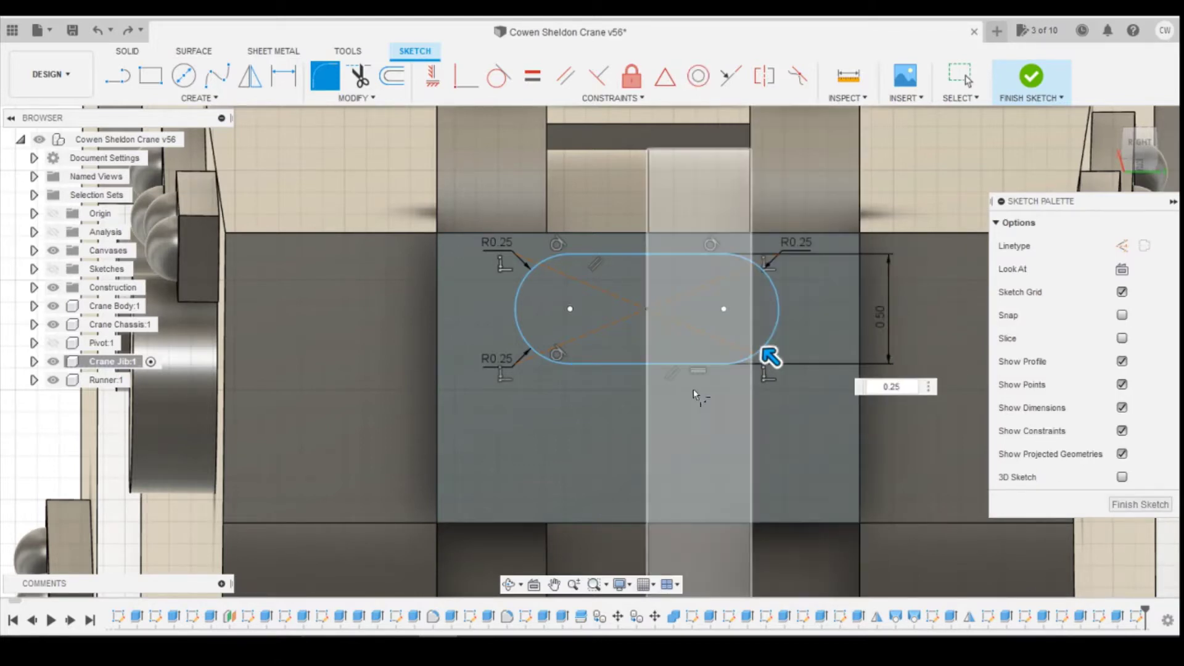
pyautogui.press('Return')
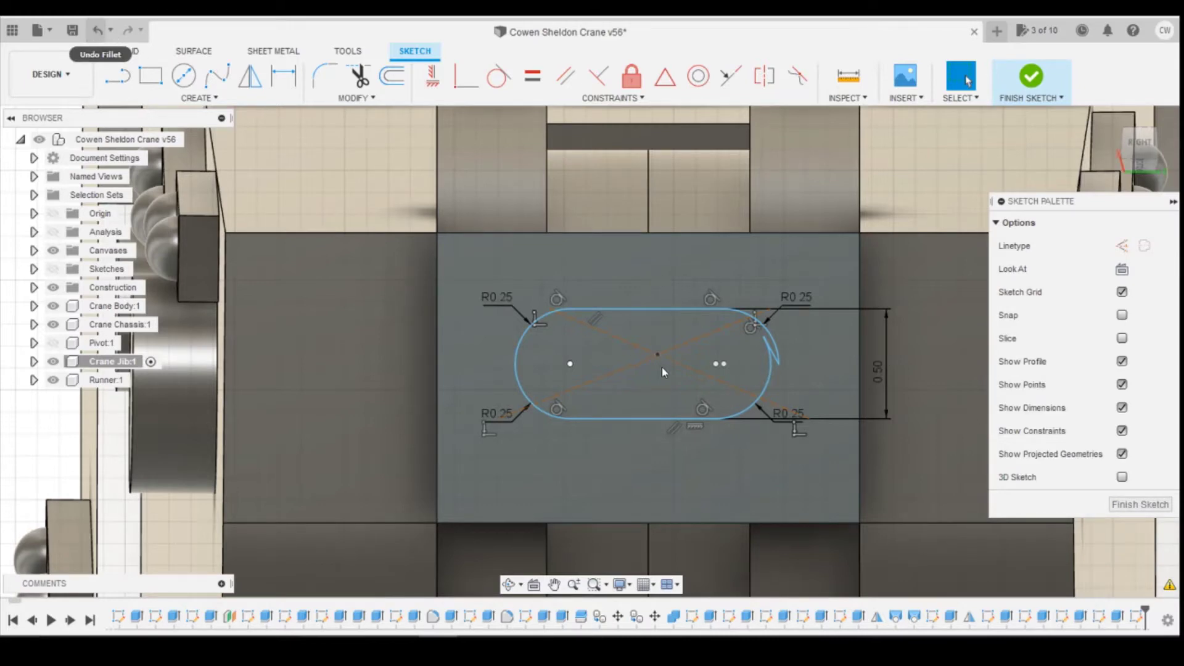
pyautogui.hotkey('ctrl', 'z')
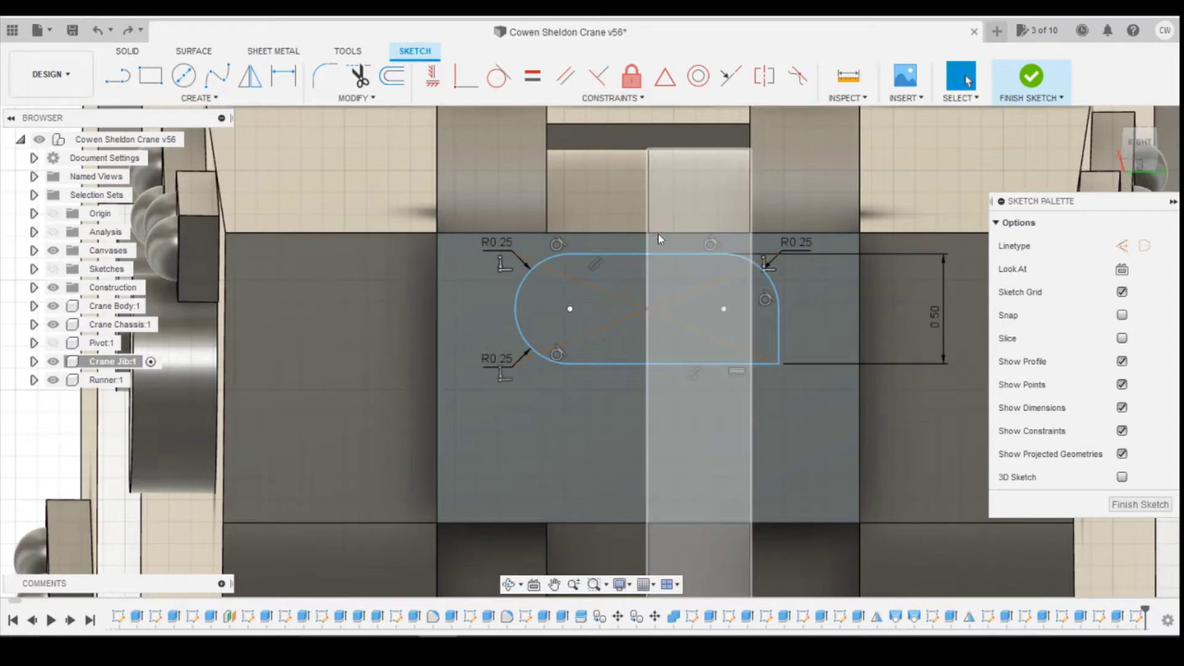
# Step: Try to dimension the distance from the slot outline's centre point to the end plate's upper edge
pyautogui.press('d')
pyautogui.click(646, 308)
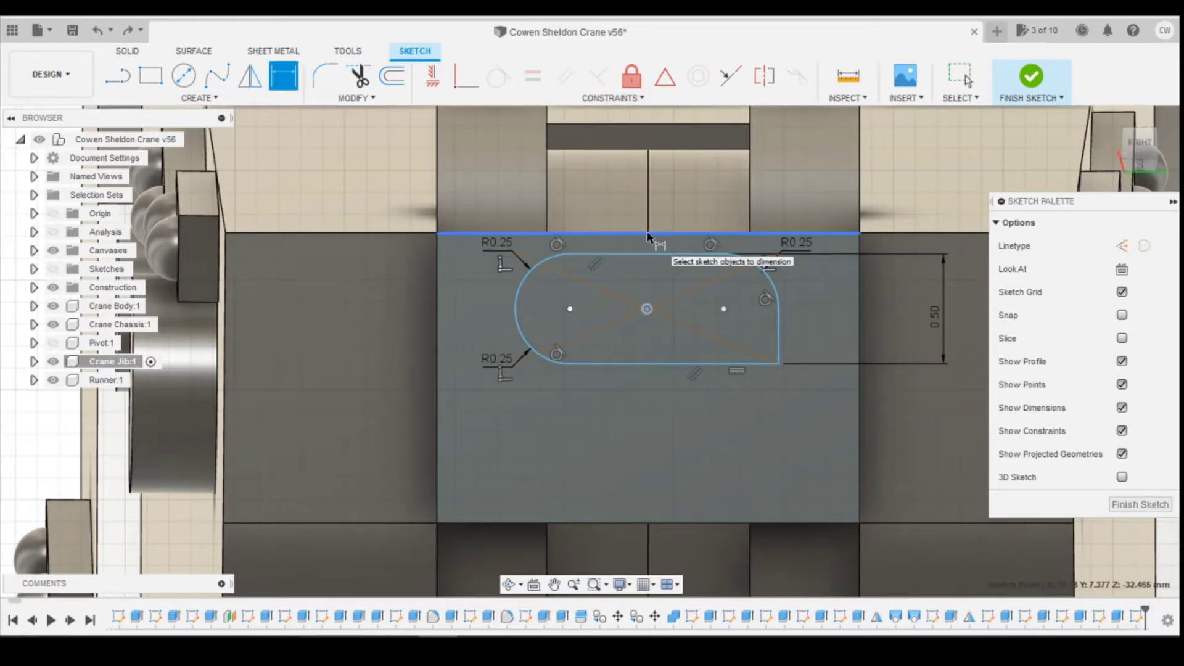
pyautogui.click(654, 234)
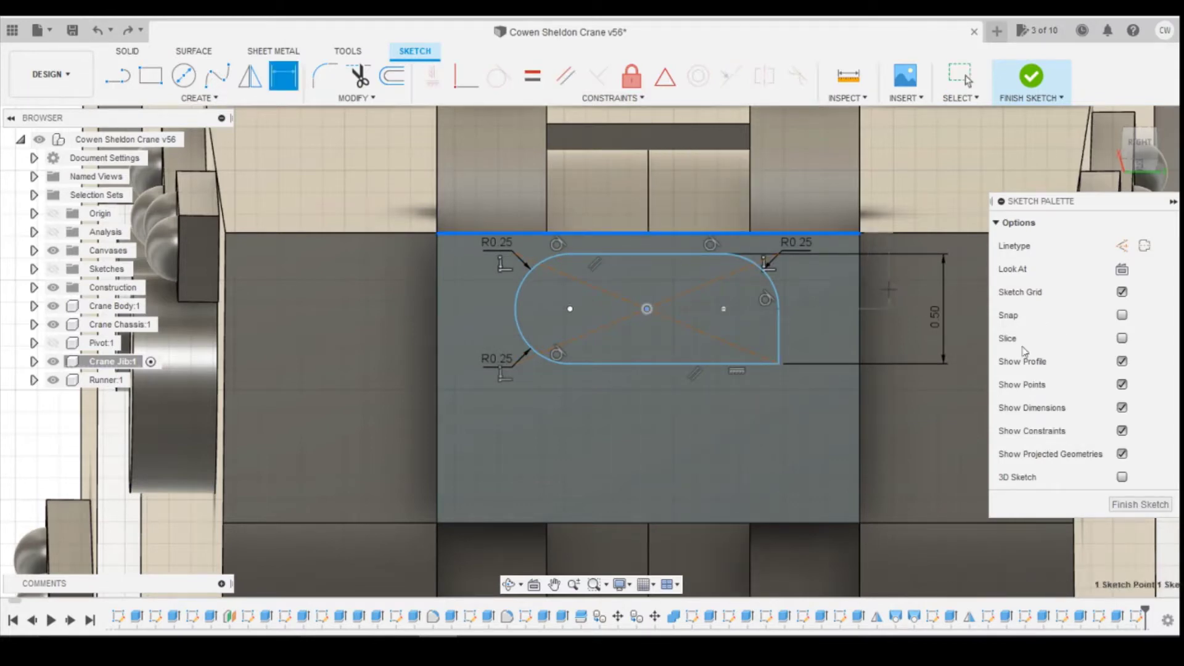
pyautogui.write('0.')
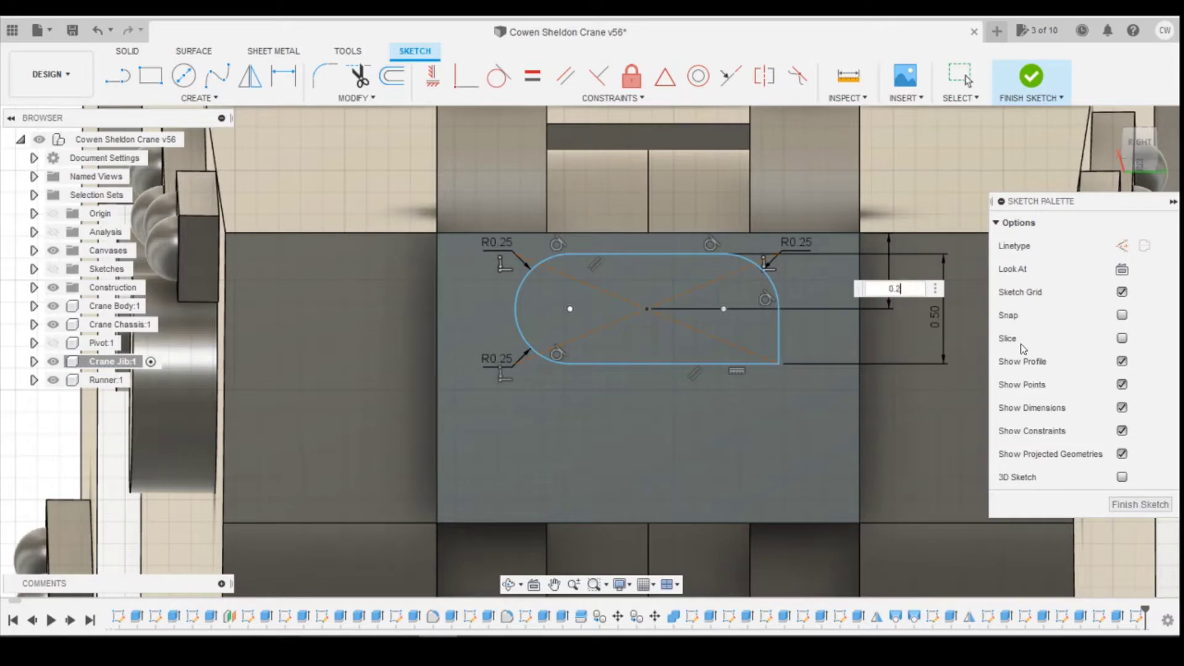
pyautogui.write('35')
pyautogui.press('Return')
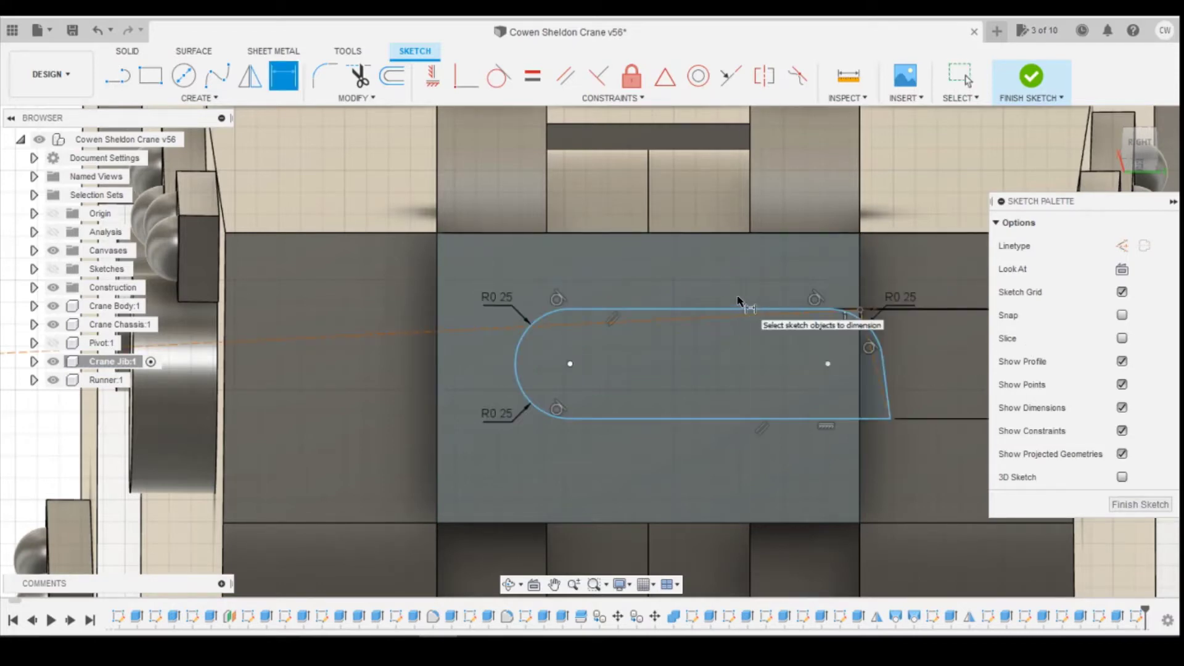
pyautogui.scroll(-2, 674, 299)
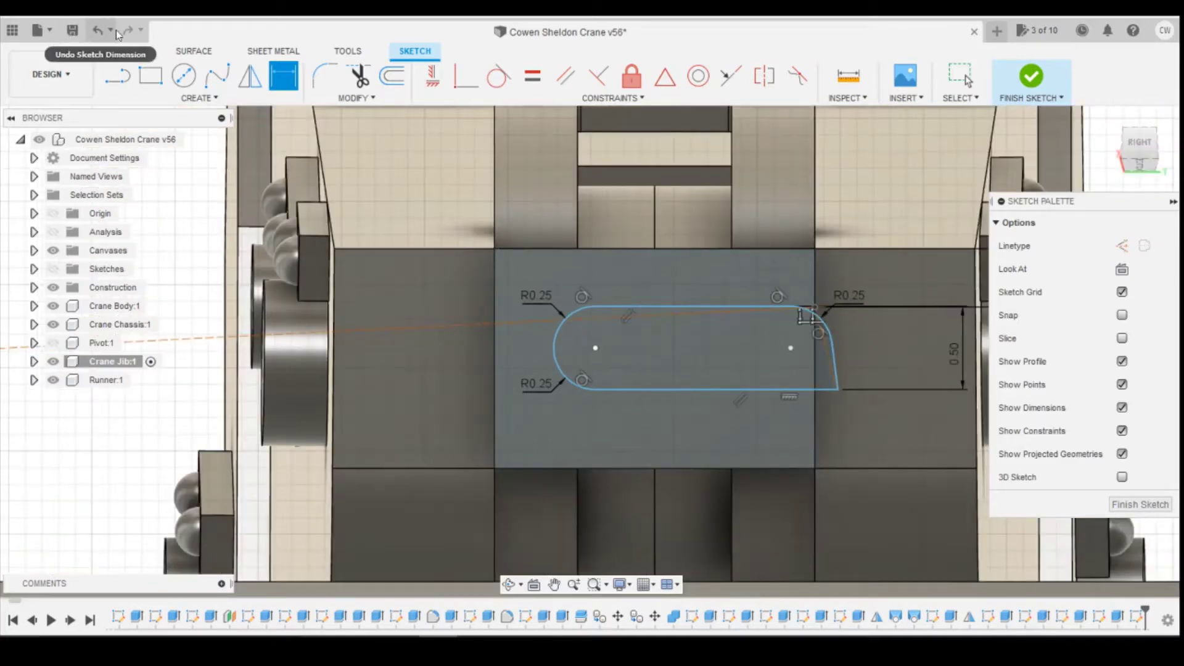
# Step: Discard the distorted slot outline and return to an empty sketch on the jib's end plate
pyautogui.click(110, 29)
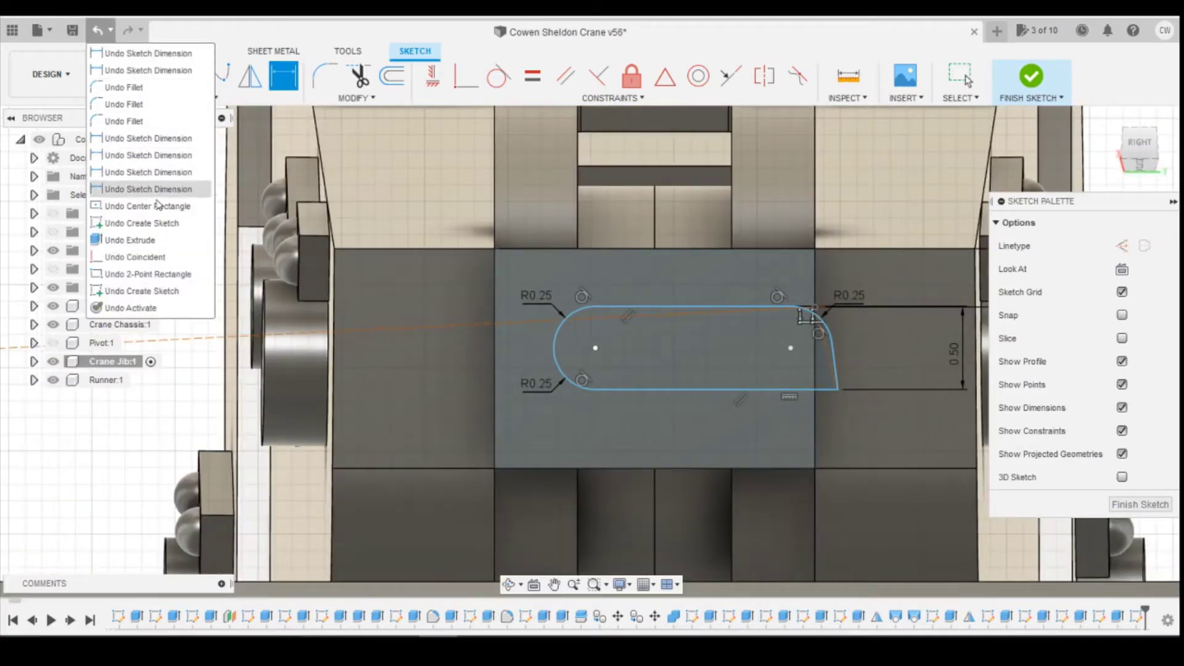
pyautogui.press('Escape')
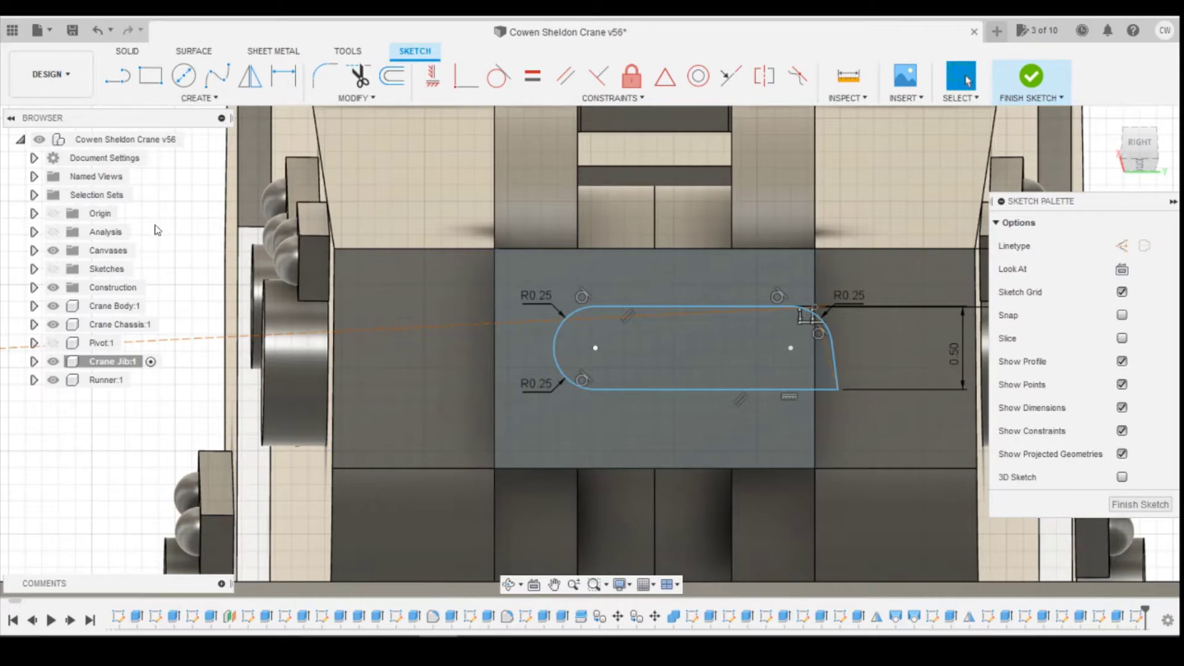
pyautogui.click(112, 30)
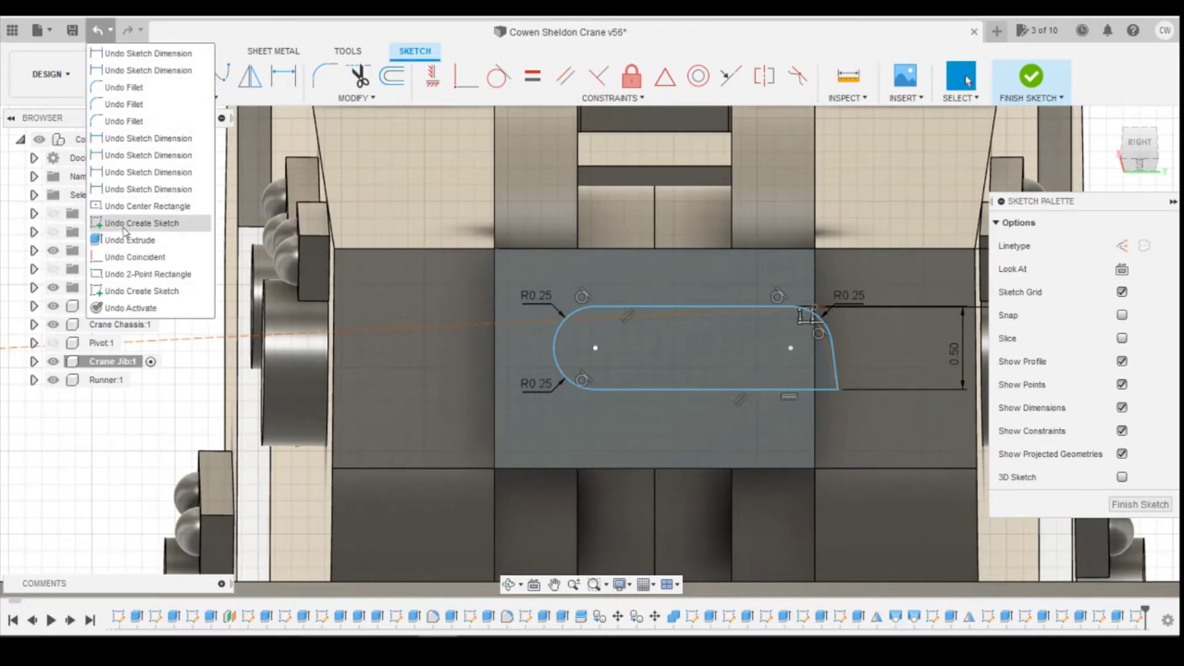
pyautogui.press('Escape')
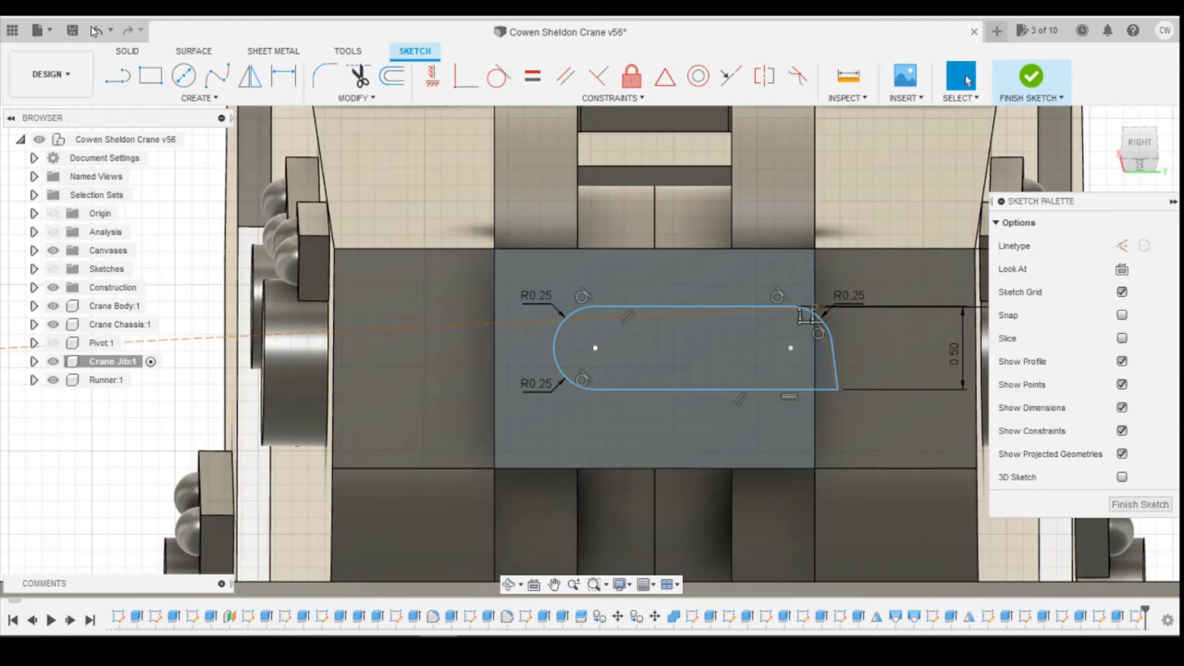
pyautogui.click(1031, 77)
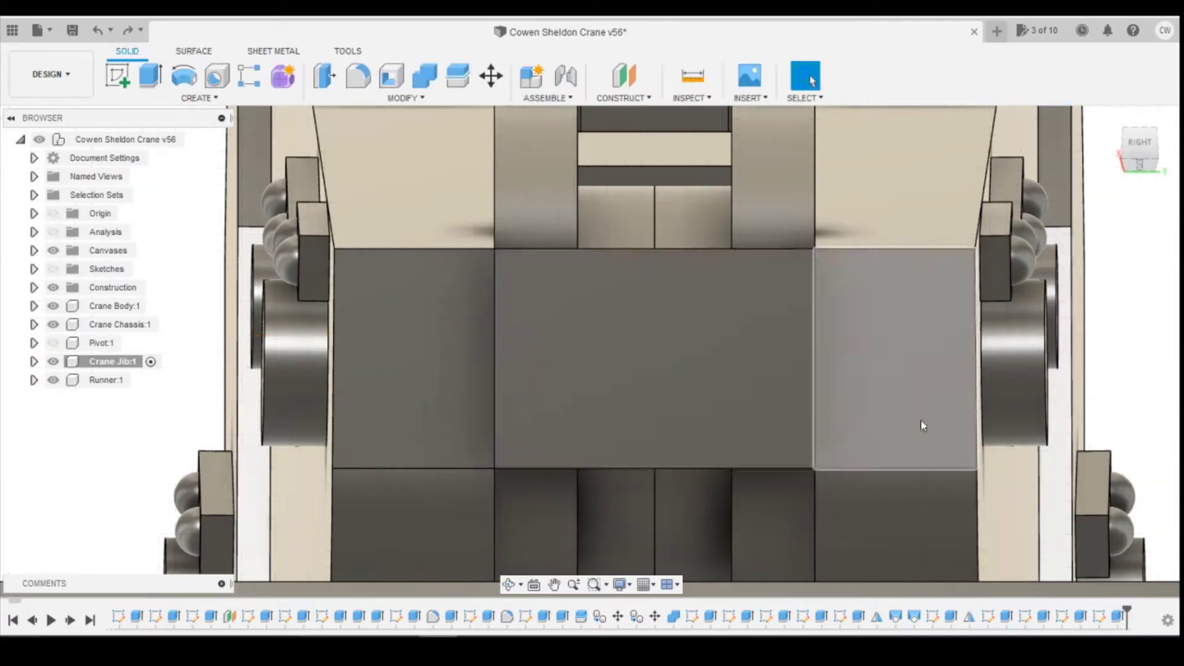
pyautogui.click(125, 33)
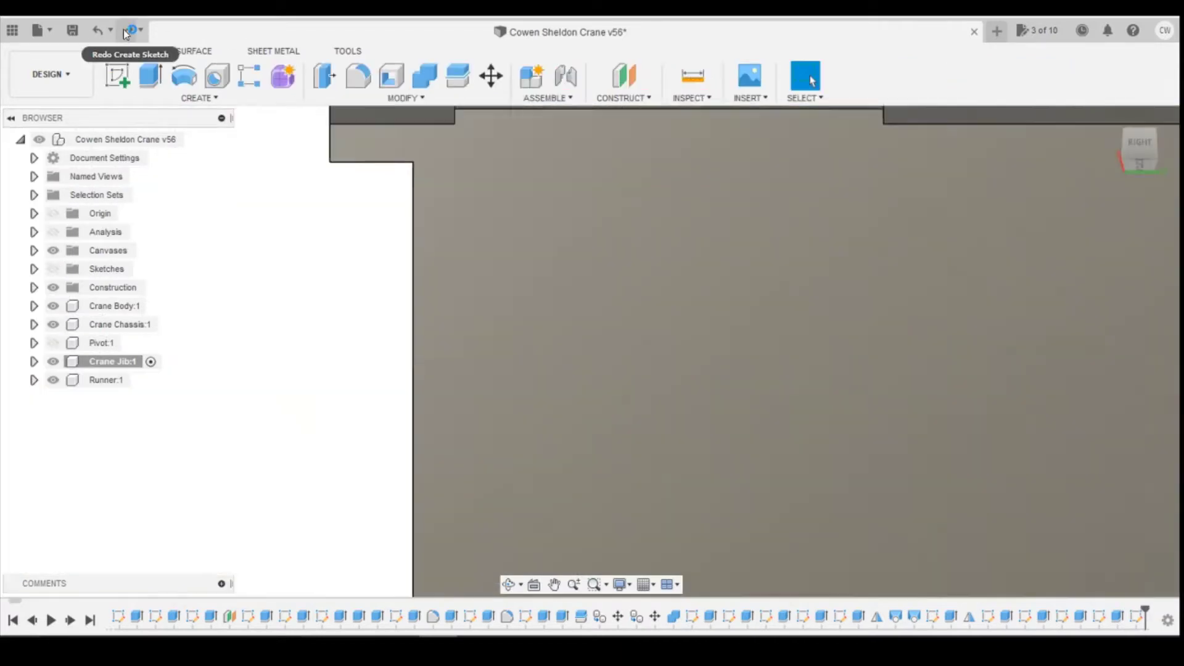
pyautogui.scroll(-5, 297, 339)
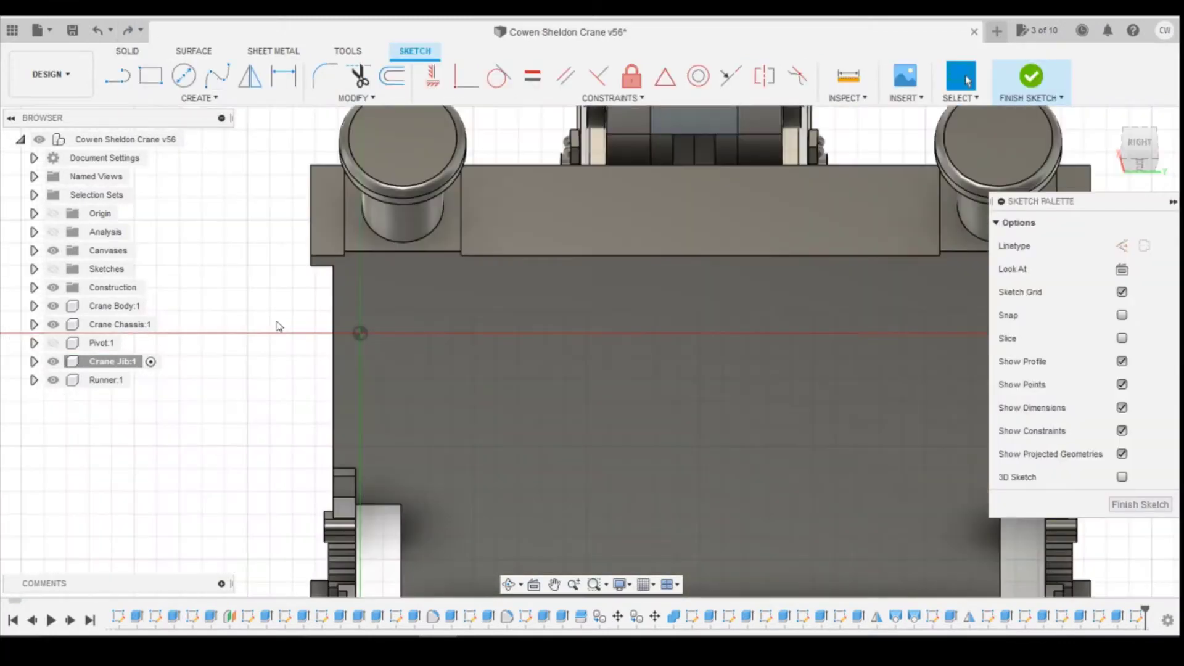
pyautogui.scroll(6, 543, 221)
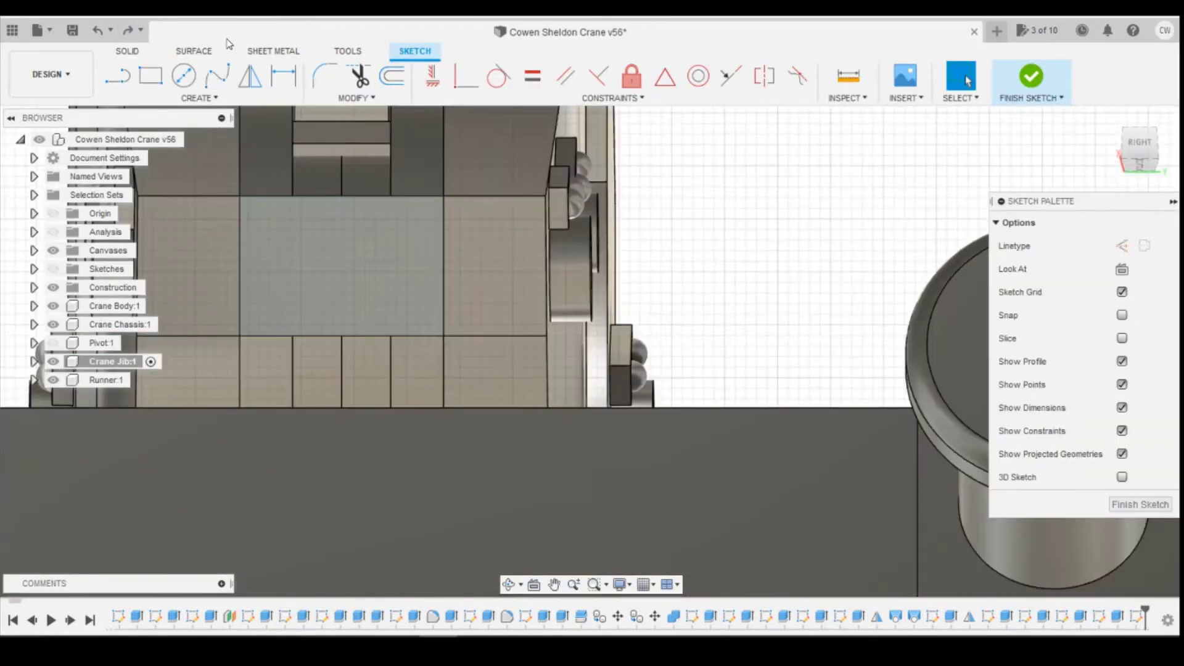
# Step: Sketch a two-point rectangle 1.2 mm wide and 0.5 mm high on the upper part of the end plate
pyautogui.press('r')
pyautogui.click(281, 209)
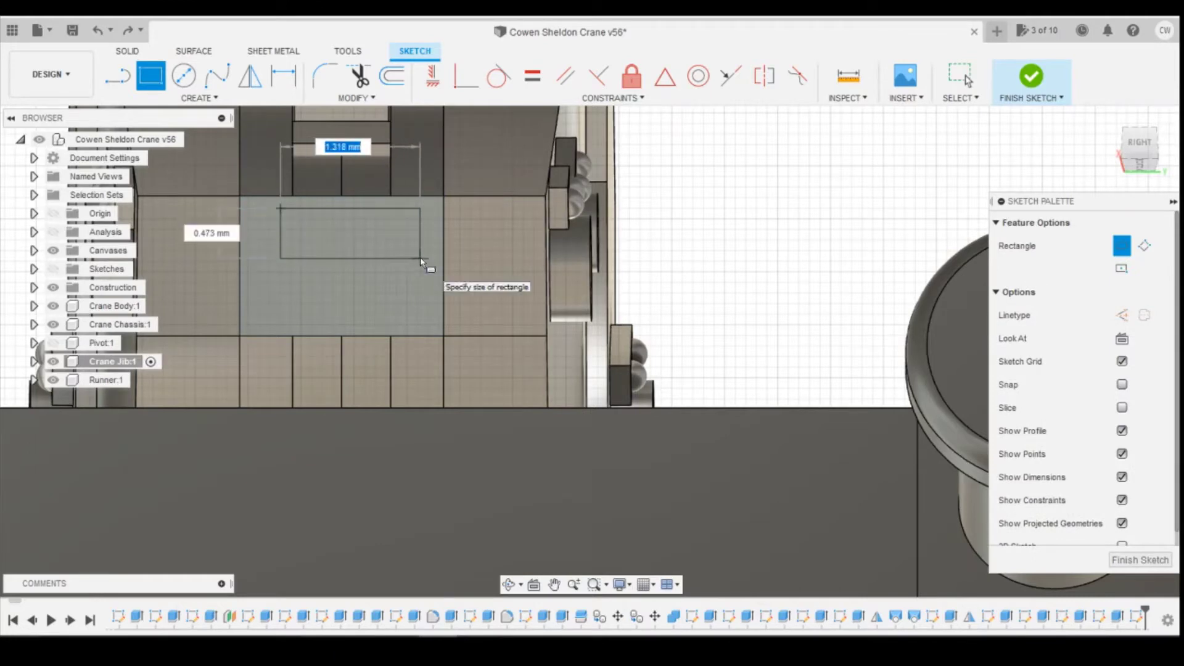
pyautogui.write('0.5')
pyautogui.press('Tab')
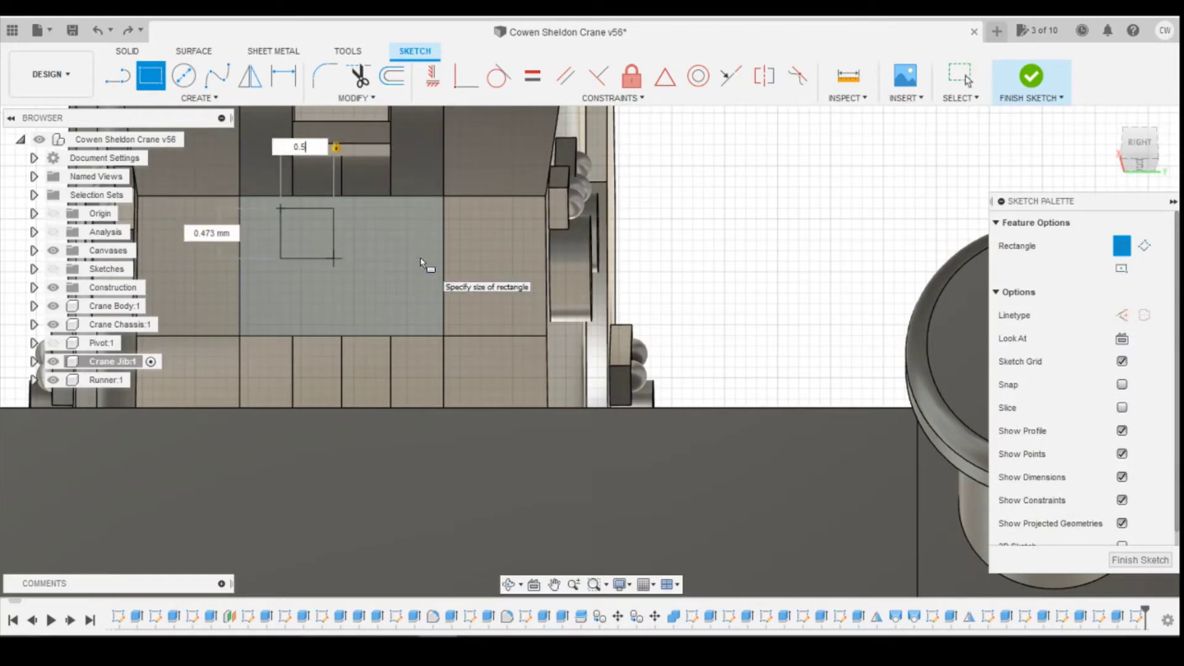
pyautogui.press('BackSpace')
pyautogui.press('BackSpace')
pyautogui.press('BackSpace')
pyautogui.write('1.2')
pyautogui.press('Tab')
pyautogui.write('0.5')
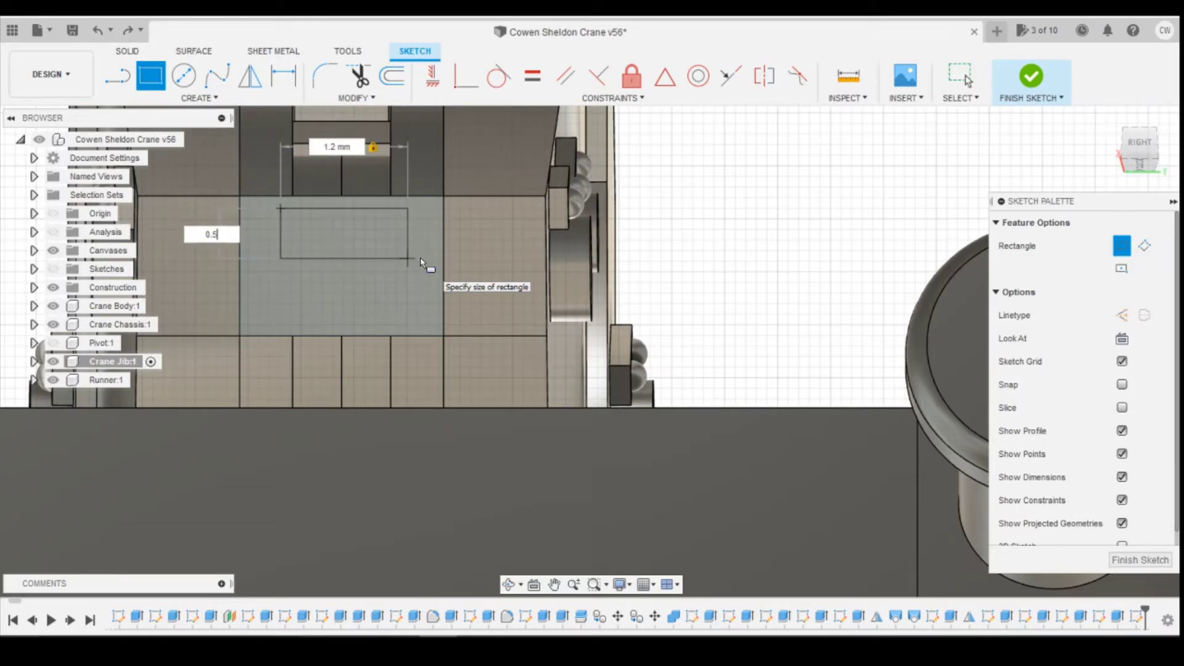
pyautogui.press('Return')
pyautogui.press('Escape')
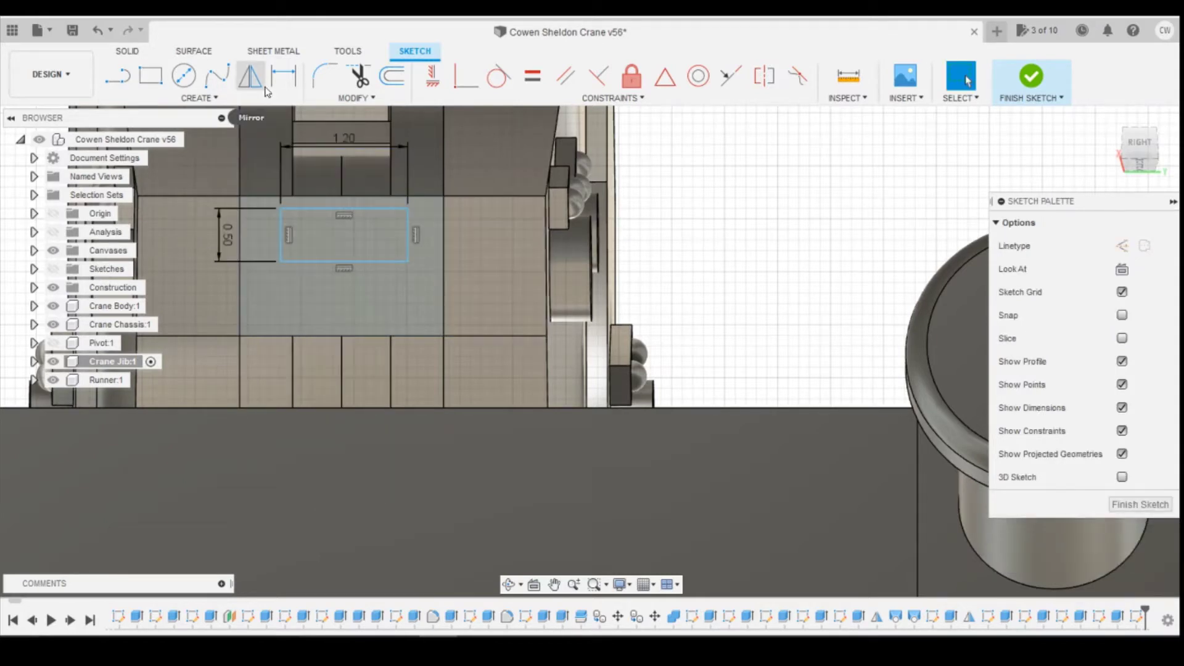
# Step: Try to fillet the new rectangle's corners with a 0.25 mm radius
pyautogui.click(332, 77)
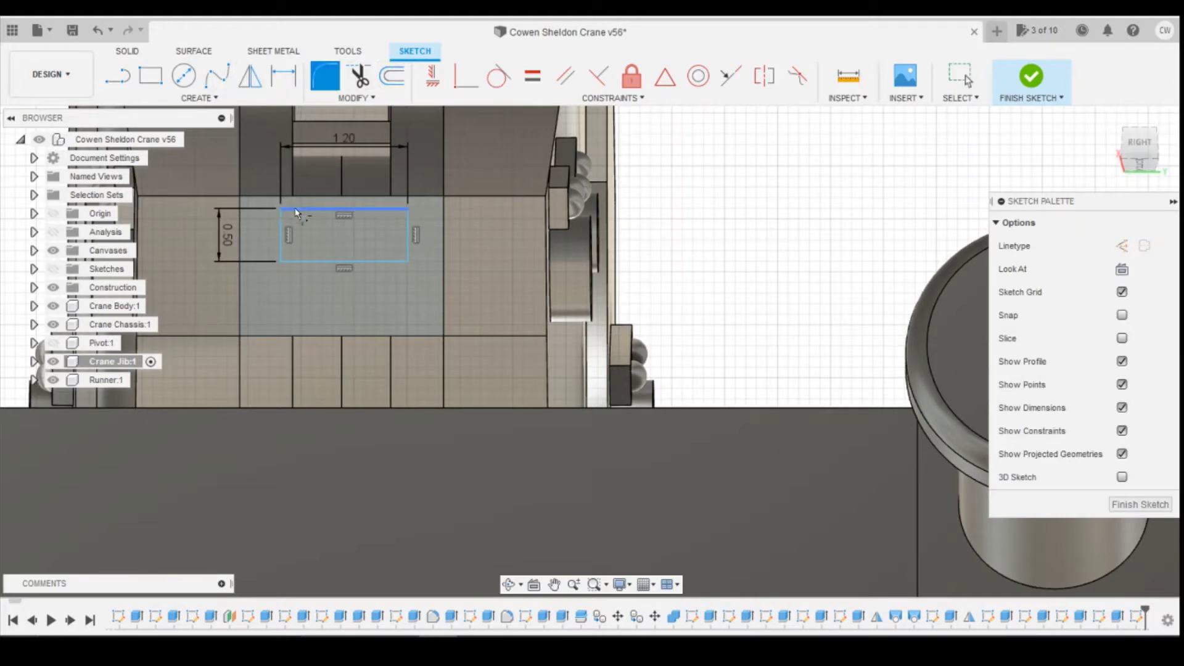
pyautogui.click(297, 210)
pyautogui.click(281, 249)
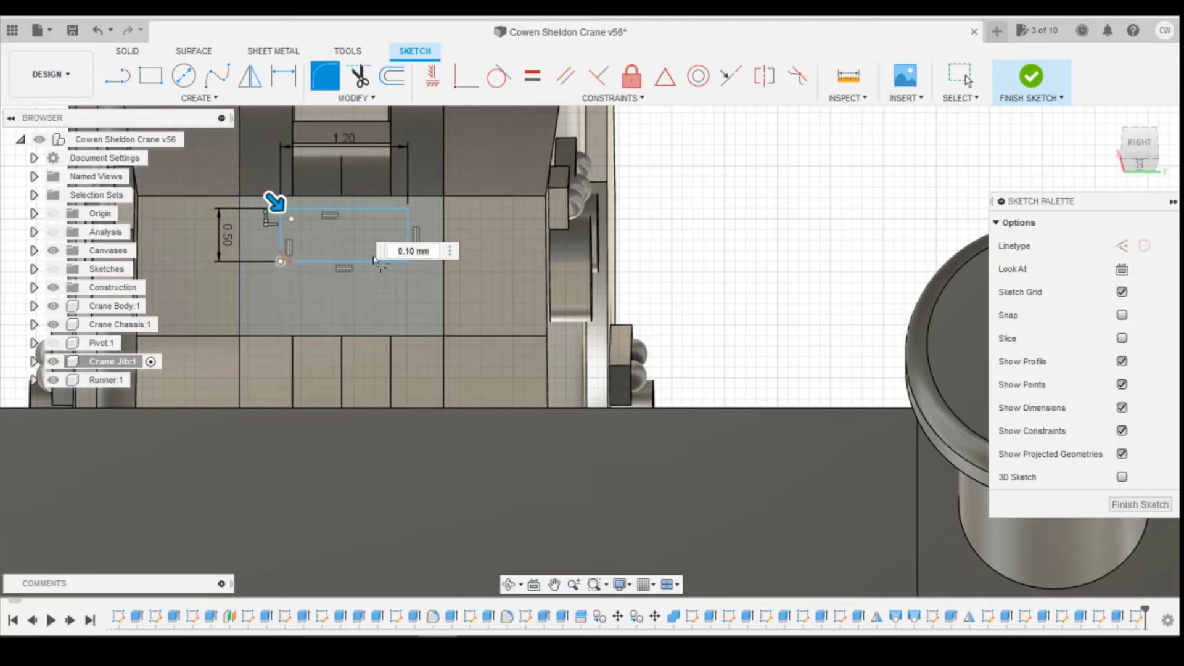
pyautogui.click(406, 263)
pyautogui.click(406, 261)
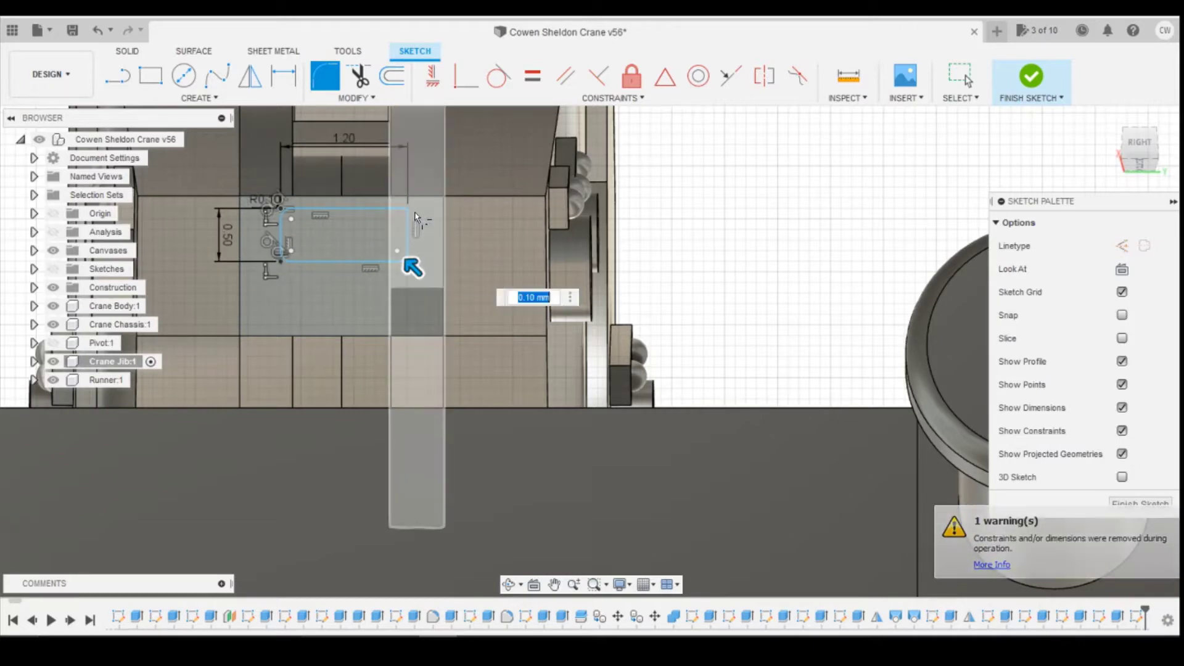
pyautogui.click(408, 208)
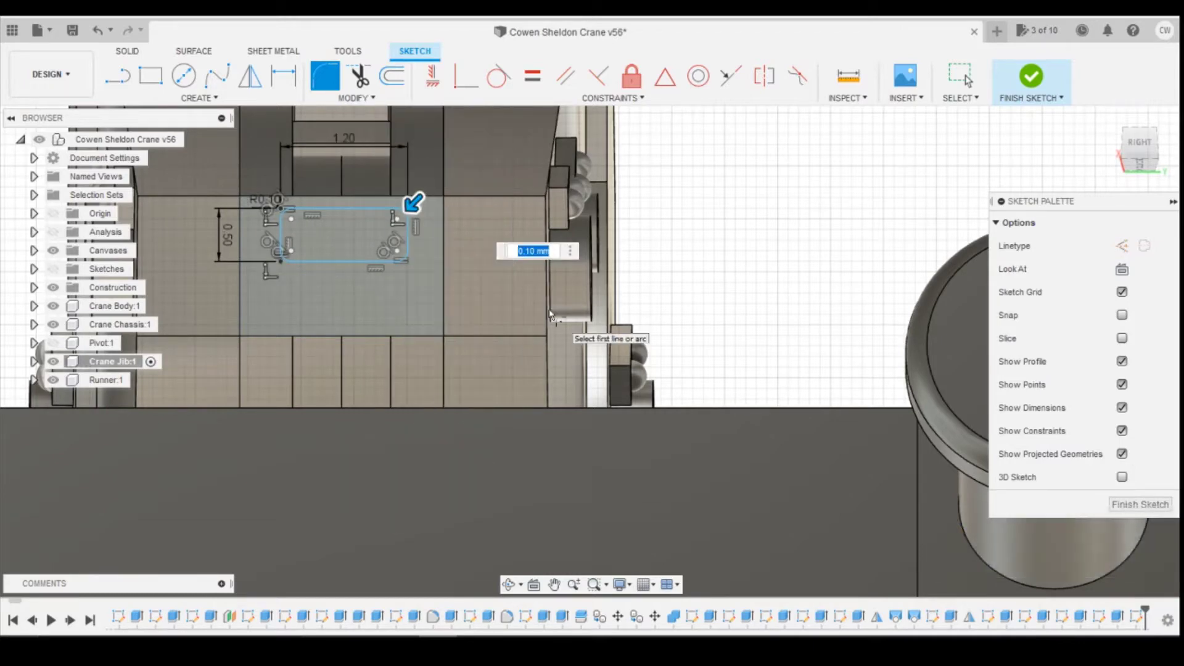
pyautogui.write('0.25')
pyautogui.press('Return')
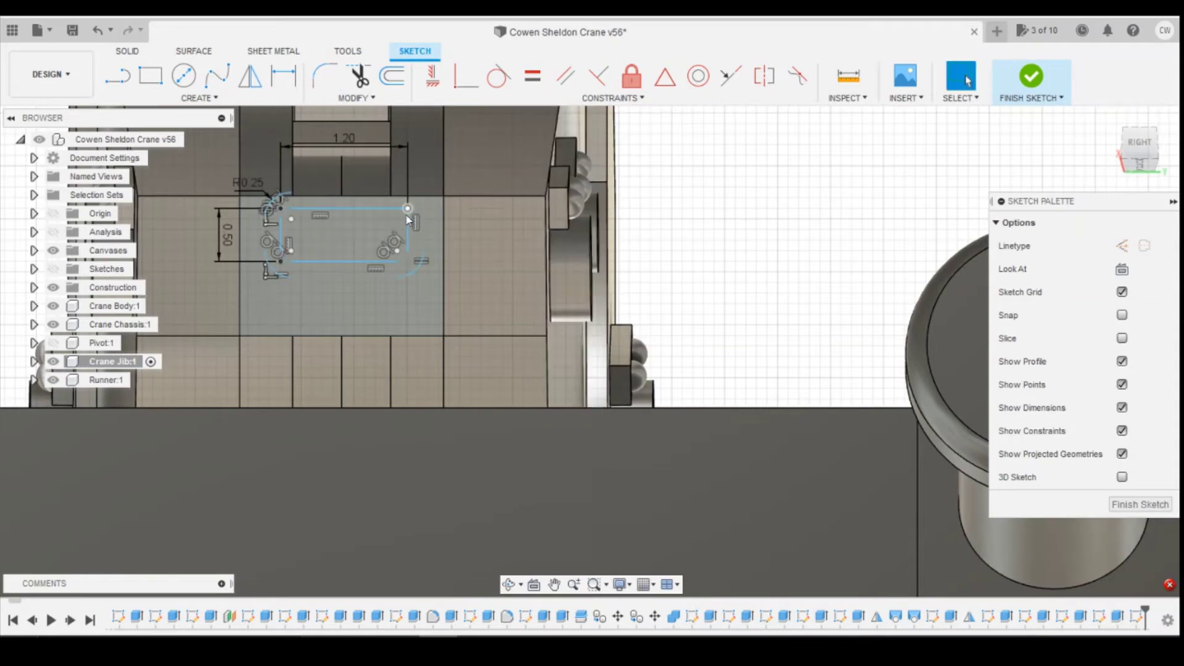
# Step: Undo the corner fillets on the end plate sketch, back to the plain 1.2 x 0.5 mm rectangle
pyautogui.scroll(2, 410, 225)
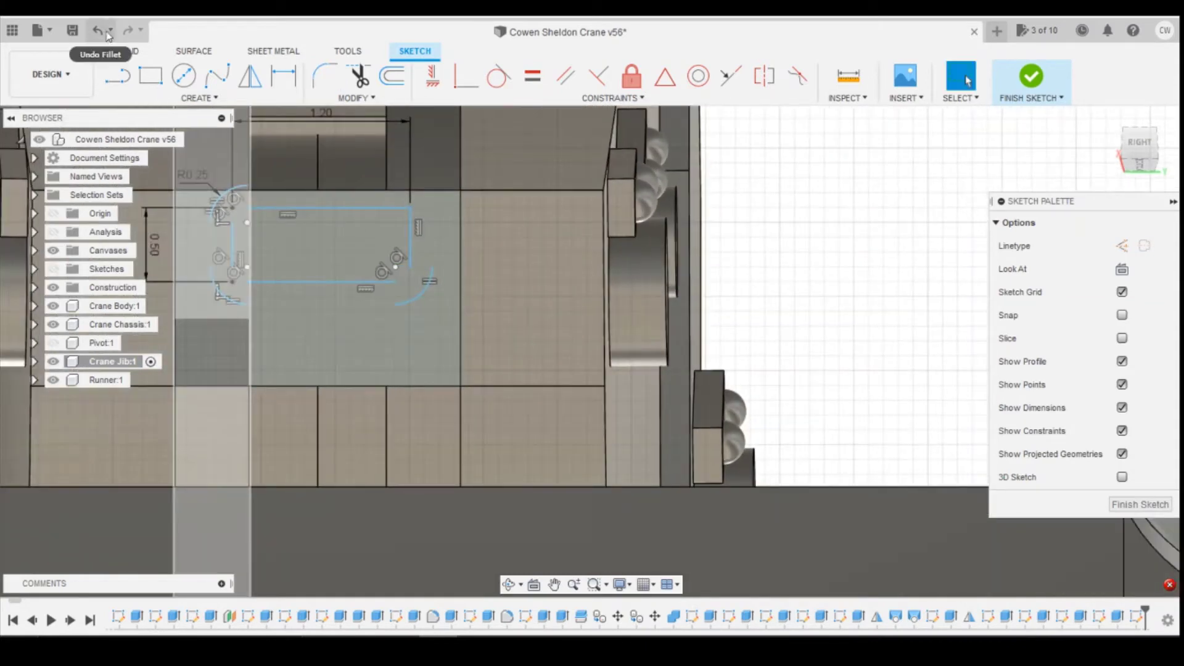
pyautogui.click(108, 29)
pyautogui.click(106, 27)
pyautogui.click(106, 29)
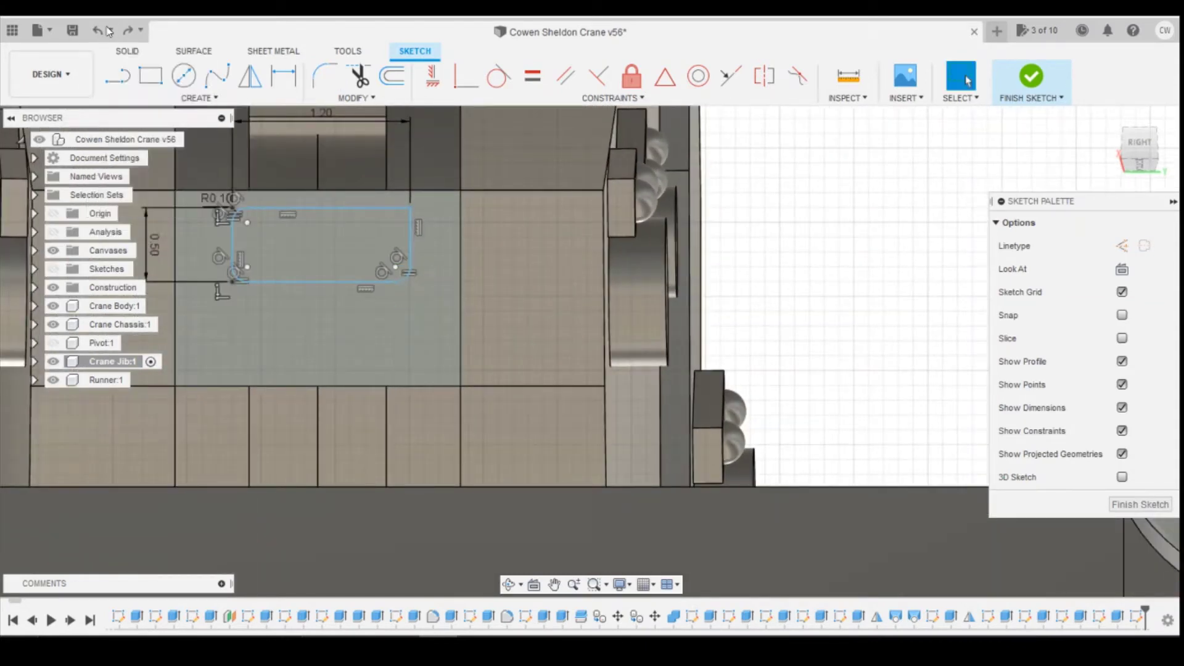
pyautogui.click(103, 31)
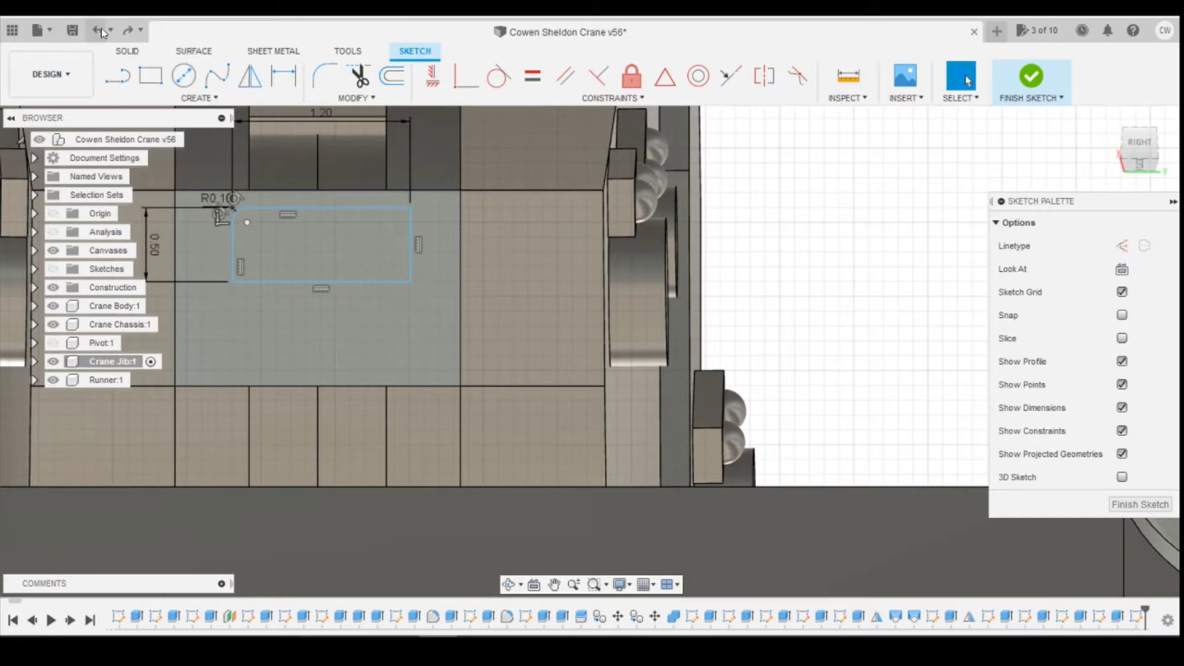
pyautogui.click(101, 28)
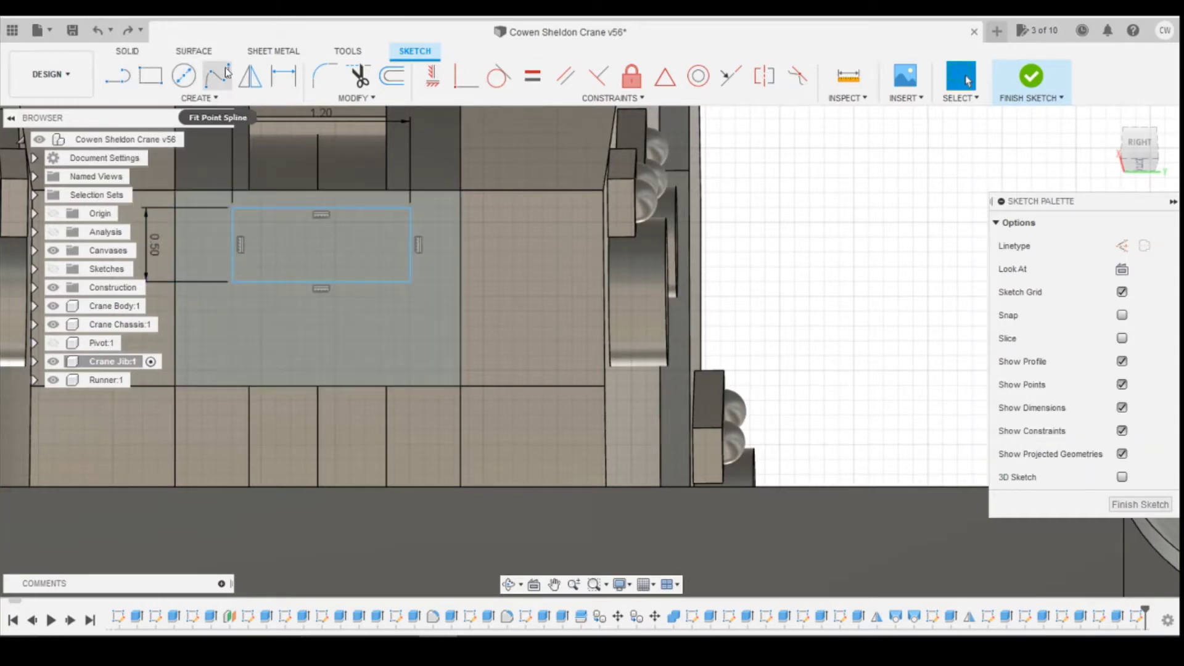
# Step: Fillet the rectangle's two left corners with a 0.25 mm radius to form a full round end
pyautogui.click(320, 79)
pyautogui.click(239, 213)
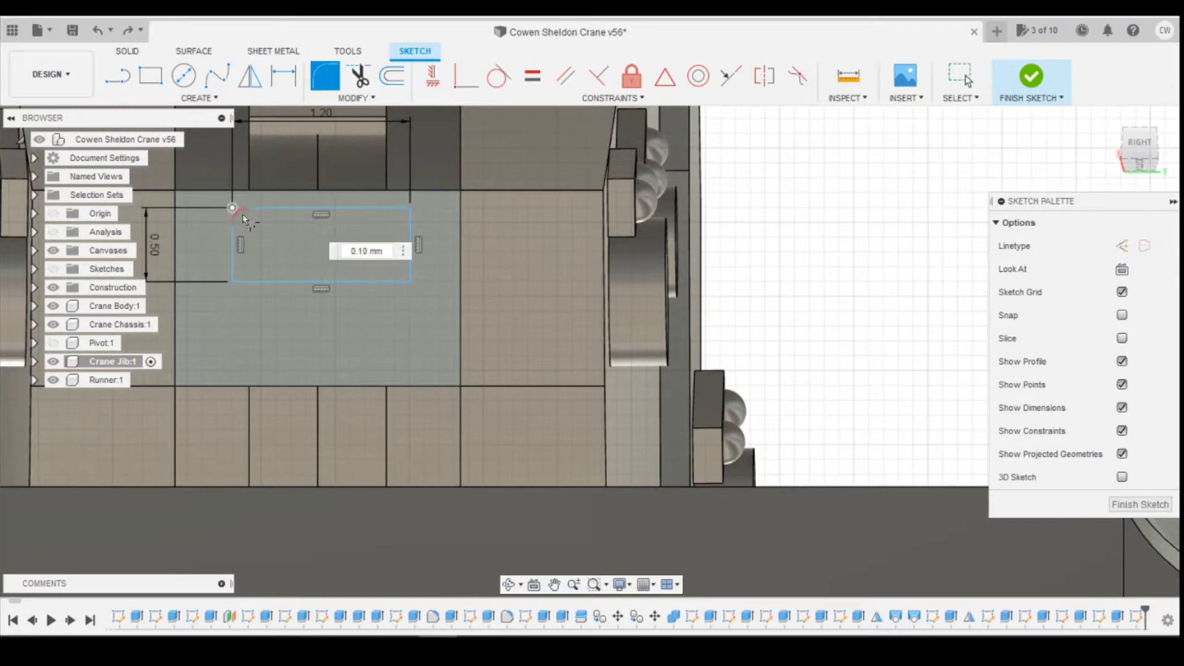
pyautogui.write('0.25')
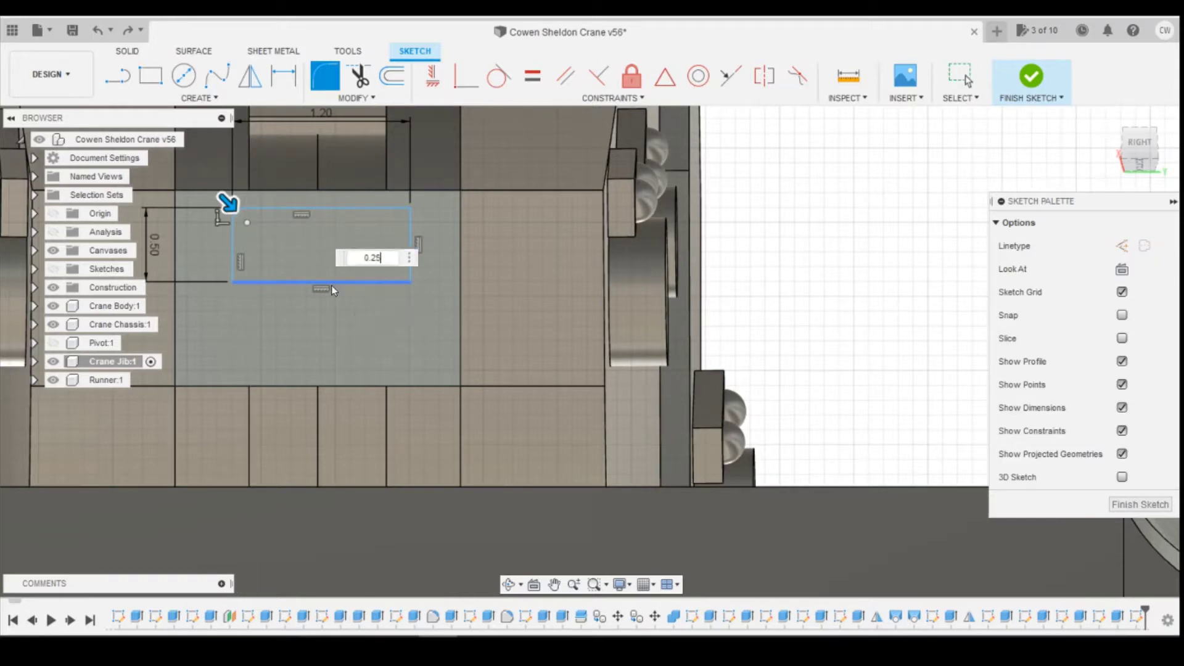
pyautogui.press('Return')
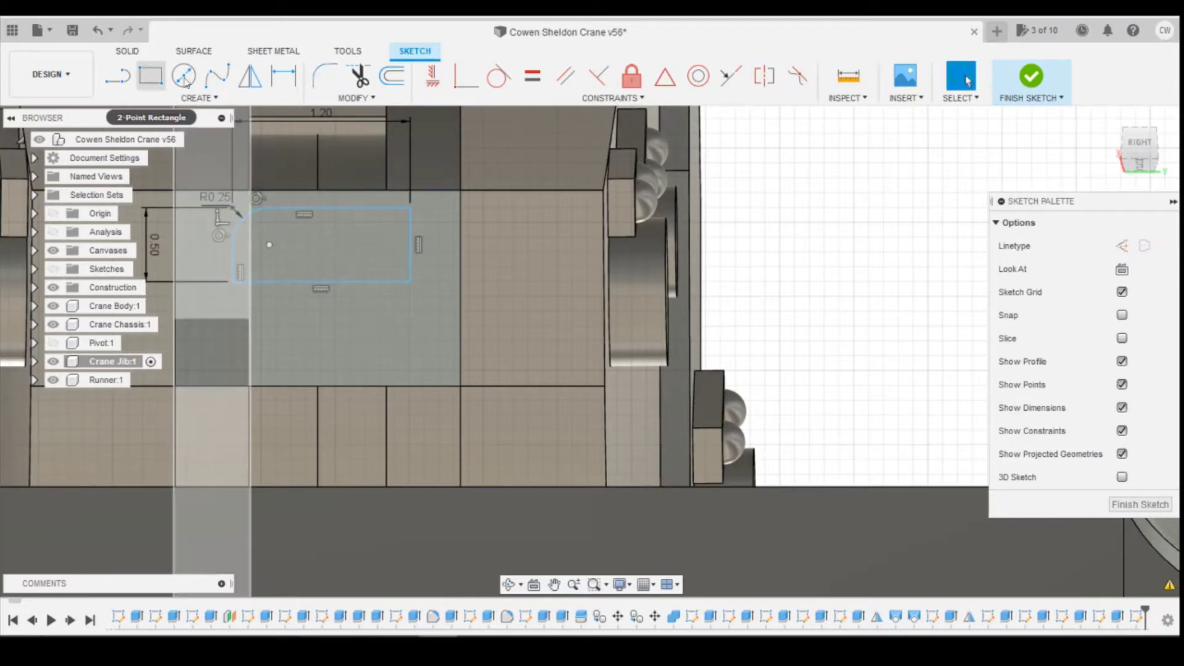
pyautogui.click(325, 75)
pyautogui.click(239, 278)
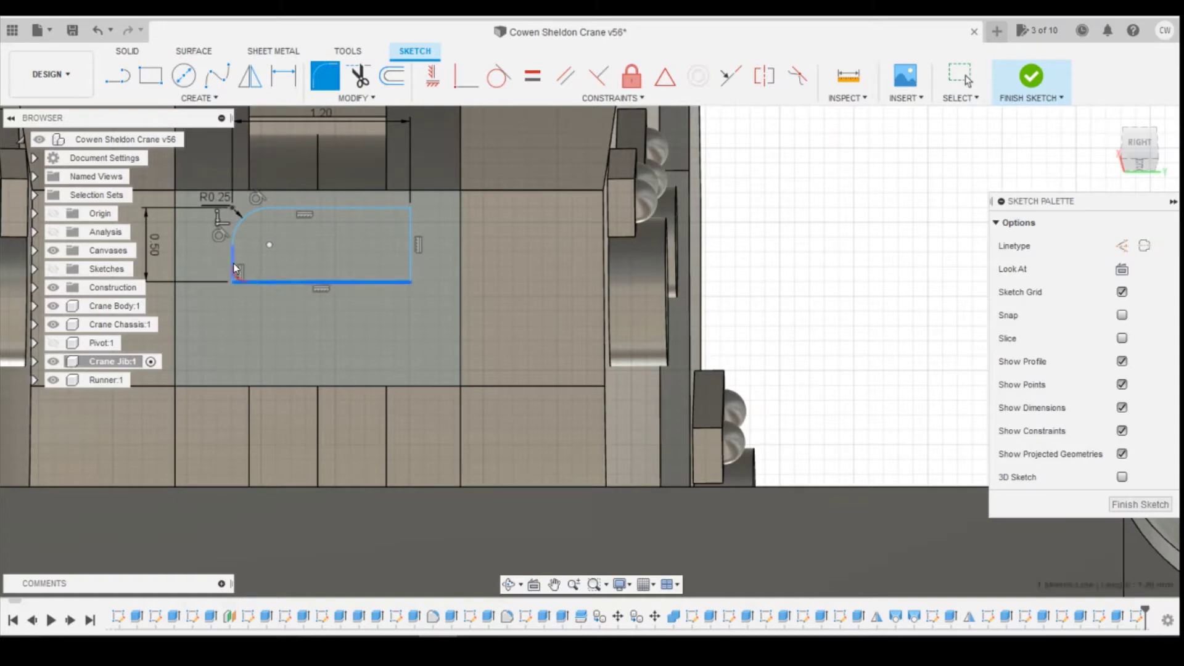
pyautogui.click(234, 266)
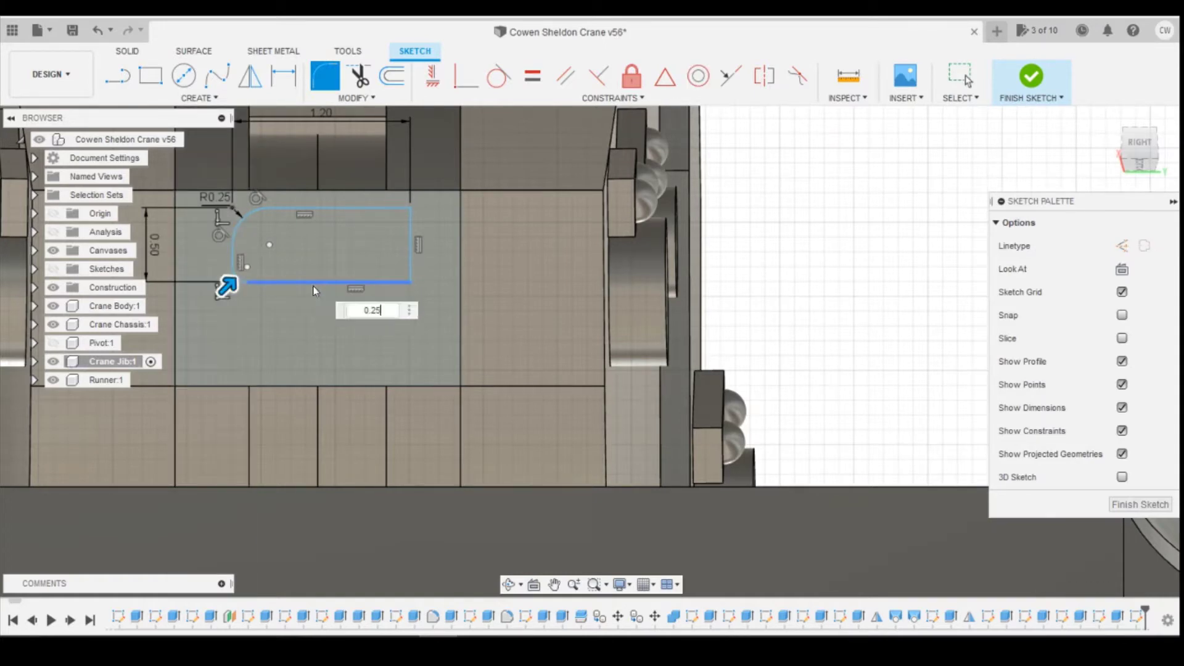
pyautogui.press('Return')
pyautogui.press('Escape')
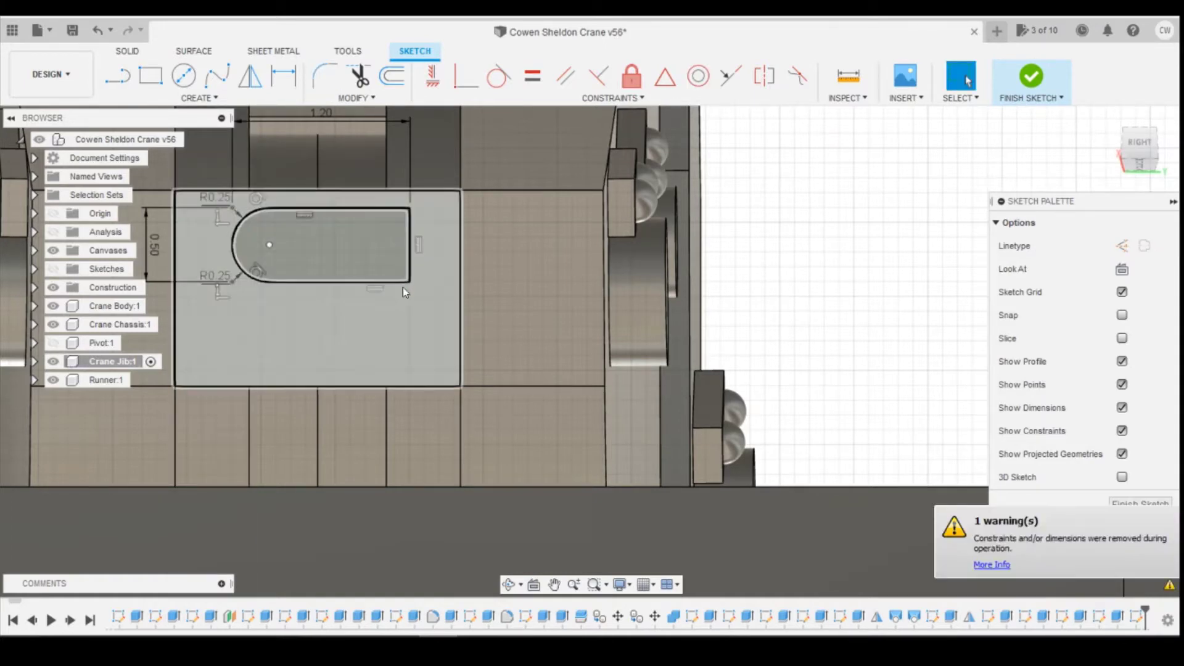
# Step: Fillet the rectangle's lower-right corner with a 0.25 mm radius
pyautogui.press('l')
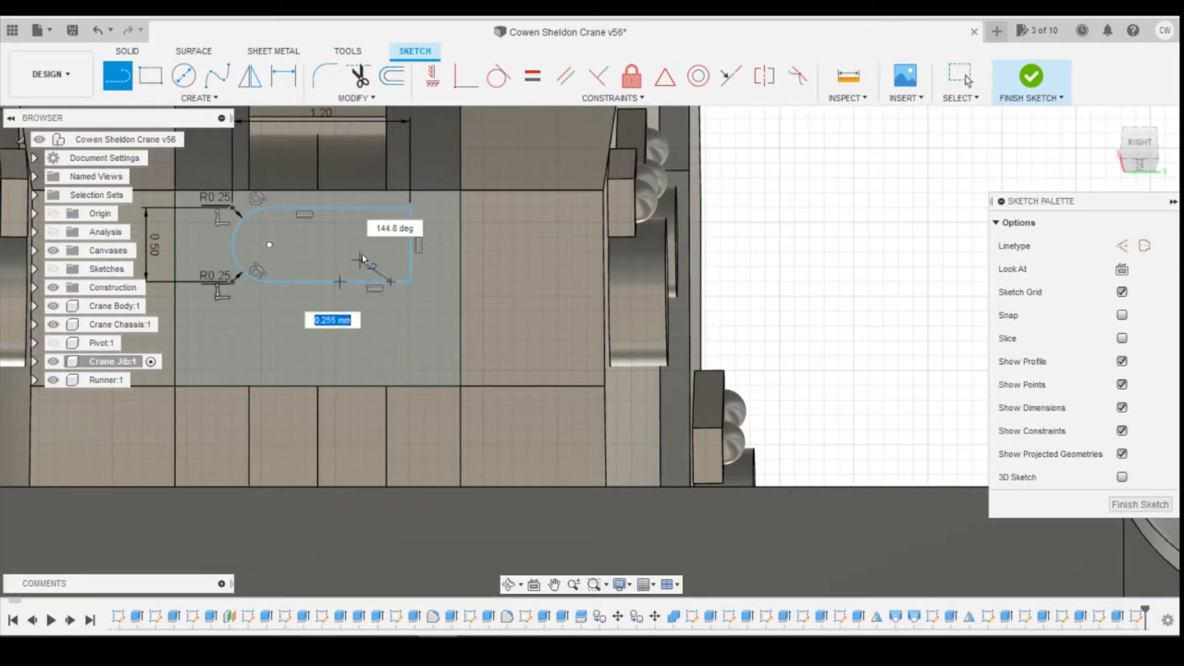
pyautogui.press('Escape')
pyautogui.press('f')
pyautogui.click(398, 282)
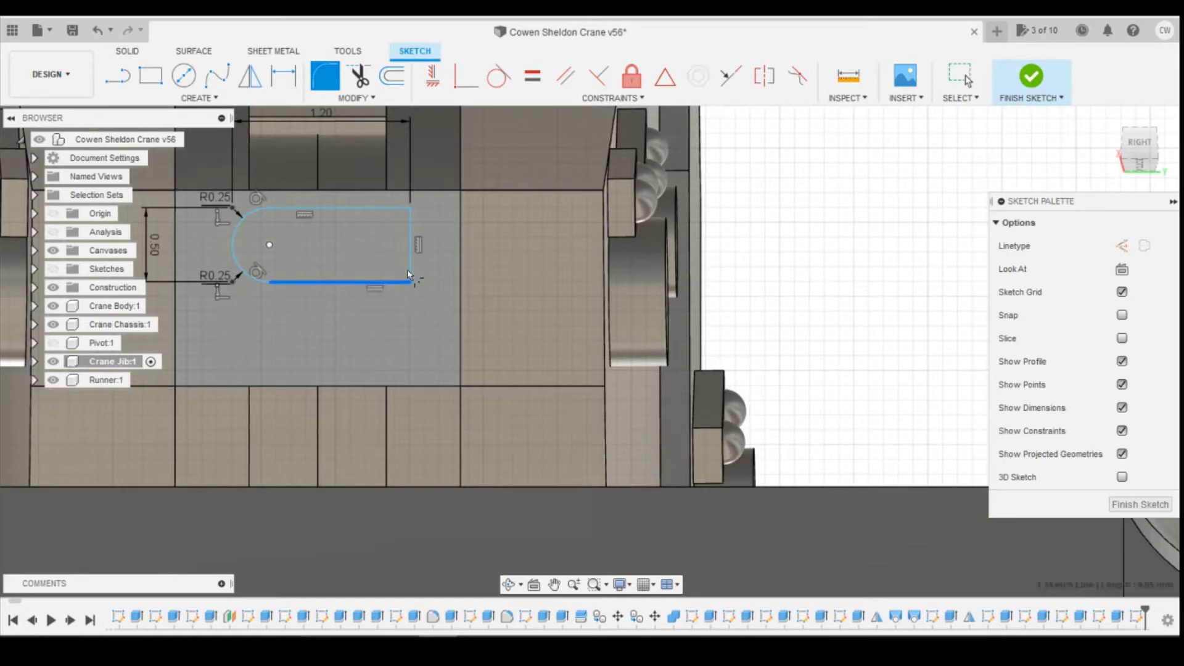
pyautogui.click(411, 274)
pyautogui.write('0')
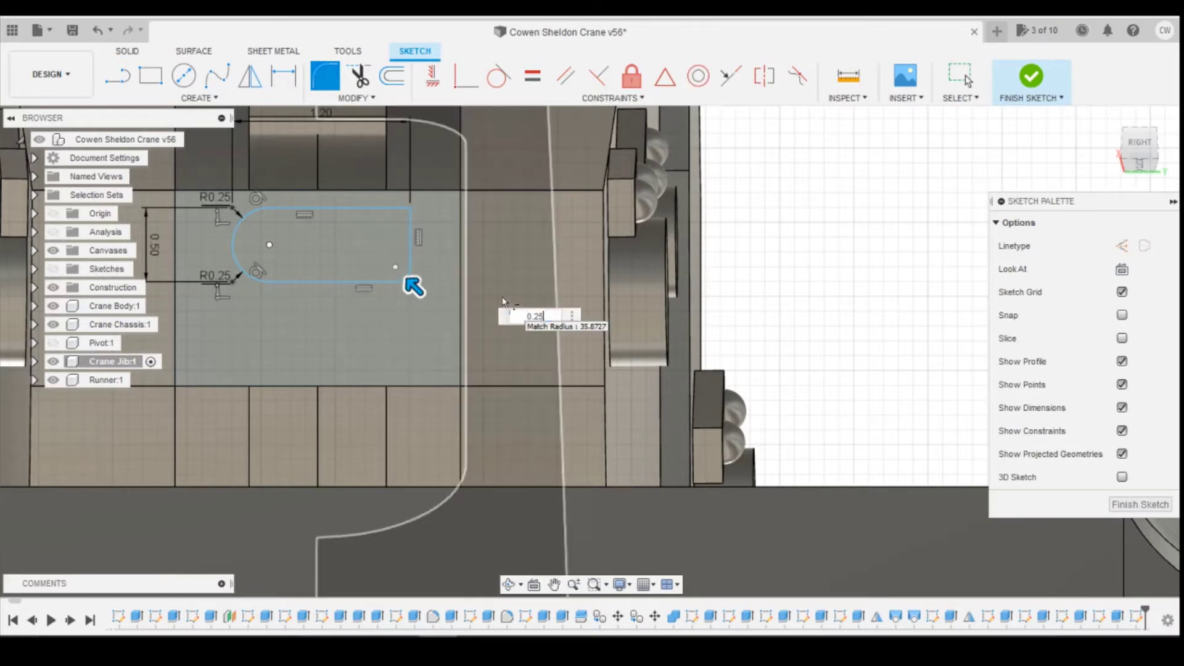
pyautogui.write('.25')
pyautogui.press('Return')
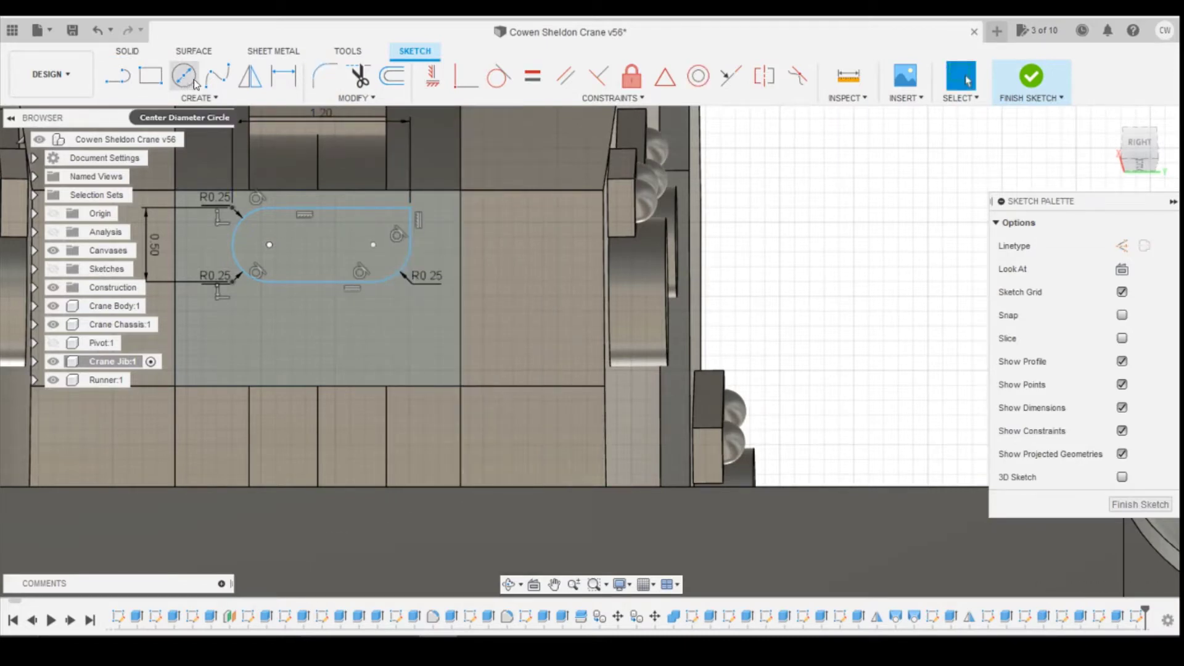
# Step: Try to fillet the remaining upper-right corner with a 0.25 mm radius from its corner point
pyautogui.press('f')
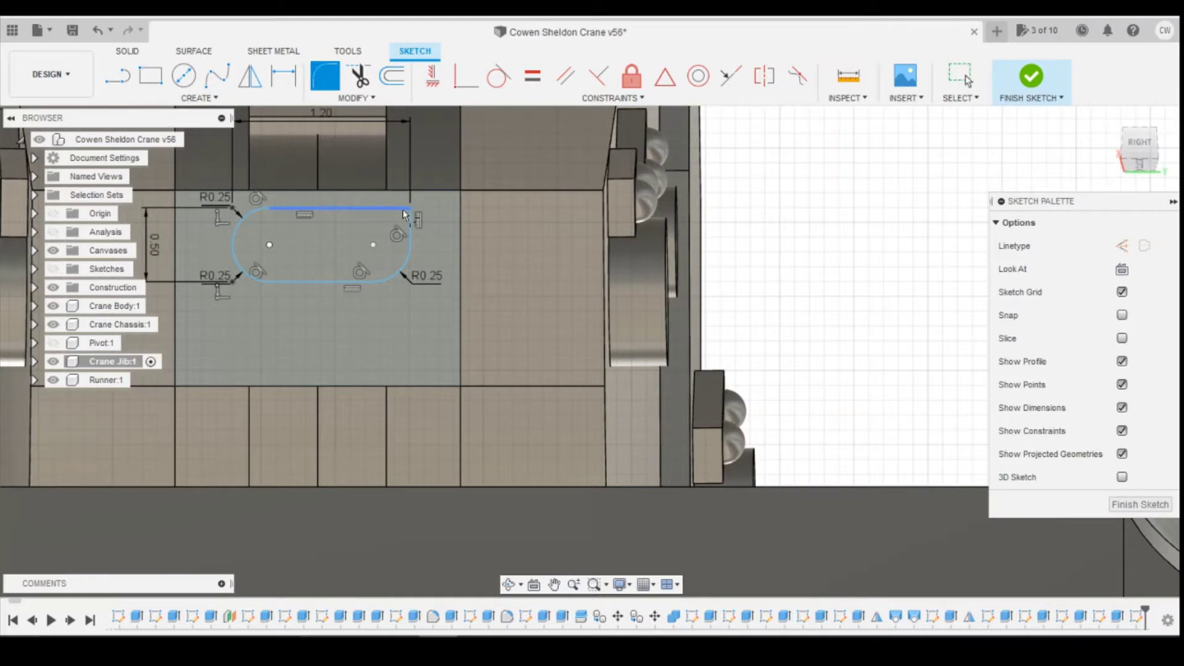
pyautogui.click(405, 209)
pyautogui.write('0.25')
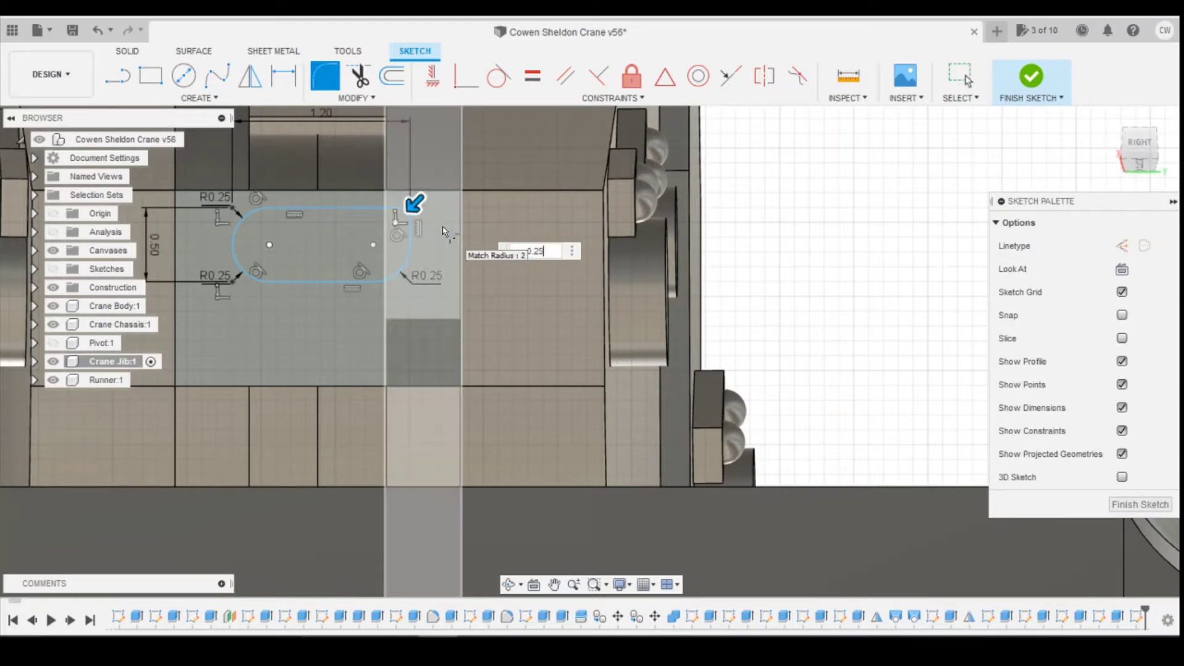
pyautogui.press('Return')
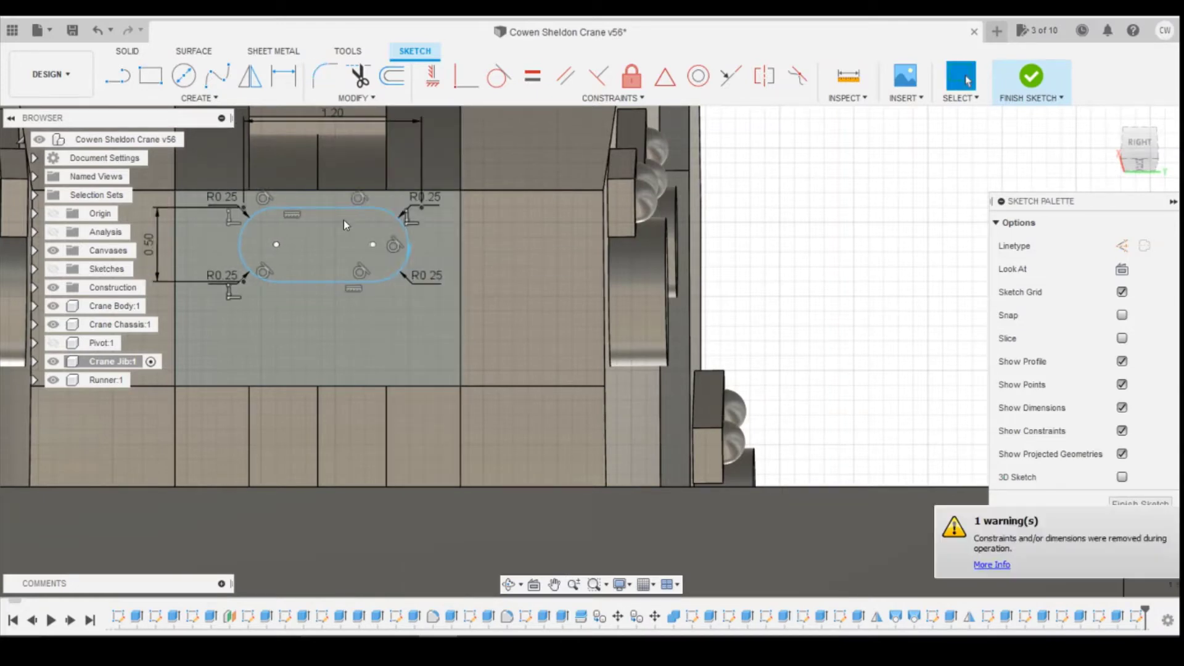
pyautogui.press('Escape')
# Step: Inspect the outline's right end and undo the upper-right corner fillet
pyautogui.scroll(3, 370, 209)
pyautogui.scroll(2, 478, 235)
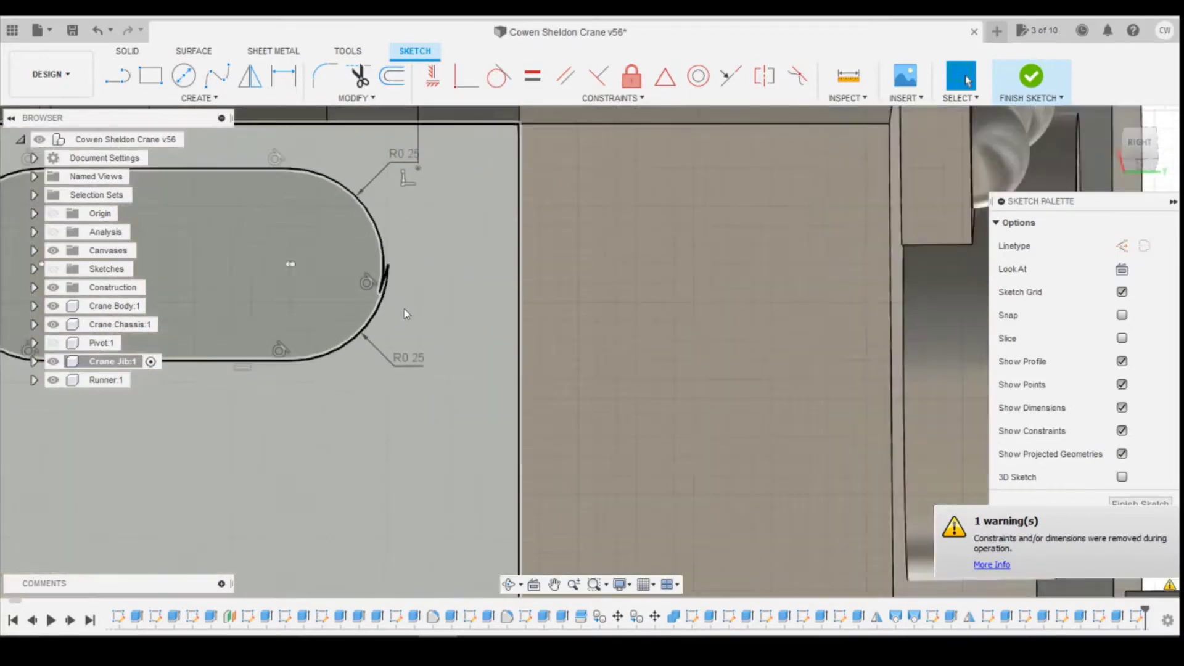
pyautogui.scroll(-3, 404, 297)
pyautogui.scroll(2, 399, 291)
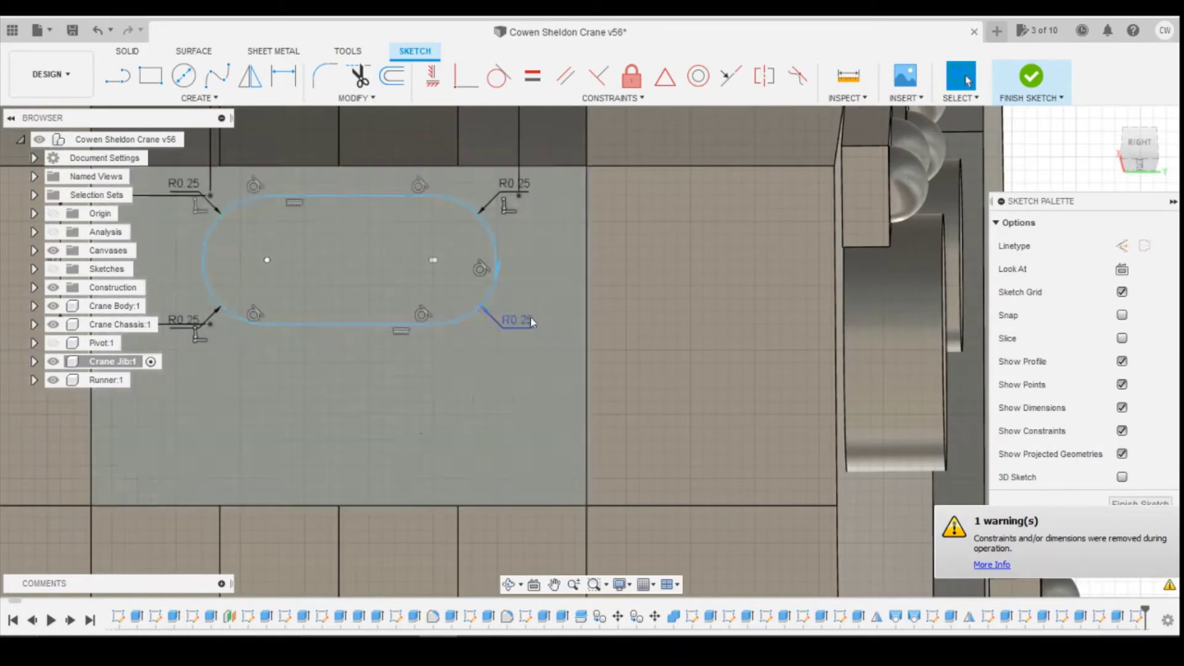
pyautogui.scroll(-3, 490, 263)
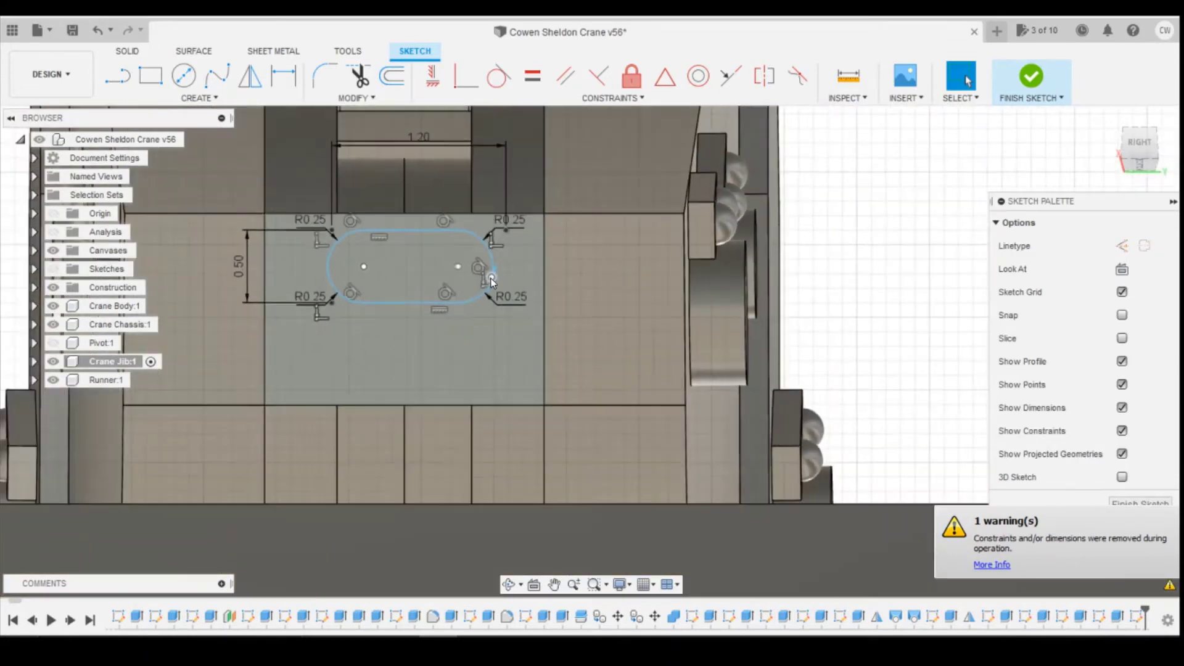
pyautogui.scroll(3, 491, 278)
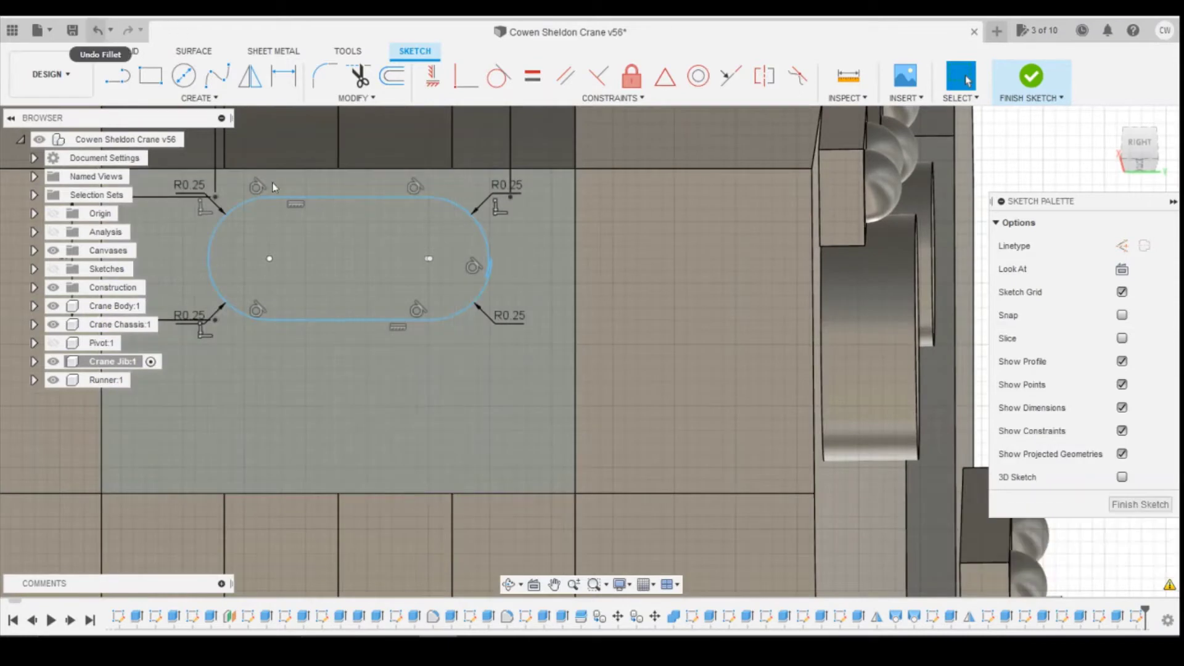
pyautogui.click(98, 30)
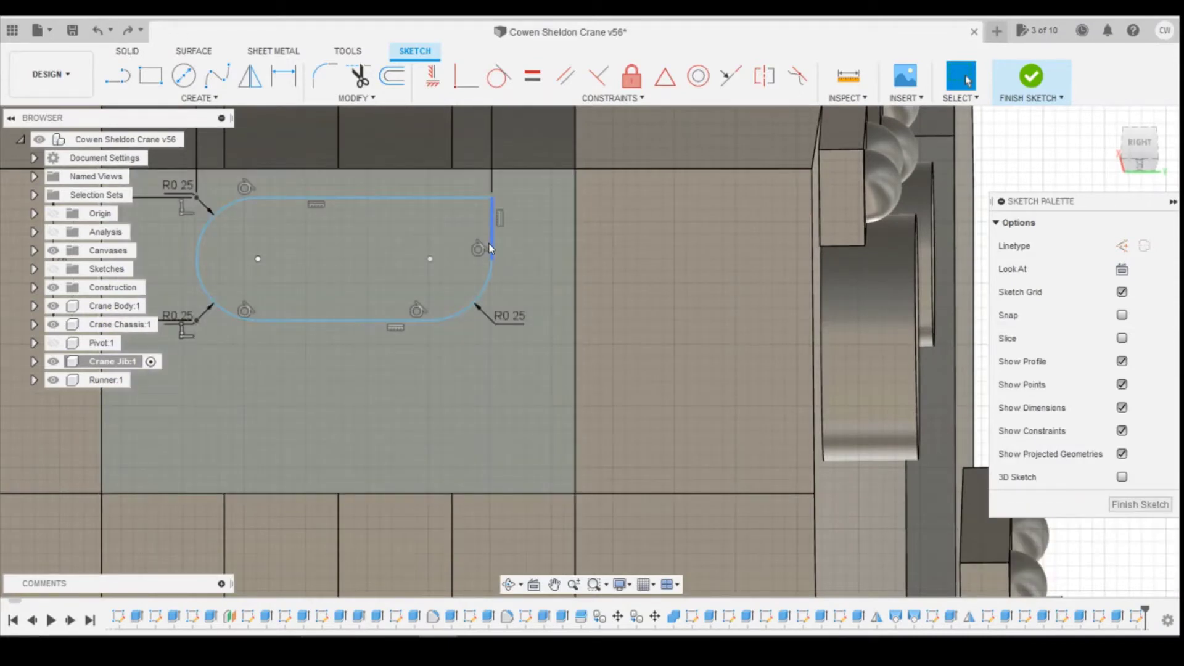
# Step: Try a 0.25 mm fillet between the right and upper edges of the outline, then discard it
pyautogui.scroll(-3, 497, 318)
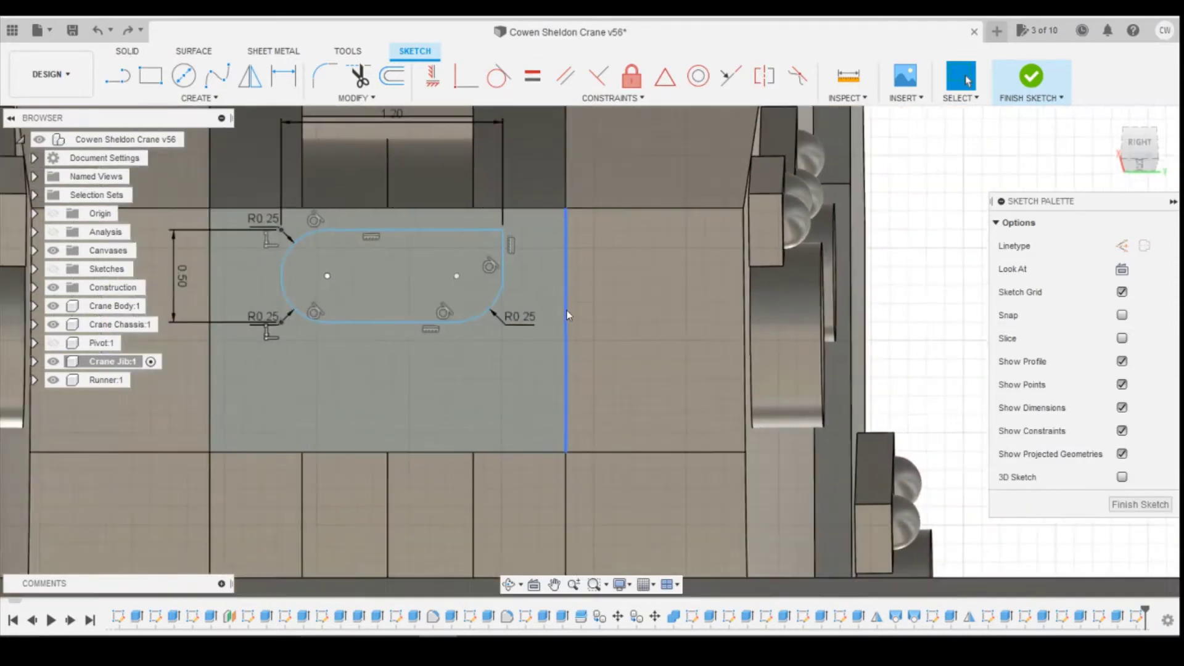
pyautogui.scroll(-1, 568, 315)
pyautogui.click(313, 87)
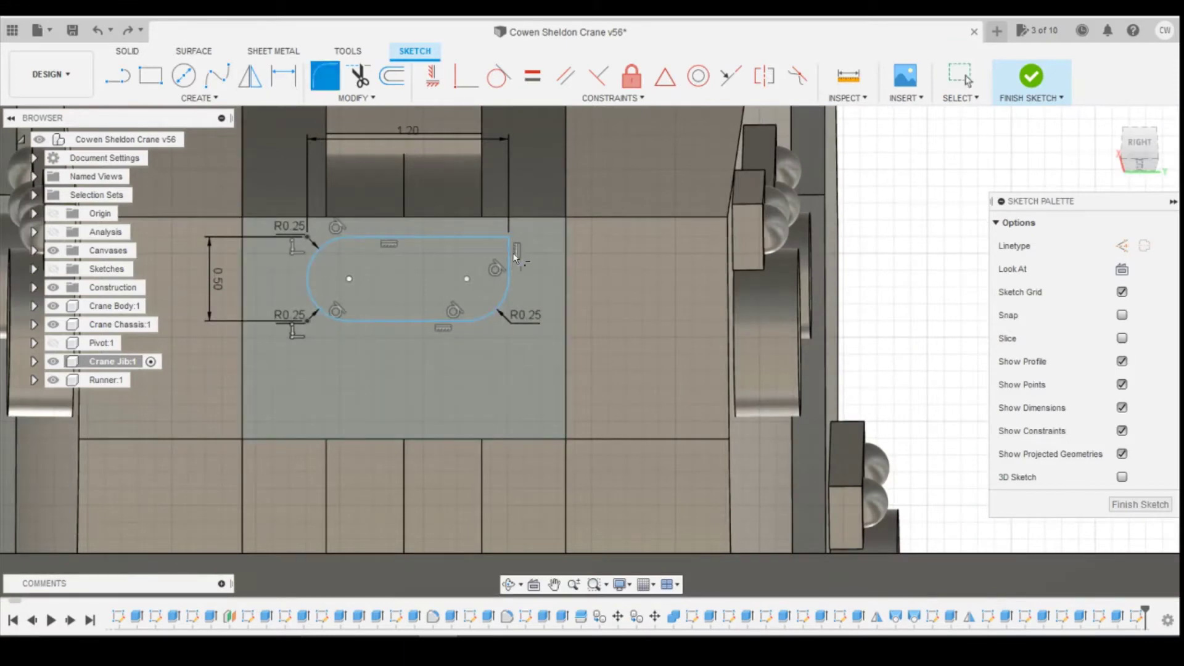
pyautogui.click(507, 262)
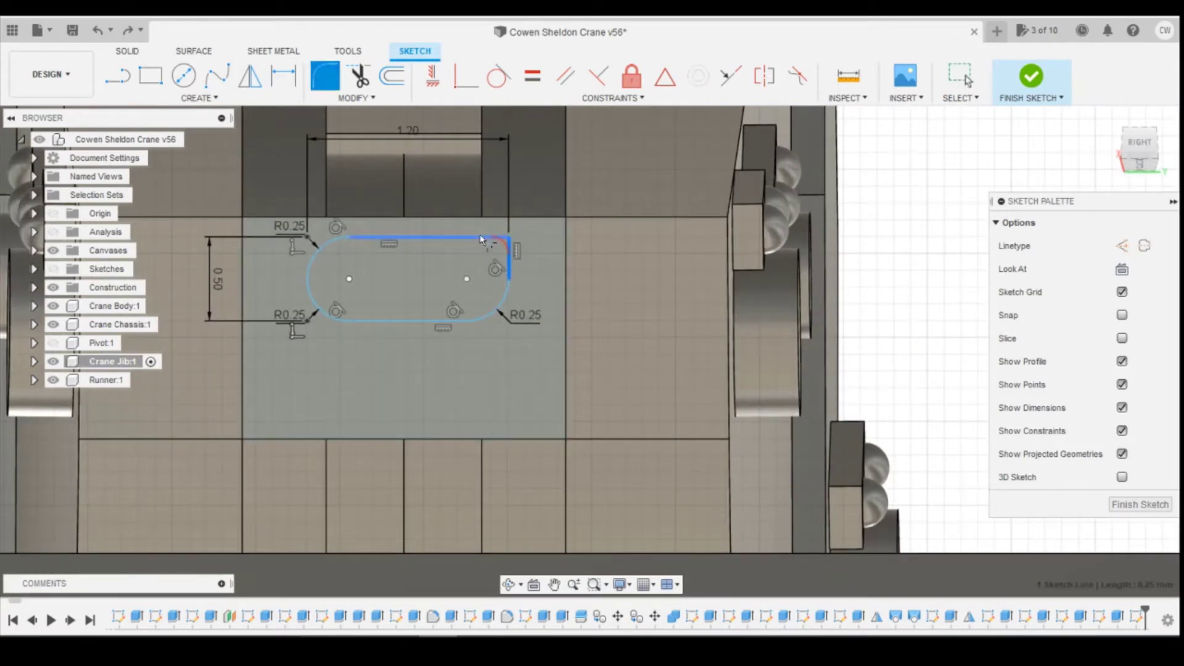
pyautogui.click(490, 239)
pyautogui.write('0.2')
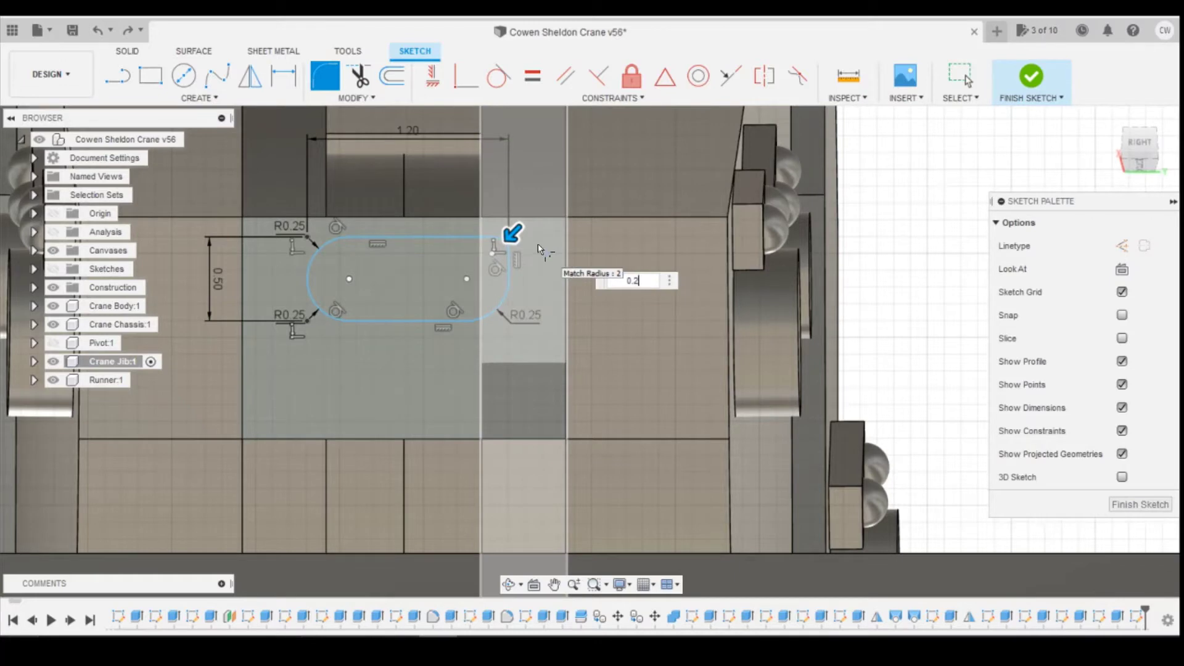
pyautogui.write('5')
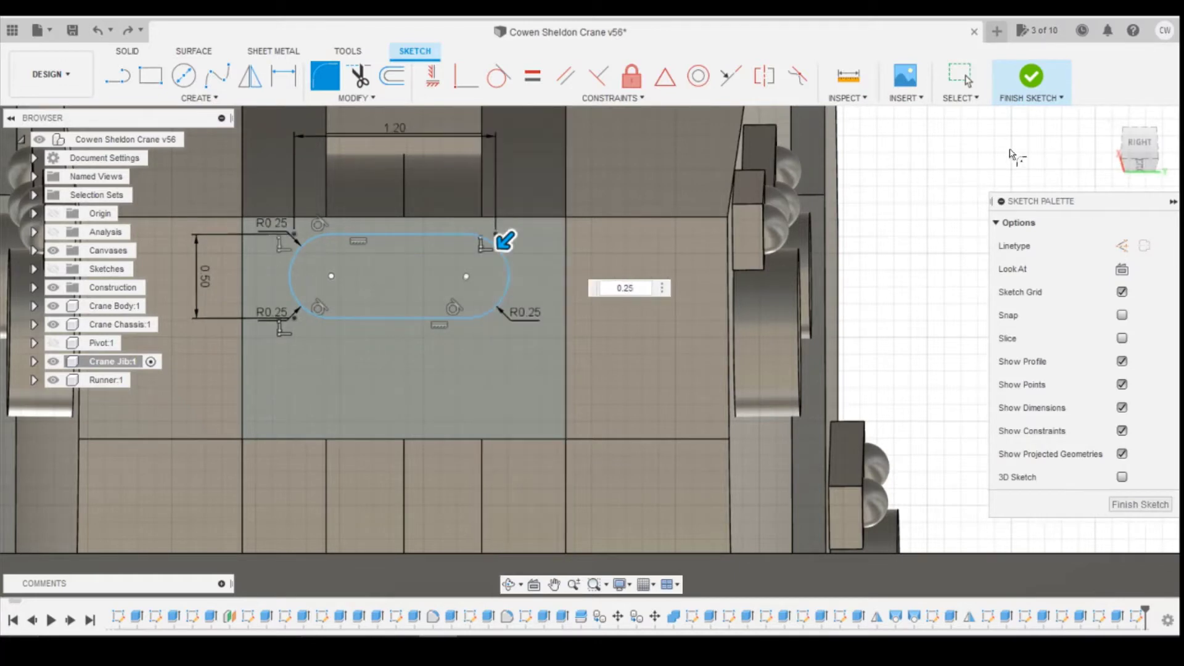
pyautogui.scroll(3, 854, 214)
pyautogui.scroll(-4, 430, 283)
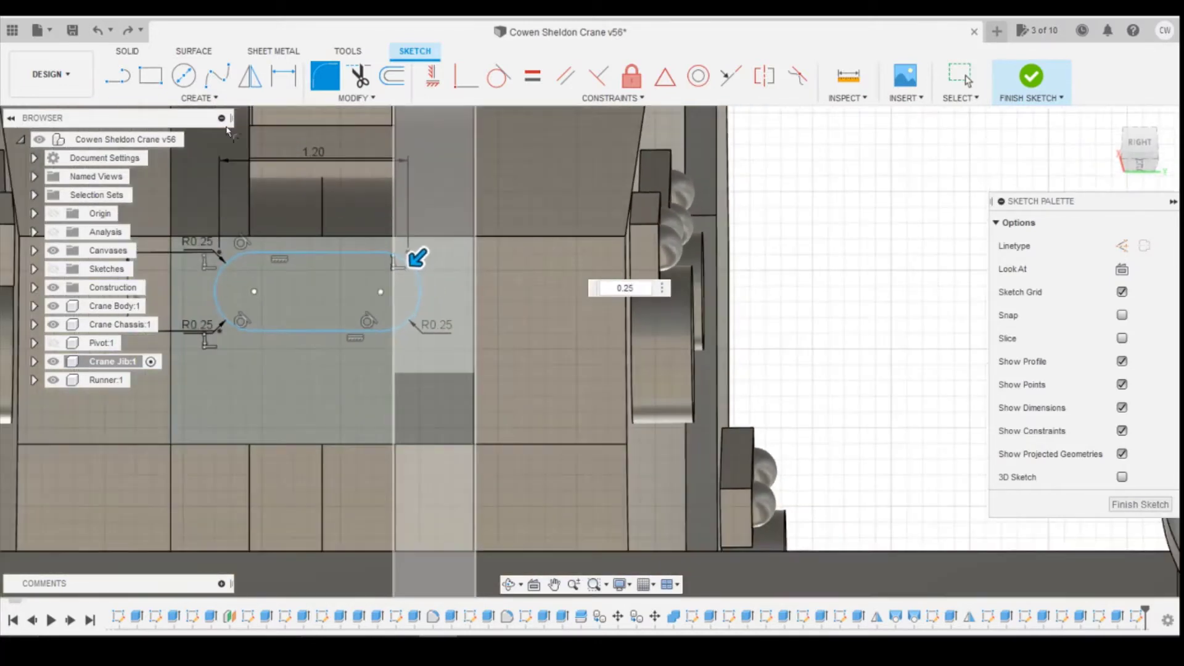
pyautogui.click(99, 32)
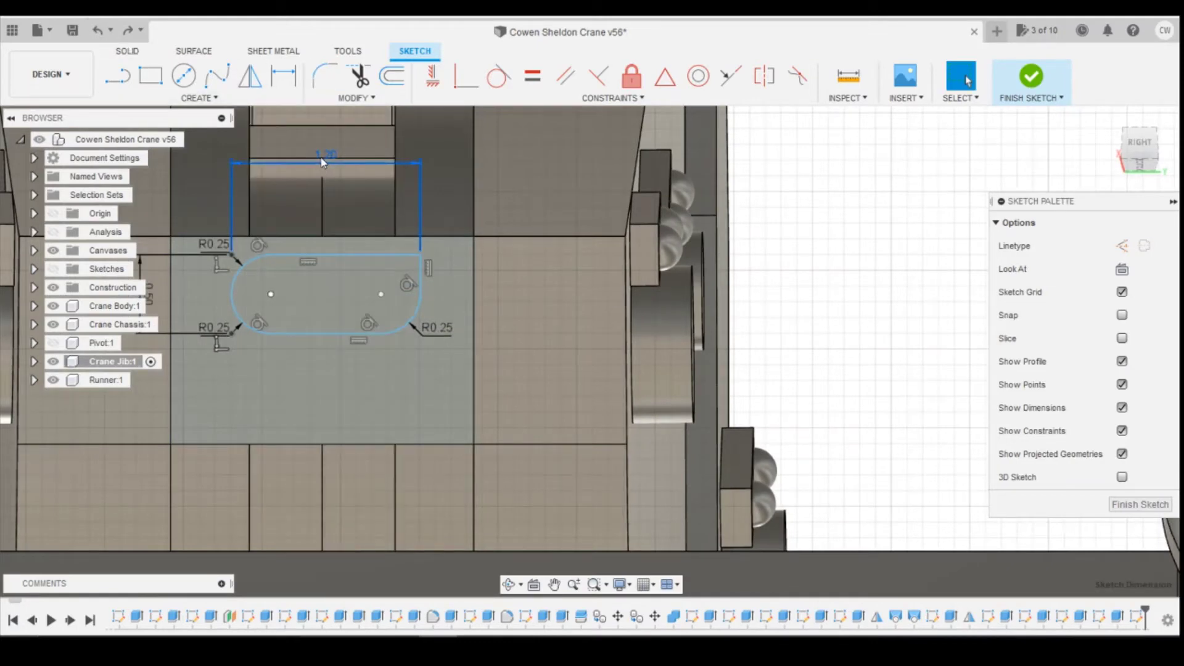
# Step: Fillet the upper-right corner between its two adjoining edges with a 0.25 mm radius, completing the slot outline
pyautogui.click(325, 79)
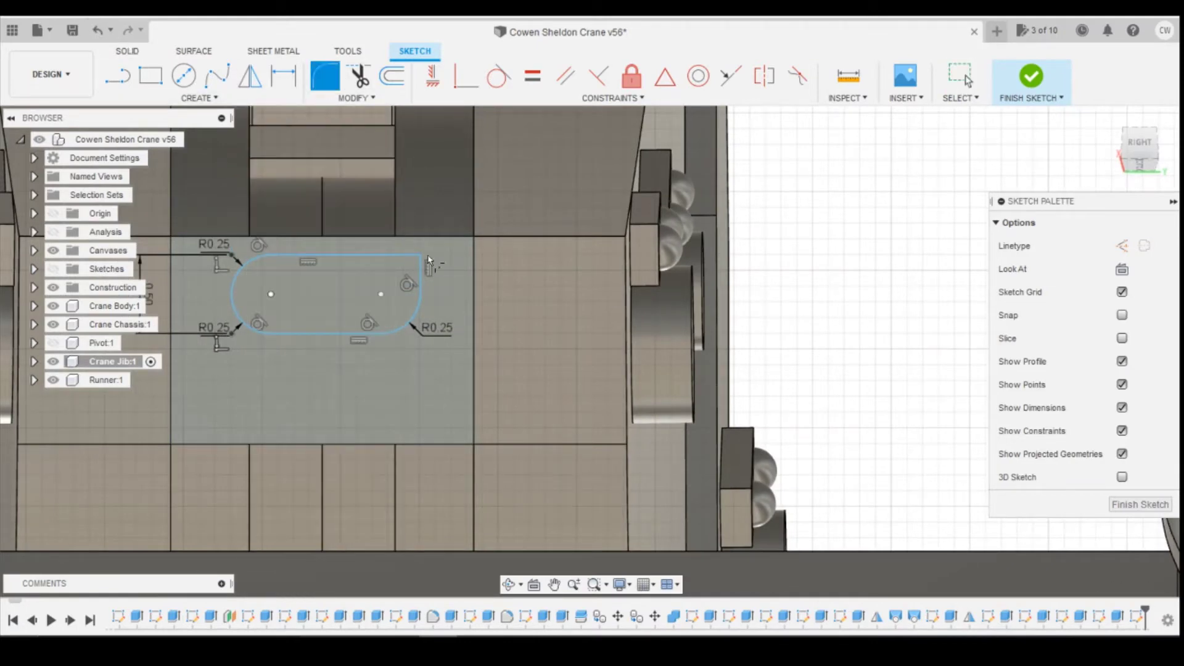
pyautogui.click(425, 277)
pyautogui.click(407, 254)
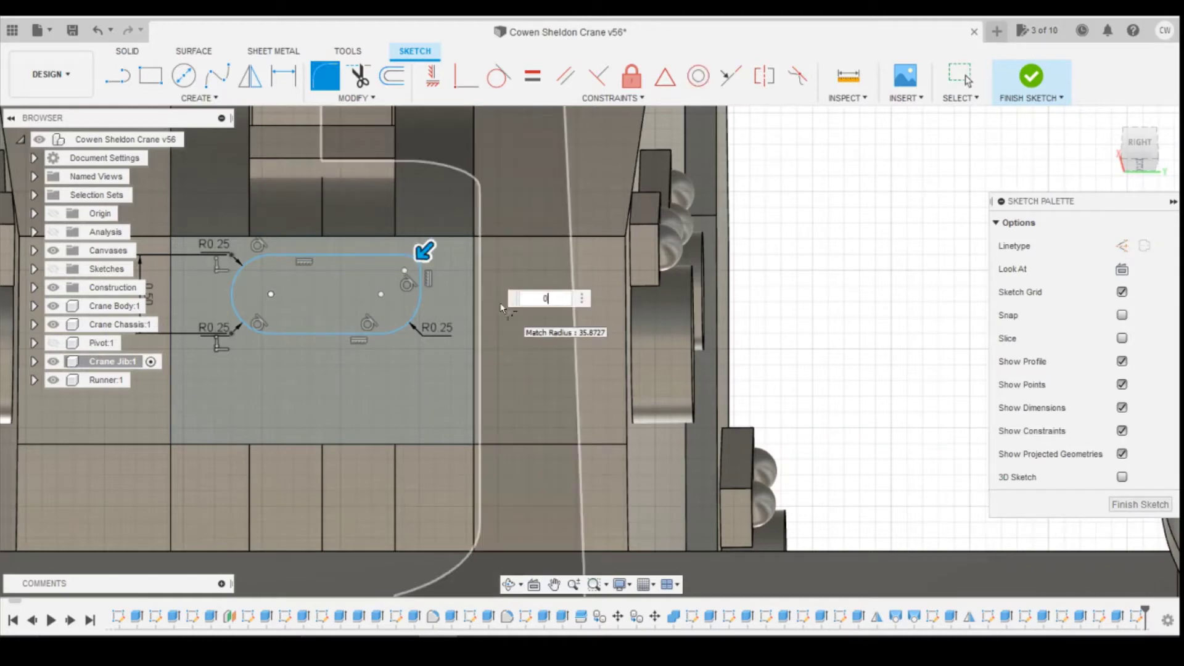
pyautogui.write('0.25')
pyautogui.press('Return')
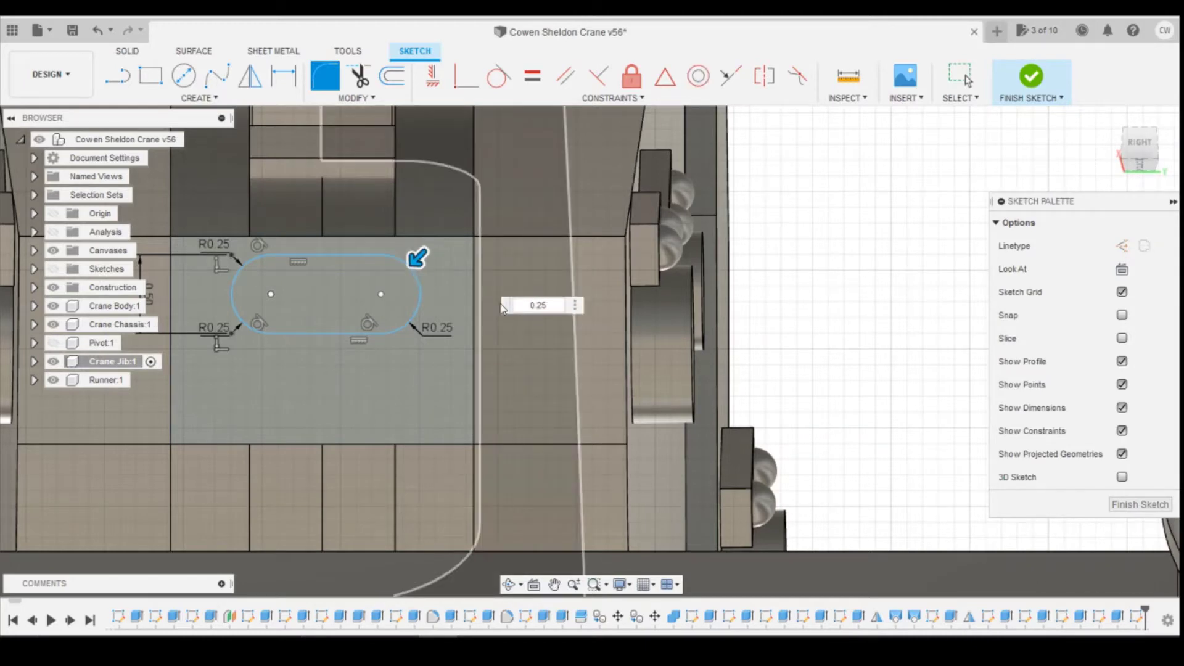
pyautogui.press('Escape')
pyautogui.scroll(3, 386, 261)
pyautogui.scroll(-2, 401, 269)
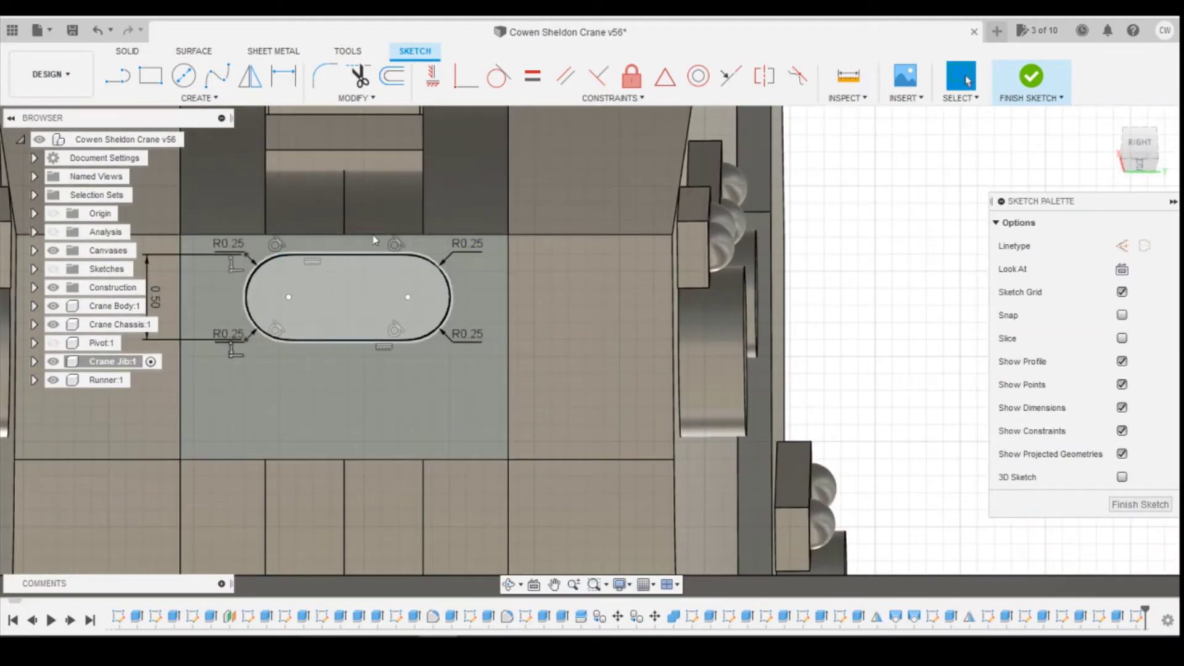
# Step: Draw a vertical centre line from the midpoint of the end plate's upper edge to the midpoint of its lower edge
pyautogui.press('l')
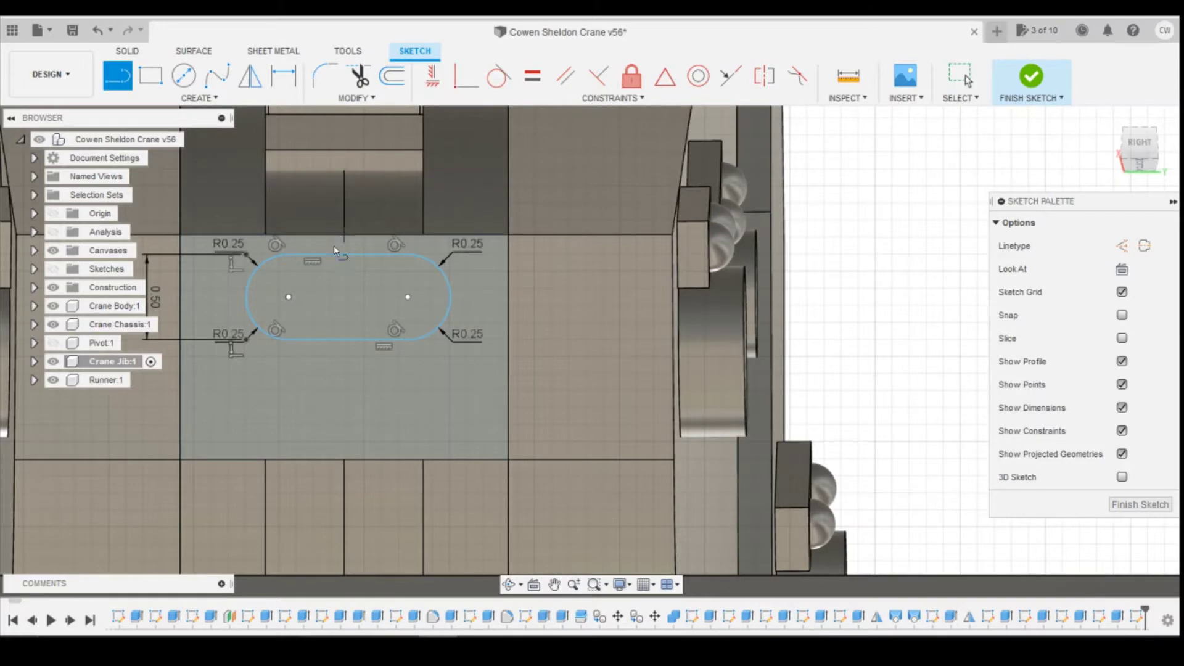
pyautogui.click(344, 234)
pyautogui.click(344, 460)
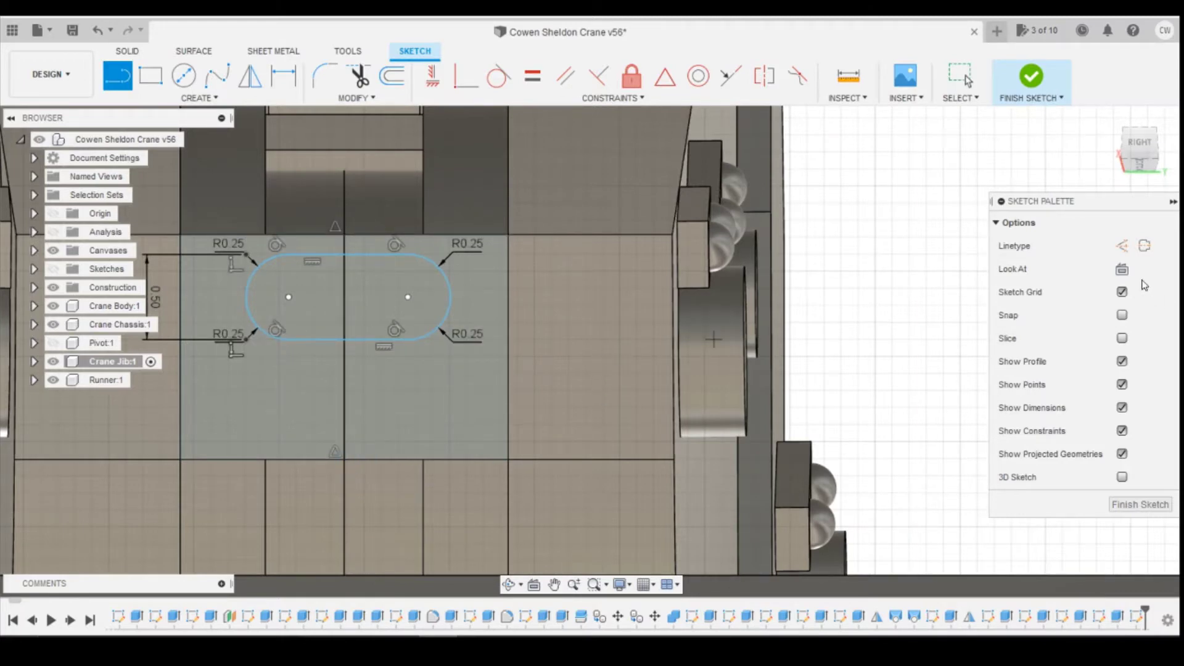
# Step: Convert the vertical centre line of the end plate to a construction line
pyautogui.press('Escape')
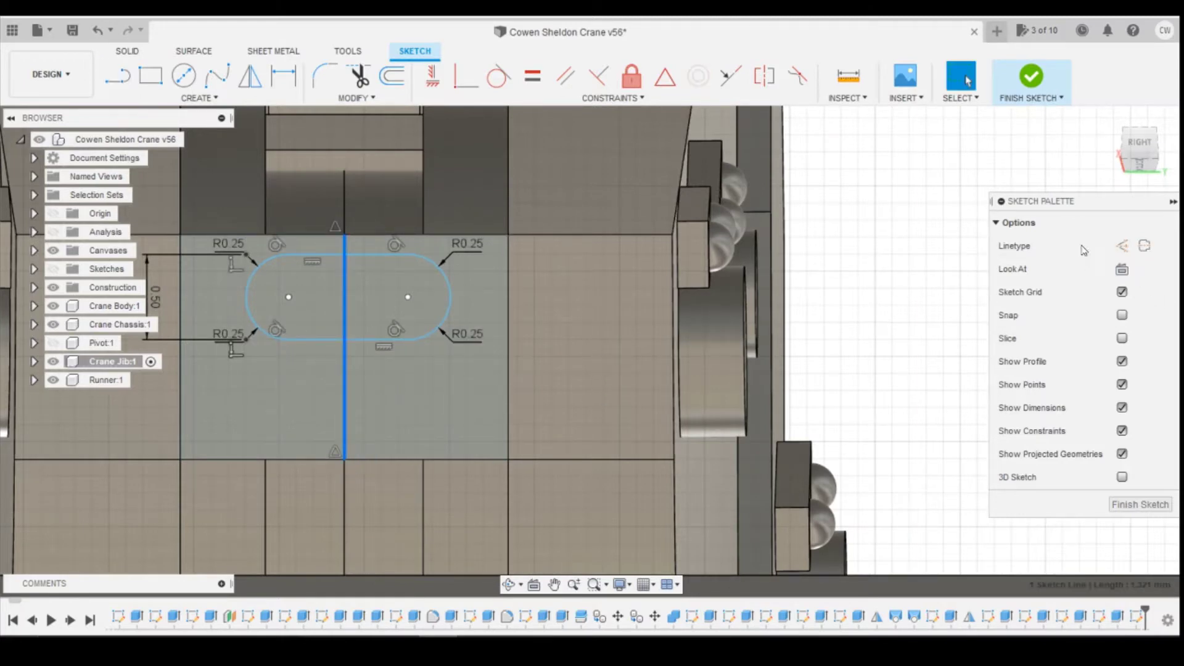
pyautogui.click(1121, 245)
pyautogui.moveTo(345, 591); pyautogui.dragTo(270, 166)
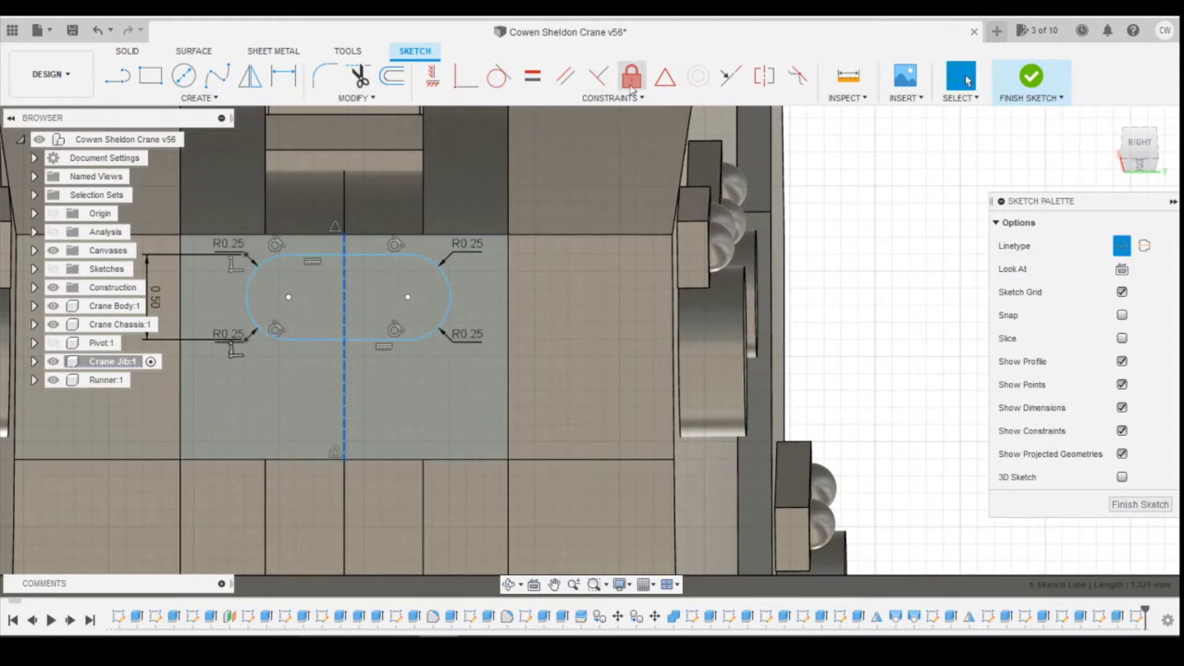
# Step: Try a midpoint constraint between the slot's upper edge and the vertical centre line, and undo it
pyautogui.click(665, 76)
pyautogui.click(360, 254)
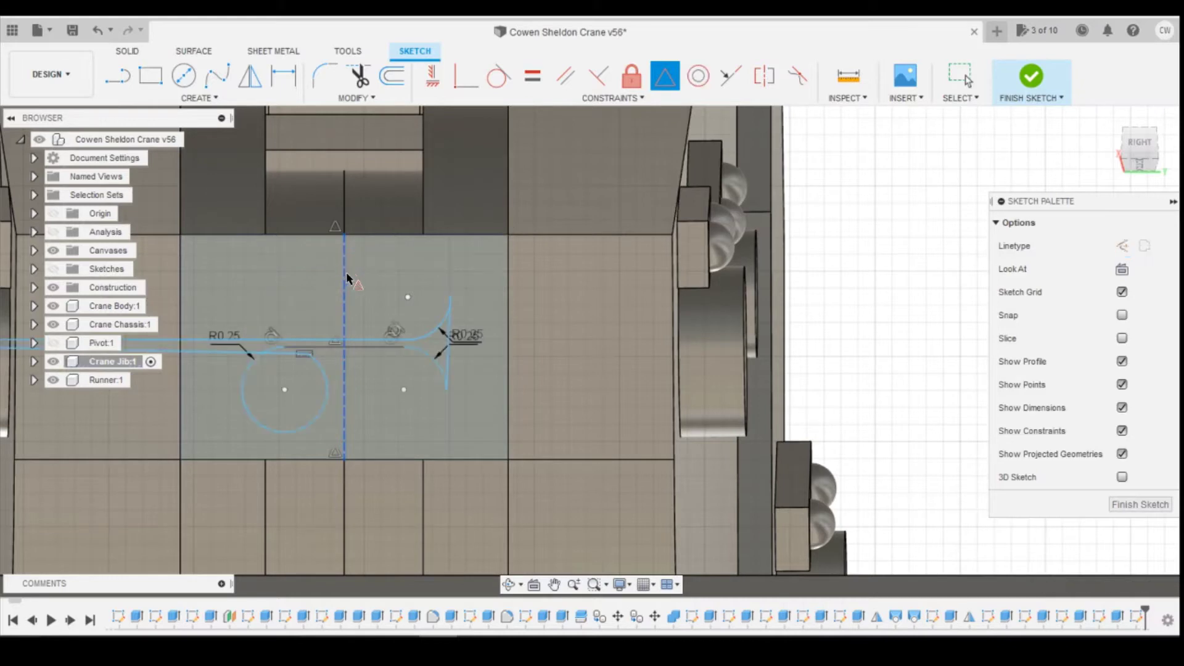
pyautogui.click(97, 31)
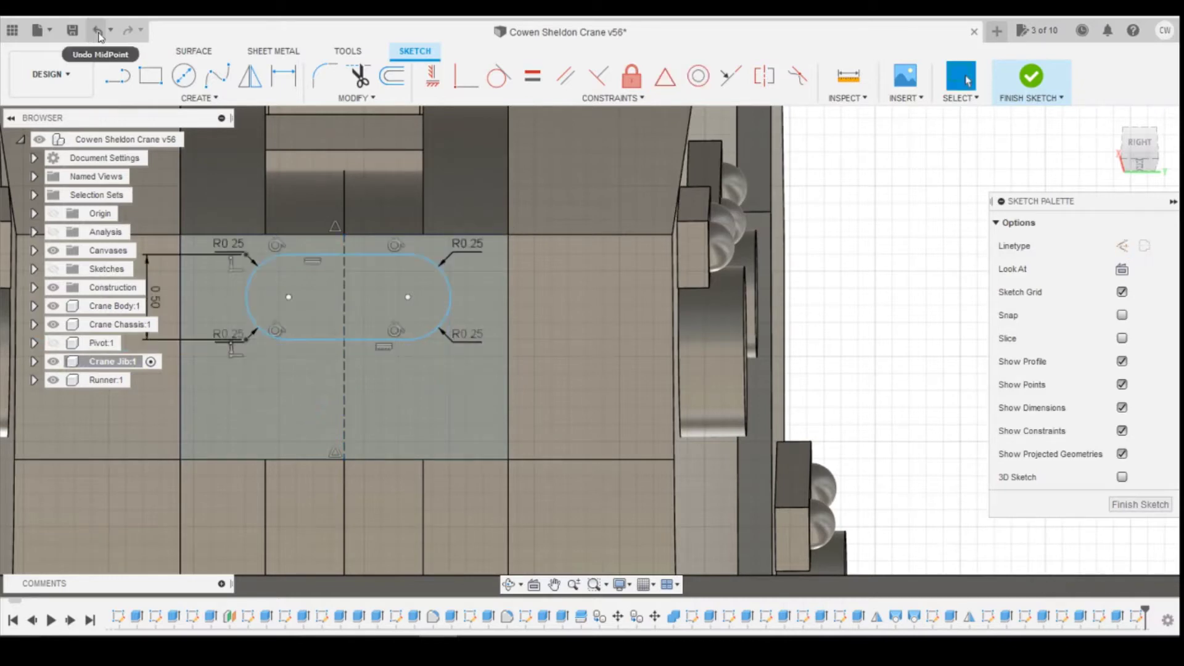
pyautogui.click(664, 76)
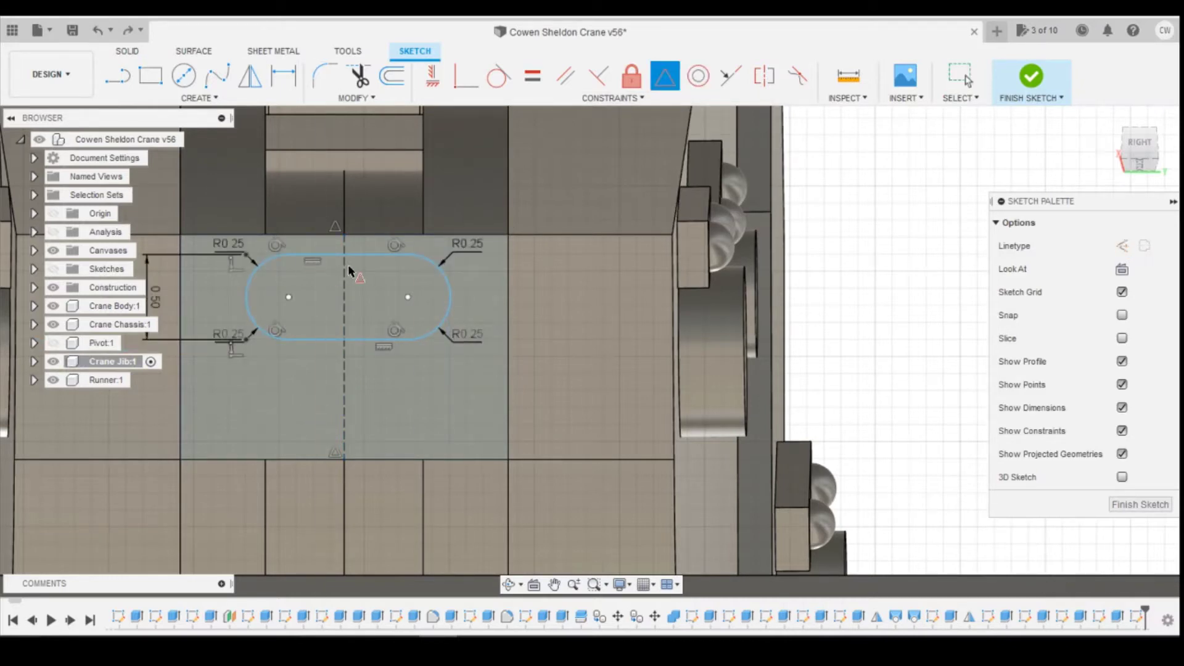
pyautogui.click(359, 254)
pyautogui.click(343, 278)
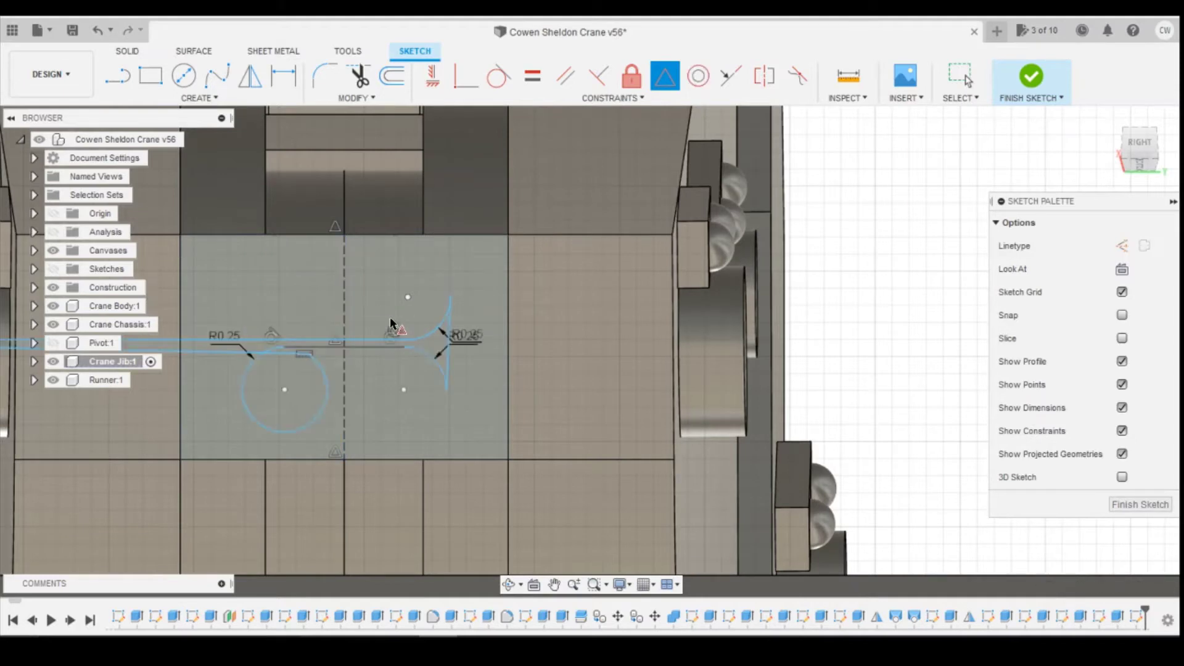
pyautogui.click(97, 32)
pyautogui.click(98, 32)
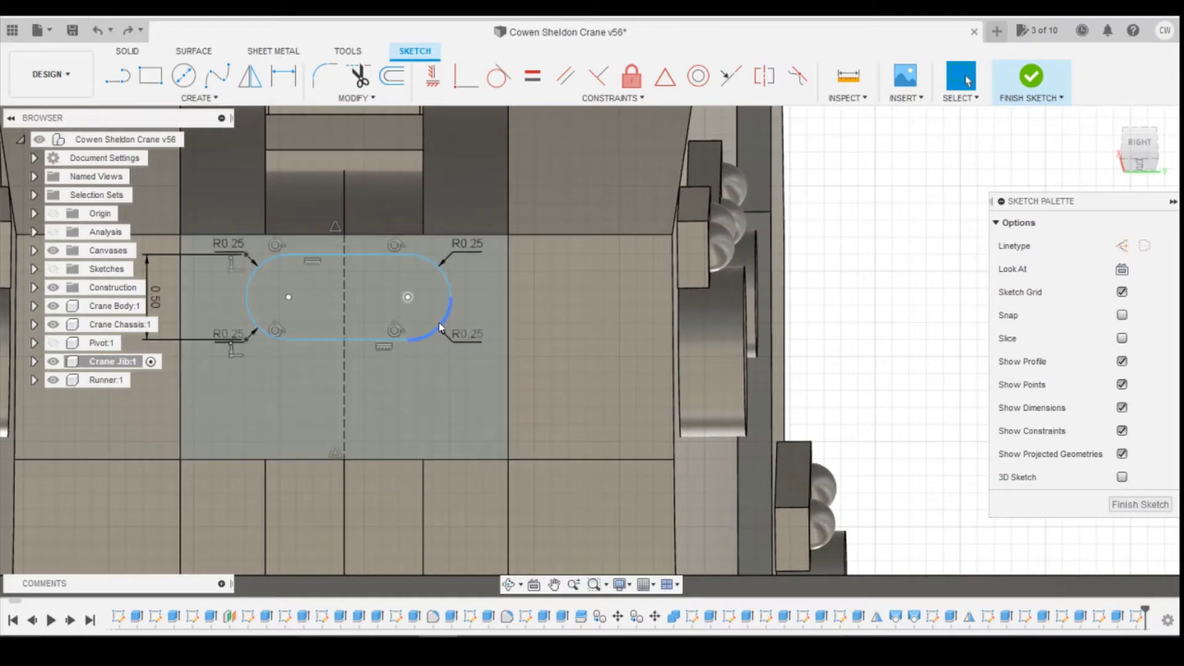
# Step: Dimension the slot's upper straight edge at 0.70 mm, placing the dimension above the slot
pyautogui.click(336, 254)
pyautogui.scroll(-1, 454, 305)
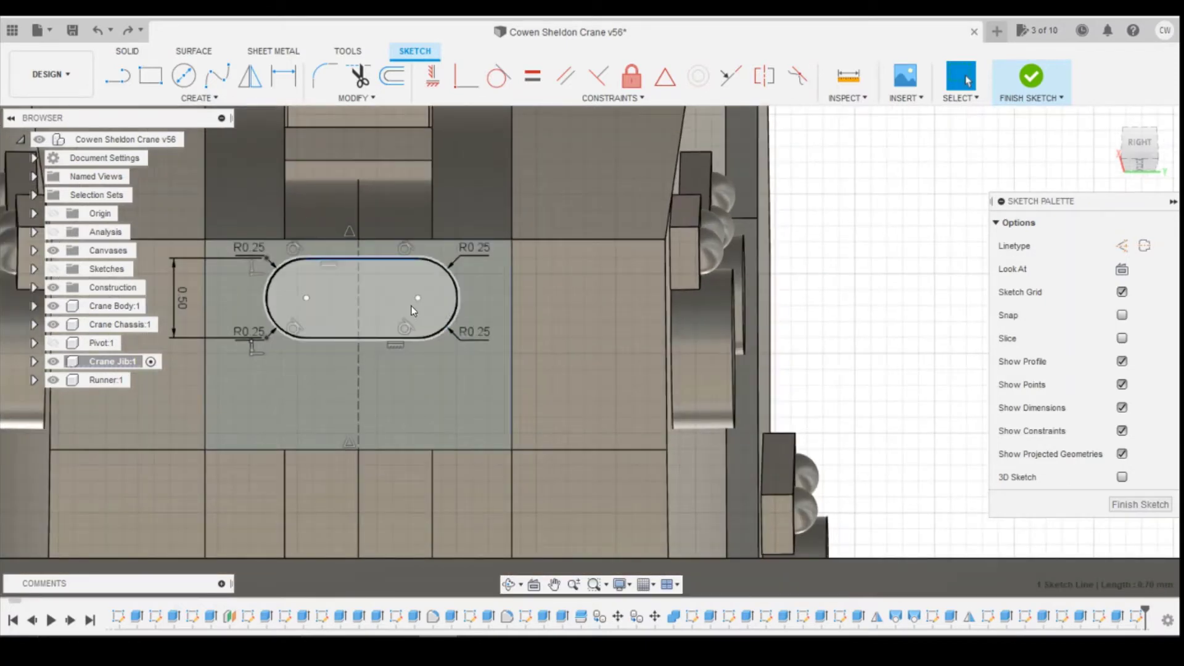
pyautogui.press('d')
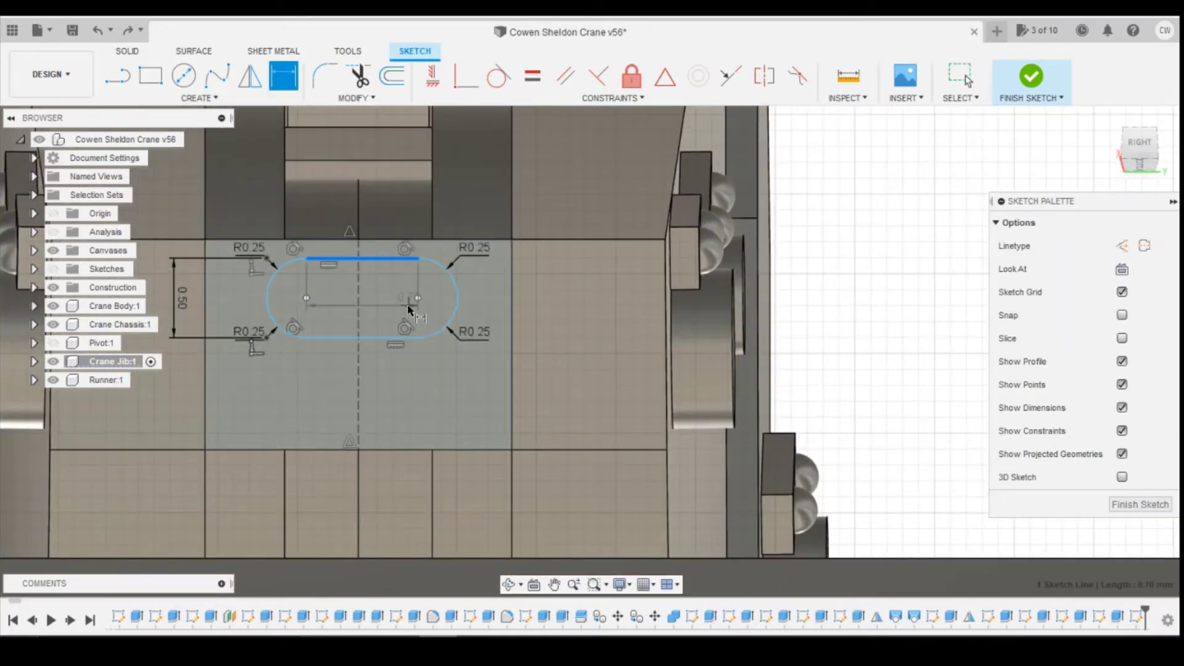
pyautogui.click(337, 216)
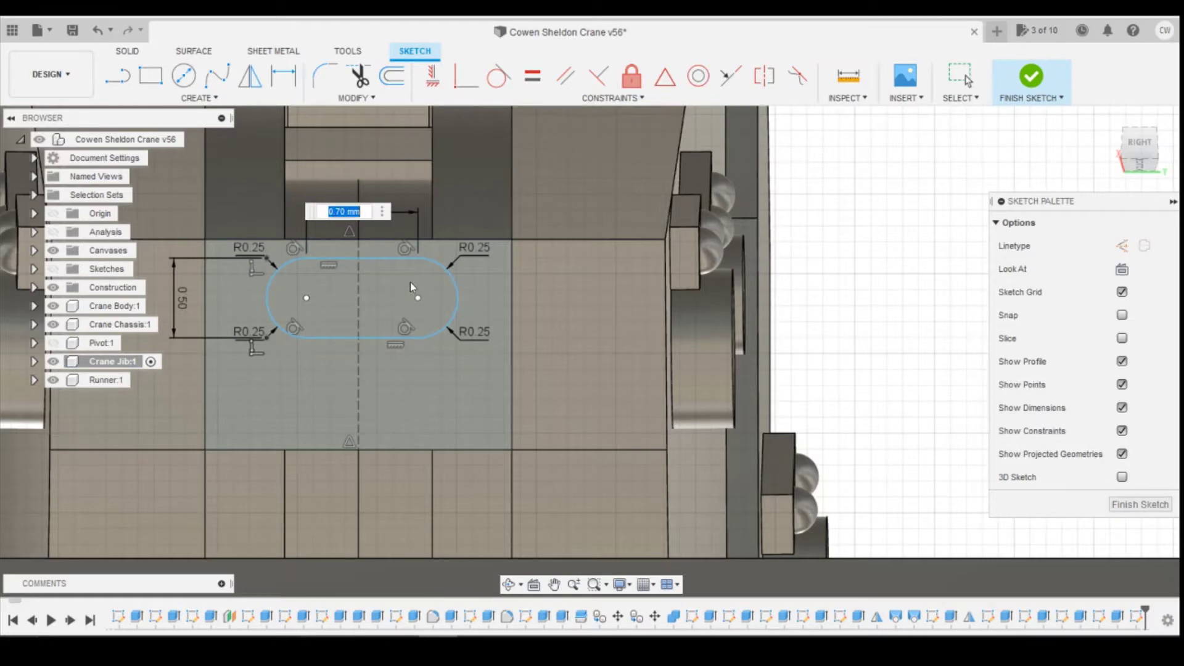
pyautogui.press('Return')
pyautogui.press('Escape')
# Step: Dimension the distance from the left end of the slot's upper edge to the centre line and set it to 0.35 mm
pyautogui.click(359, 197)
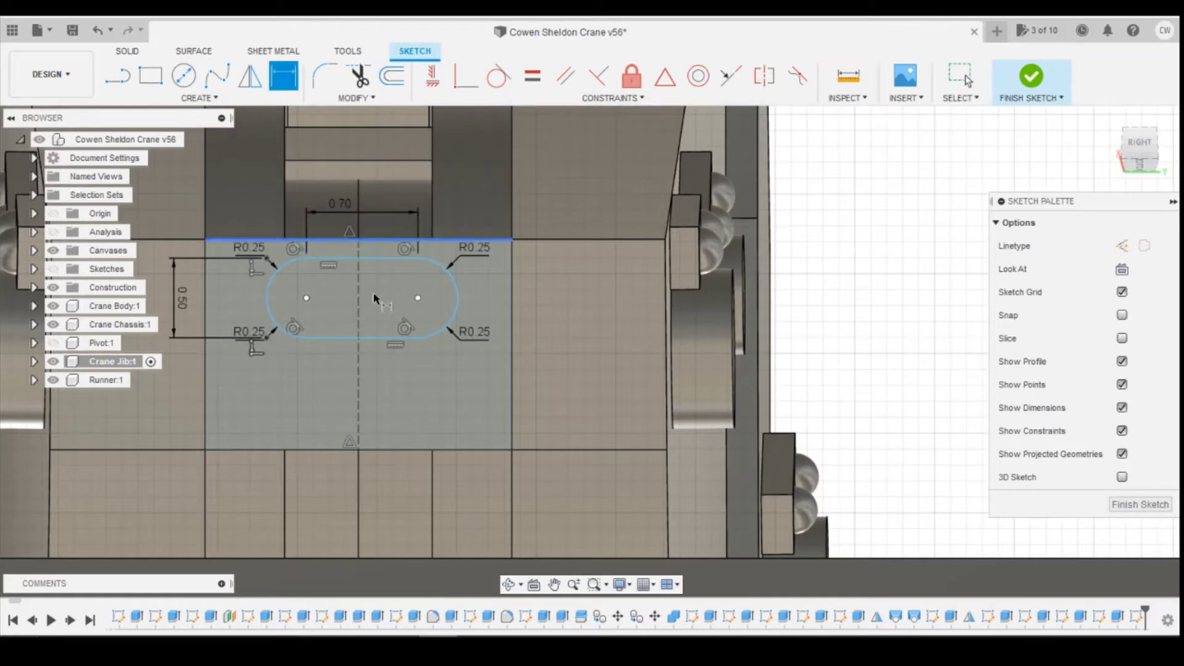
pyautogui.keyDown('shift'); pyautogui.click(306, 258); pyautogui.keyUp('shift')
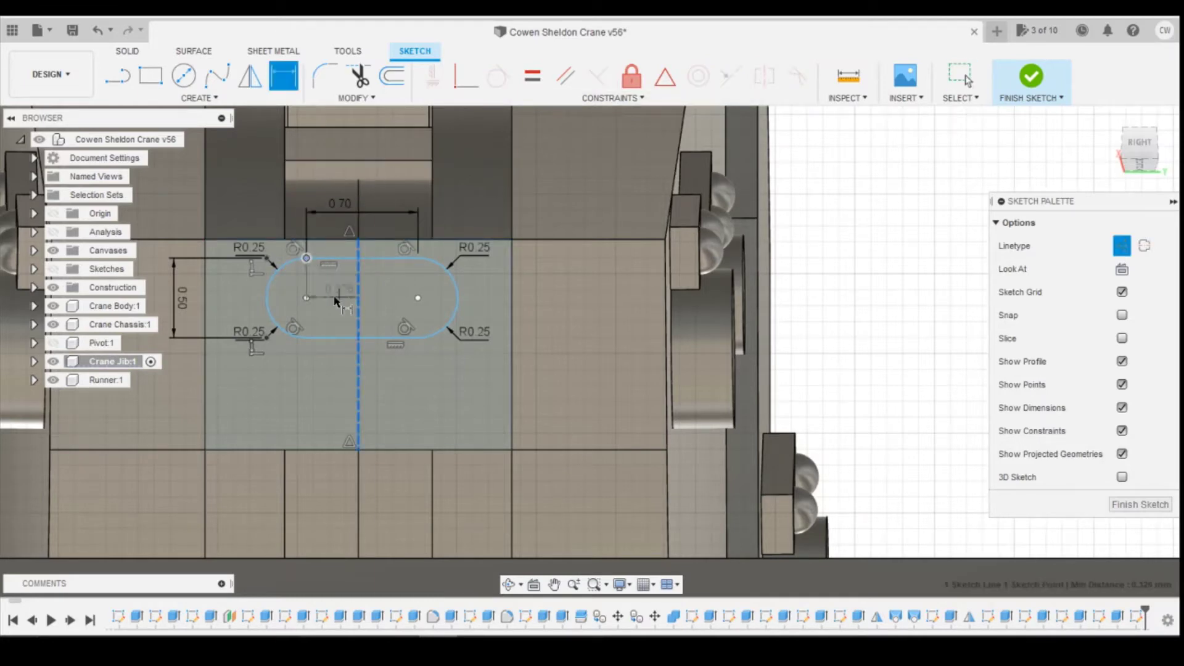
pyautogui.click(537, 322)
pyautogui.write('0')
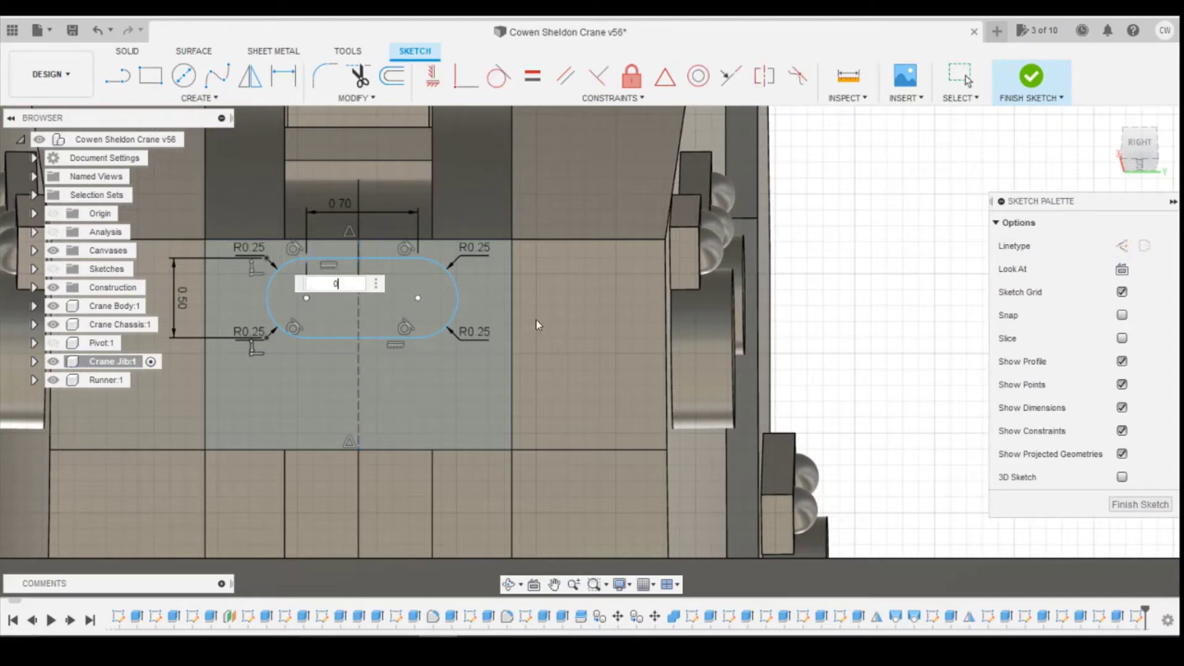
pyautogui.write('.35')
pyautogui.press('Return')
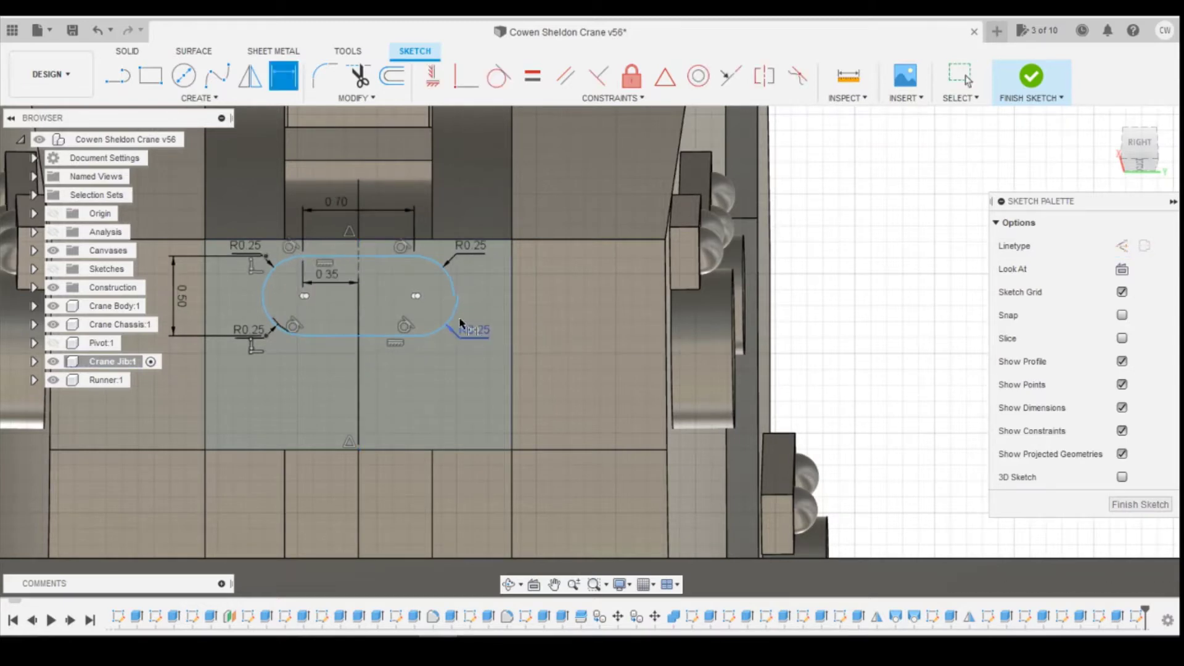
# Step: Dimension the slot's lower straight edge at 0.70 mm, placing the dimension below the slot
pyautogui.scroll(3, 395, 345)
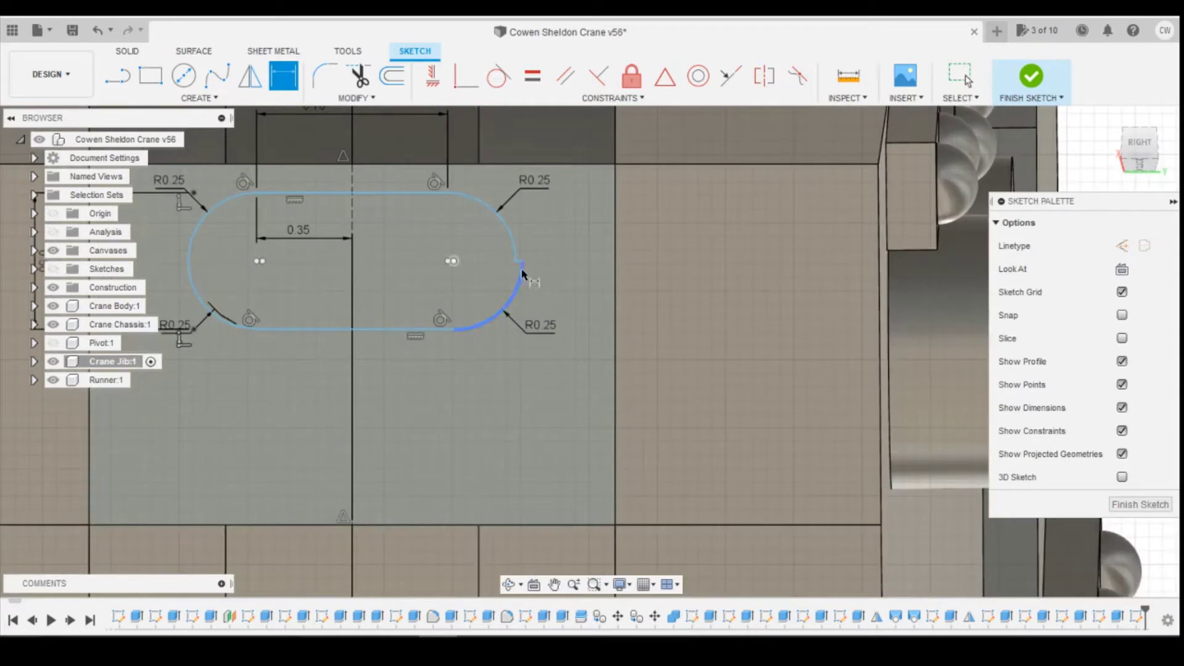
pyautogui.click(378, 328)
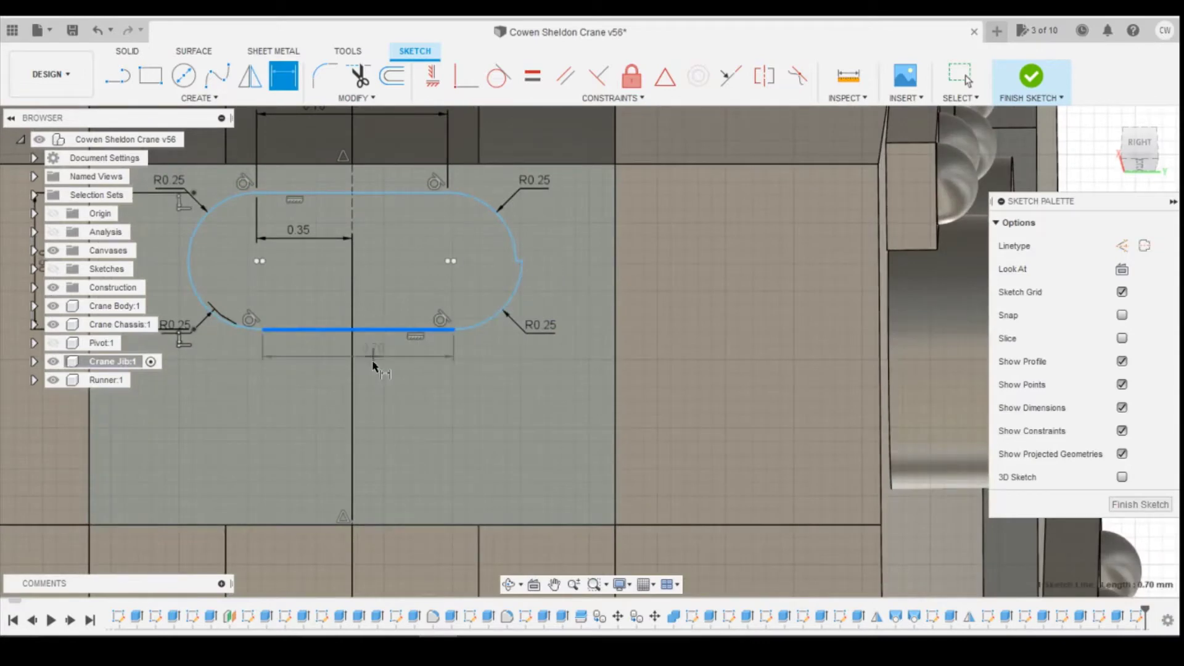
pyautogui.click(471, 383)
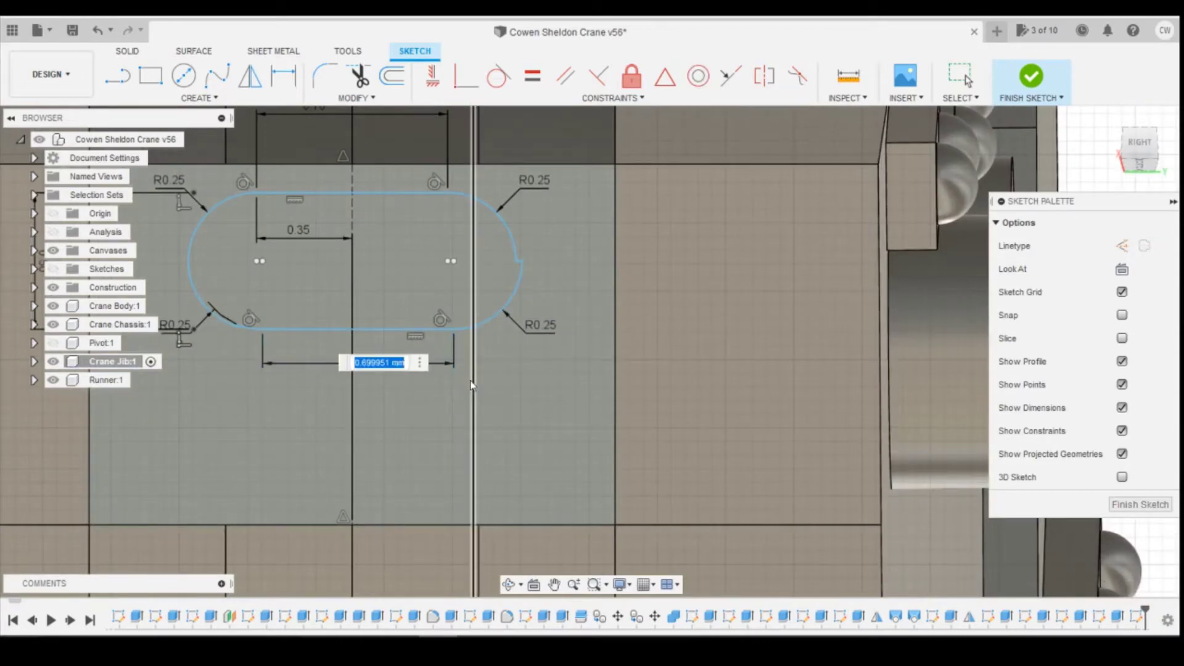
pyautogui.write('0.3')
pyautogui.press('Return')
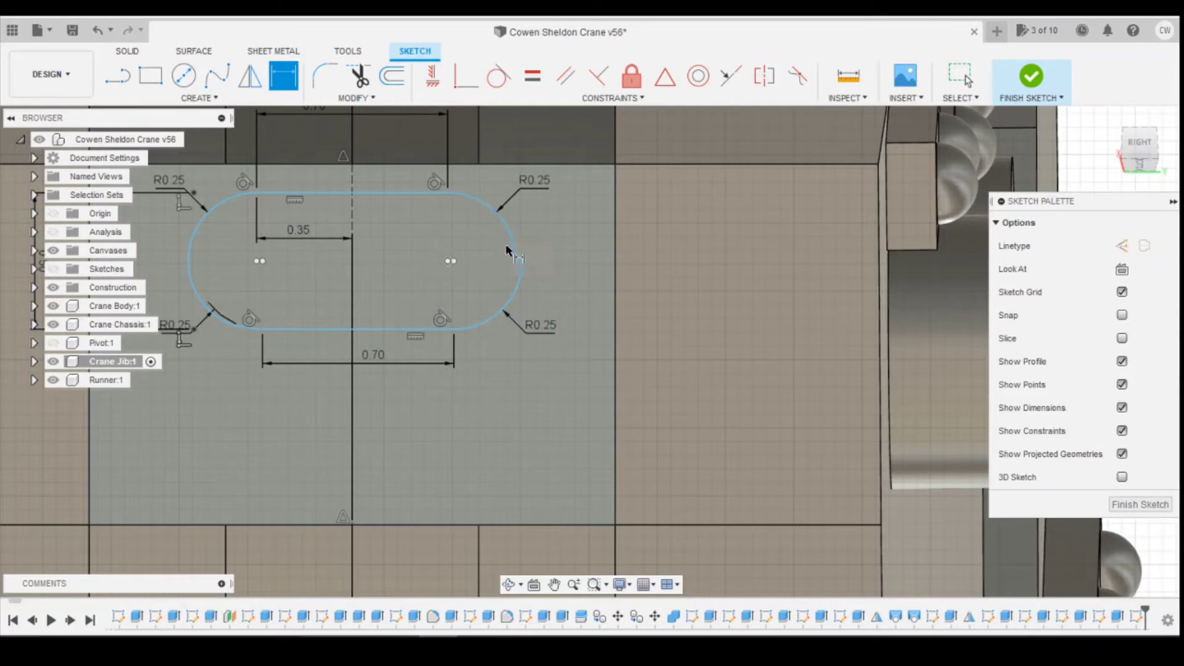
# Step: Dimension the distance from the right end of the slot's lower edge to the centre line and set it to 0.35 mm
pyautogui.click(453, 329)
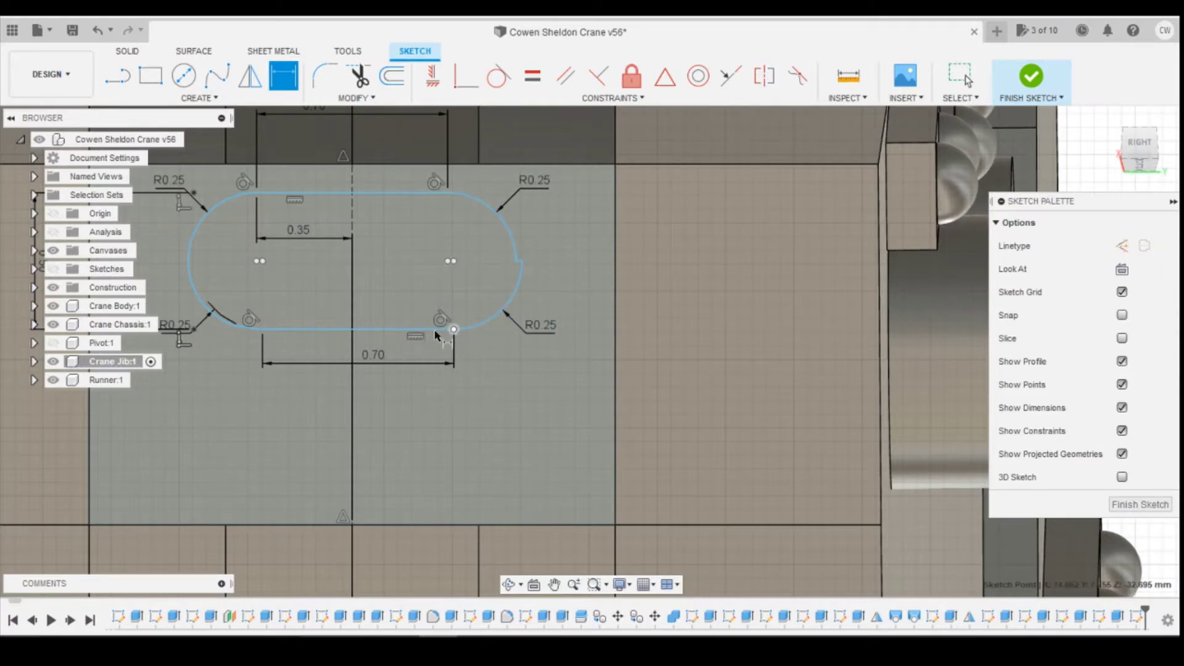
pyautogui.click(351, 348)
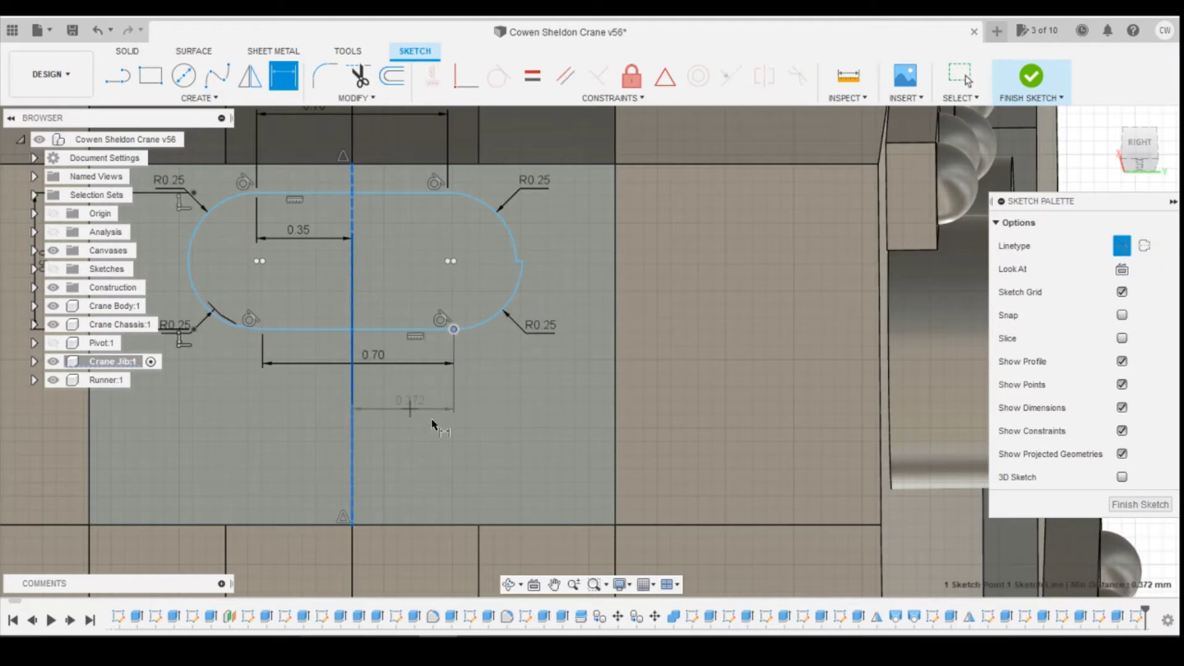
pyautogui.click(476, 417)
pyautogui.write('0.35')
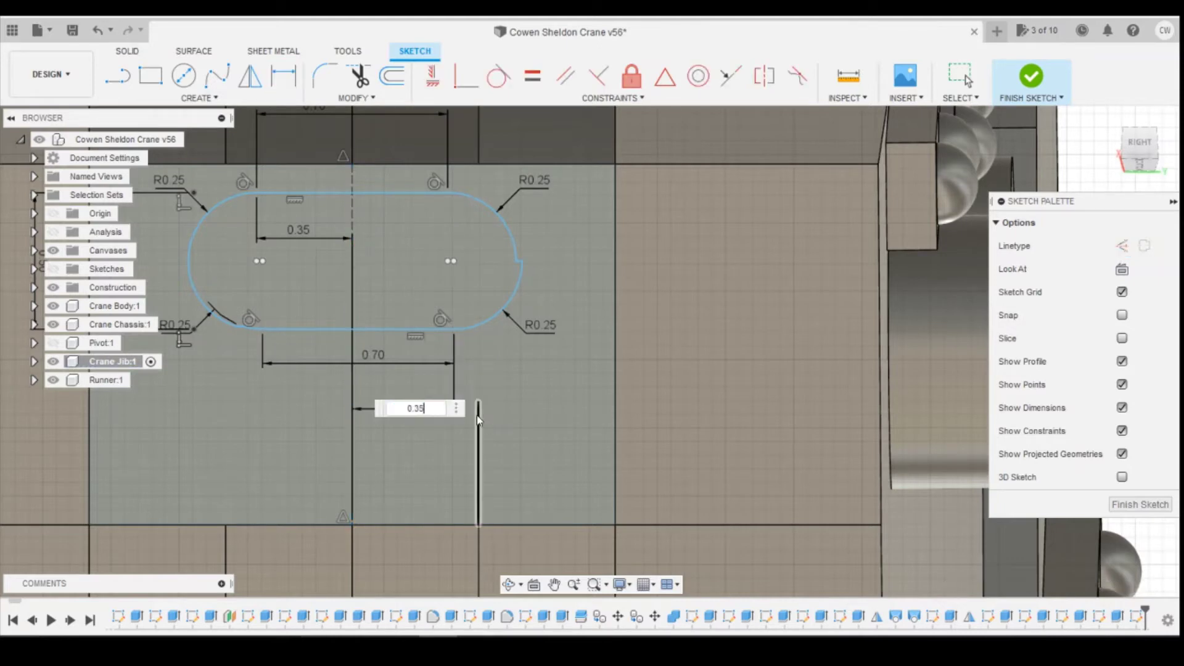
pyautogui.press('Return')
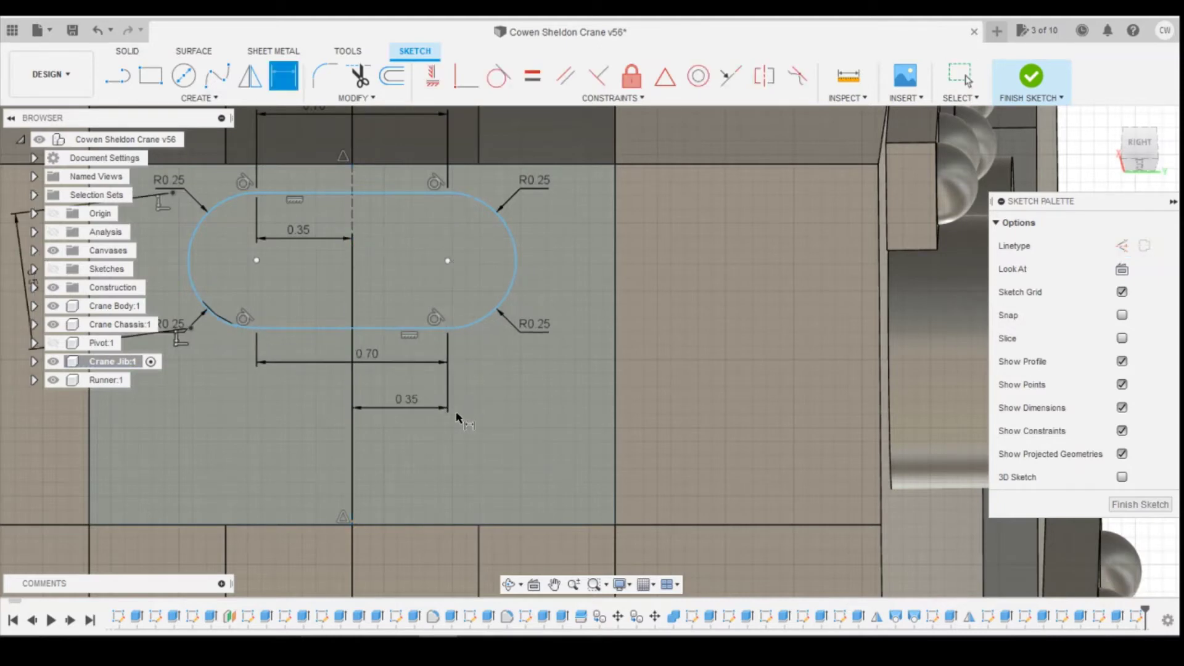
# Step: Delete the radius dimension at the slot's lower-left corner
pyautogui.scroll(2, 423, 342)
pyautogui.scroll(-2, 598, 370)
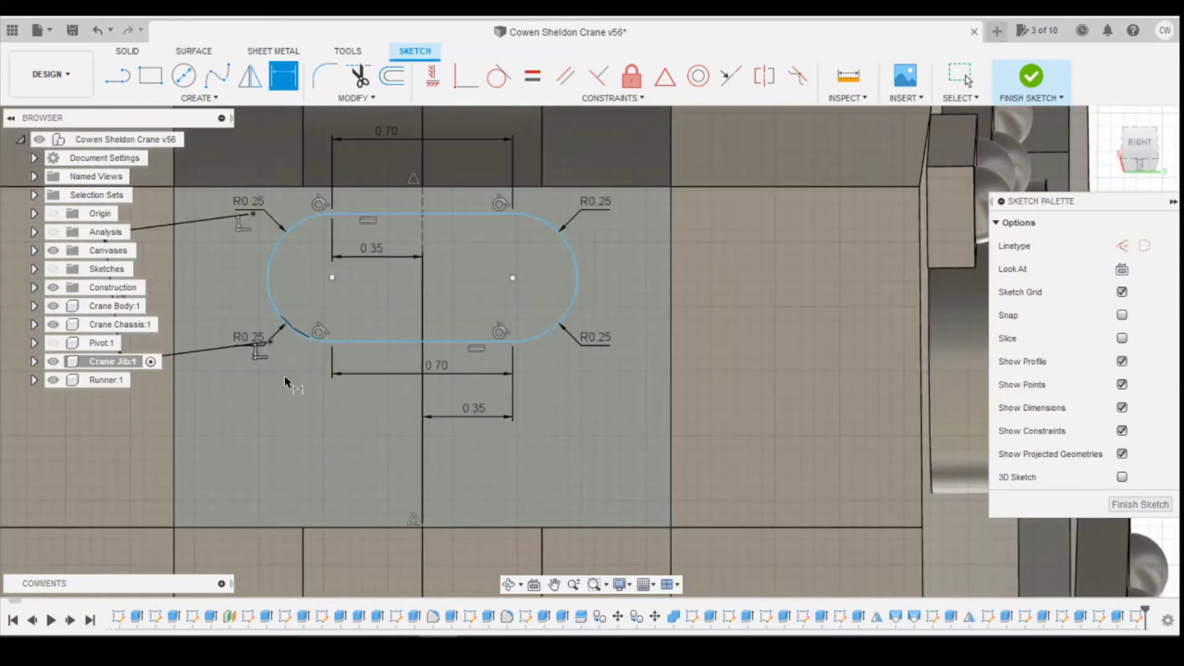
pyautogui.scroll(4, 285, 378)
pyautogui.scroll(3, 281, 327)
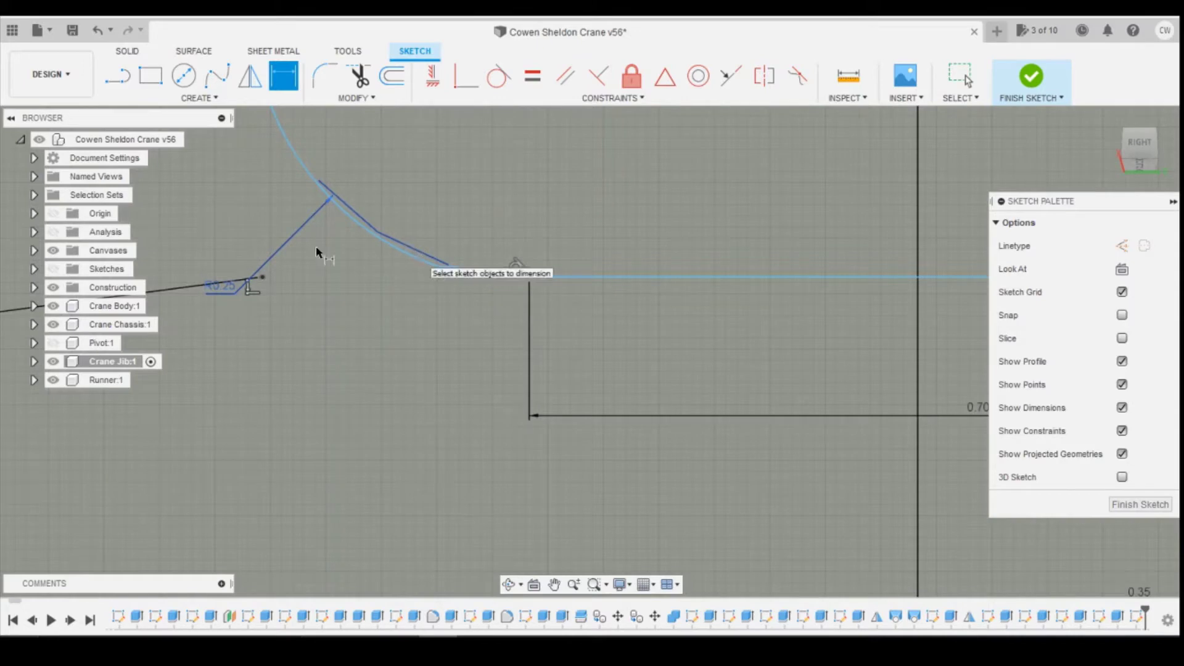
pyautogui.press('Escape')
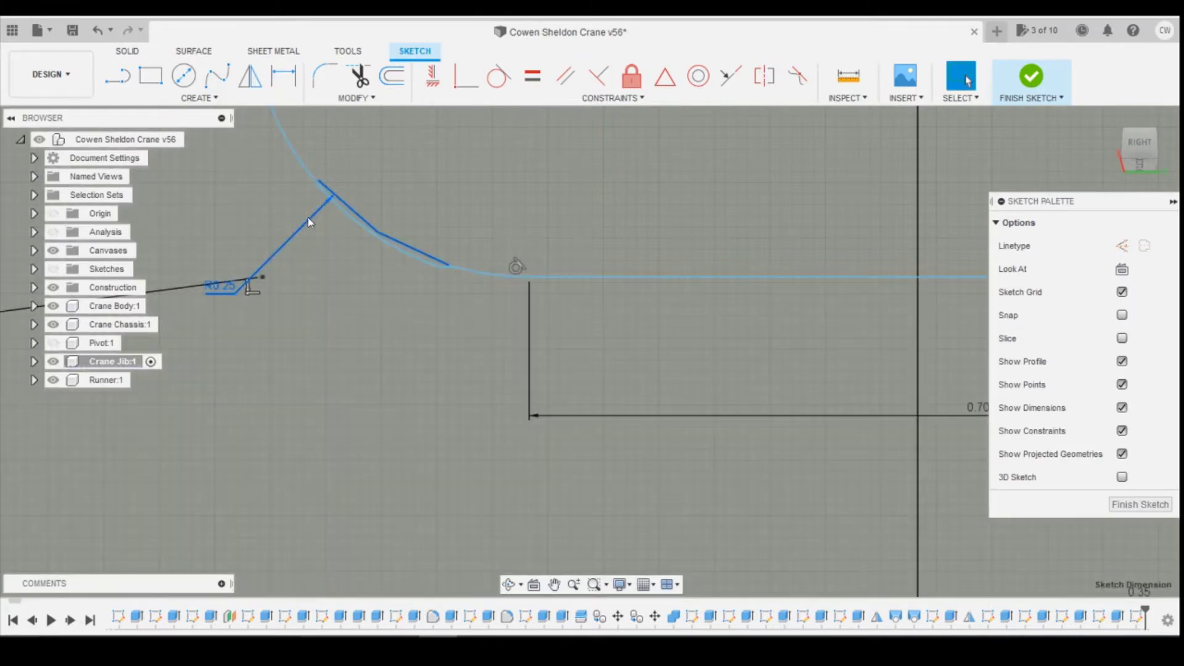
pyautogui.scroll(-4, 490, 289)
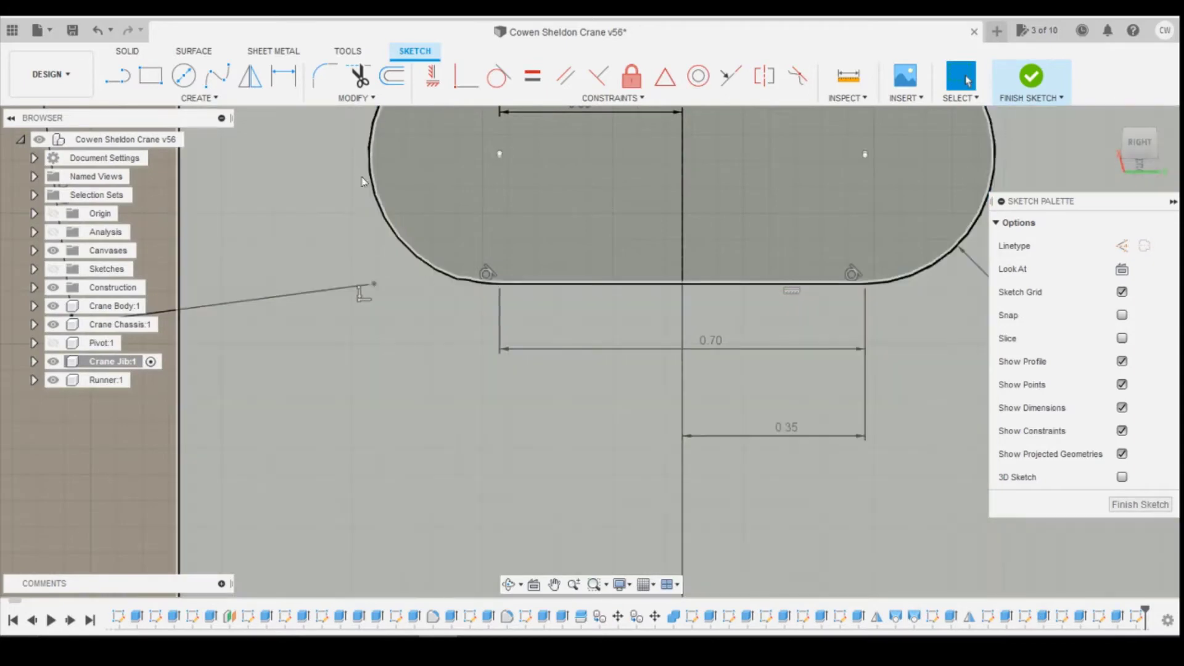
# Step: Delete the arcs that form the slot's left end
pyautogui.scroll(-1, 487, 246)
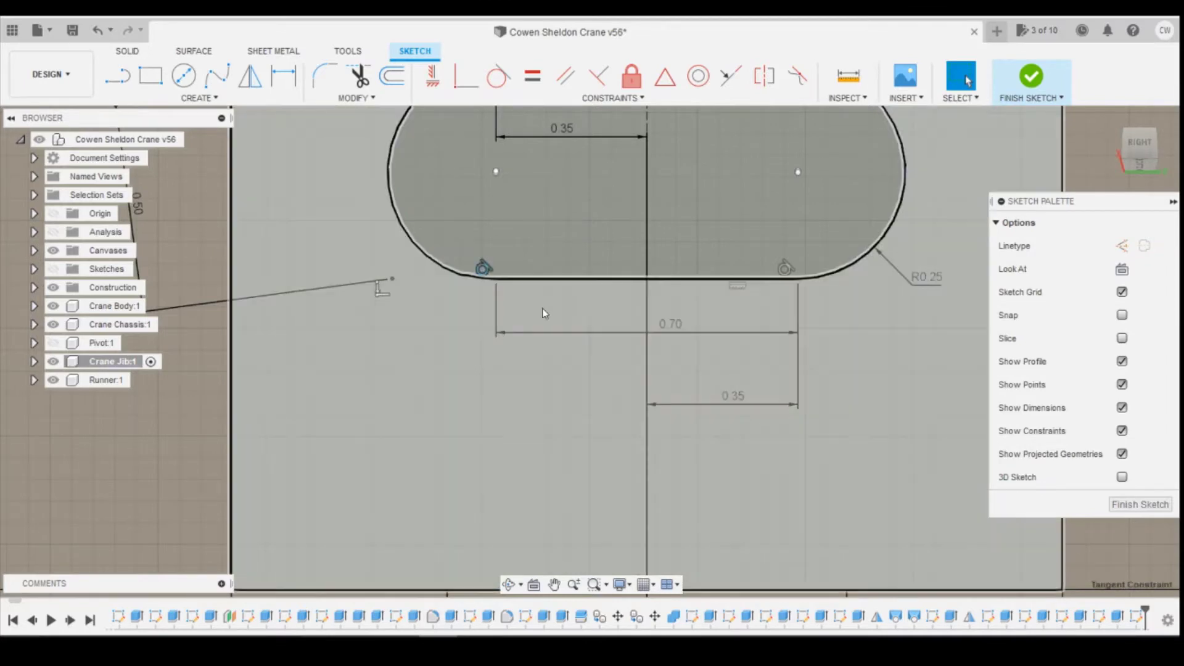
pyautogui.scroll(-1, 484, 272)
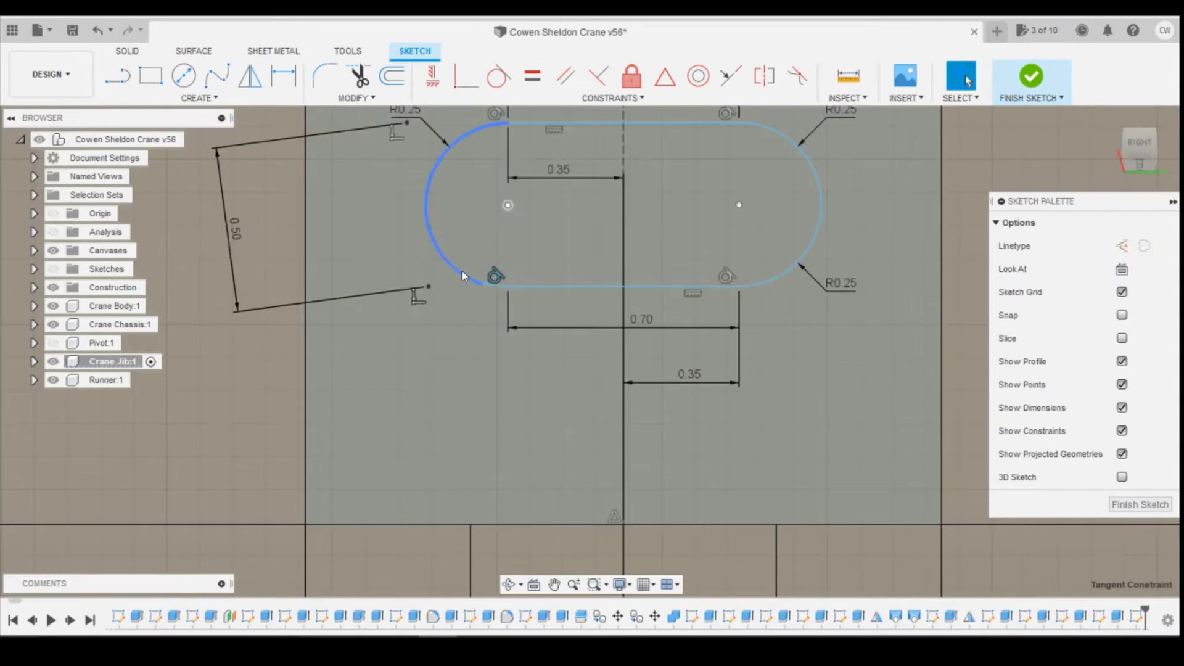
pyautogui.click(464, 275)
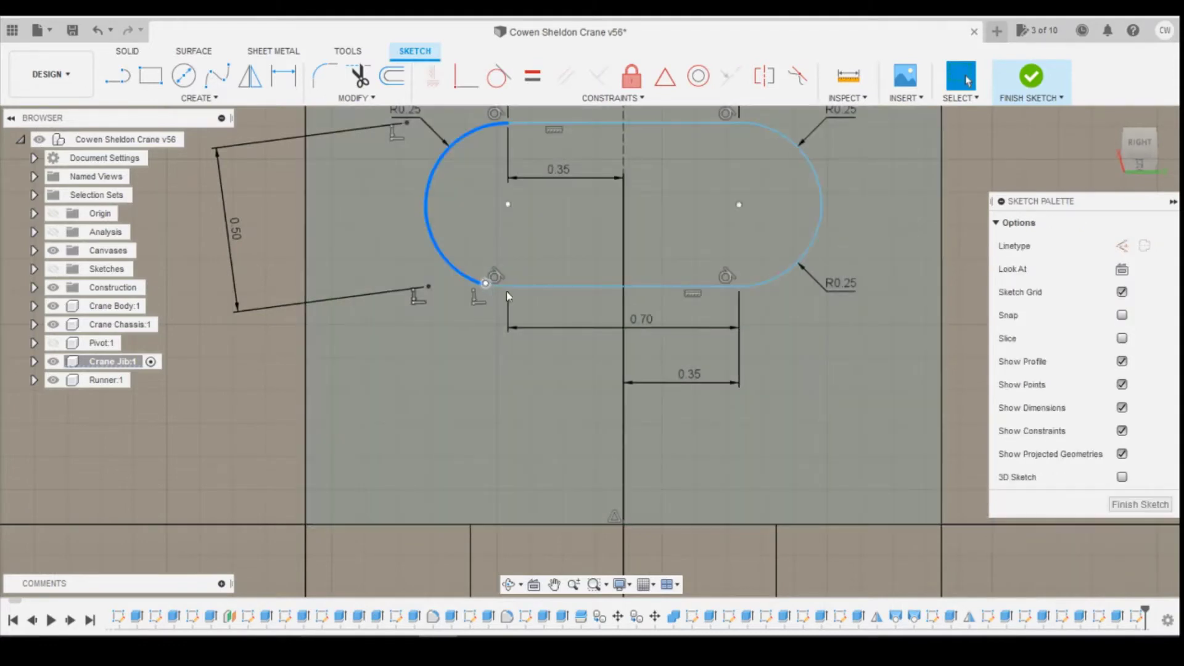
pyautogui.press('Delete')
pyautogui.press('Delete')
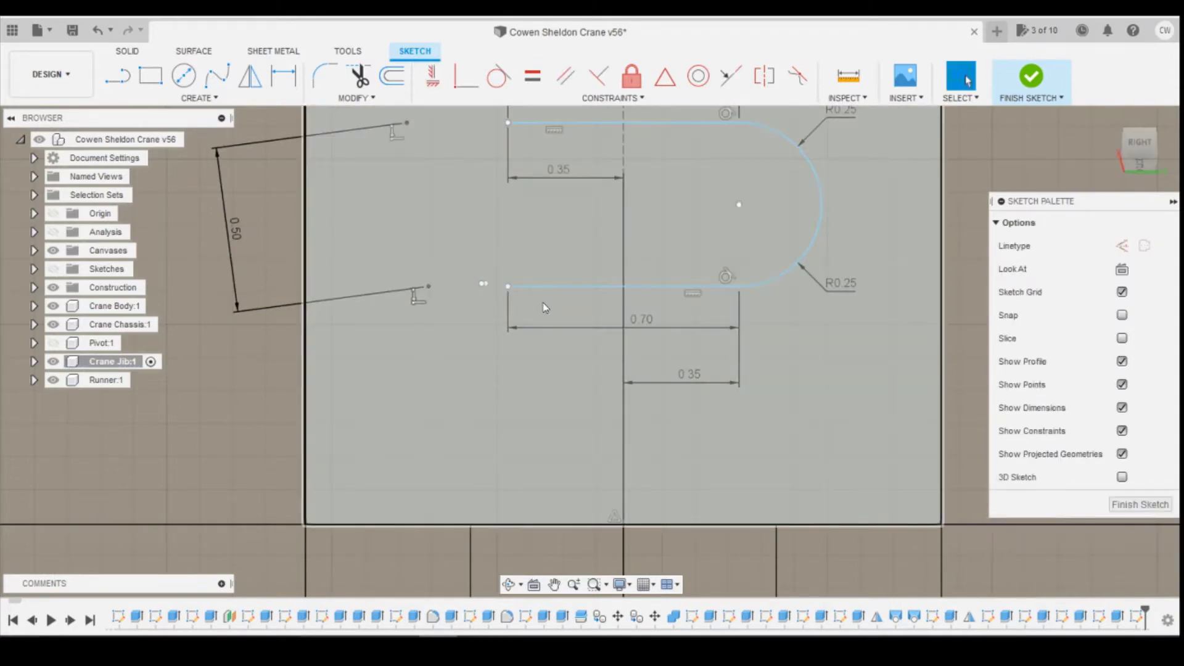
# Step: Delete the tiny leftover line segment beside the left end of the slot's lower edge
pyautogui.scroll(5, 479, 286)
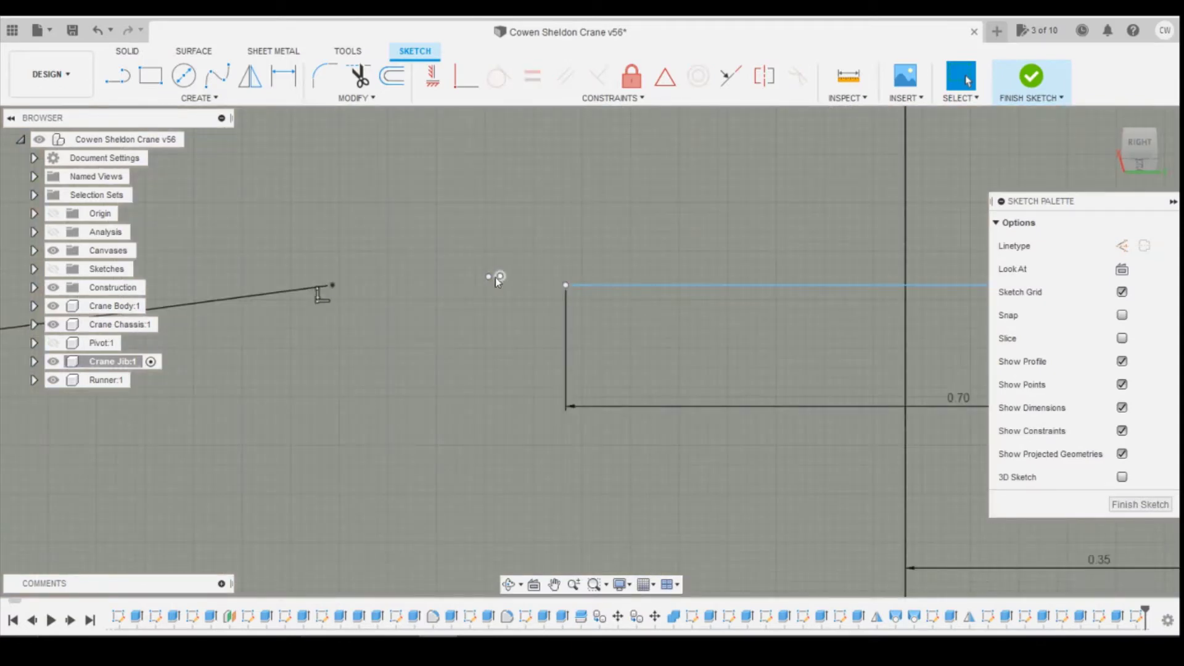
pyautogui.scroll(1, 496, 280)
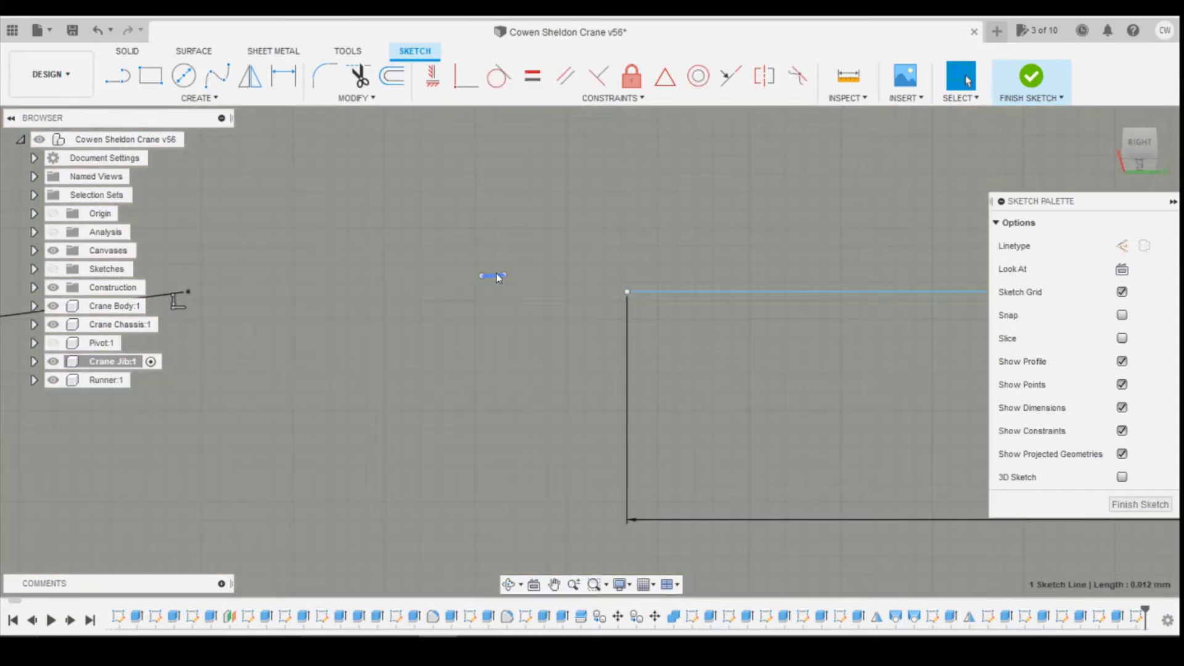
pyautogui.scroll(-1, 535, 317)
pyautogui.scroll(-5, 534, 316)
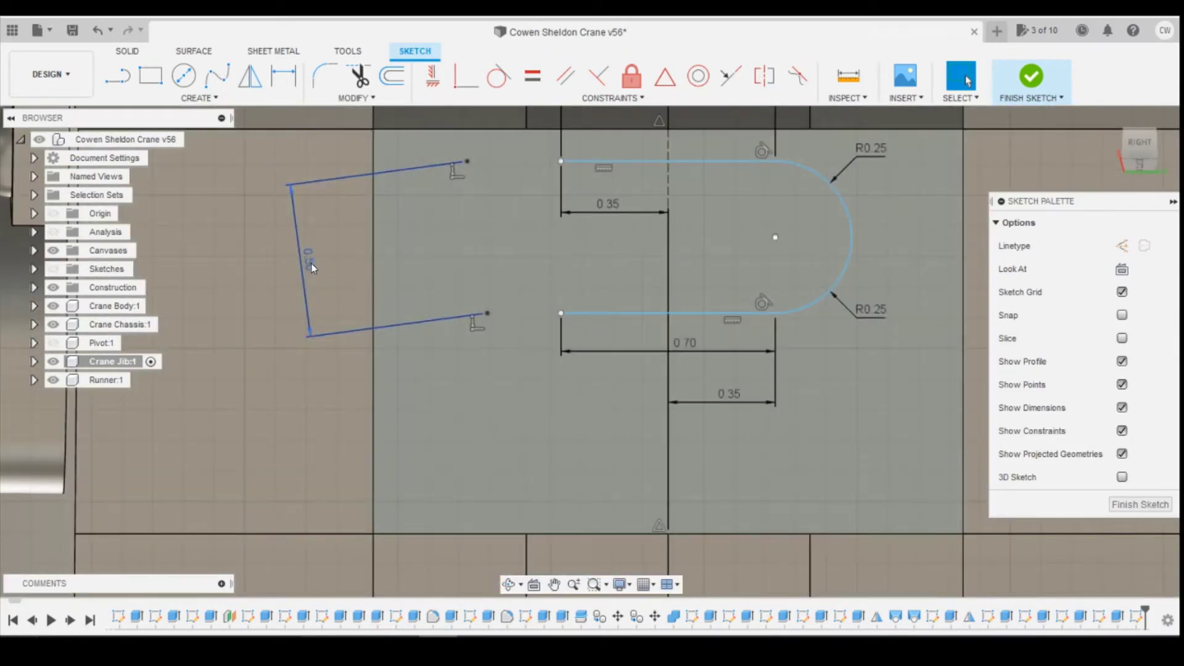
# Step: Delete the slanted 0.50 mm height dimension and the leftover upper point at the slot's open left end
pyautogui.click(312, 268)
pyautogui.press('Delete')
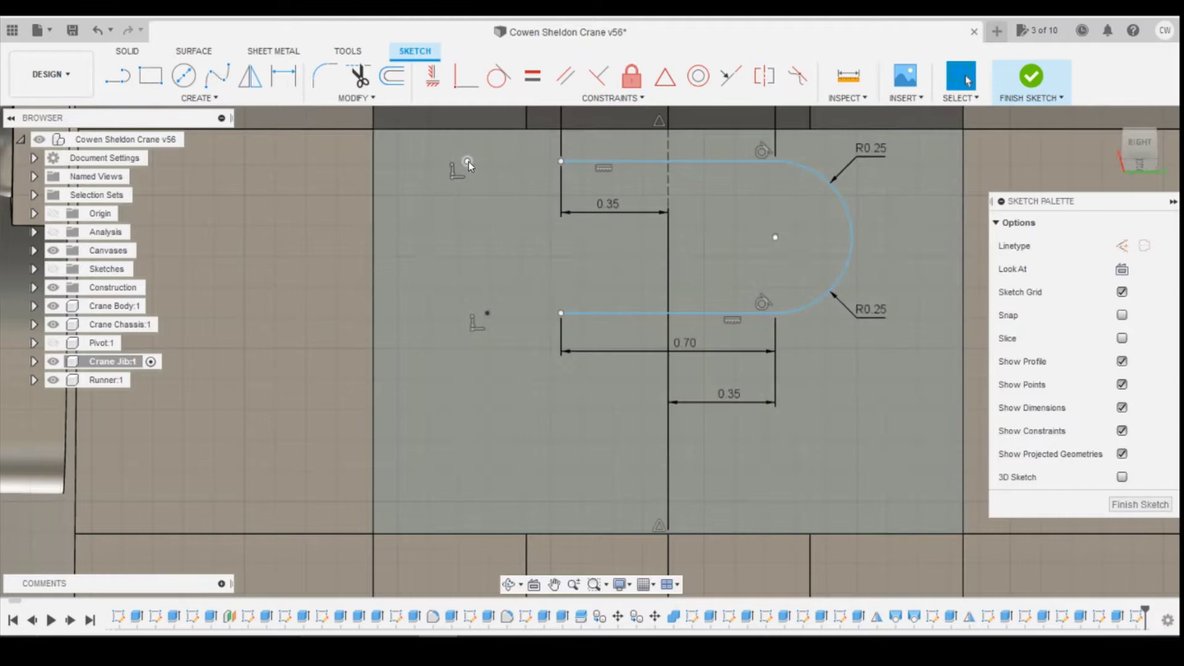
pyautogui.click(467, 161)
pyautogui.press('Delete')
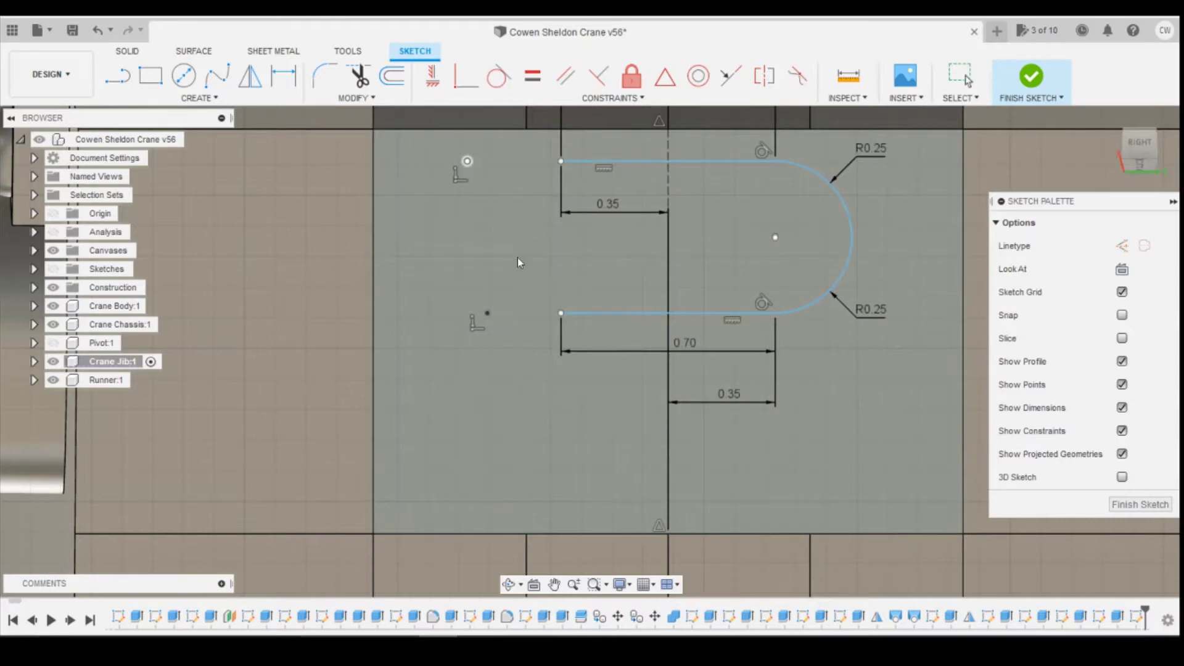
# Step: Delete the leftover lower point and close the slot's left end with a tangent arc joining the two horizontal lines
pyautogui.click(487, 313)
pyautogui.press('Delete')
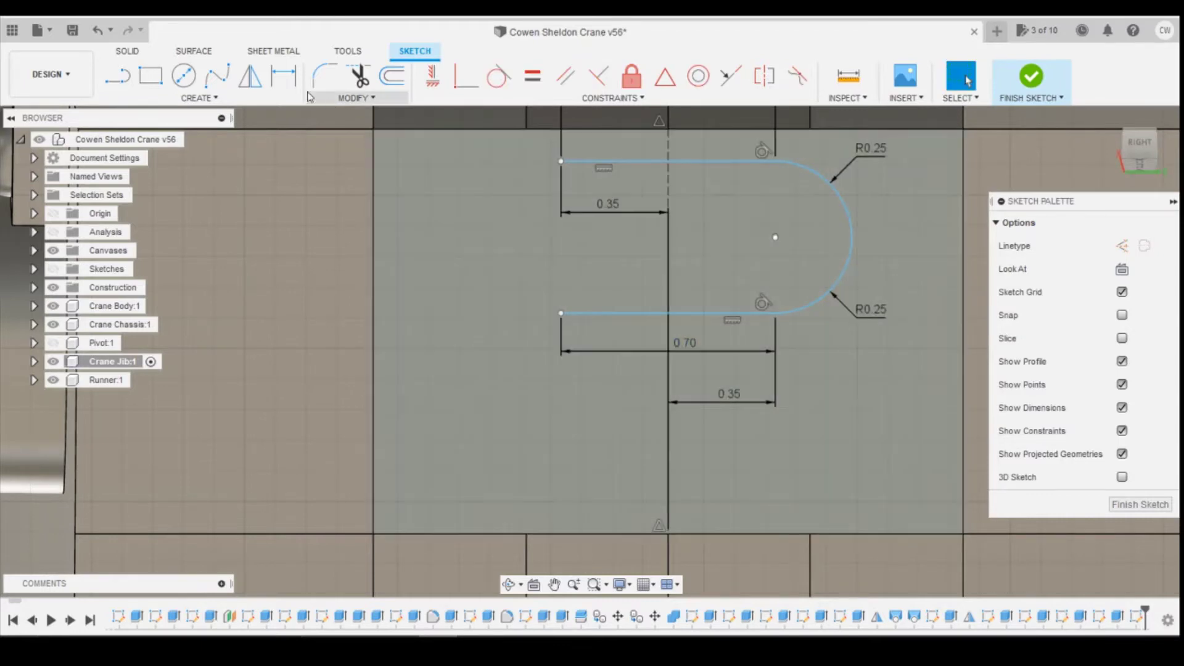
pyautogui.click(180, 102)
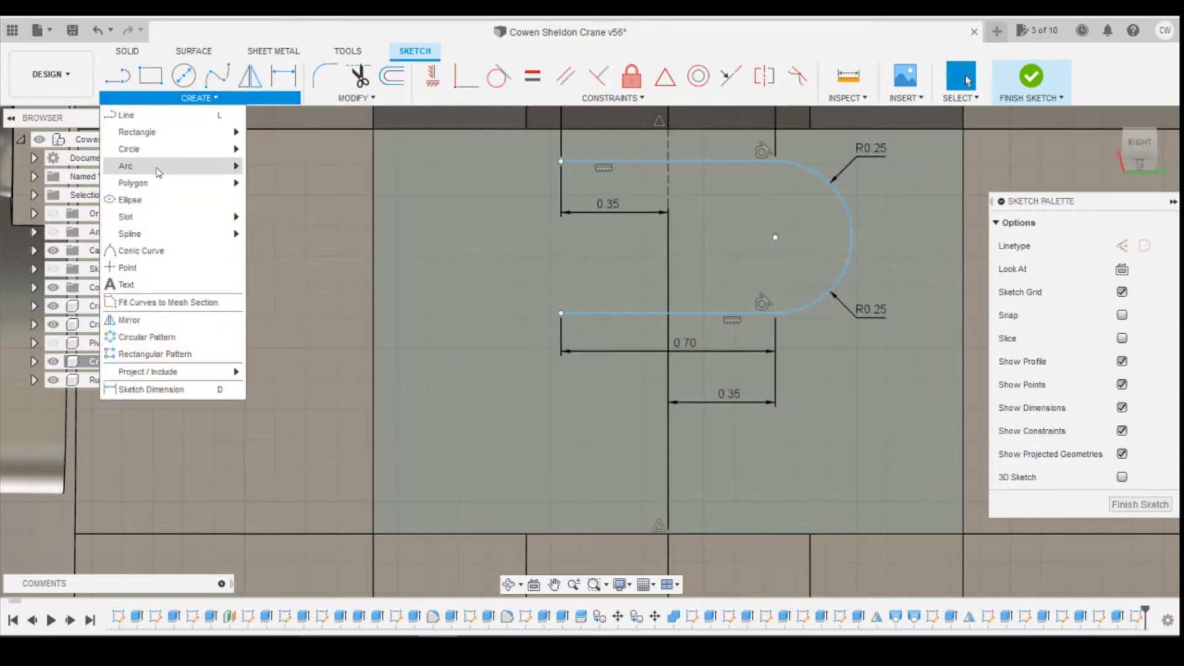
pyautogui.moveTo(222, 173)
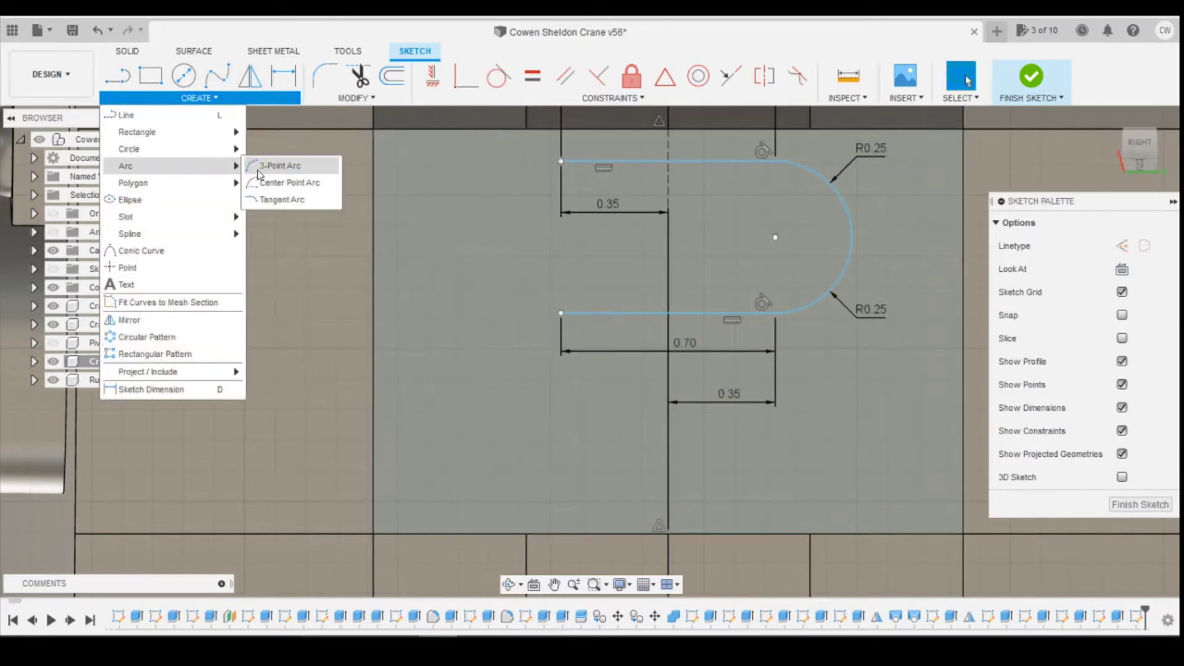
pyautogui.click(274, 199)
pyautogui.click(561, 162)
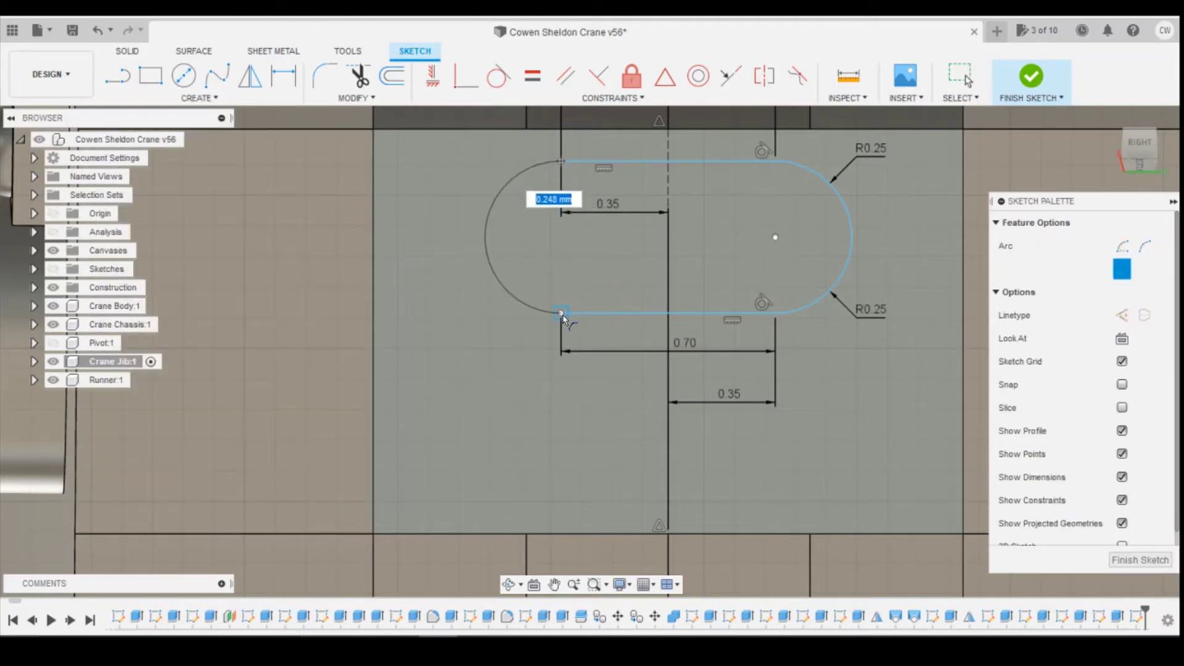
pyautogui.click(561, 313)
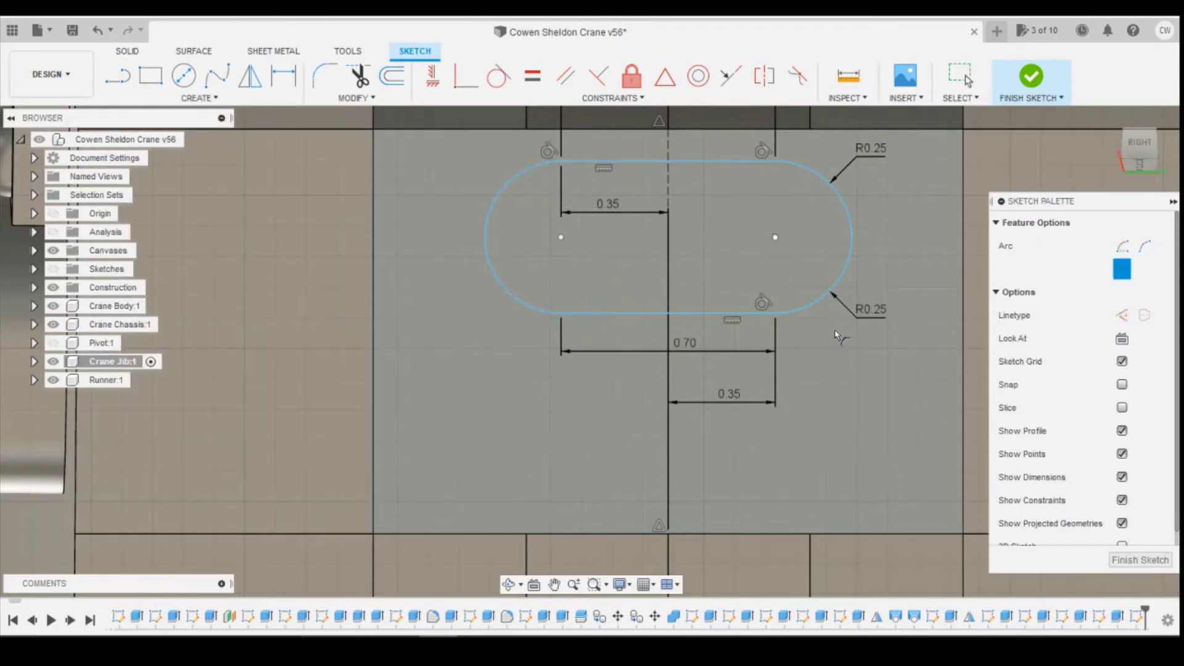
pyautogui.press('Escape')
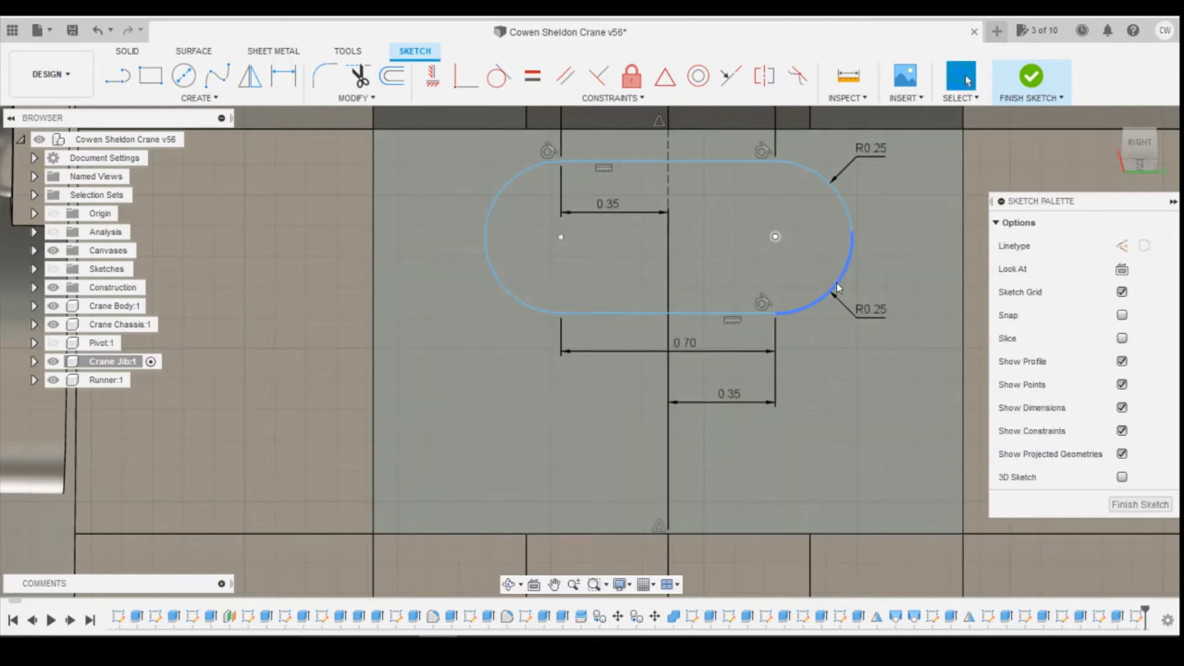
# Step: Delete the two R0.25 arcs that form the slot's right end
pyautogui.click(837, 287)
pyautogui.press('Delete')
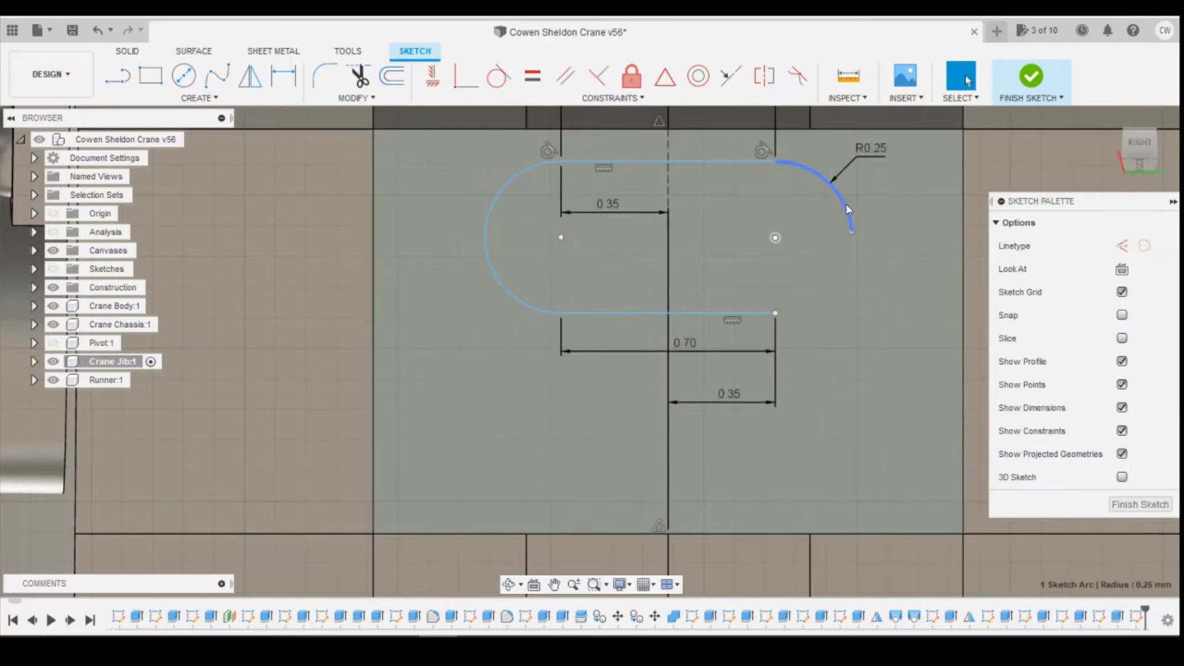
pyautogui.click(838, 210)
pyautogui.press('Delete')
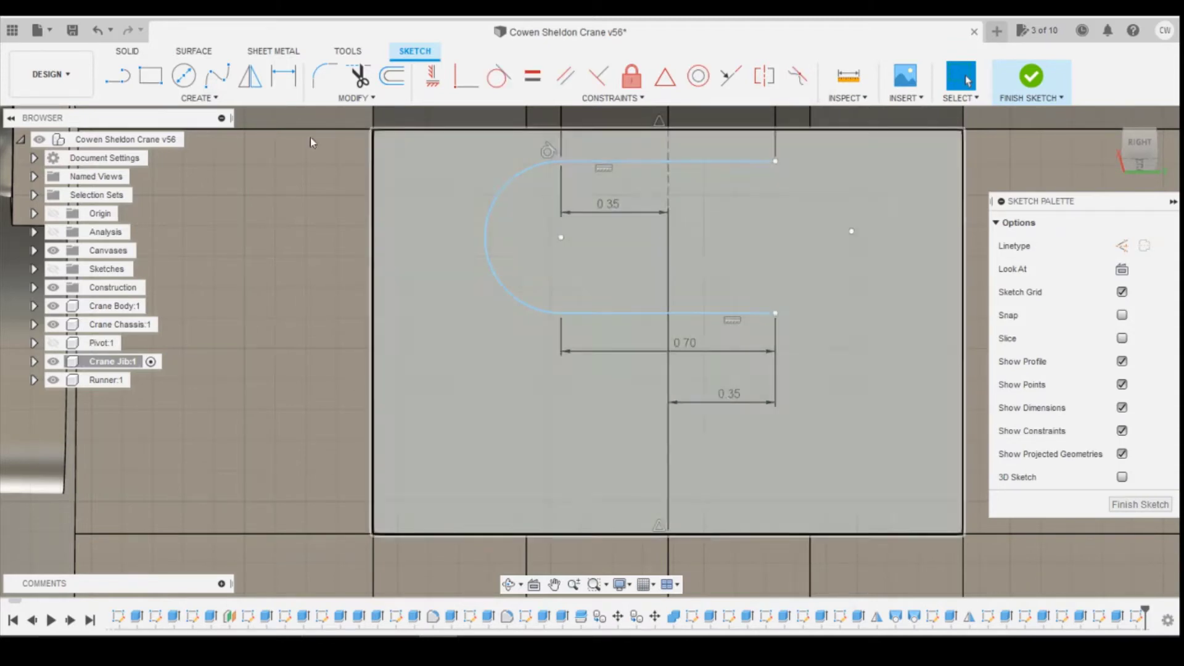
# Step: Close the slot's right end with a tangent arc from the upper line's endpoint to the lower line's endpoint
pyautogui.click(199, 97)
pyautogui.moveTo(228, 167)
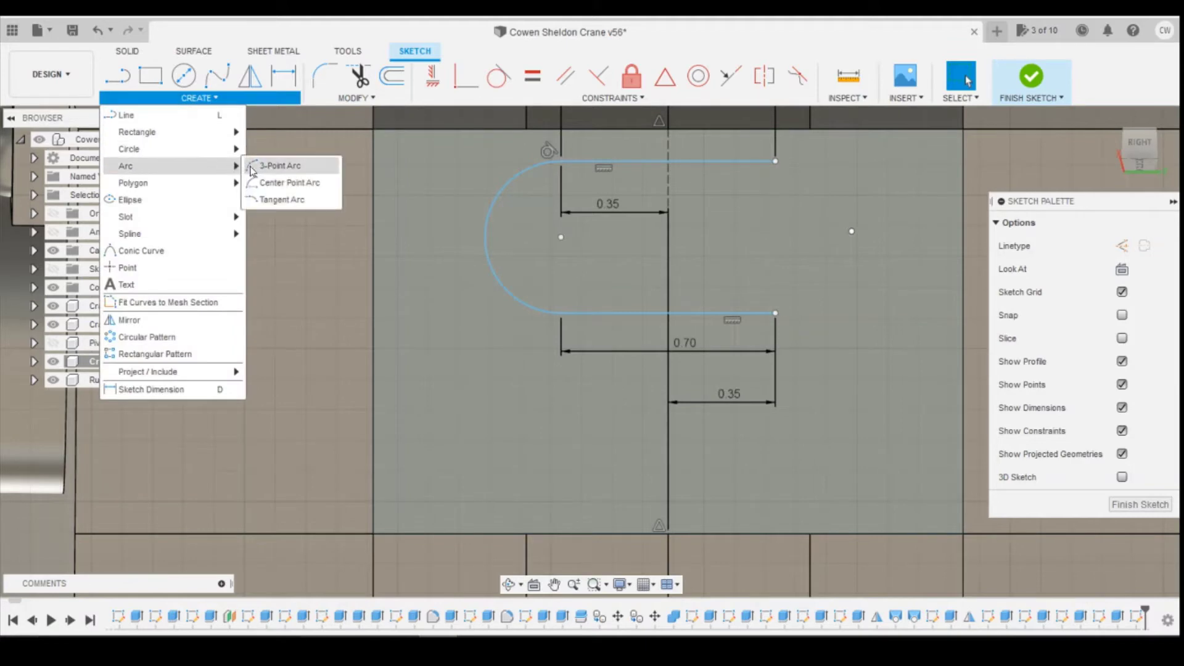
pyautogui.click(274, 199)
pyautogui.click(775, 162)
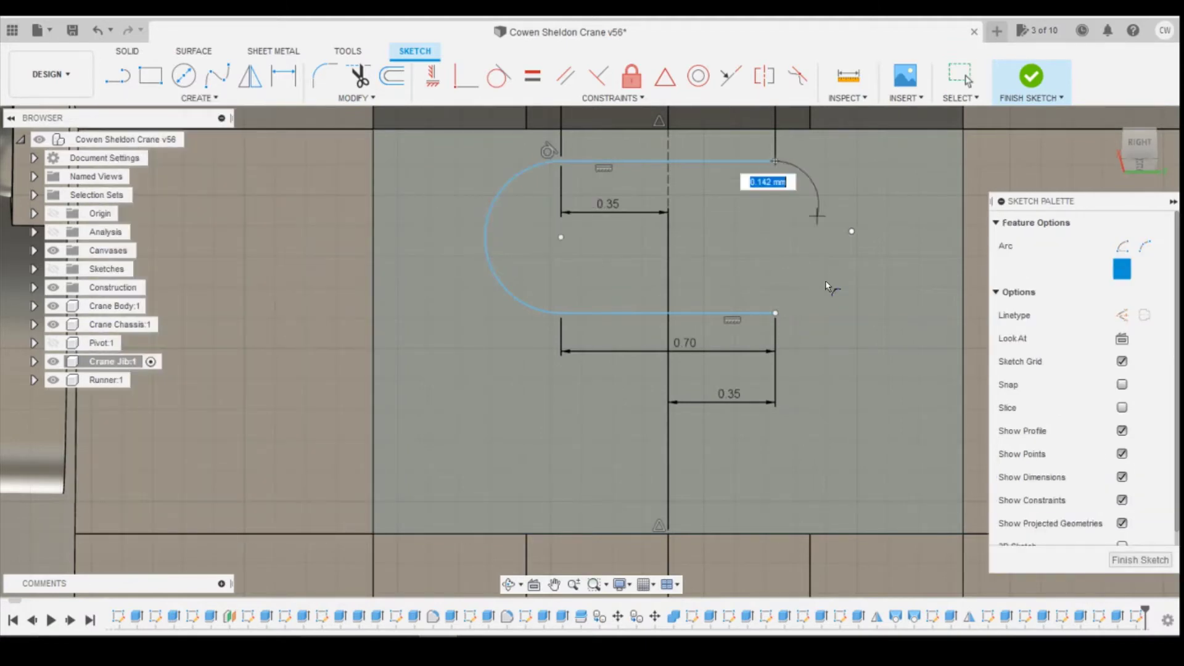
pyautogui.click(774, 314)
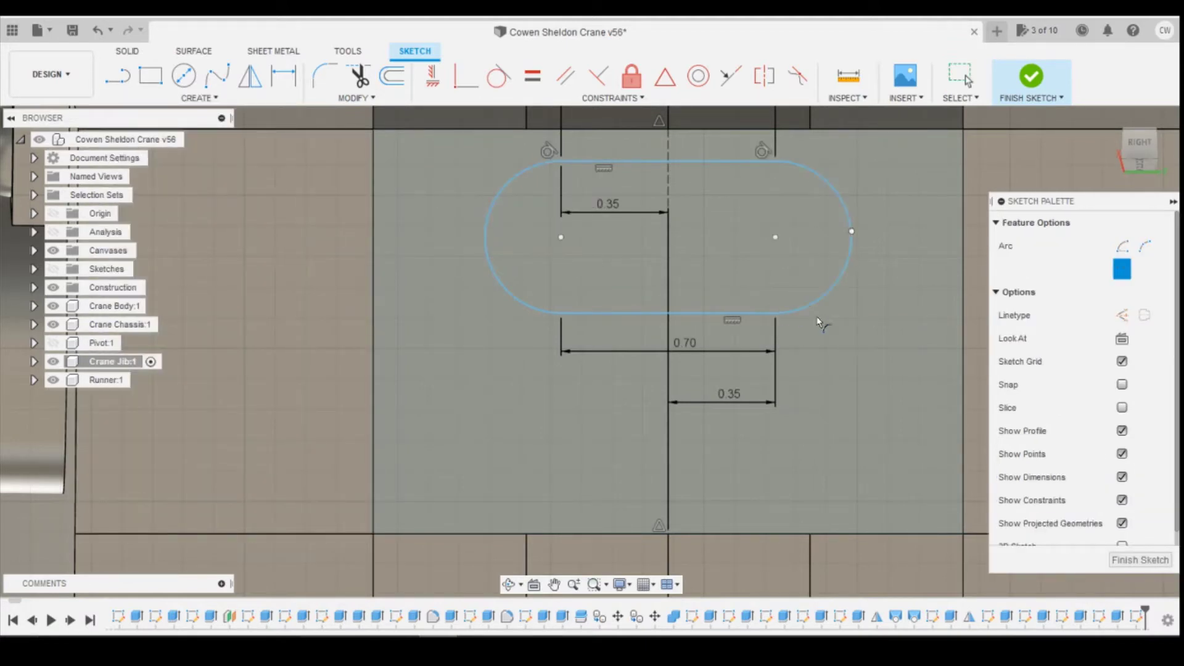
pyautogui.press('Escape')
# Step: Extrude the slot profile 0.40 mm outward from the jib tip's end plate with the Join operation
pyautogui.scroll(3, 690, 281)
pyautogui.scroll(-3, 687, 271)
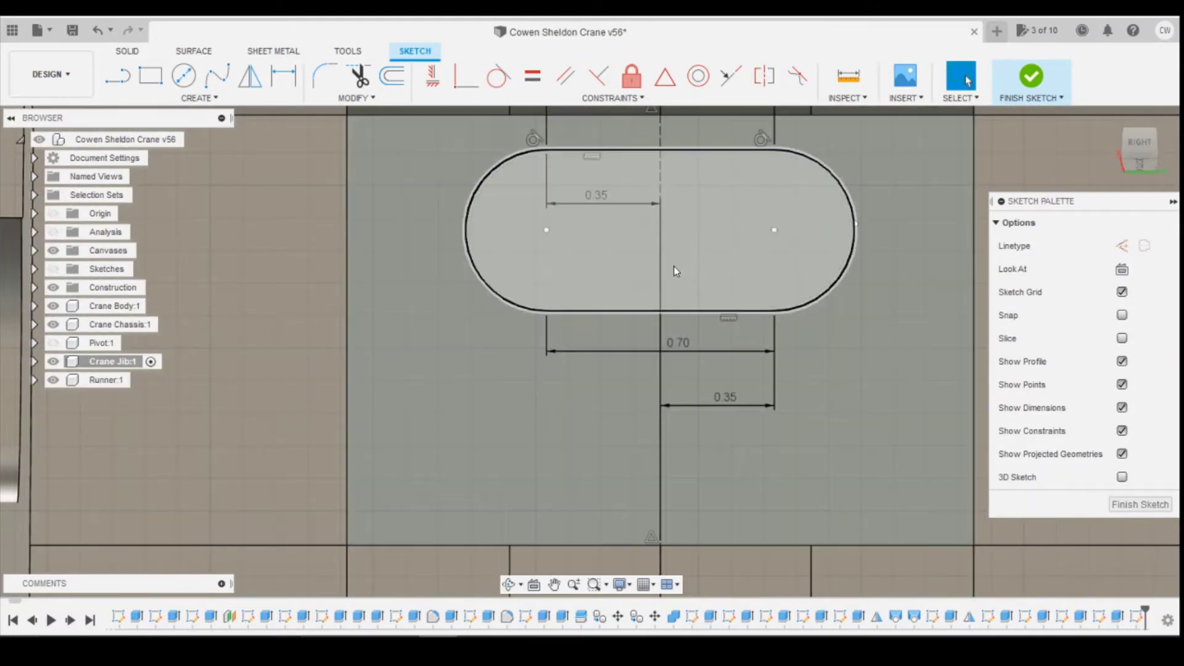
pyautogui.scroll(-3, 694, 343)
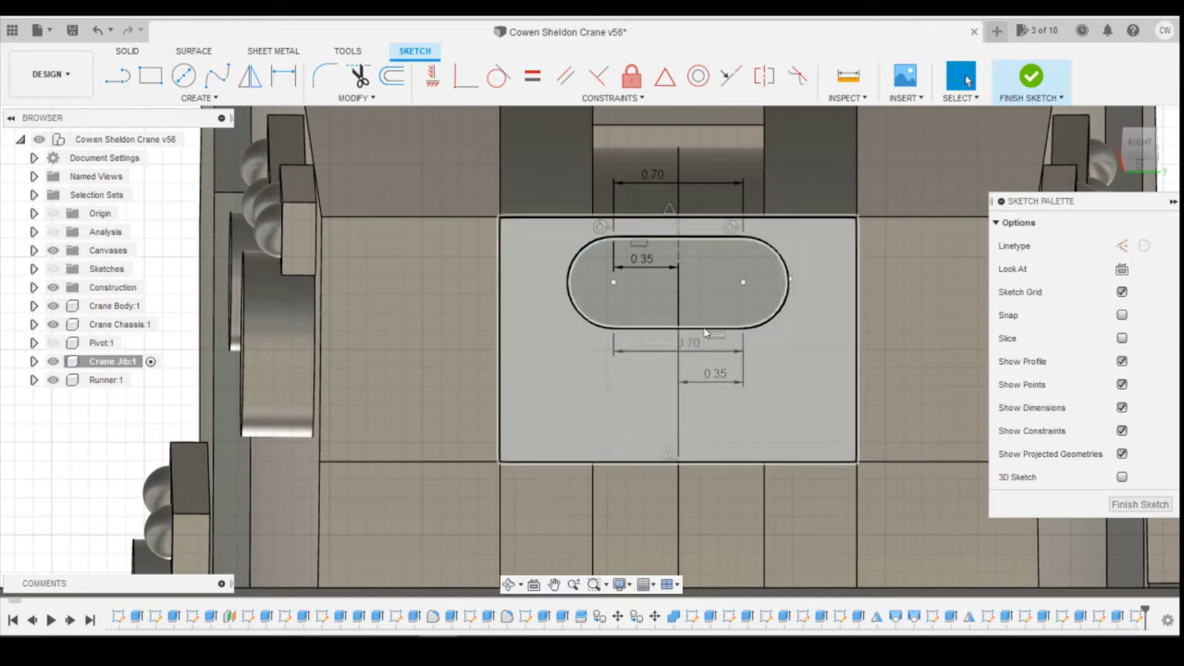
pyautogui.click(699, 281)
pyautogui.rightClick(697, 278)
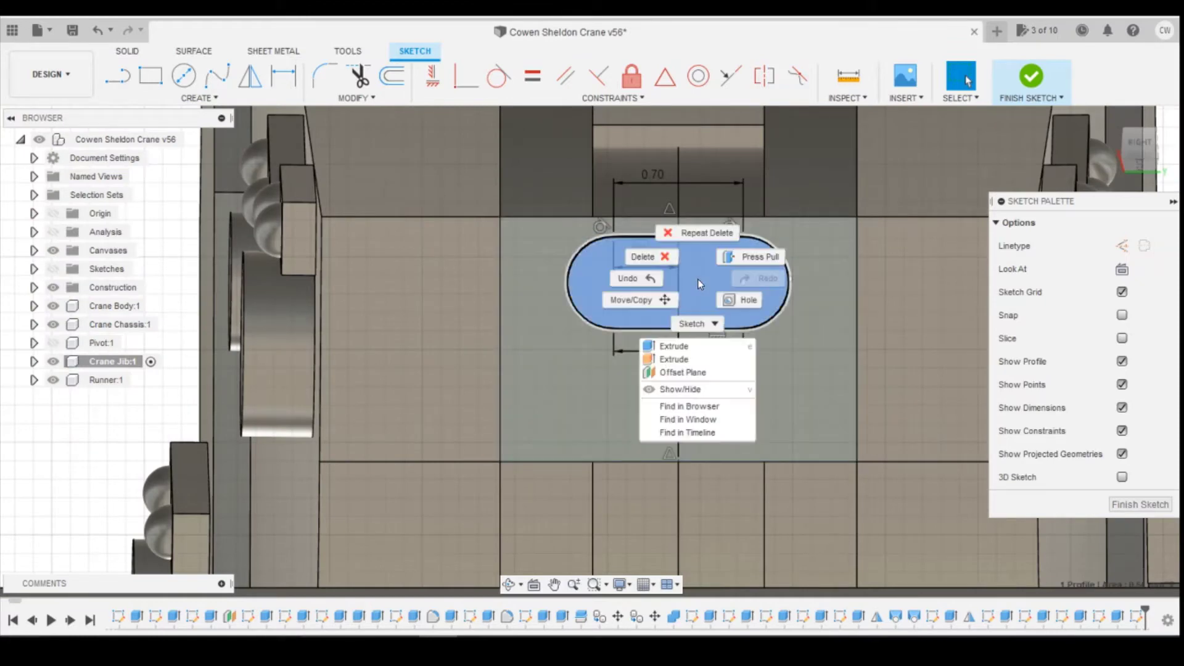
pyautogui.click(692, 347)
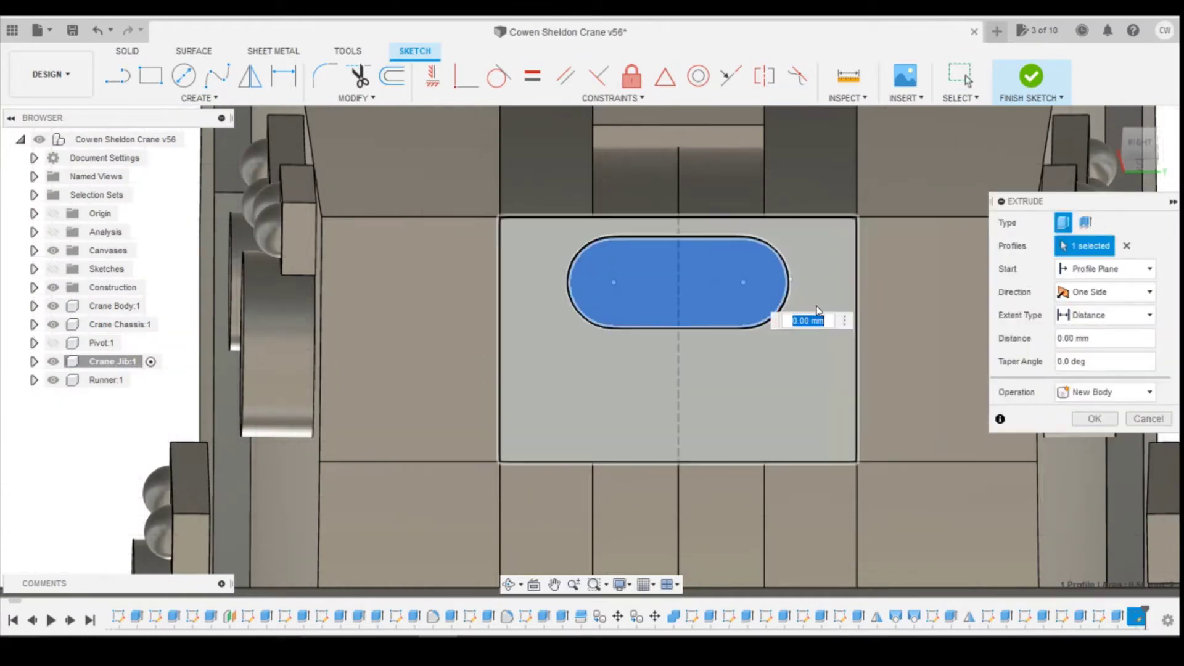
pyautogui.click(1143, 161)
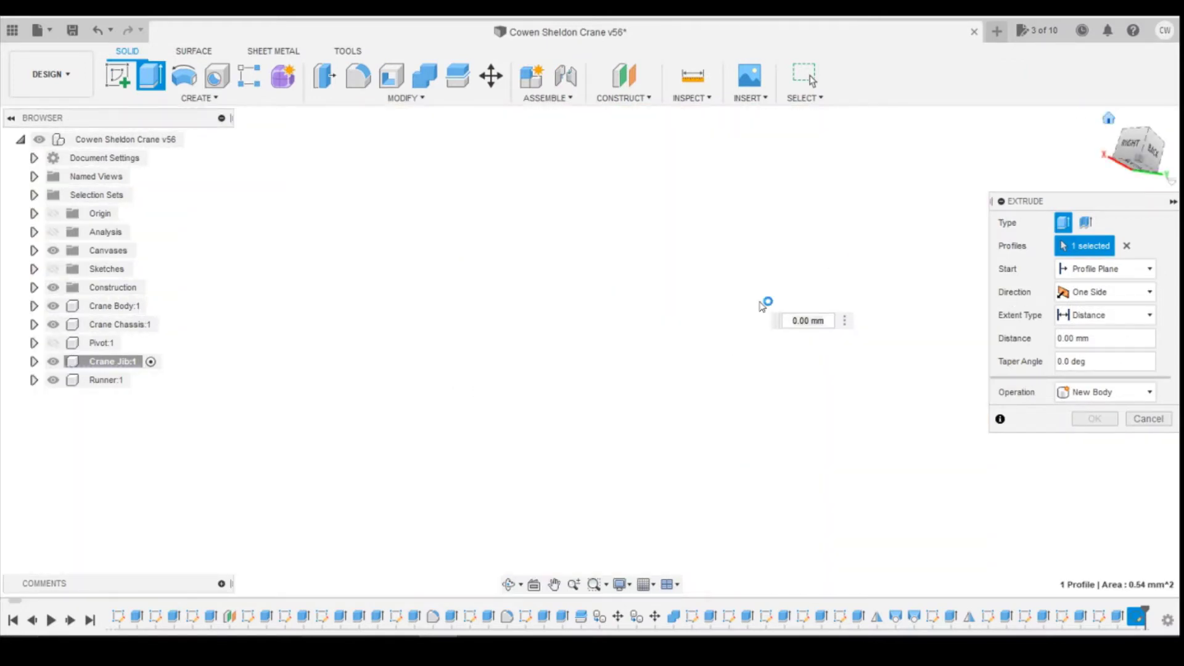
pyautogui.scroll(10, 832, 487)
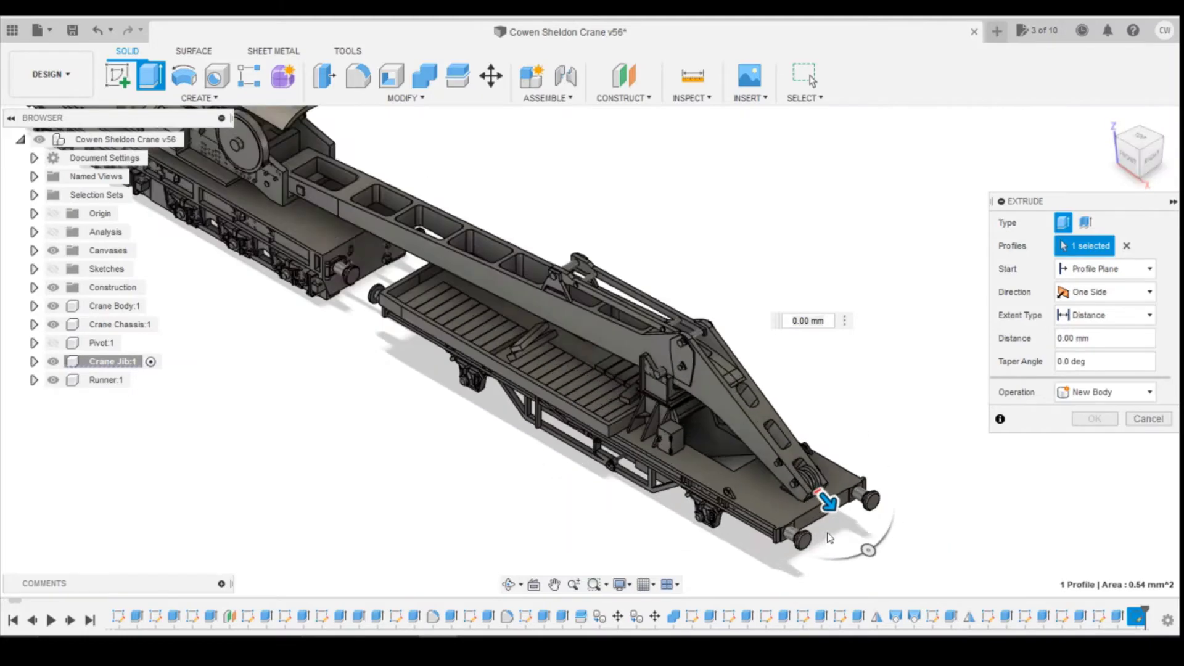
pyautogui.scroll(5, 831, 472)
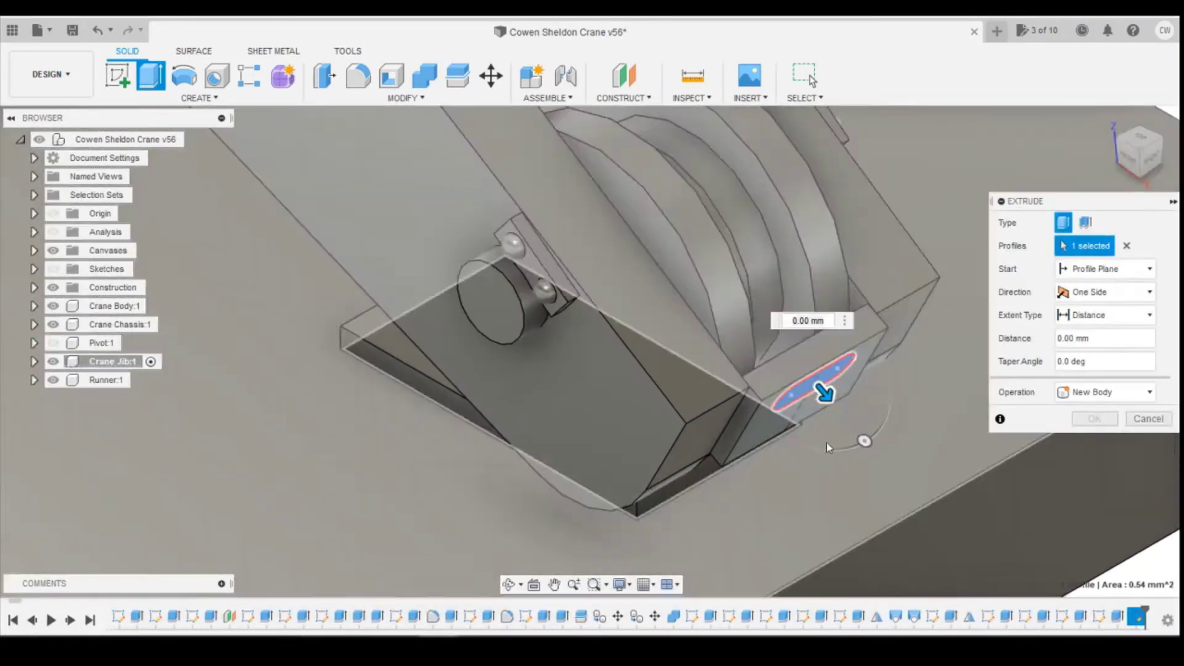
pyautogui.moveTo(826, 363); pyautogui.dragTo(855, 398)
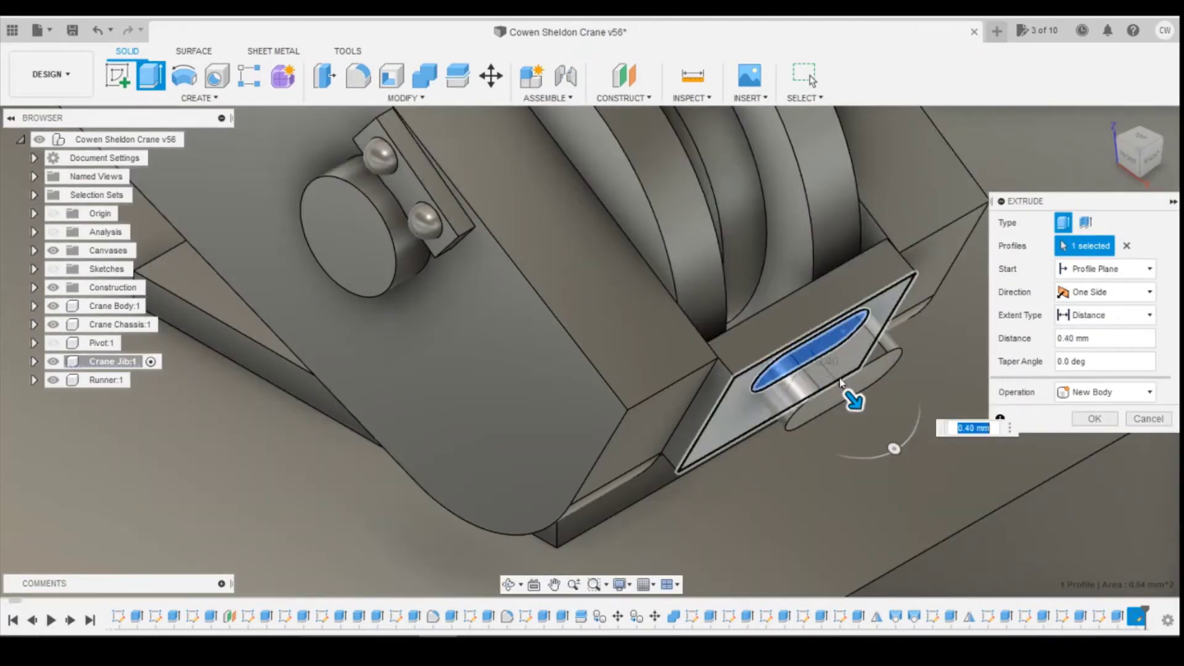
pyautogui.click(1134, 390)
pyautogui.click(1096, 409)
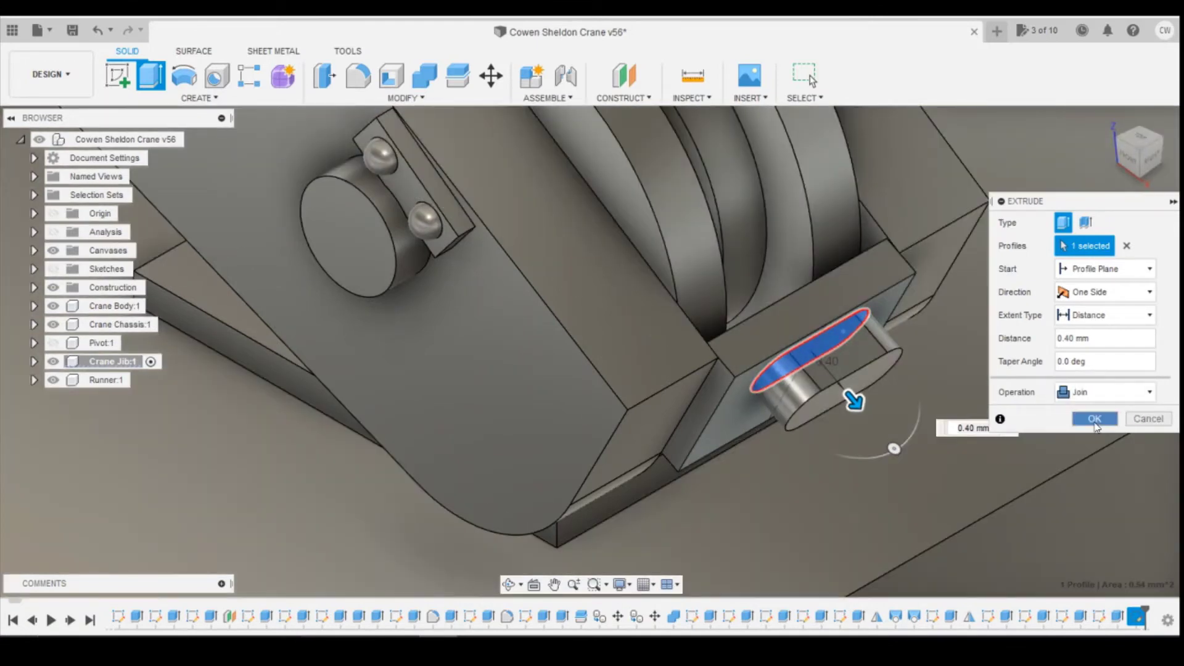
pyautogui.click(1093, 419)
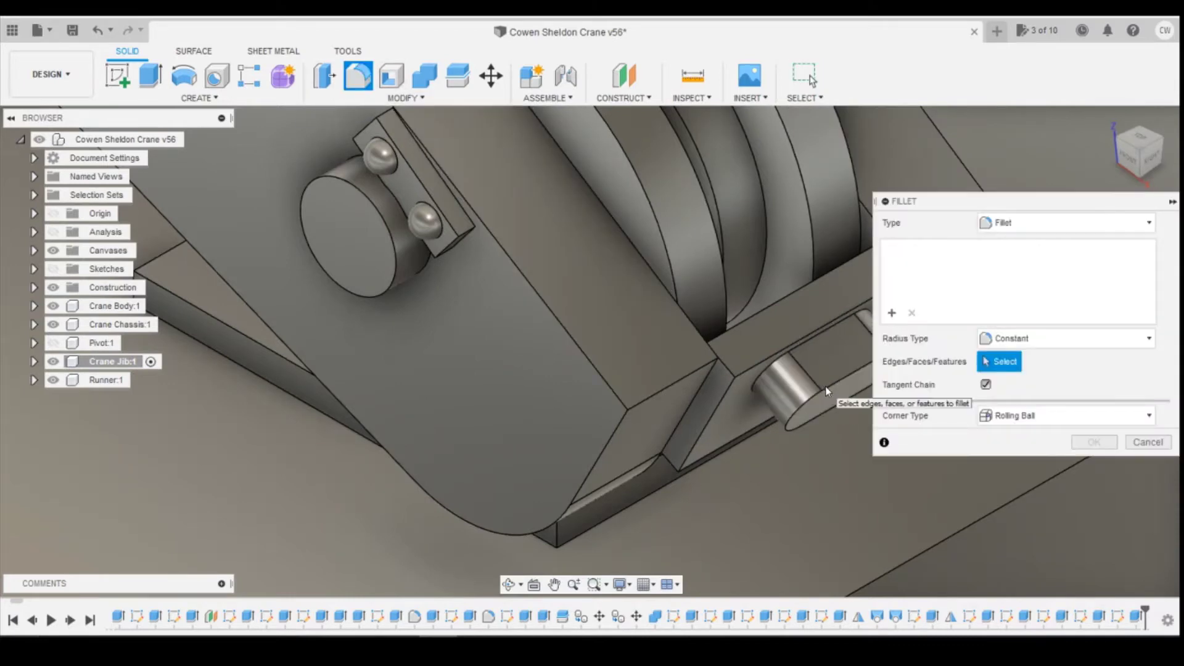
# Step: Fillet the outer face edges of the slot-shaped boss with a 0.20 mm constant radius
pyautogui.click(827, 391)
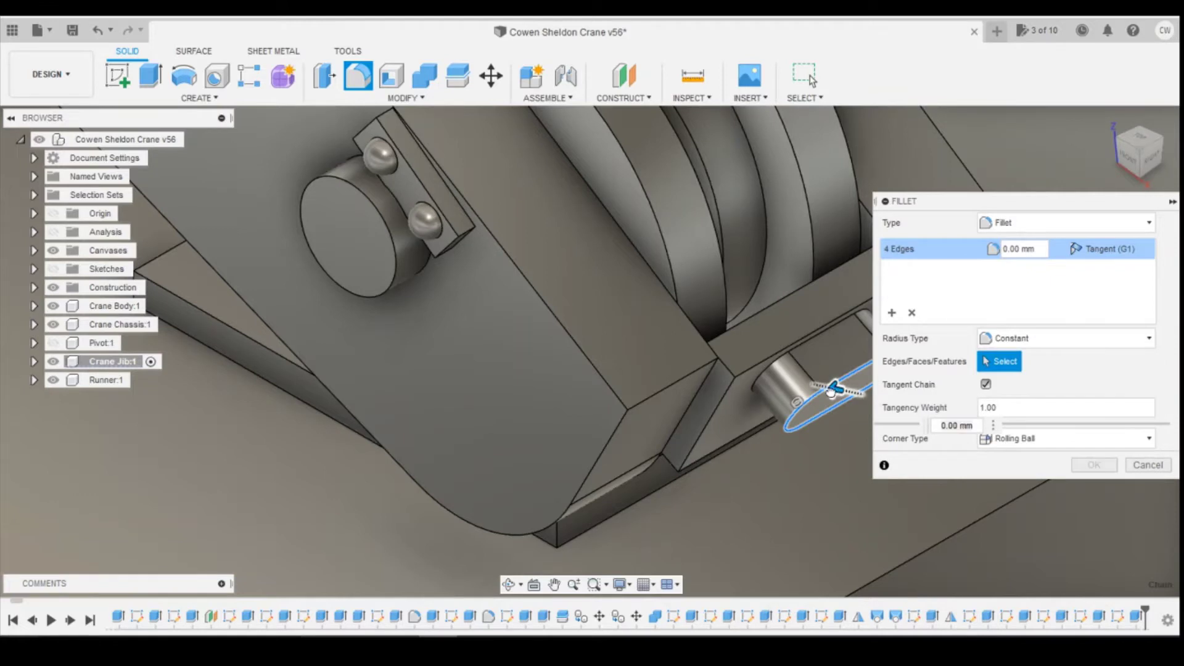
pyautogui.moveTo(831, 389); pyautogui.dragTo(827, 389)
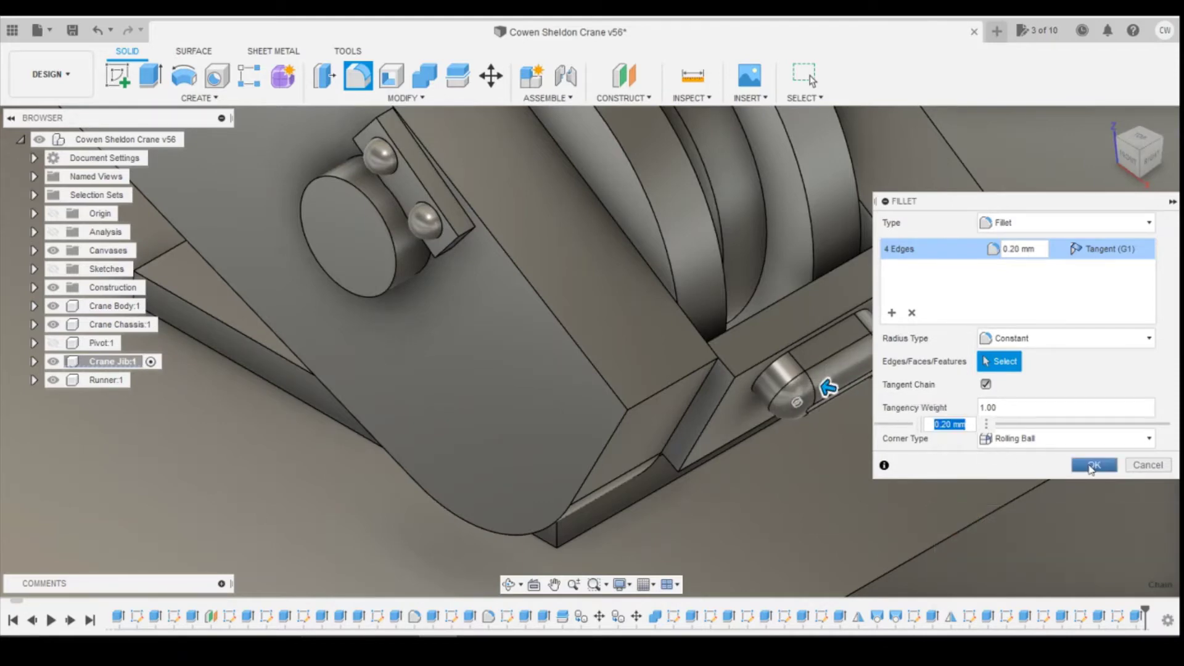
pyautogui.click(1093, 464)
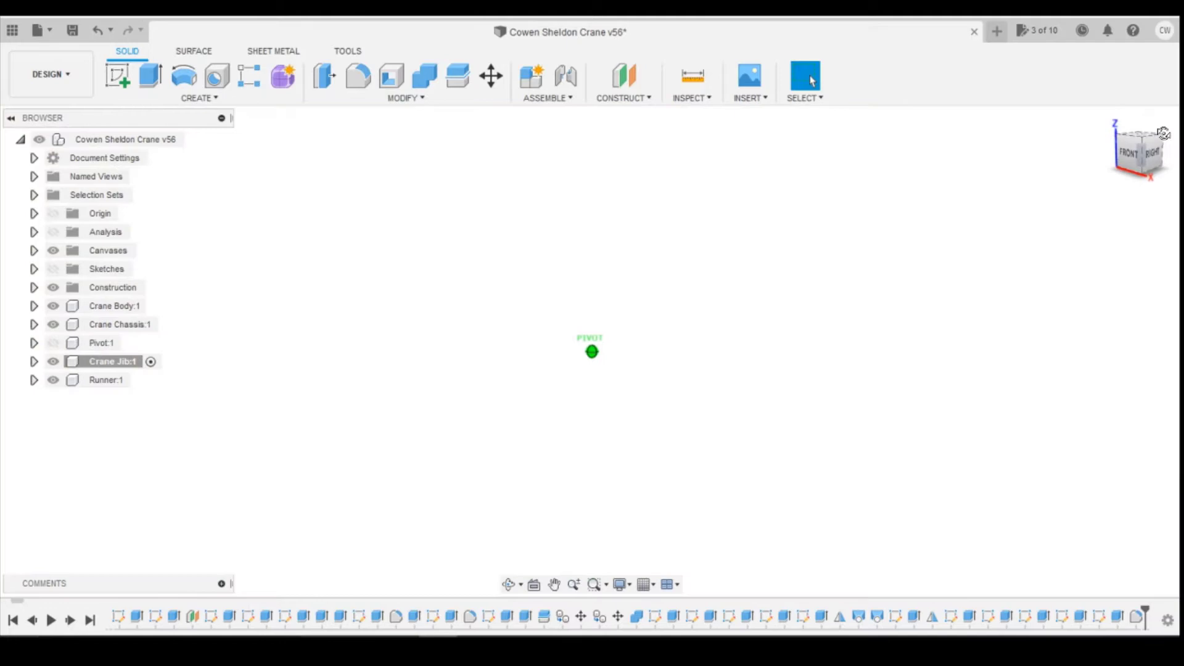
# Step: Examine the rounded slot-shaped boss on the jib tip's end plate from the front right side
pyautogui.moveTo(1163, 133); pyautogui.dragTo(1160, 147)
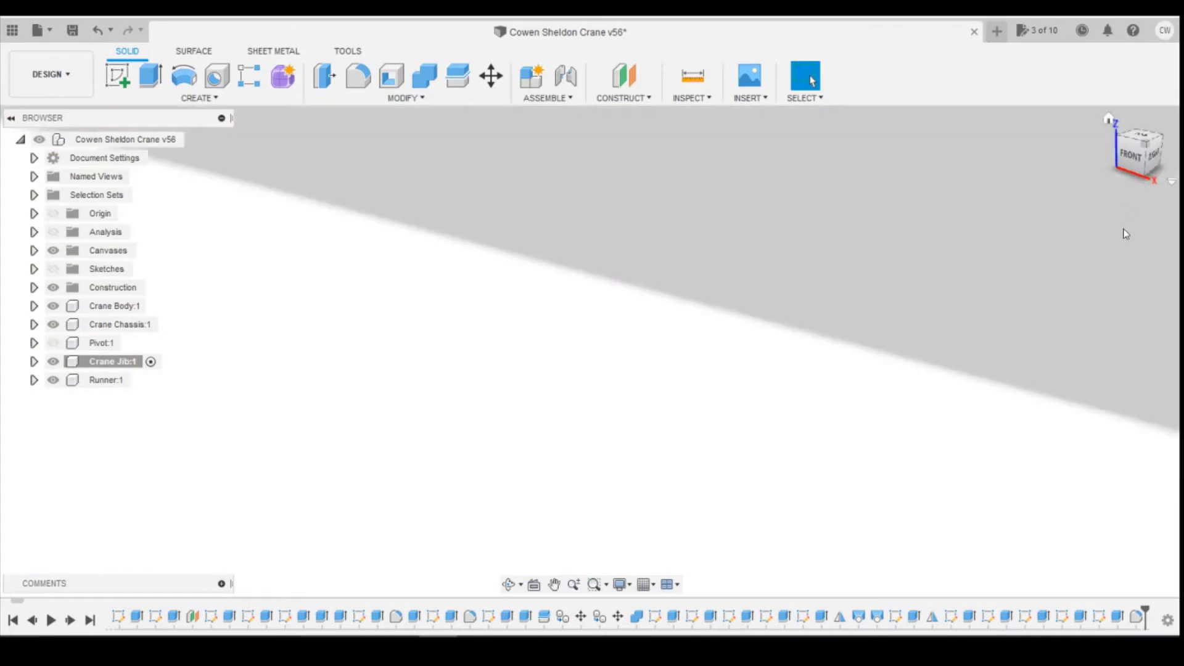
pyautogui.scroll(-3, 825, 325)
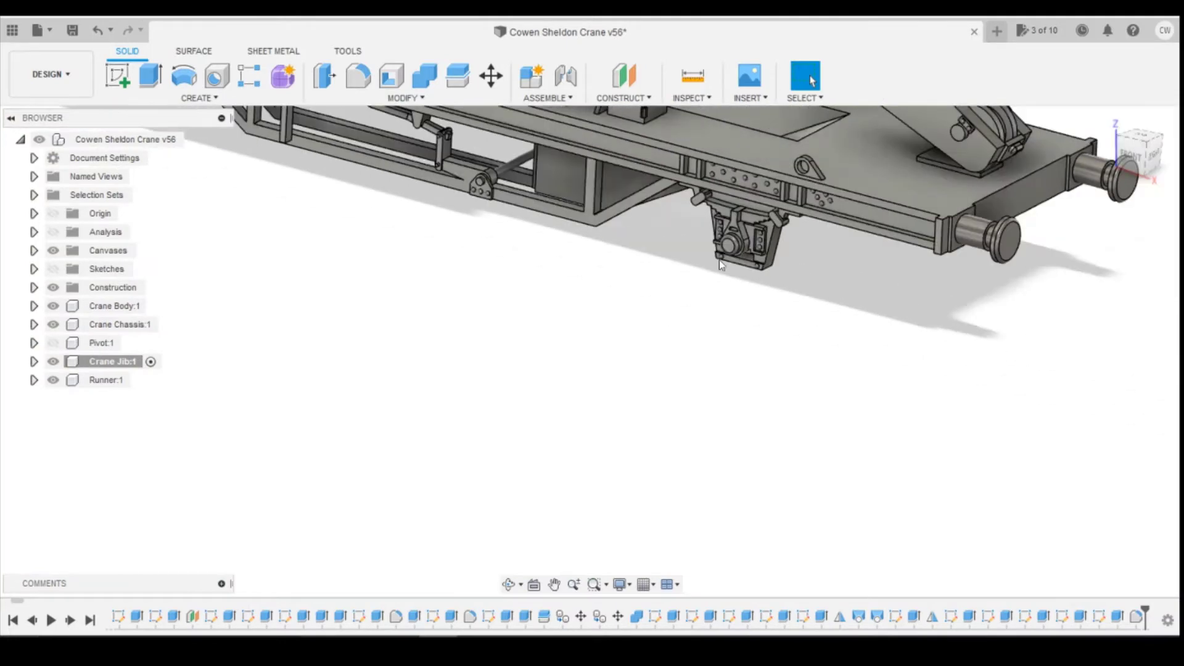
pyautogui.scroll(-3, 719, 260)
pyautogui.moveTo(846, 194); pyautogui.dragTo(681, 245, button='middle')
pyautogui.scroll(6, 681, 245)
pyautogui.scroll(3, 762, 243)
pyautogui.scroll(5, 807, 292)
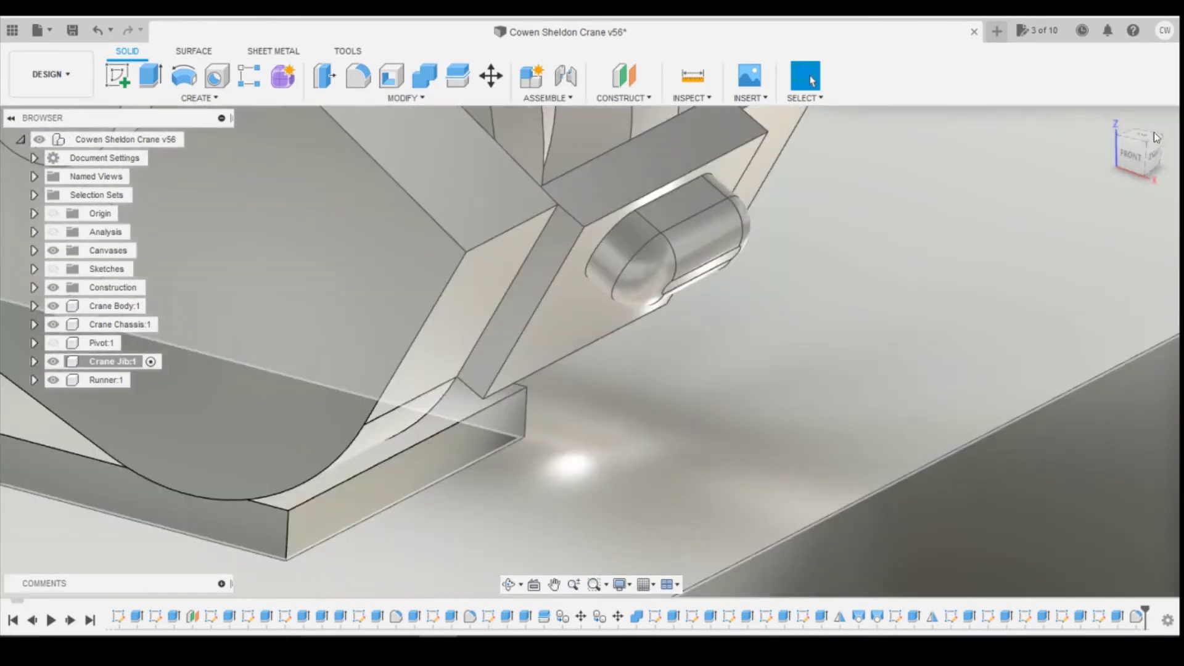
pyautogui.moveTo(1154, 150); pyautogui.dragTo(1149, 151)
pyautogui.scroll(-6, 845, 296)
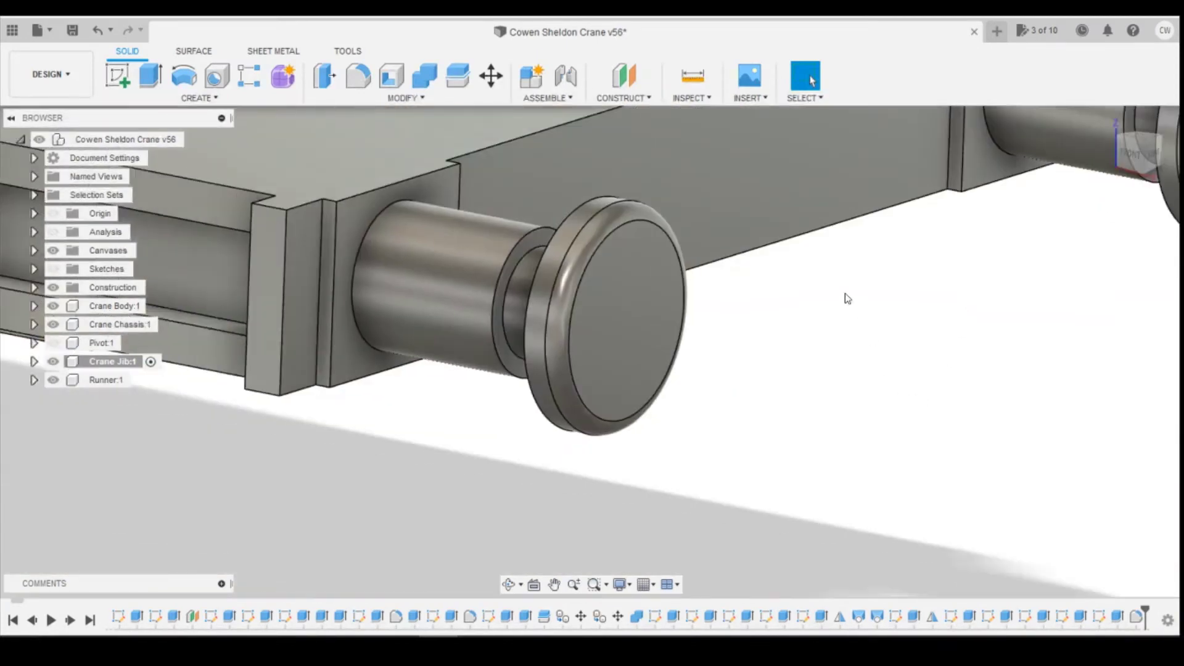
pyautogui.scroll(8, 774, 162)
pyautogui.scroll(5, 772, 157)
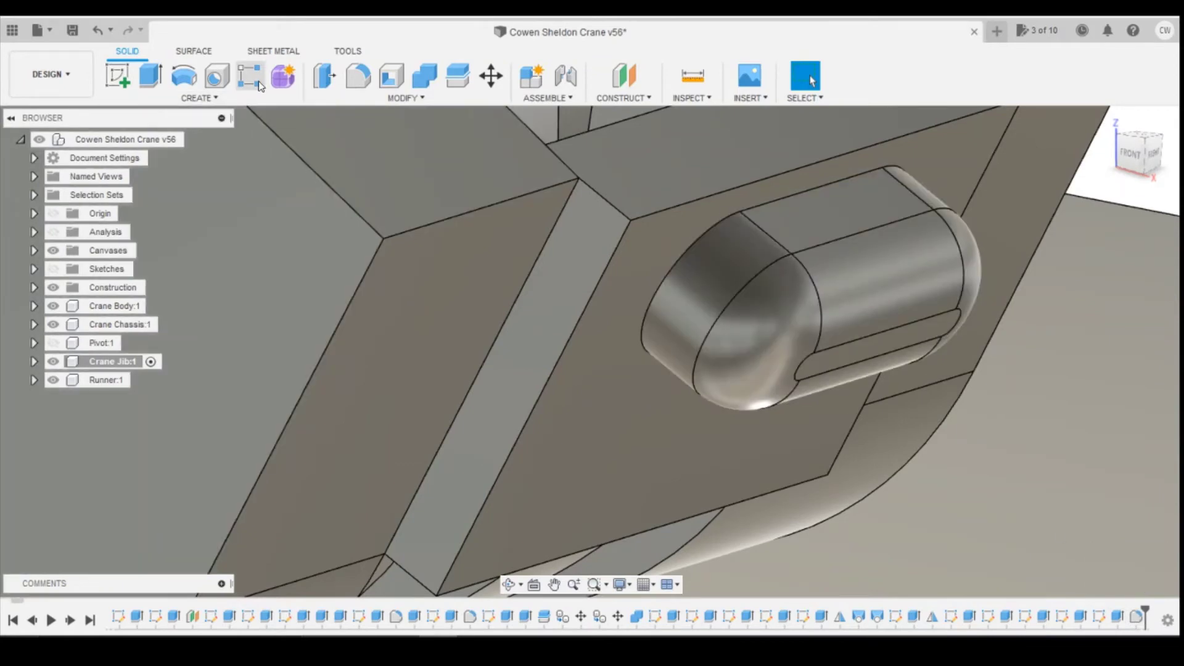
# Step: Set up a rectangular pattern of the slot-shaped boss's extrude and fillet features along the end plate's slanted side edge
pyautogui.click(249, 76)
pyautogui.click(1110, 223)
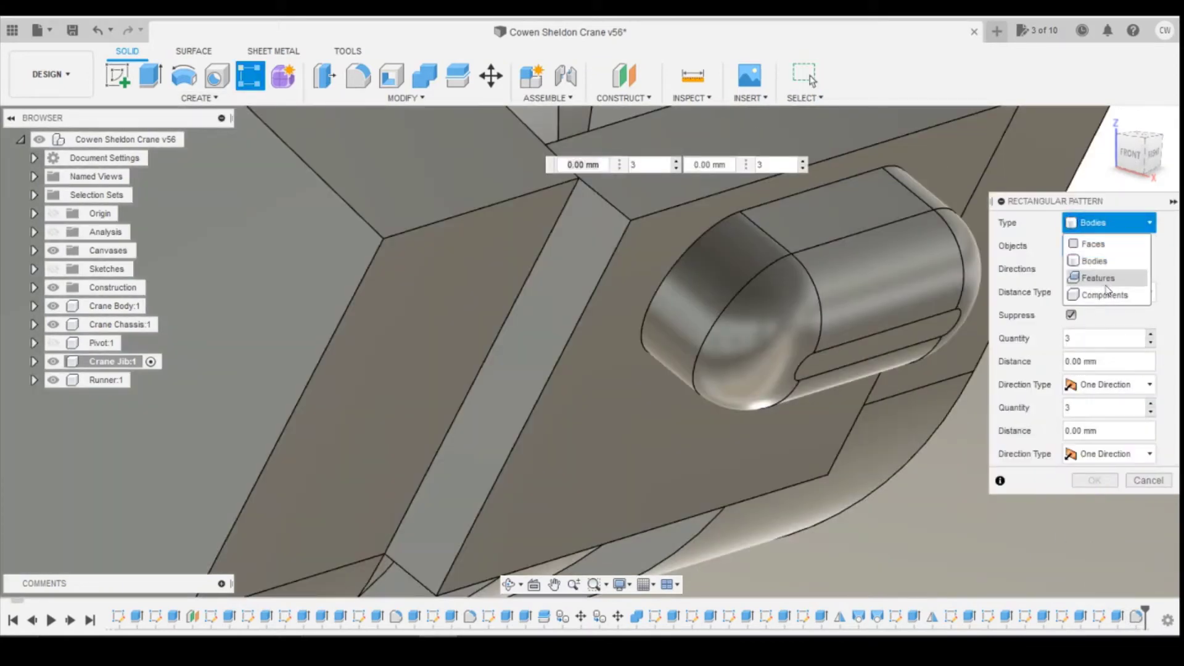
pyautogui.click(1100, 278)
pyautogui.click(1117, 617)
pyautogui.click(1136, 616)
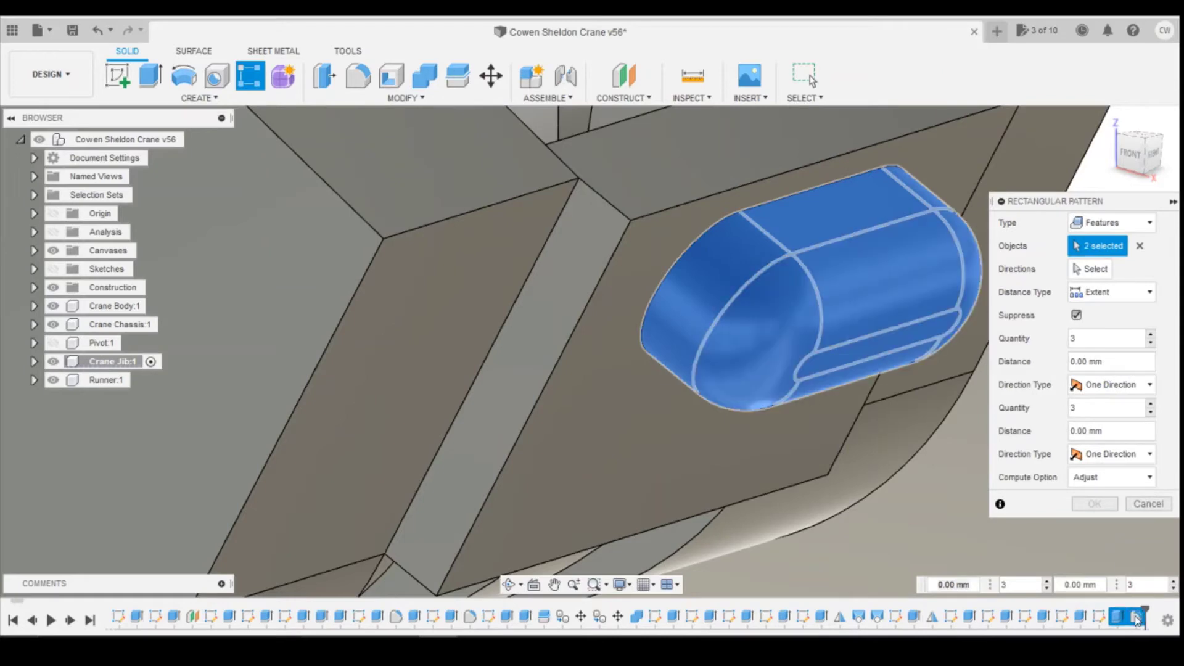
pyautogui.click(1091, 269)
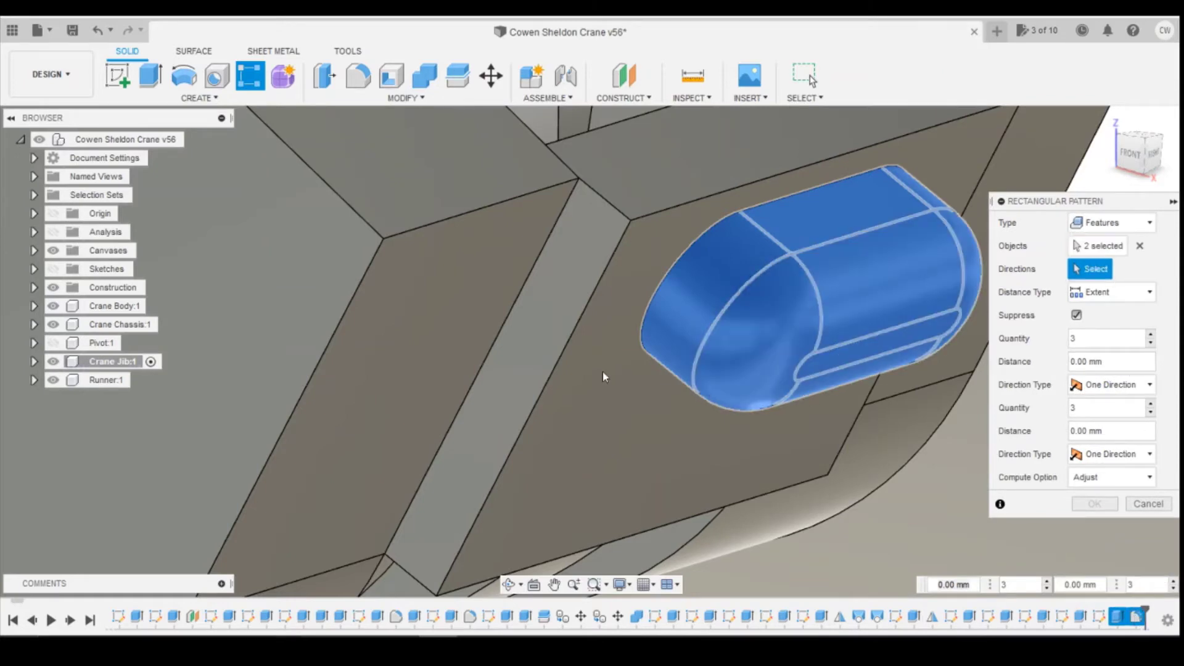
pyautogui.click(552, 385)
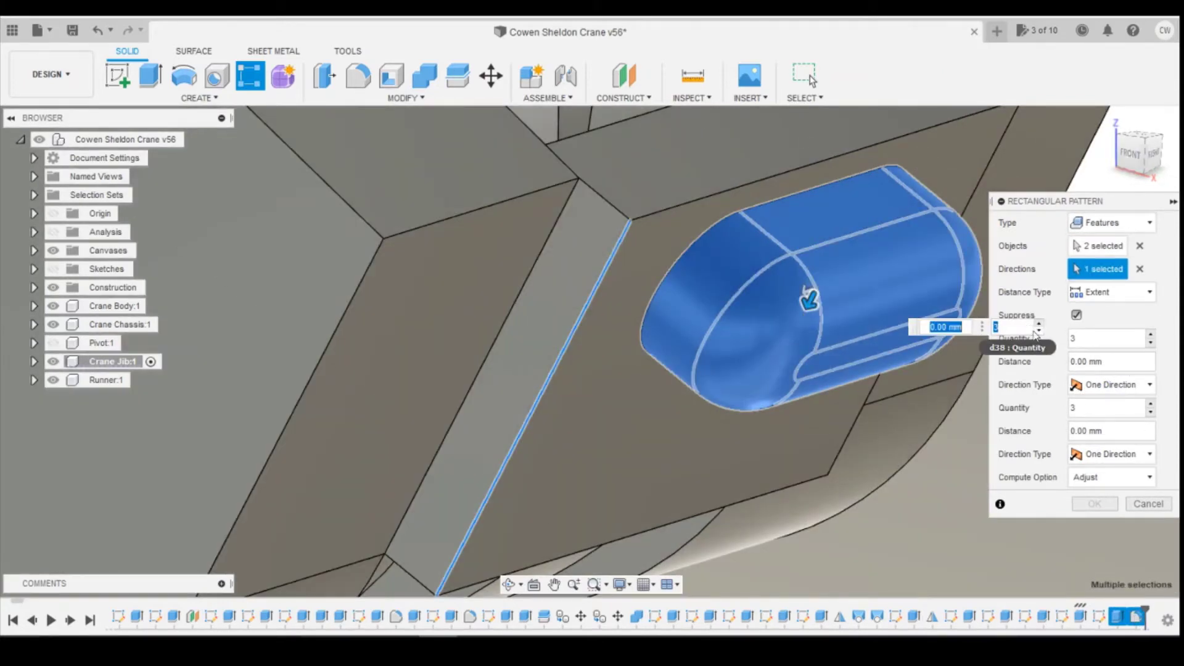
# Step: Set the boss pattern to 2 instances with a 0.55 mm extent down the end plate and create it
pyautogui.click(1039, 331)
pyautogui.moveTo(808, 300); pyautogui.dragTo(780, 368)
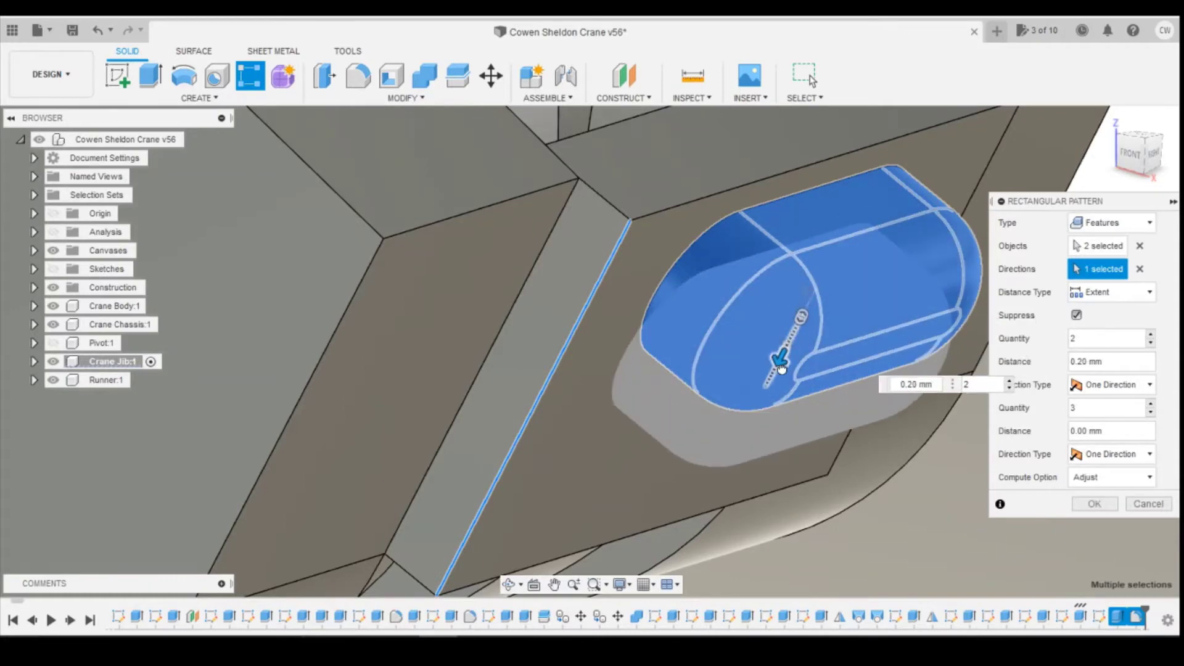
pyautogui.click(1154, 162)
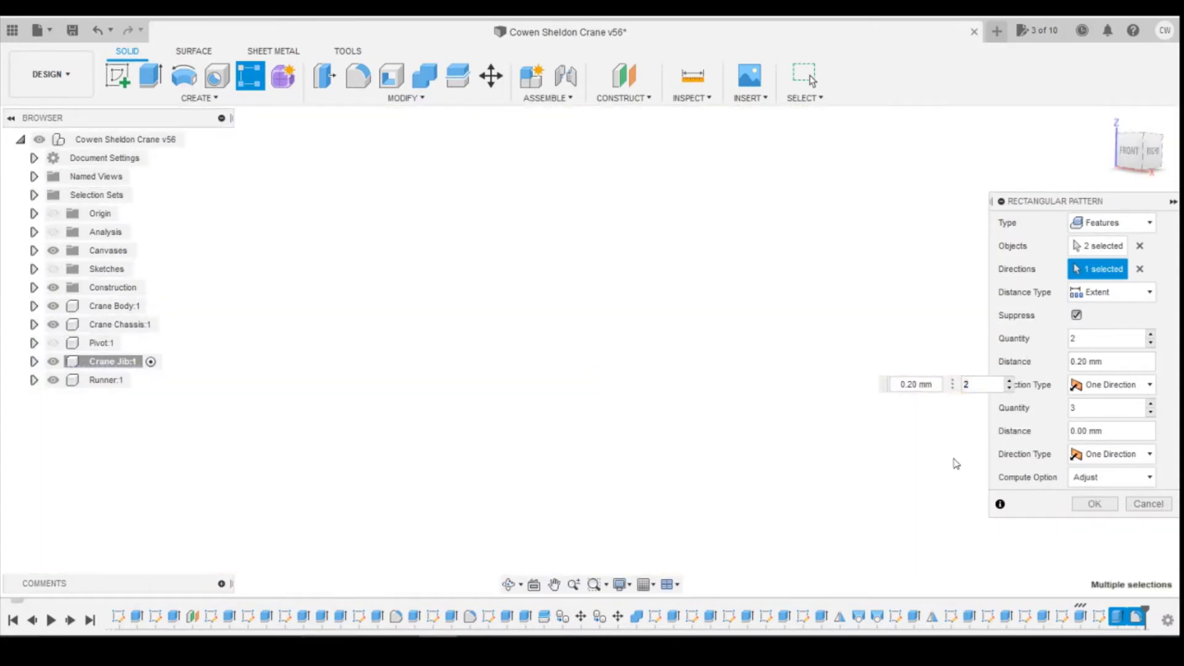
pyautogui.scroll(-6, 878, 422)
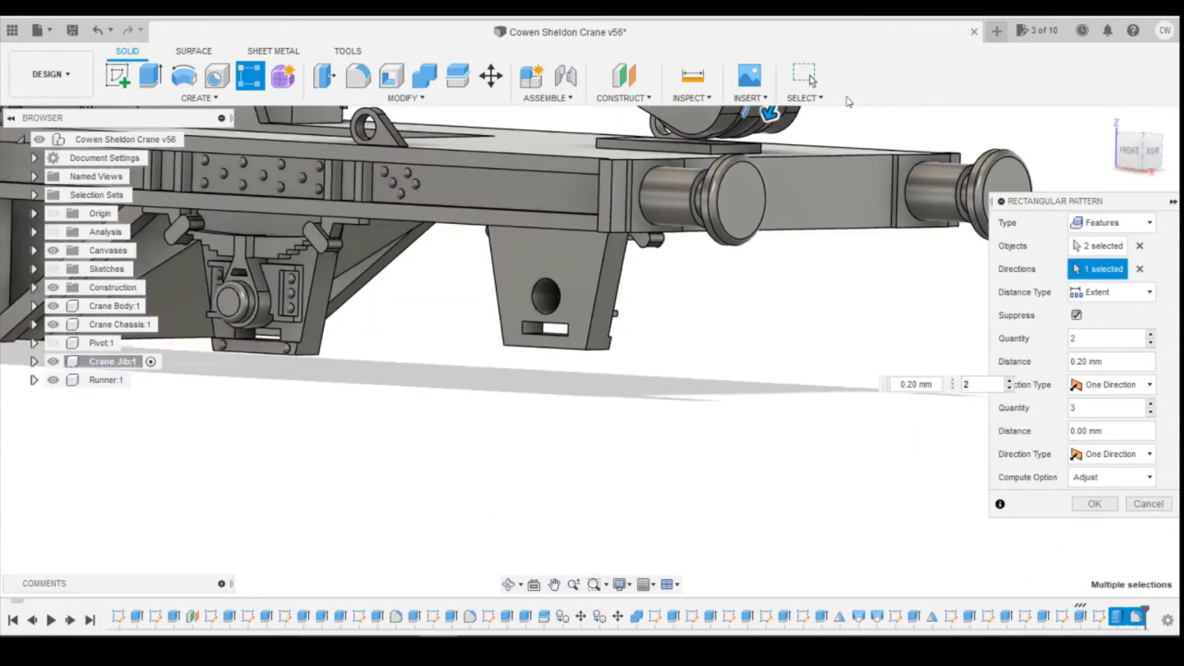
pyautogui.scroll(-3, 808, 291)
pyautogui.scroll(4, 801, 130)
pyautogui.scroll(8, 790, 179)
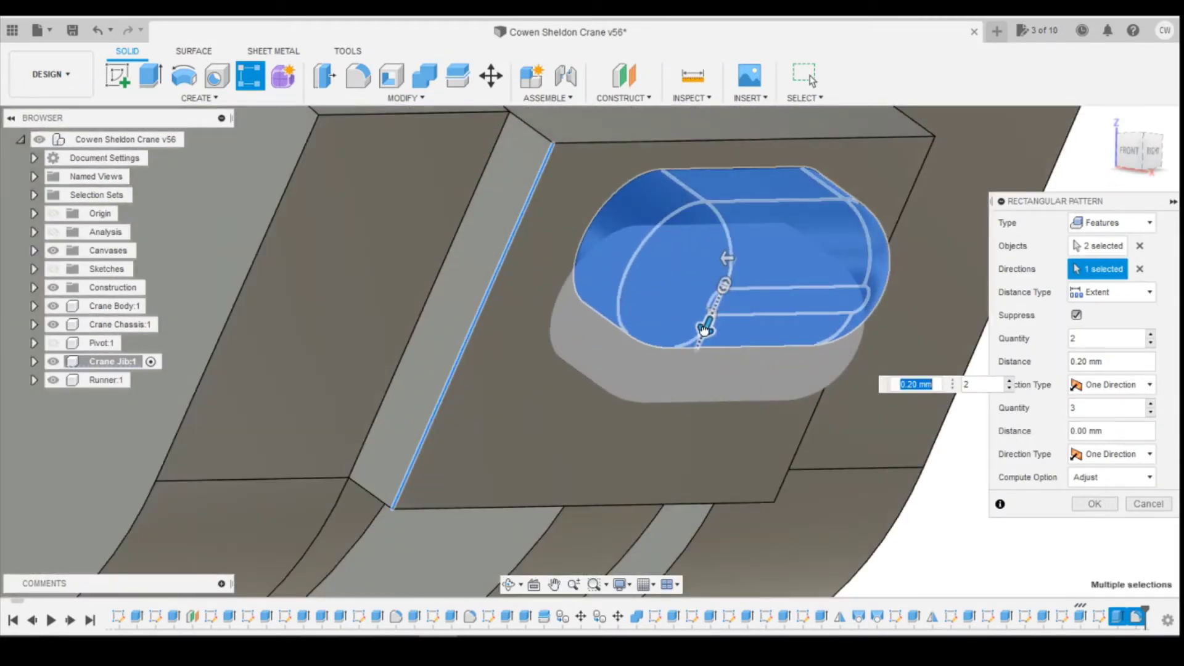
pyautogui.moveTo(705, 328); pyautogui.dragTo(665, 424)
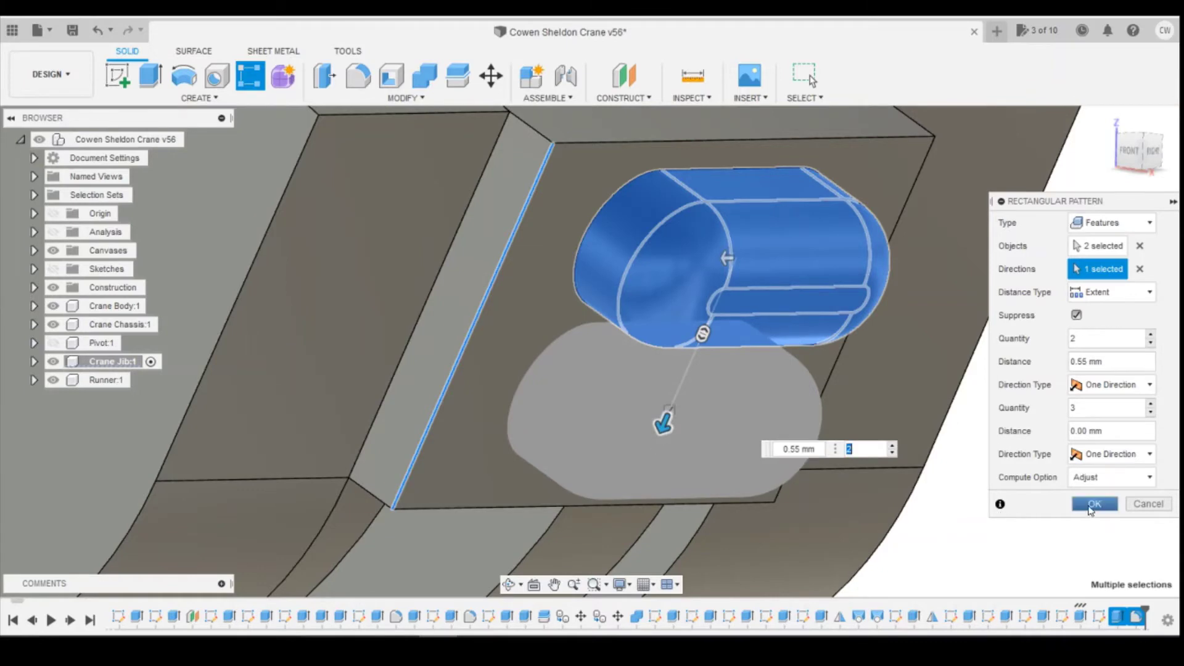
pyautogui.click(1094, 504)
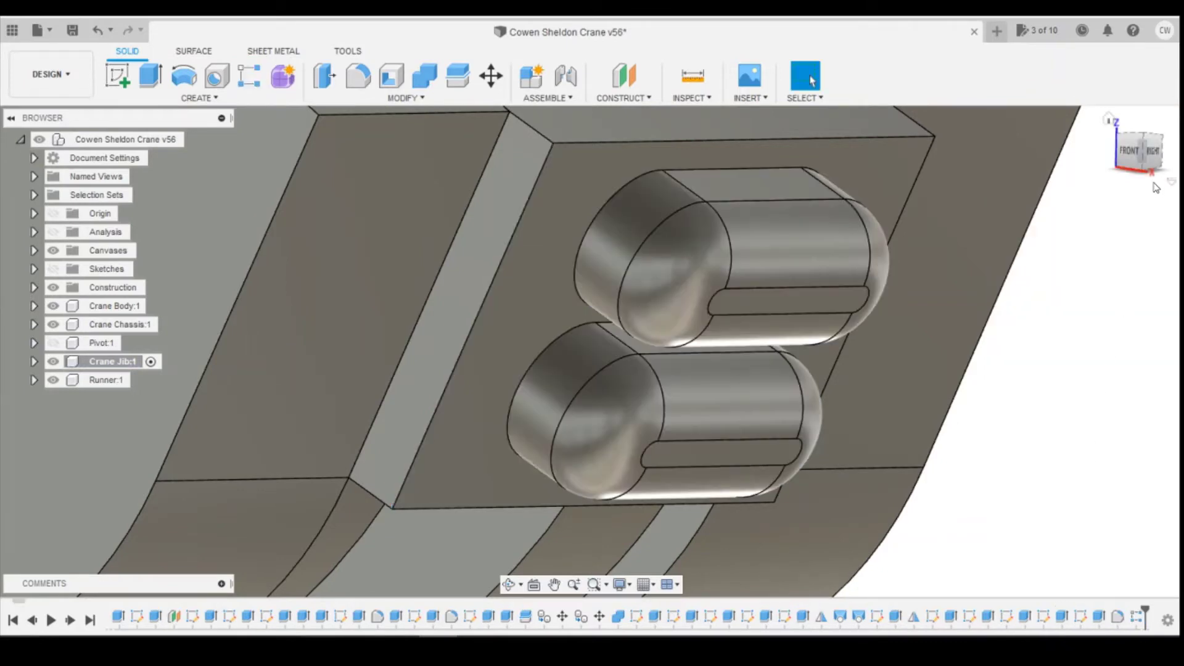
# Step: Examine the two rounded bosses on the jib tip's end plate from the right side and from below
pyautogui.click(1148, 147)
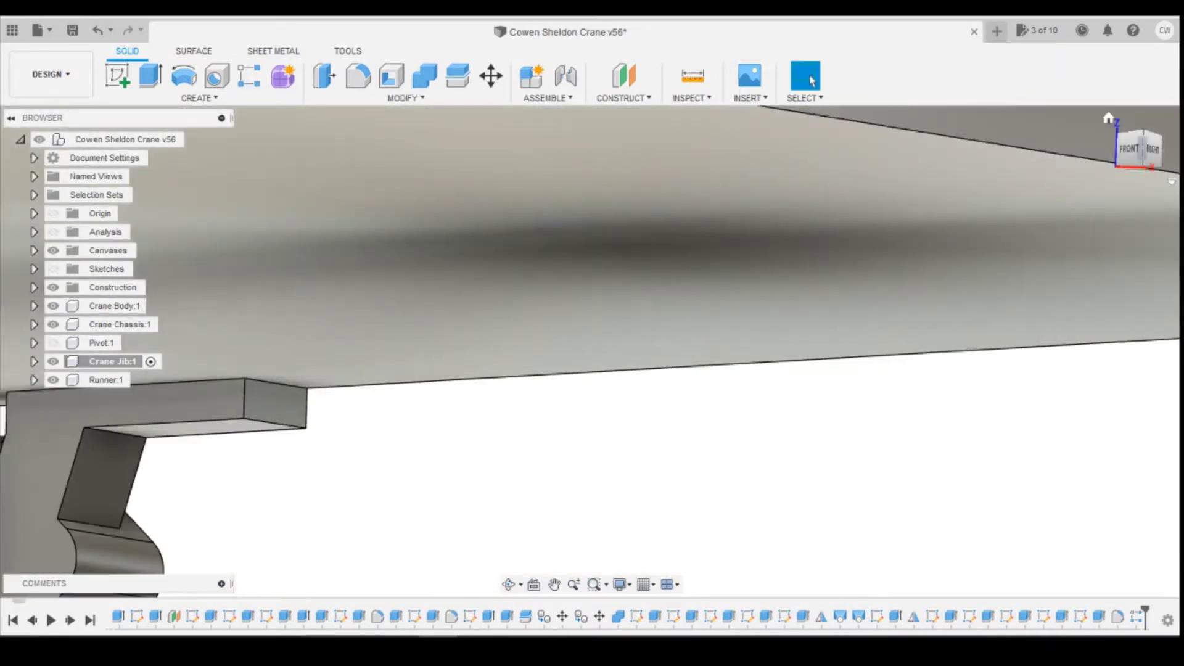
pyautogui.keyDown('shift'); pyautogui.moveTo(1101, 259); pyautogui.dragTo(1068, 332, button='middle'); pyautogui.keyUp('shift')
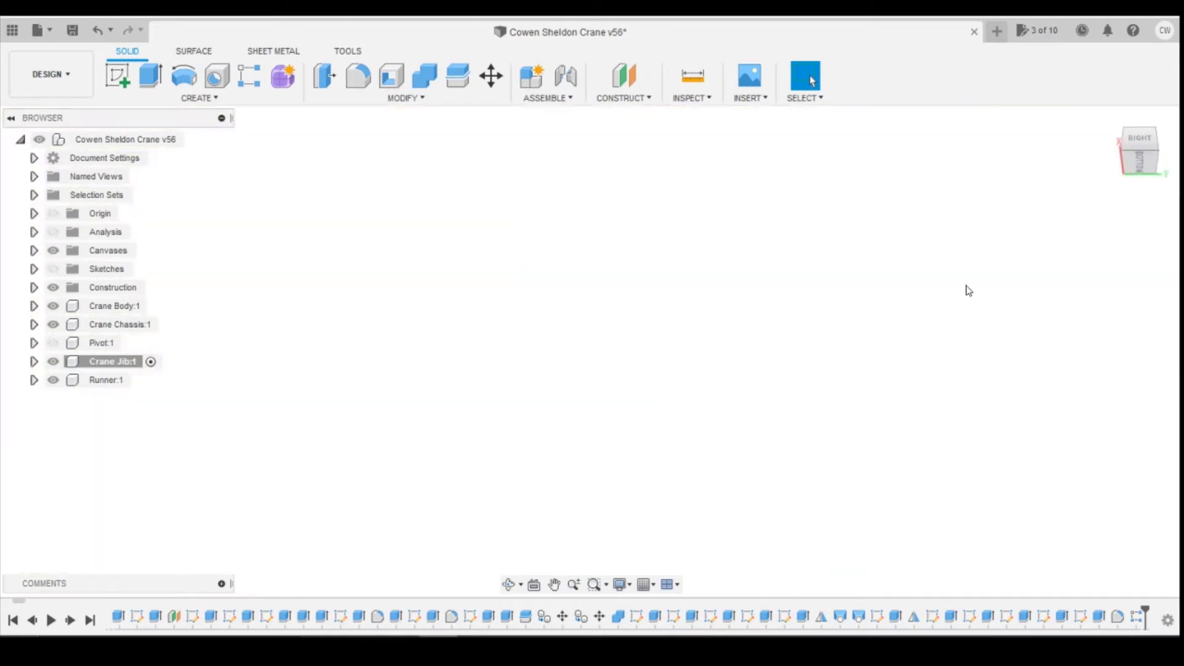
pyautogui.moveTo(446, 317); pyautogui.dragTo(769, 417, button='middle')
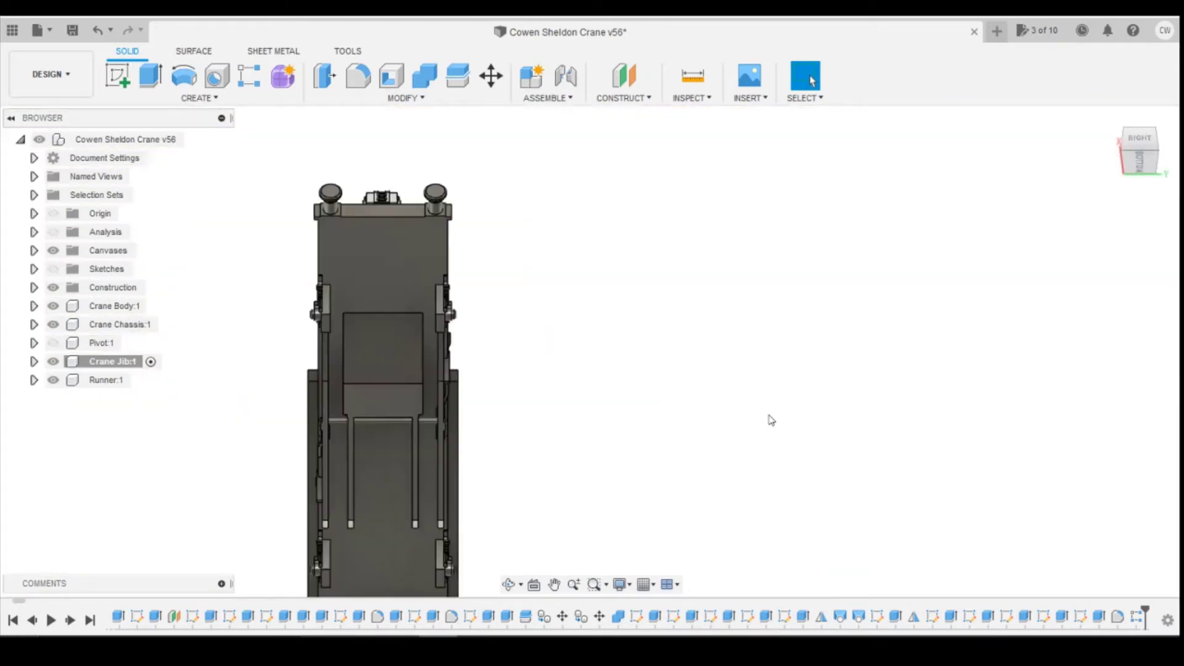
pyautogui.scroll(10, 395, 290)
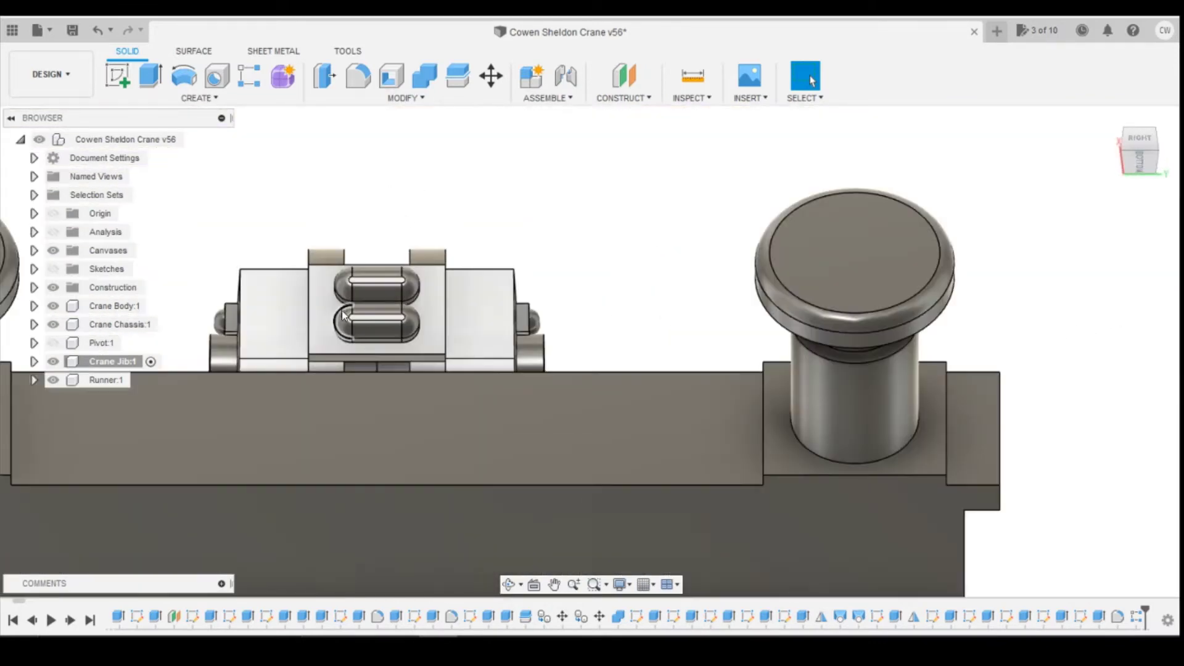
pyautogui.scroll(2, 400, 304)
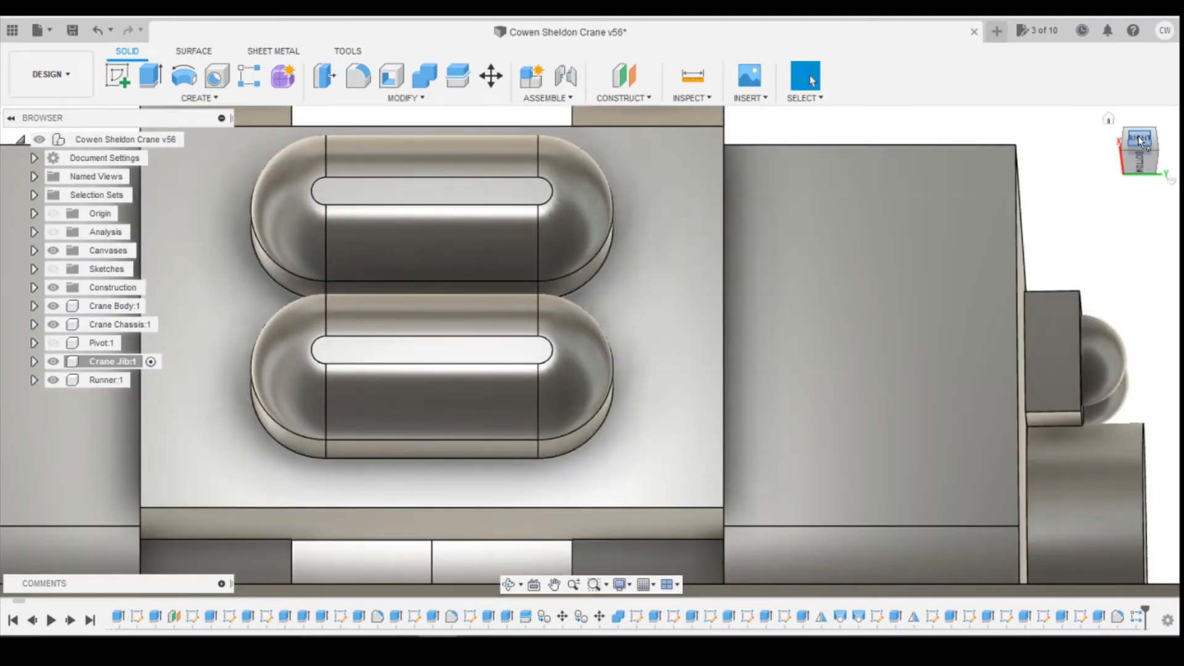
pyautogui.click(1140, 141)
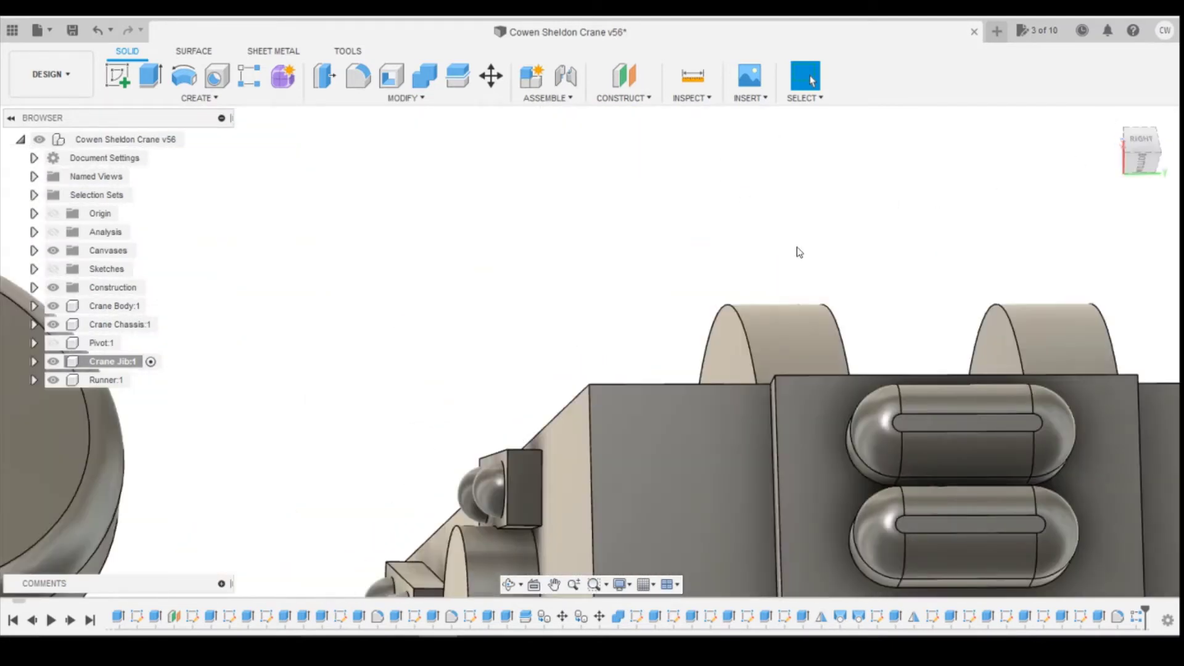
pyautogui.scroll(-5, 800, 252)
pyautogui.moveTo(1127, 159); pyautogui.dragTo(1144, 164)
pyautogui.scroll(-2, 801, 296)
pyautogui.scroll(-3, 738, 330)
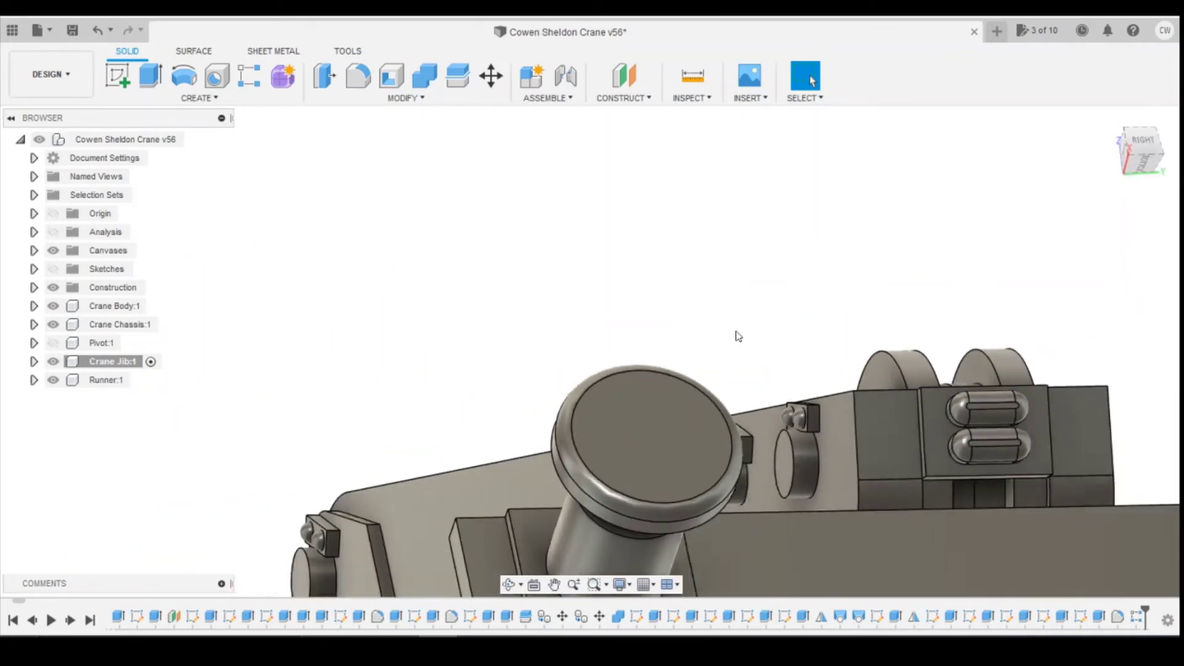
# Step: Switch to Photos and look through the reference photos of the crane for further jib details
pyautogui.hotkey('alt', 'Tab')
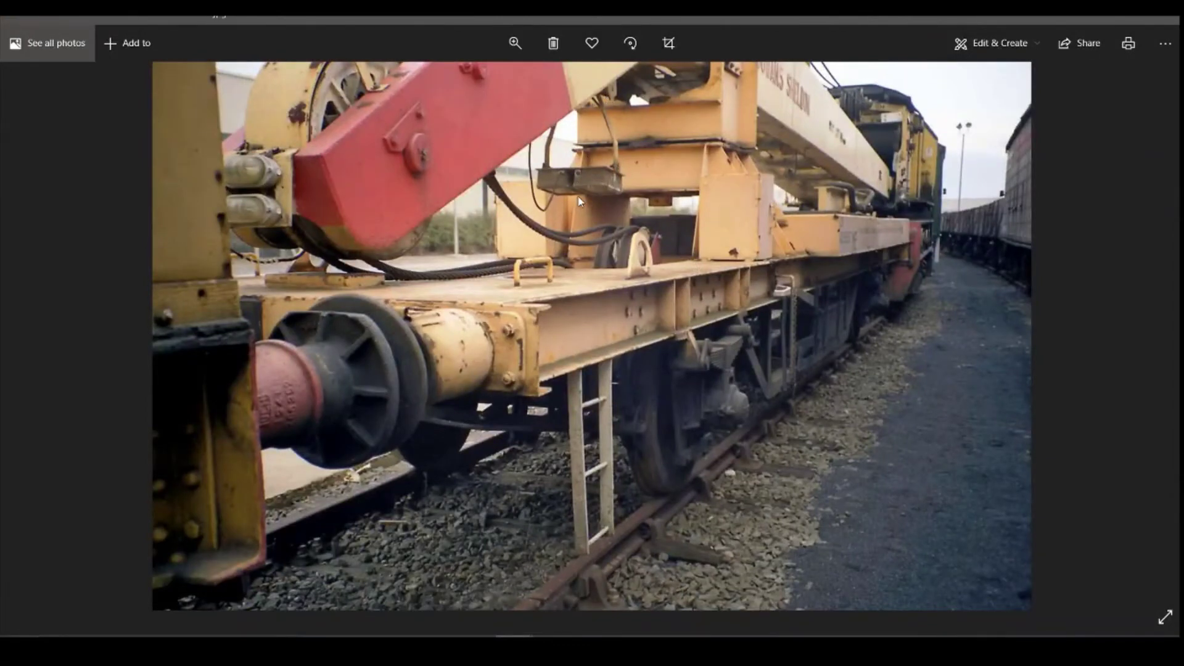
pyautogui.press('Right')
pyautogui.press('Right')
pyautogui.press('Right')
pyautogui.press('Right')
pyautogui.press('Right')
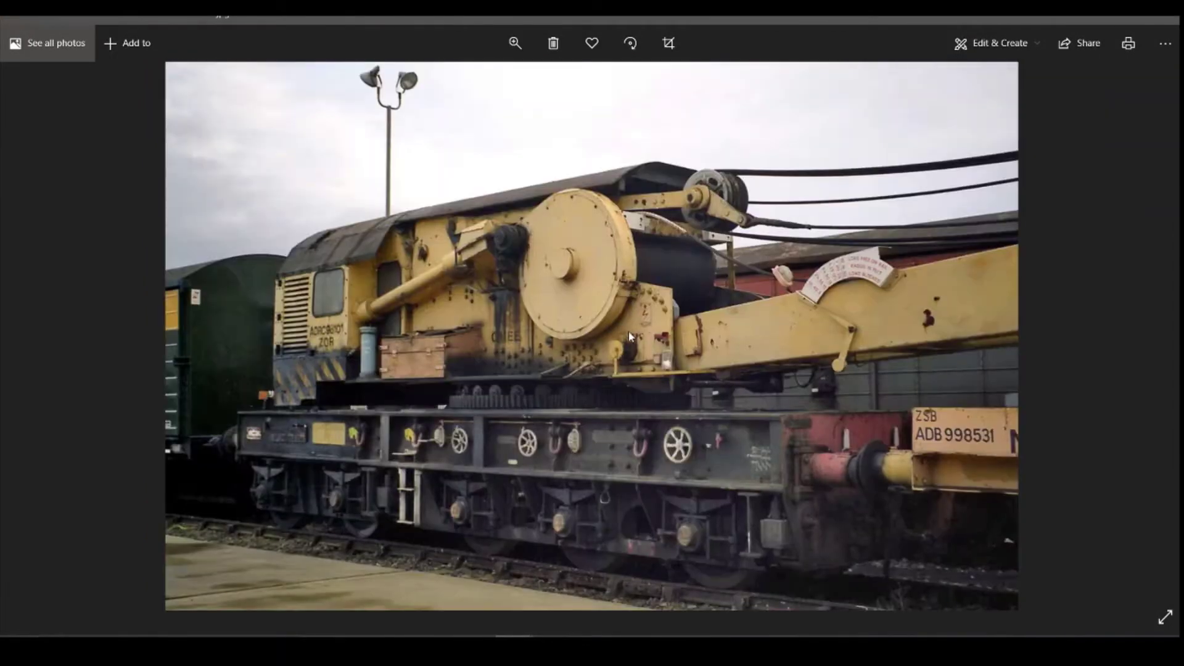
pyautogui.press('Right')
pyautogui.press('Right')
pyautogui.press('Right')
pyautogui.press('Right')
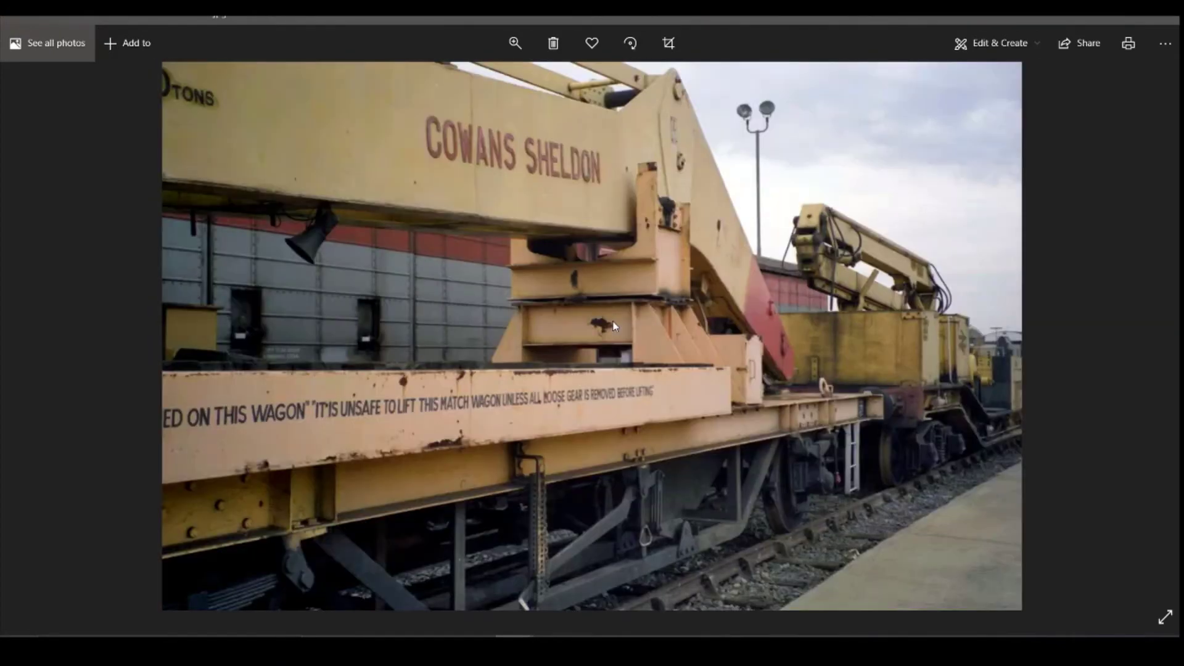
pyautogui.press('Right')
pyautogui.press('Right')
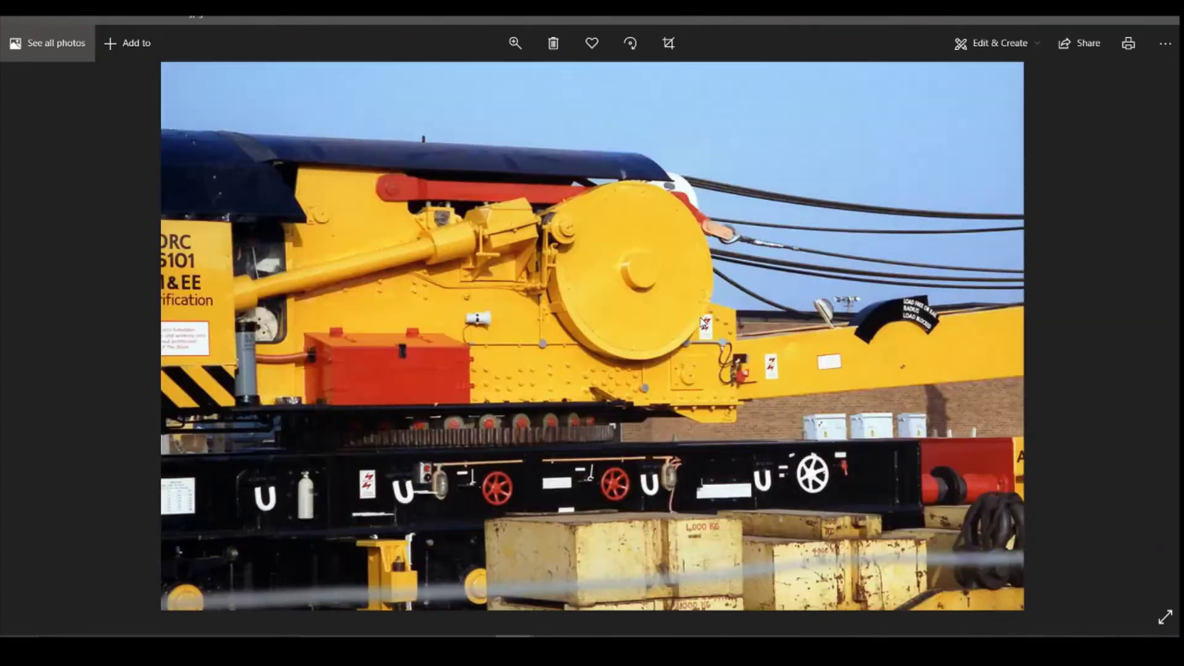
pyautogui.press('Right')
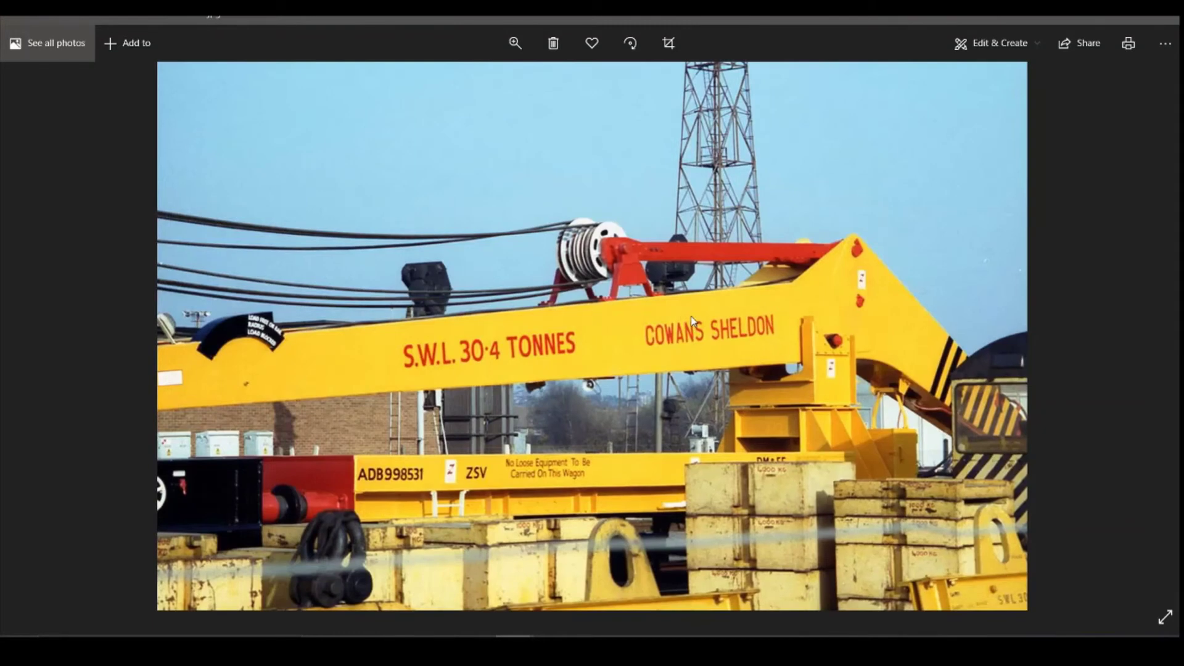
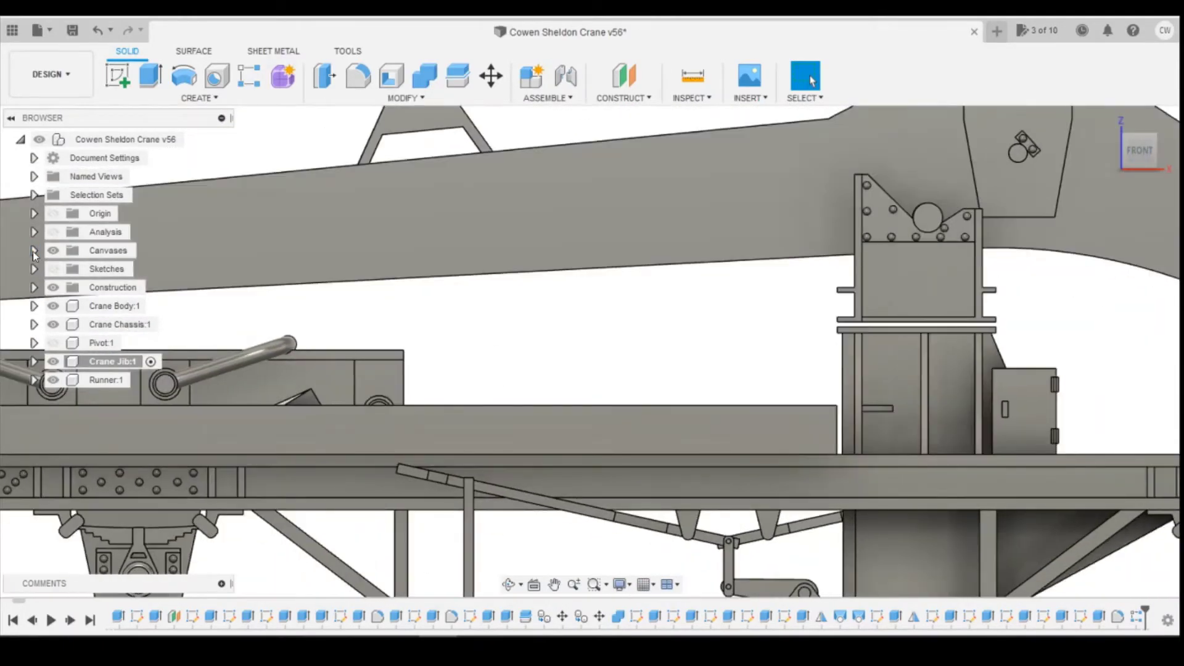
# Step: Show the first Cowans Sheldon 30T steam crane canvas and start a sketch on the jib's front side face
pyautogui.click(34, 250)
pyautogui.click(66, 270)
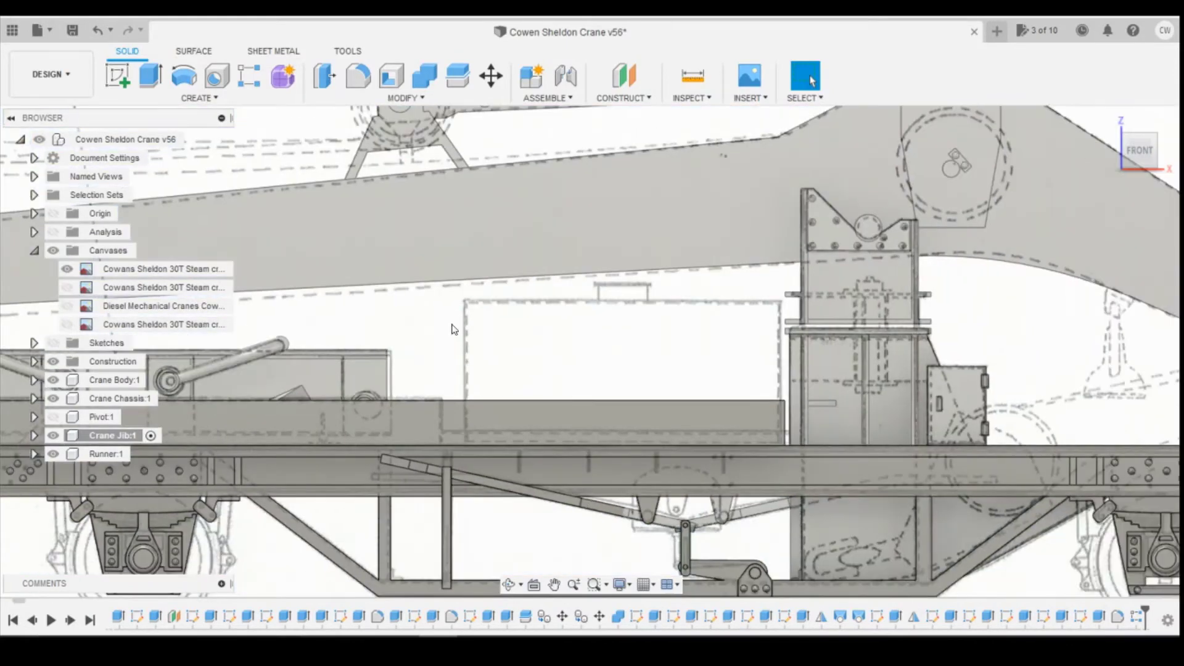
pyautogui.scroll(-3, 735, 333)
pyautogui.scroll(3, 901, 278)
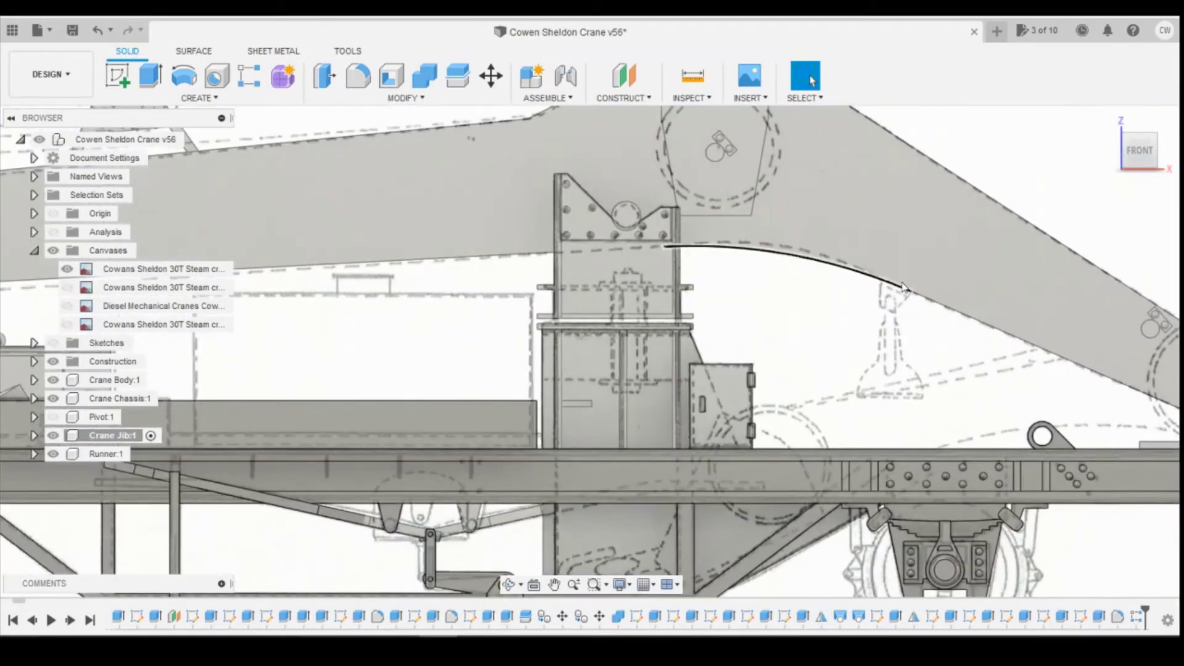
pyautogui.click(117, 75)
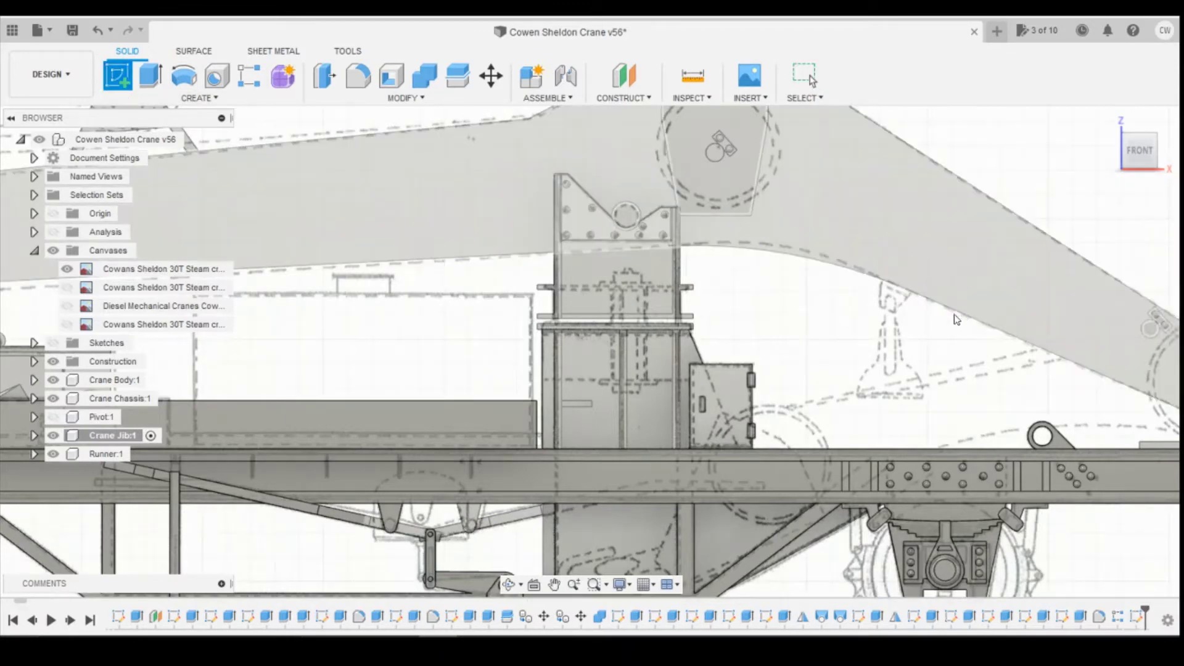
pyautogui.click(941, 301)
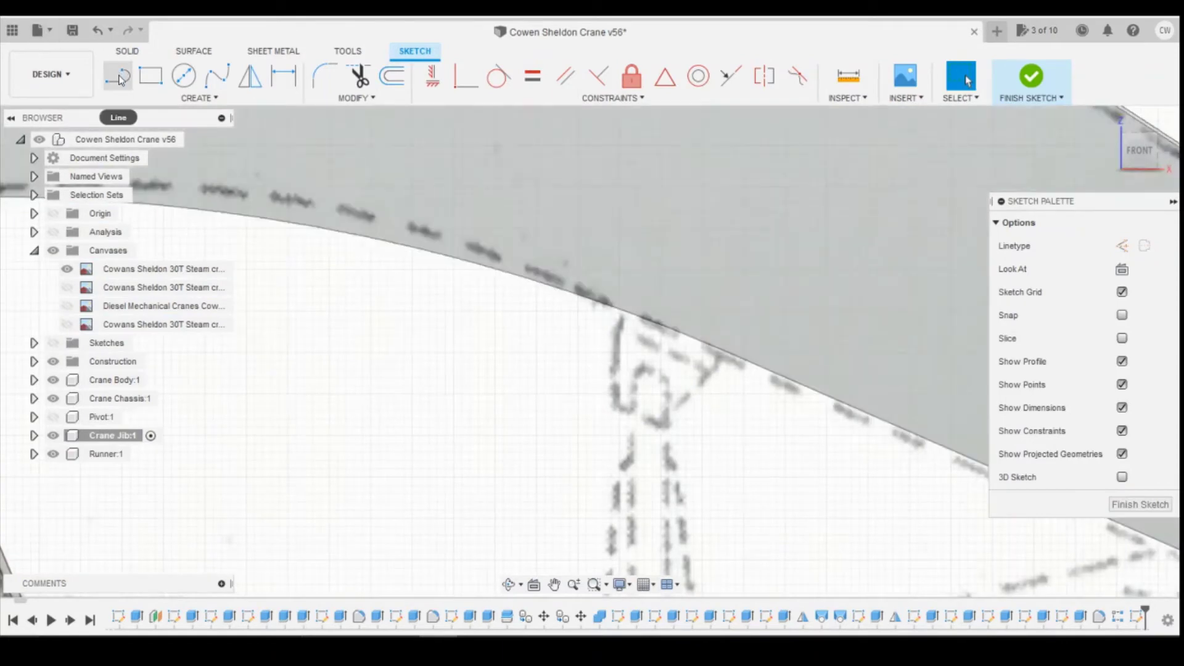
pyautogui.click(118, 77)
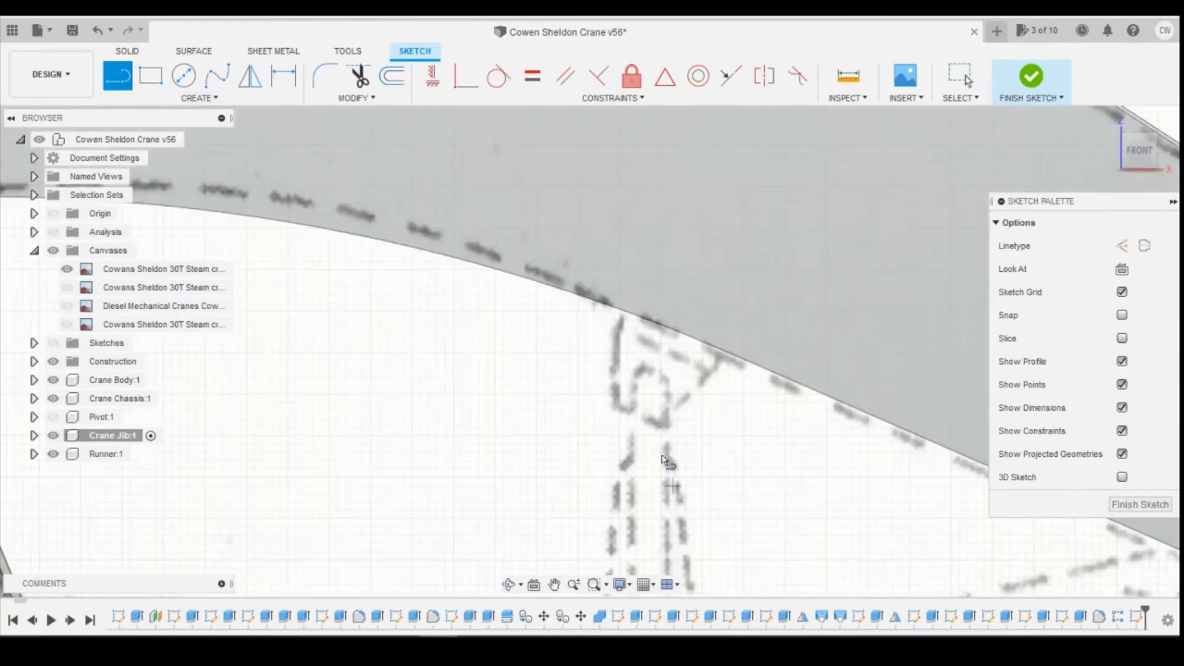
pyautogui.click(616, 405)
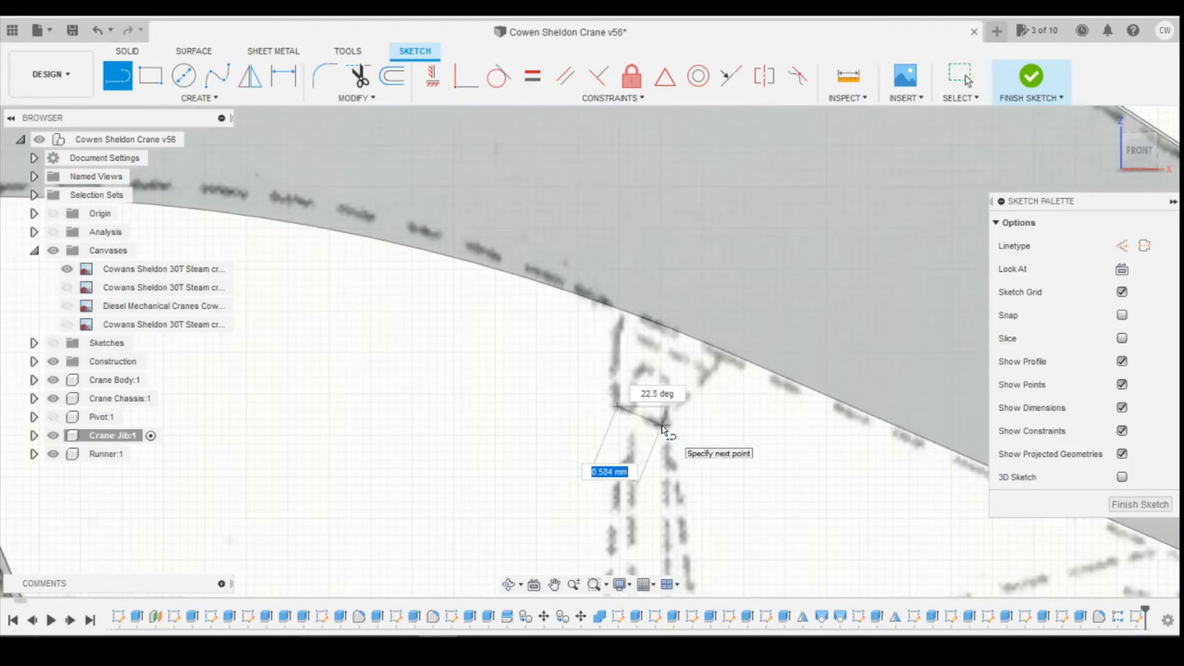
pyautogui.click(663, 425)
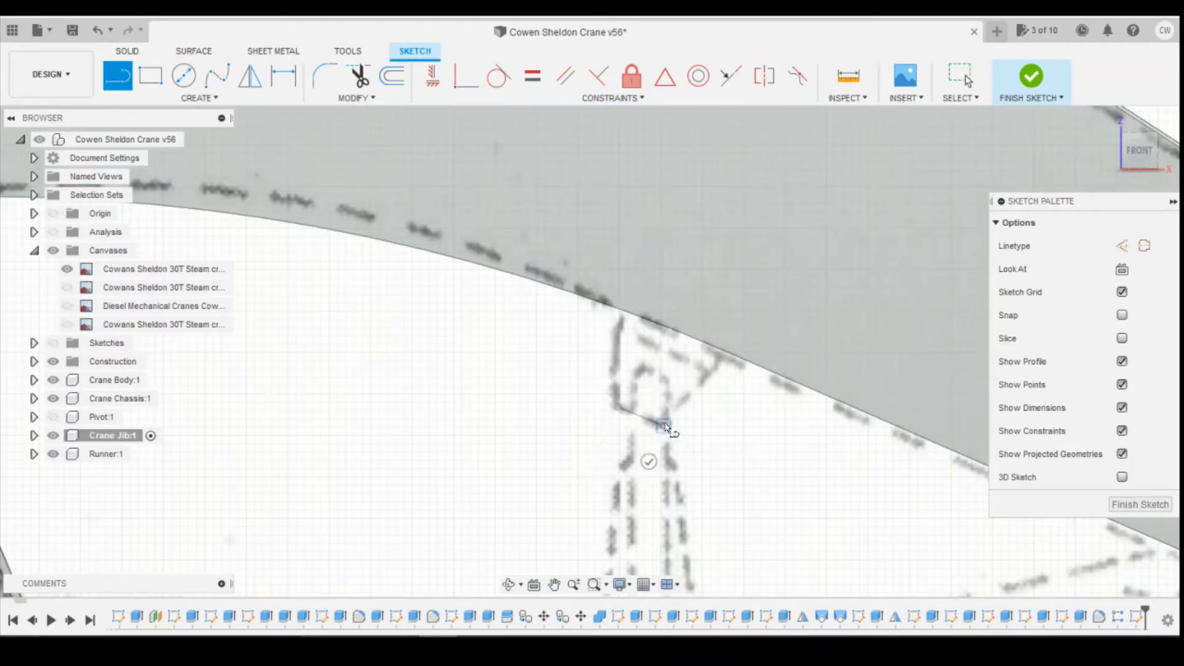
pyautogui.click(729, 355)
pyautogui.click(619, 407)
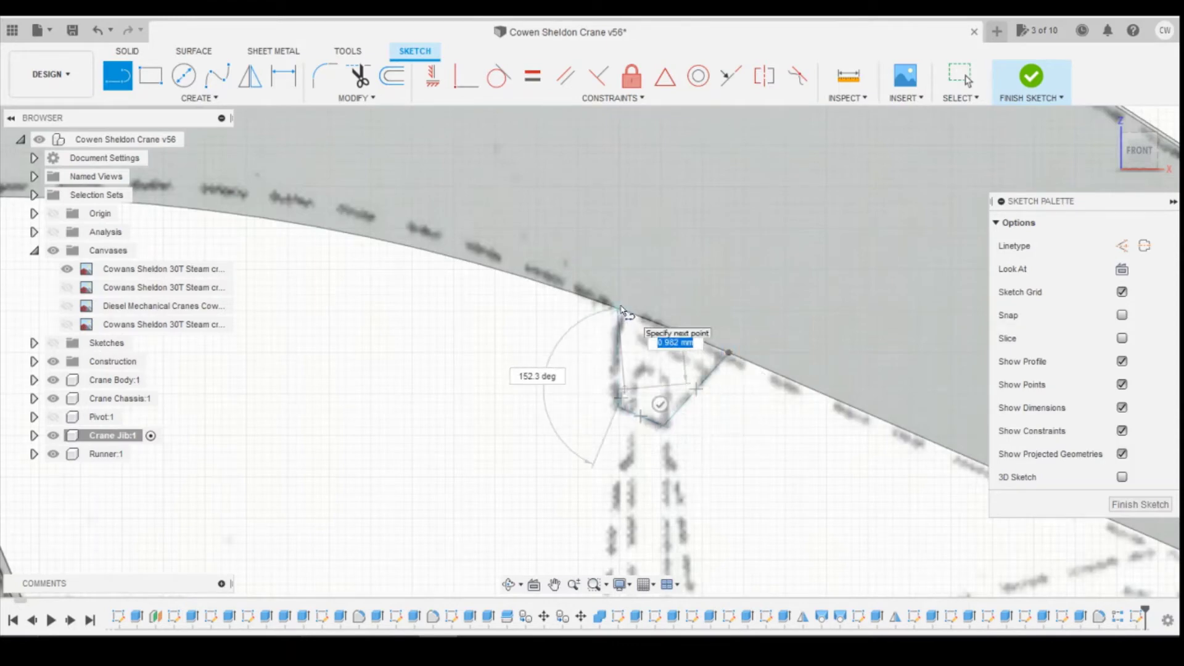
pyautogui.press('Escape')
pyautogui.scroll(3, 621, 402)
pyautogui.doubleClick(623, 391)
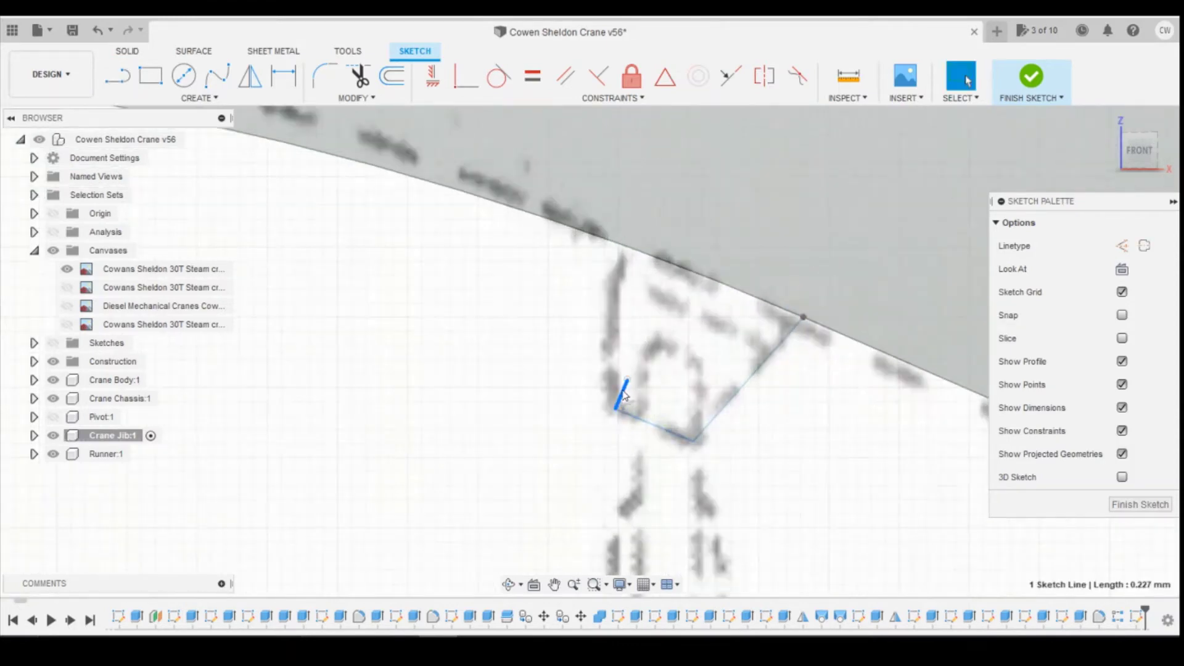
pyautogui.press('Delete')
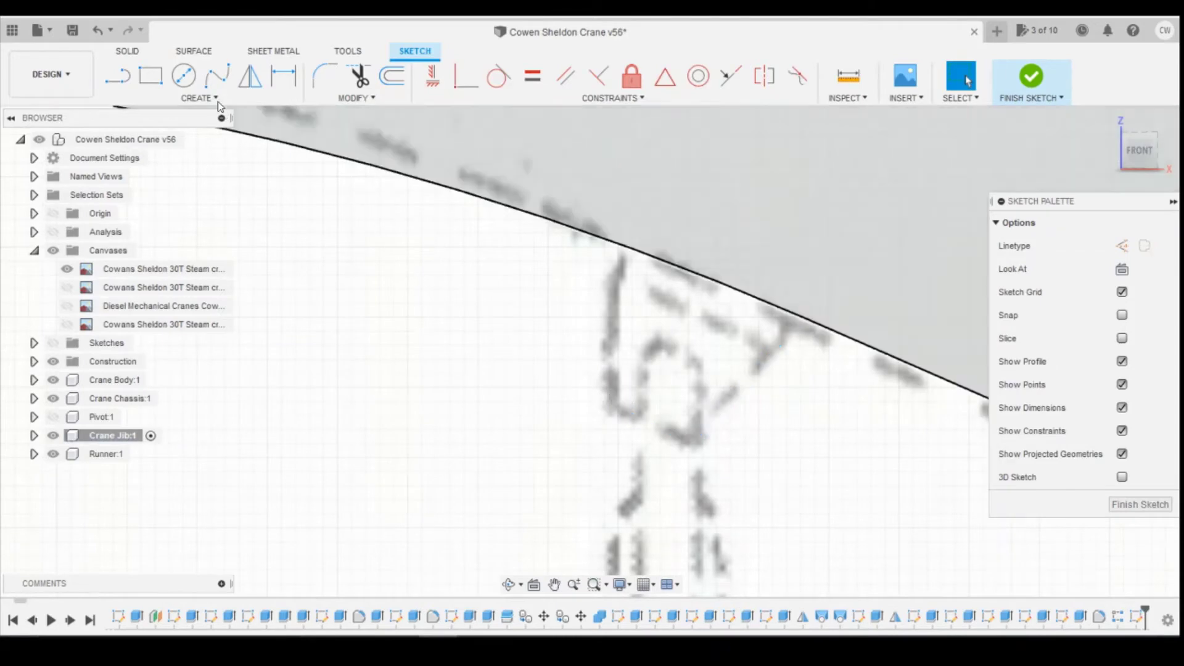
# Step: Undo the last change, delete the short stray segment and close the bracket profile with a vertical line up to the jib's lower edge
pyautogui.click(95, 32)
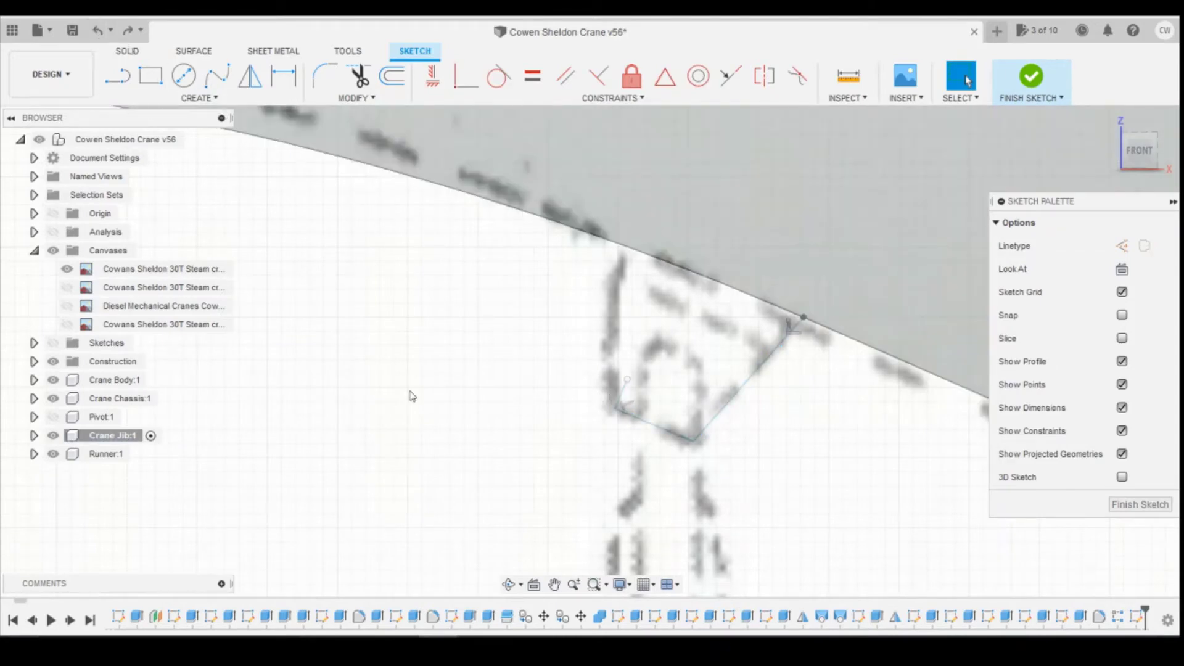
pyautogui.click(622, 397)
pyautogui.press('Delete')
pyautogui.click(115, 74)
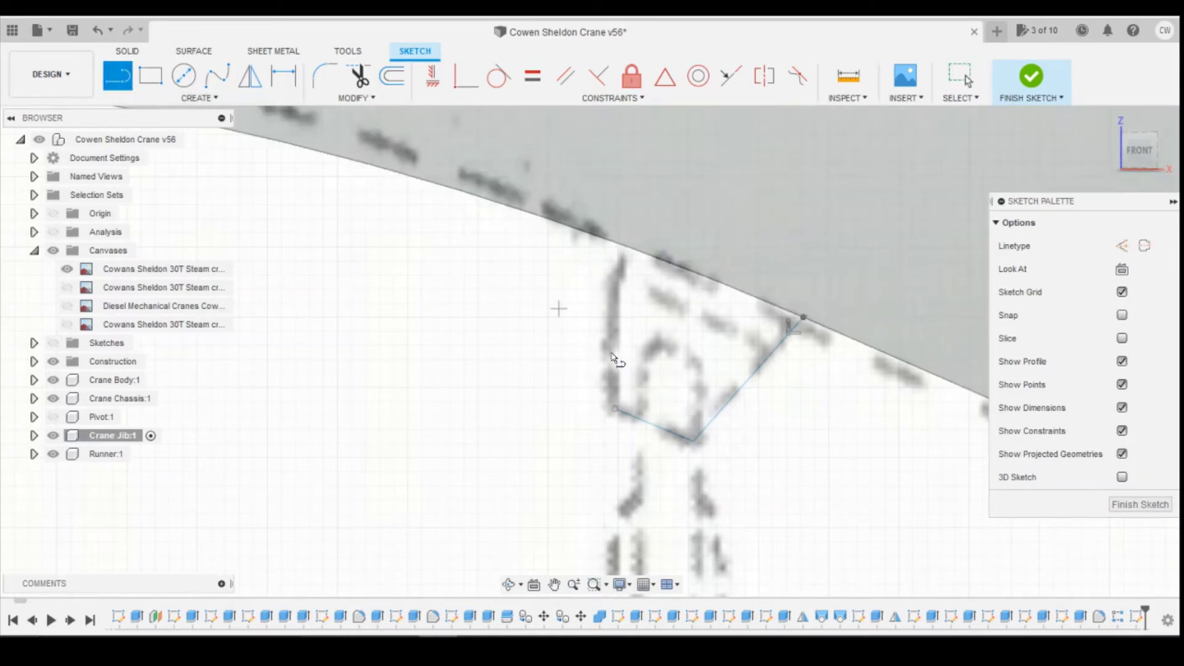
pyautogui.click(615, 409)
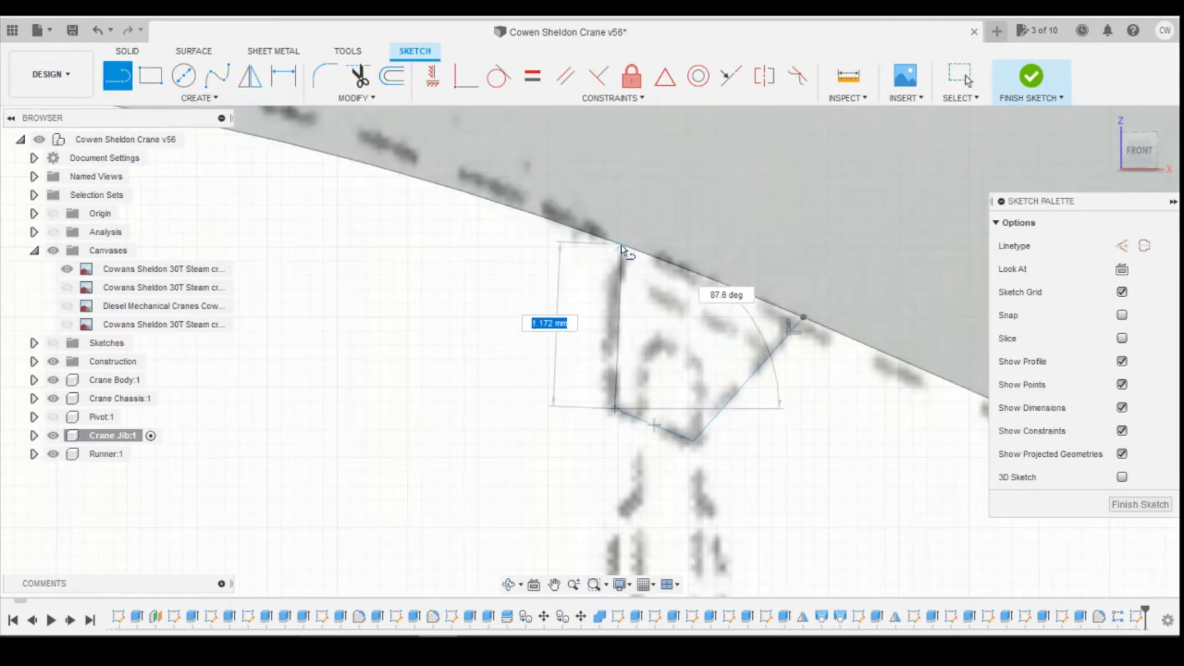
pyautogui.click(618, 243)
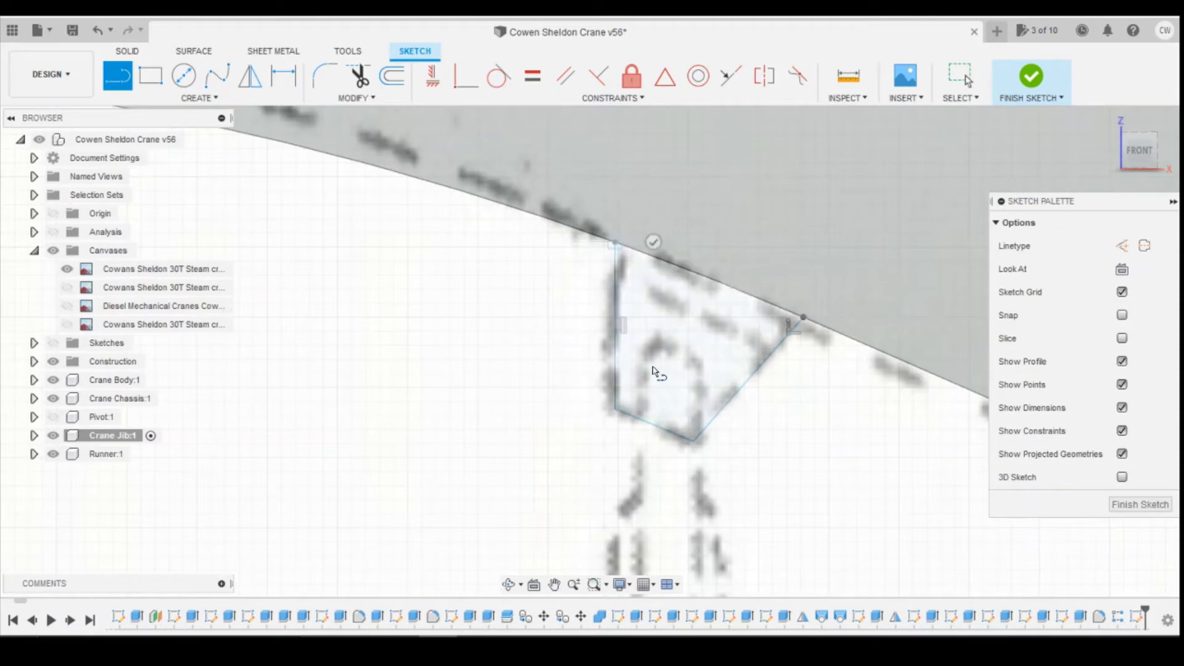
pyautogui.press('Escape')
pyautogui.click(685, 336)
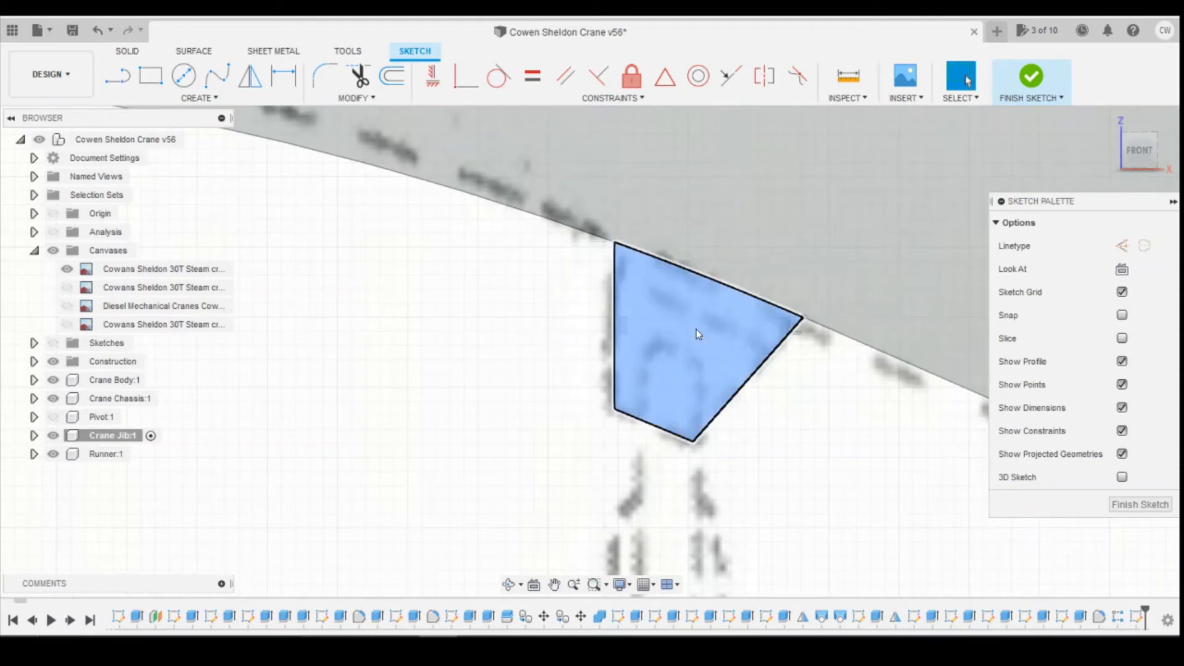
pyautogui.rightClick(696, 332)
pyautogui.click(691, 396)
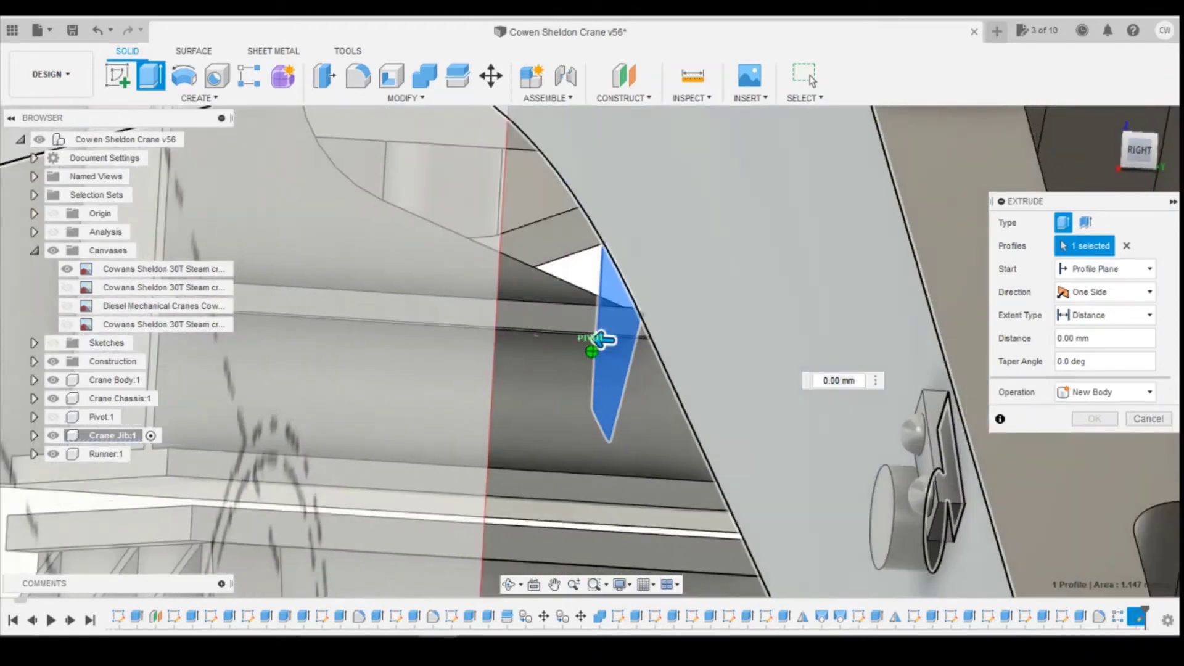
pyautogui.keyDown('shift'); pyautogui.moveTo(1072, 253); pyautogui.dragTo(929, 217, button='middle'); pyautogui.keyUp('shift')
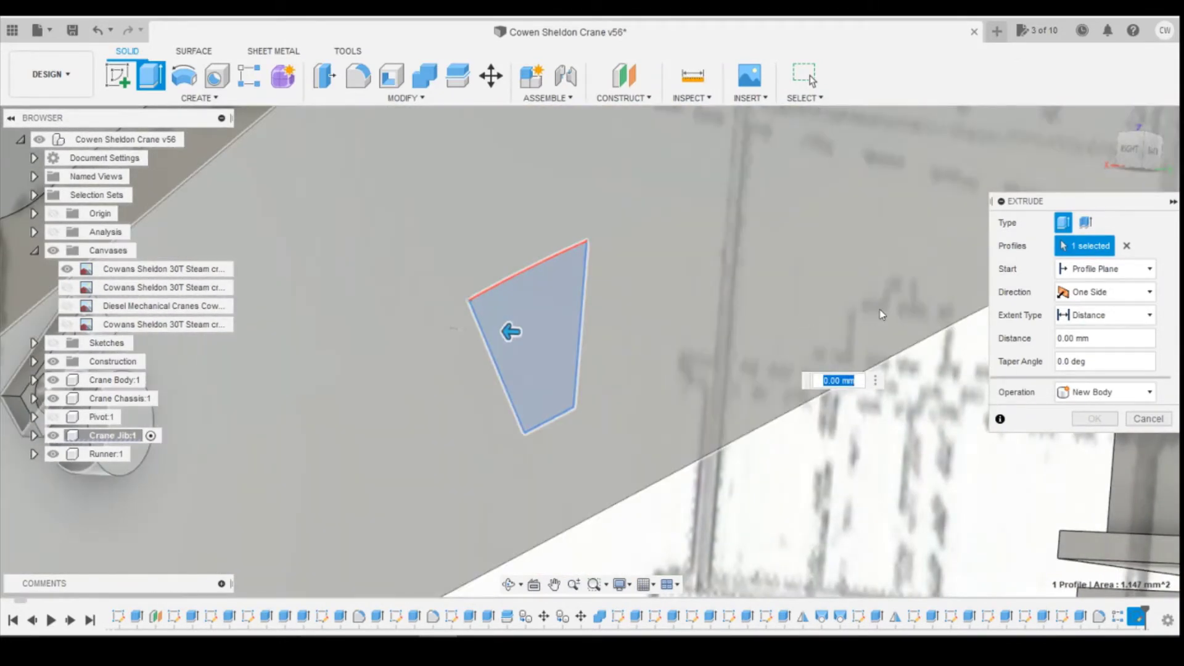
pyautogui.moveTo(510, 332); pyautogui.dragTo(881, 314)
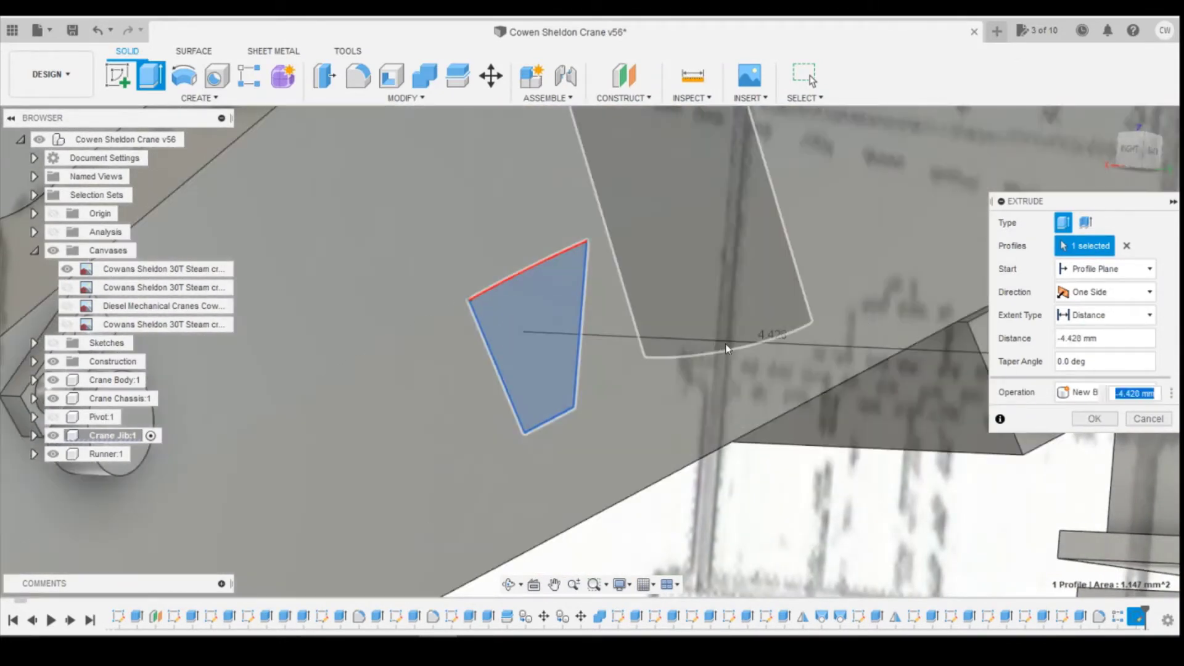
pyautogui.scroll(-3, 725, 342)
pyautogui.scroll(3, 882, 313)
pyautogui.scroll(2, 896, 316)
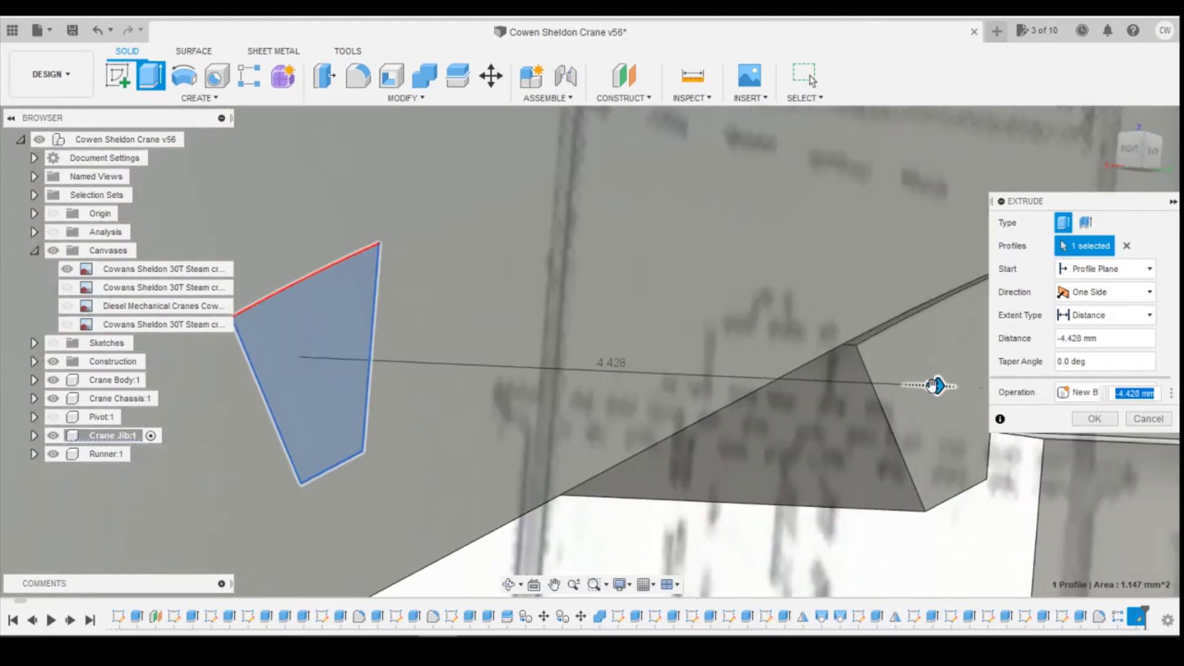
pyautogui.moveTo(1131, 147); pyautogui.dragTo(1092, 148)
pyautogui.moveTo(1142, 161)
pyautogui.mouseDown()
pyautogui.moveTo(1168, 149)
pyautogui.moveTo(1142, 166)
pyautogui.mouseUp()
pyautogui.scroll(3, 321, 306)
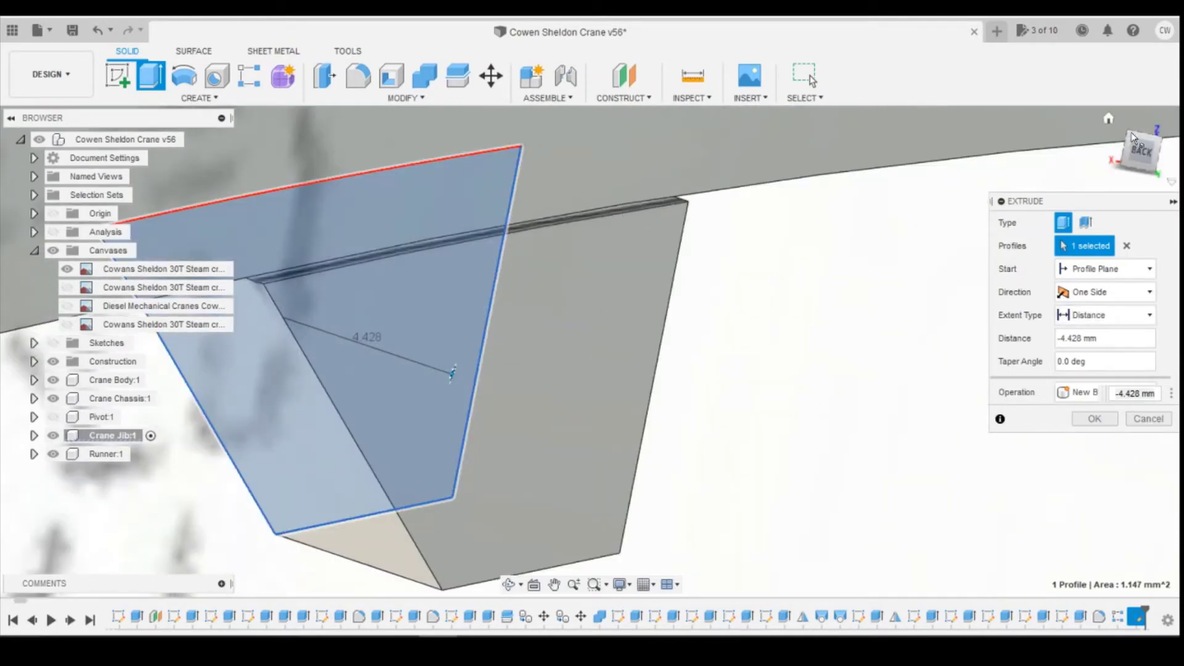
pyautogui.moveTo(1131, 132); pyautogui.dragTo(1142, 156)
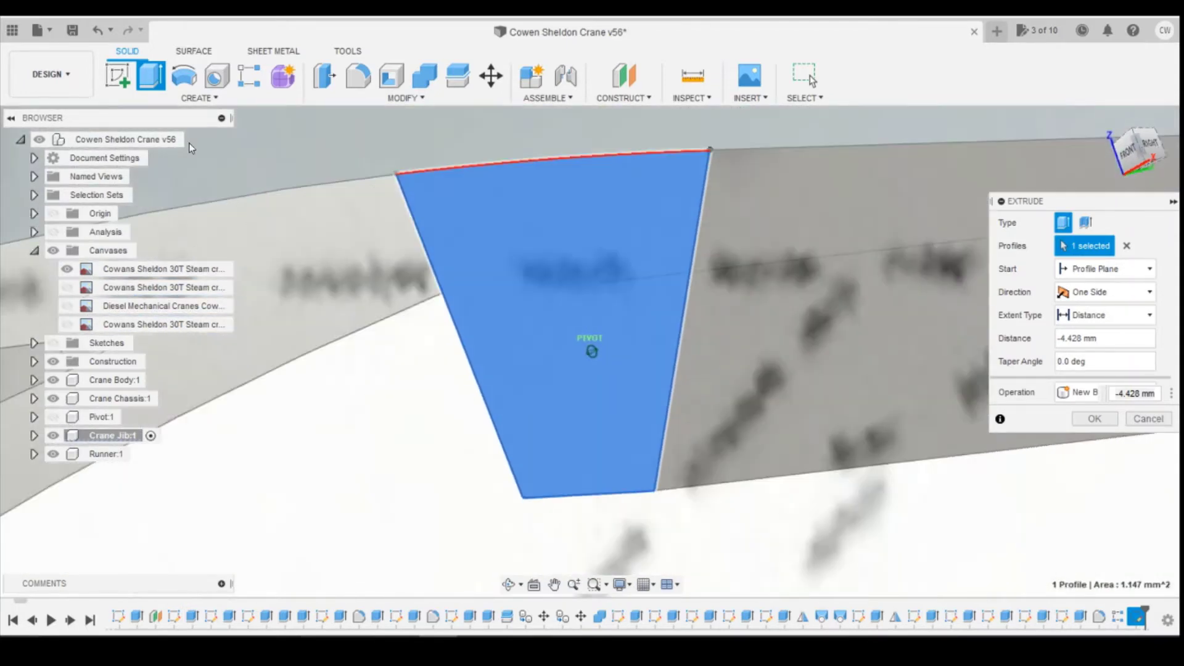
pyautogui.click(191, 148)
pyautogui.click(180, 370)
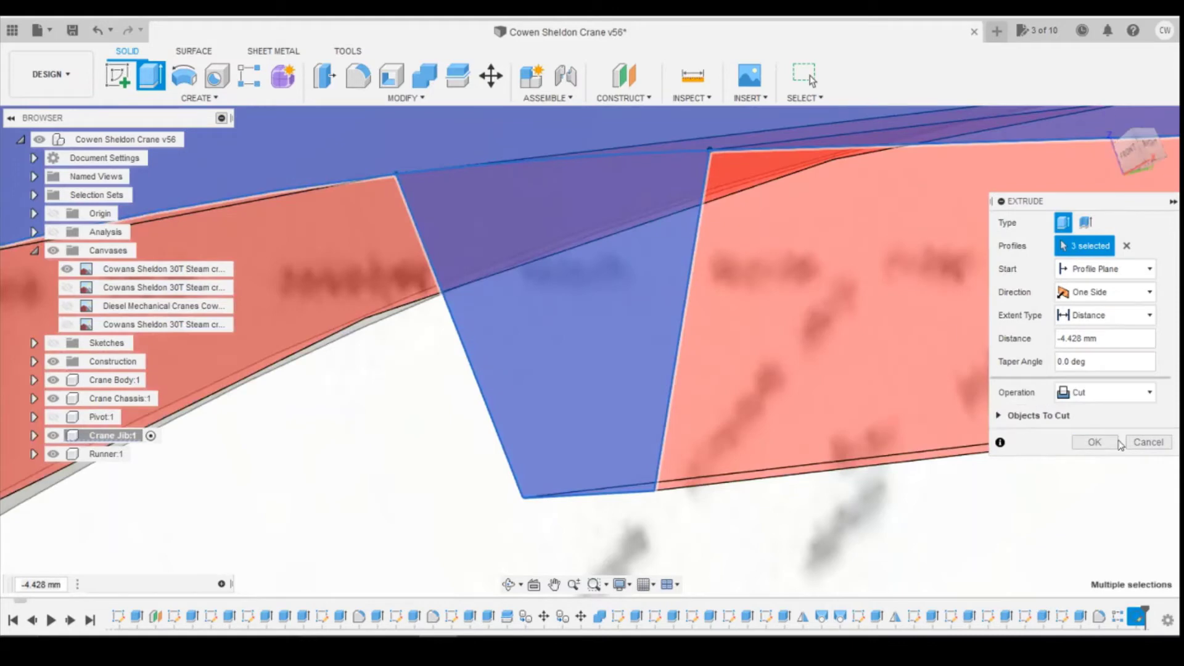
pyautogui.click(1147, 442)
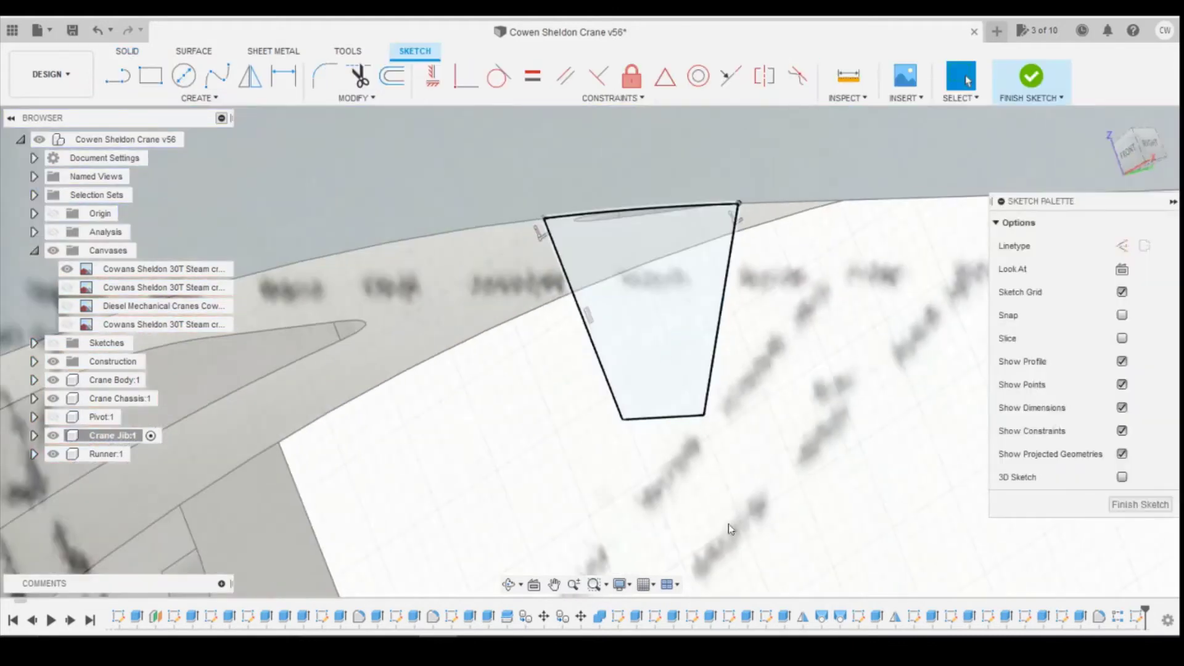
# Step: Finish the bracket sketch and delete it from the design history
pyautogui.click(1030, 77)
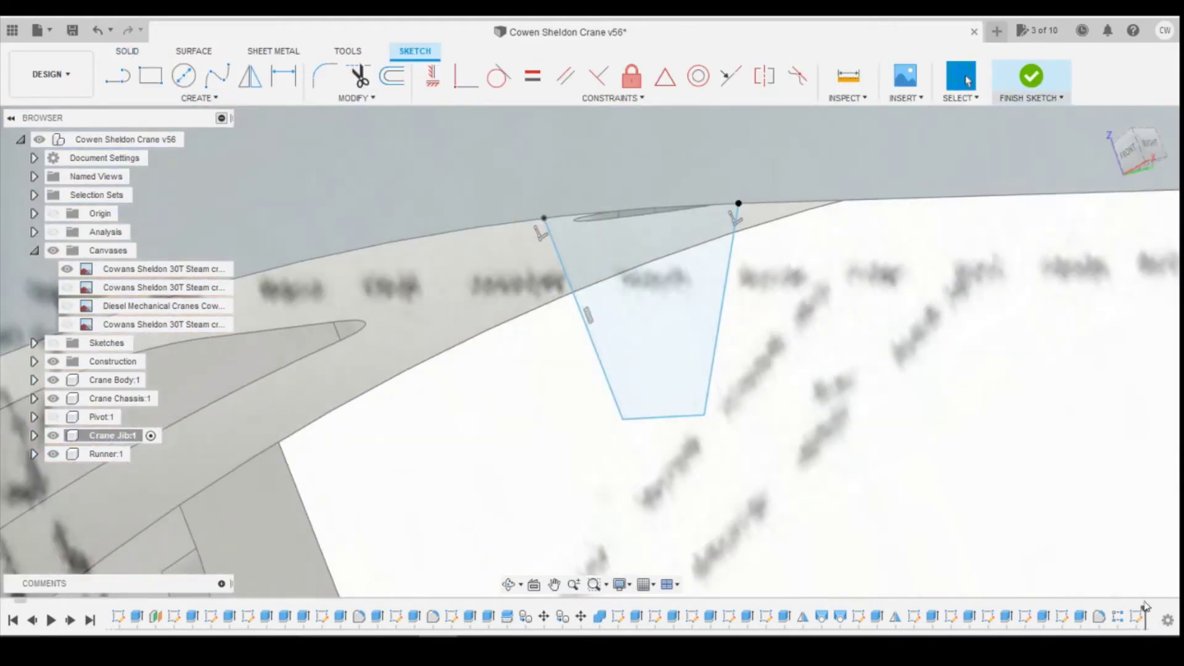
pyautogui.rightClick(1142, 616)
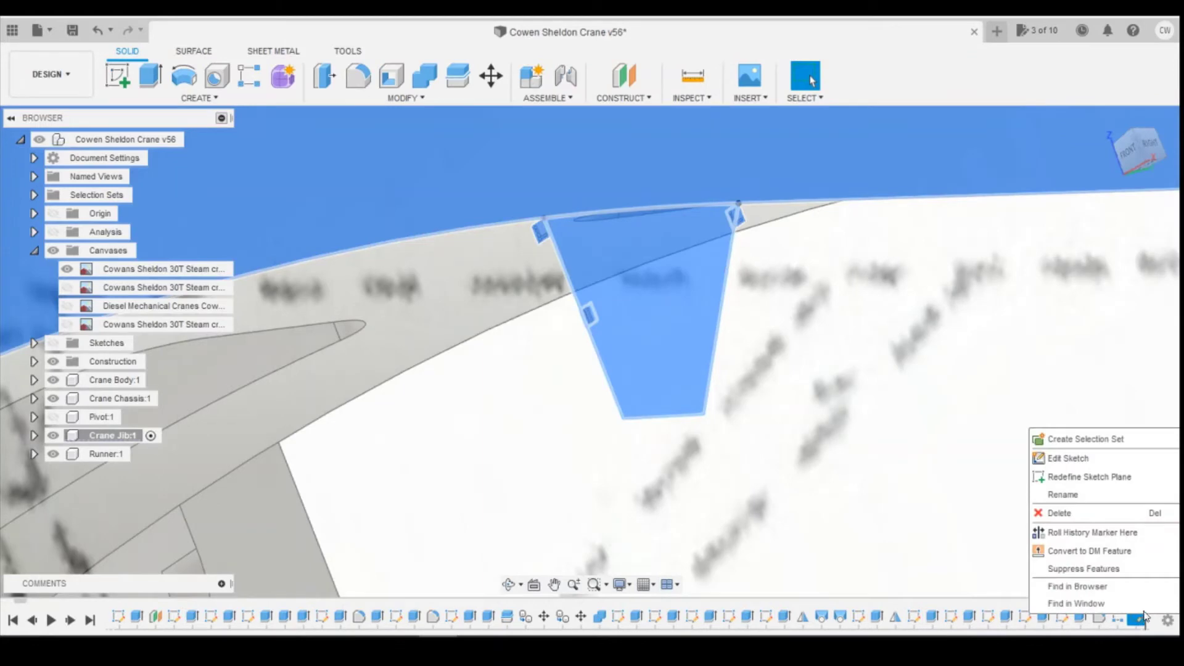
pyautogui.click(1105, 512)
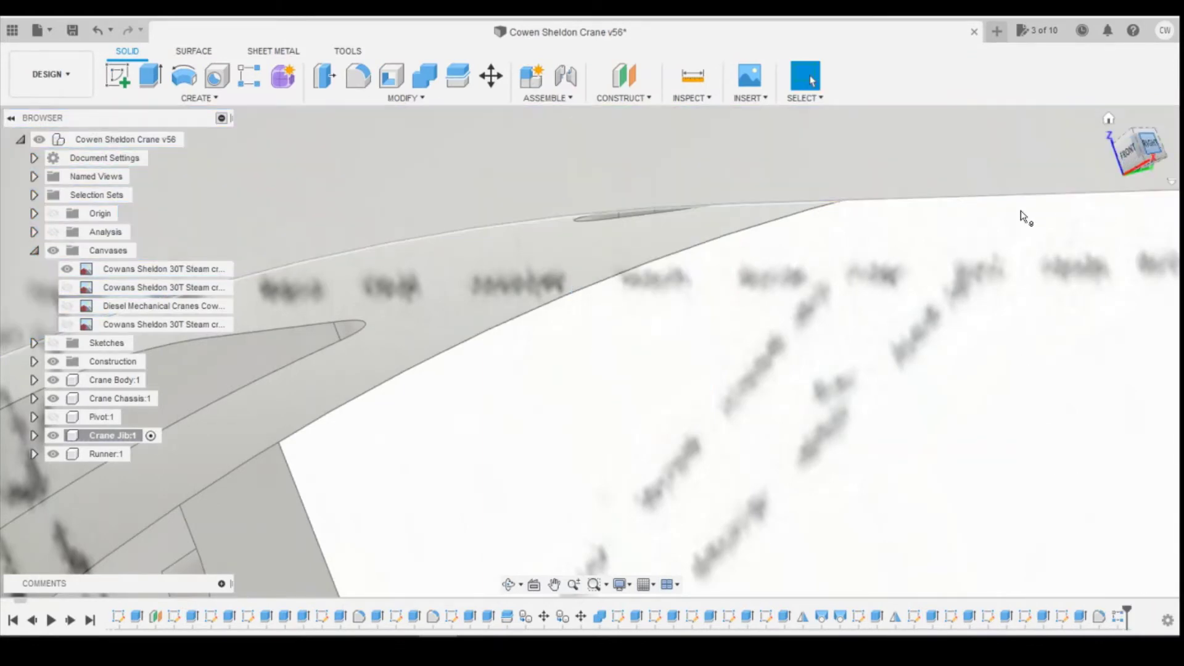
# Step: Hide the Crane Body and Crane Chassis components to expose the jib
pyautogui.scroll(-6, 704, 372)
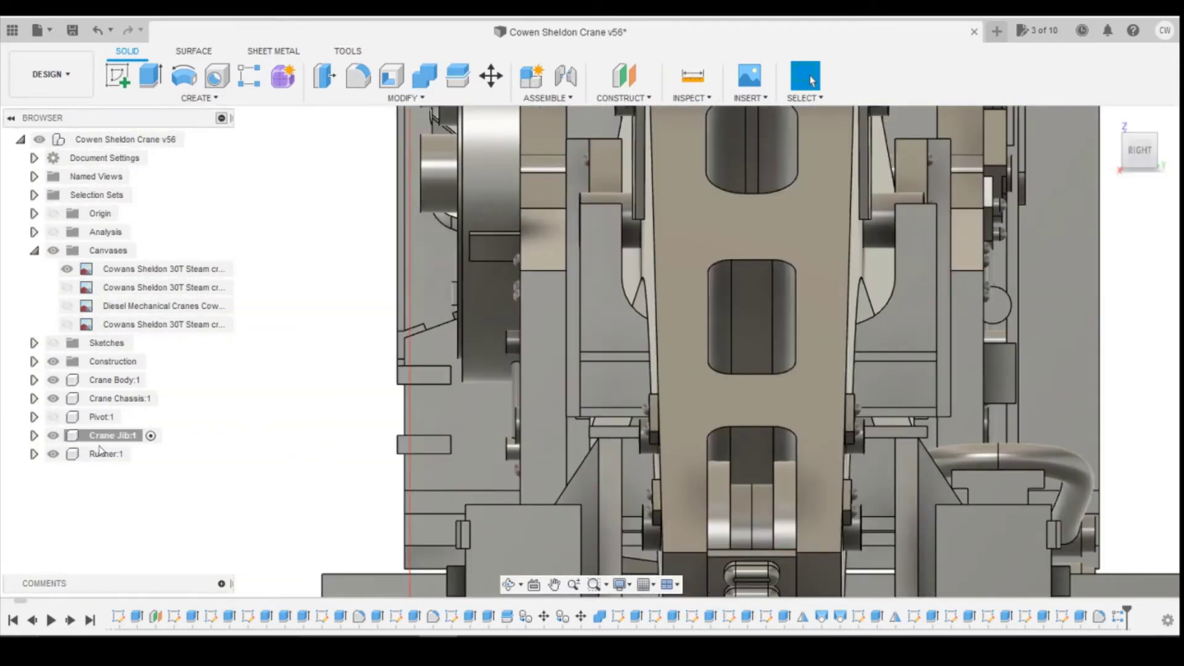
pyautogui.click(34, 435)
pyautogui.scroll(-5, 417, 378)
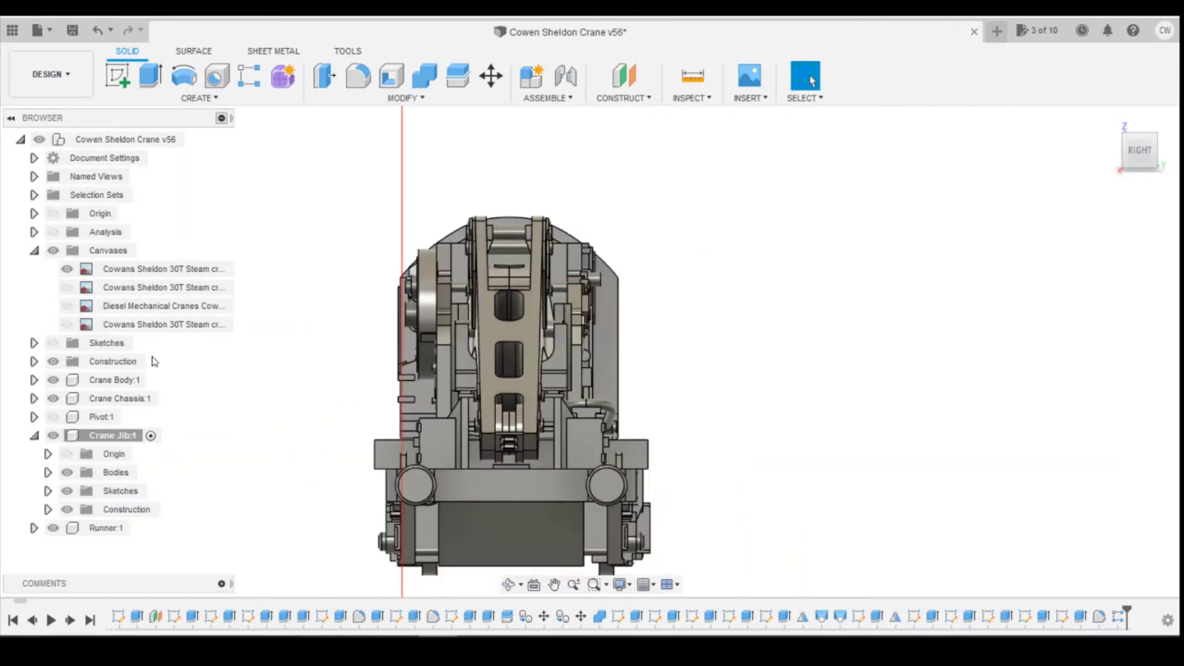
pyautogui.click(53, 379)
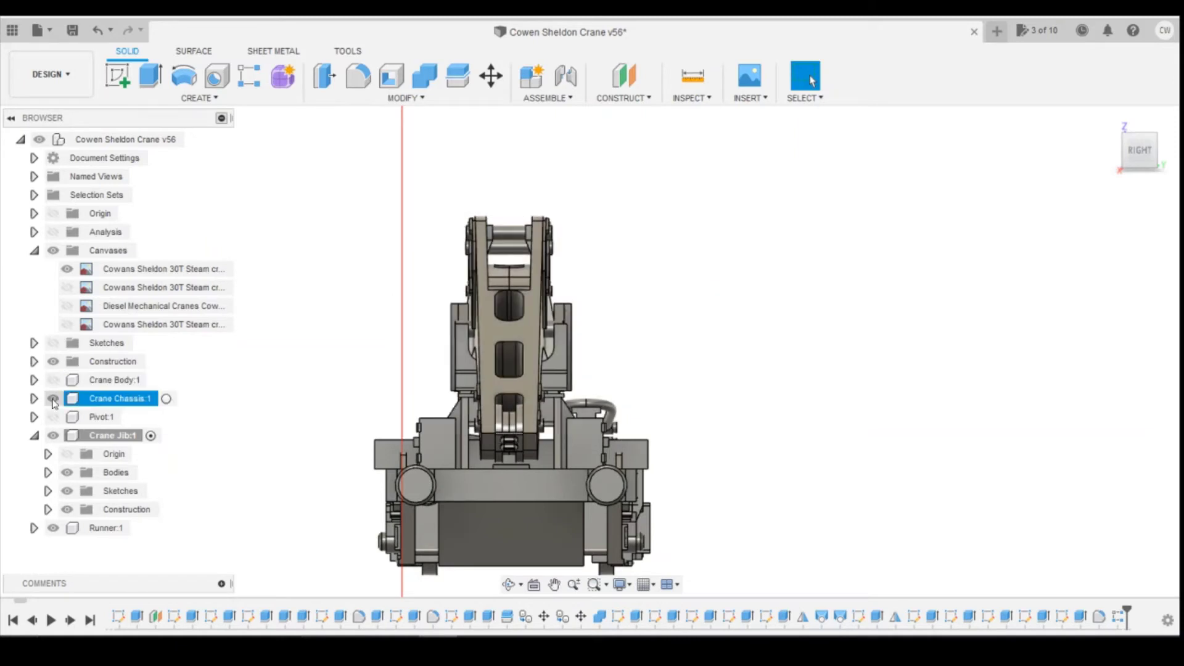
pyautogui.click(53, 398)
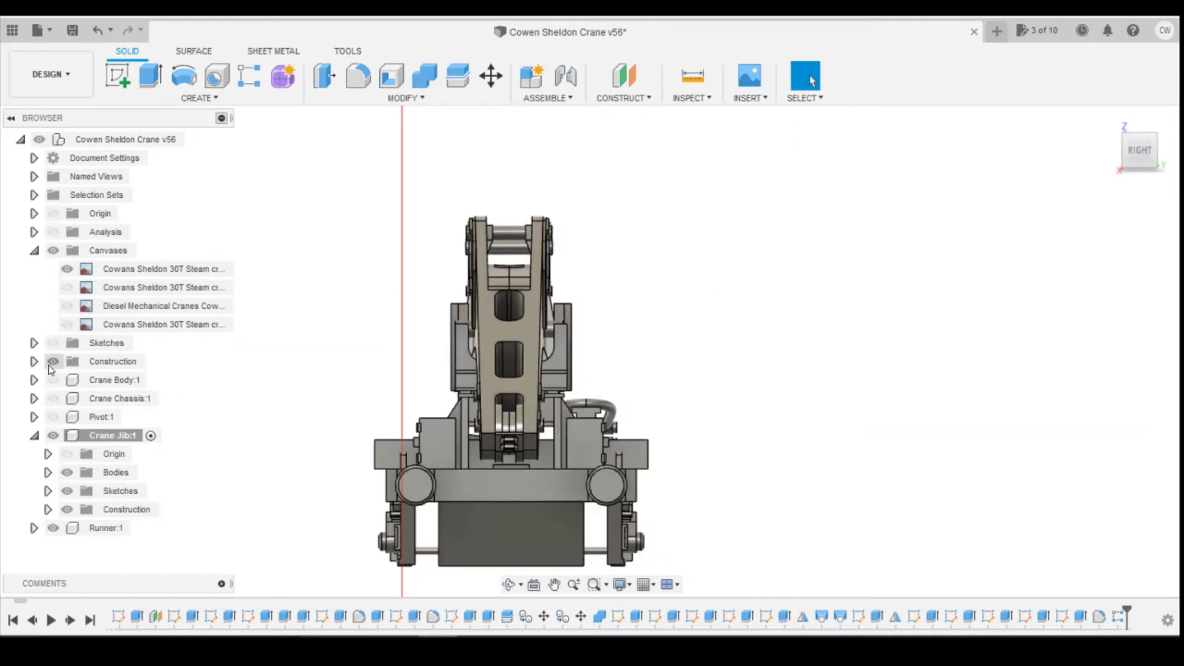
# Step: Create a new sketch on construction plane Plane4
pyautogui.click(34, 362)
pyautogui.click(71, 436)
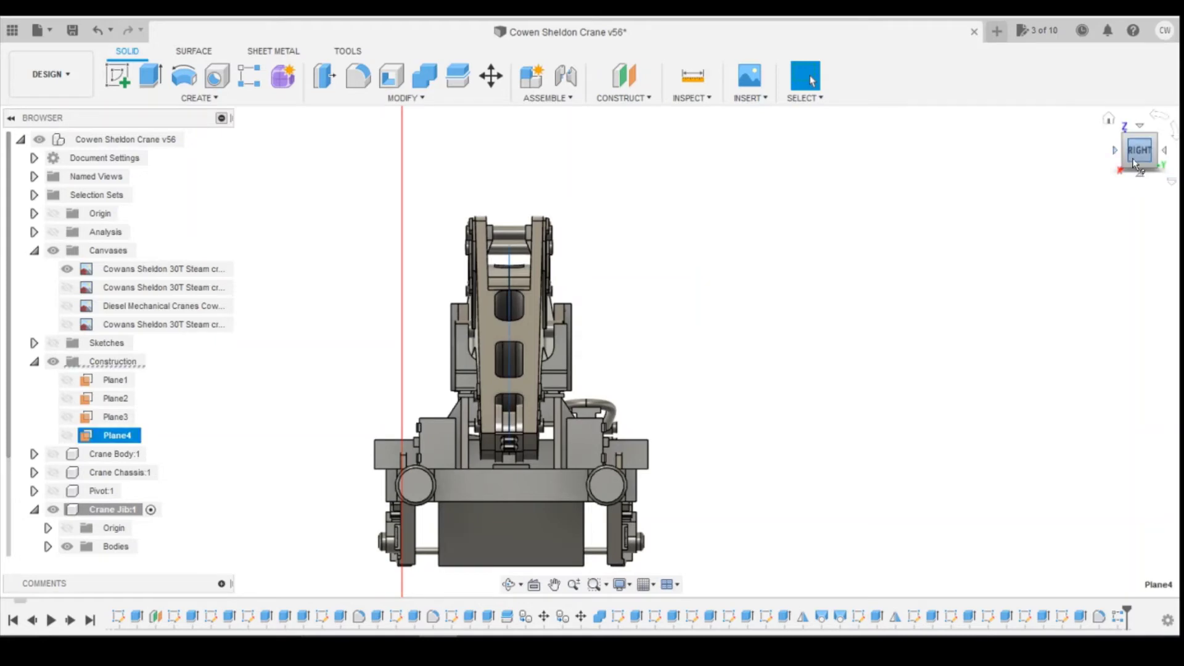
pyautogui.moveTo(1132, 157); pyautogui.dragTo(1151, 157)
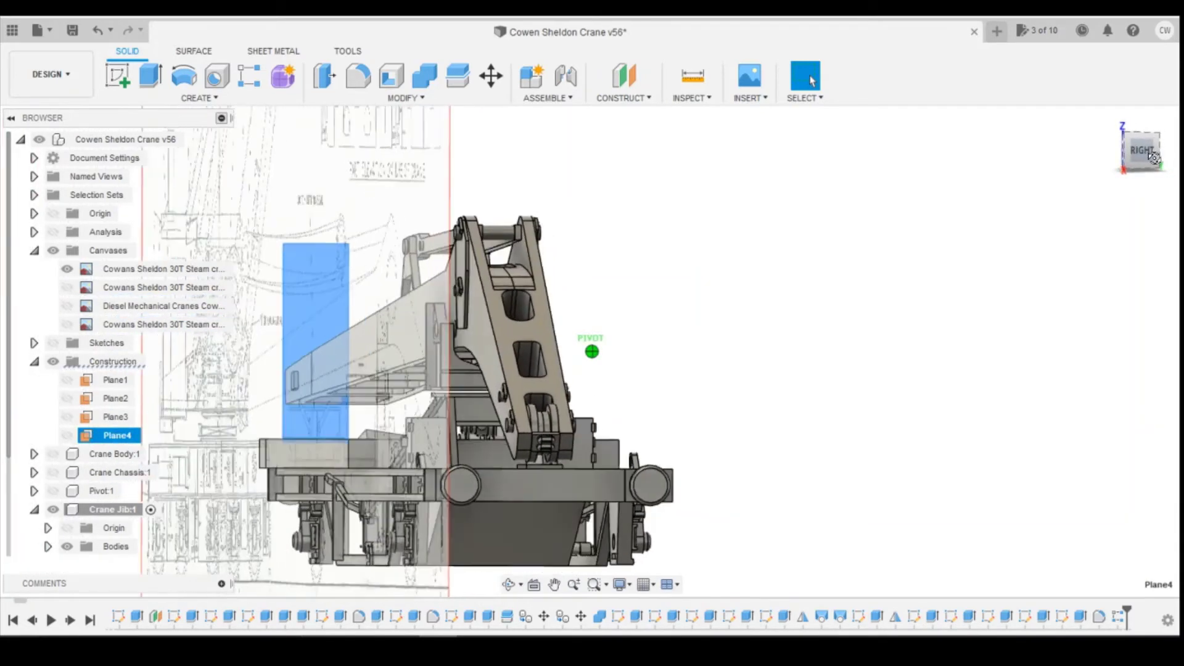
pyautogui.click(117, 77)
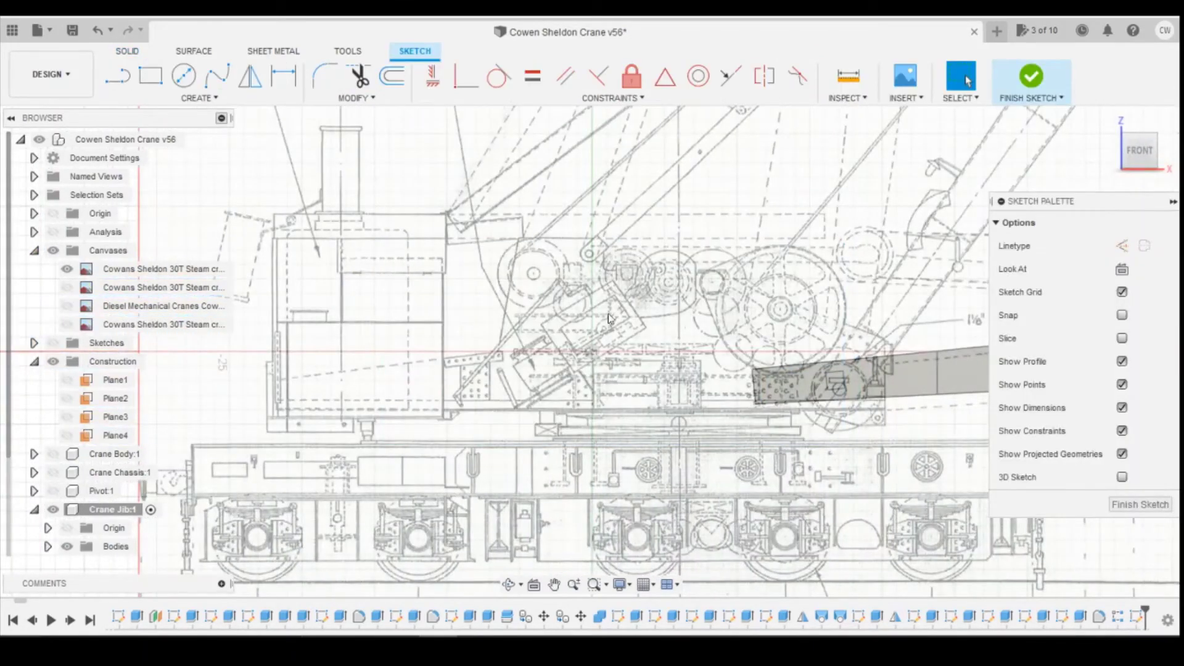
# Step: Project the jib's curved and straight lower edges around the dashed bracket into the sketch
pyautogui.scroll(-4, 543, 426)
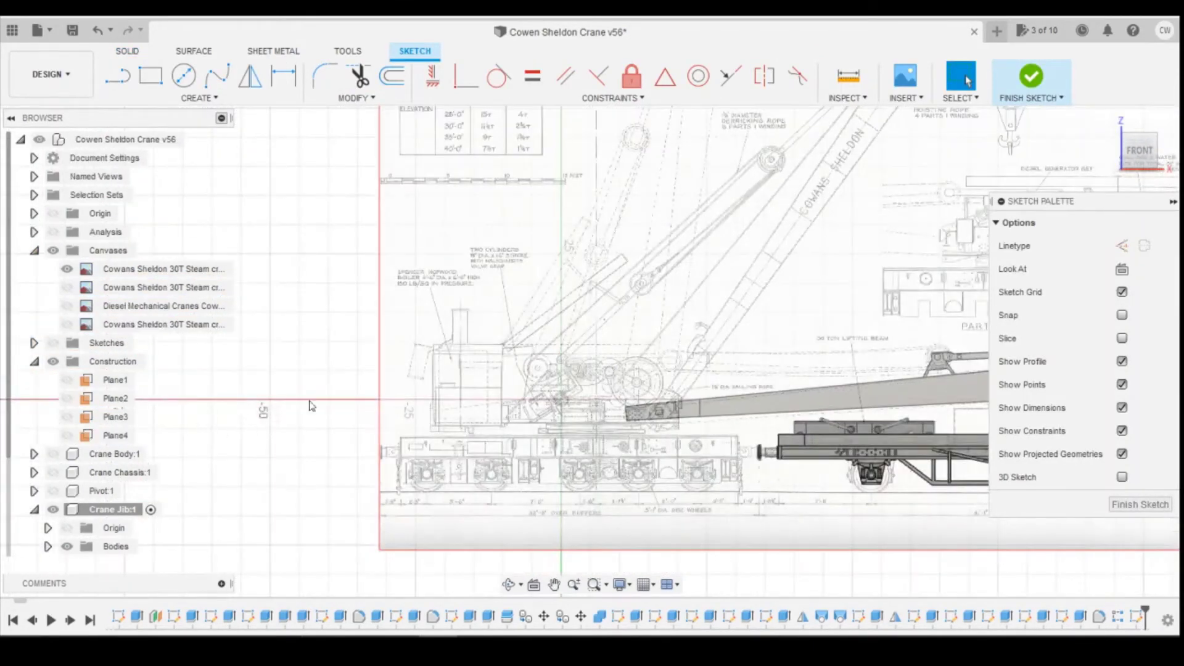
pyautogui.scroll(-5, 407, 418)
pyautogui.scroll(4, 950, 448)
pyautogui.scroll(4, 378, 401)
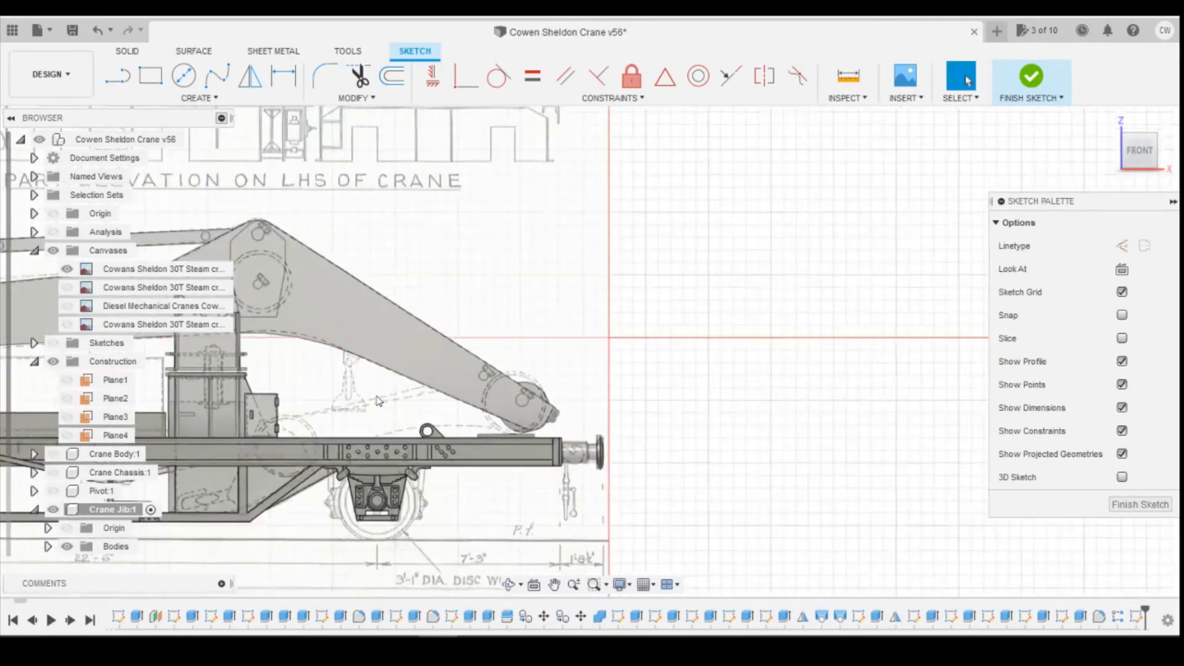
pyautogui.scroll(3, 378, 400)
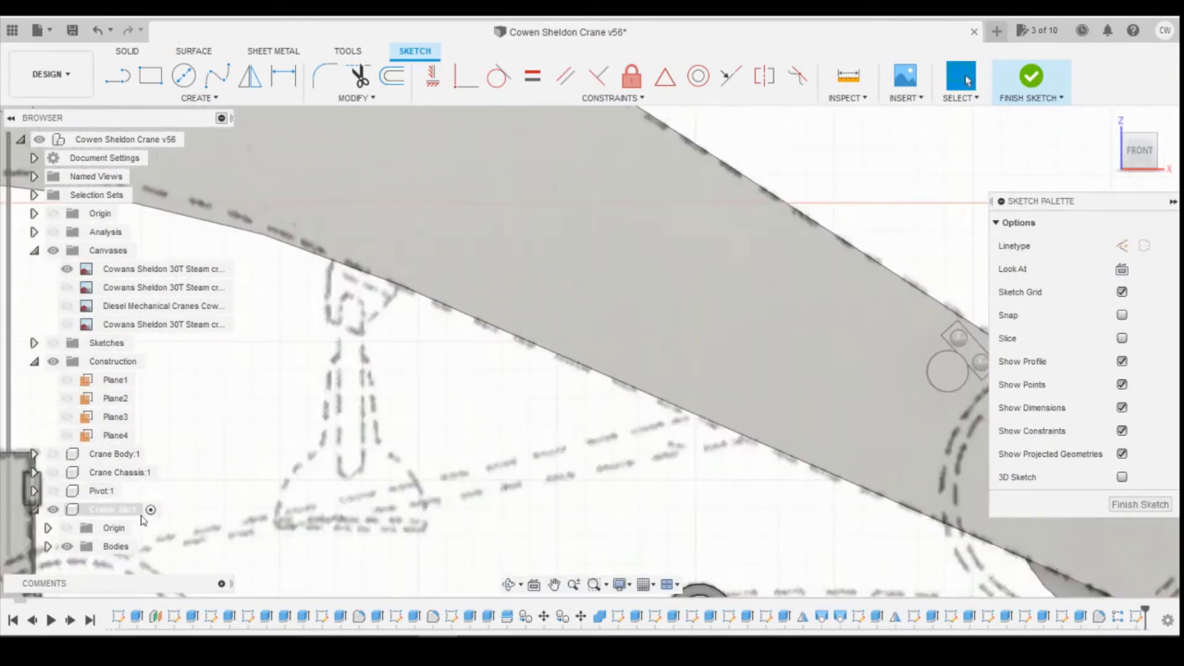
pyautogui.click(141, 516)
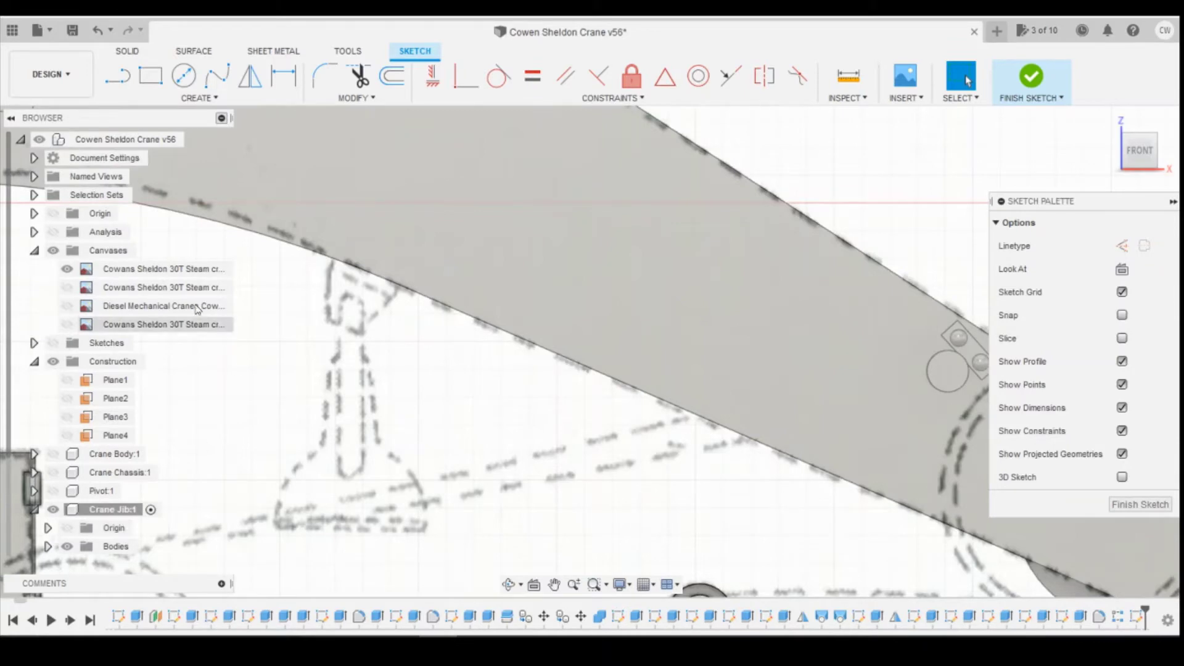
pyautogui.click(118, 79)
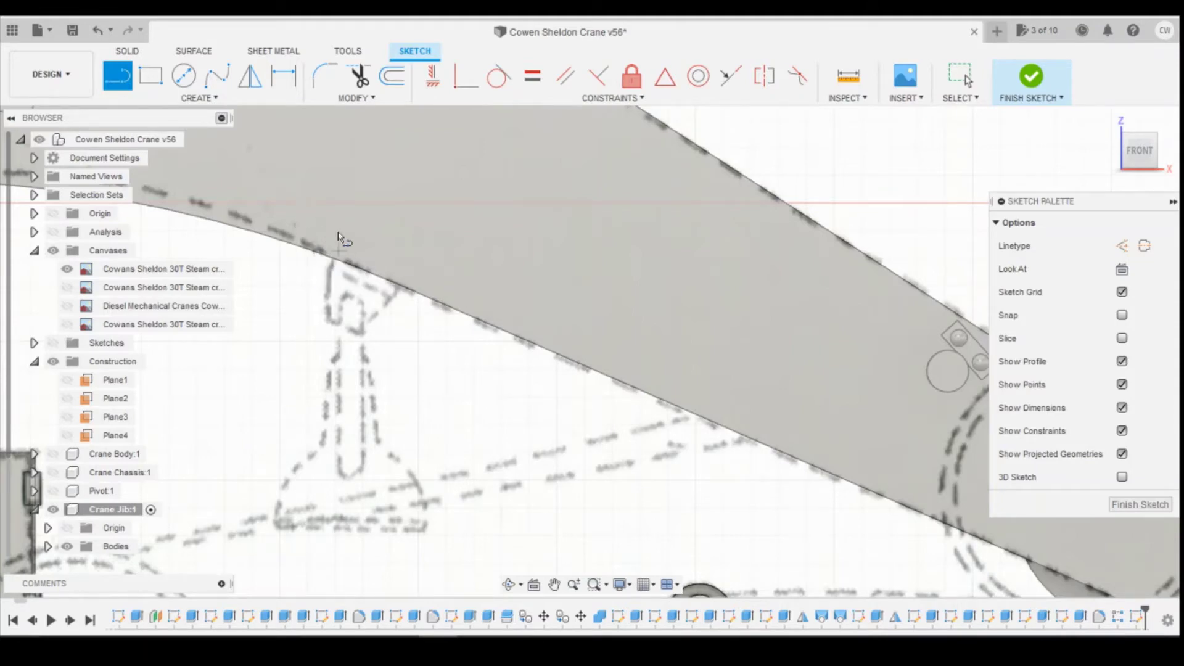
pyautogui.press('Escape')
pyautogui.press('p')
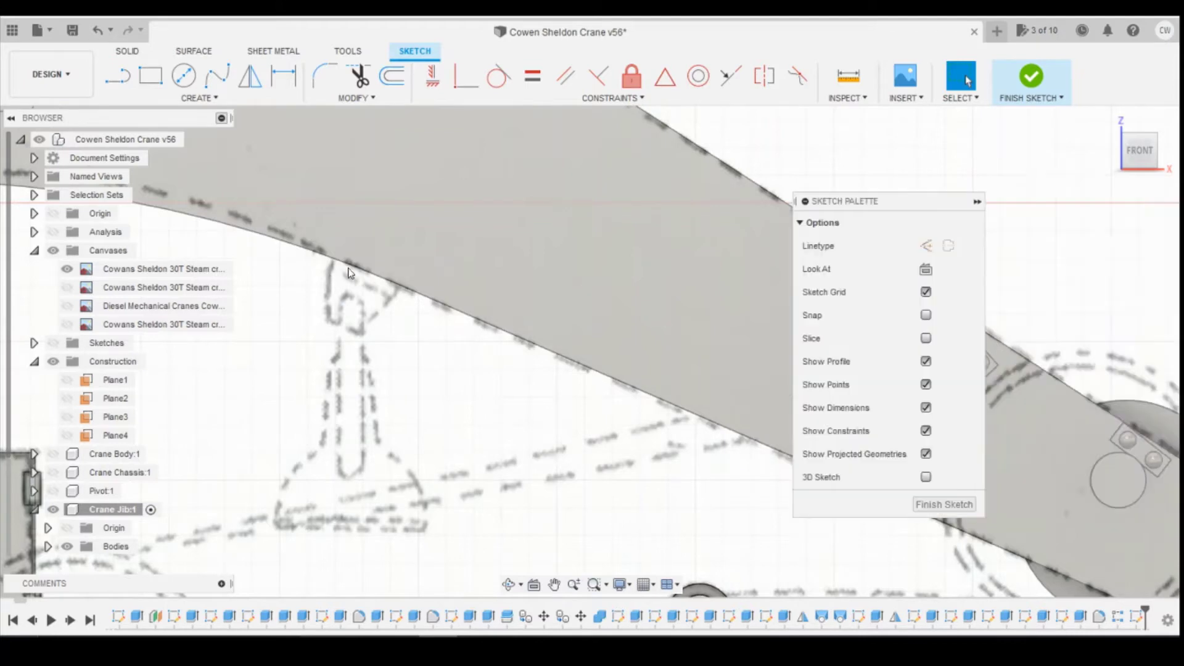
pyautogui.click(370, 276)
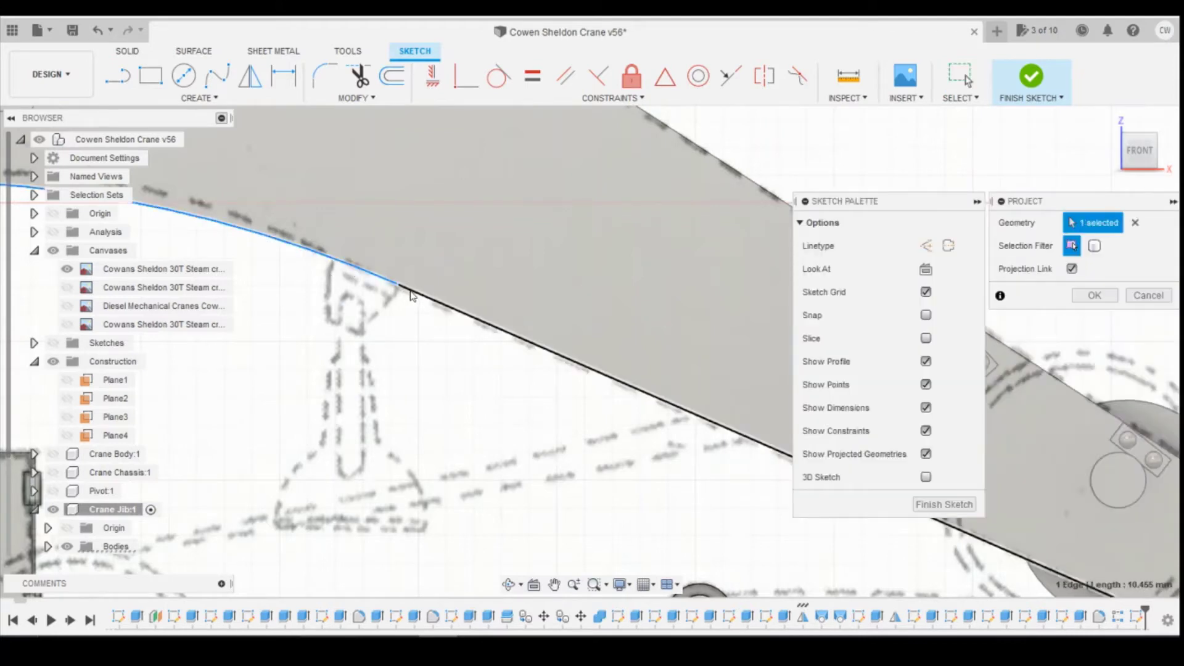
pyautogui.click(387, 282)
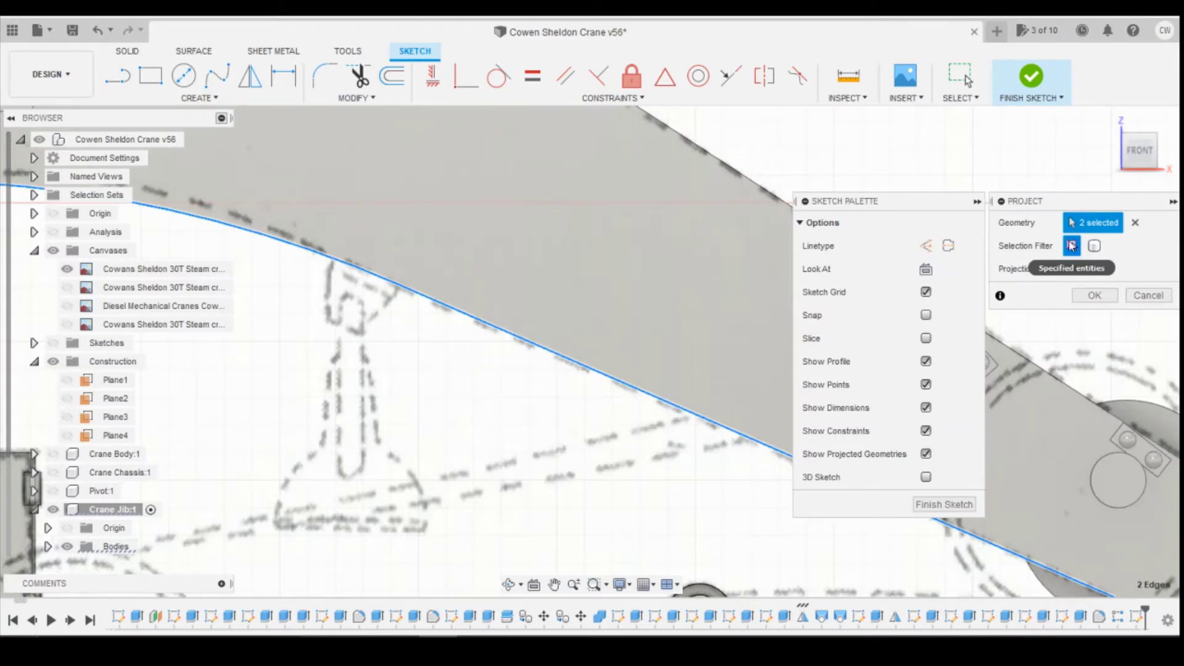
pyautogui.click(1094, 295)
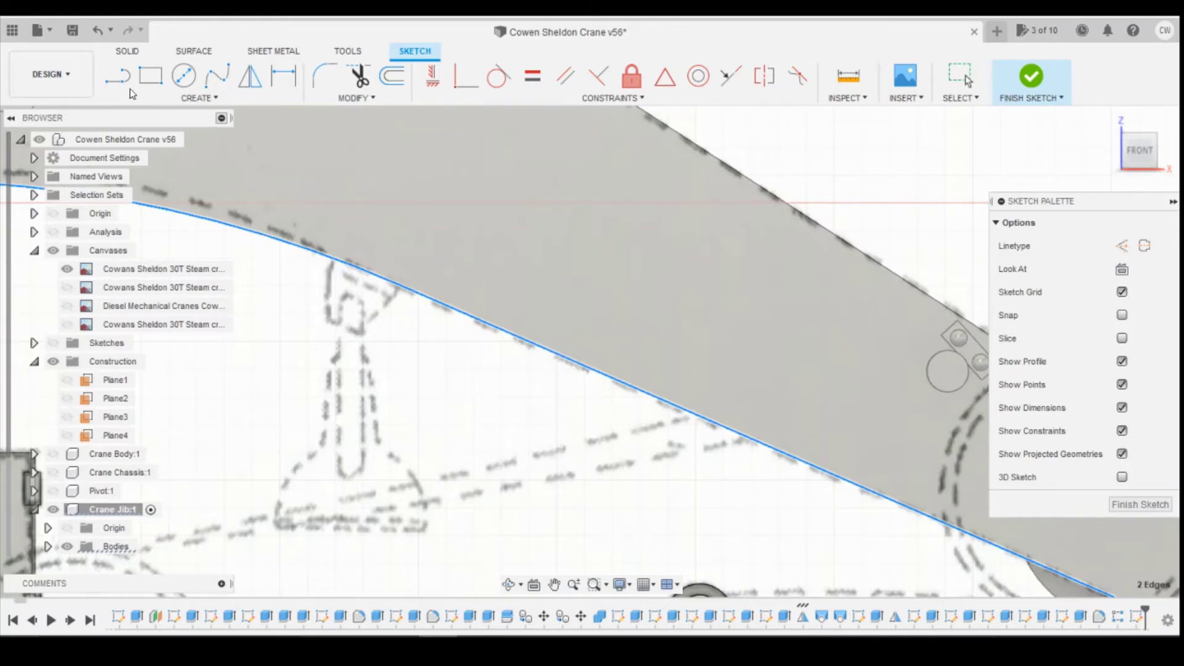
# Step: Draw the bracket's closed four-sided outline with lines over the dashed reference, its slanted right edge about 1.13 mm long, closing along the jib's lower edge
pyautogui.click(121, 82)
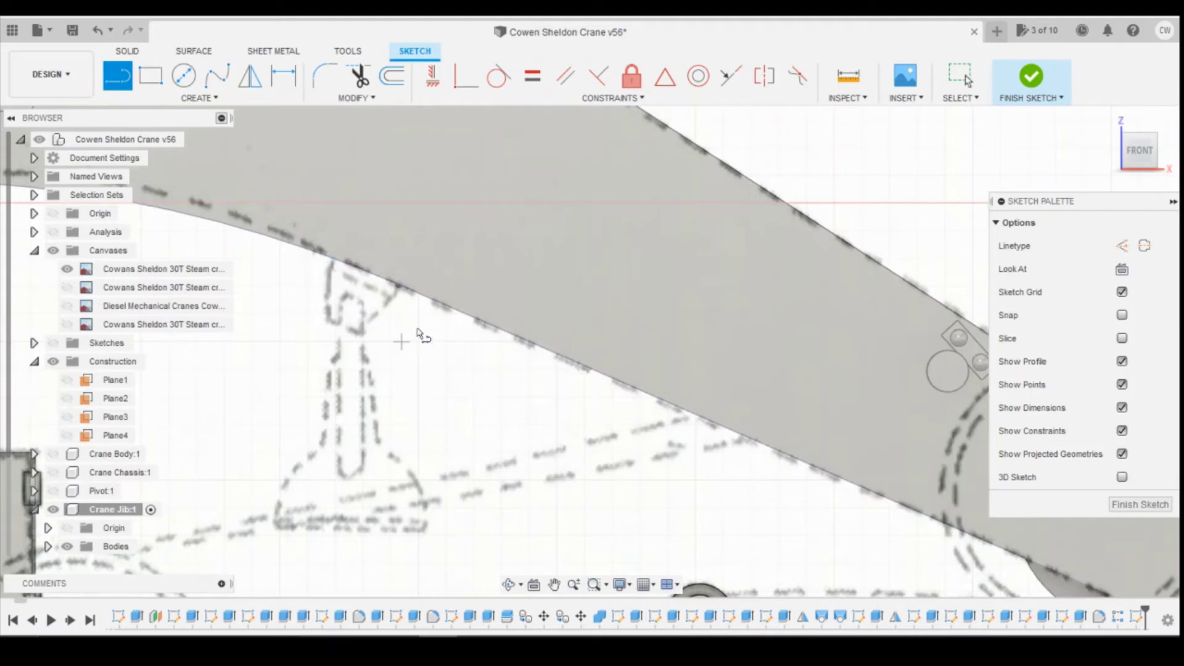
pyautogui.click(397, 285)
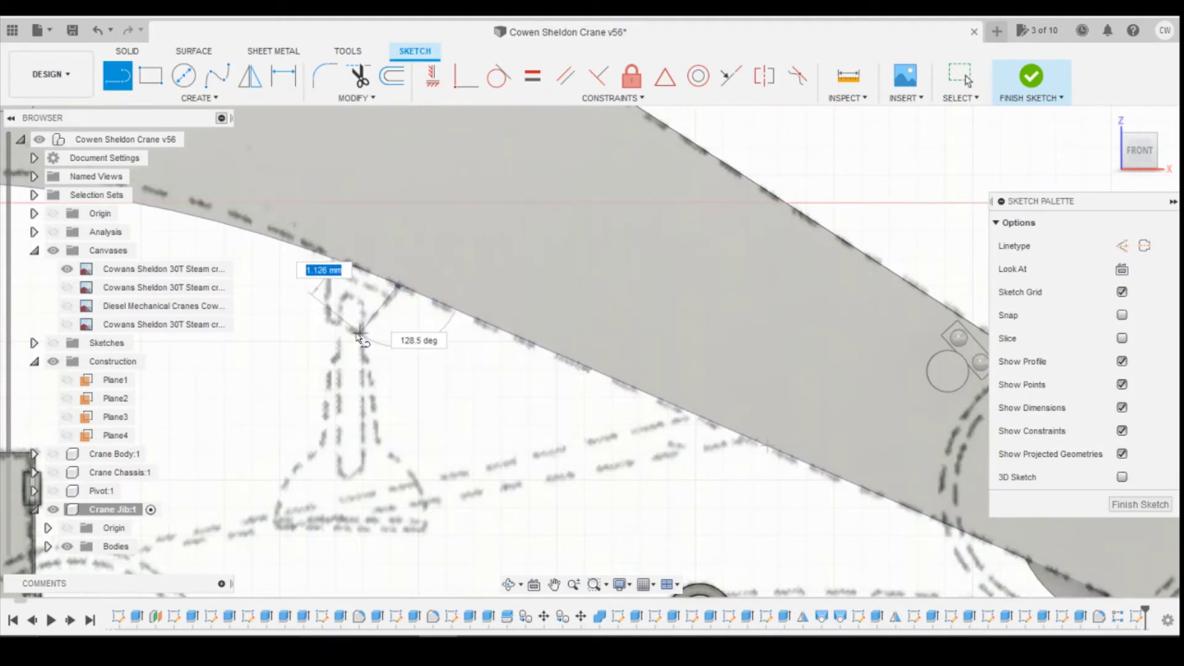
pyautogui.click(359, 335)
pyautogui.click(328, 319)
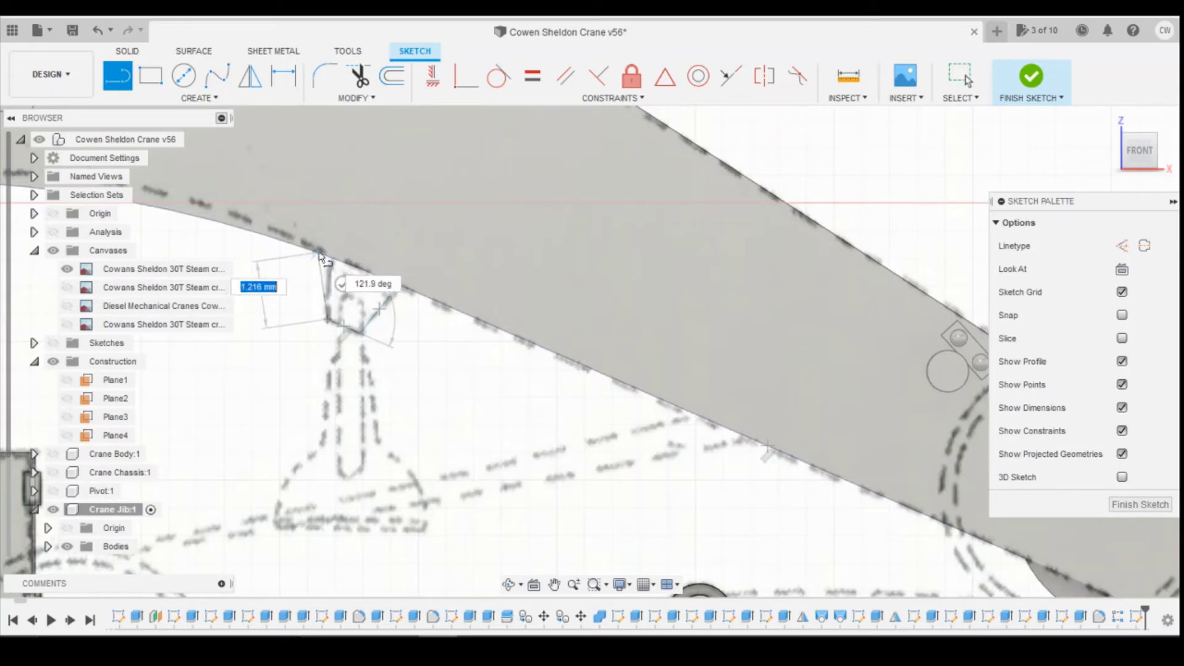
pyautogui.click(325, 256)
pyautogui.click(398, 285)
pyautogui.press('Escape')
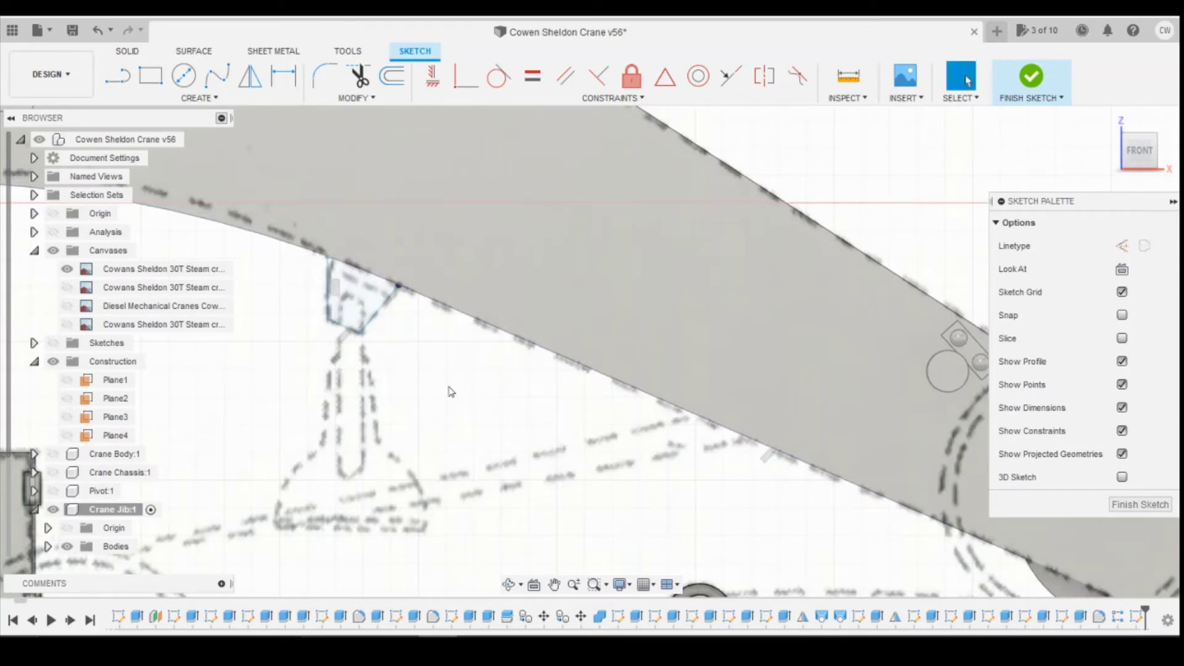
# Step: Dimension the angle between the bracket's bottom edge and slanted right edge as 110 degrees
pyautogui.press('d')
pyautogui.click(365, 325)
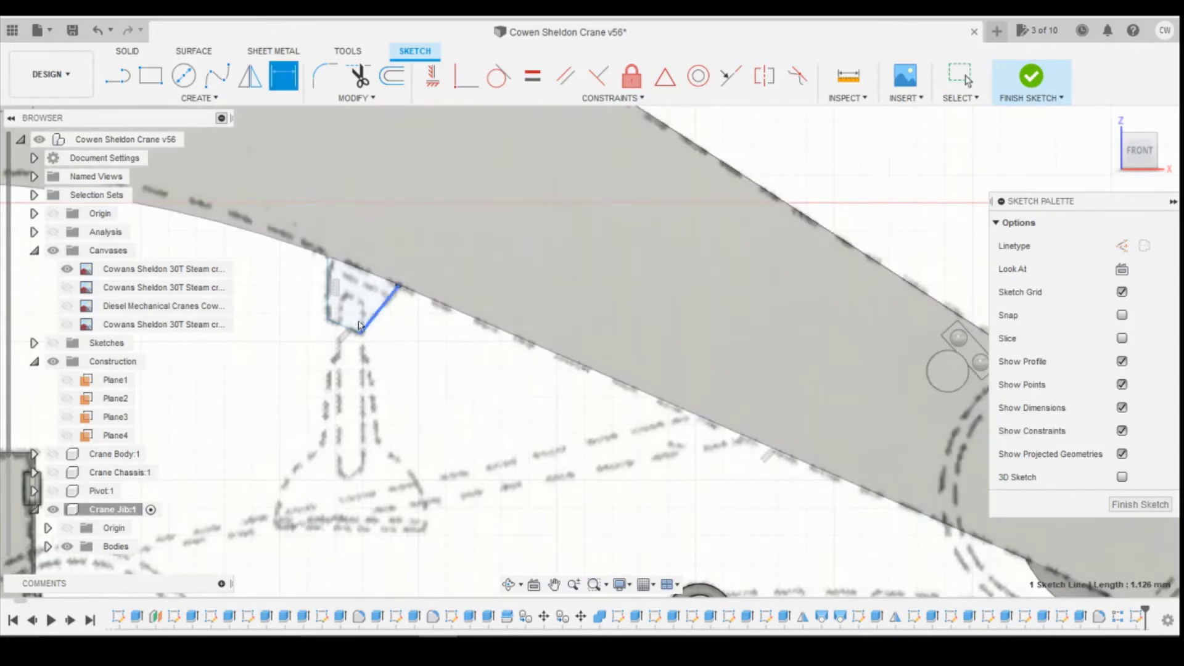
pyautogui.click(354, 318)
pyautogui.click(359, 318)
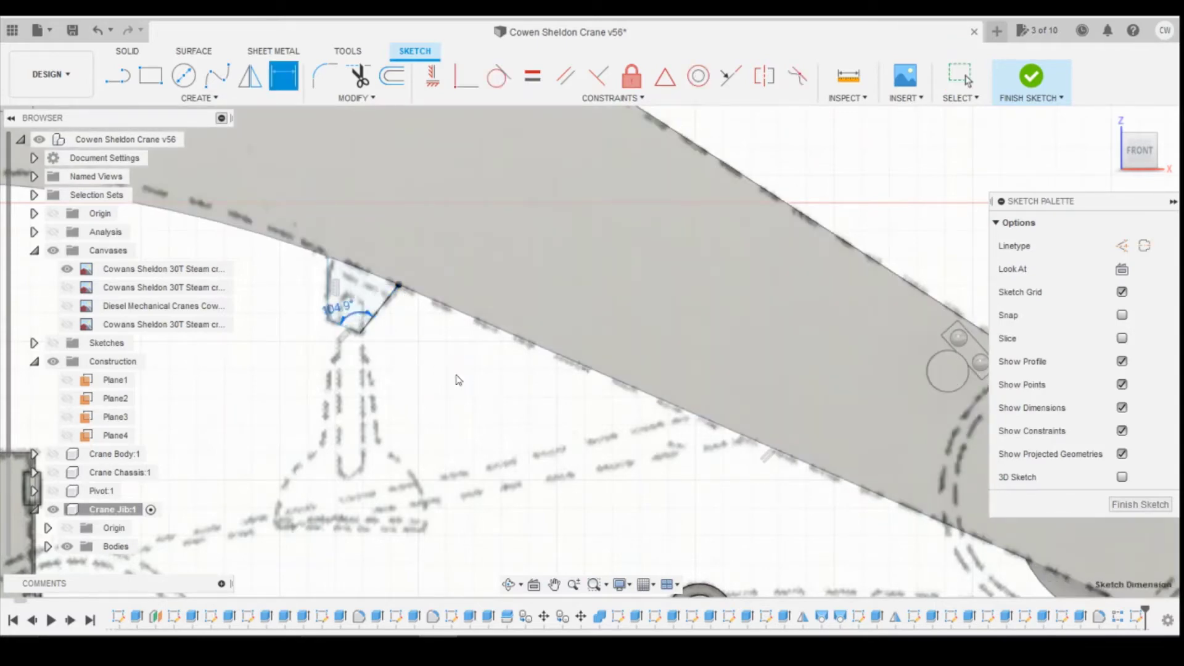
pyautogui.write('110')
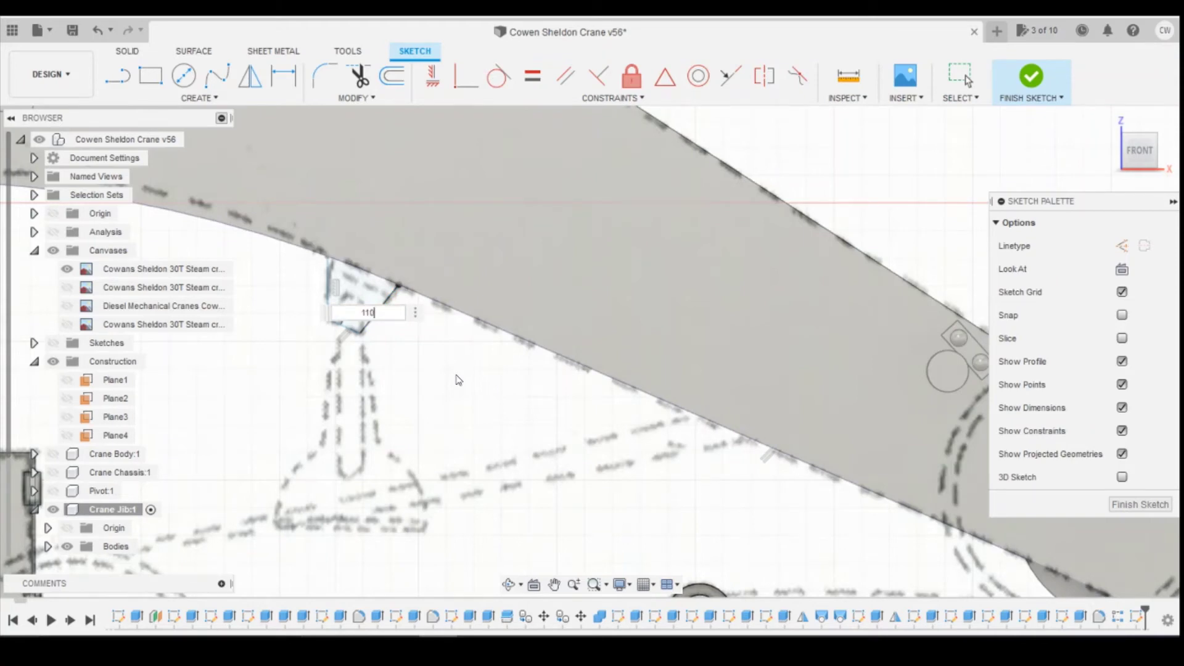
pyautogui.press('Return')
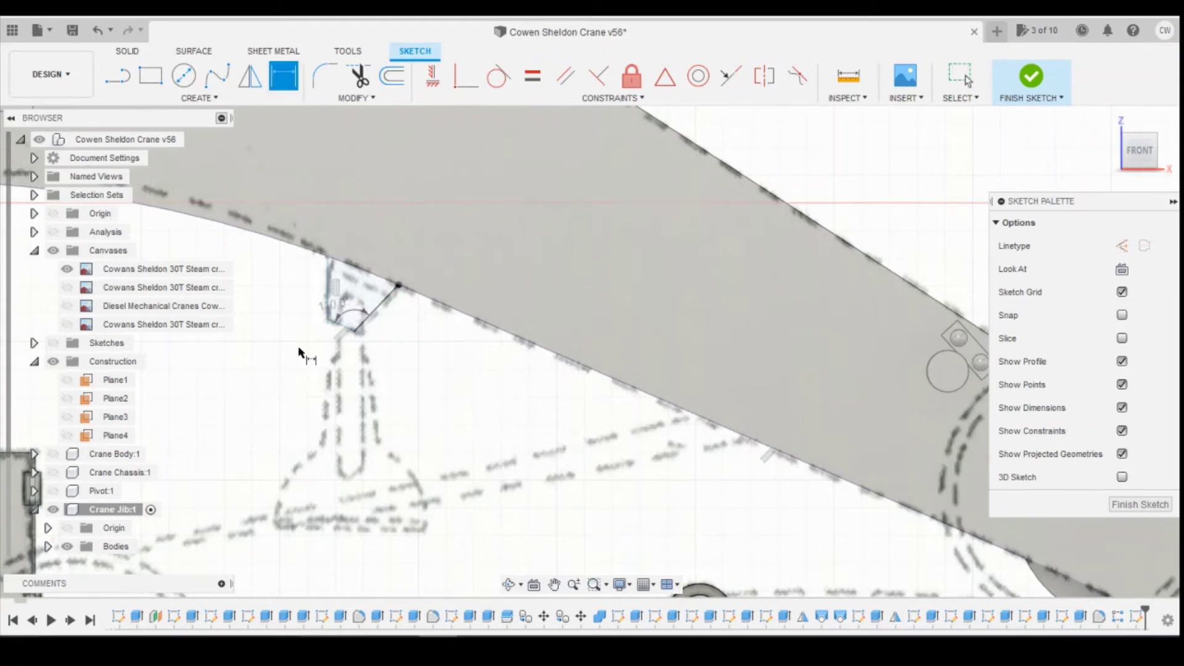
# Step: Try to dimension the angle between the bracket's vertical left edge and its bottom edge
pyautogui.click(335, 323)
pyautogui.click(328, 304)
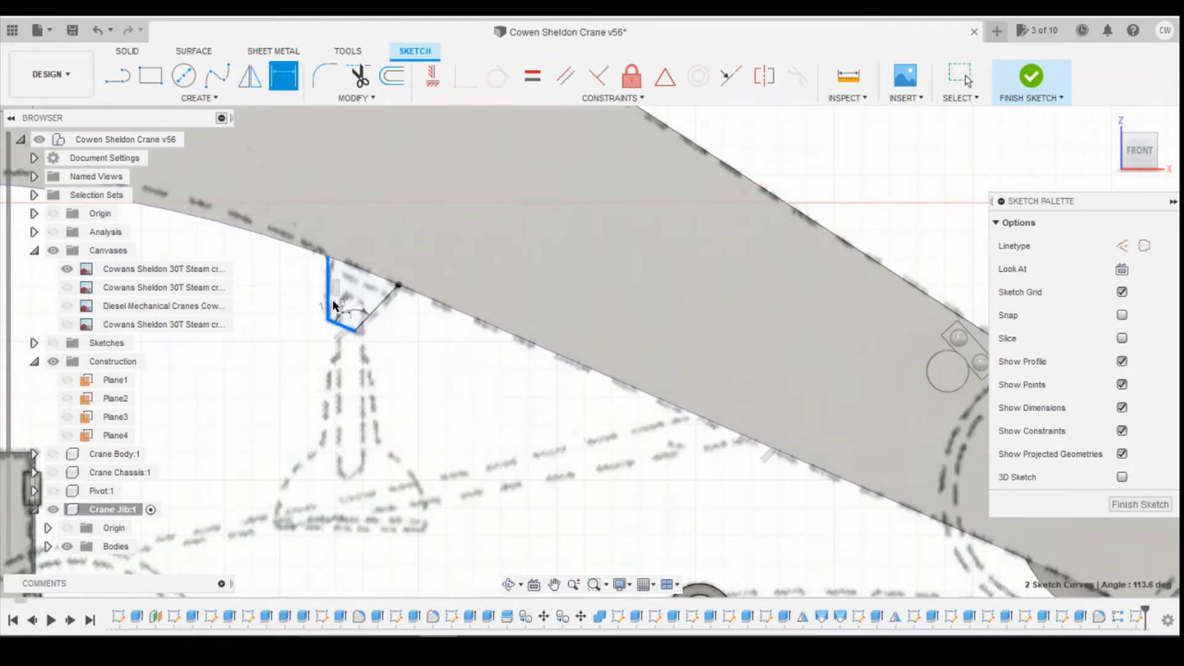
pyautogui.click(384, 322)
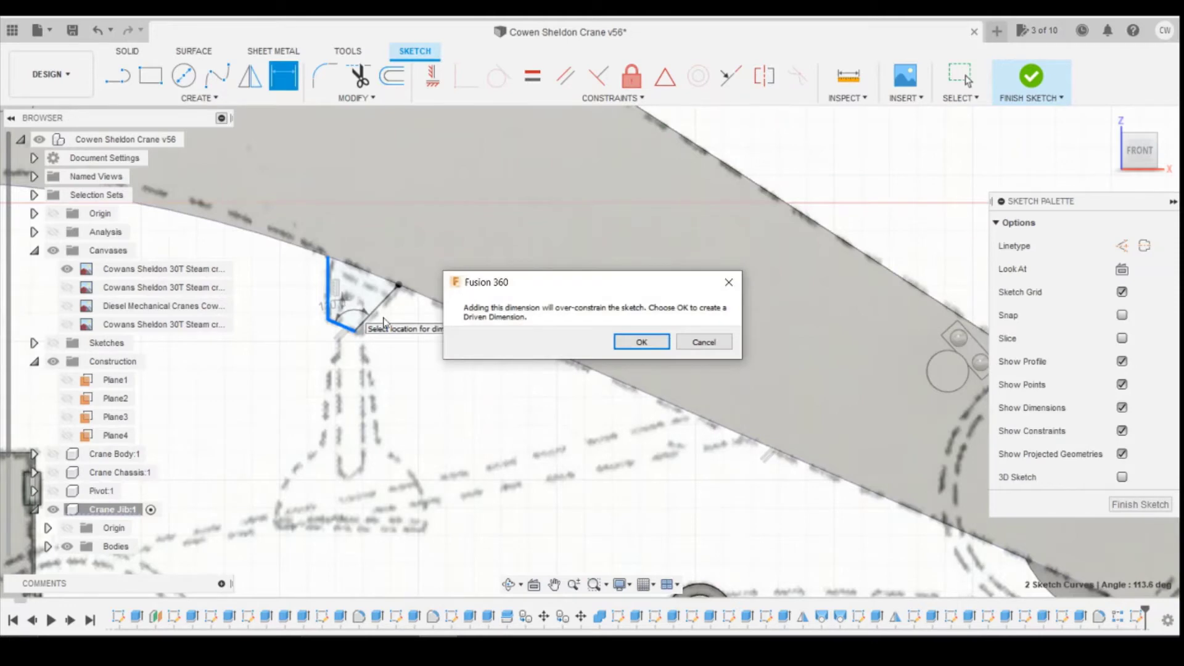
pyautogui.click(703, 341)
pyautogui.scroll(5, 370, 298)
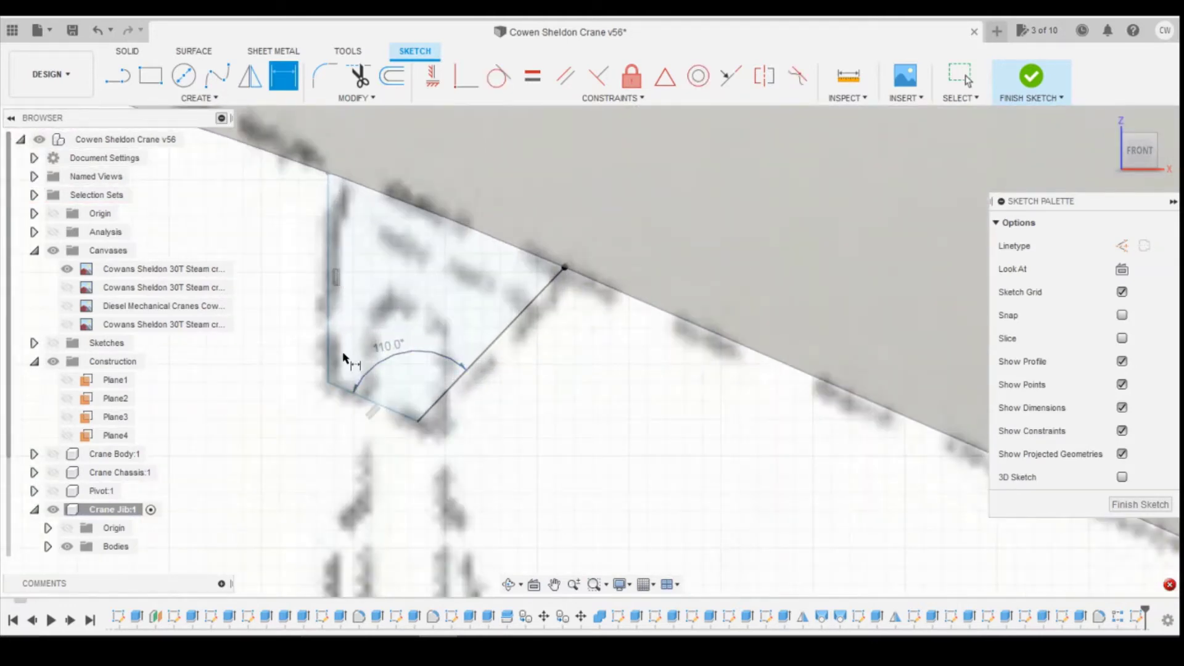
pyautogui.click(327, 338)
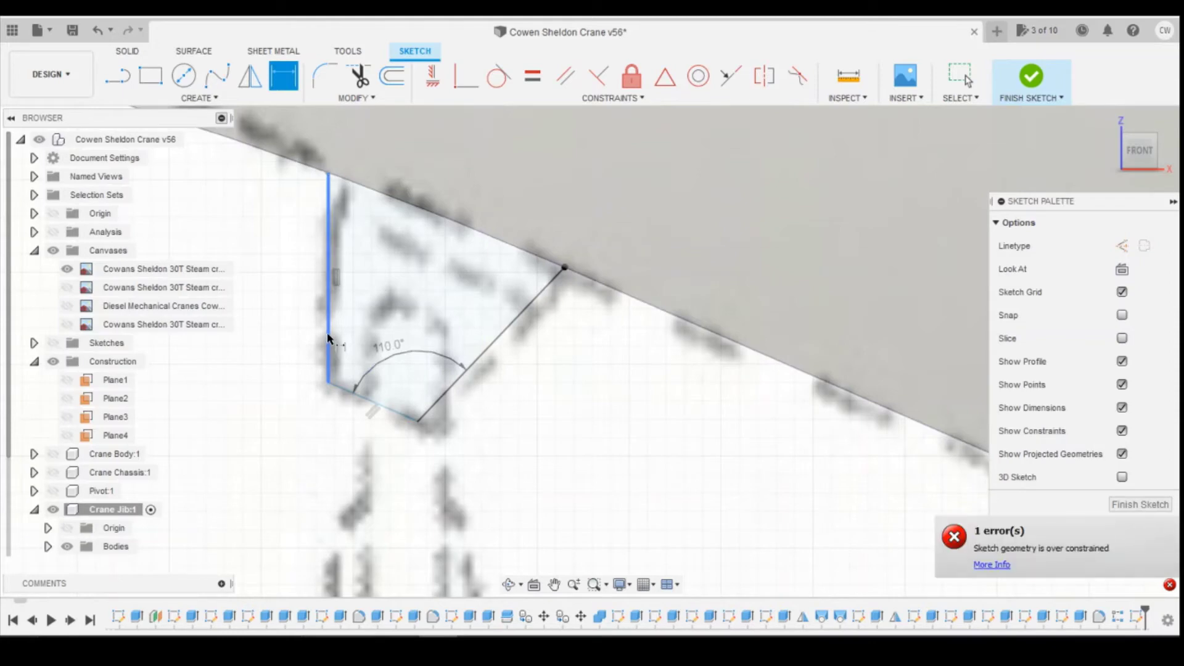
pyautogui.click(362, 396)
pyautogui.click(419, 400)
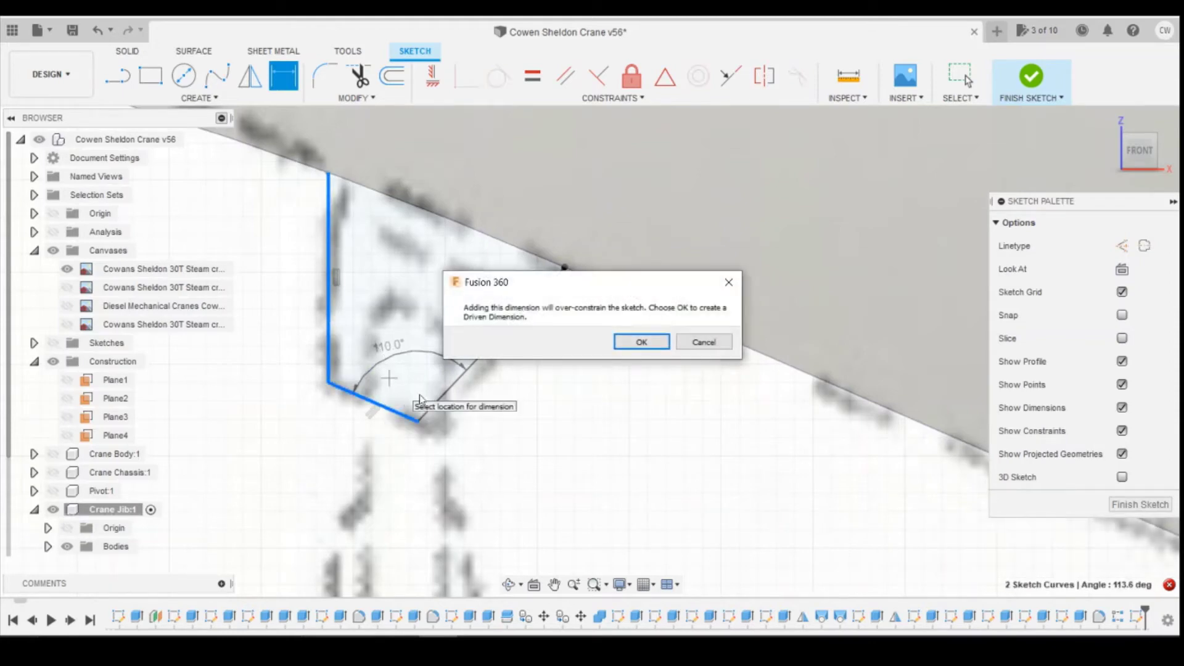
pyautogui.click(705, 342)
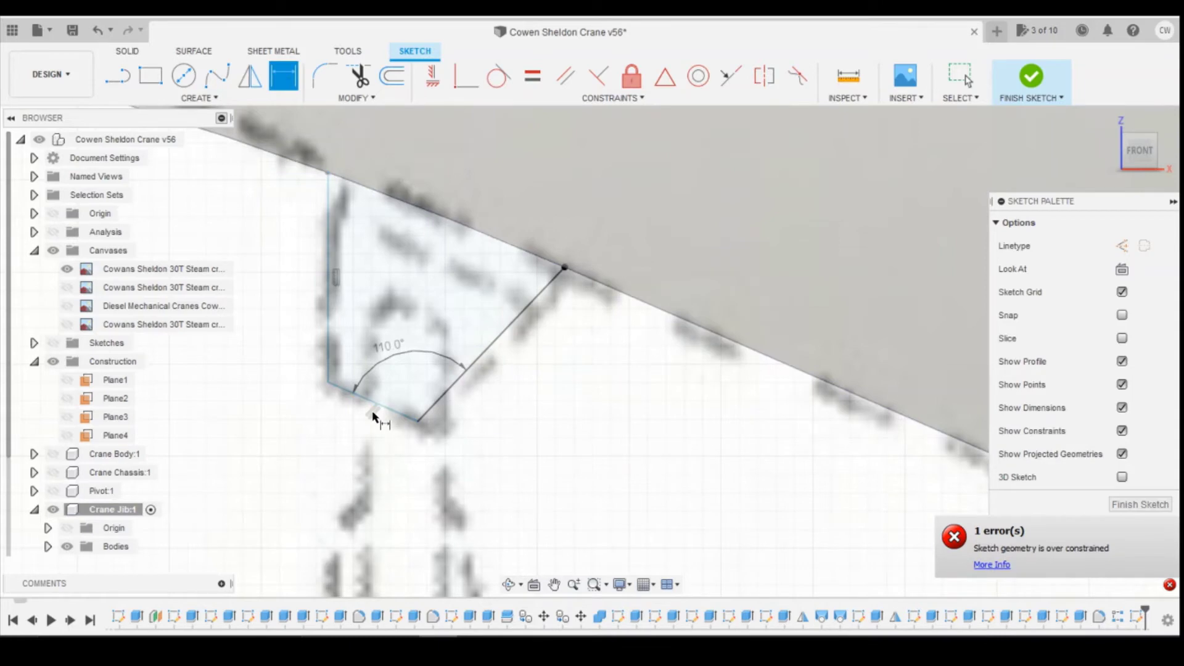
# Step: Delete the geometric constraint attached to the bracket's bottom edge
pyautogui.press('Escape')
pyautogui.click(373, 413)
pyautogui.press('Delete')
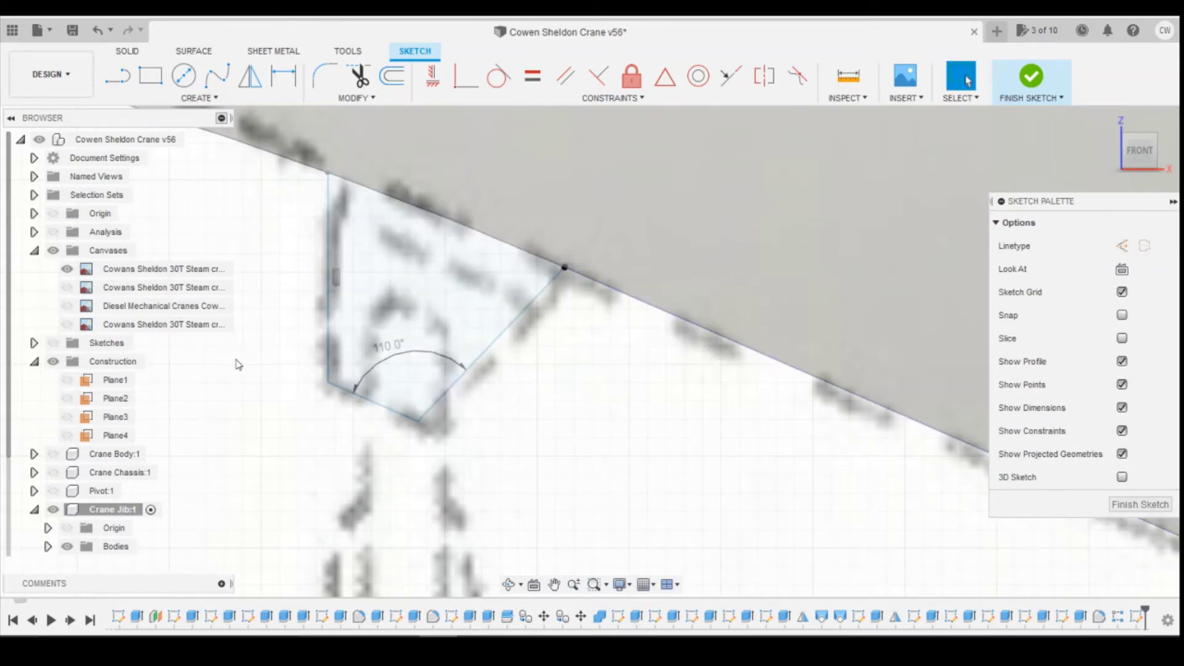
# Step: Dimension the angle between the bracket's left edge and bottom edge as 110 degrees
pyautogui.press('d')
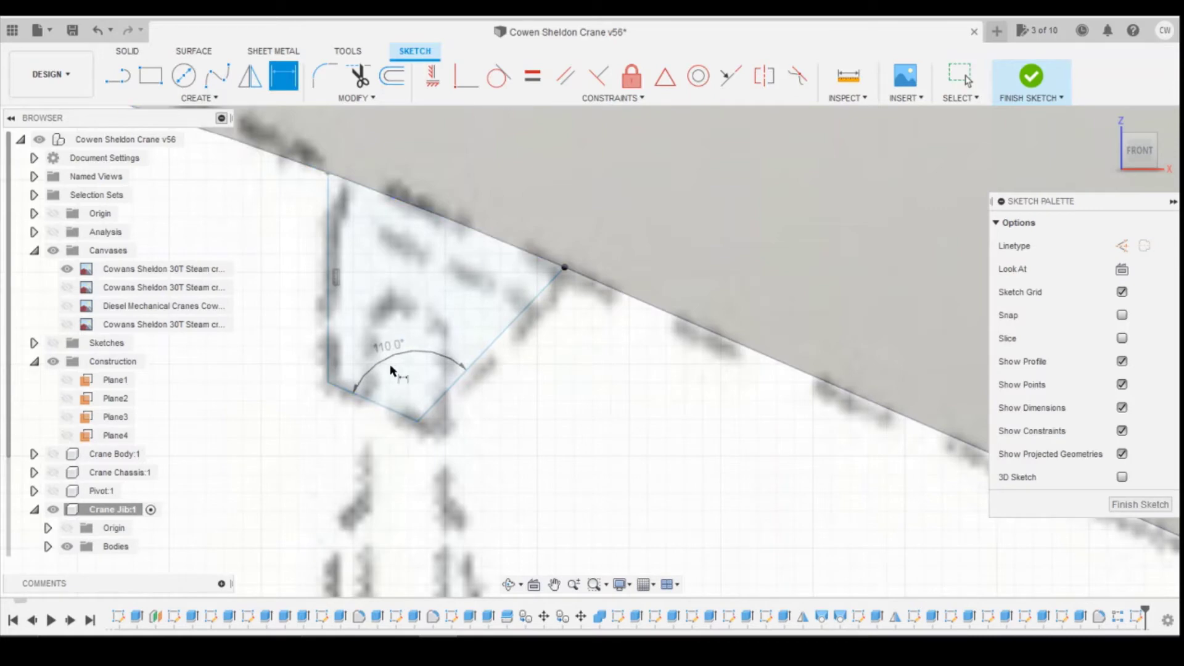
pyautogui.click(382, 405)
pyautogui.click(329, 341)
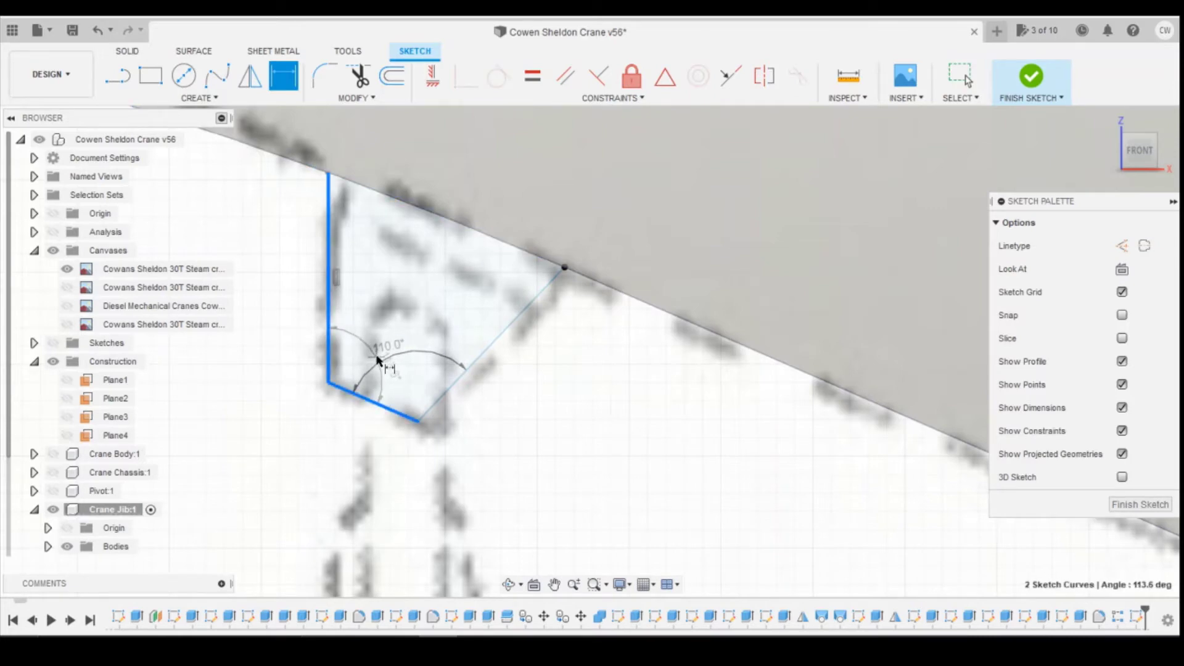
pyautogui.click(420, 382)
pyautogui.write('110')
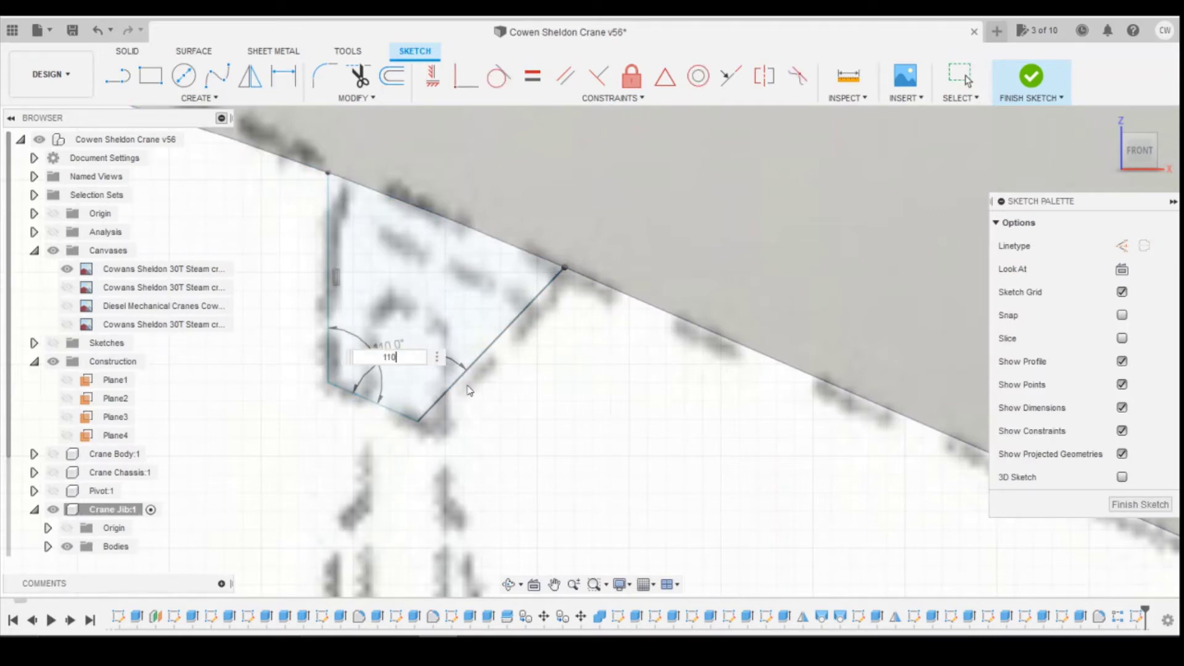
pyautogui.press('Return')
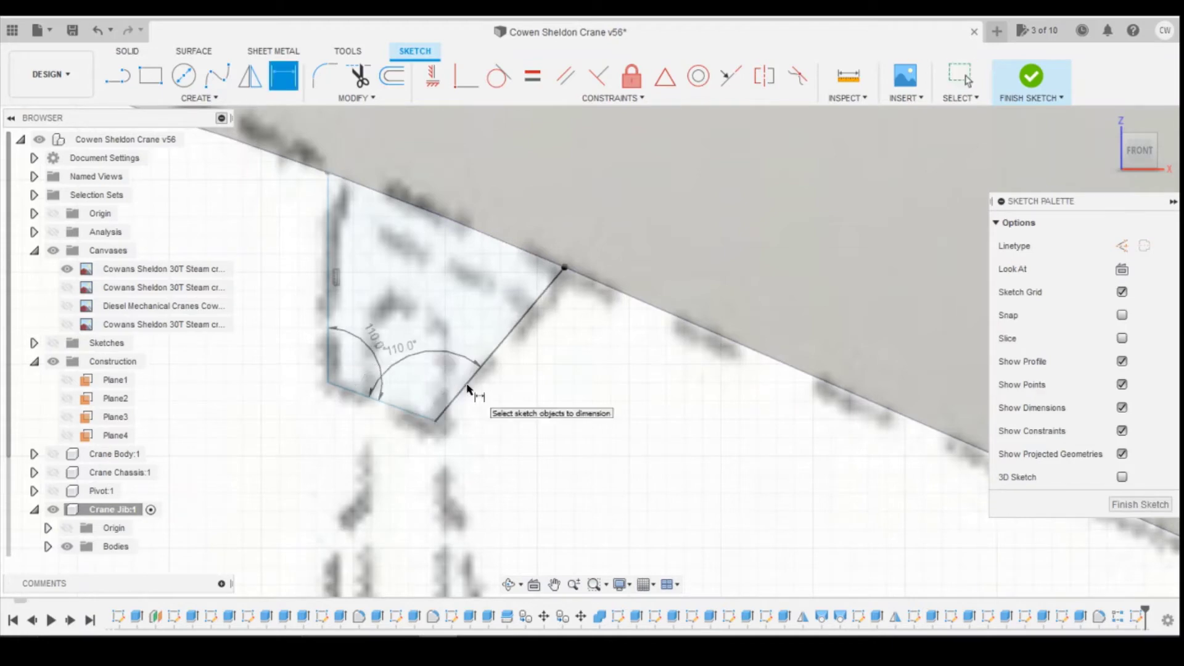
pyautogui.click(424, 419)
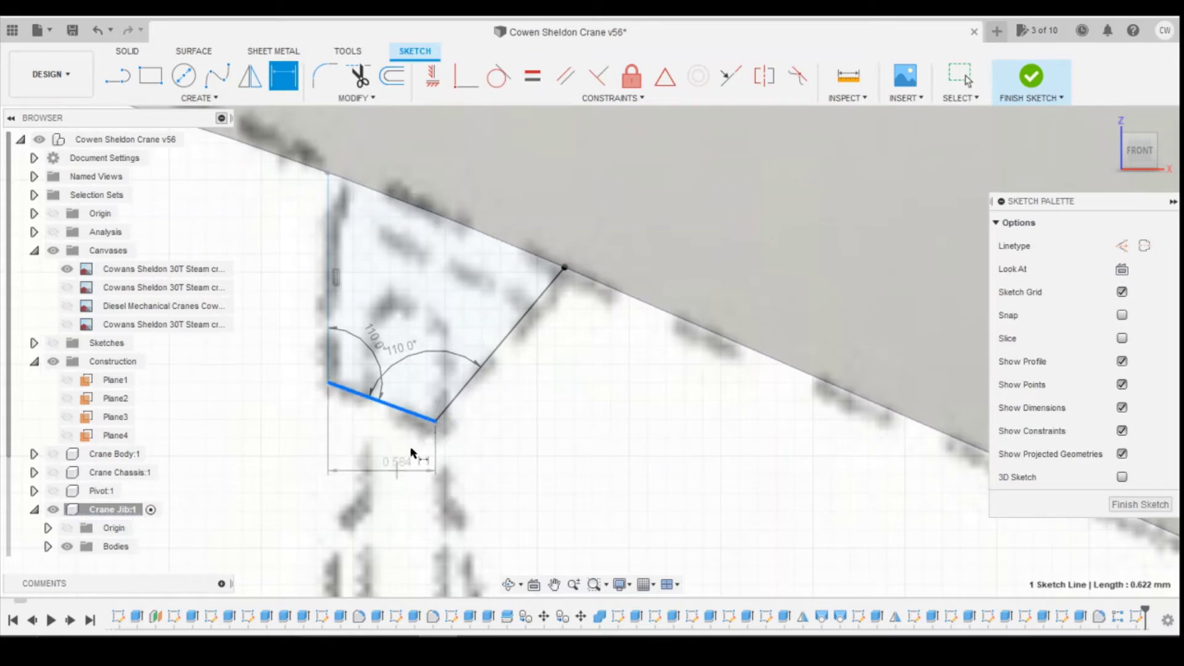
pyautogui.press('Escape')
pyautogui.click(460, 394)
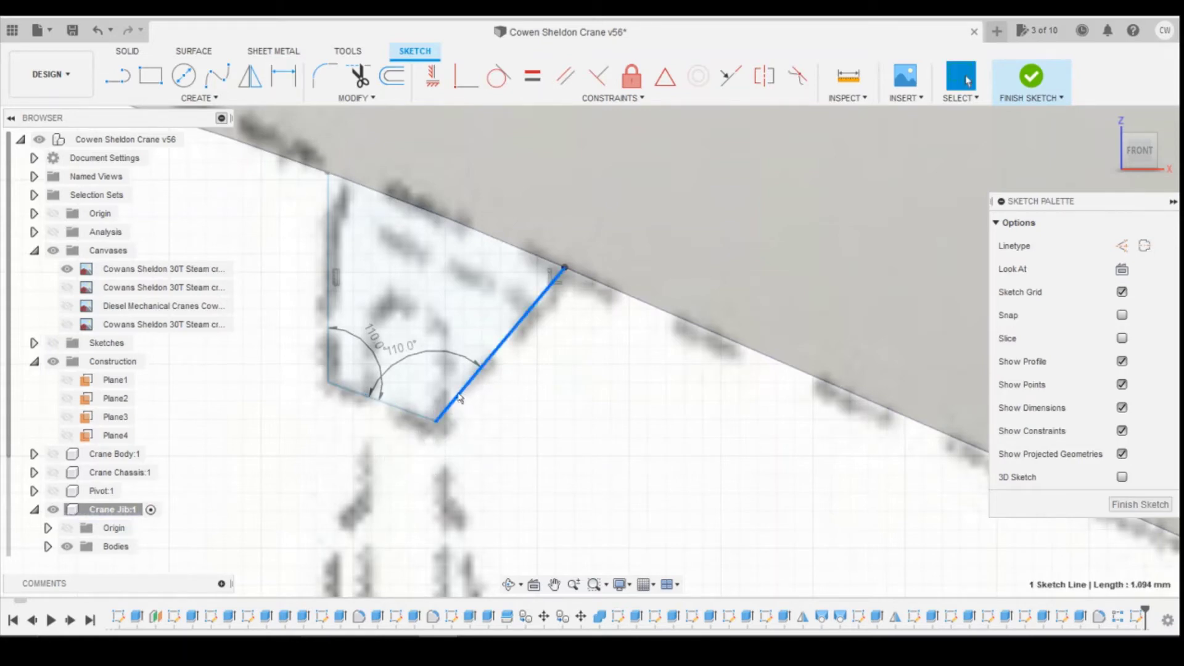
pyautogui.press('d')
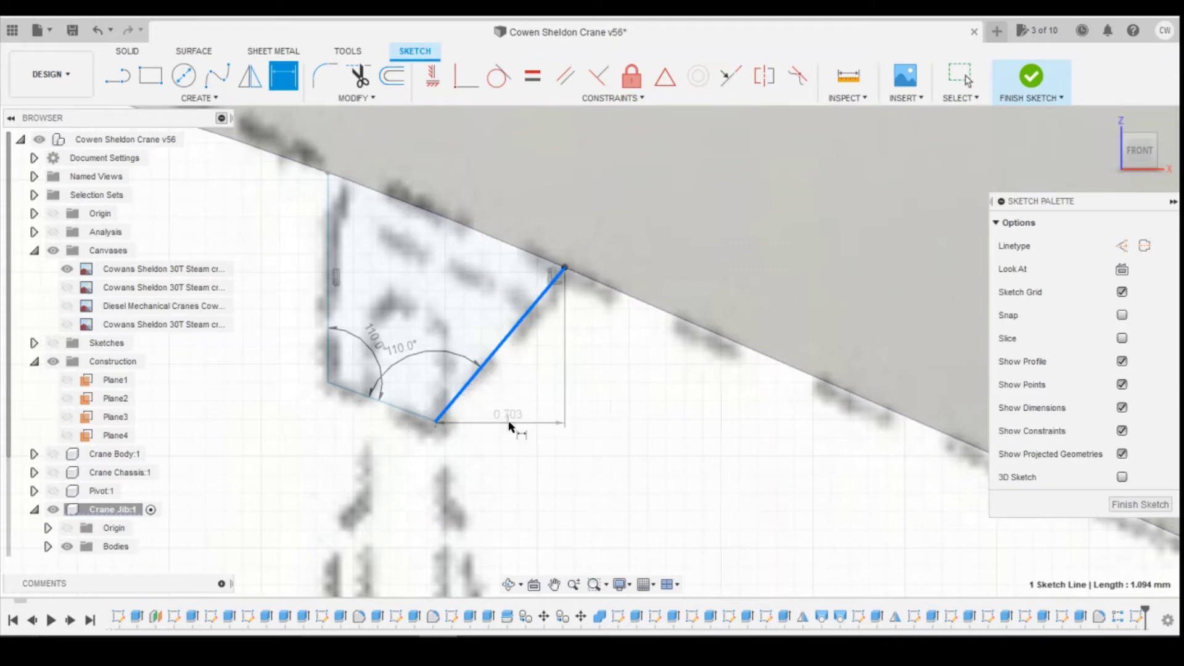
pyautogui.press('Escape')
# Step: Delete the vertical constraint on the bracket's left edge and move both lower corners to match the reference drawing
pyautogui.click(335, 282)
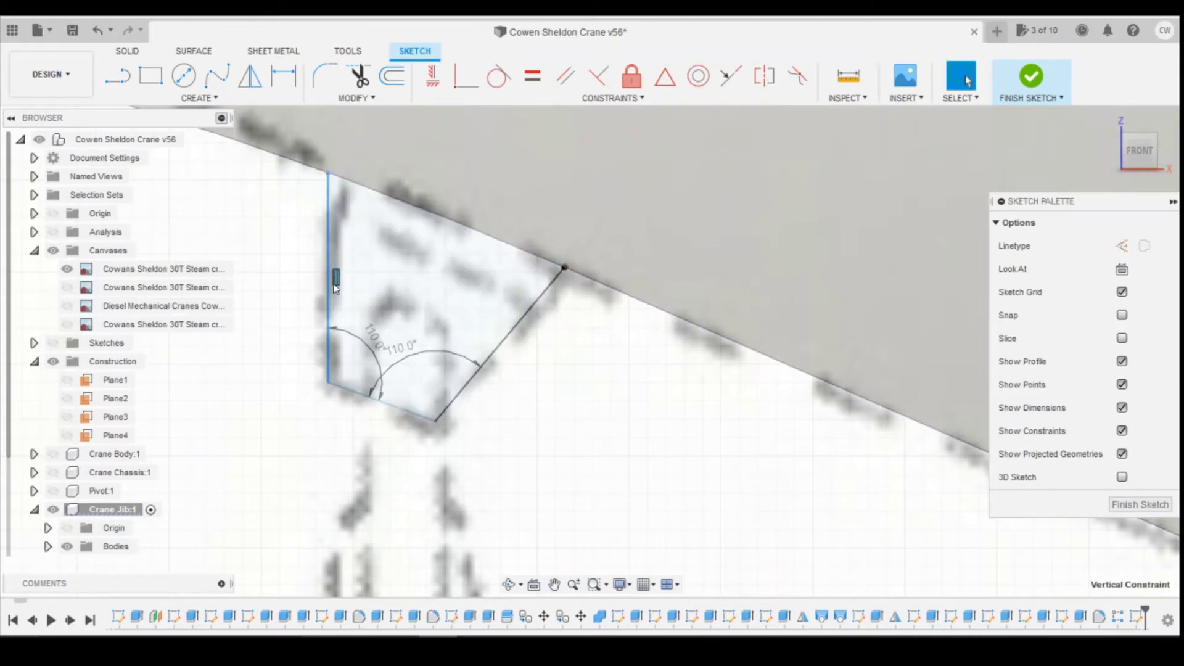
pyautogui.press('Delete')
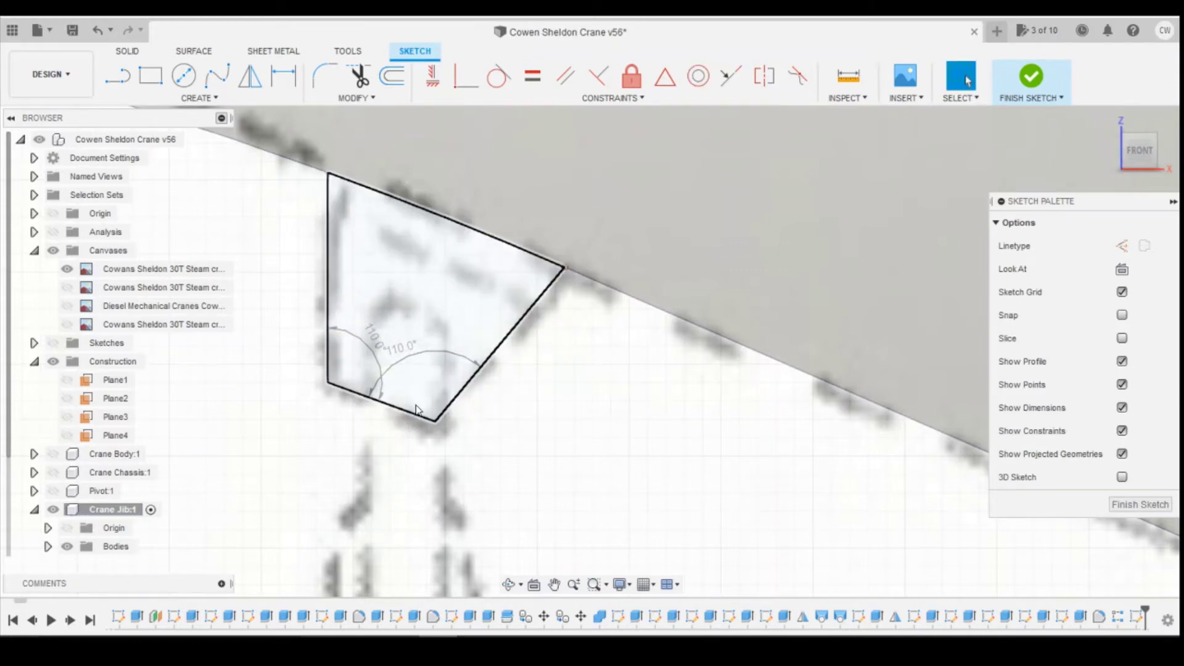
pyautogui.moveTo(436, 421); pyautogui.dragTo(437, 425)
pyautogui.moveTo(335, 391); pyautogui.dragTo(331, 385)
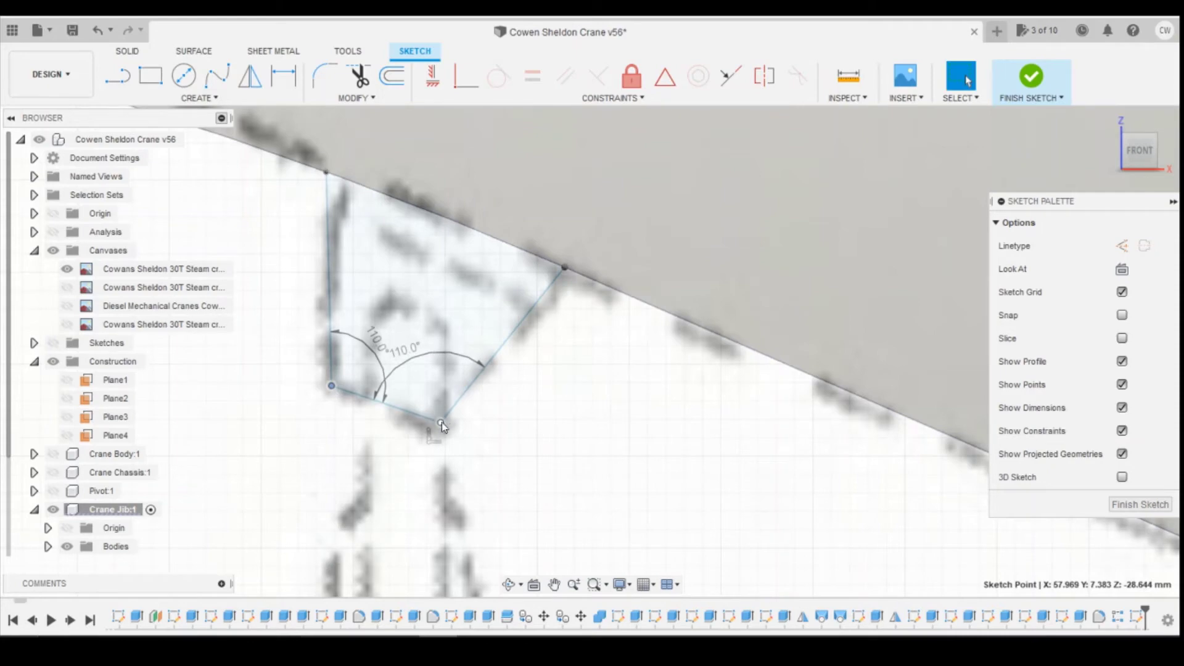
pyautogui.moveTo(440, 425); pyautogui.dragTo(439, 430)
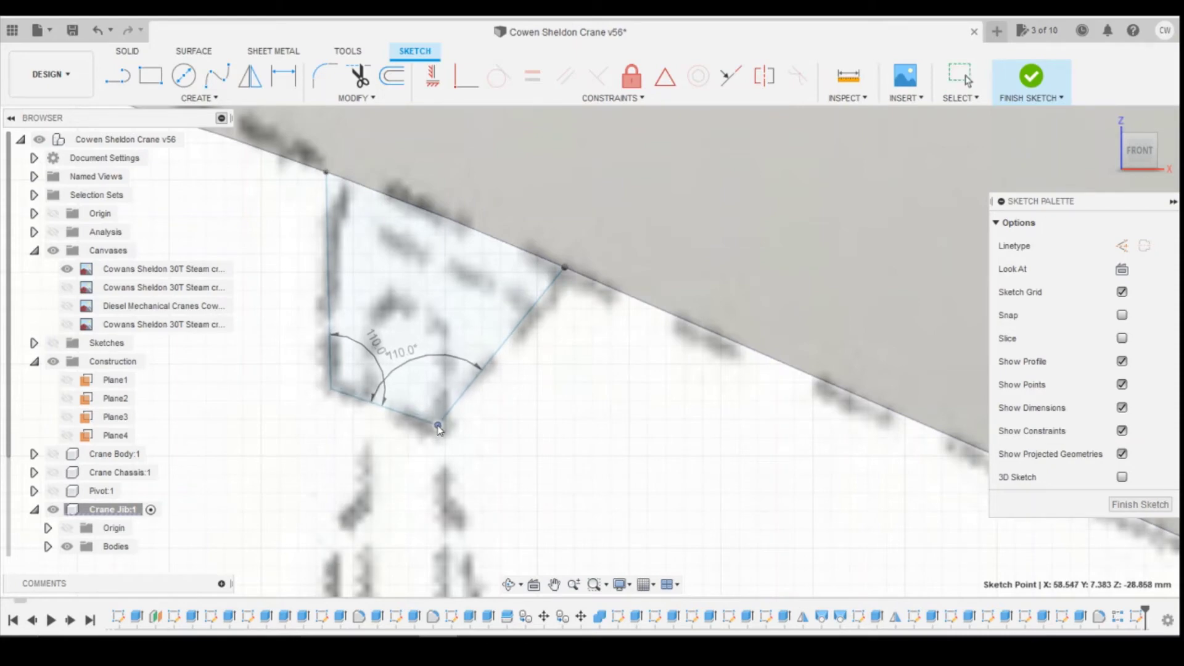
pyautogui.click(525, 251)
pyautogui.keyDown('shift'); pyautogui.click(536, 295); pyautogui.keyUp('shift')
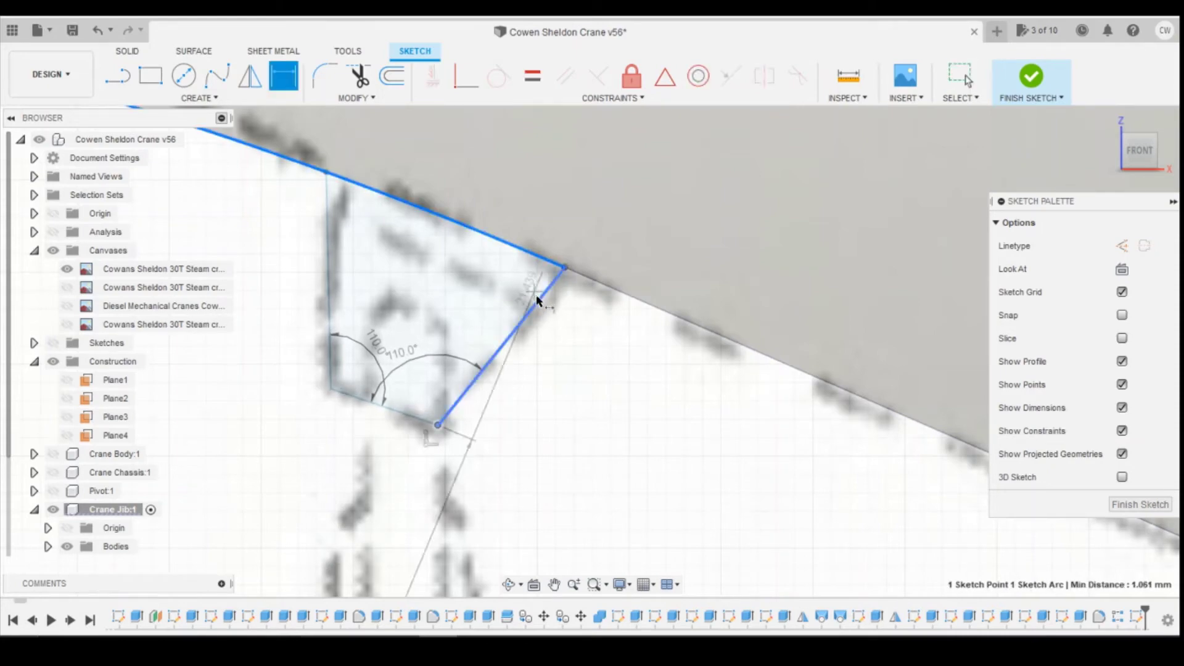
pyautogui.click(533, 295)
pyautogui.press('Escape')
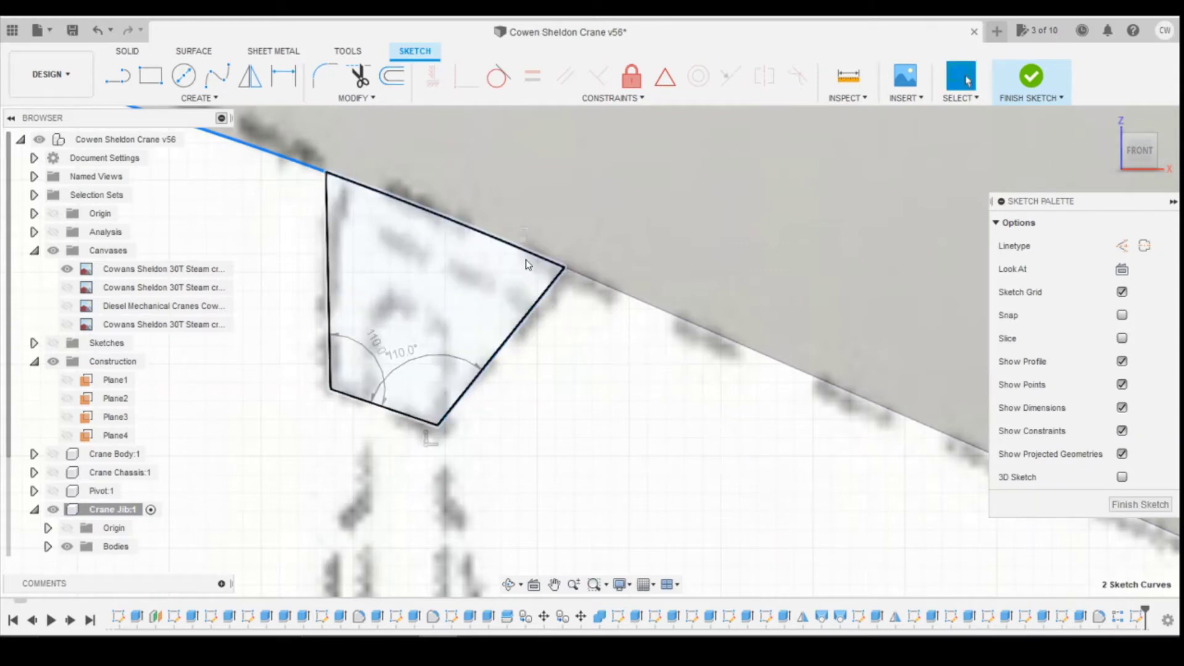
pyautogui.click(538, 332)
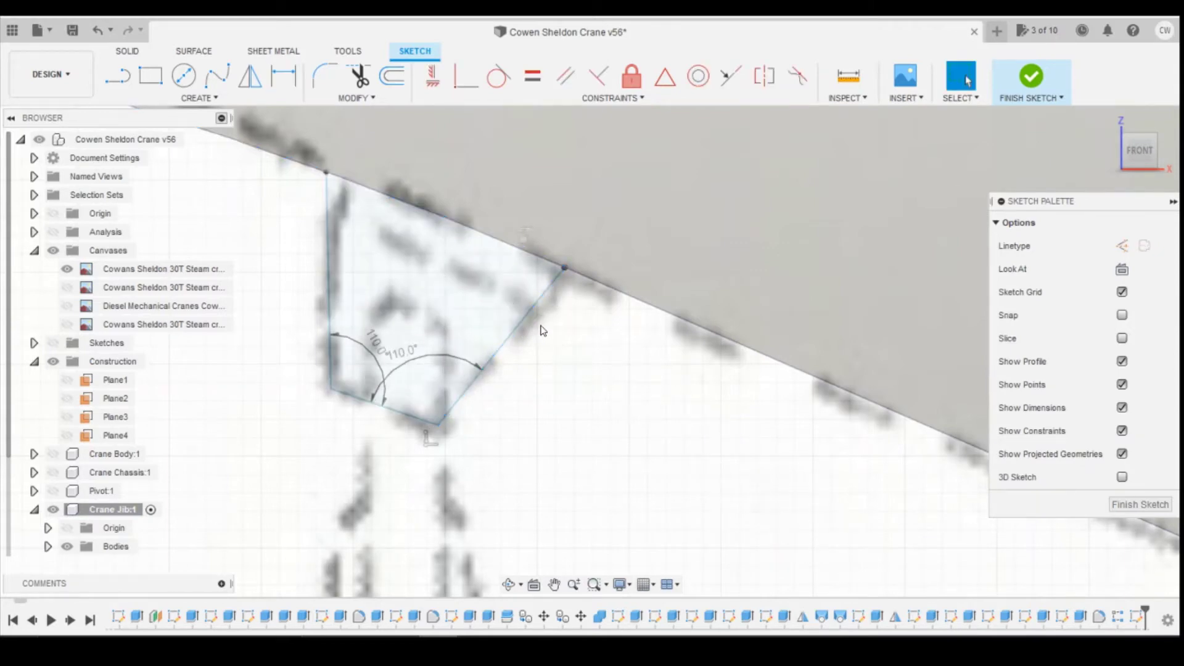
# Step: Dimension the vertical height of the bracket's slanted right edge as 0.9 mm
pyautogui.press('d')
pyautogui.click(525, 315)
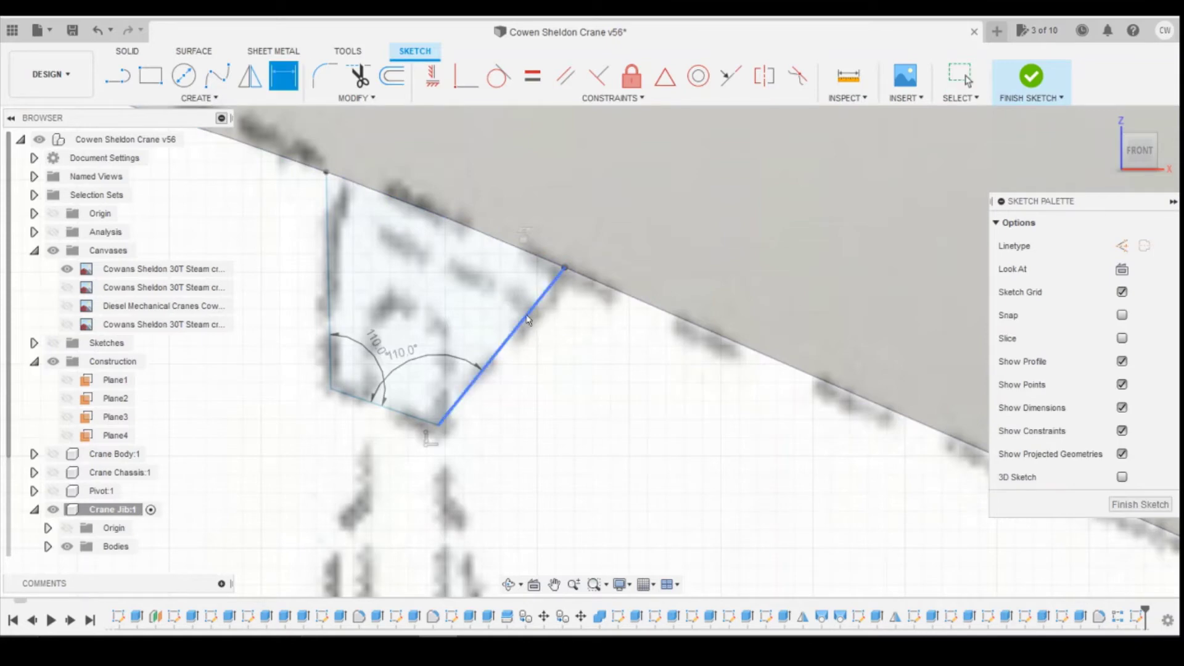
pyautogui.click(575, 360)
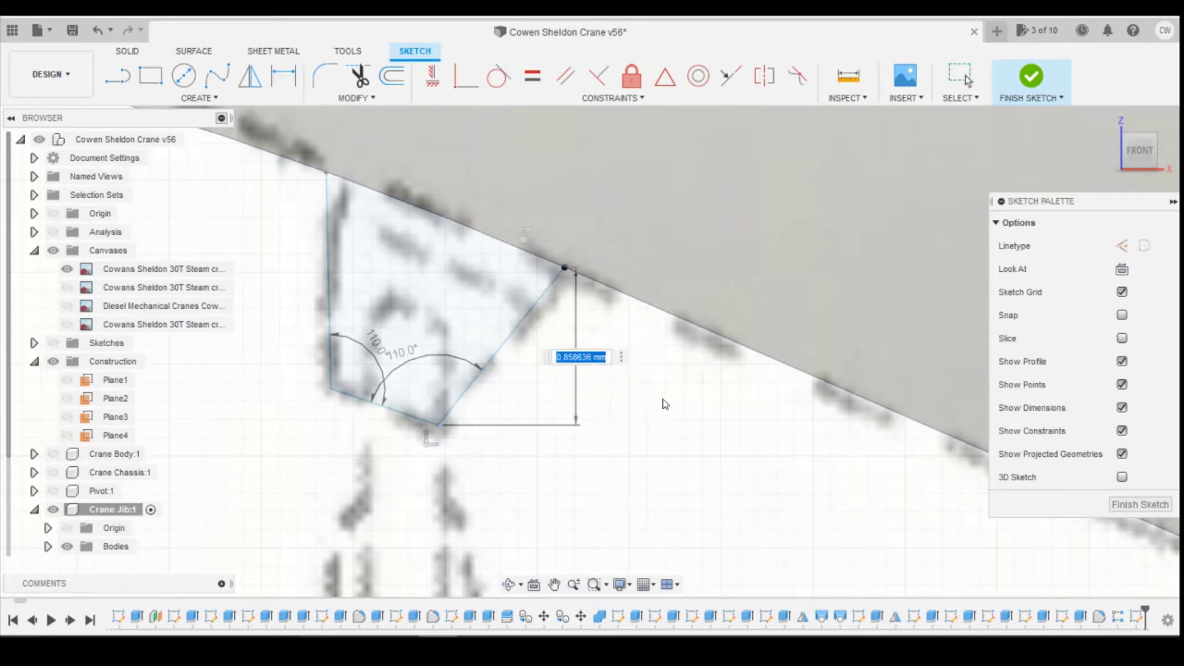
pyautogui.write('0.9')
pyautogui.press('Return')
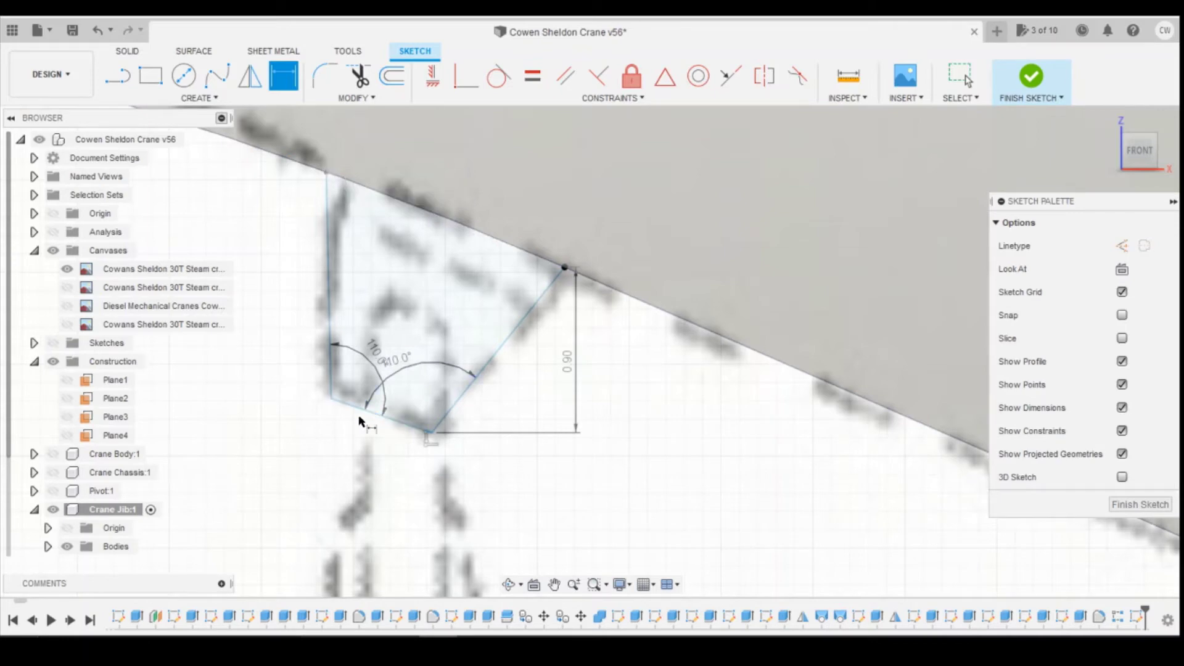
# Step: Shift the bracket's upper-left corner along the jib edge and undo that move together with the 0.9 mm height change
pyautogui.click(327, 172)
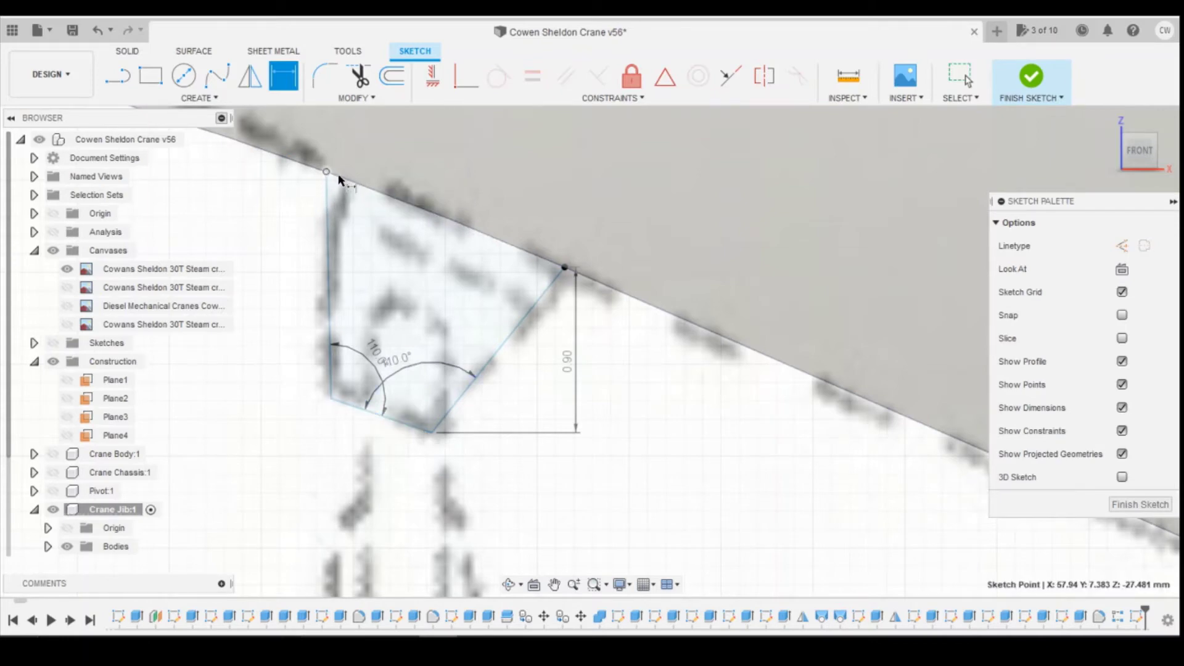
pyautogui.press('Escape')
pyautogui.moveTo(327, 171)
pyautogui.mouseDown()
pyautogui.moveTo(343, 178)
pyautogui.moveTo(322, 174)
pyautogui.mouseUp()
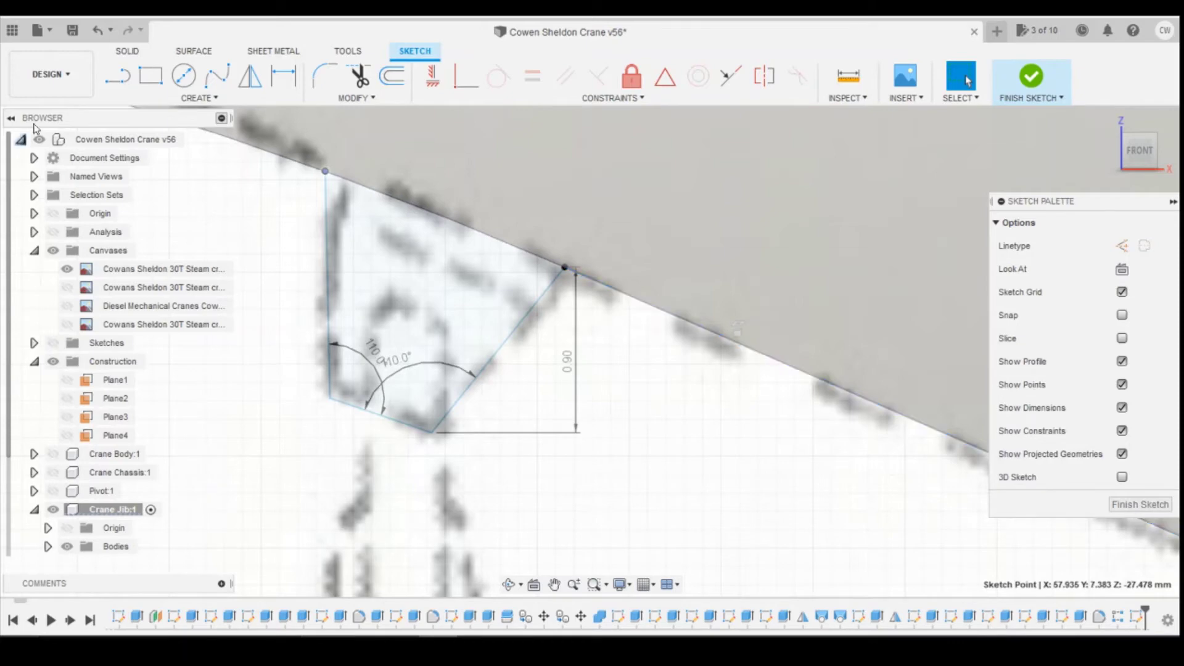
pyautogui.click(102, 39)
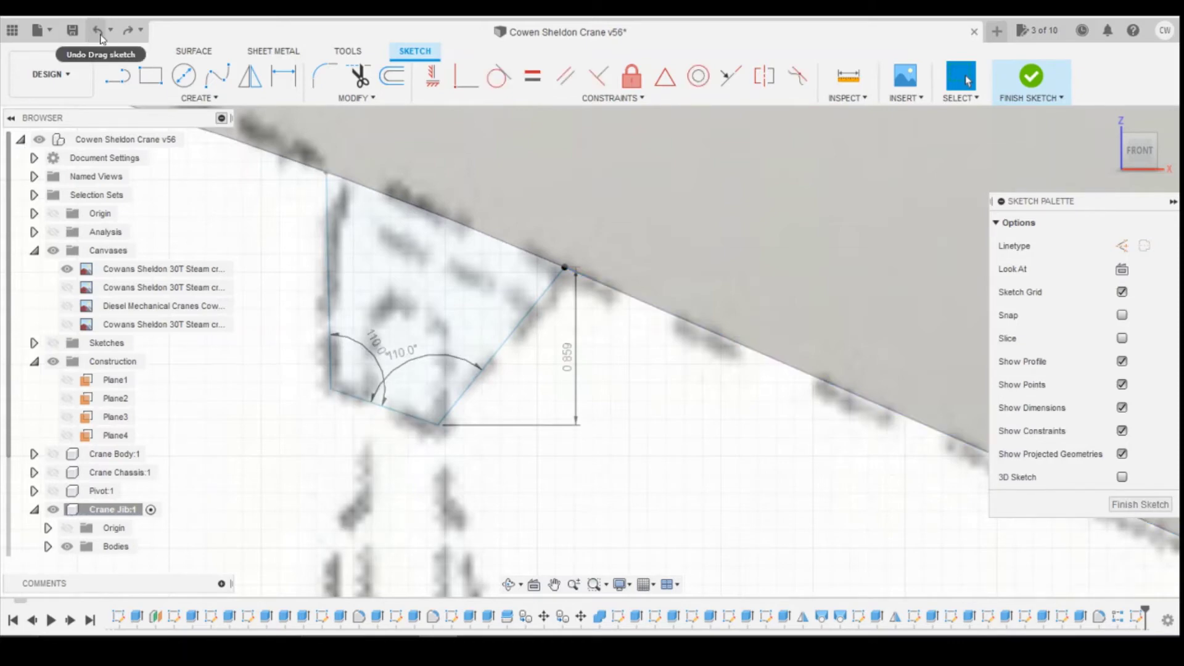
# Step: Undo the bracket's height dimension and the earlier moves of its corners
pyautogui.click(102, 39)
pyautogui.click(102, 39)
pyautogui.click(103, 39)
pyautogui.click(102, 39)
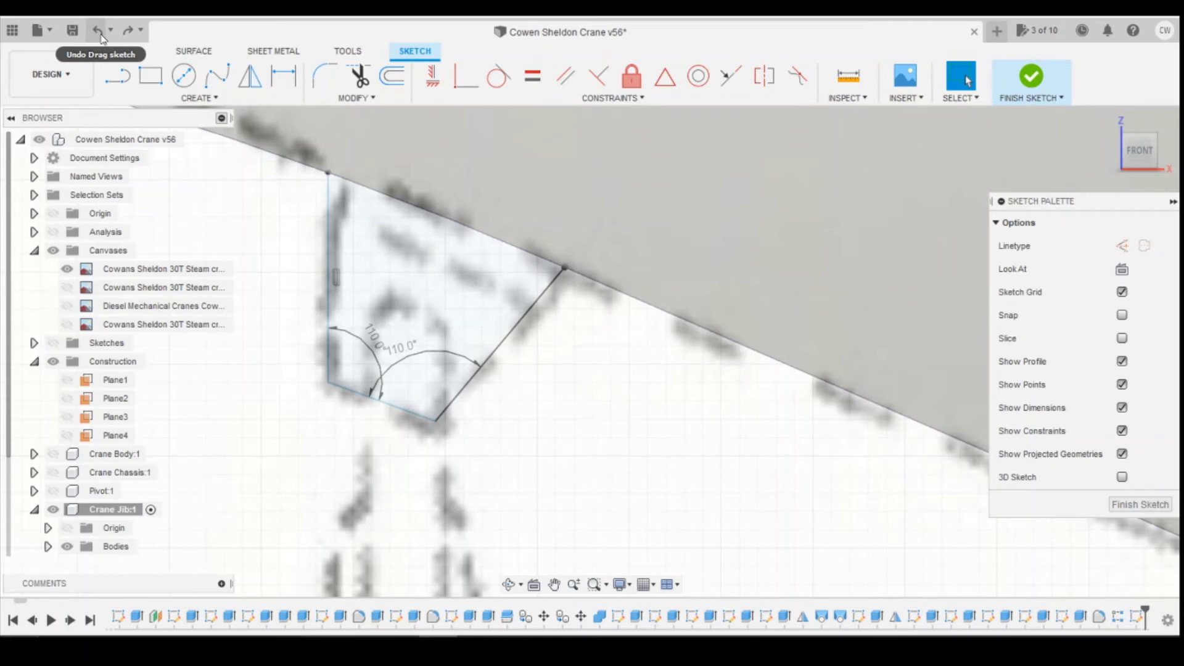
# Step: Delete the vertical constraint on the bracket's left edge and try to make its bottom edge parallel to the jib edge
pyautogui.click(339, 278)
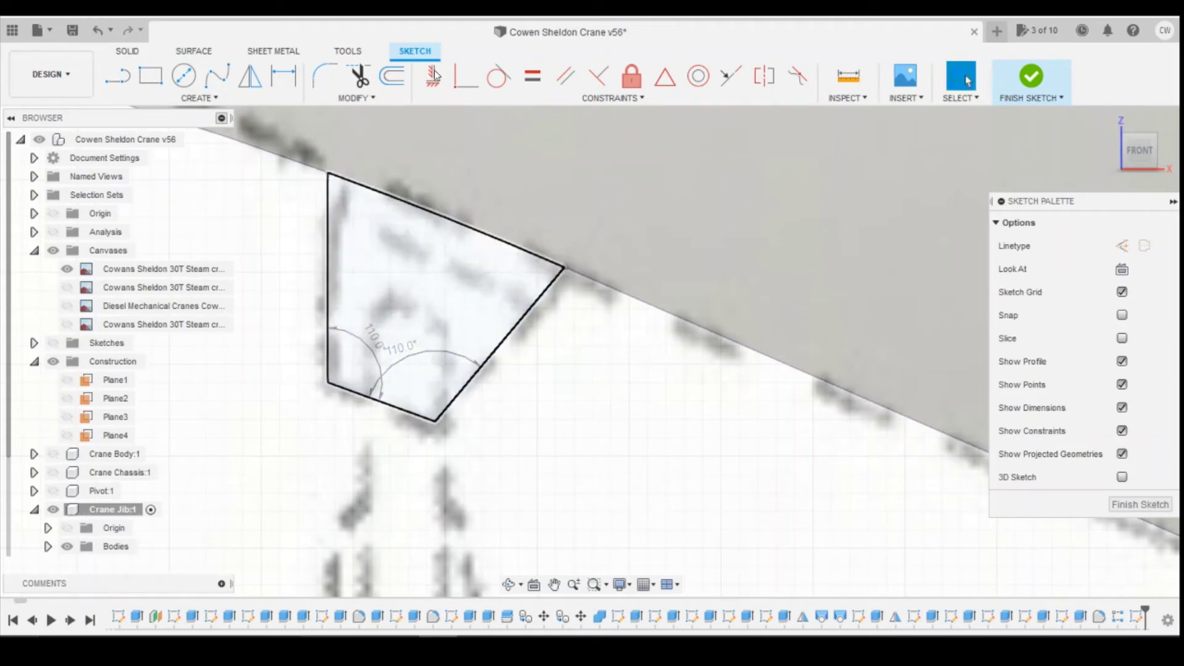
pyautogui.click(565, 75)
pyautogui.click(378, 401)
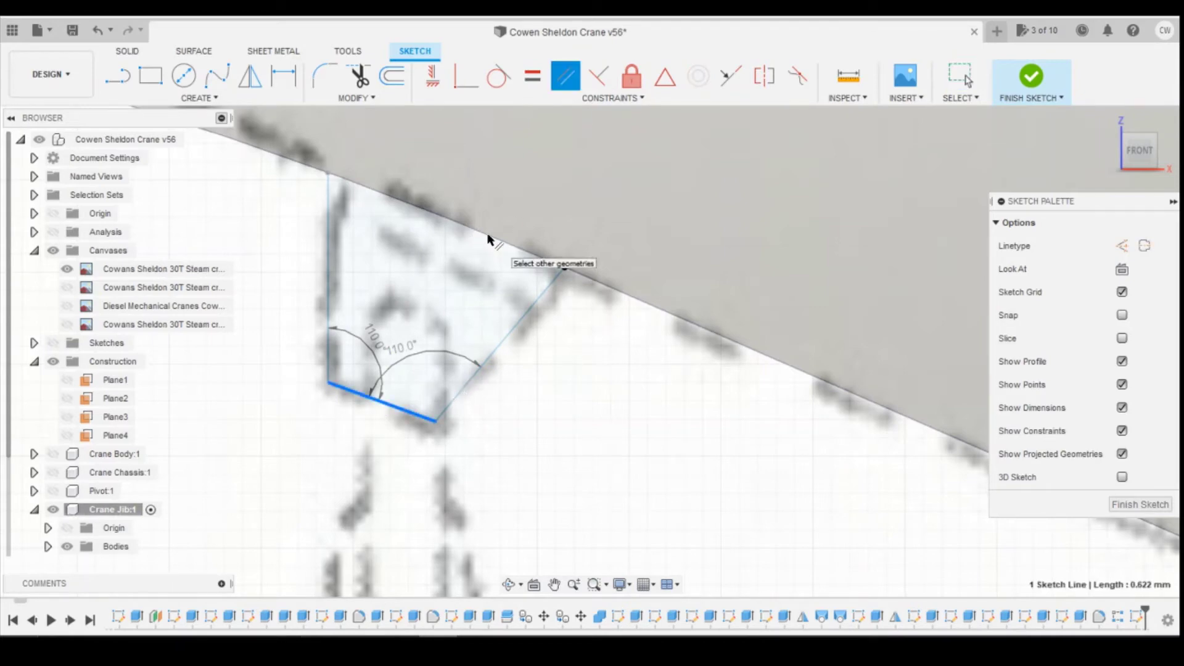
pyautogui.press('Escape')
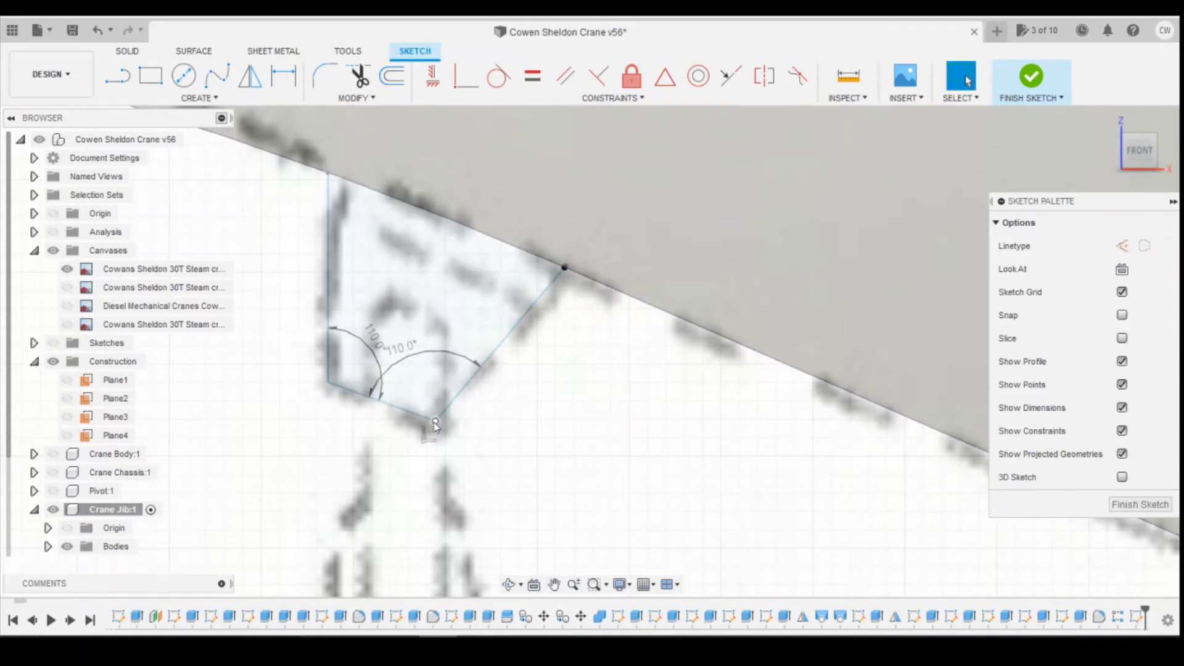
# Step: Nudge the bracket's lower-right and upper-left corners to match the reference drawing
pyautogui.moveTo(435, 424); pyautogui.dragTo(435, 424)
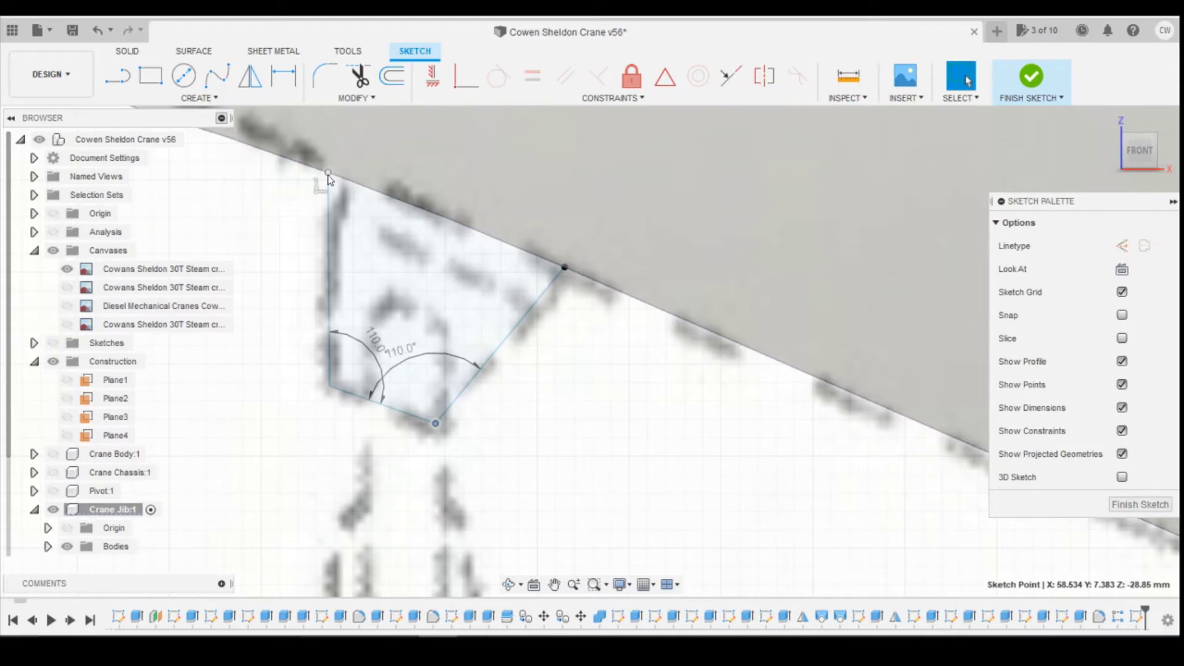
pyautogui.moveTo(329, 175); pyautogui.dragTo(332, 175)
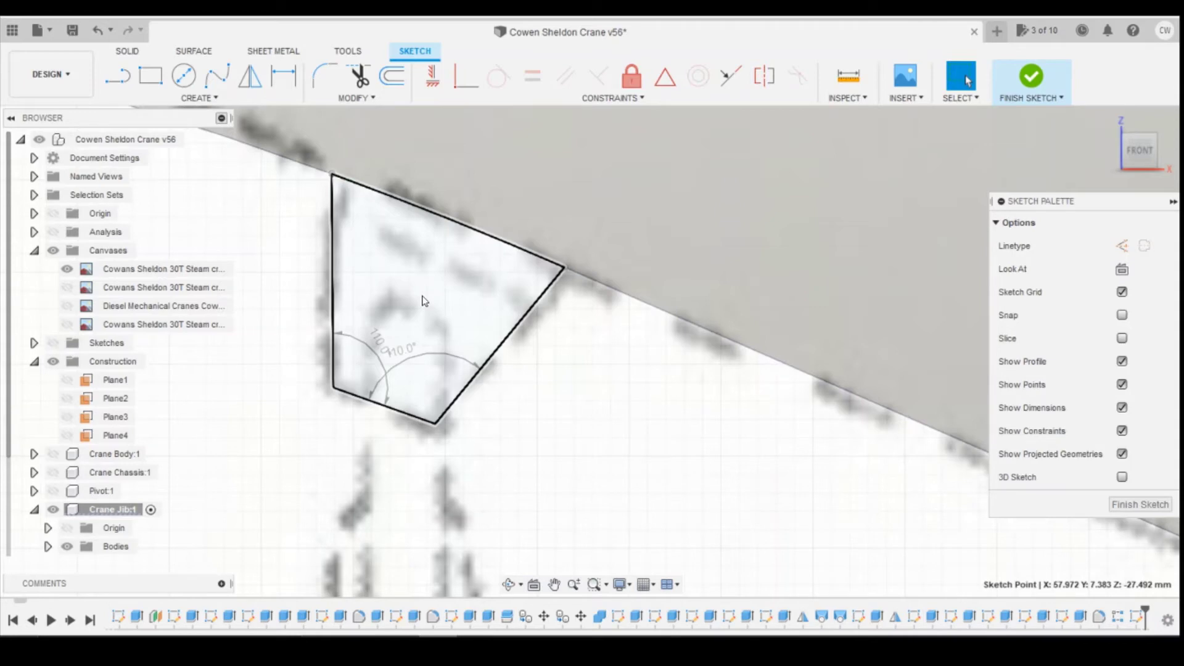
# Step: Undo all remaining sketch edits back to before the bracket outline was drawn
pyautogui.hotkey('ctrl', 'z')
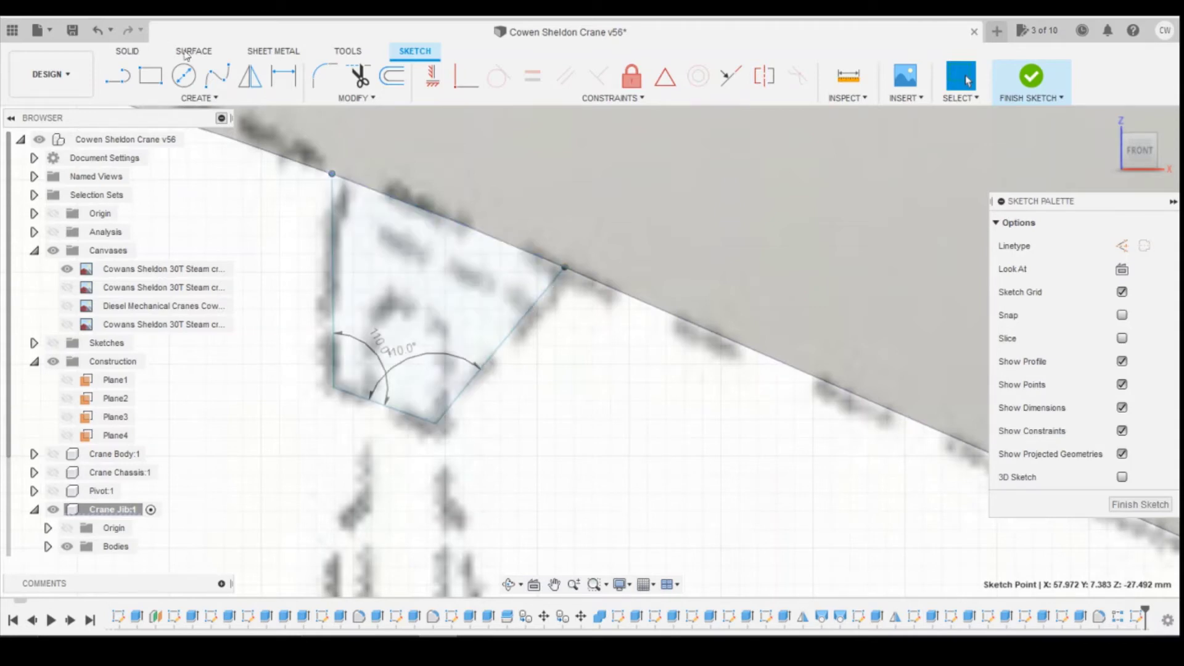
pyautogui.click(99, 31)
pyautogui.click(98, 30)
pyautogui.click(99, 30)
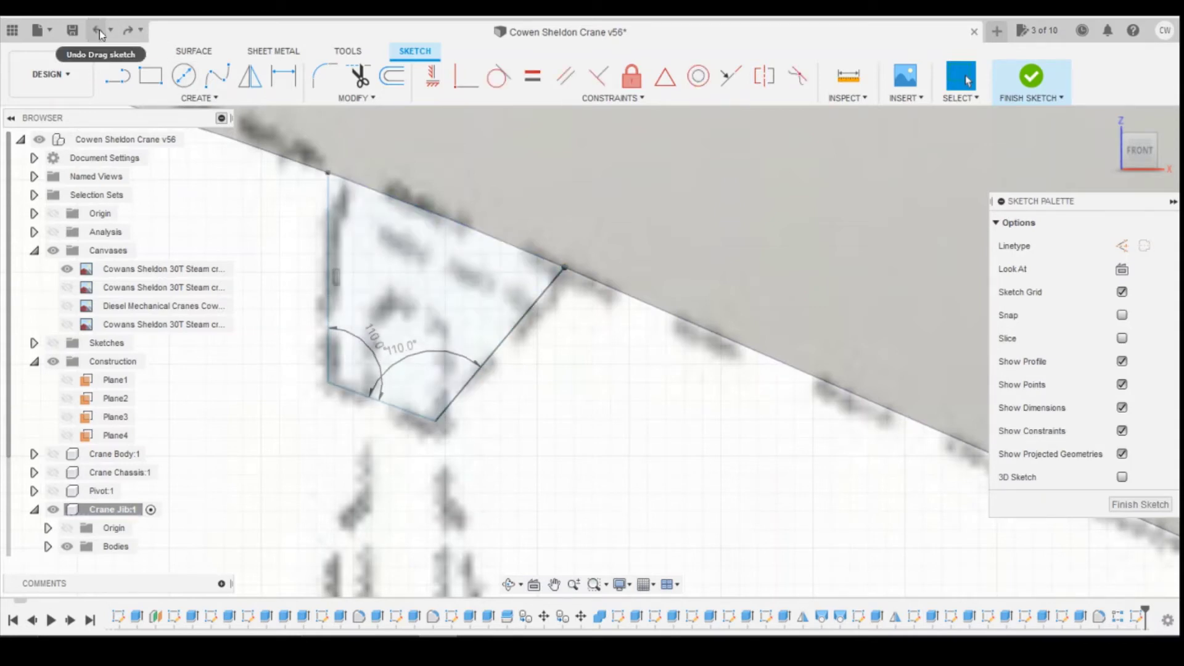
pyautogui.click(99, 29)
pyautogui.click(99, 31)
pyautogui.click(98, 31)
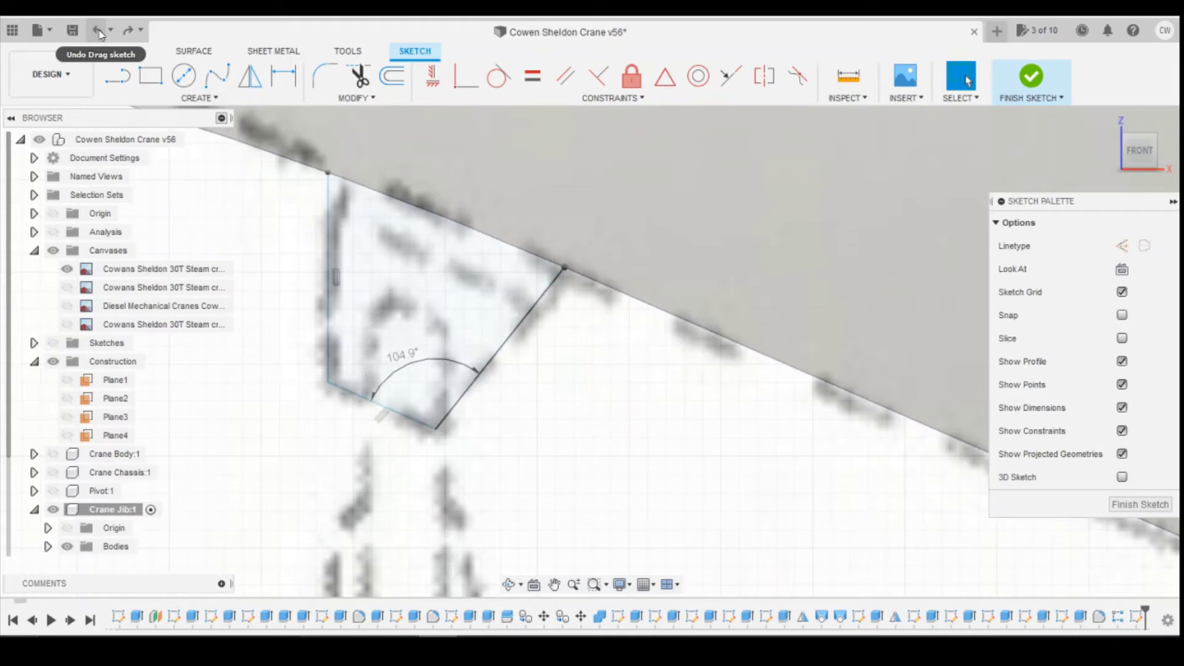
pyautogui.click(99, 31)
pyautogui.click(98, 30)
pyautogui.click(99, 31)
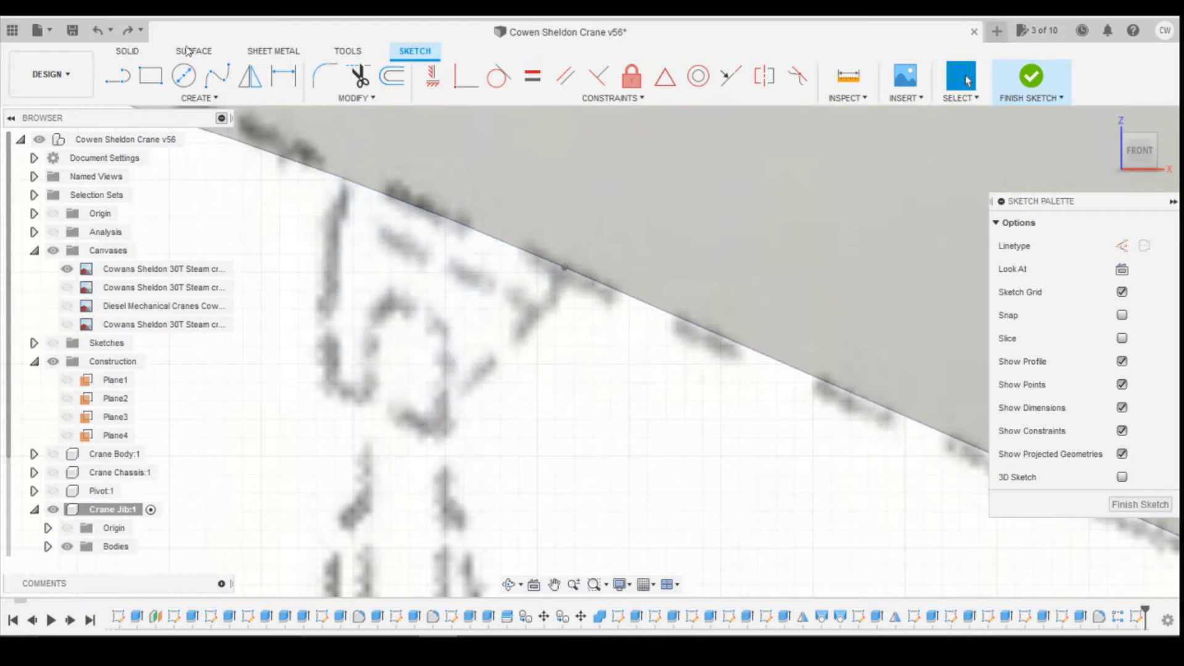
# Step: Draw the bracket's sloping bottom edge over the reference drawing, about 0.62 mm long at about 25.7 degrees
pyautogui.click(110, 67)
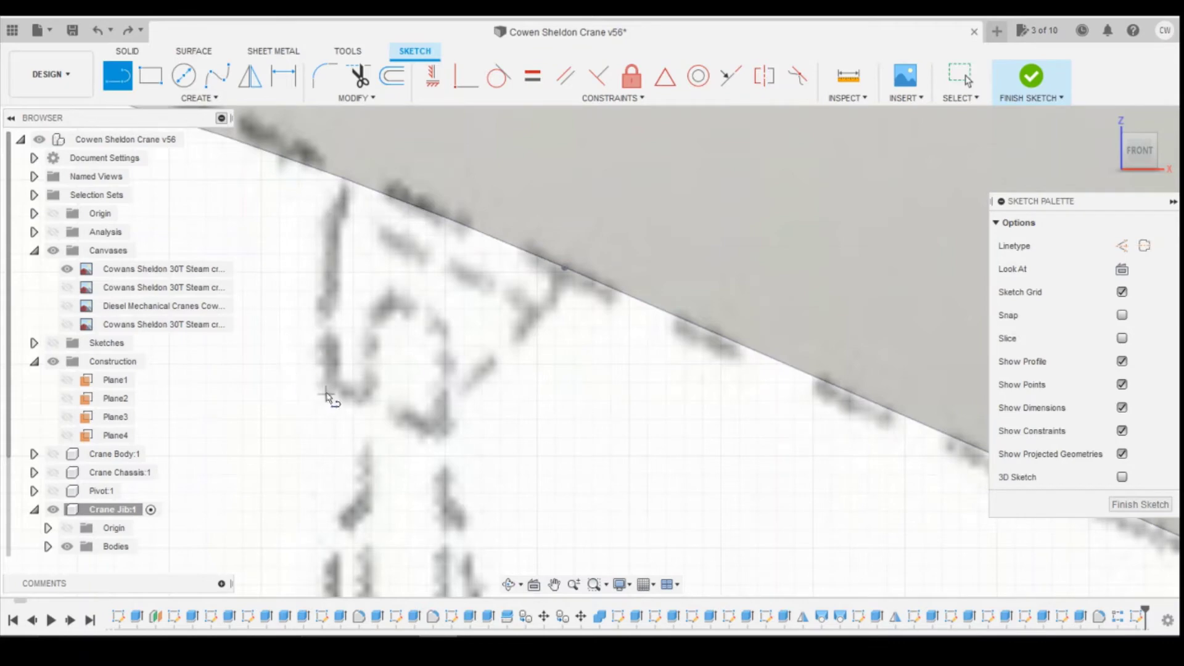
pyautogui.click(331, 384)
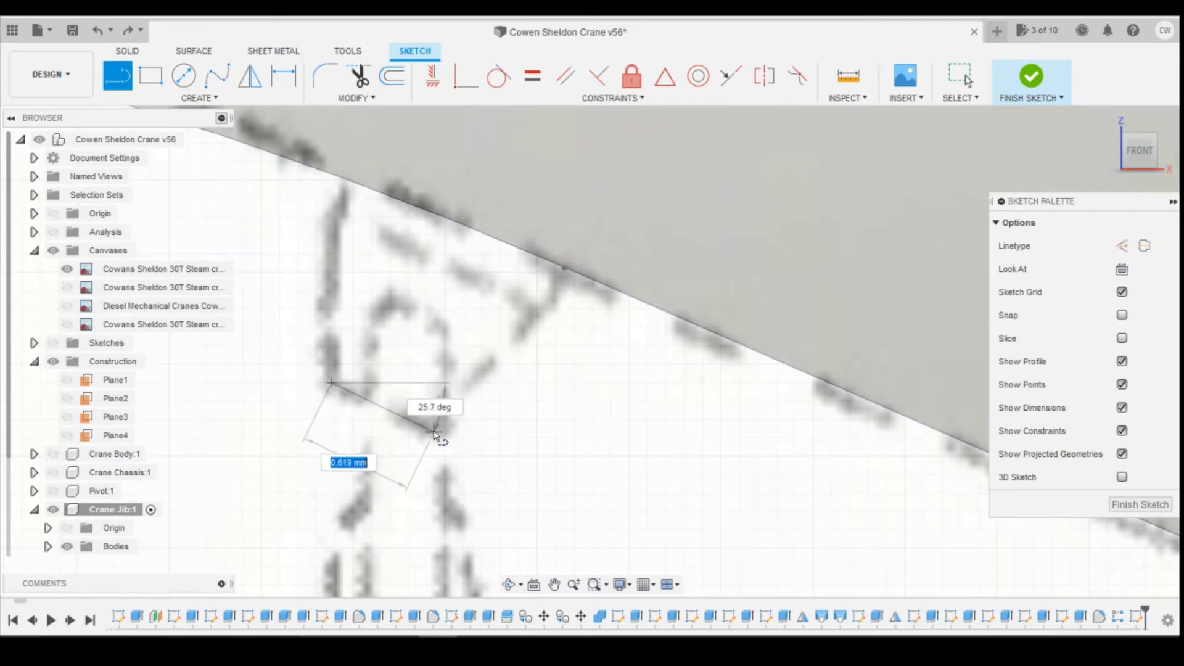
pyautogui.click(435, 431)
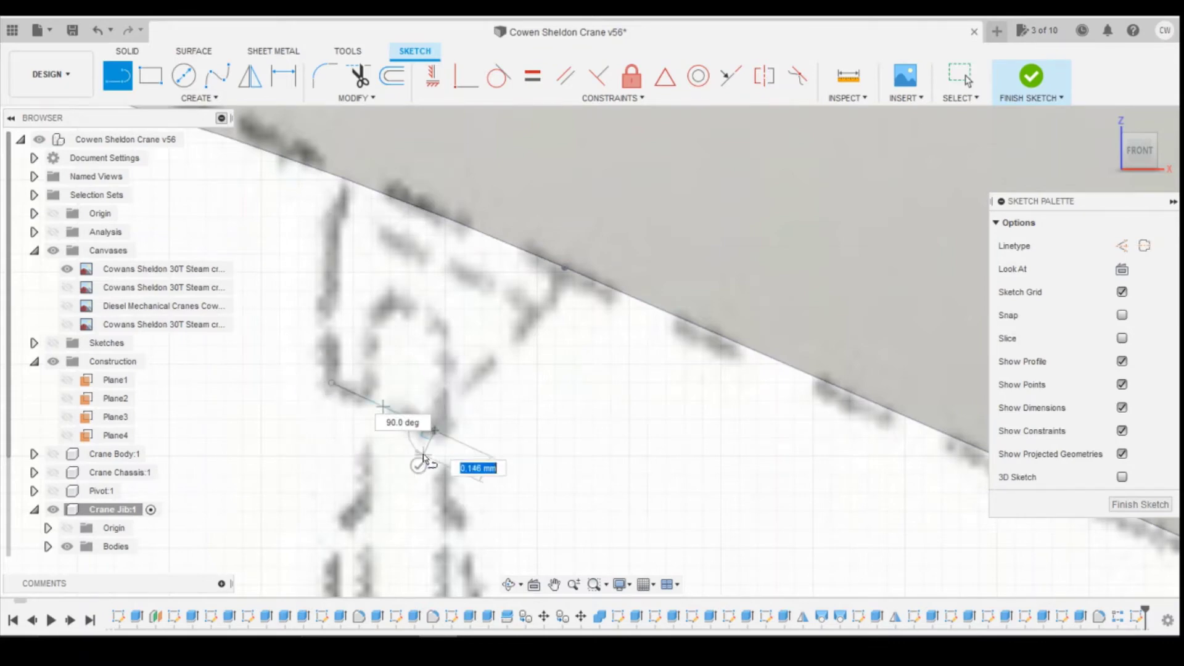
pyautogui.press('Escape')
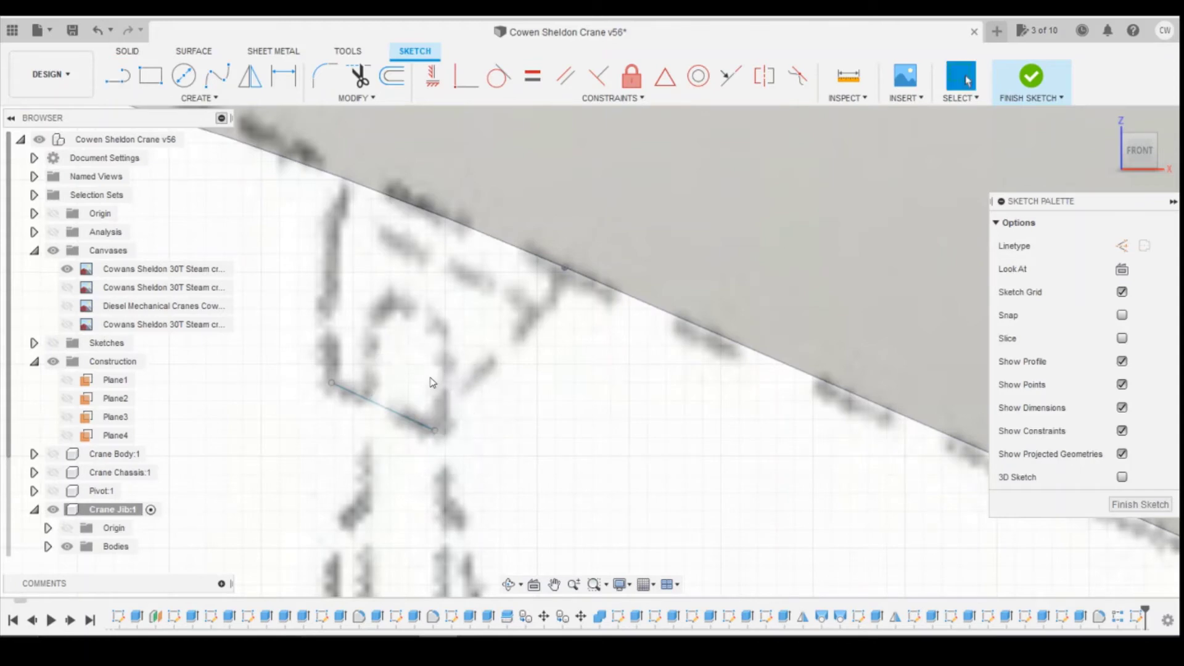
pyautogui.press('l')
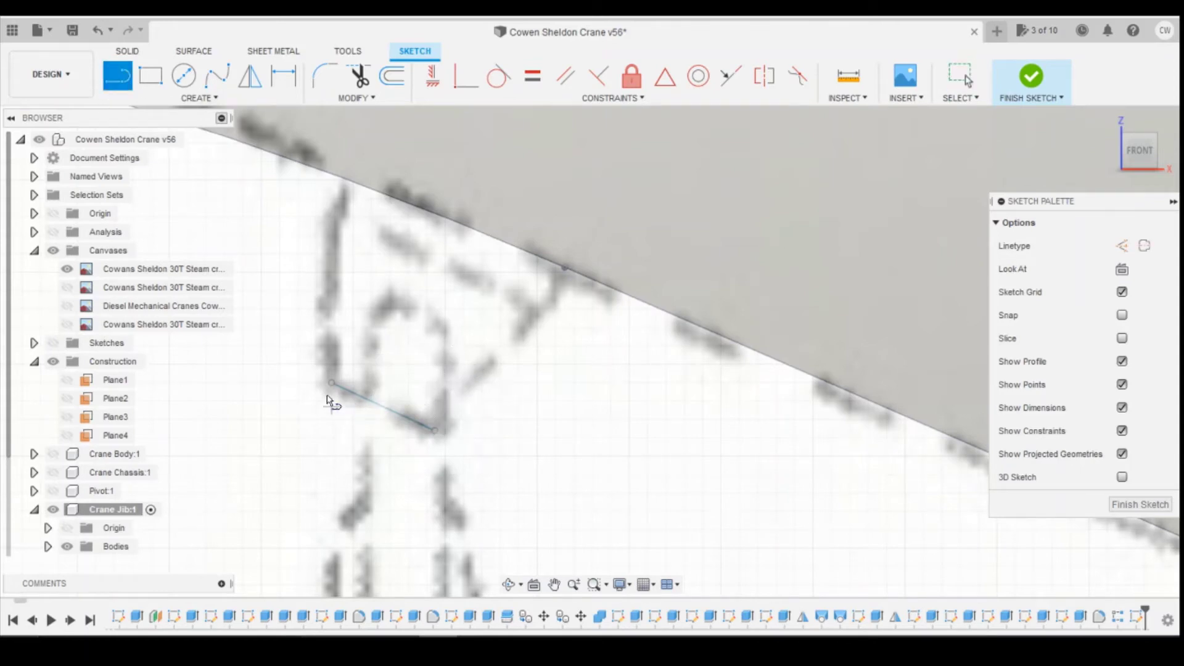
pyautogui.click(331, 384)
pyautogui.press('Escape')
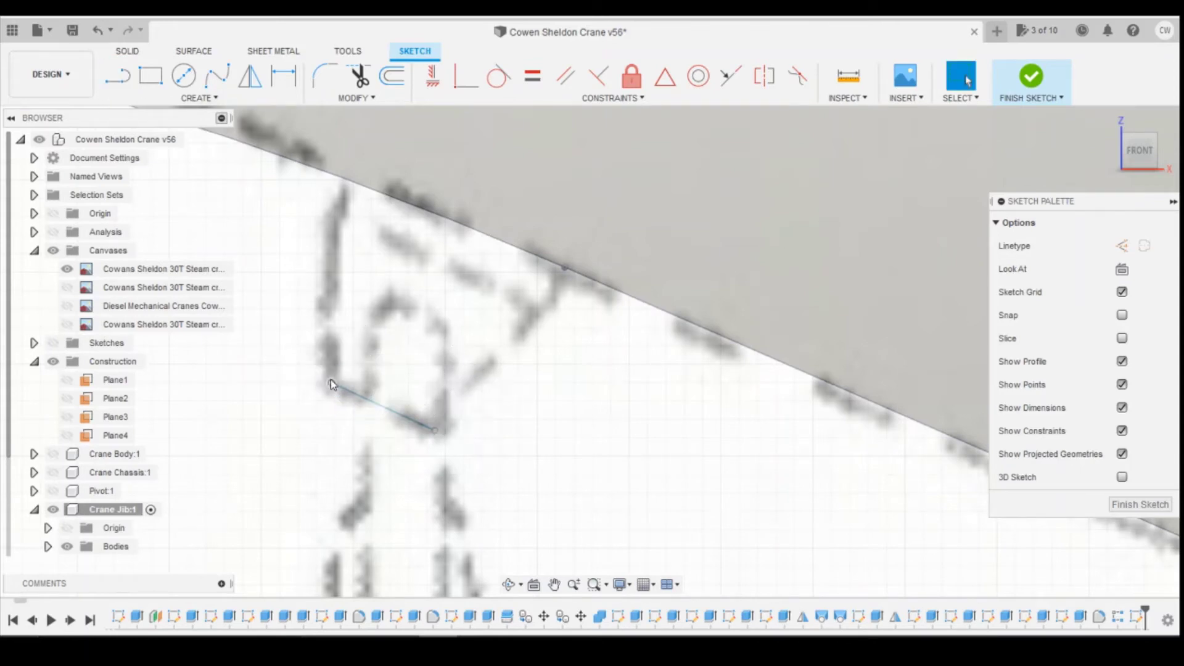
# Step: Draw the bracket's vertical left edge about 1.14 mm long and its slanted right edge about 1.16 mm long, both ending on the jib edge
pyautogui.click(127, 88)
pyautogui.moveTo(331, 384); pyautogui.dragTo(333, 196)
pyautogui.click(331, 176)
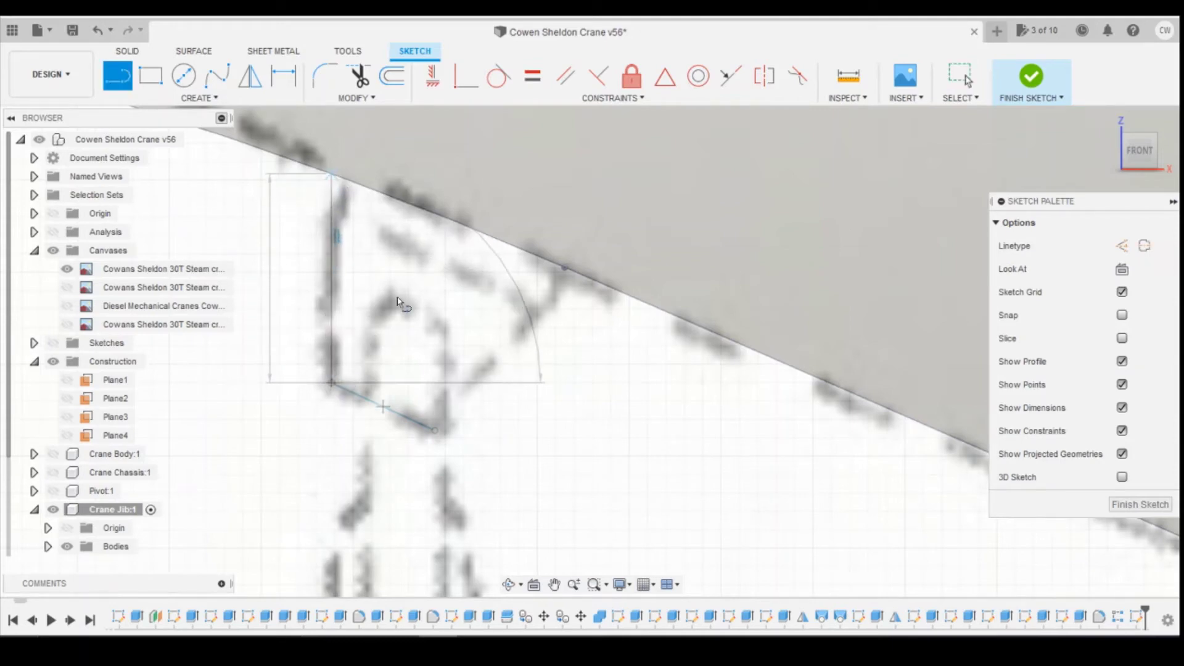
pyautogui.click(435, 429)
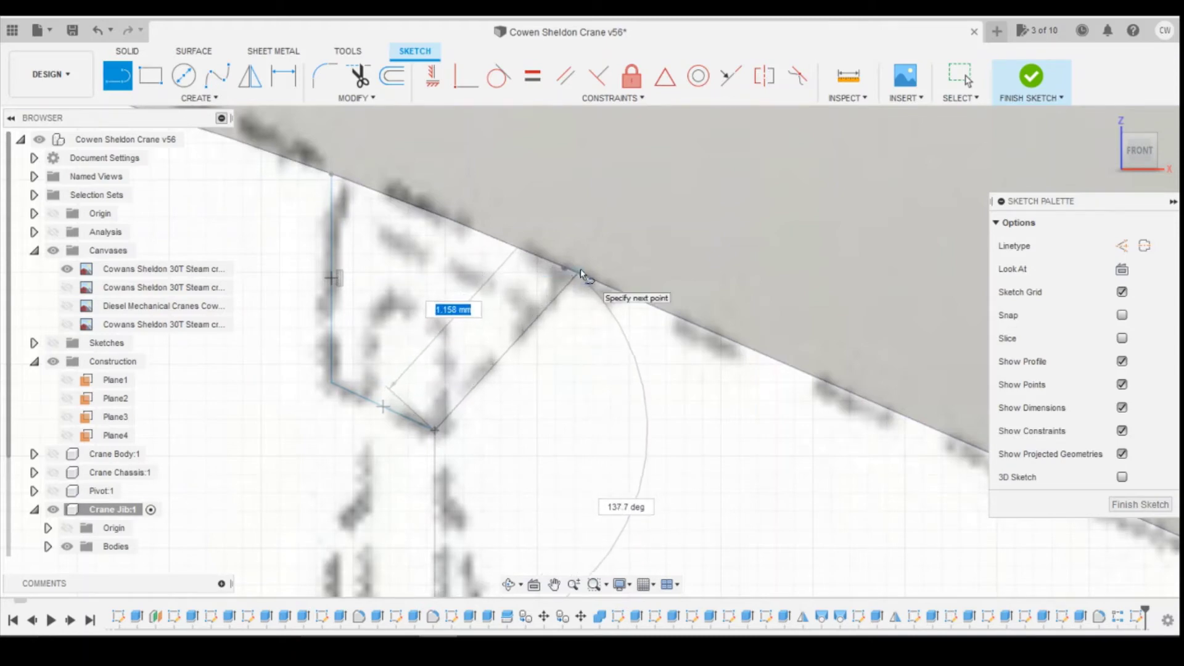
pyautogui.click(579, 276)
pyautogui.press('Escape')
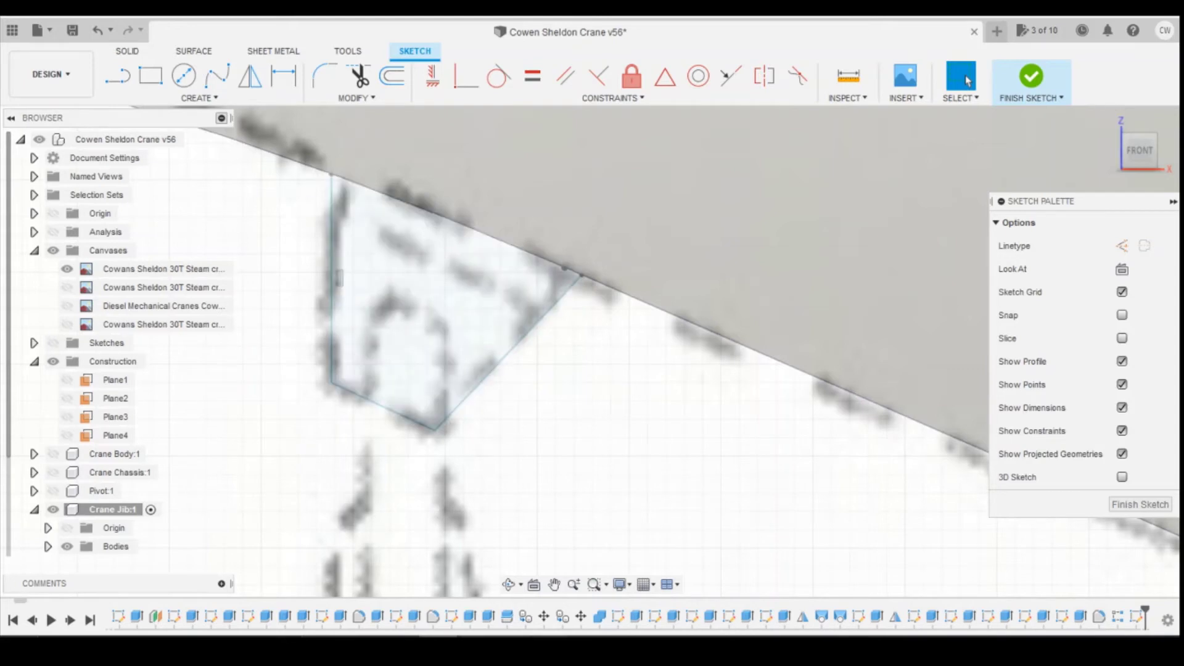
# Step: Dimension the angle between the bracket's bottom edge and slanted right edge
pyautogui.press('d')
pyautogui.click(464, 398)
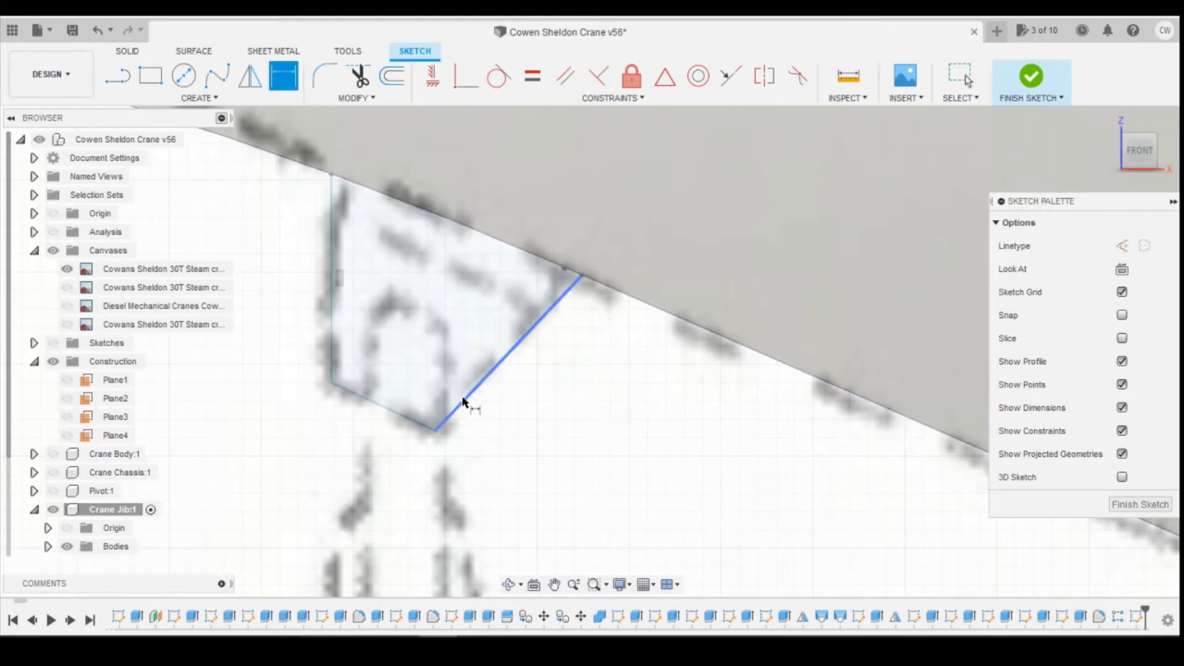
pyautogui.click(401, 415)
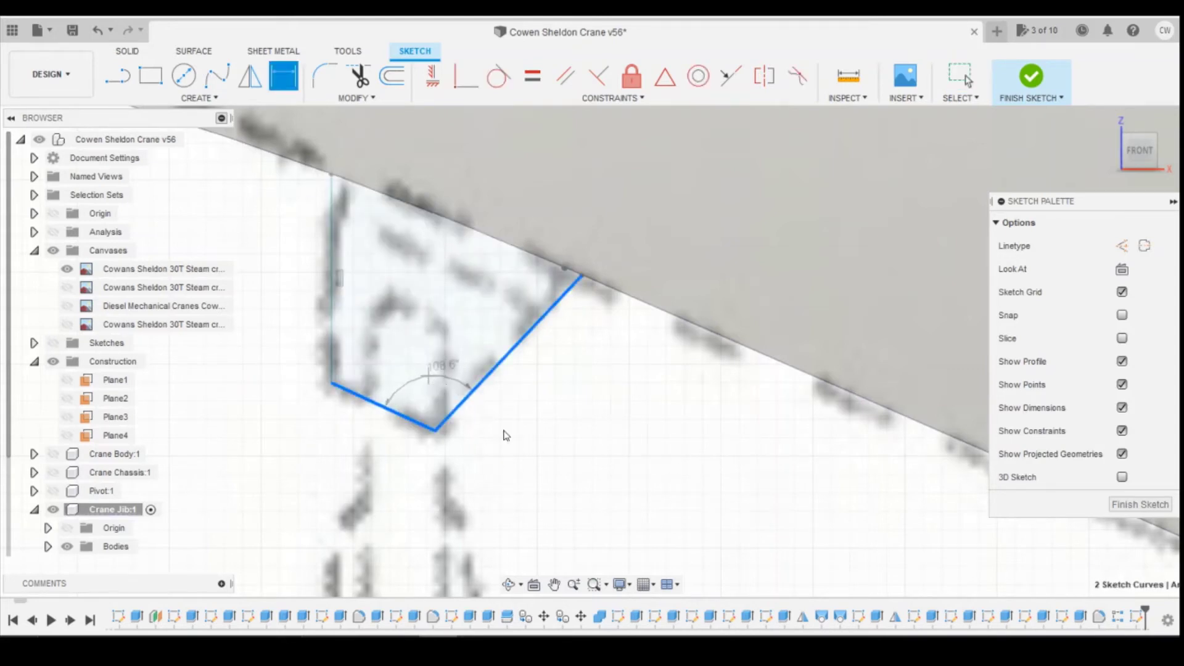
pyautogui.click(435, 377)
pyautogui.press('Return')
# Step: Dimension the angle between the bracket's vertical left edge and bottom edge
pyautogui.press('d')
pyautogui.click(334, 331)
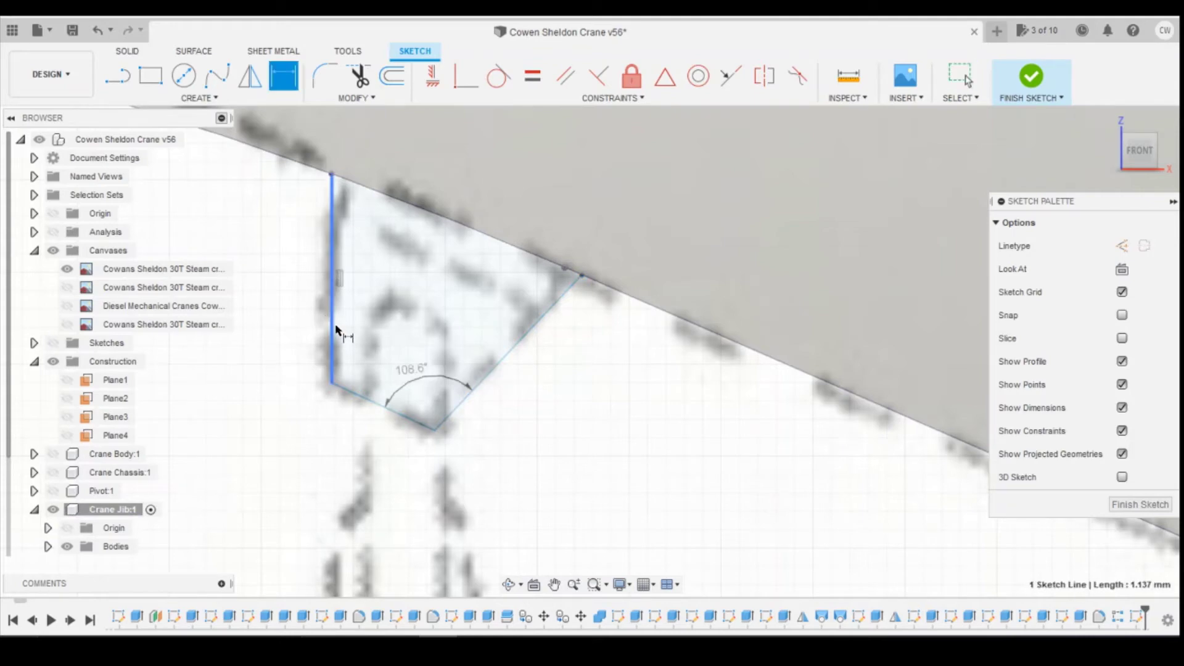
pyautogui.click(357, 393)
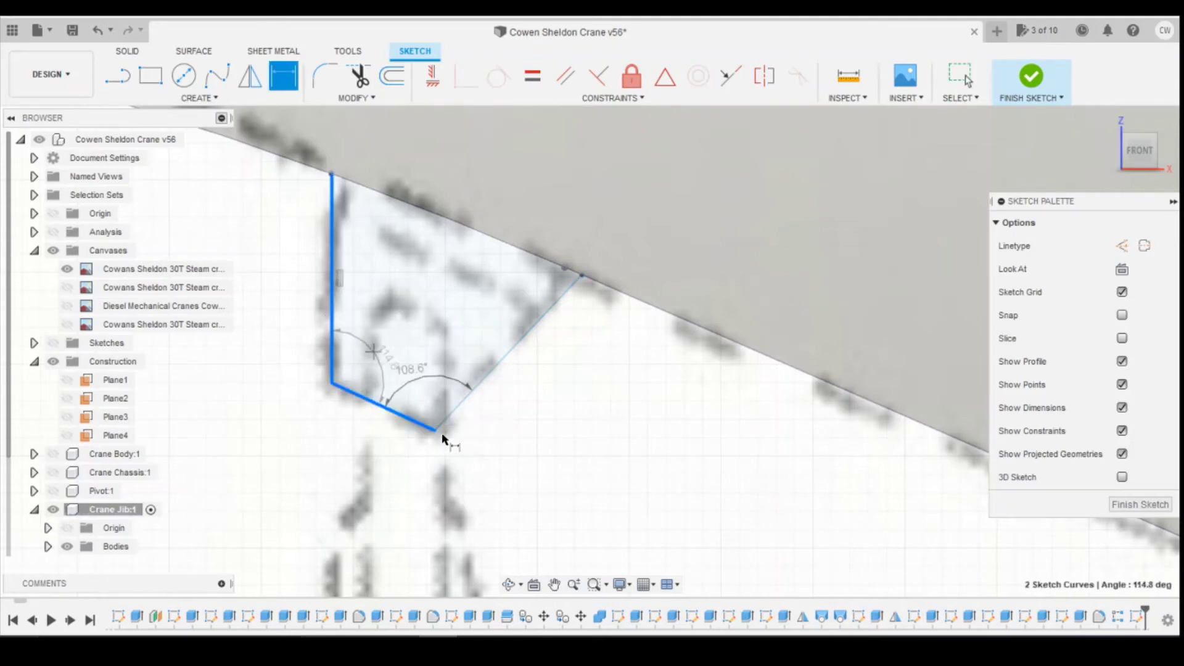
pyautogui.click(373, 349)
pyautogui.press('Return')
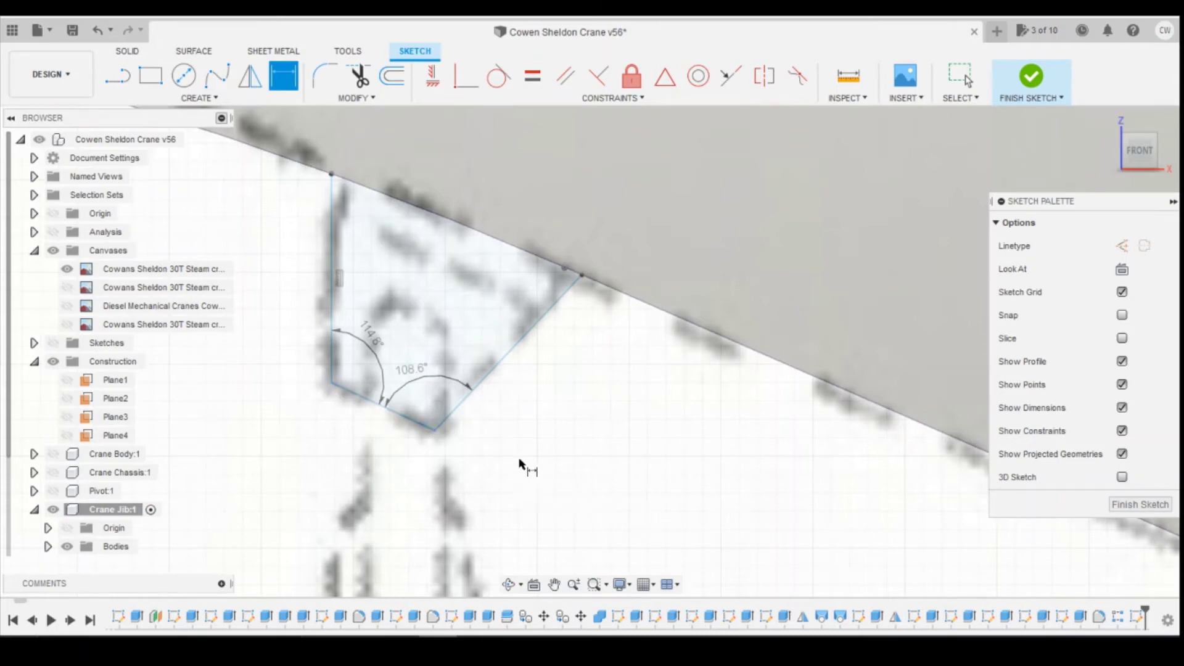
# Step: Set the angle between the bracket's bottom edge and slanted right edge to 114.8 degrees
pyautogui.click(410, 370)
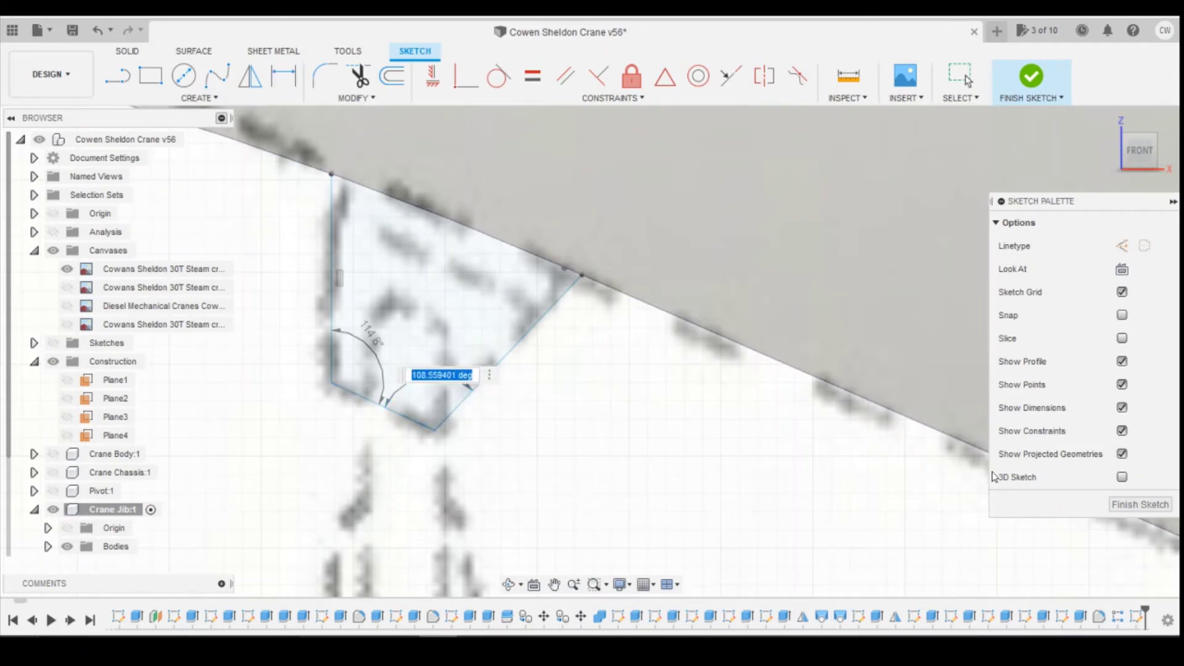
pyautogui.write('114')
pyautogui.press('Return')
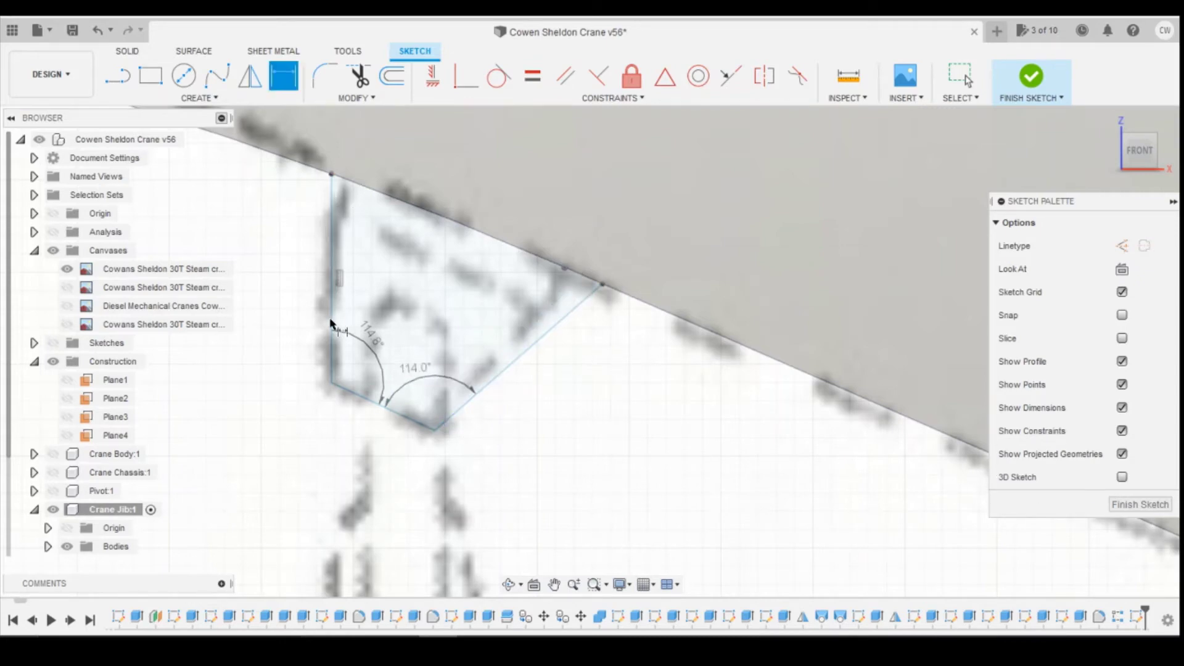
pyautogui.doubleClick(414, 368)
pyautogui.click(434, 374)
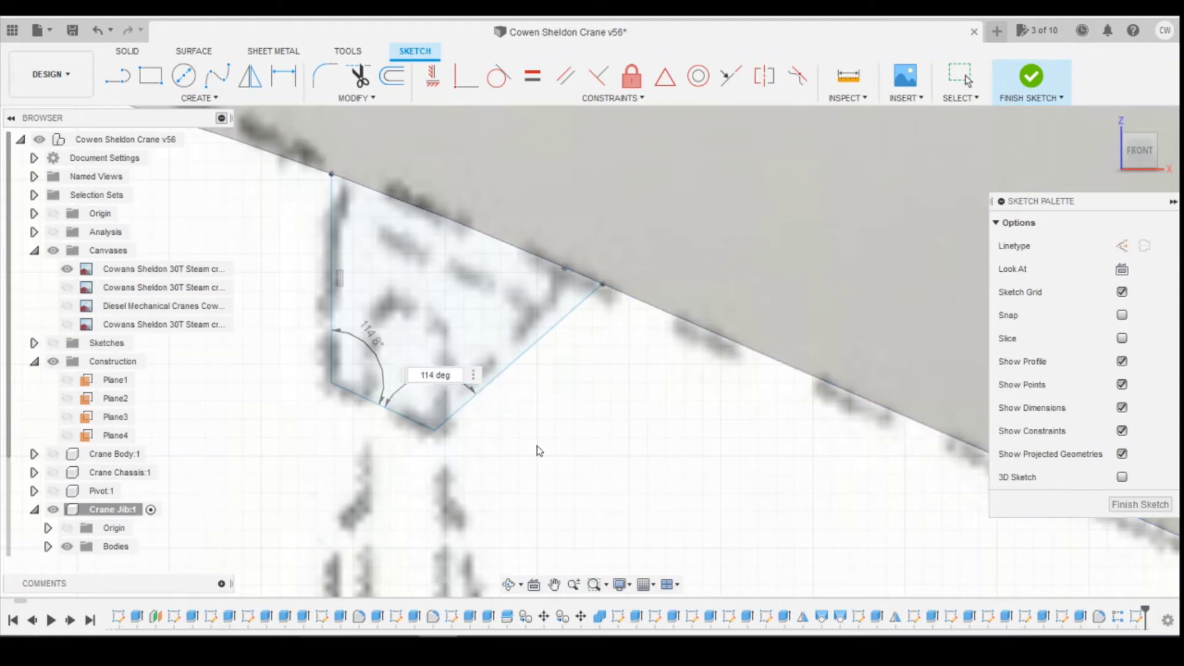
pyautogui.write('.8')
pyautogui.press('Return')
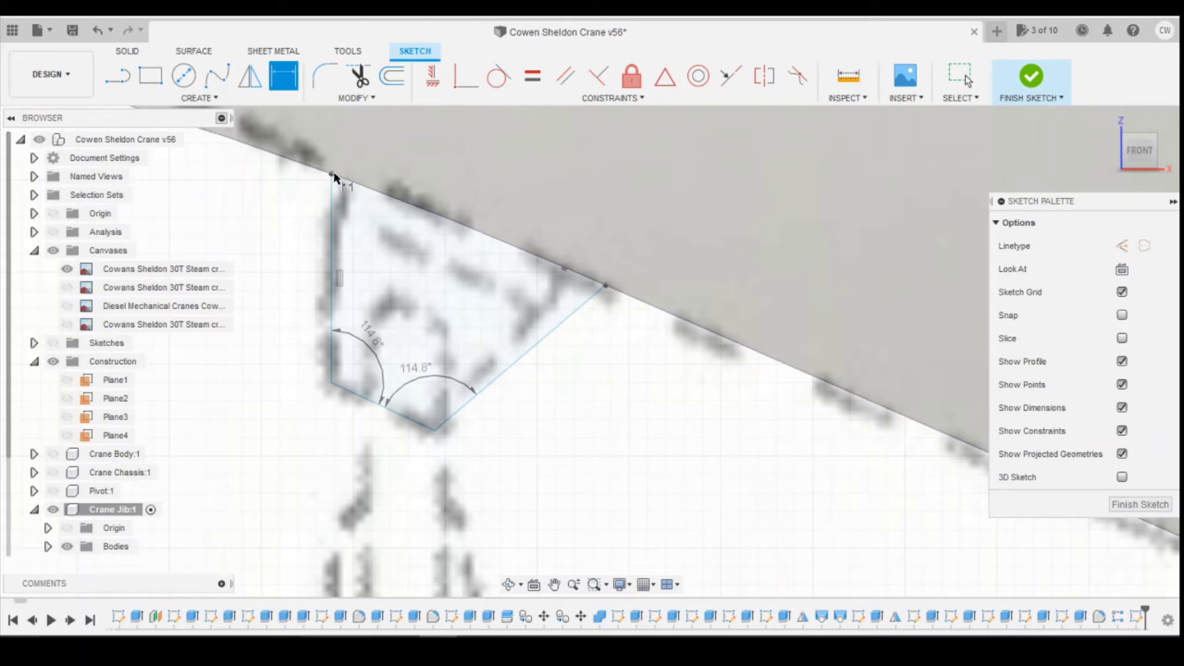
pyautogui.press('Escape')
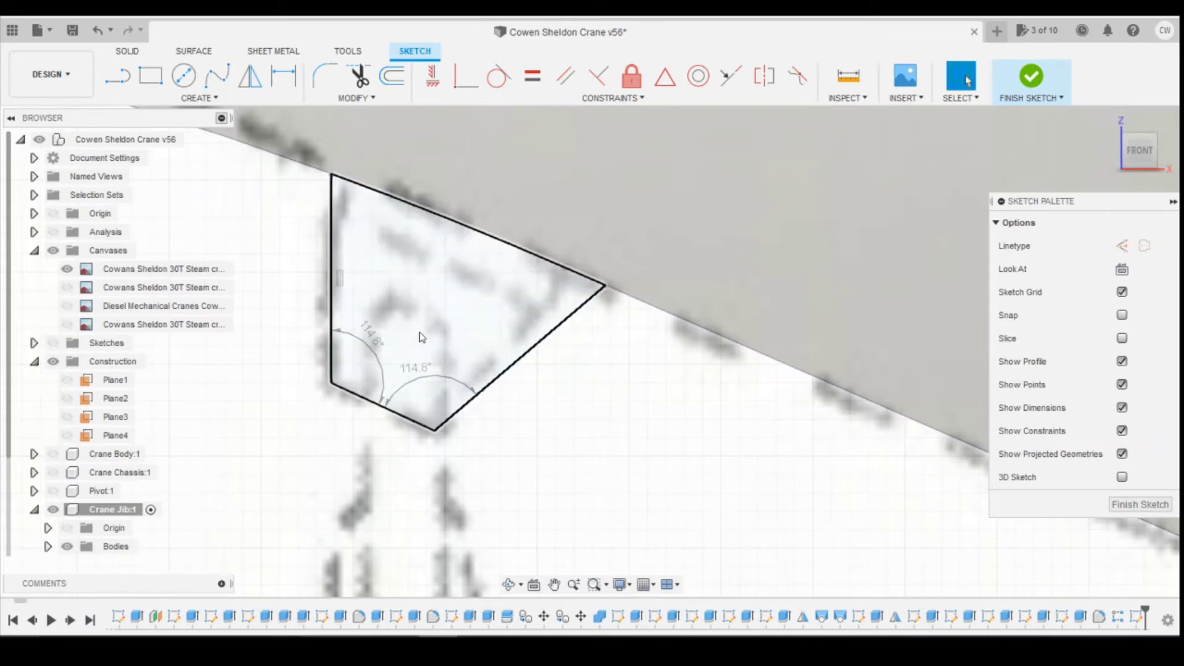
# Step: Extrude the bracket profile symmetrically with a distance of 2.21 mm, using the Join operation to merge it with the jib
pyautogui.click(417, 330)
pyautogui.rightClick(417, 330)
pyautogui.click(410, 401)
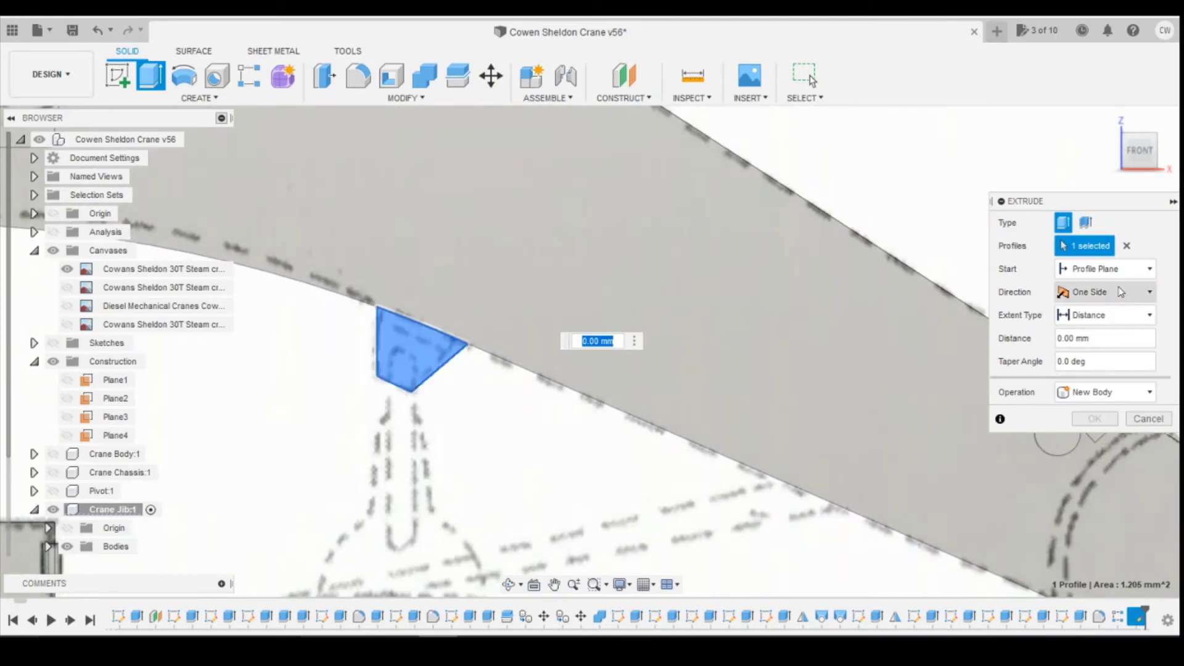
pyautogui.click(1106, 292)
pyautogui.click(1090, 343)
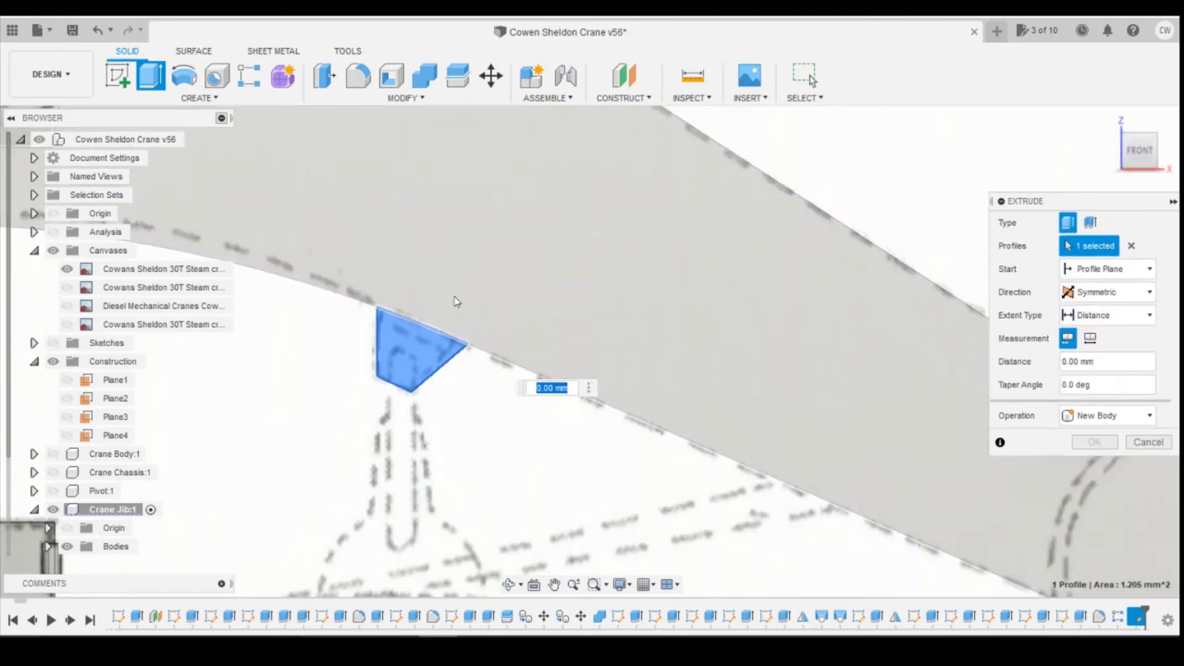
pyautogui.write('2.21')
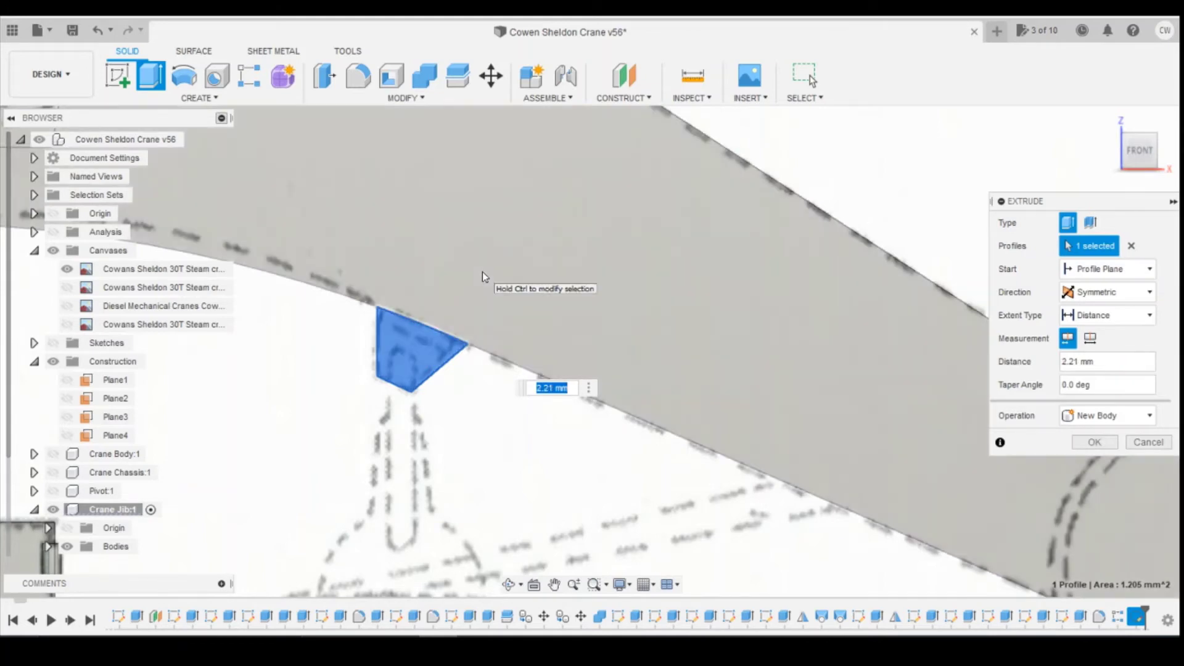
pyautogui.click(1104, 415)
pyautogui.click(1092, 436)
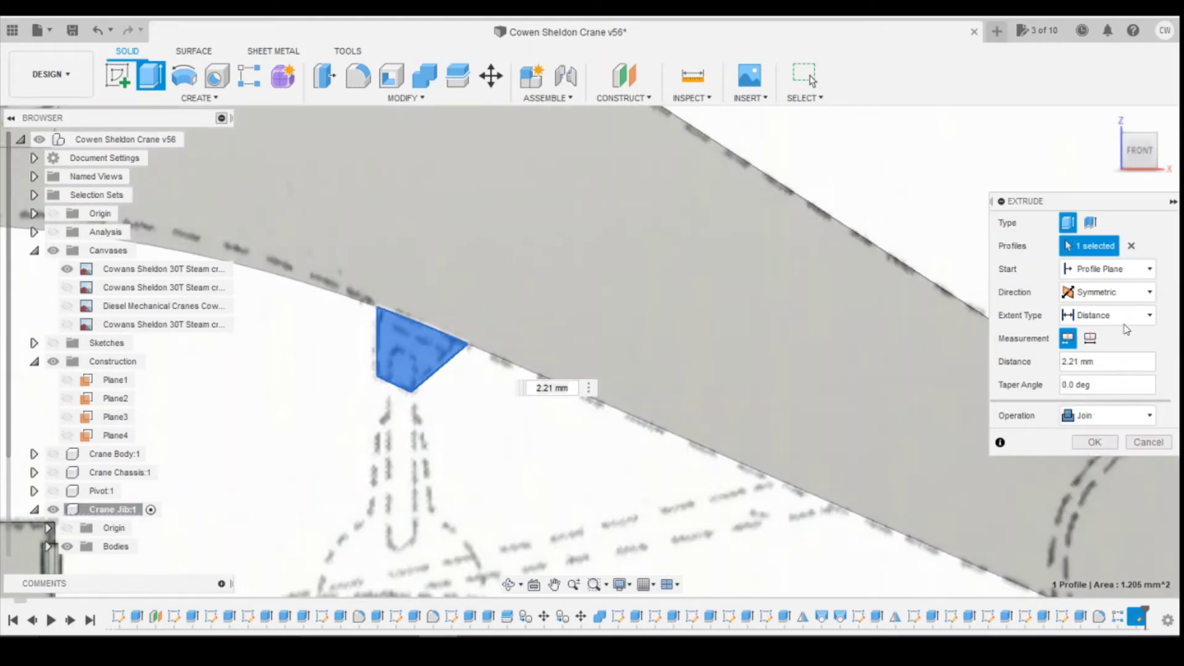
pyautogui.moveTo(1138, 150); pyautogui.dragTo(1128, 166)
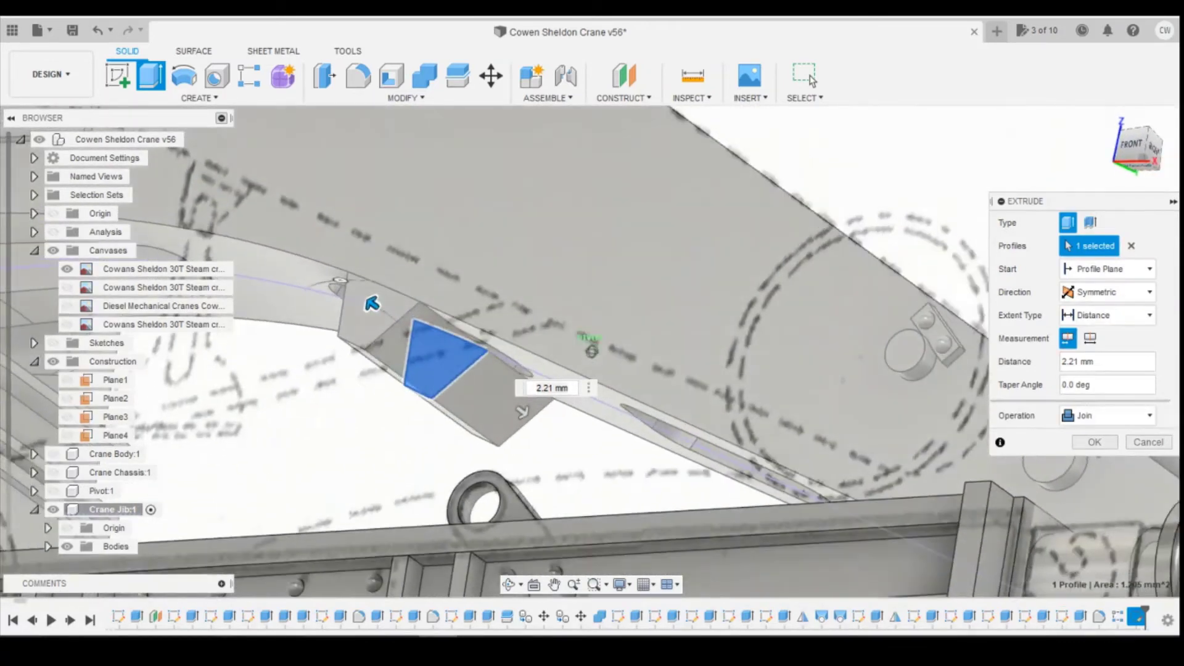
pyautogui.click(1094, 441)
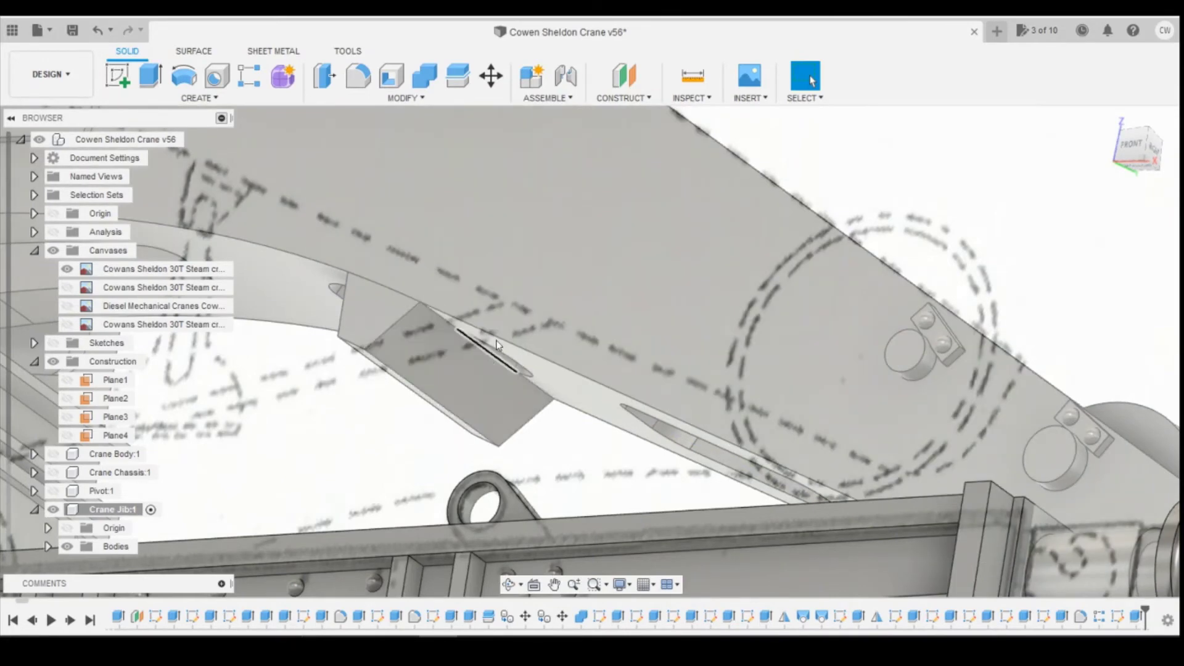
# Step: Examine the crane photo in Photos, and return to Fusion 360 to compare the jib bracket with the elevation drawing
pyautogui.click(607, 589)
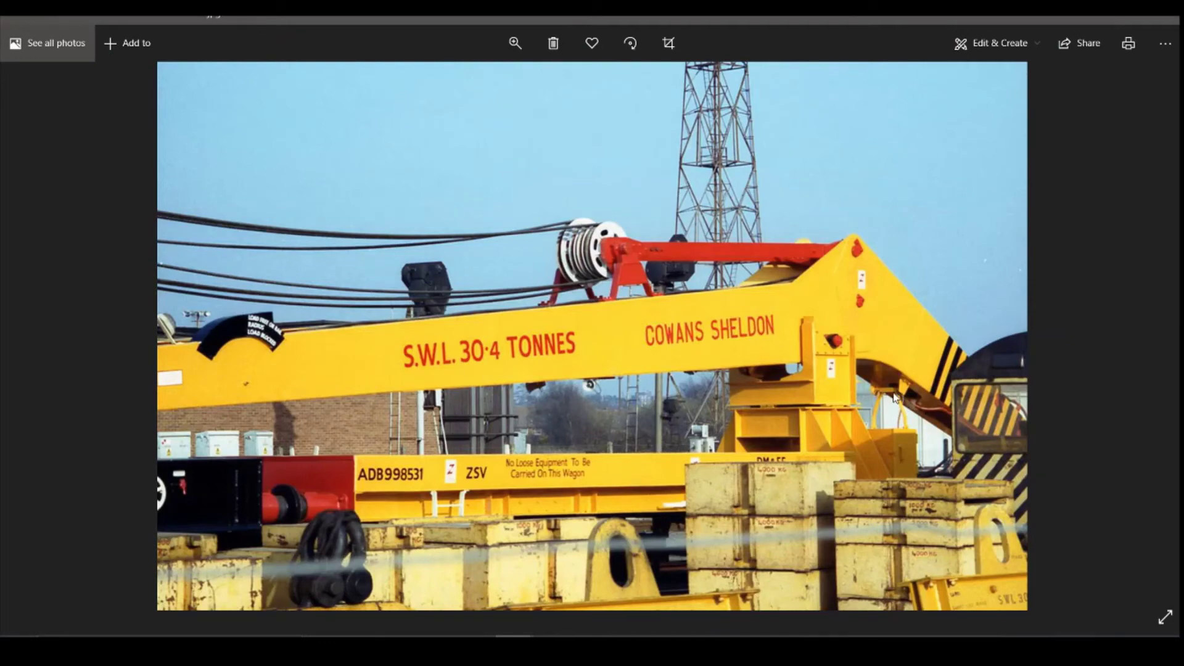
pyautogui.scroll(-1, 886, 400)
pyautogui.scroll(1, 879, 396)
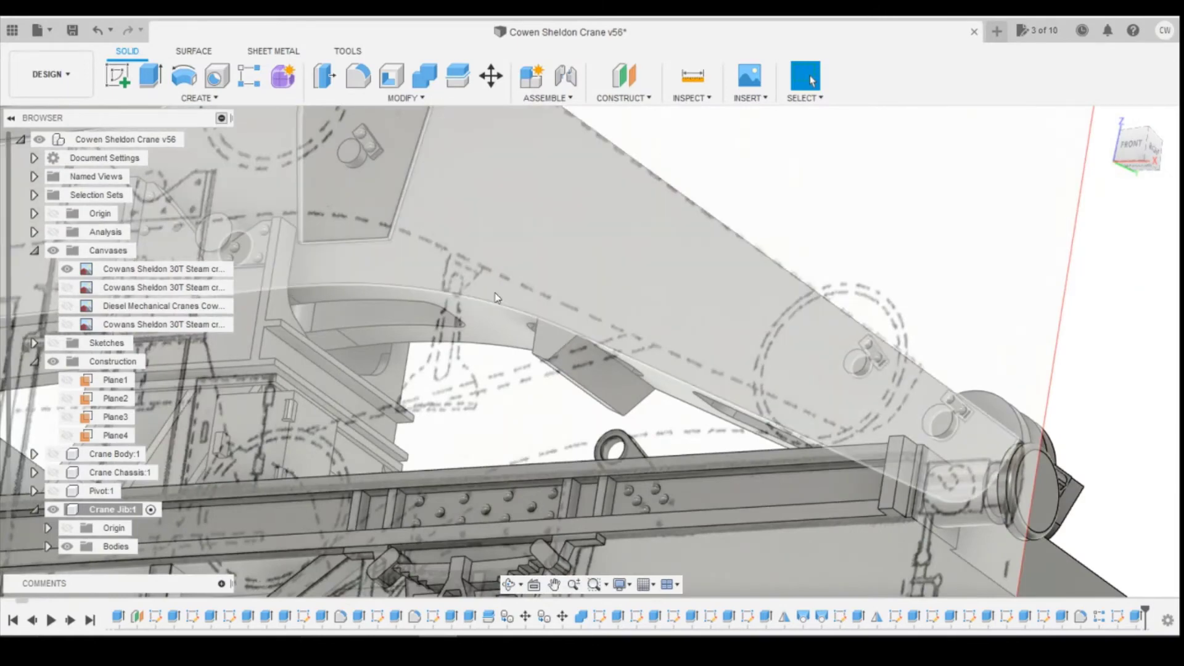
pyautogui.click(1132, 145)
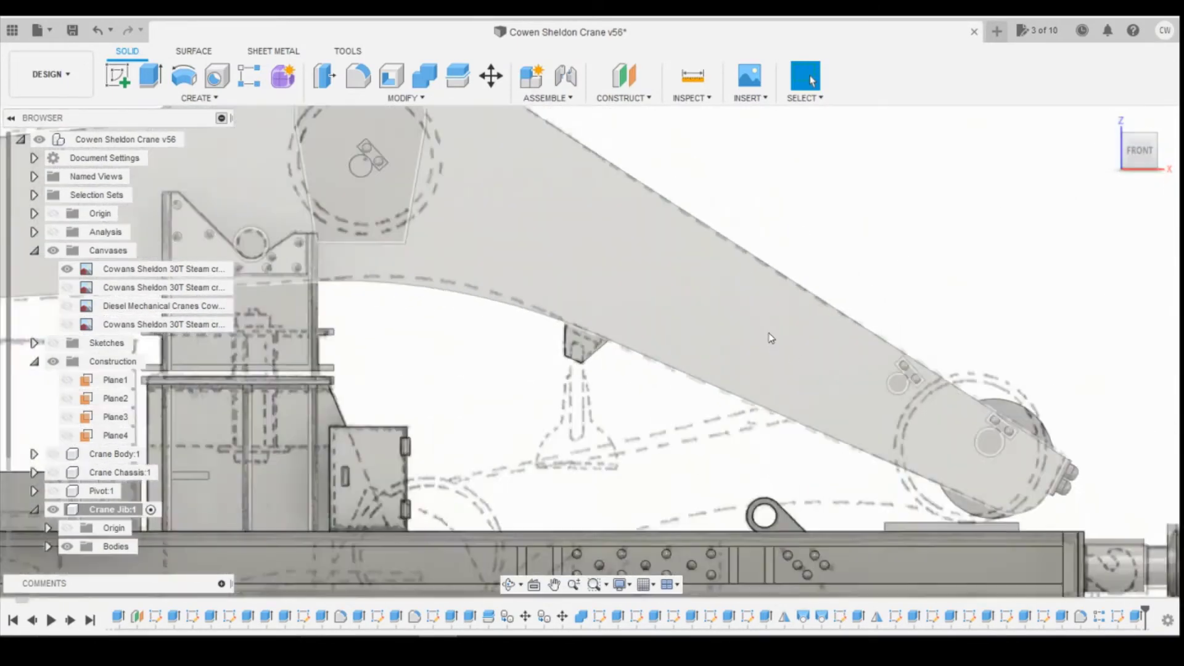
pyautogui.scroll(-5, 770, 338)
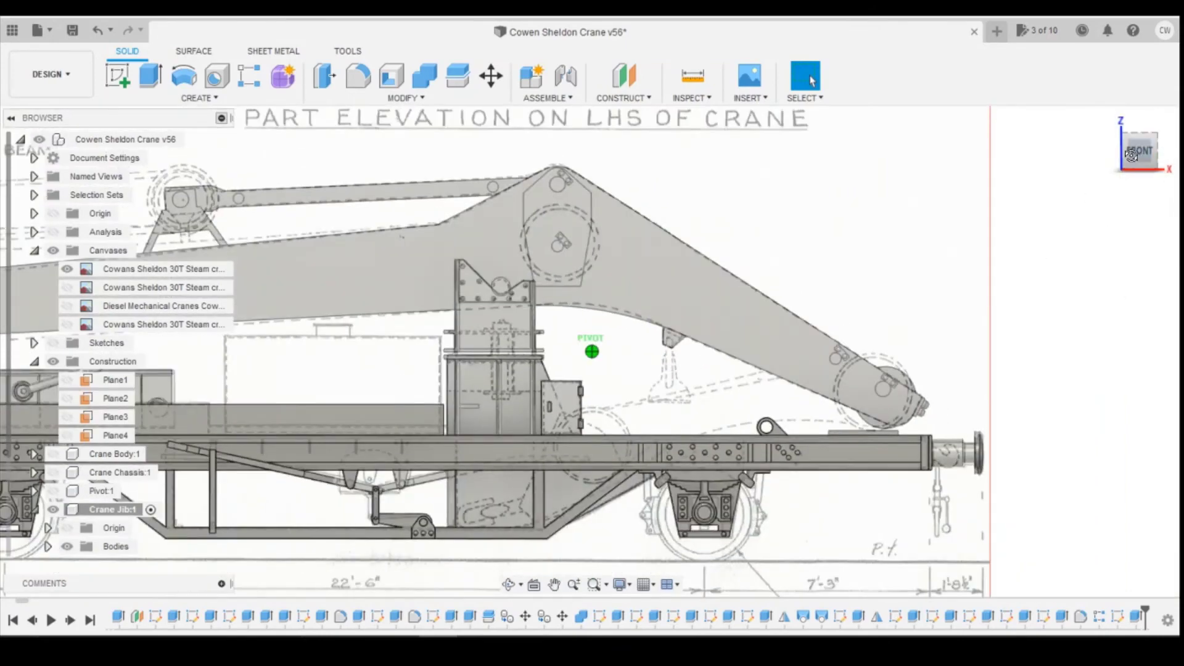
pyautogui.moveTo(1131, 155); pyautogui.dragTo(1117, 162)
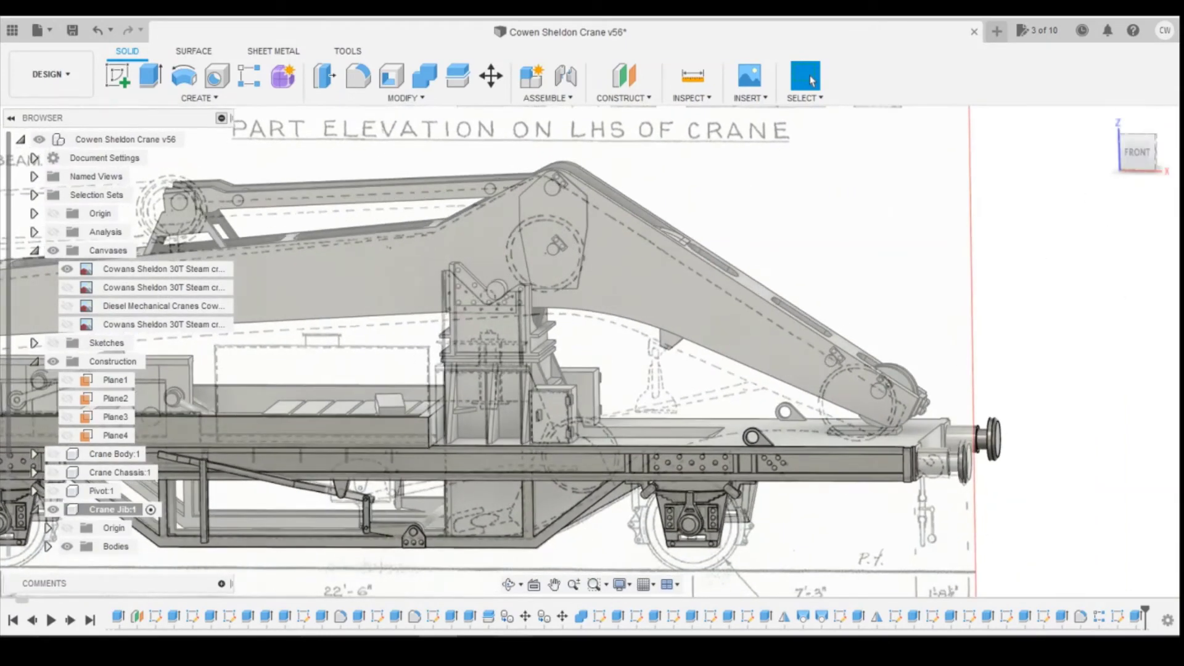
# Step: Switch to Photos and look through the crane reference photos for the detail beneath the jib's sloping end
pyautogui.click(410, 597)
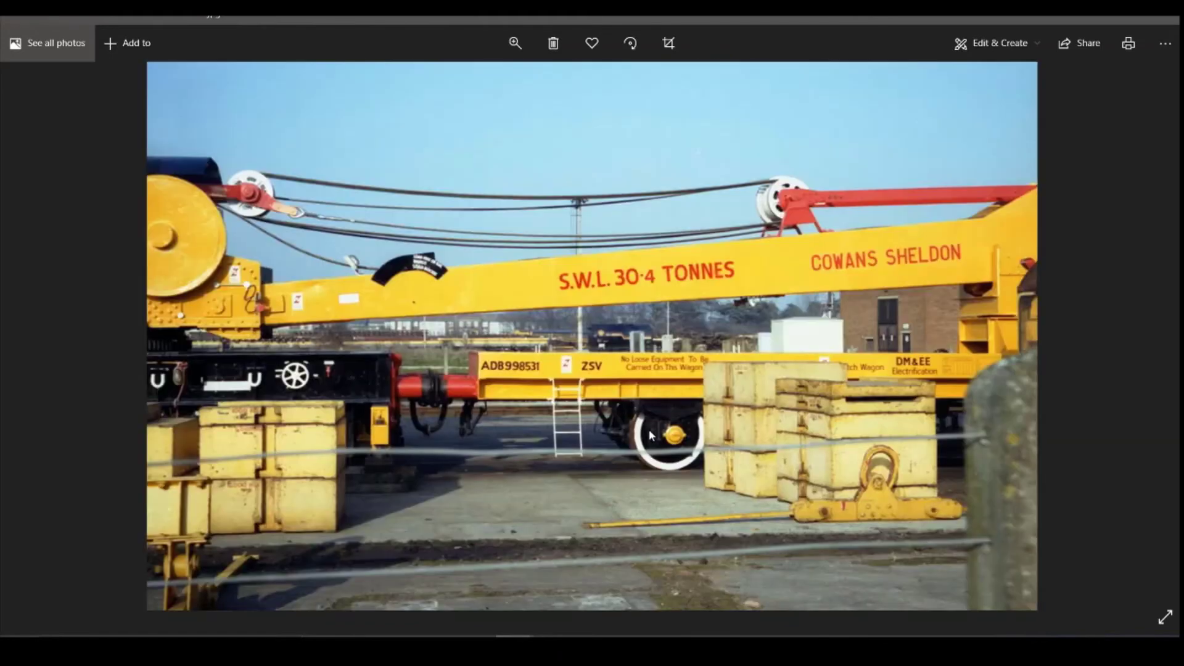
pyautogui.press('Right')
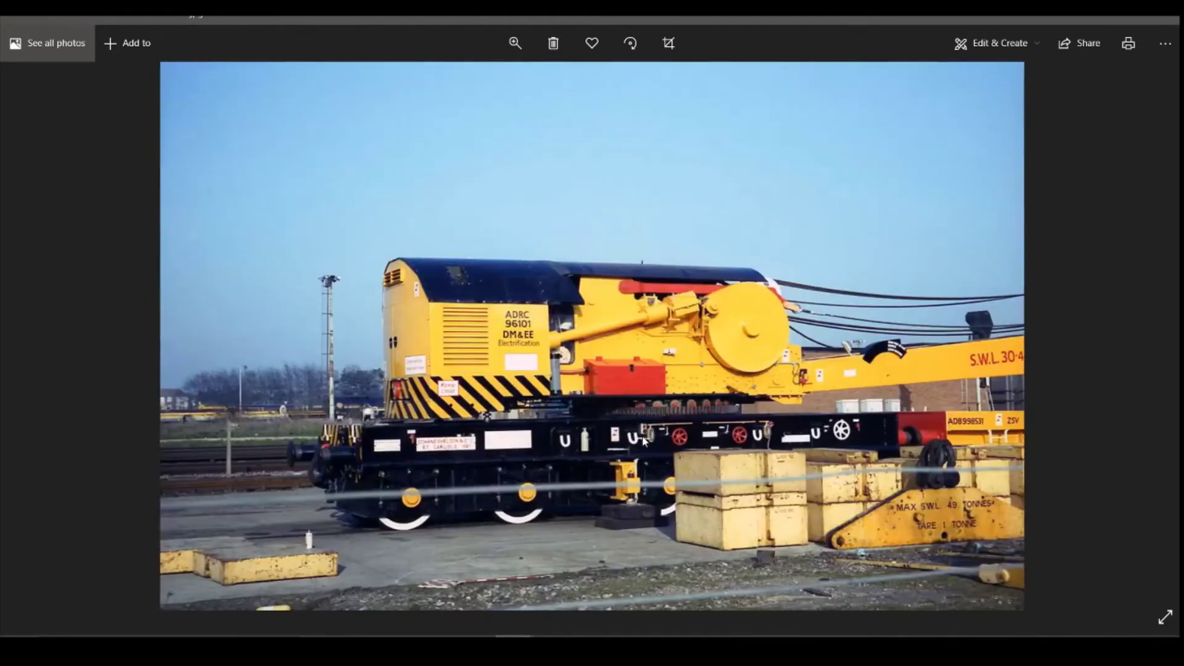
pyautogui.press('Right')
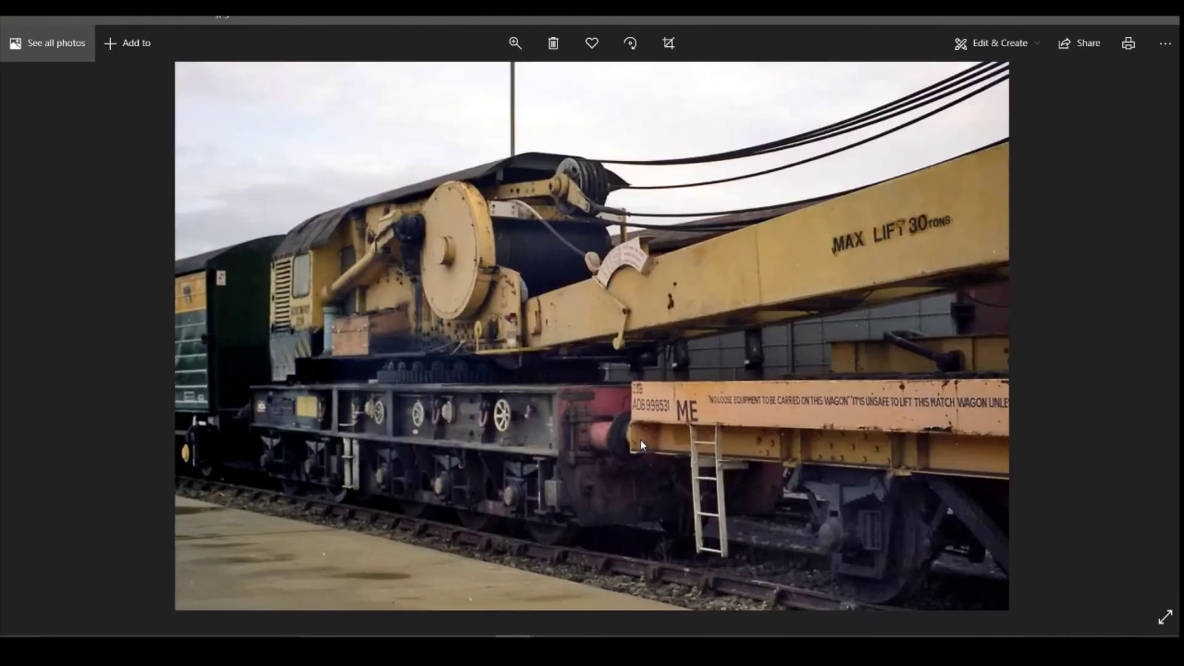
pyautogui.press('Right')
pyautogui.press('Right')
pyautogui.press('Right')
pyautogui.press('Right')
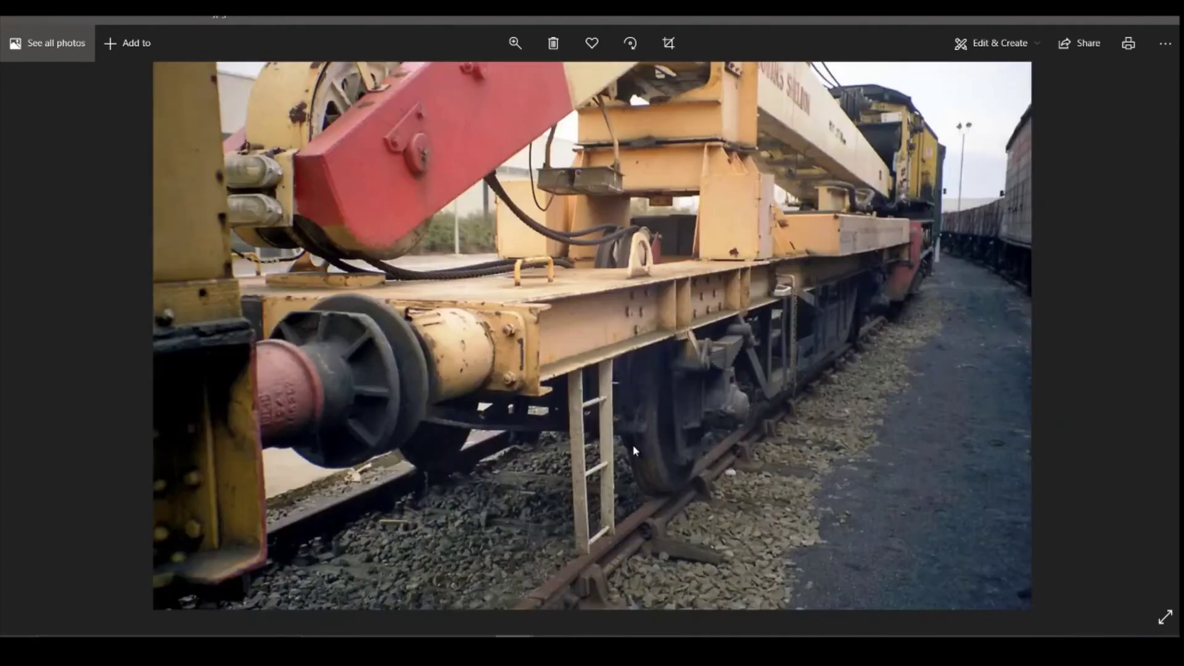
pyautogui.press('Right')
pyautogui.press('Right')
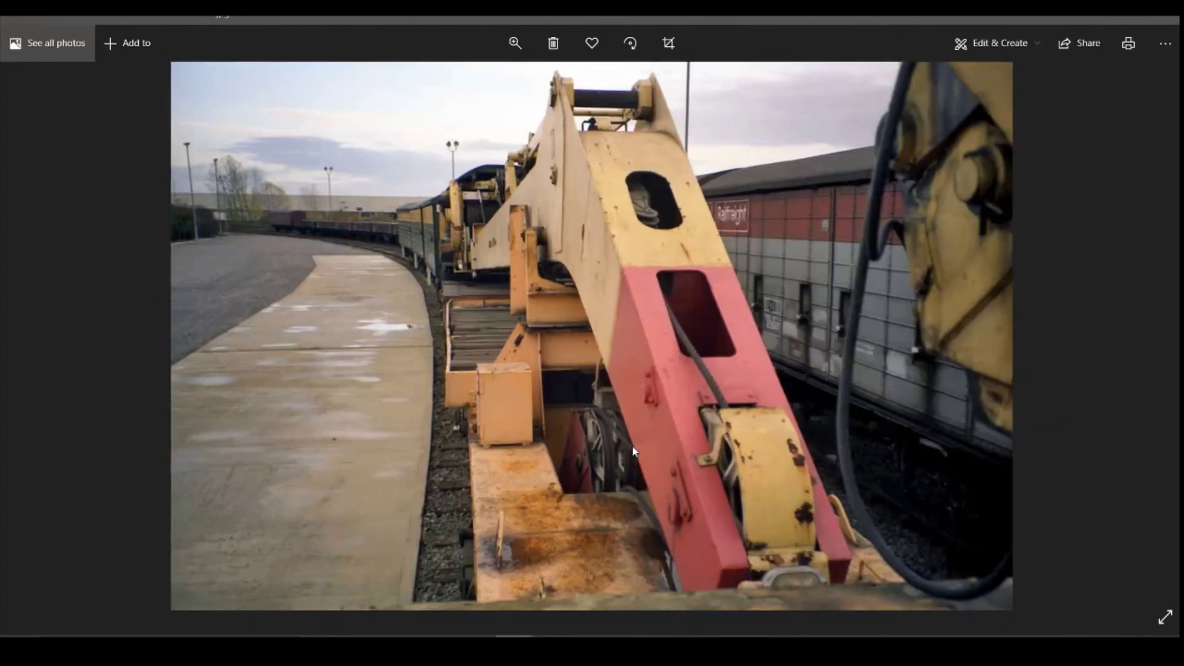
pyautogui.press('Right')
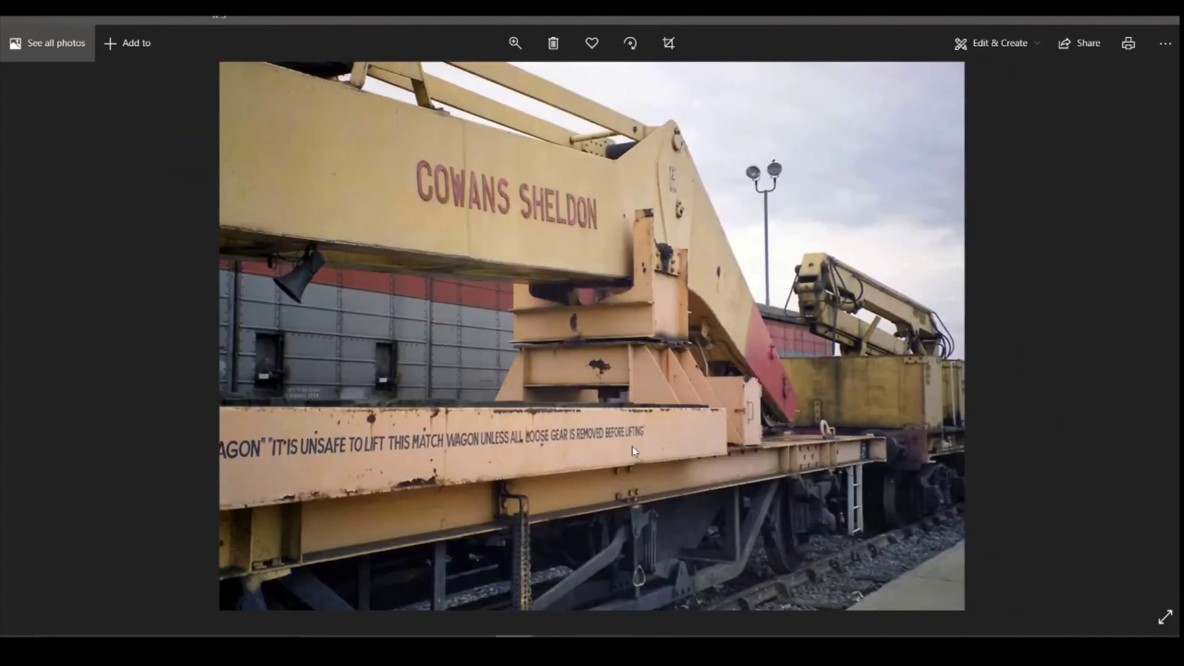
pyautogui.press('Right')
pyautogui.press('Right')
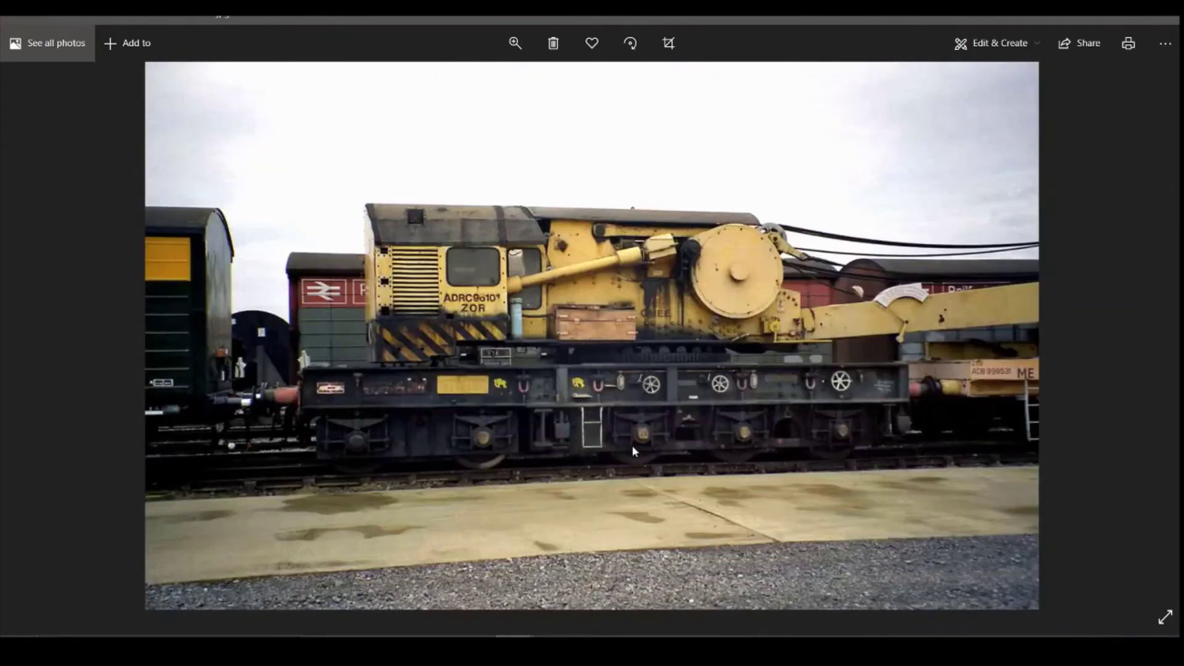
pyautogui.press('Right')
pyautogui.press('Right')
pyautogui.press('Right')
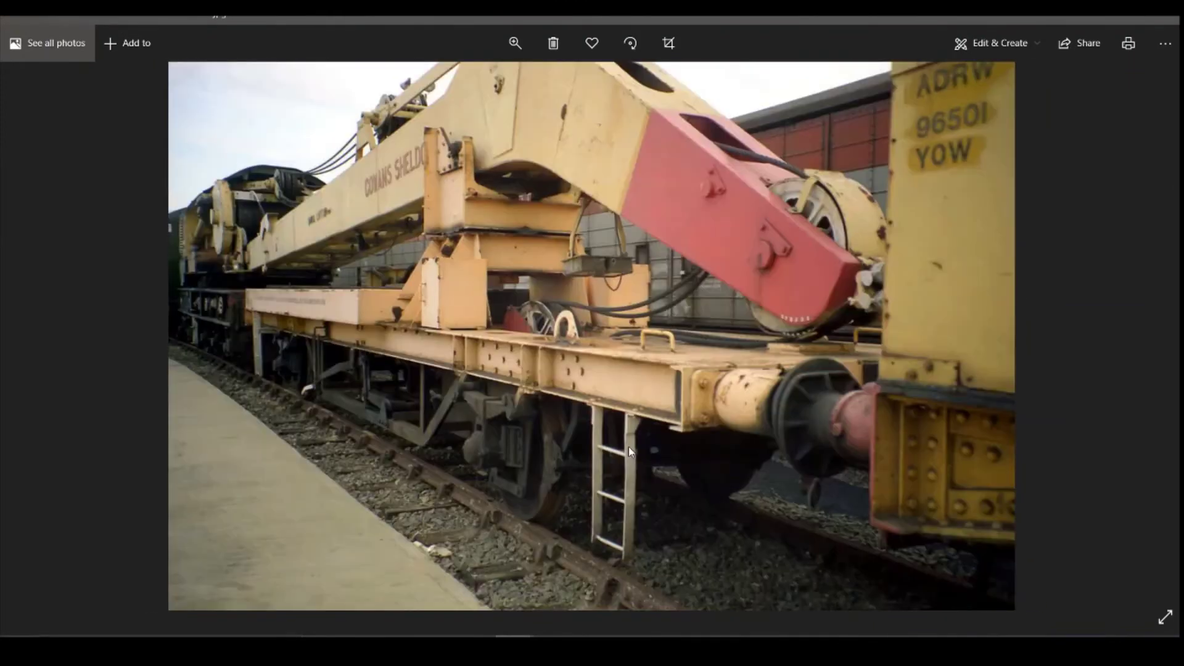
pyautogui.press('Right')
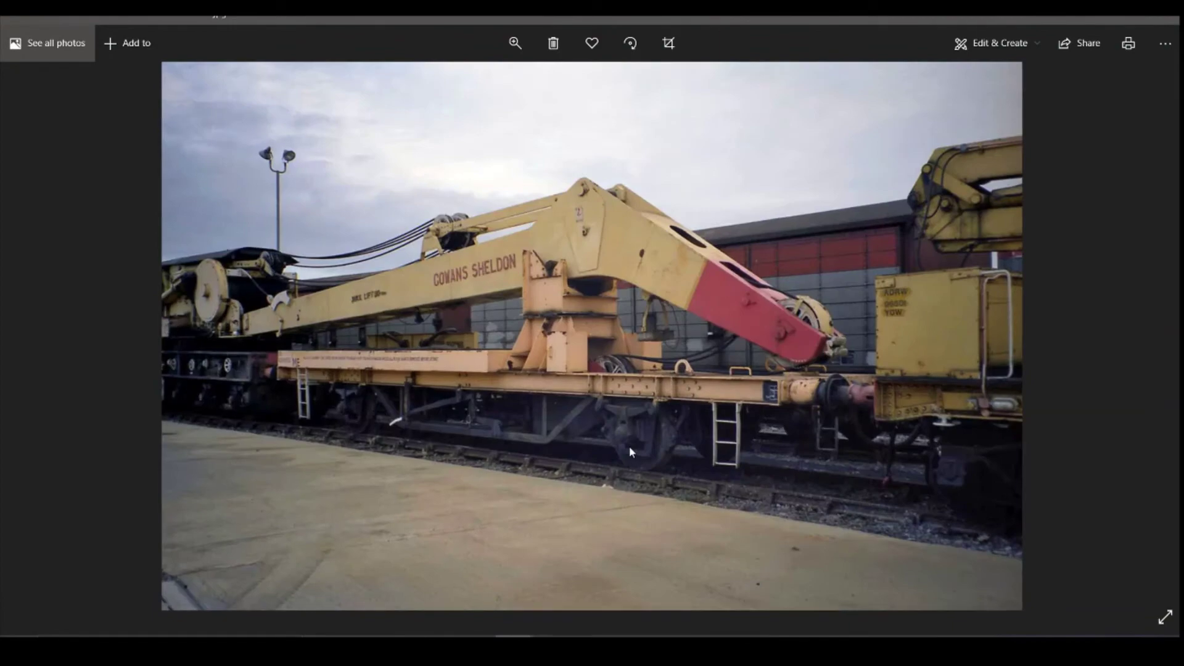
pyautogui.press('Right')
pyautogui.press('Right')
pyautogui.press('Right')
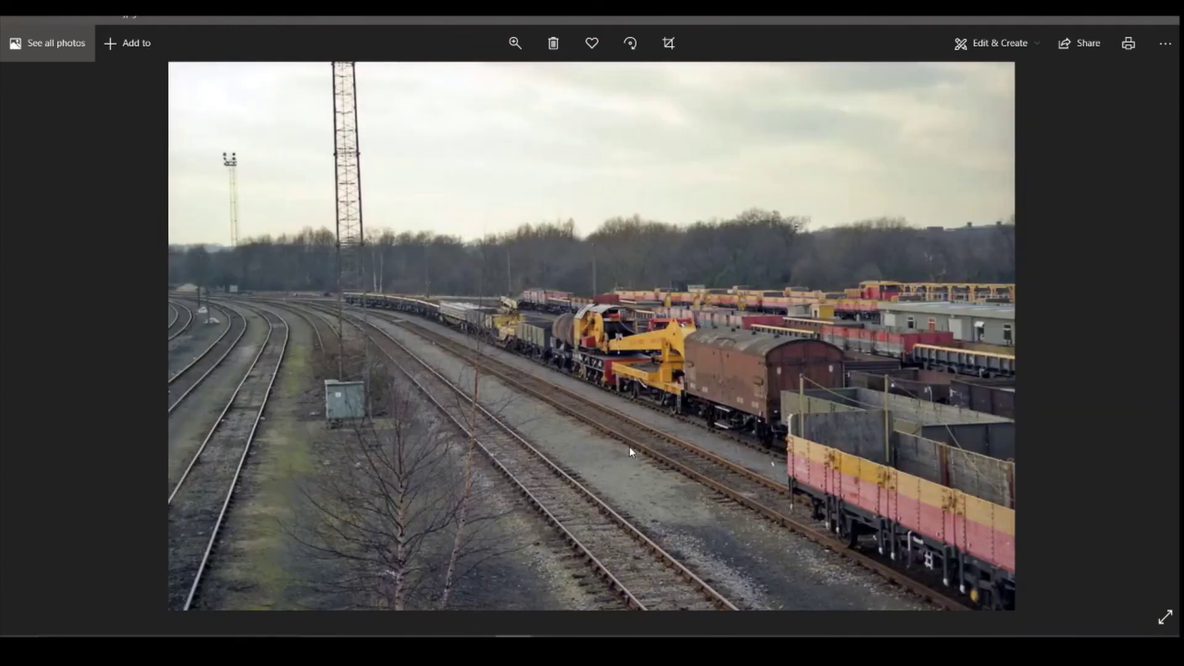
pyautogui.press('Right')
pyautogui.press('Right')
pyautogui.press('Right')
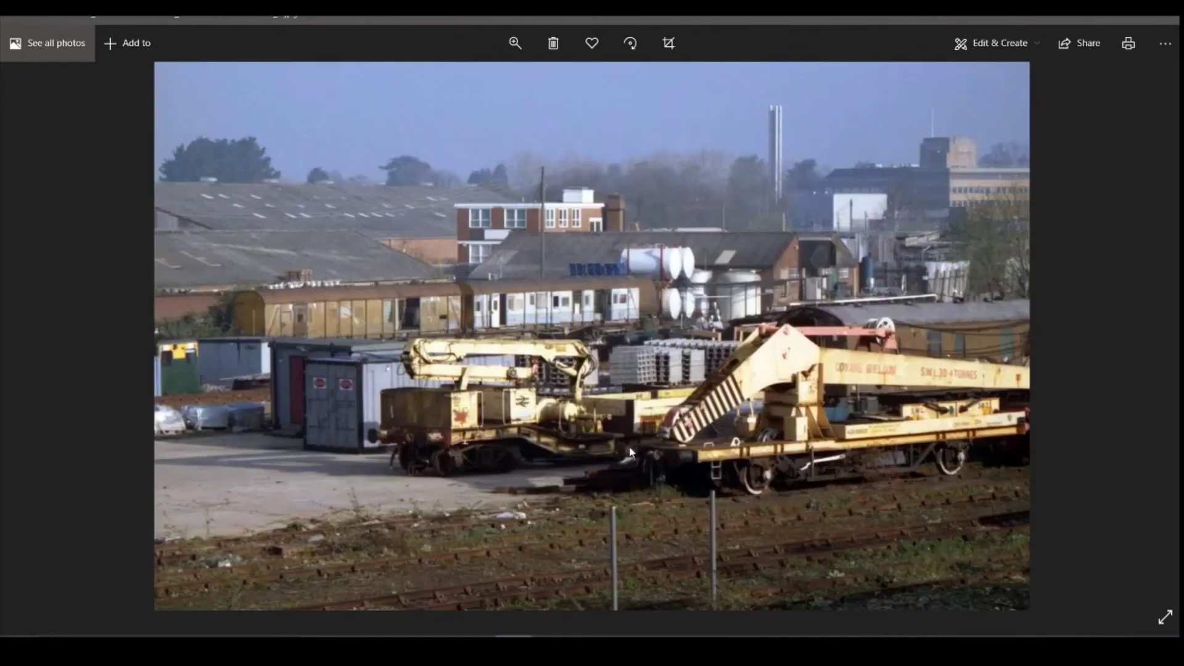
pyautogui.press('Right')
pyautogui.press('Right')
pyautogui.press('Right')
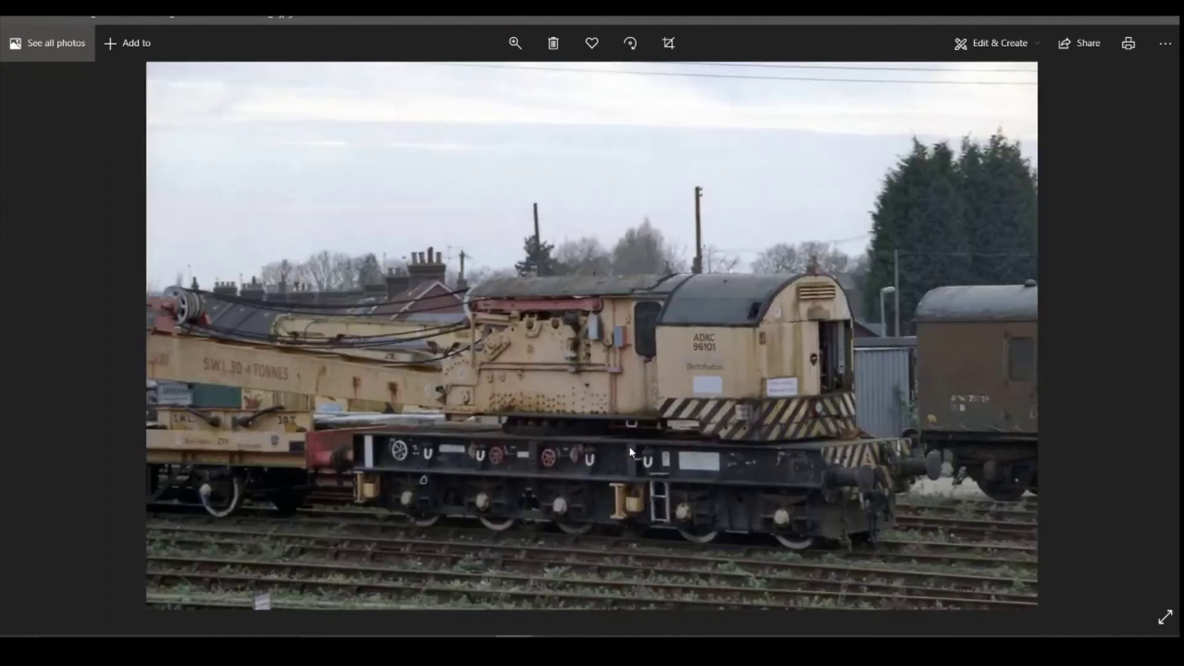
pyautogui.press('Right')
pyautogui.press('Right')
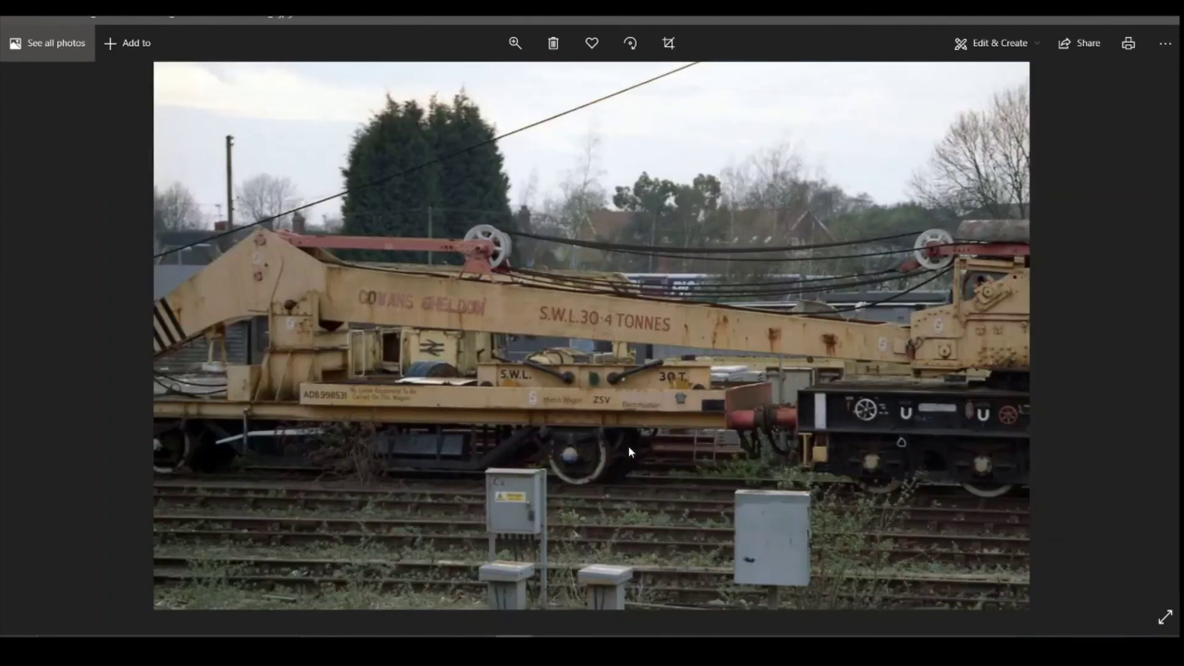
pyautogui.press('Right')
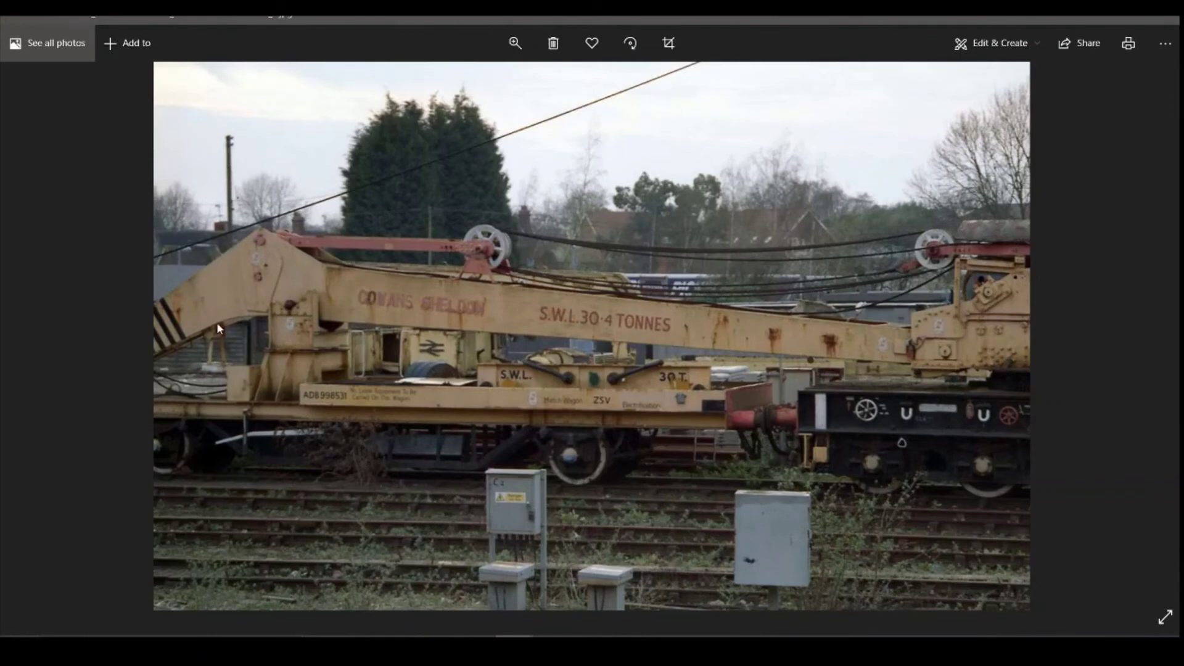
# Step: Return to Fusion 360 and inspect the bracket and the dashed support below it from the front and at an angle
pyautogui.hotkey('alt', 'Tab')
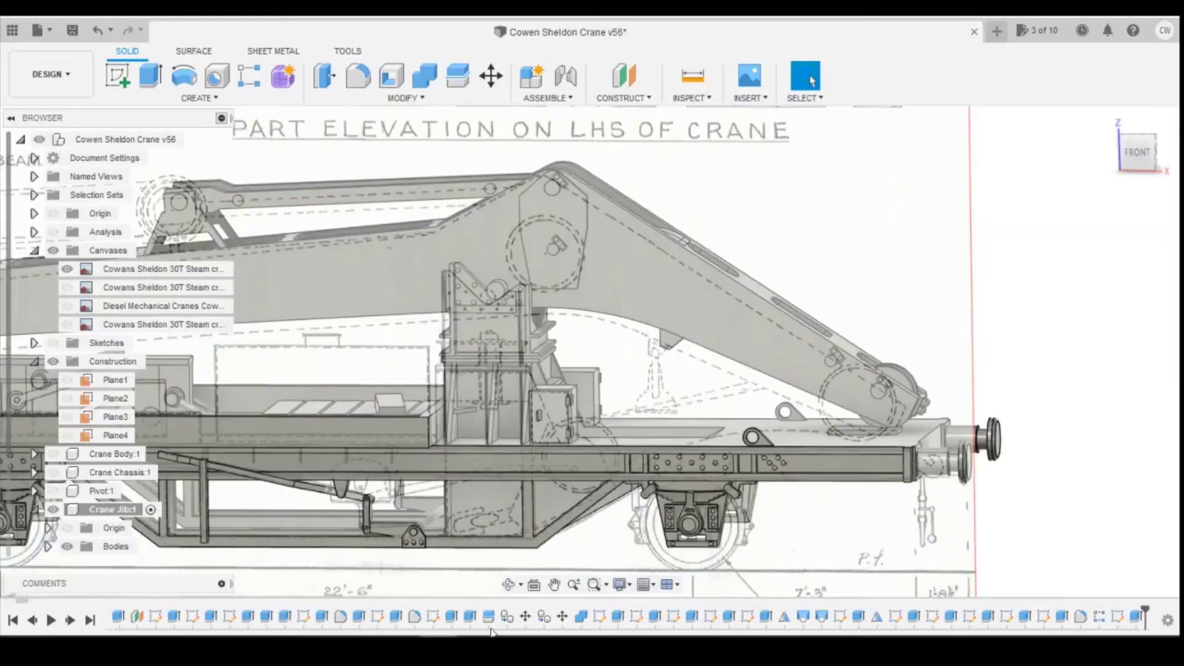
pyautogui.click(1125, 158)
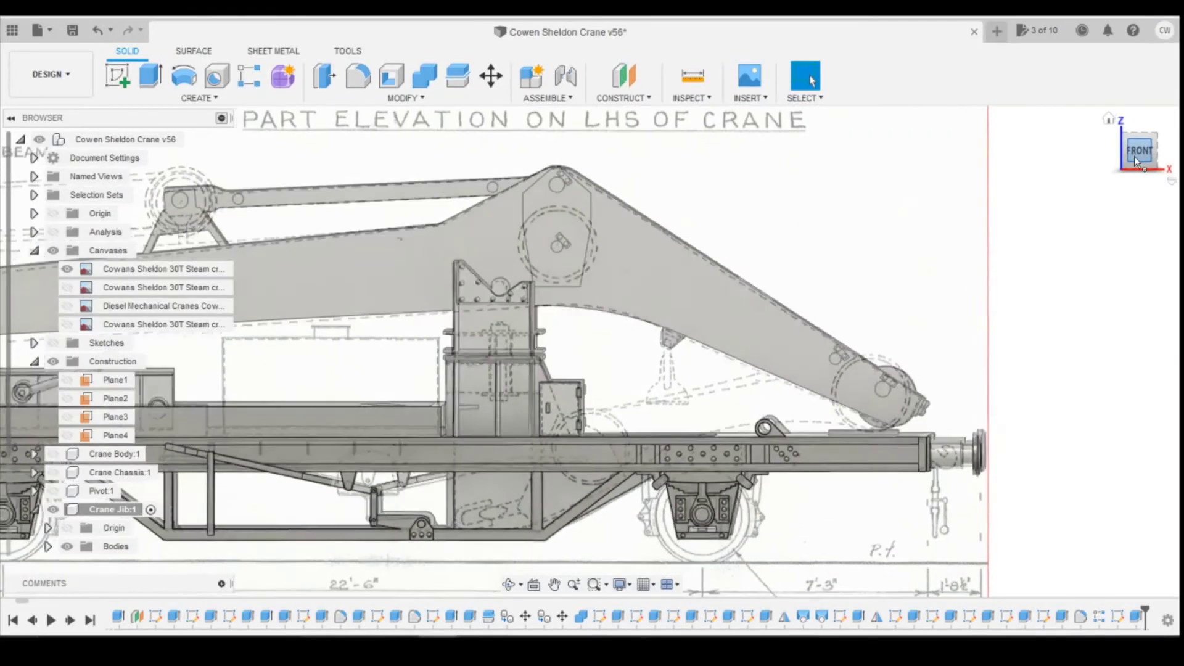
pyautogui.scroll(3, 742, 362)
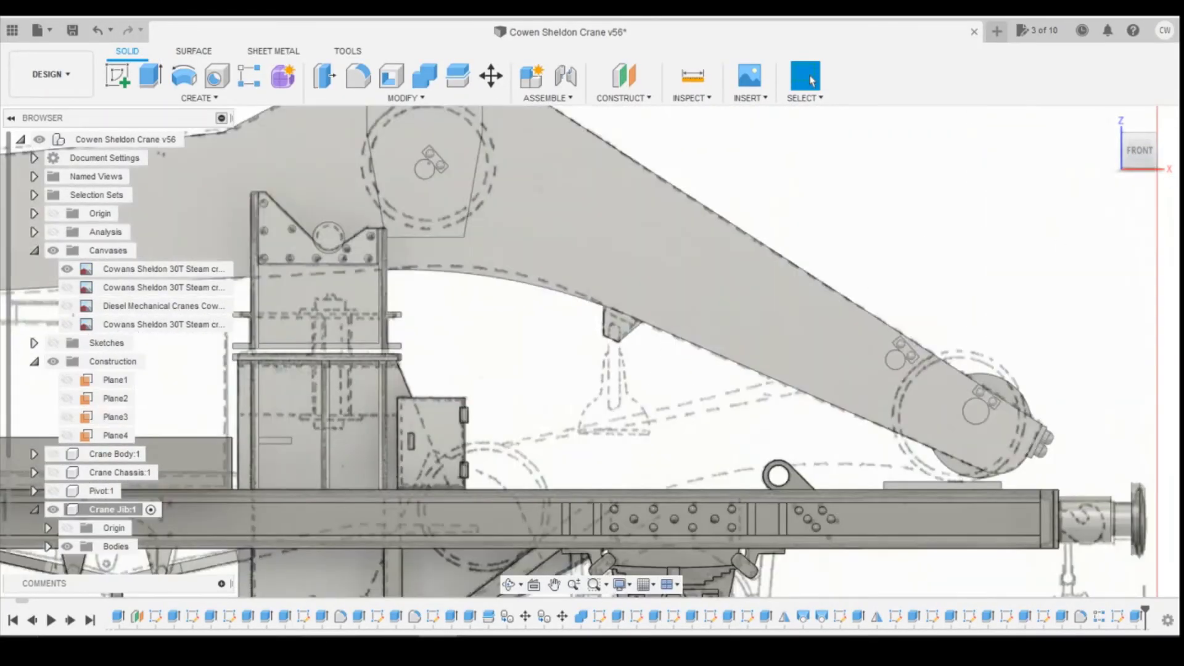
pyautogui.moveTo(1141, 155)
pyautogui.mouseDown()
pyautogui.moveTo(1104, 238)
pyautogui.moveTo(1067, 256)
pyautogui.moveTo(1088, 194)
pyautogui.moveTo(1094, 108)
pyautogui.moveTo(1115, 145)
pyautogui.moveTo(1096, 153)
pyautogui.moveTo(1137, 155)
pyautogui.mouseUp()
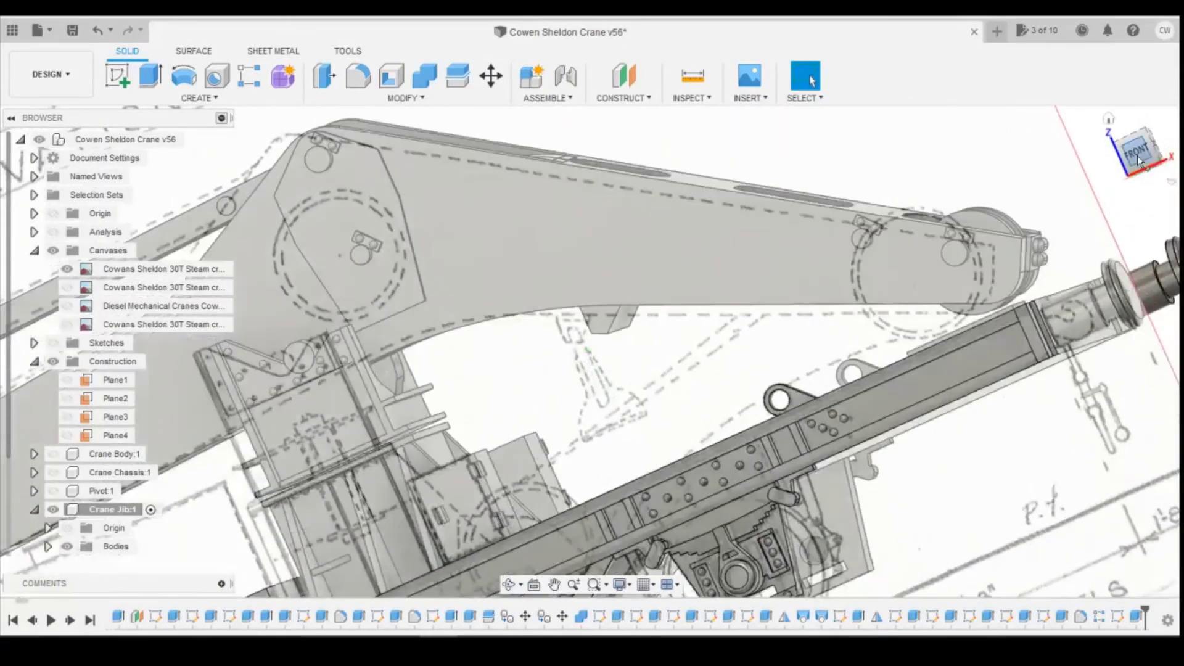
pyautogui.click(1137, 154)
pyautogui.scroll(3, 641, 308)
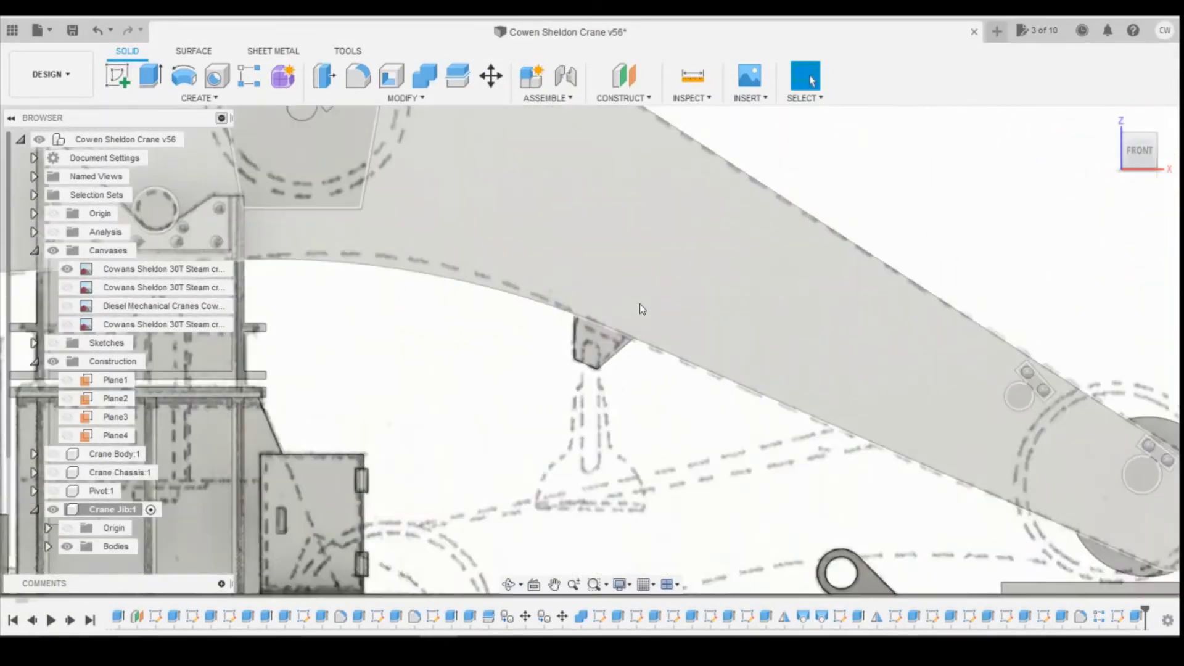
pyautogui.moveTo(1141, 157)
pyautogui.mouseDown()
pyautogui.moveTo(1163, 156)
pyautogui.moveTo(1161, 135)
pyautogui.moveTo(1161, 151)
pyautogui.mouseUp()
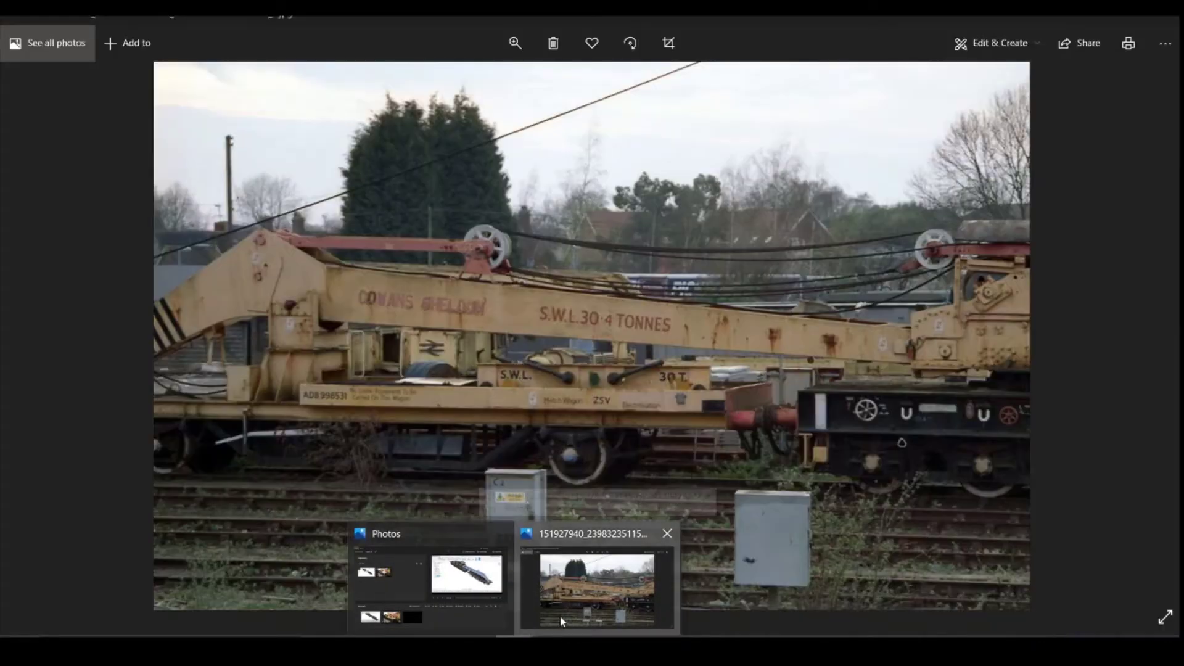
# Step: Switch to Photos again and go back through the crane photos to a close view of the jib's underside and support
pyautogui.click(560, 617)
pyautogui.scroll(-2, 673, 412)
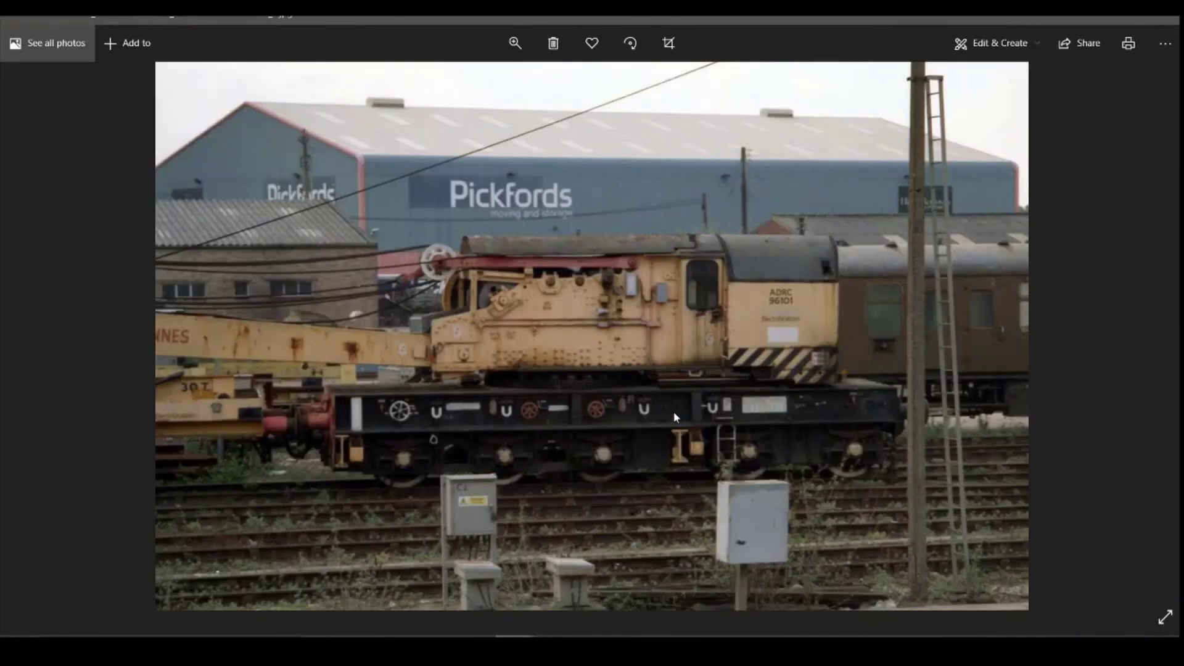
pyautogui.scroll(-1, 672, 412)
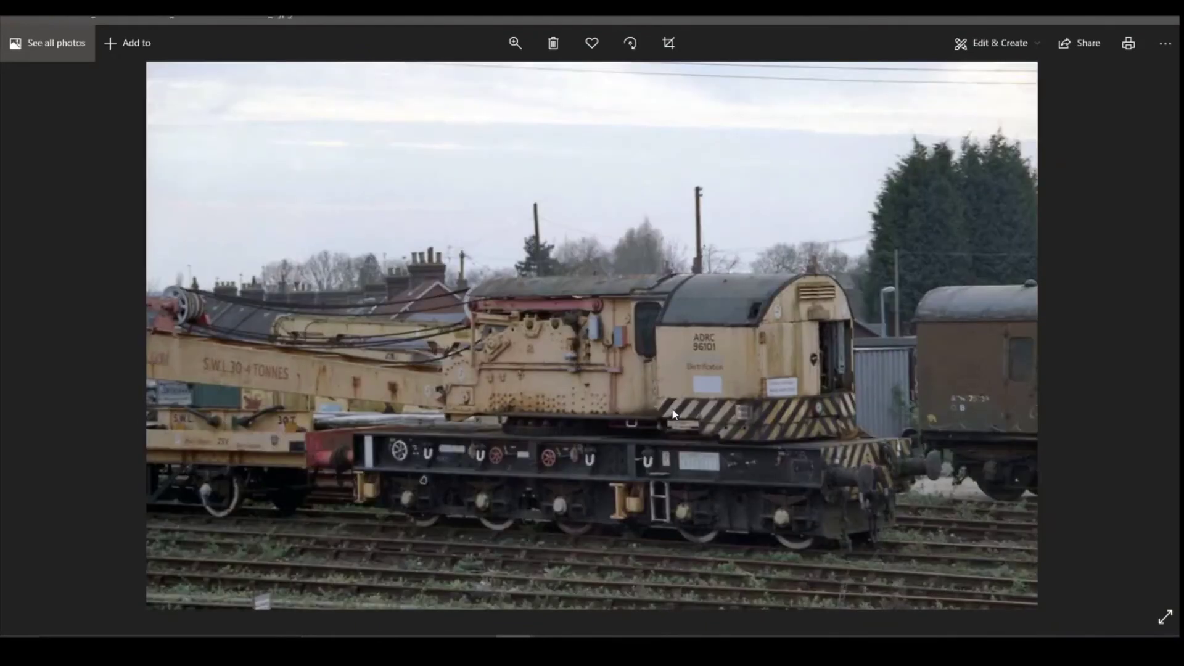
pyautogui.scroll(-2, 673, 413)
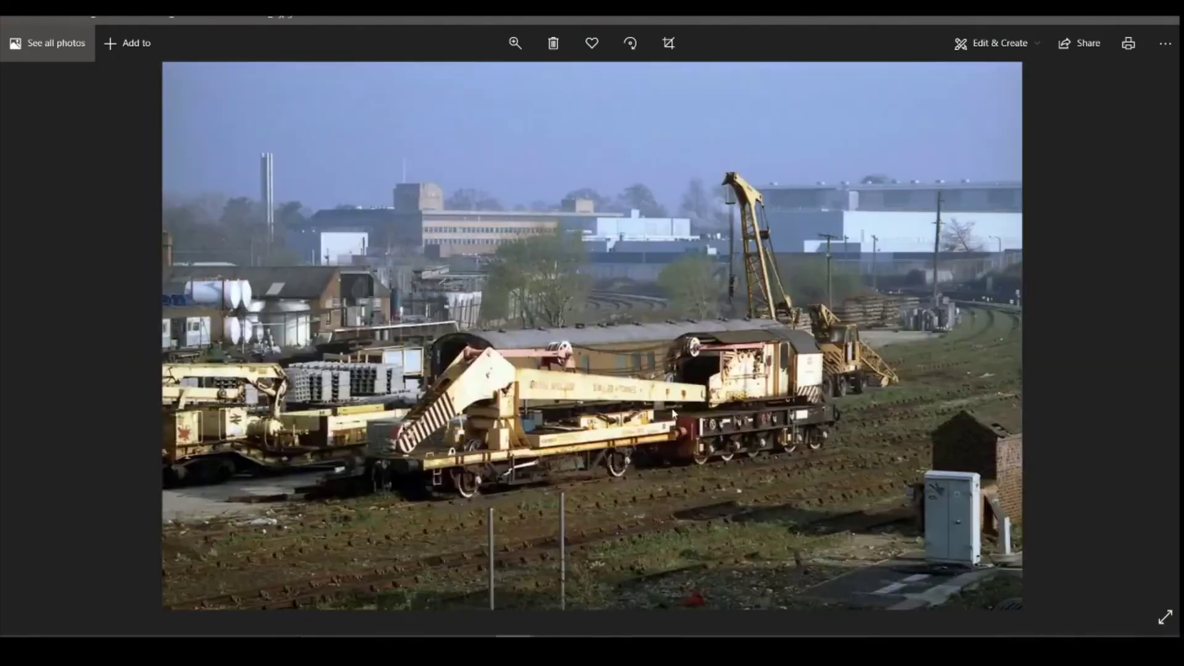
pyautogui.scroll(-4, 467, 431)
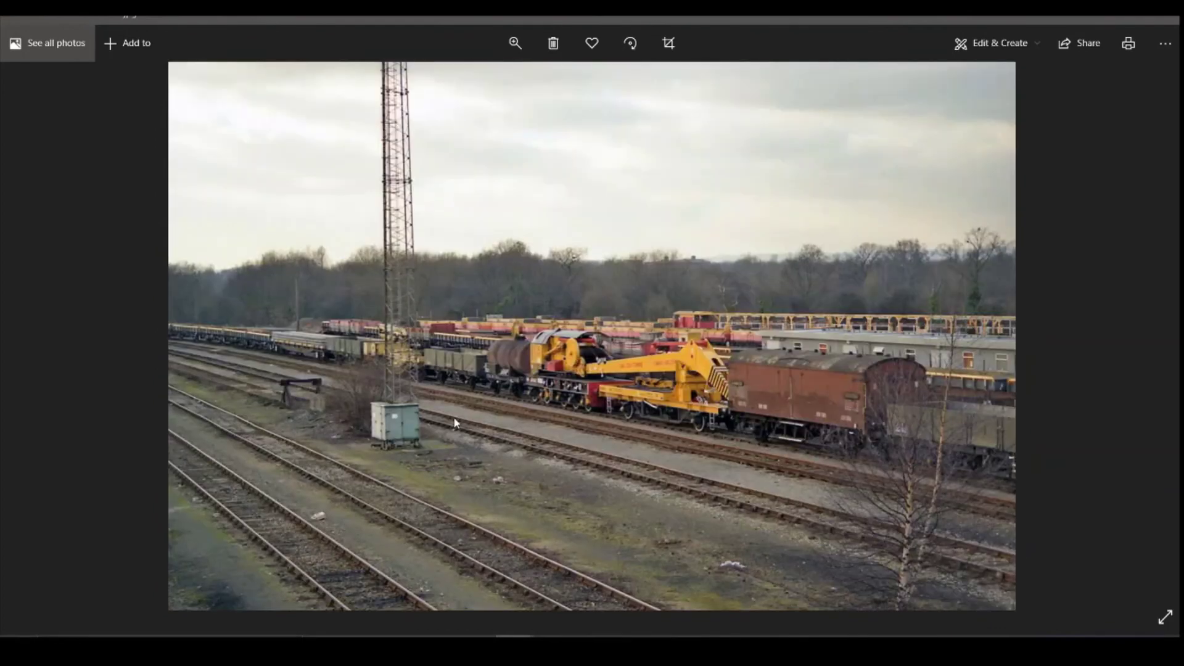
pyautogui.scroll(-1, 650, 372)
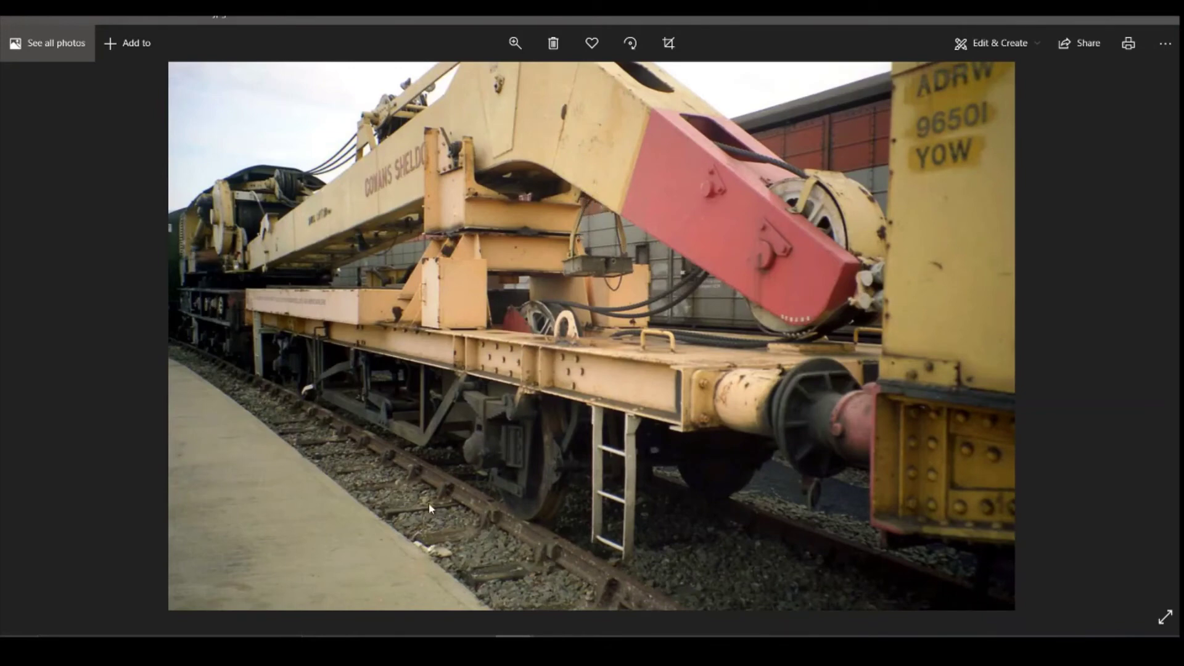
pyautogui.moveTo(436, 651)
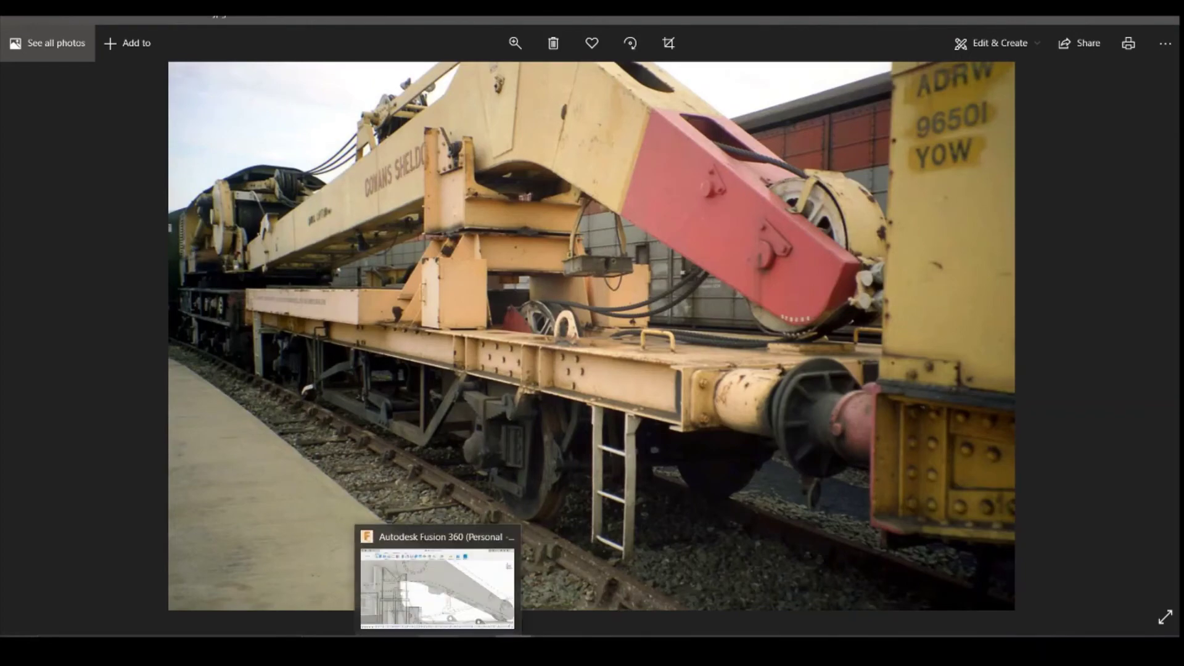
# Step: Return to Fusion 360 and create a construction plane offset -17 mm from the chassis end face, aligned with the dashed support below the bracket
pyautogui.click(436, 576)
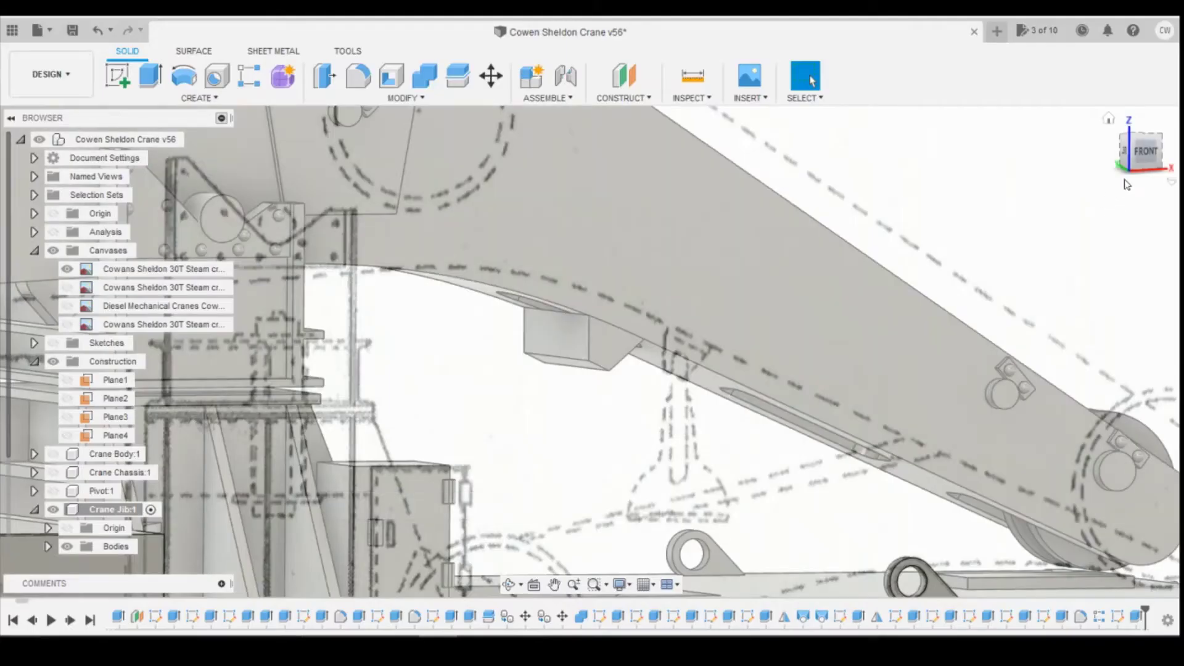
pyautogui.scroll(-5, 936, 282)
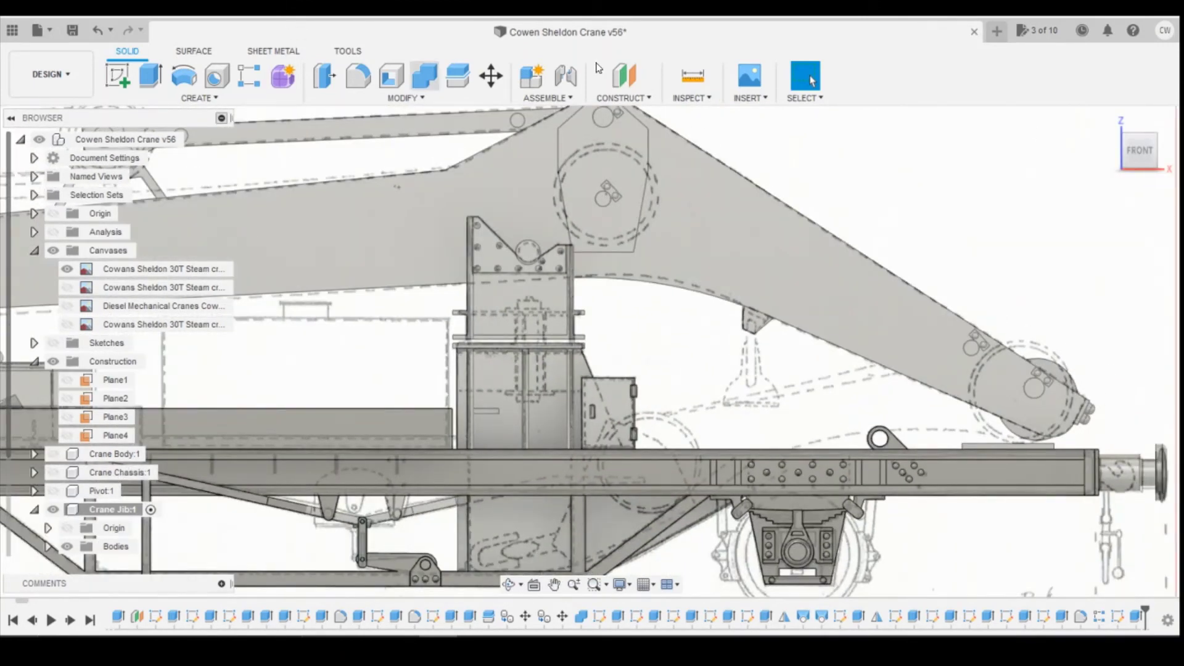
pyautogui.click(624, 75)
pyautogui.scroll(-3, 814, 271)
pyautogui.click(1150, 134)
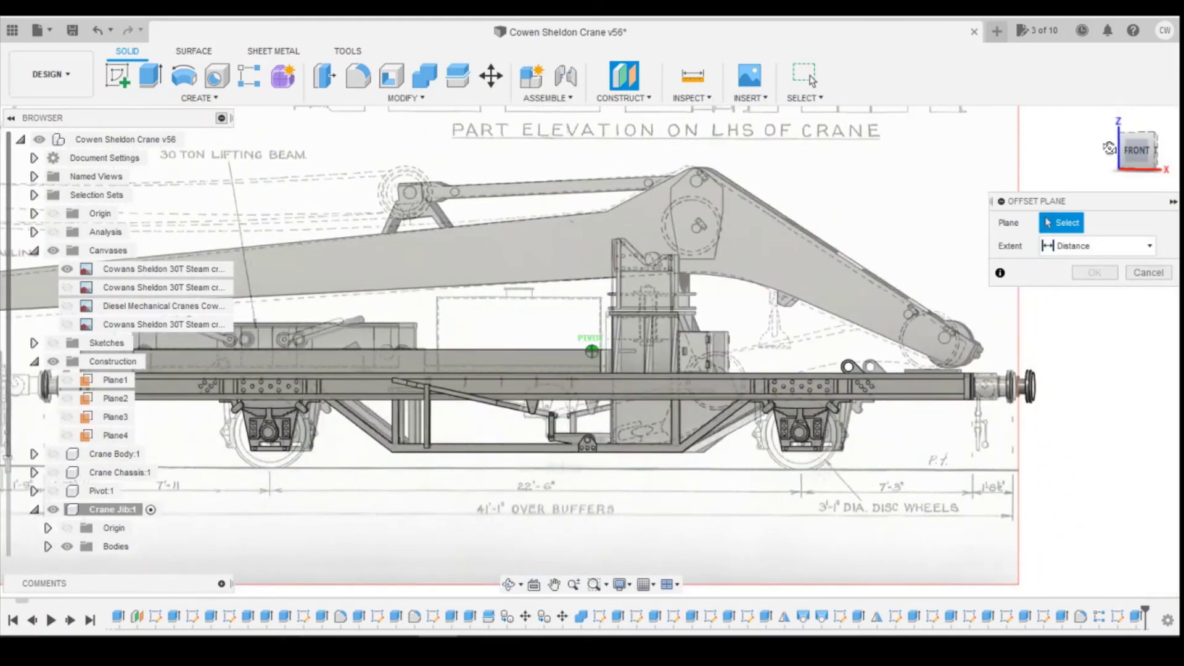
pyautogui.click(912, 388)
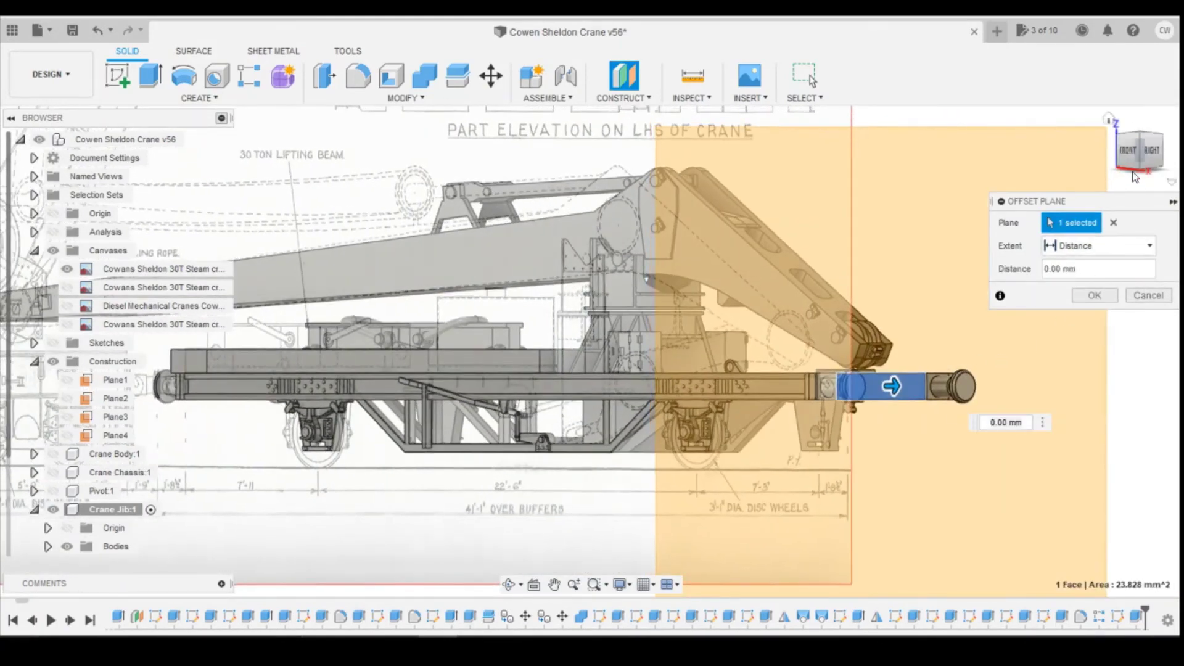
pyautogui.click(1133, 152)
pyautogui.moveTo(992, 386); pyautogui.dragTo(799, 390)
pyautogui.scroll(6, 808, 353)
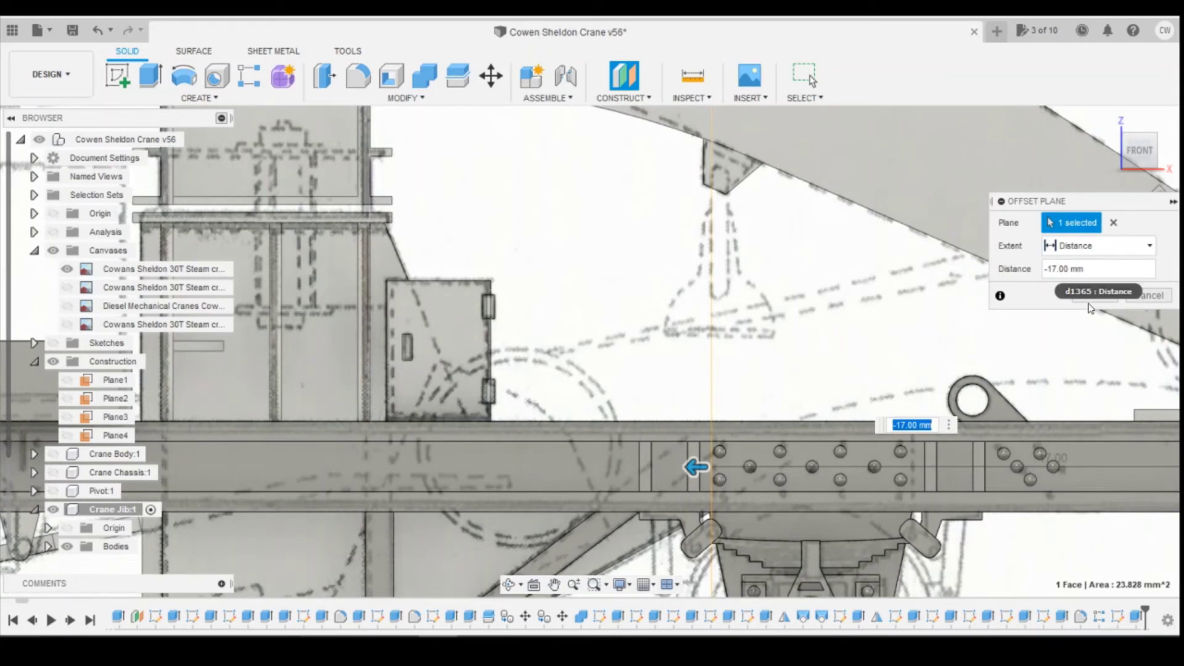
pyautogui.scroll(-3, 88, 436)
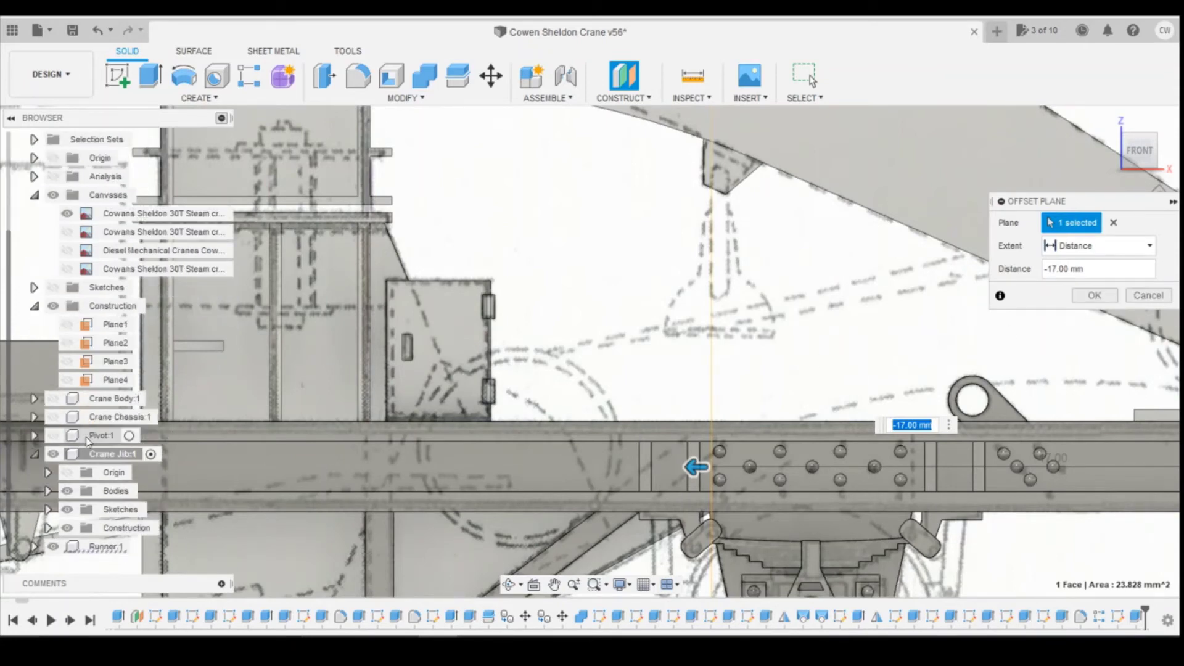
pyautogui.click(1094, 296)
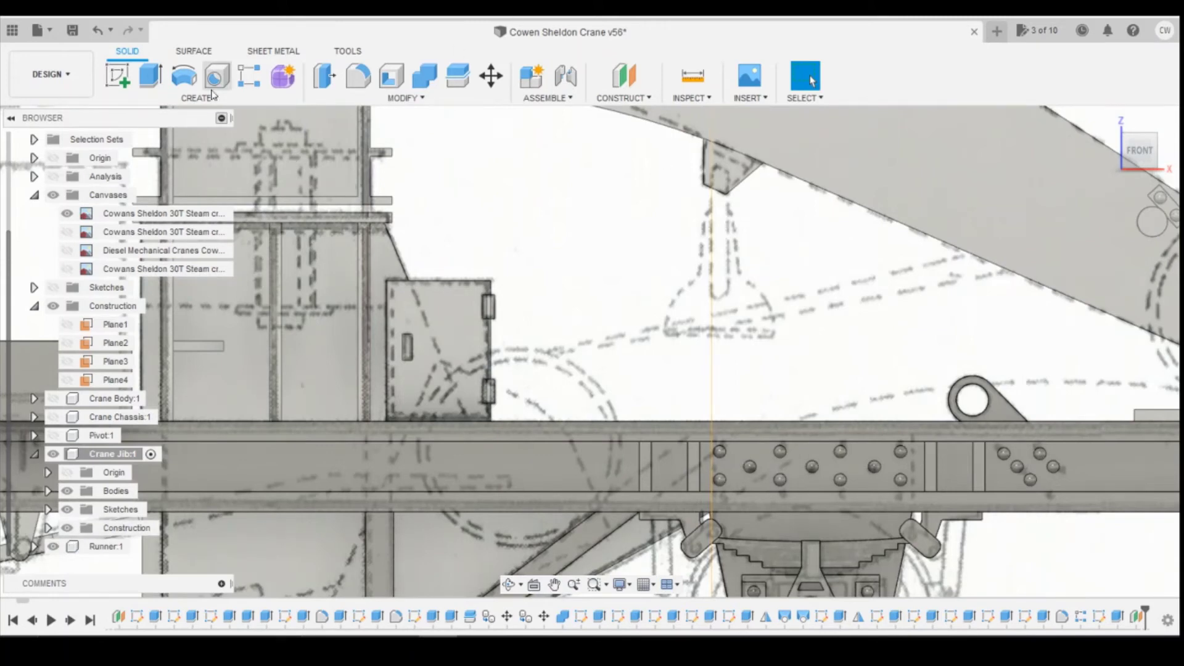
# Step: Start a sketch on the new offset plane and slice the model there to expose the jib's cross-section
pyautogui.click(117, 75)
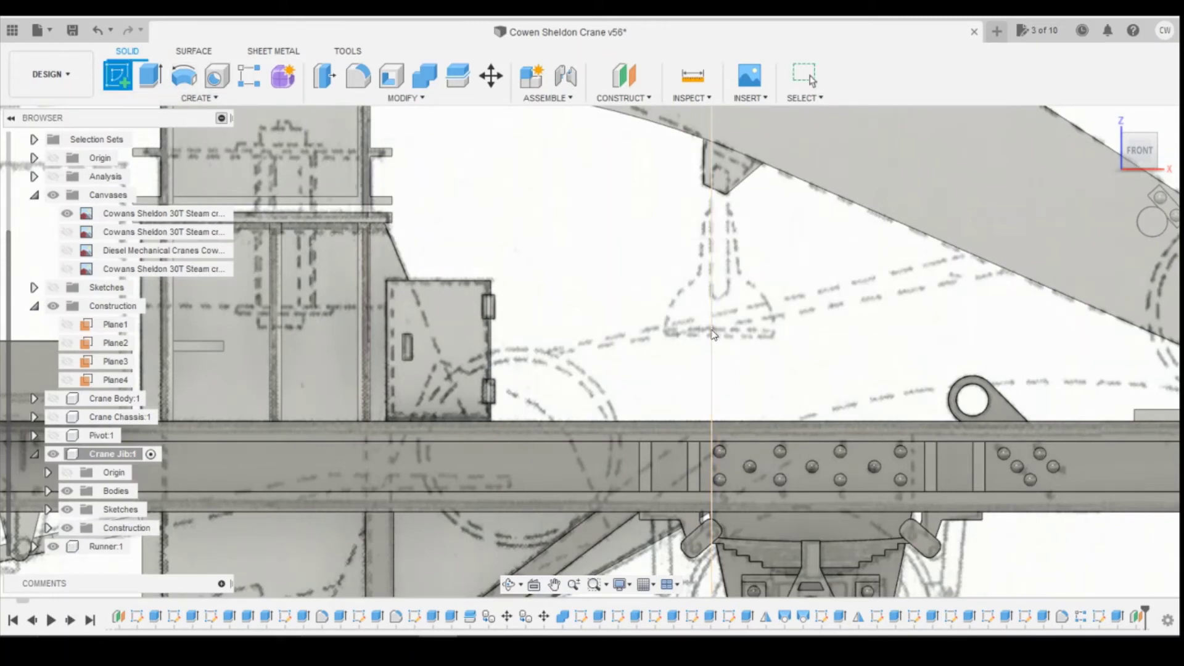
pyautogui.click(719, 333)
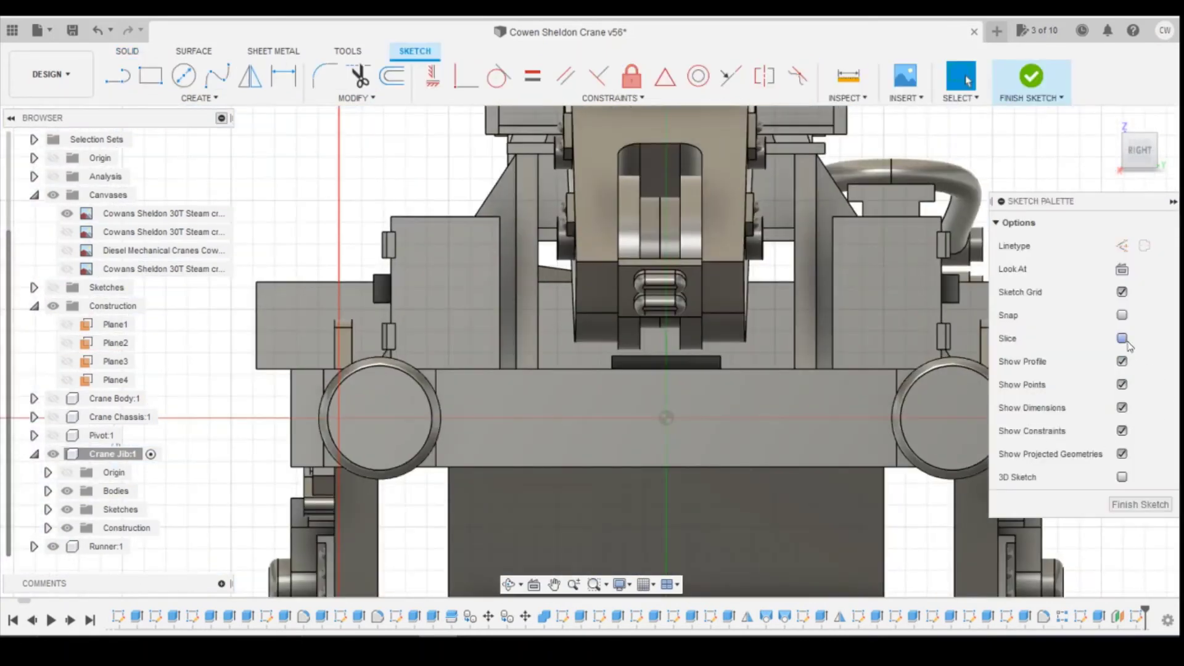
pyautogui.scroll(3, 824, 324)
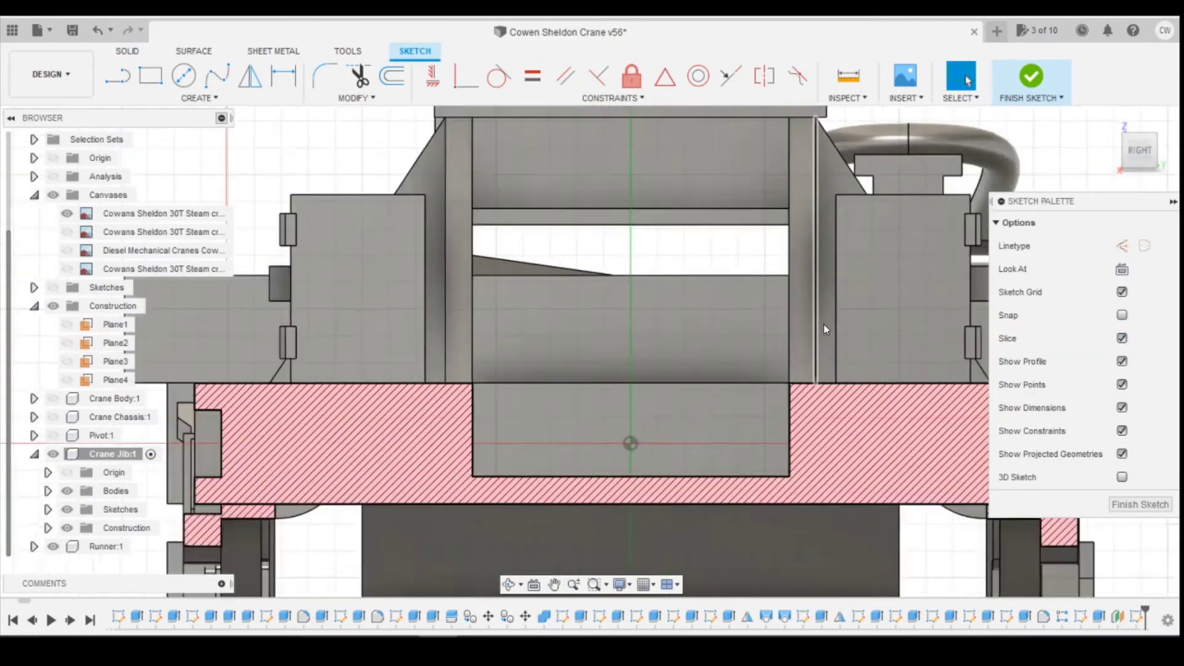
pyautogui.scroll(-4, 833, 371)
pyautogui.scroll(-2, 833, 375)
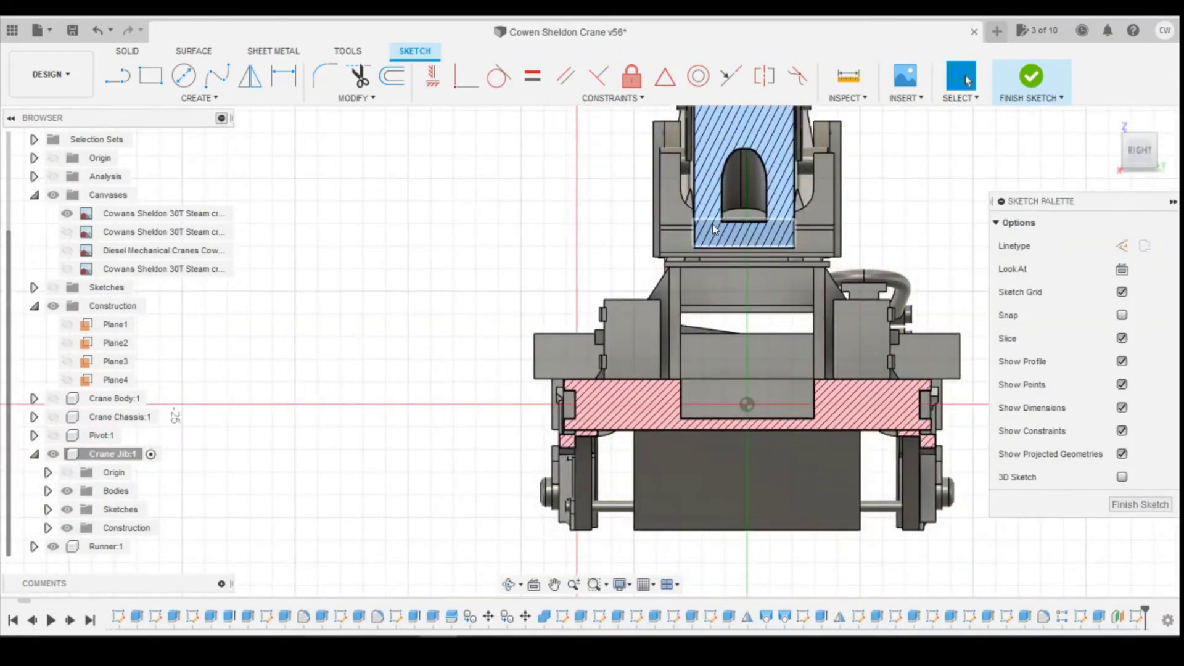
pyautogui.scroll(4, 877, 393)
pyautogui.scroll(-2, 766, 318)
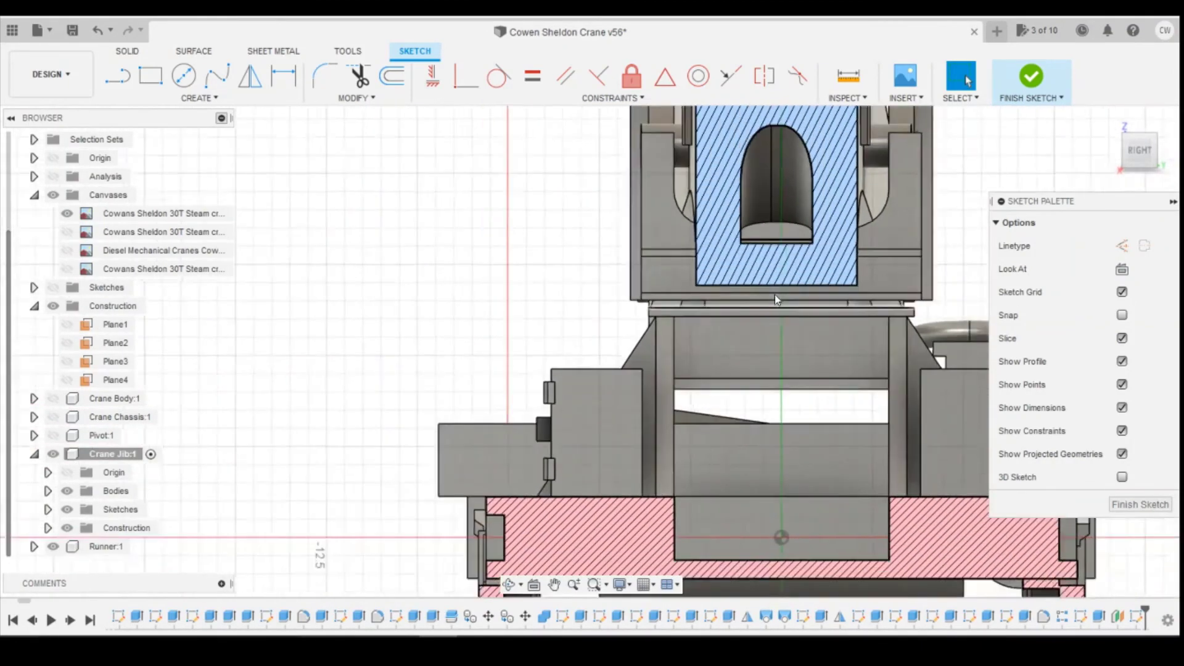
pyautogui.moveTo(1143, 154); pyautogui.dragTo(987, 234)
pyautogui.click(1122, 269)
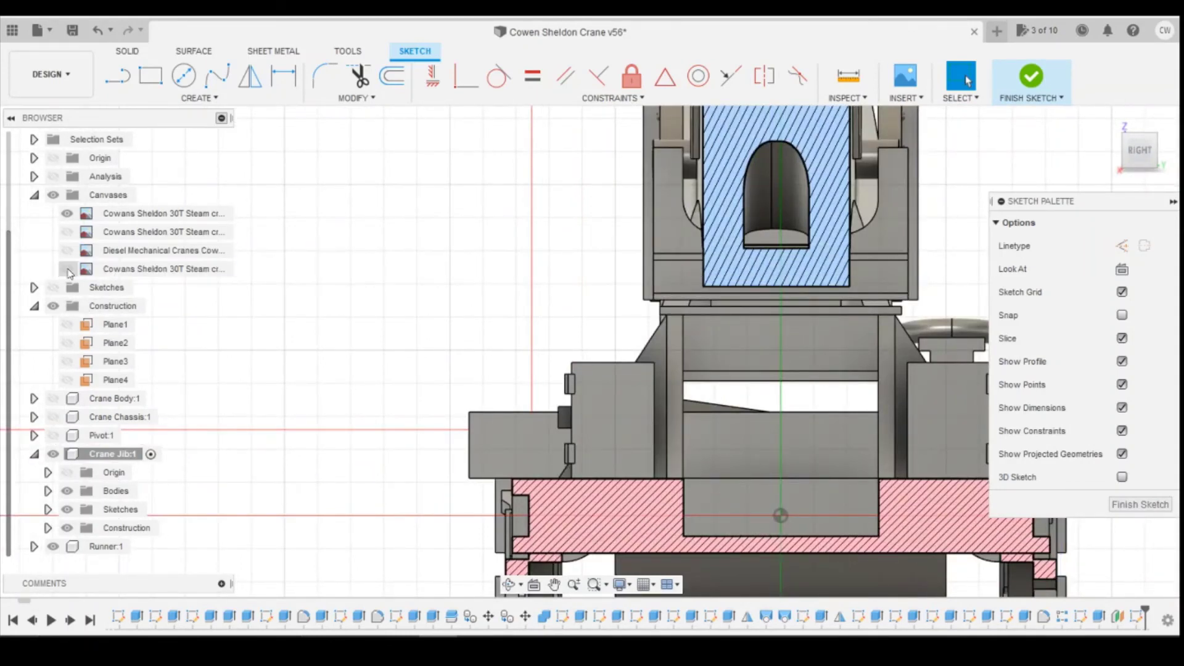
# Step: Show the second Cowans Sheldon canvas to compare its end elevation with the sliced jib, and hide it again
pyautogui.click(71, 235)
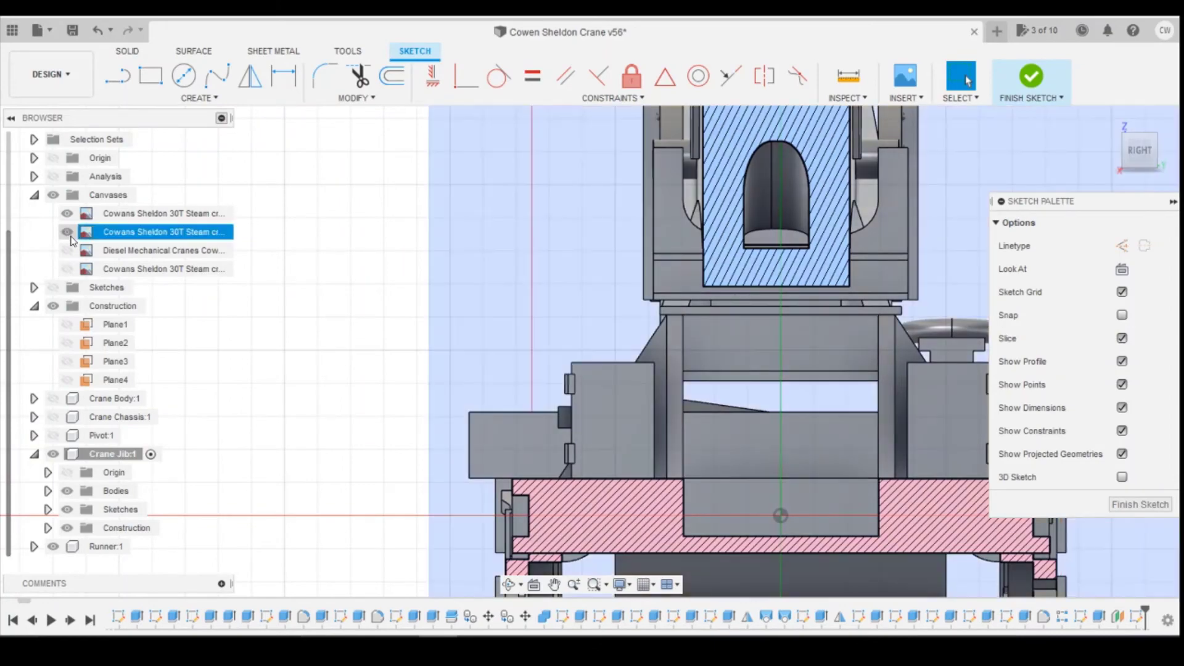
pyautogui.click(69, 234)
pyautogui.scroll(3, 873, 275)
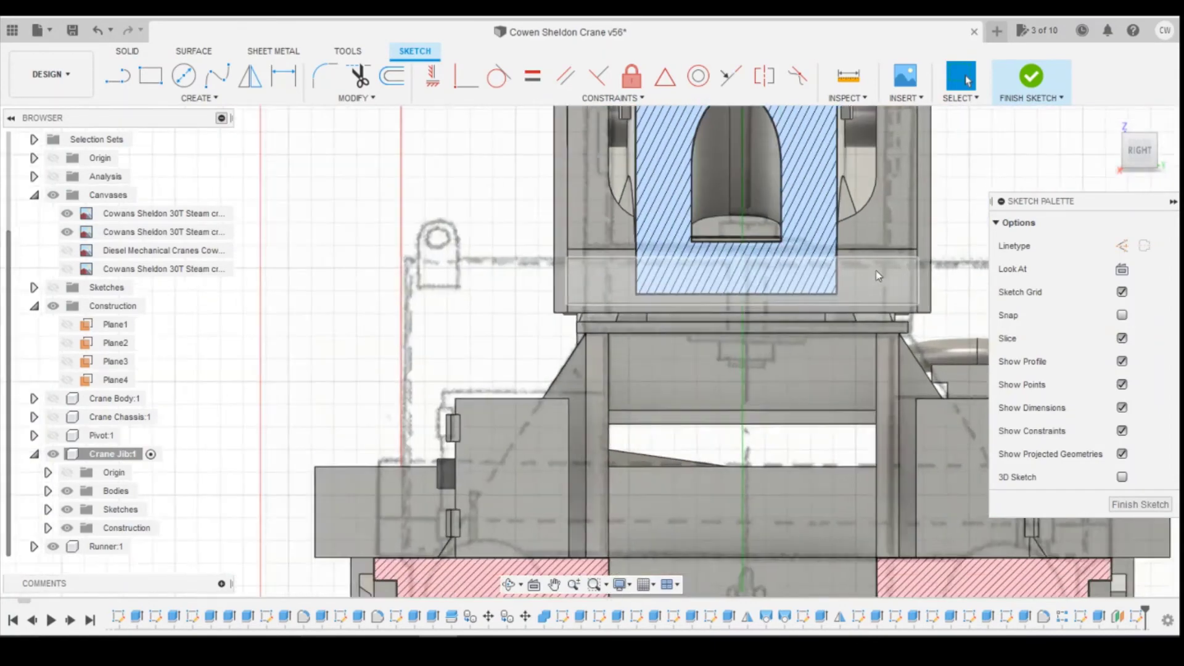
pyautogui.scroll(-2, 873, 275)
pyautogui.click(67, 232)
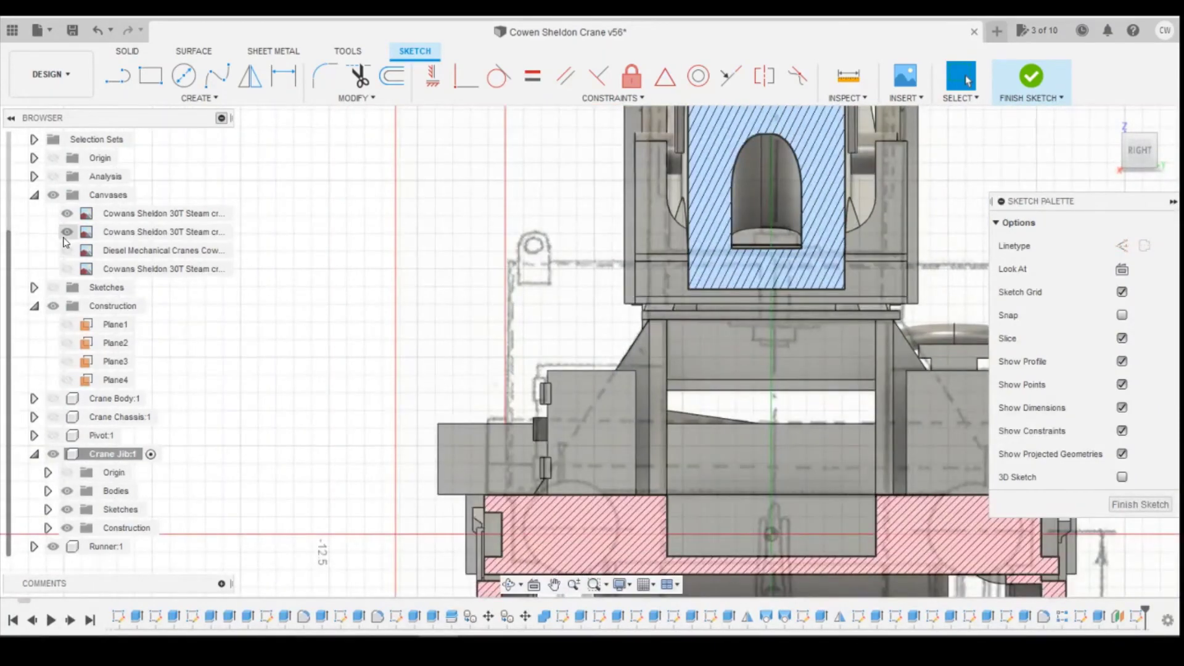
# Step: Switch to Photos to check the support beneath the jib in the crane photo, and return to the sketch
pyautogui.moveTo(512, 647)
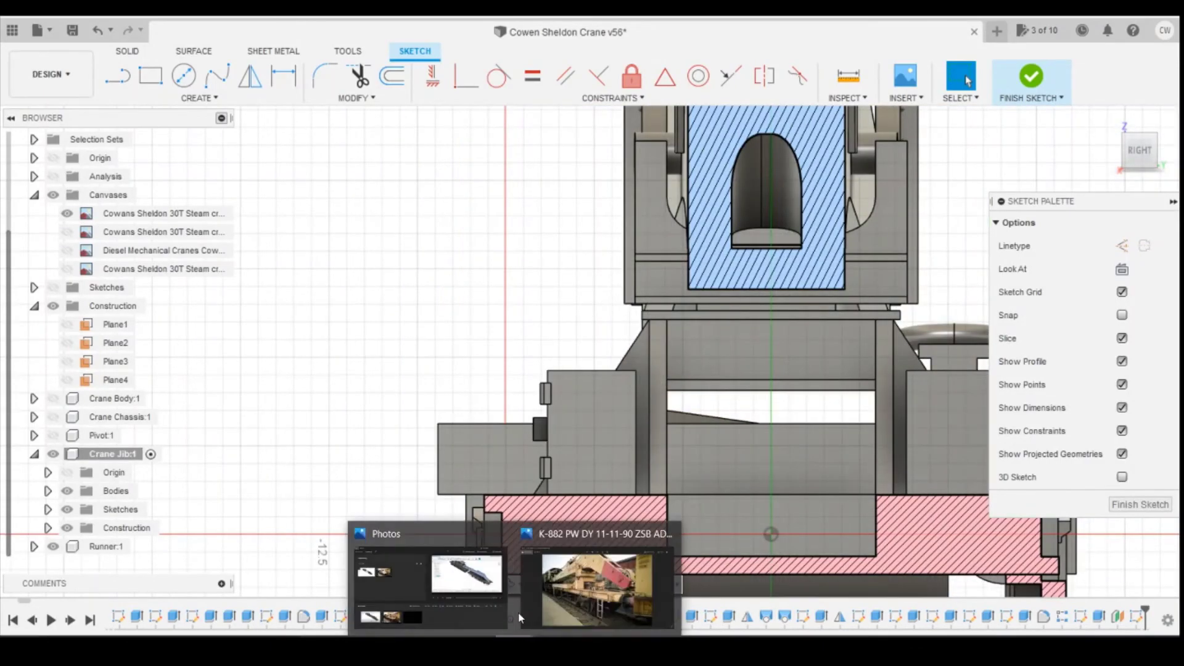
pyautogui.click(604, 592)
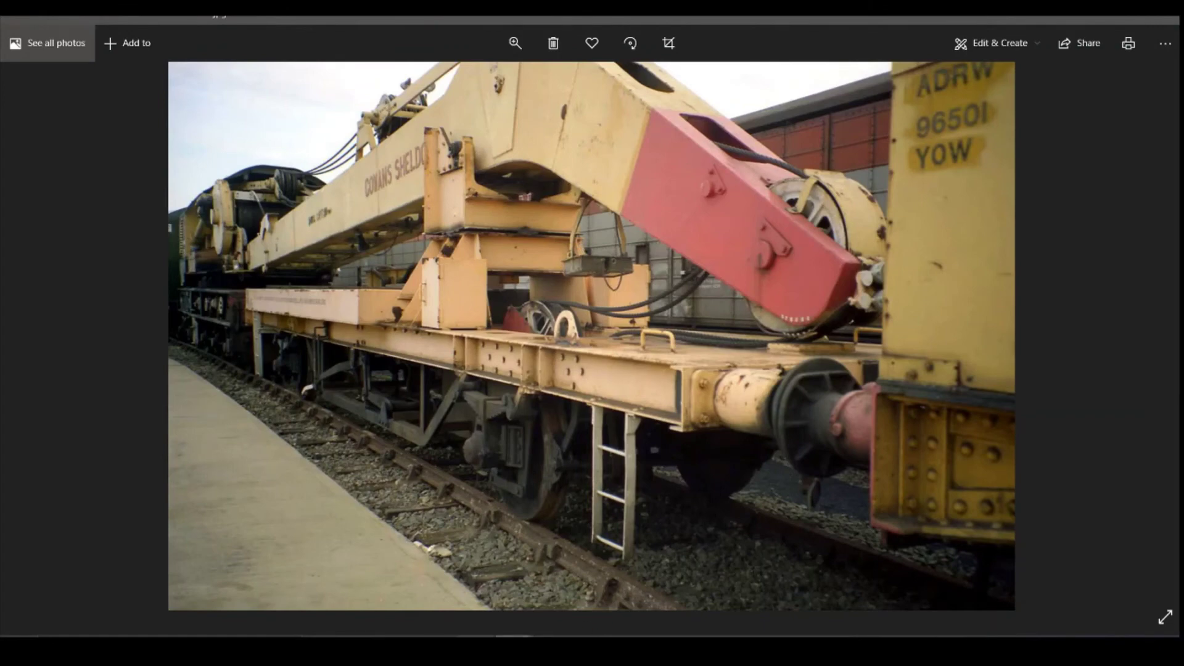
pyautogui.click(1091, 11)
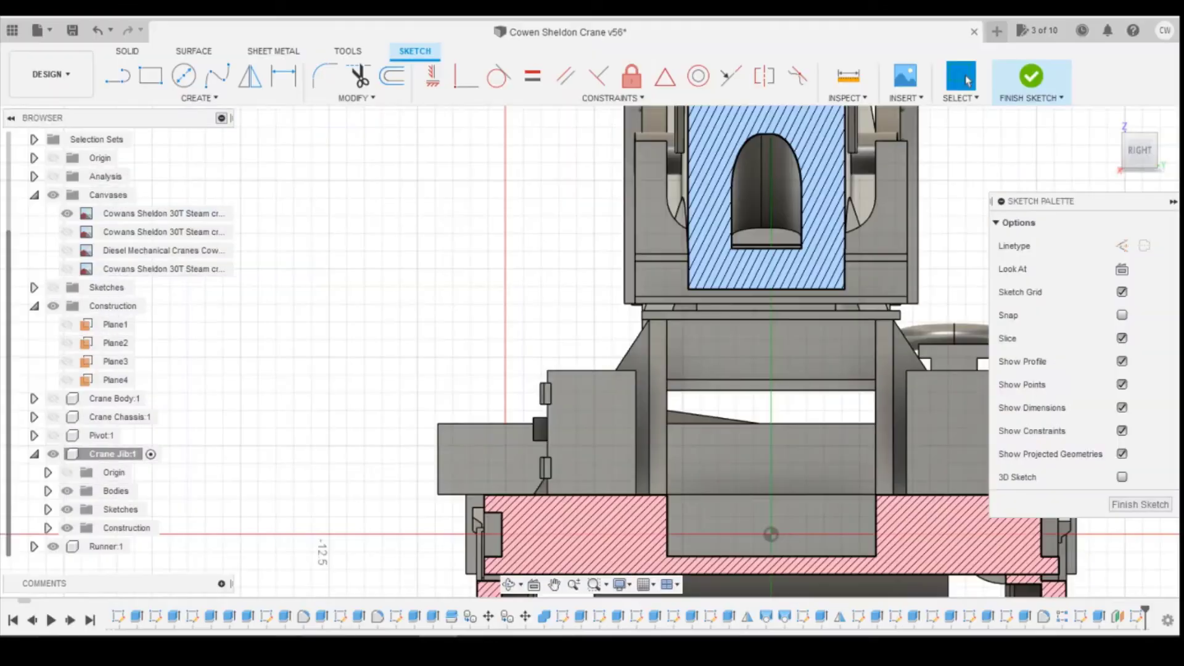
# Step: Draw a vertical centreline from just inside the jib's underside down through the middle, and make it a construction line
pyautogui.click(117, 75)
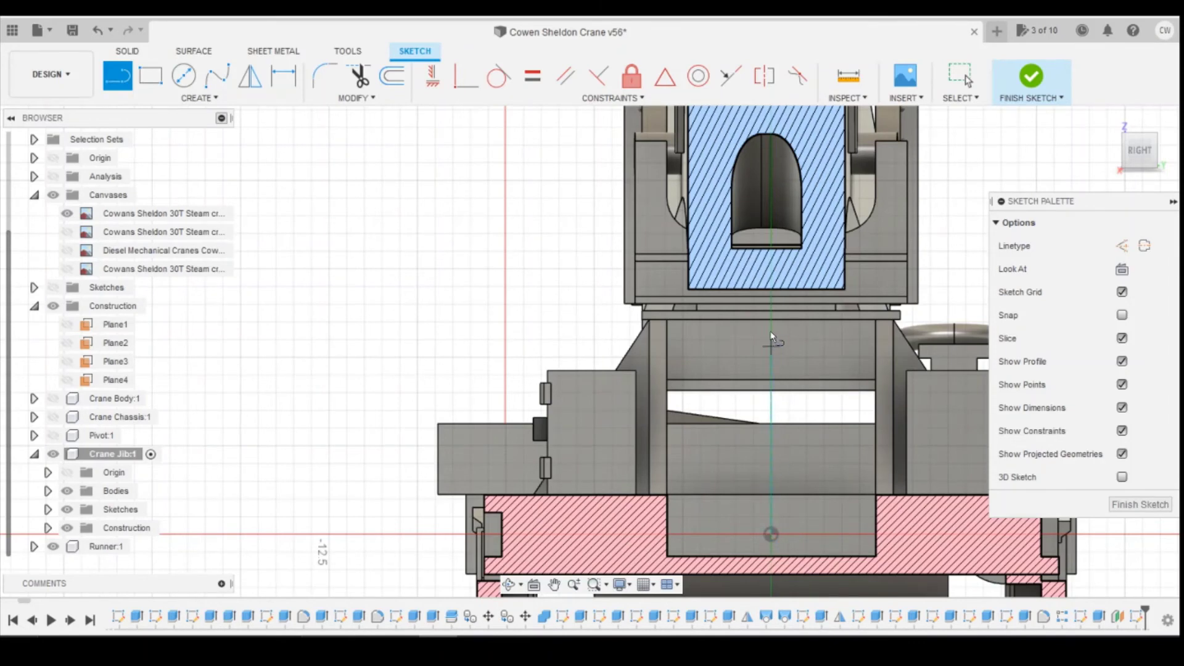
pyautogui.click(772, 284)
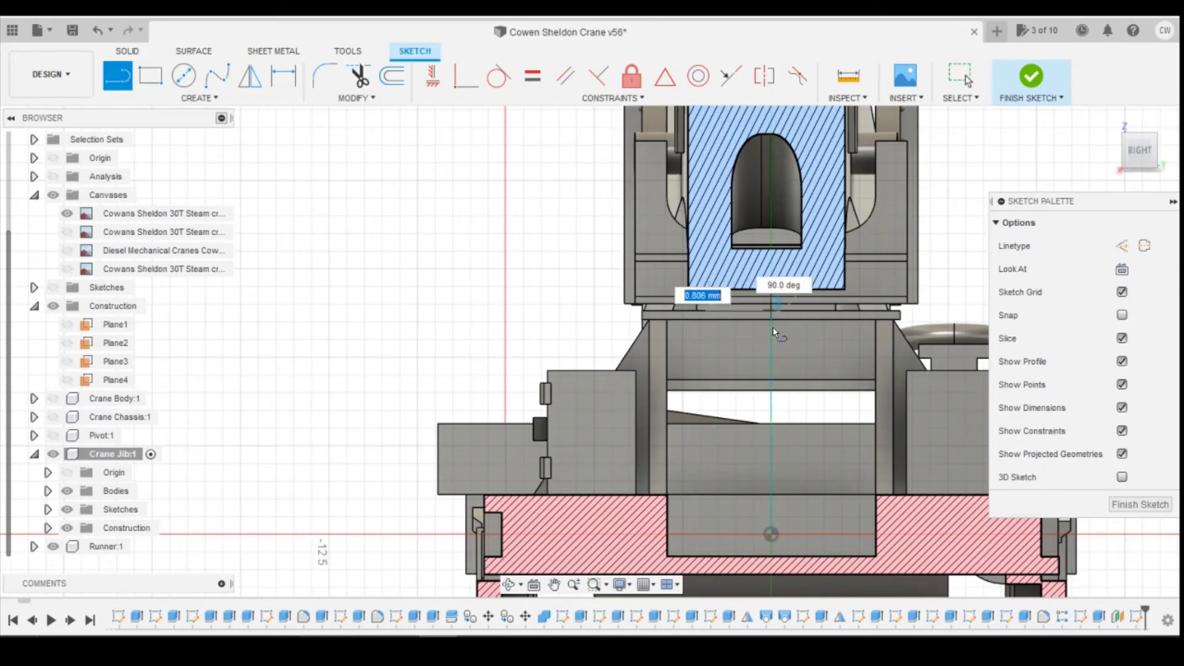
pyautogui.click(775, 393)
pyautogui.click(1122, 245)
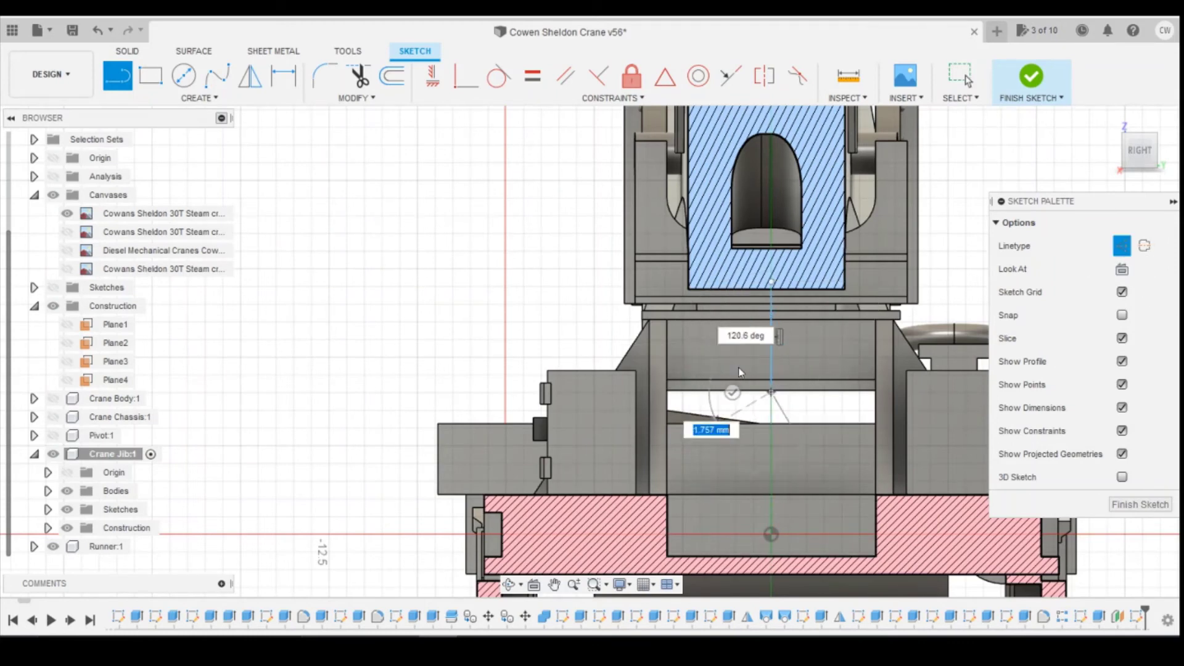
pyautogui.press('Escape')
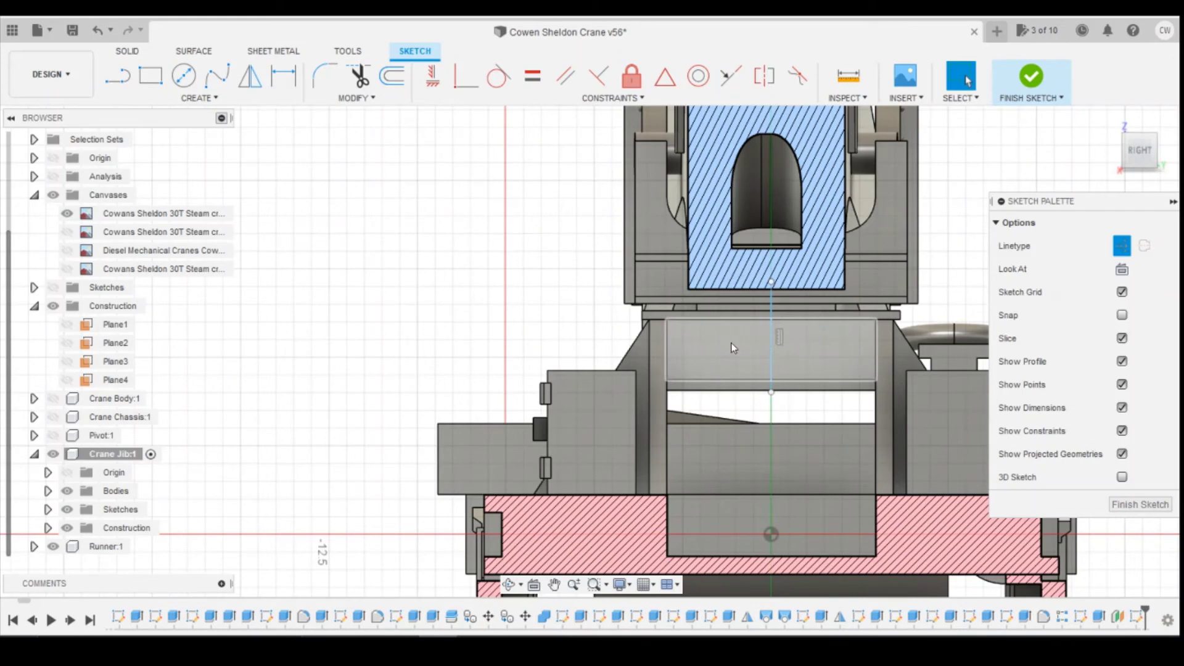
pyautogui.click(771, 328)
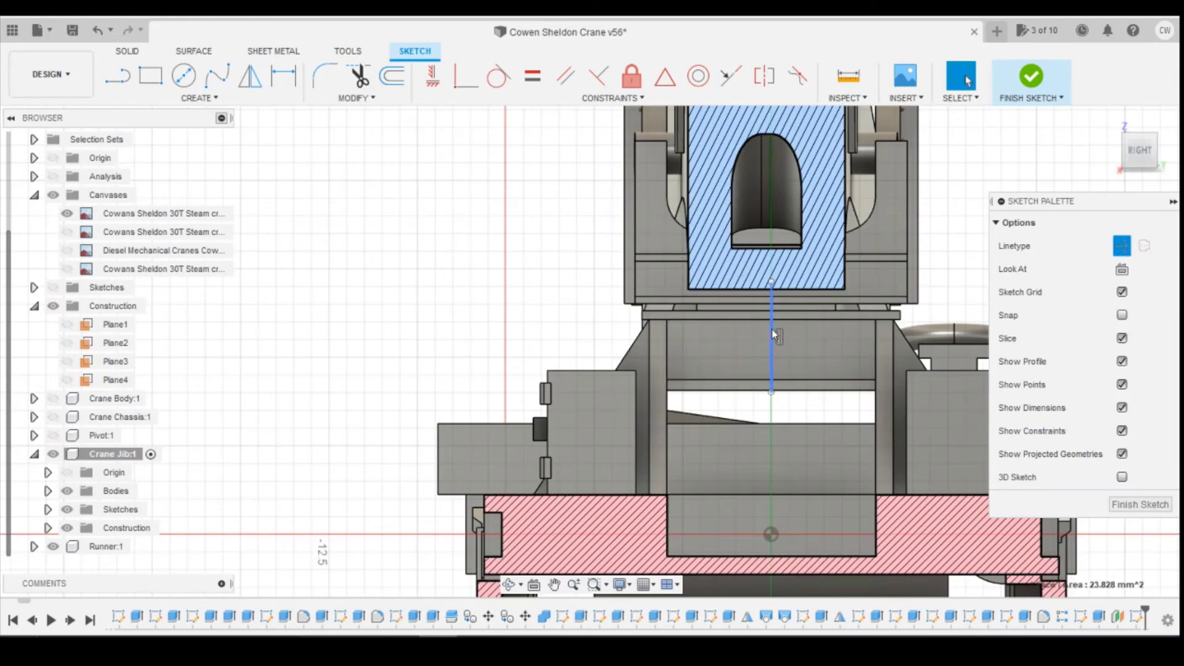
pyautogui.click(1122, 245)
# Step: With normal linetype, sketch an outward-sloping line about 2.4 mm long beside the centreline, continued by a vertical line about 0.95 mm long
pyautogui.press('l')
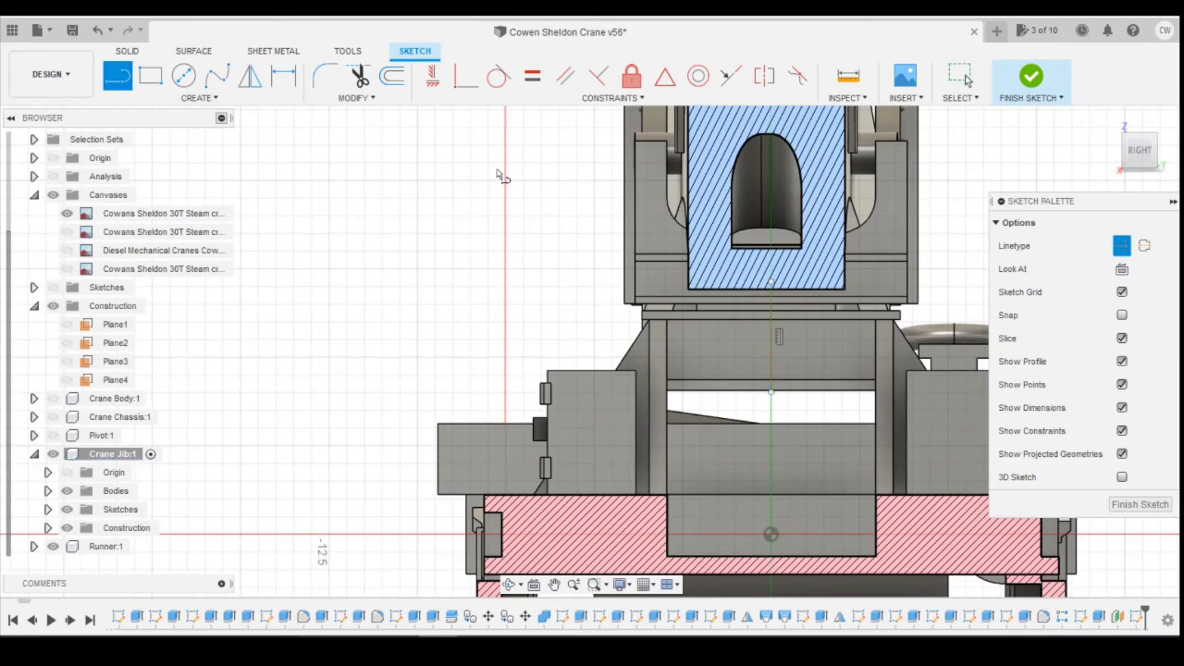
pyautogui.click(1121, 246)
pyautogui.click(729, 284)
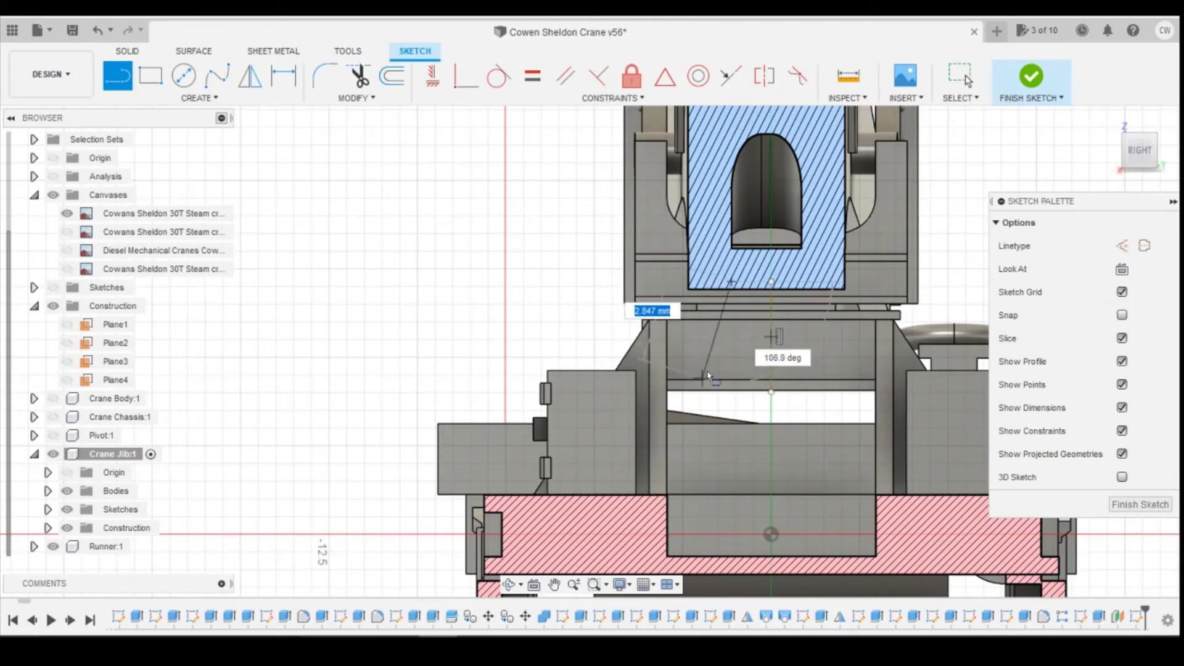
pyautogui.click(708, 378)
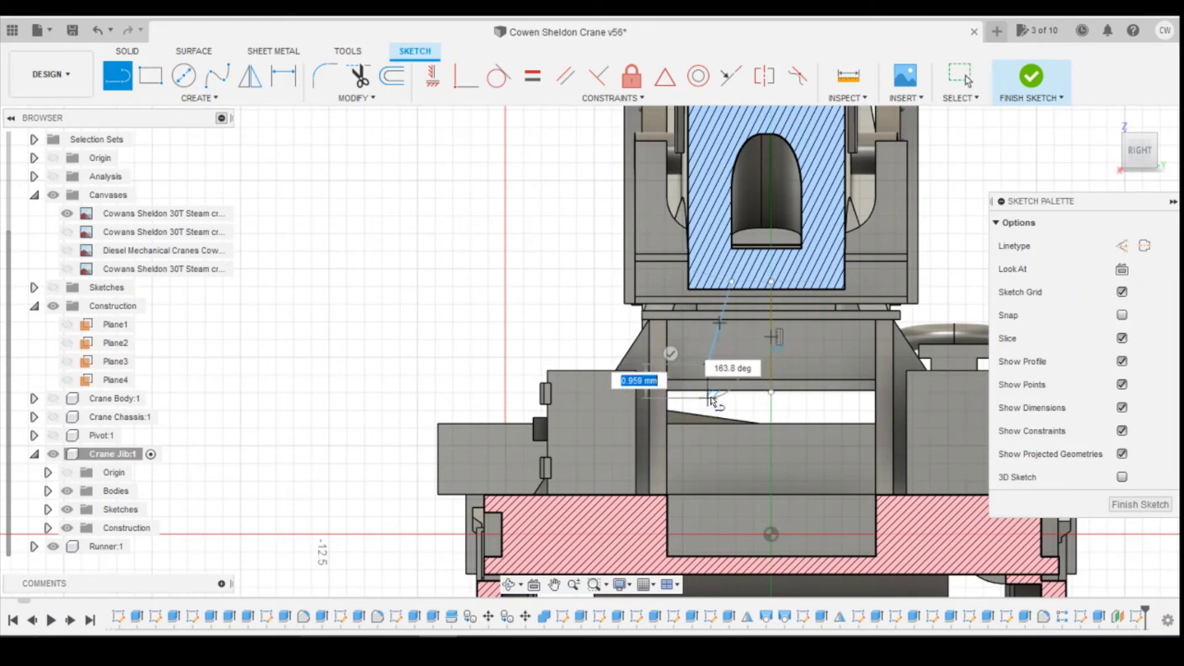
pyautogui.doubleClick(713, 393)
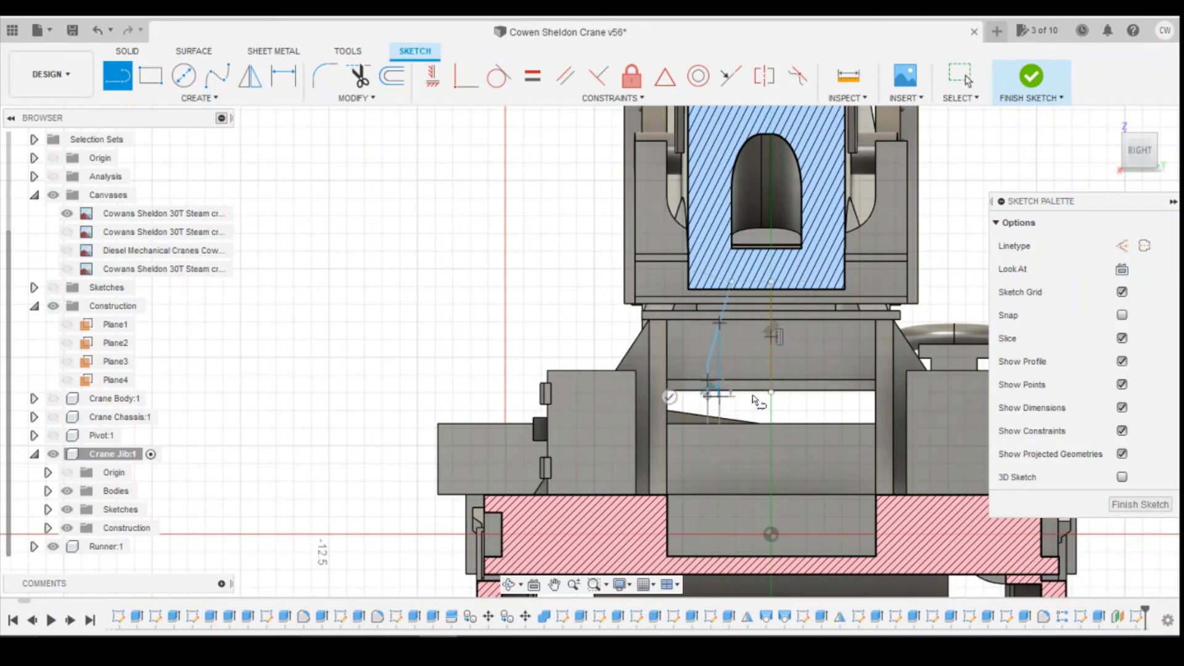
# Step: Dimension the sloping line's vertical height as 2.3 mm and the short vertical line below it as 1 mm
pyautogui.press('d')
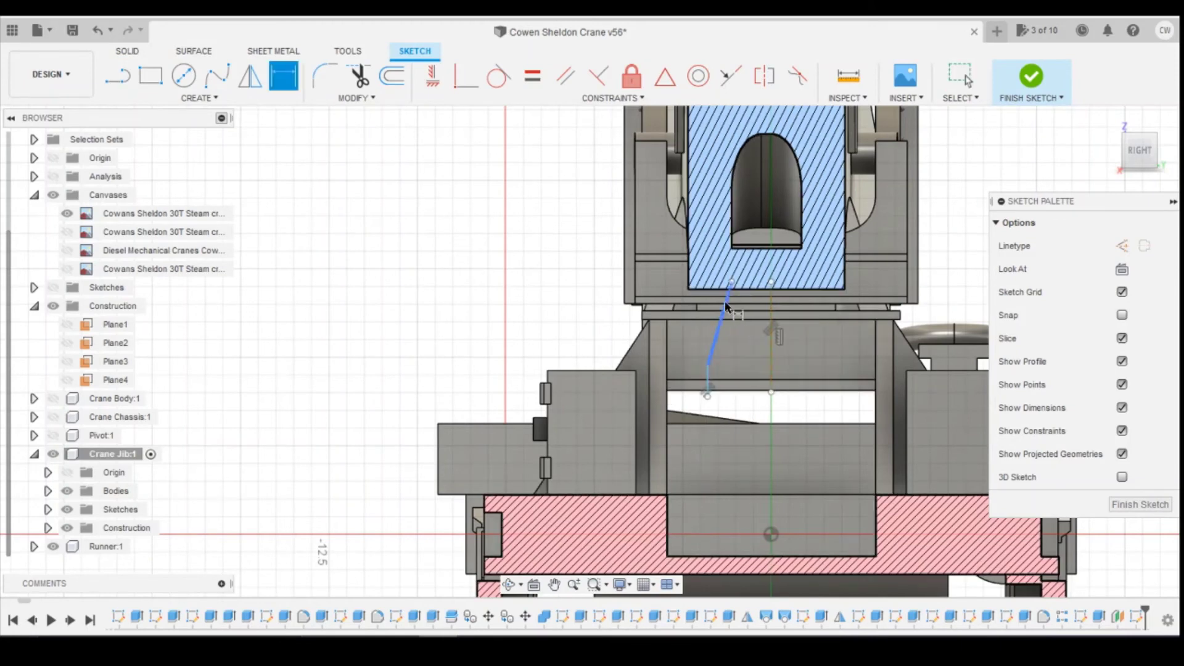
pyautogui.click(725, 304)
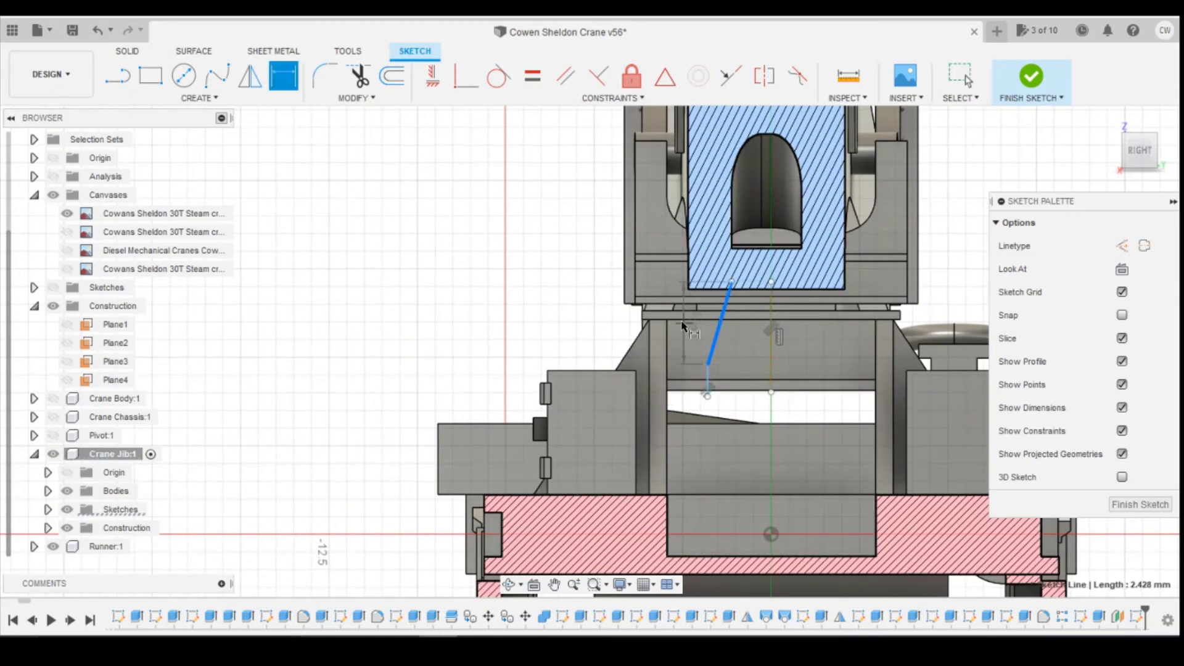
pyautogui.click(742, 356)
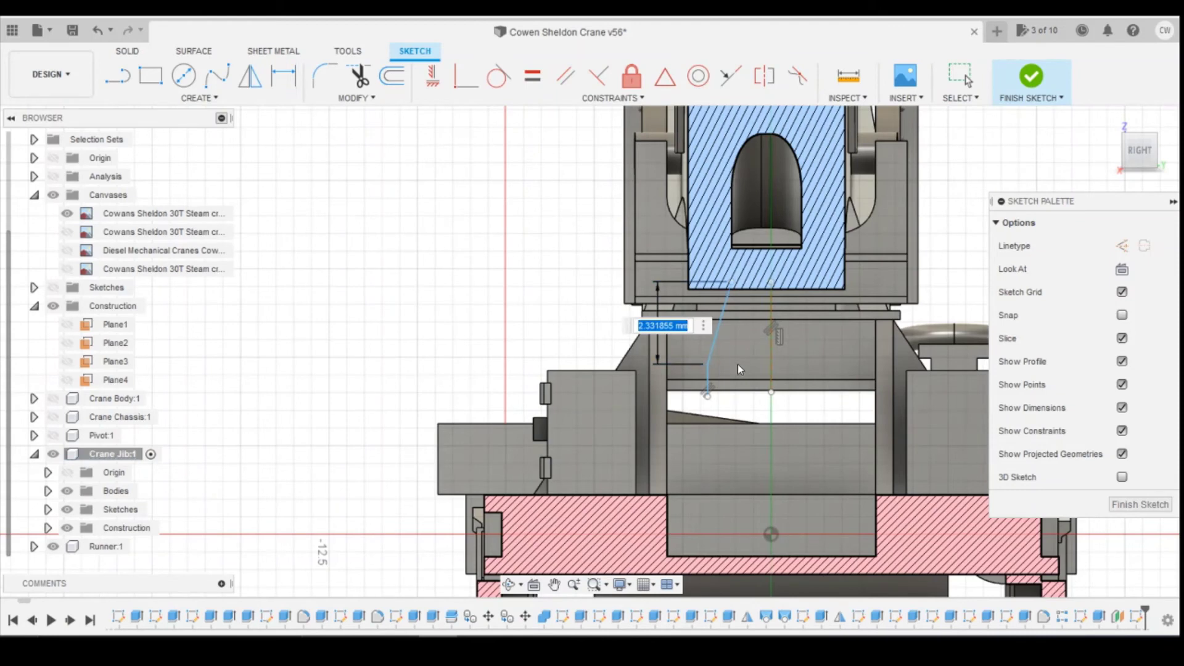
pyautogui.write('2.3')
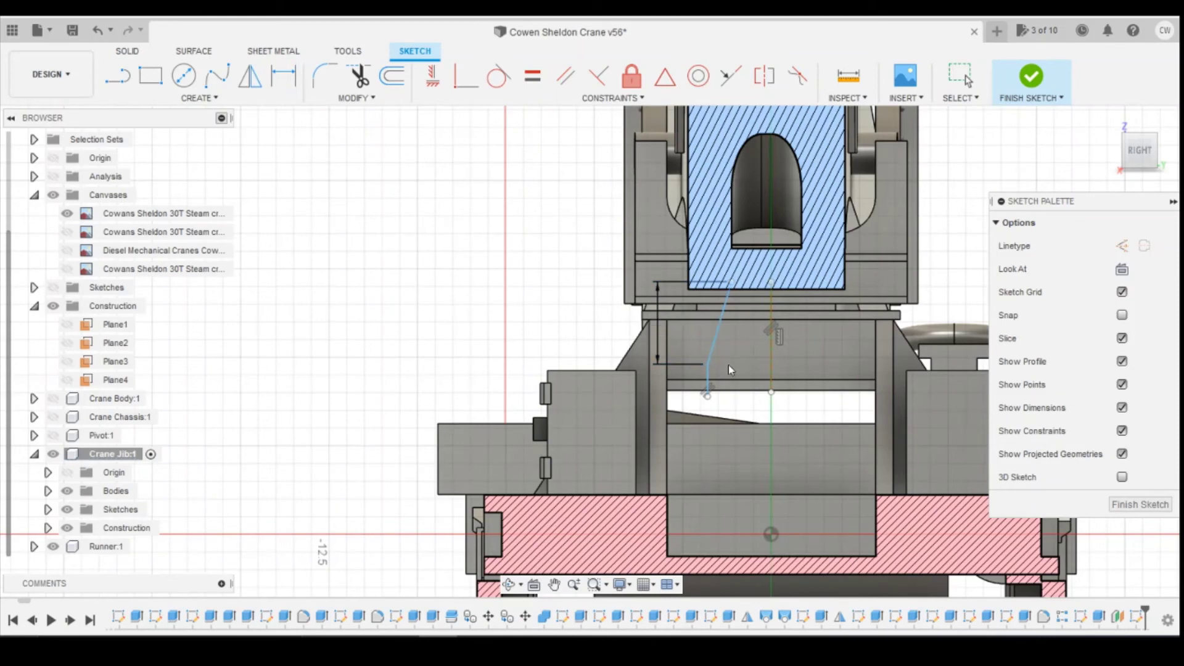
pyautogui.press('Return')
pyautogui.click(707, 383)
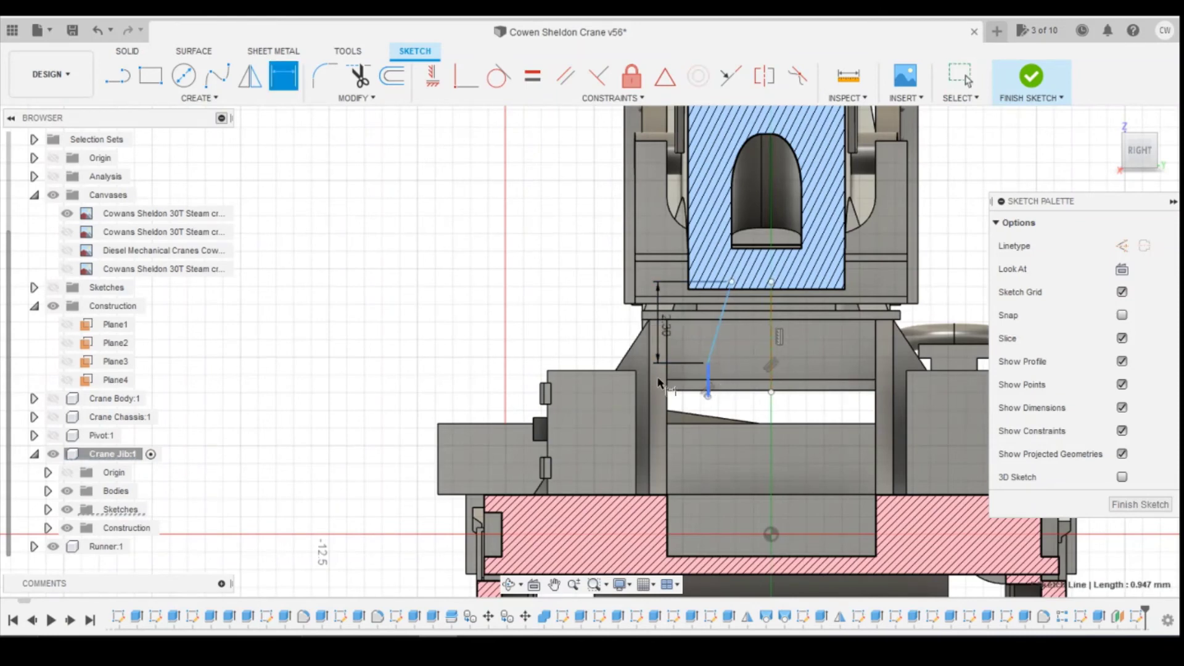
pyautogui.click(690, 418)
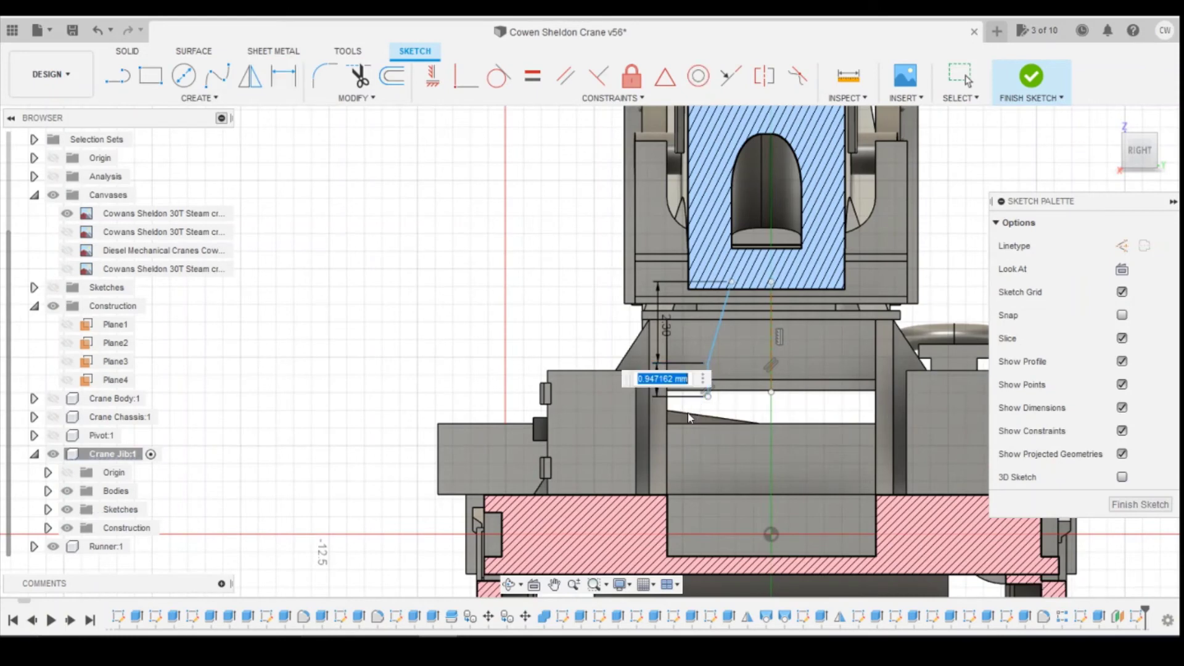
pyautogui.write('1')
pyautogui.press('Return')
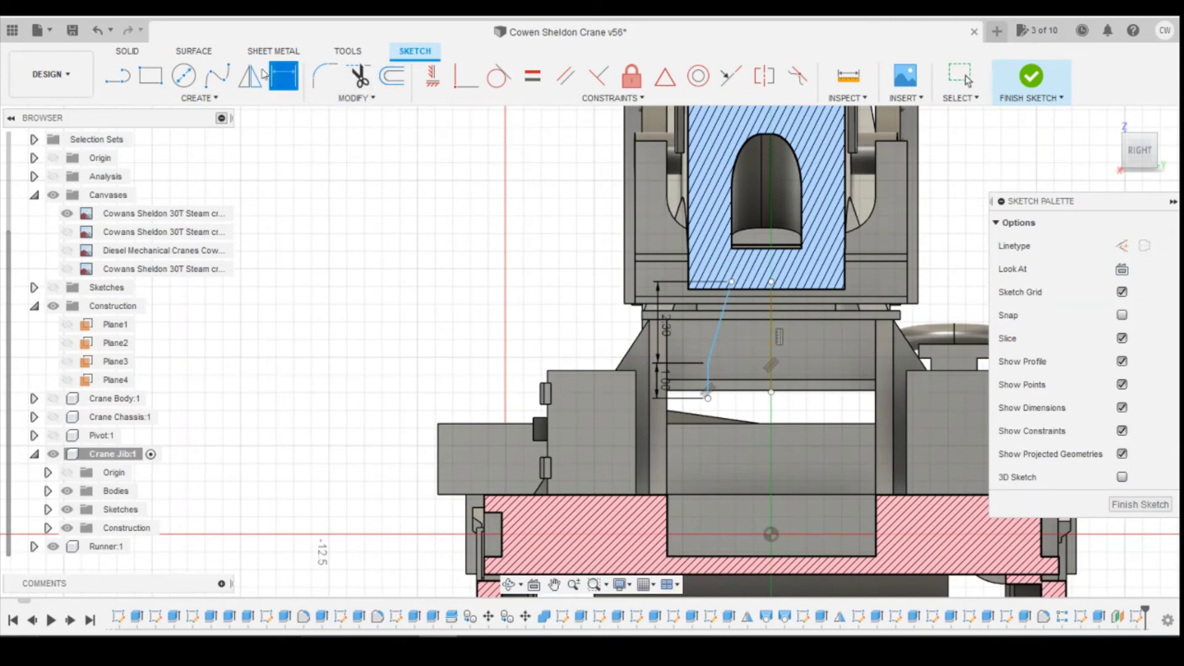
# Step: Draw a 0.4 mm horizontal line inward from the lower end of the short vertical line and reposition the profile slightly
pyautogui.click(117, 76)
pyautogui.press('l')
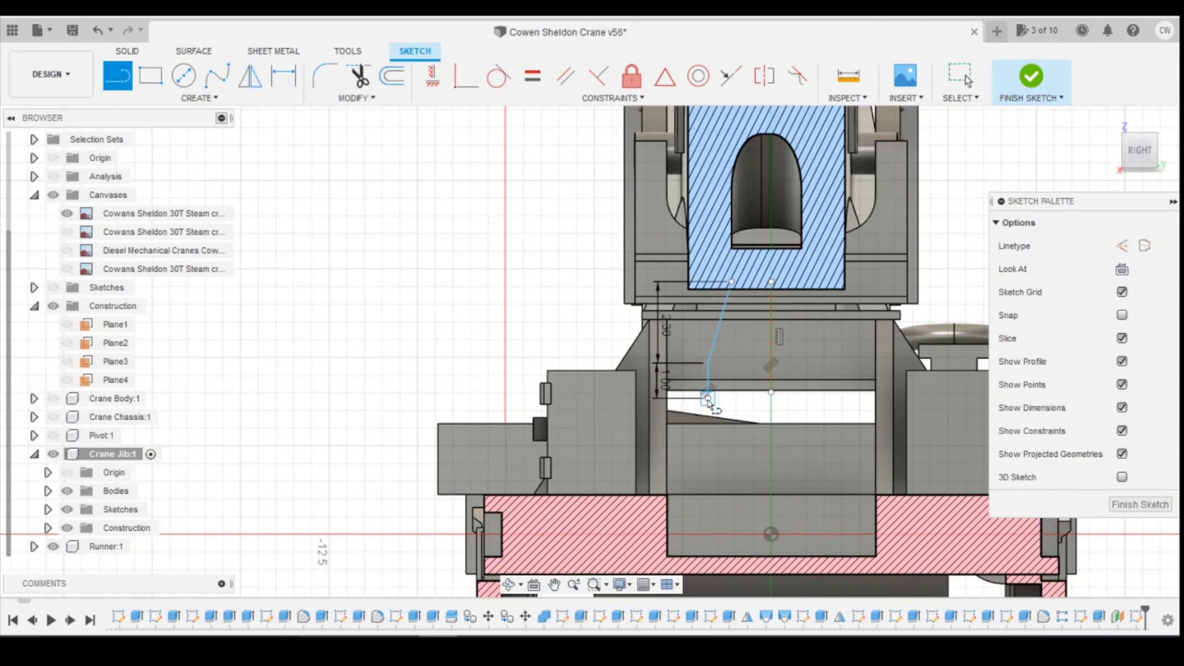
pyautogui.click(717, 402)
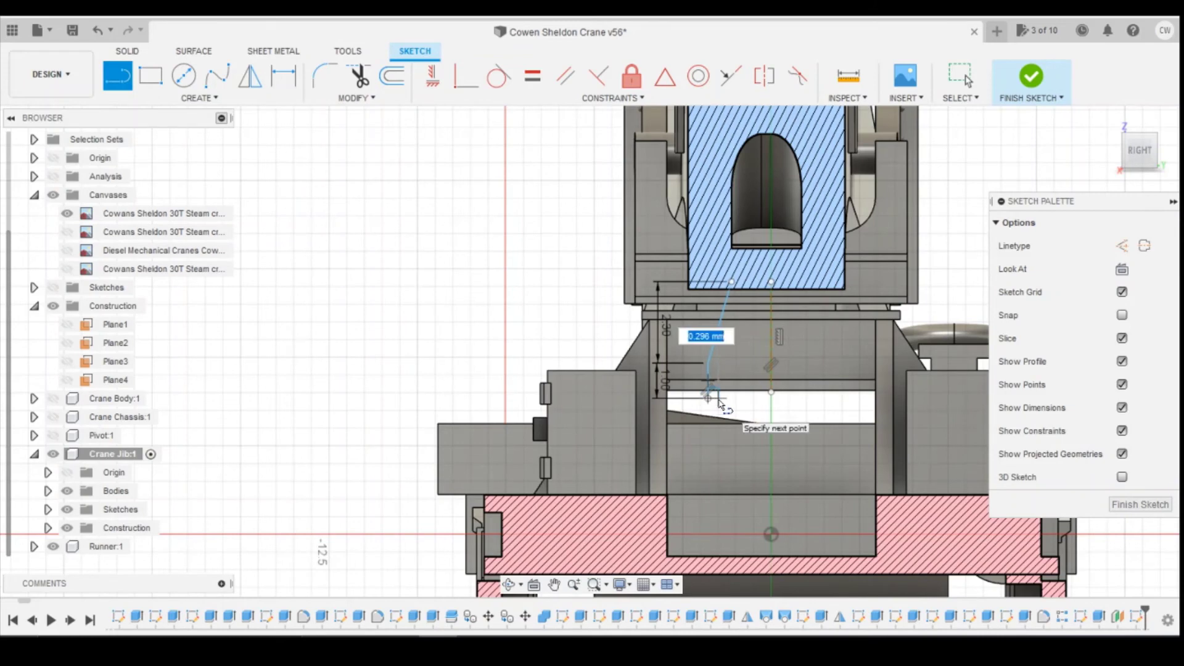
pyautogui.write('0.4')
pyautogui.press('Tab')
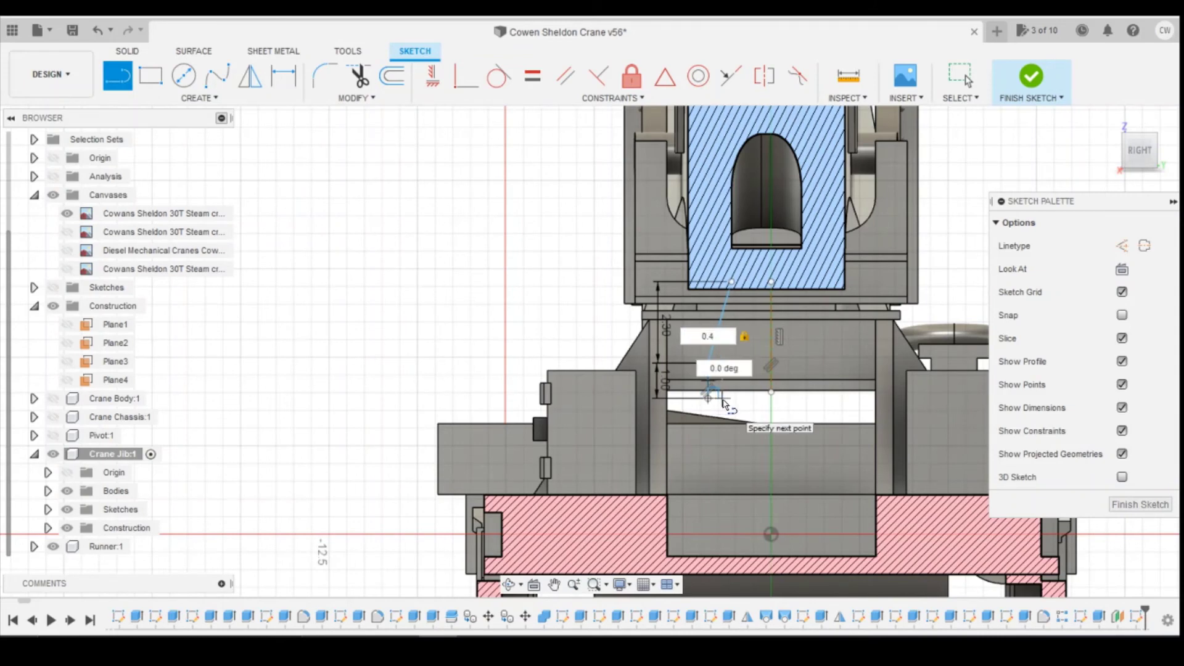
pyautogui.press('Return')
pyautogui.press('Escape')
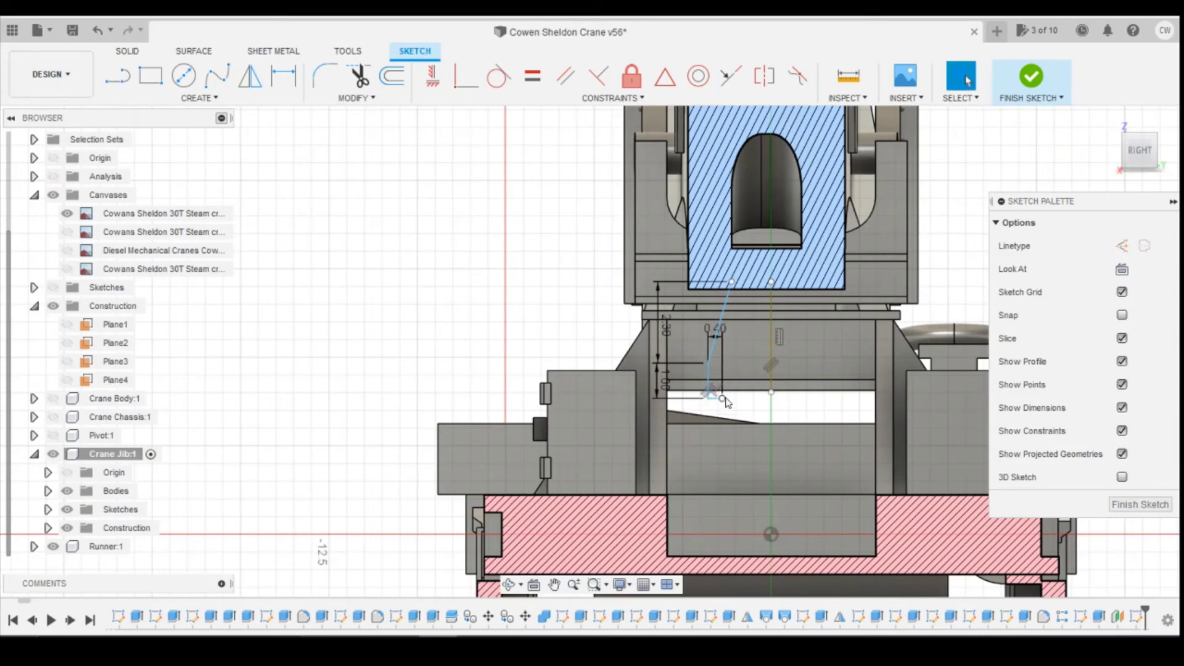
pyautogui.moveTo(718, 333)
pyautogui.mouseDown()
pyautogui.moveTo(721, 368)
pyautogui.moveTo(716, 334)
pyautogui.mouseUp()
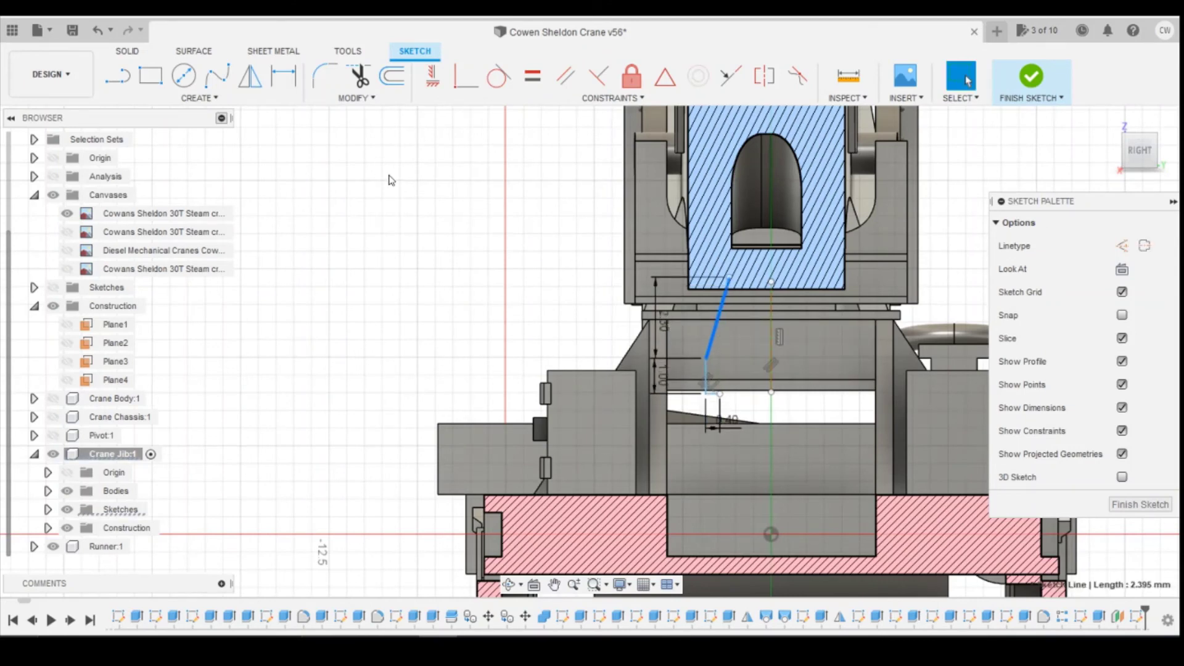
# Step: Dimension the profile's lower outer corner 2.85 mm vertically above the inner top corner of the sectioned chassis
pyautogui.press('d')
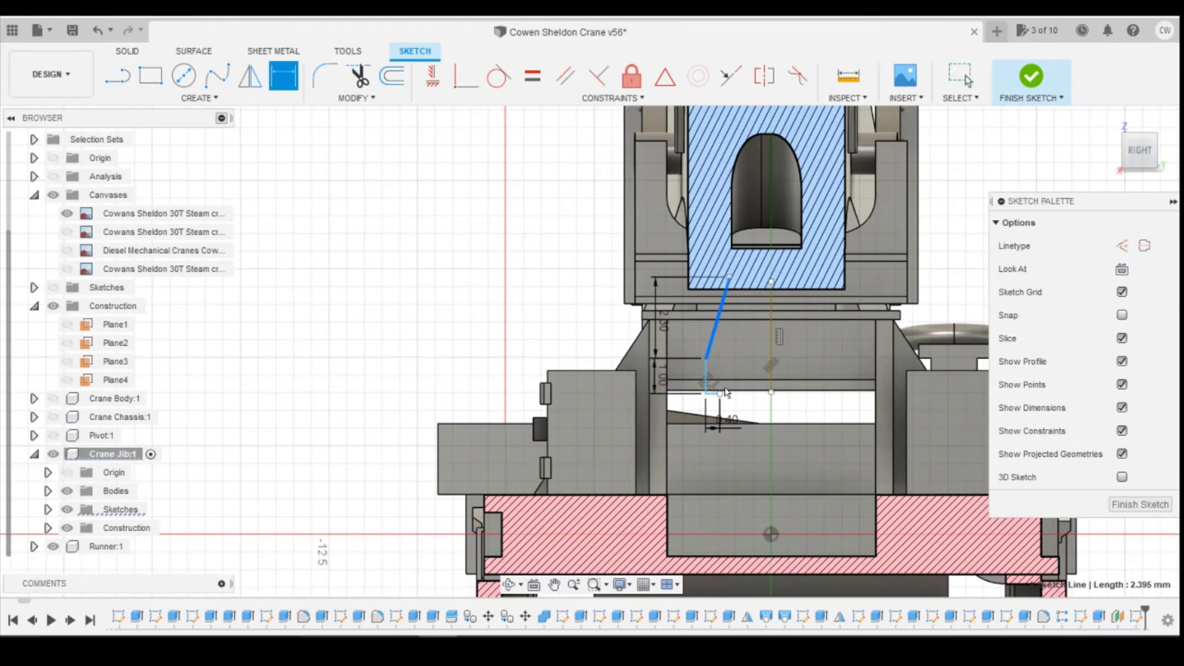
pyautogui.click(708, 395)
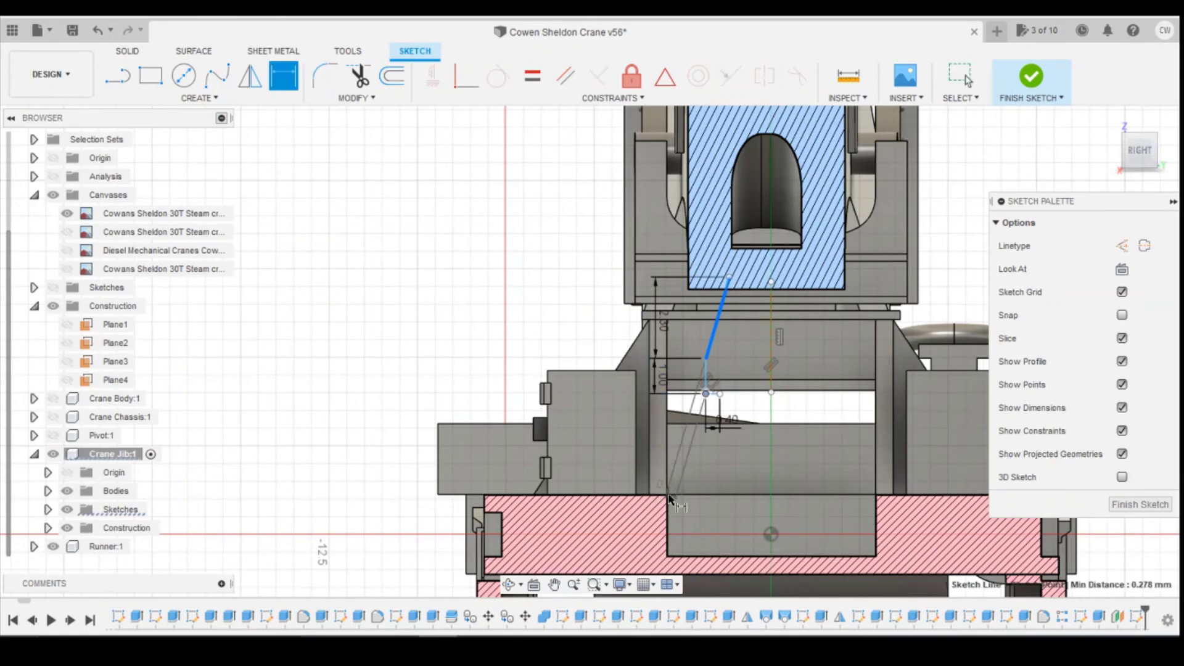
pyautogui.press('Escape')
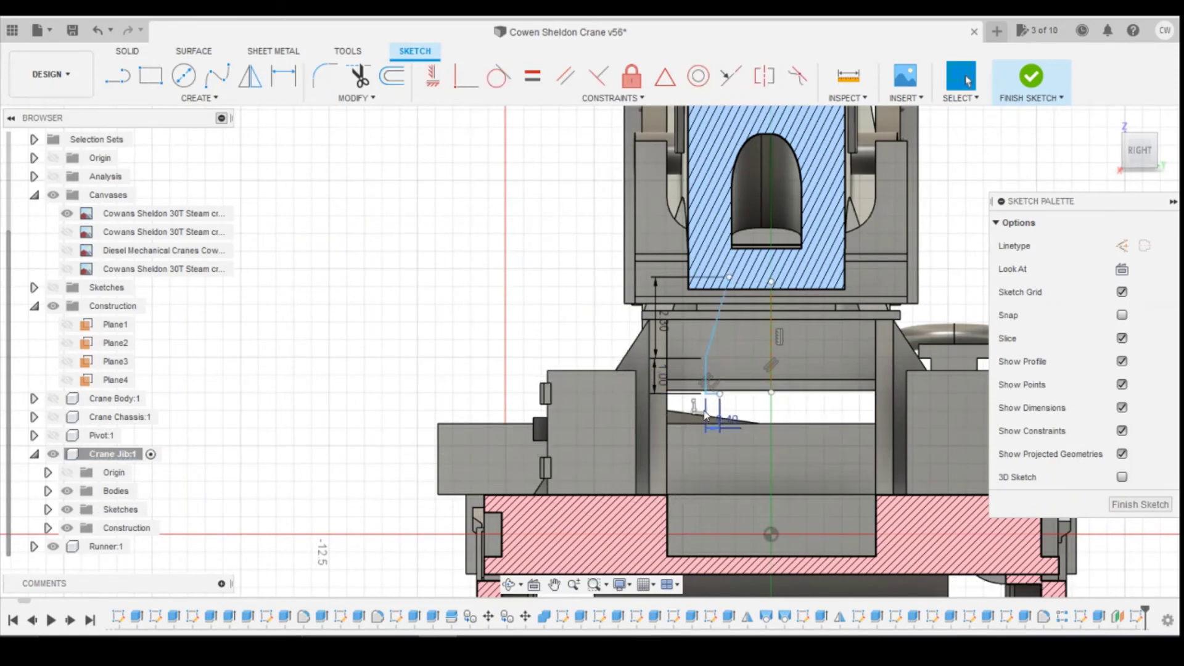
pyautogui.press('d')
pyautogui.click(706, 394)
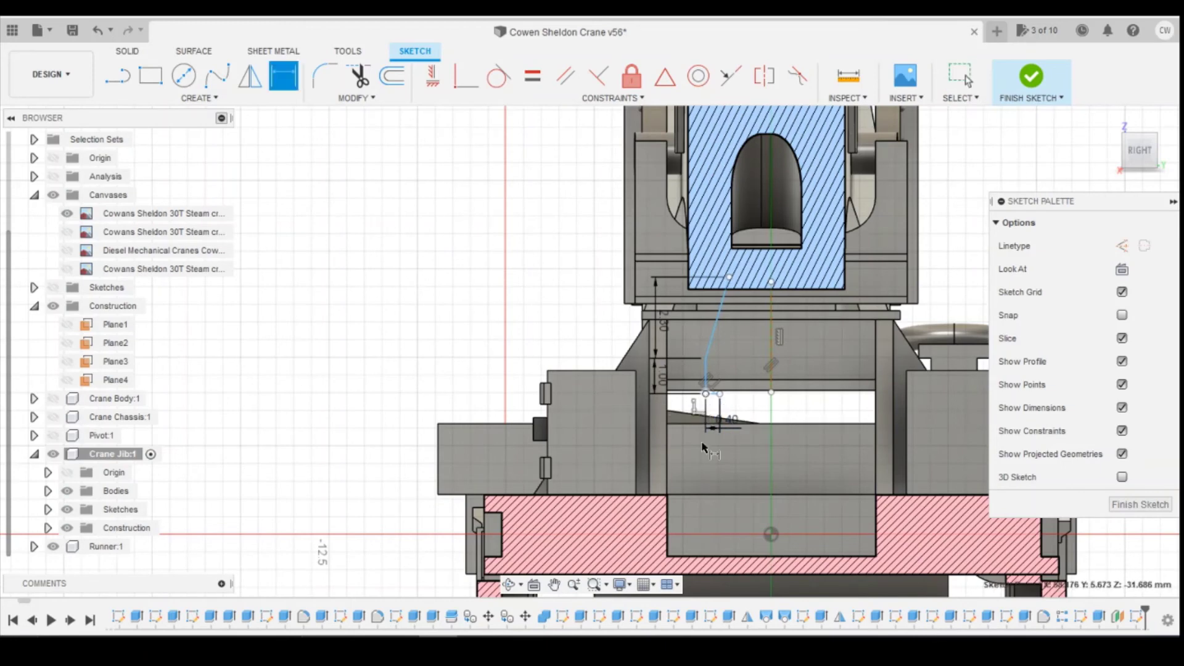
pyautogui.click(666, 495)
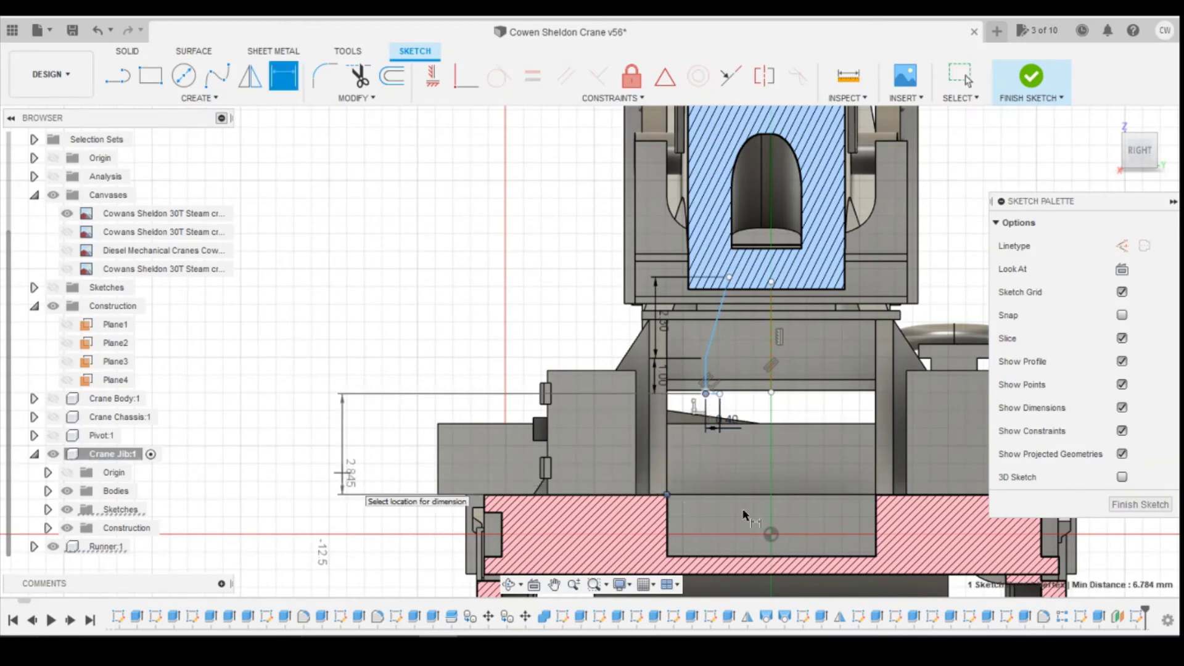
pyautogui.click(706, 500)
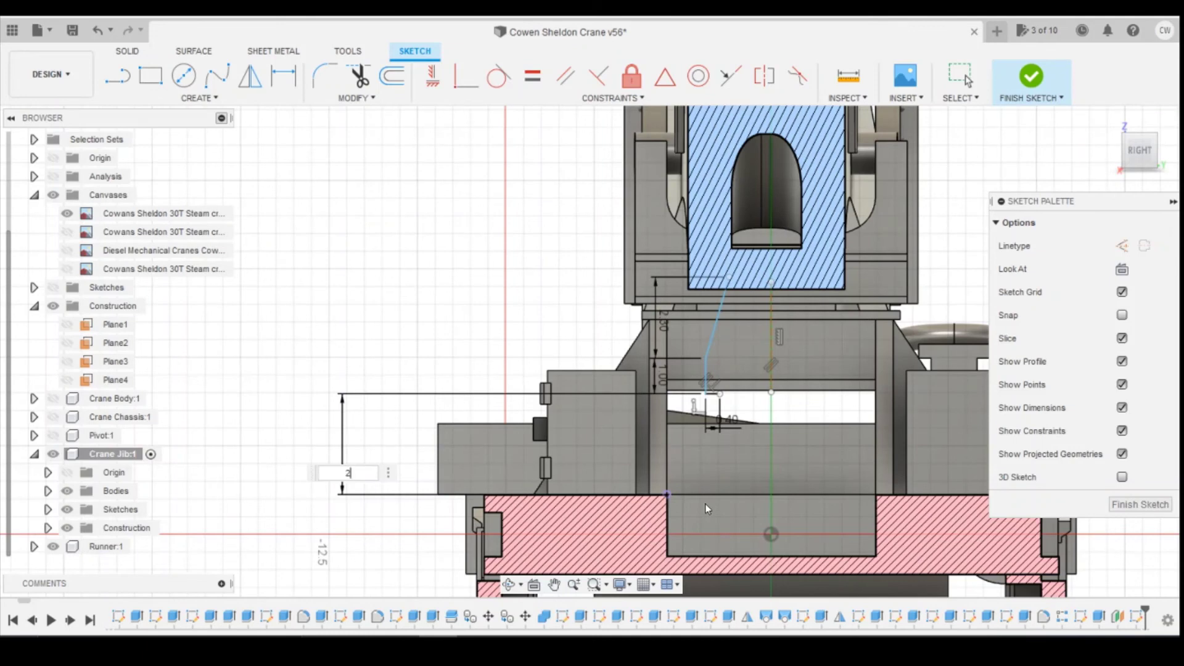
pyautogui.write('2.85')
pyautogui.press('Return')
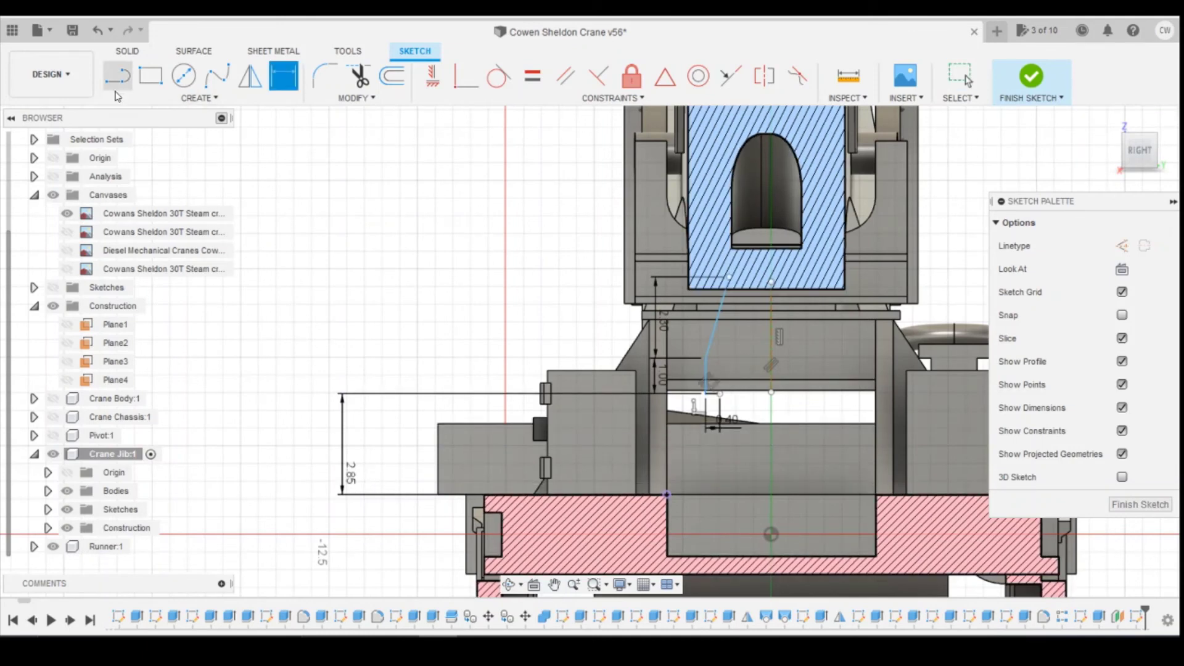
# Step: Close the profile with inner vertical and sloping lines parallel to the outer ones, plus a short horizontal line across the upper end
pyautogui.press('l')
pyautogui.click(719, 395)
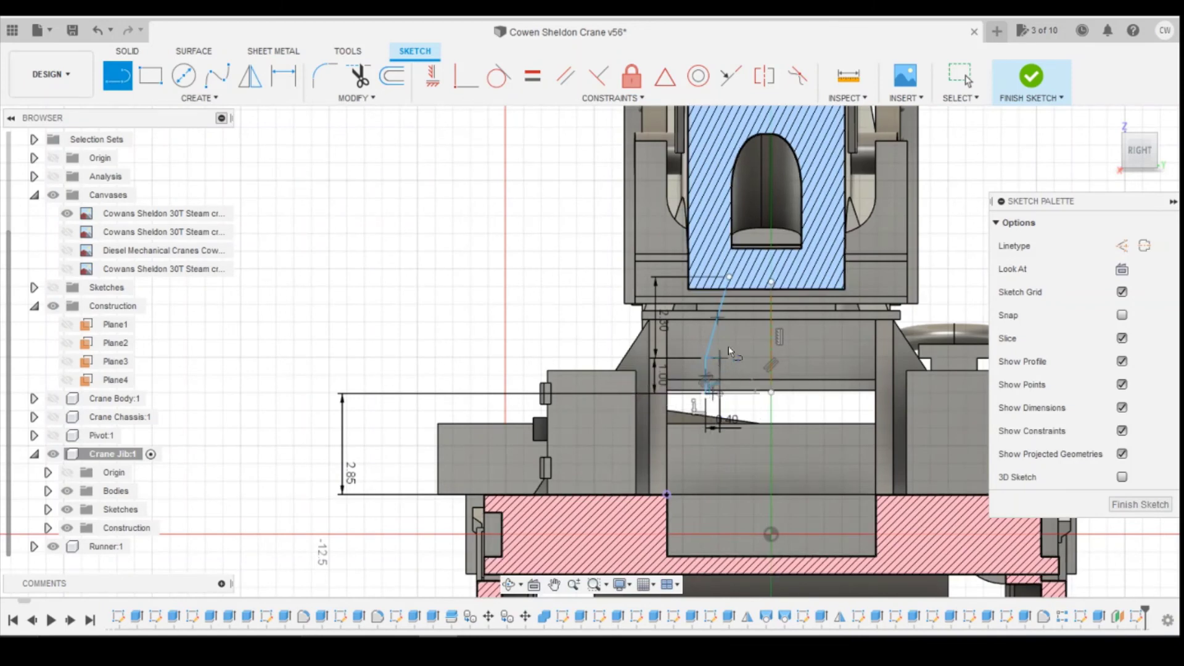
pyautogui.click(729, 278)
pyautogui.press('Escape')
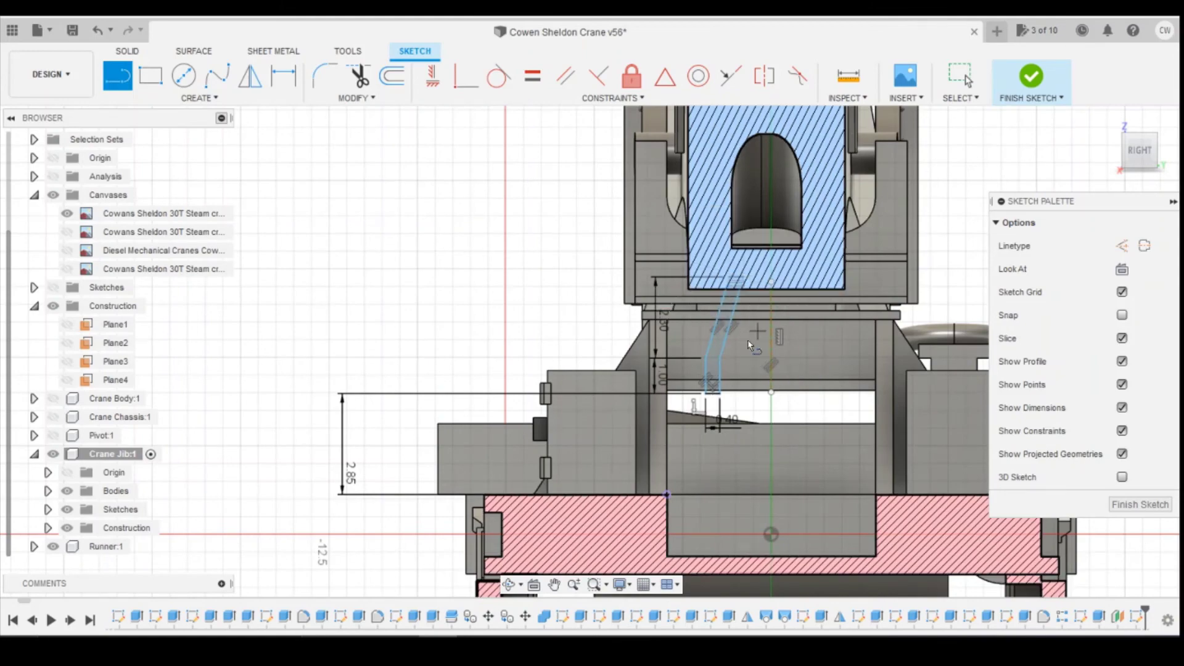
# Step: Dimension the profile's lower outer corner 1.1 mm horizontally from the chassis section's inner corner
pyautogui.scroll(3, 673, 401)
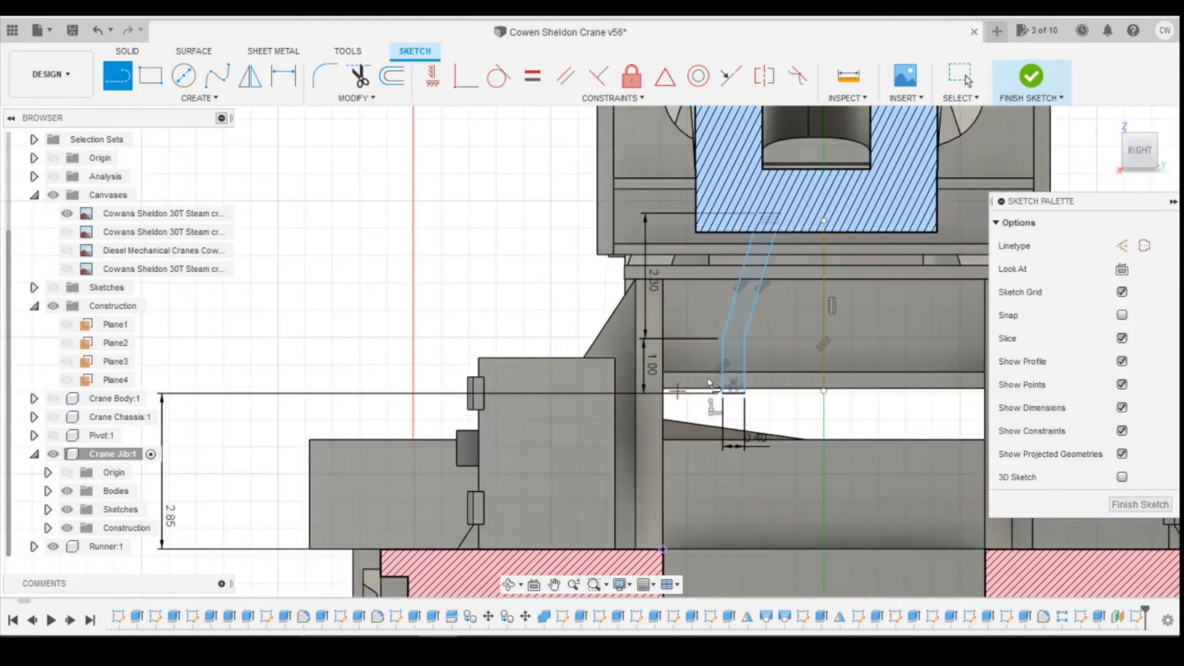
pyautogui.press('d')
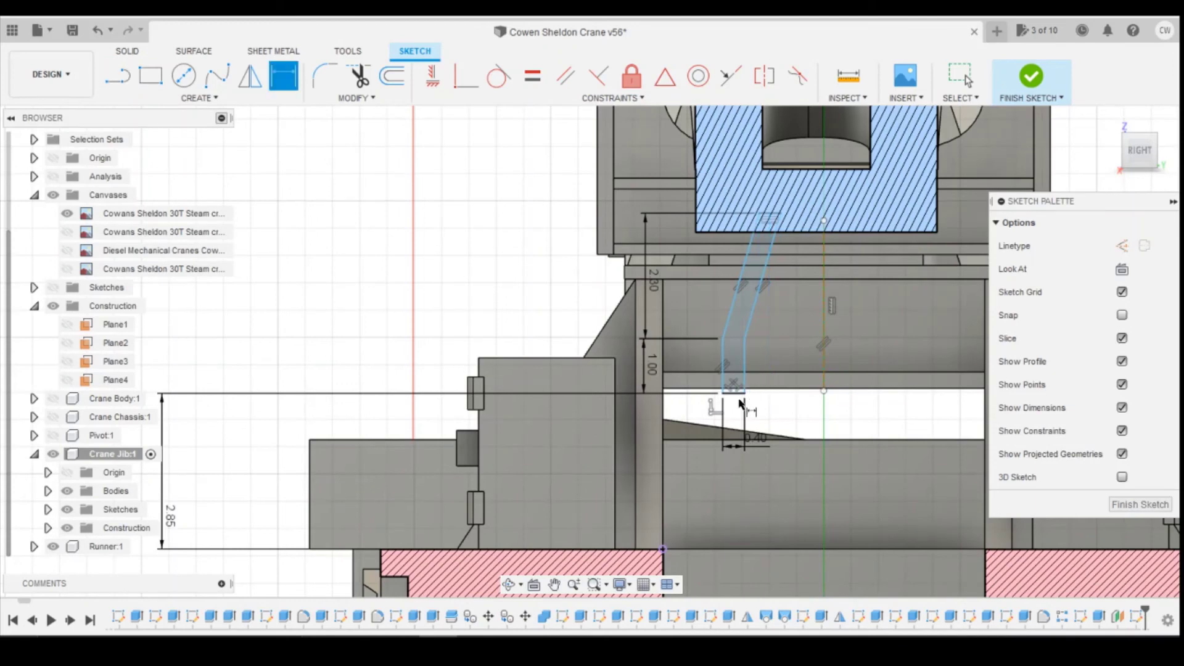
pyautogui.click(722, 392)
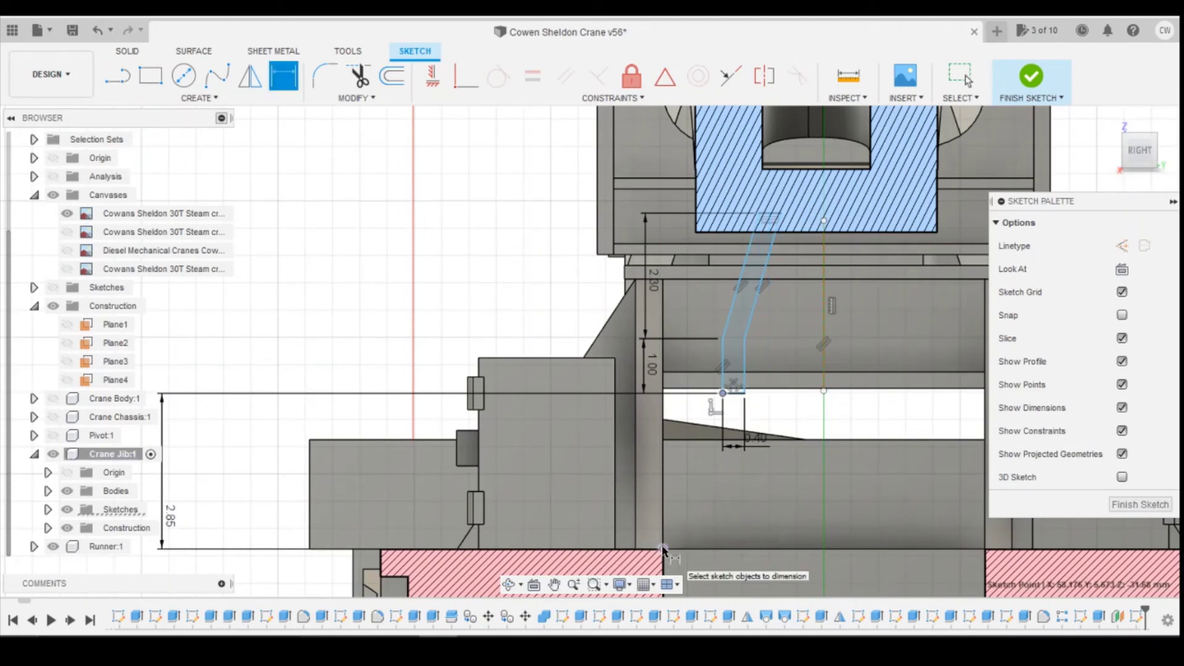
pyautogui.click(662, 548)
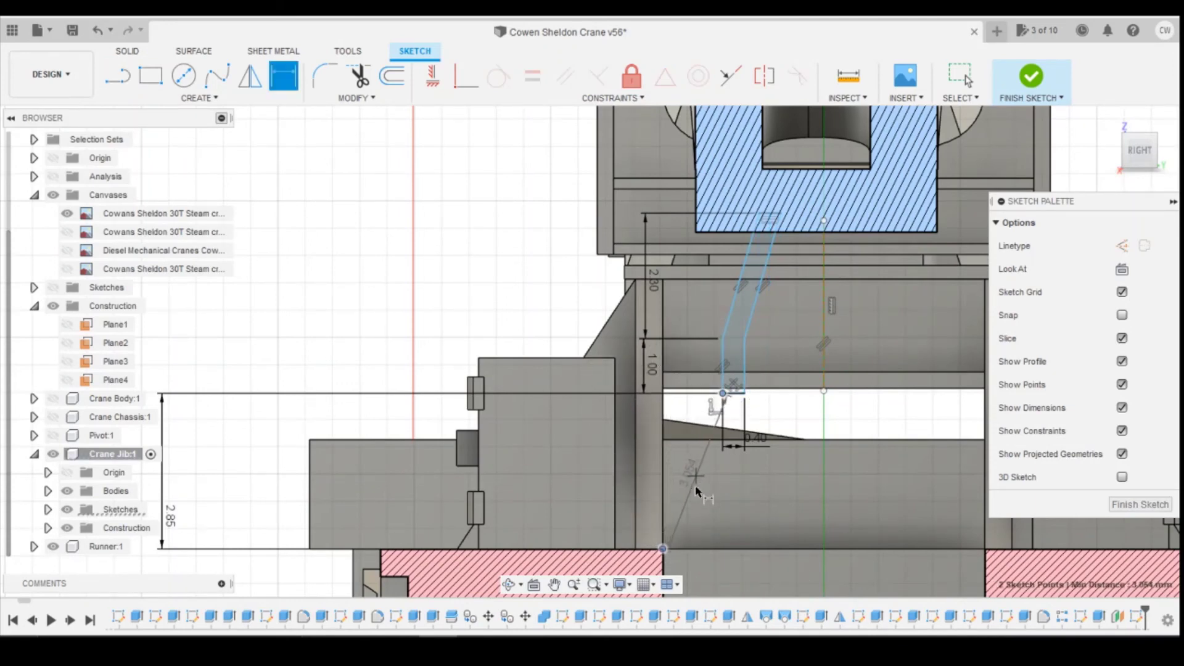
pyautogui.click(758, 386)
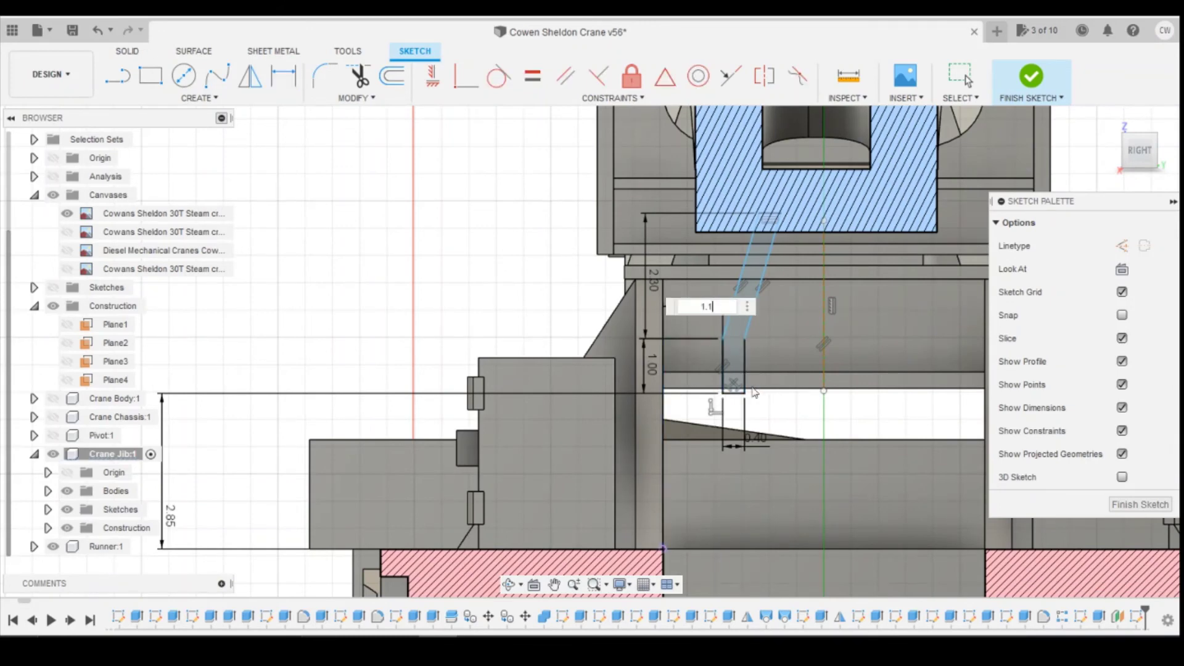
pyautogui.press('Return')
pyautogui.scroll(3, 742, 377)
pyautogui.scroll(-3, 746, 360)
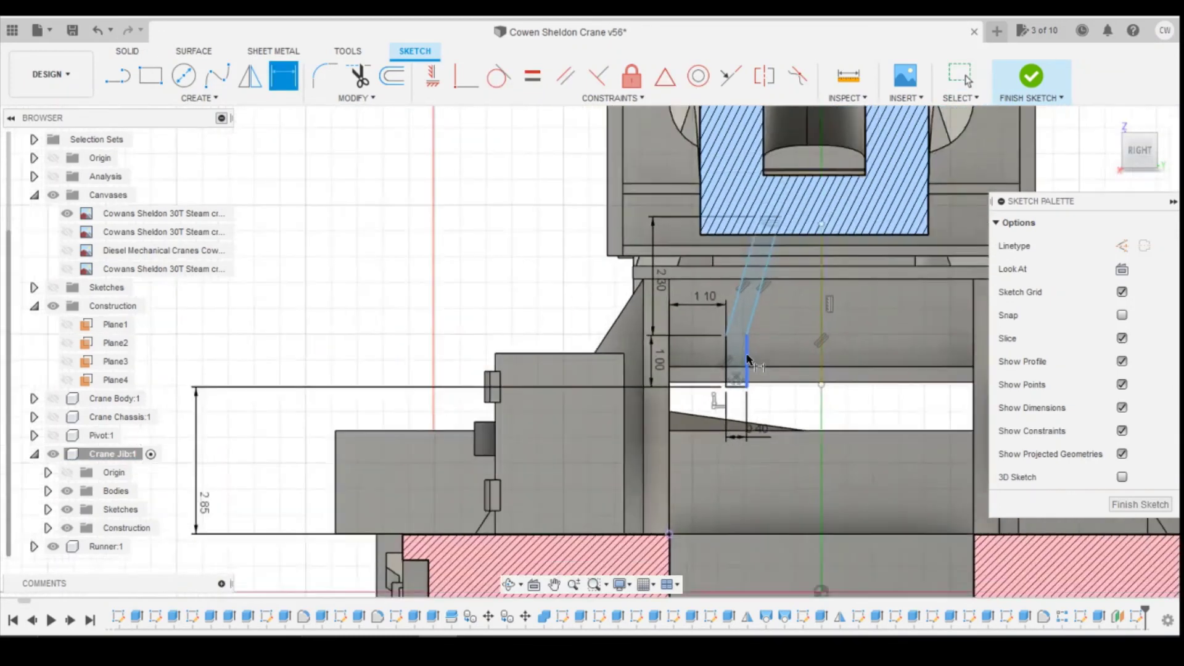
# Step: Dimension the angle between the inner sloping line and the inner vertical line as 164°
pyautogui.click(754, 318)
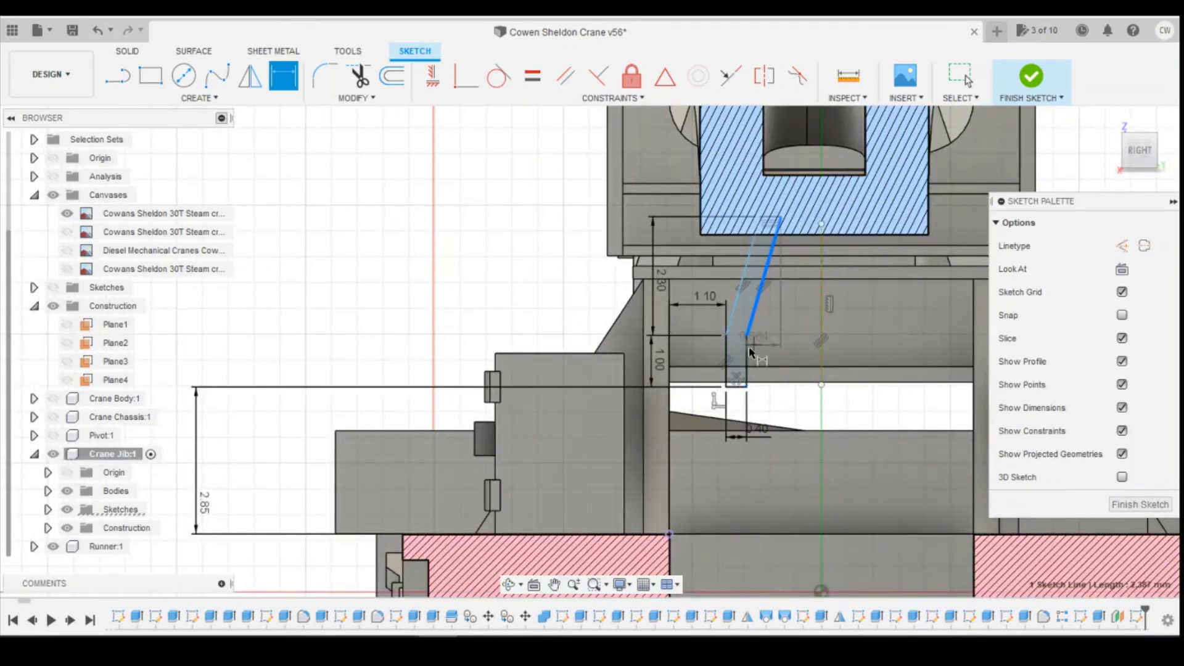
pyautogui.click(747, 353)
pyautogui.click(840, 368)
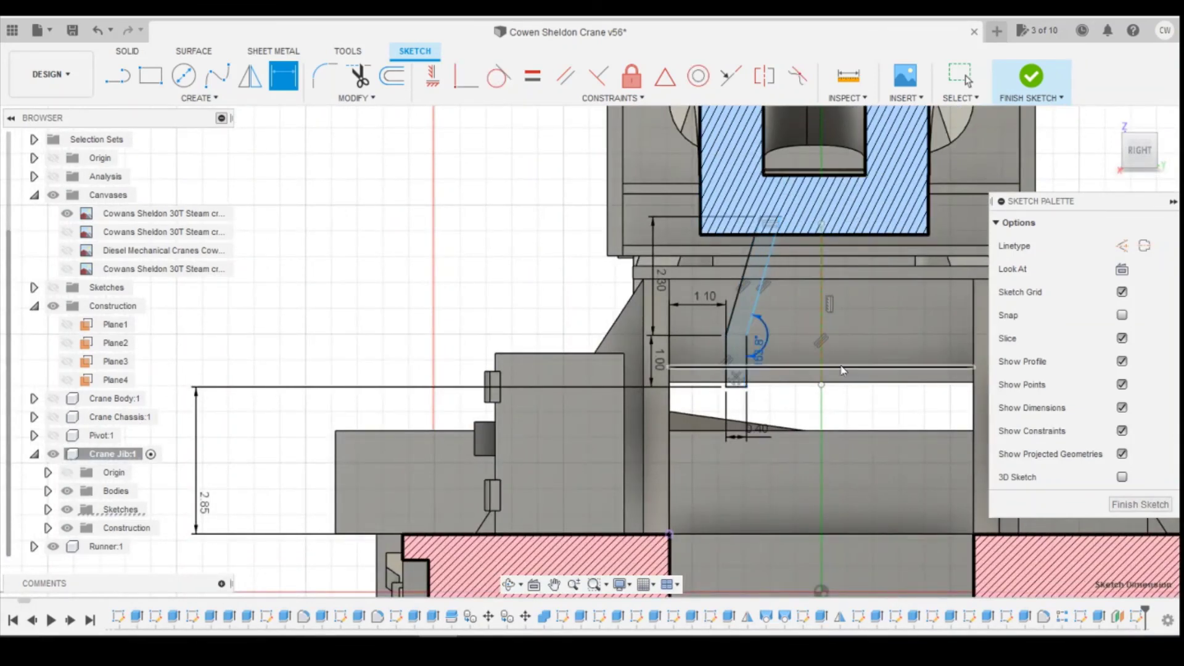
pyautogui.write('1')
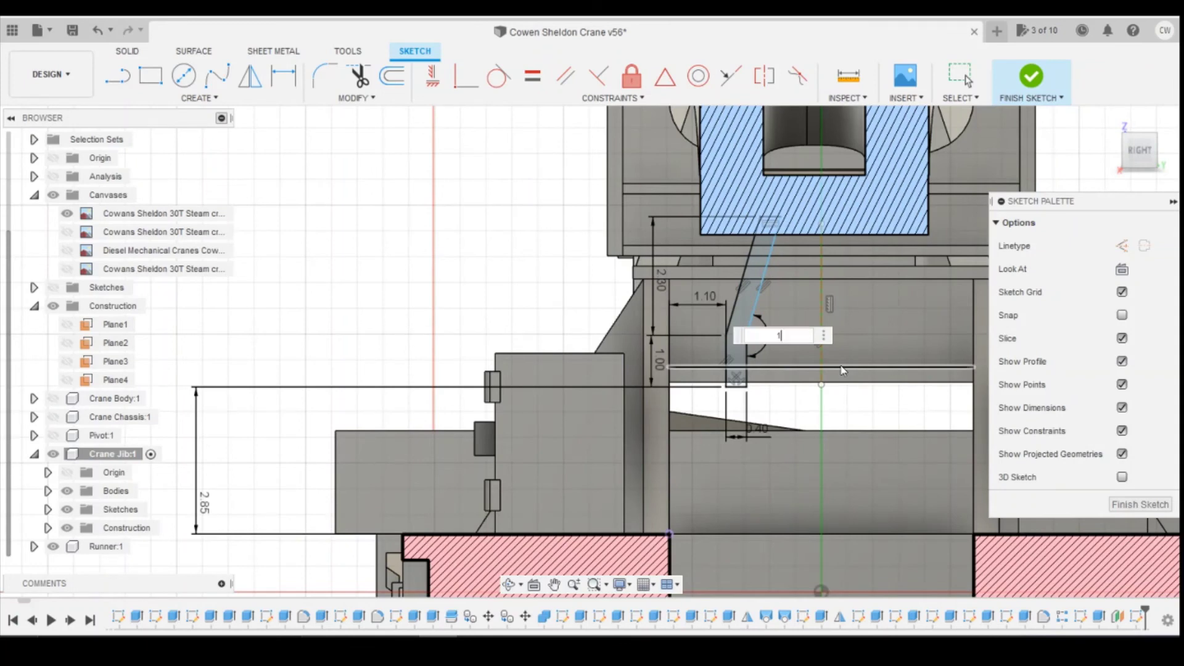
pyautogui.write('6')
pyautogui.press('Return')
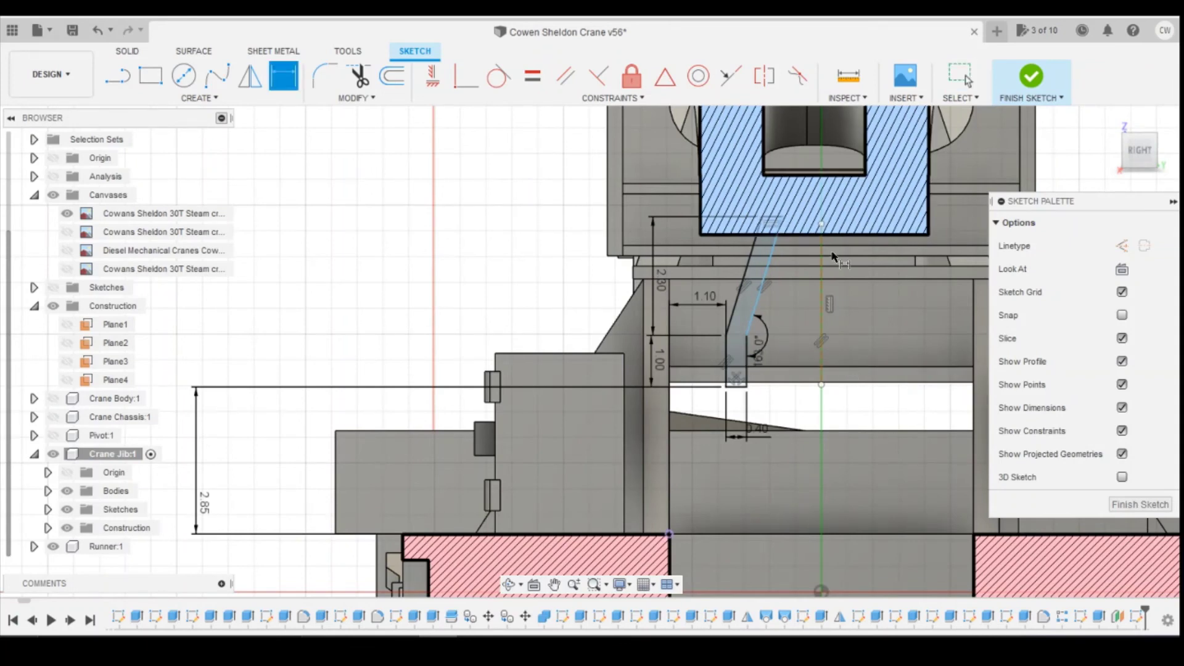
# Step: Dimension the short horizontal line at the profile's upper end as 0.4 mm
pyautogui.click(778, 210)
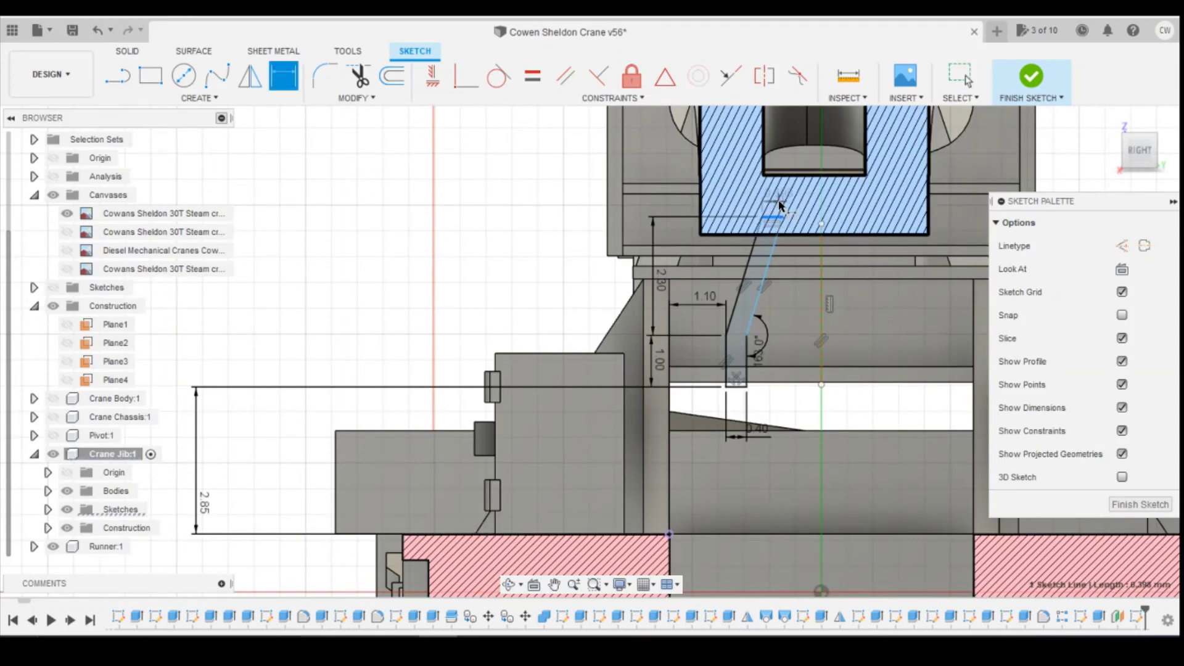
pyautogui.click(898, 235)
pyautogui.write('0')
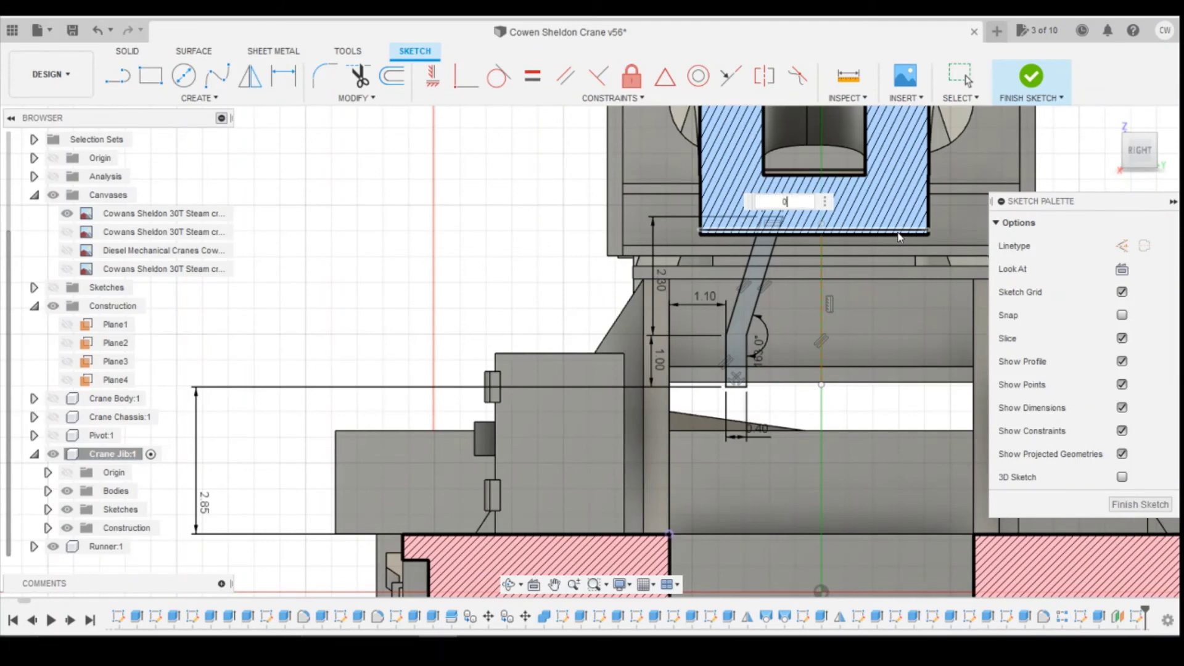
pyautogui.write('.4')
pyautogui.press('Return')
pyautogui.press('Escape')
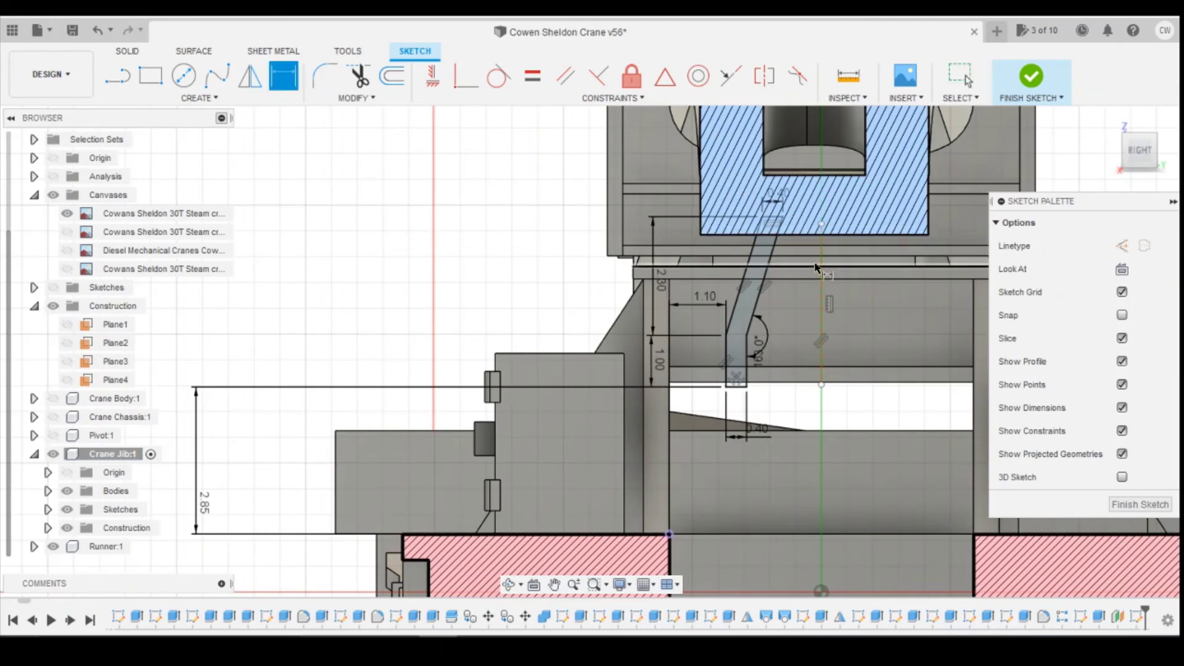
pyautogui.press('Escape')
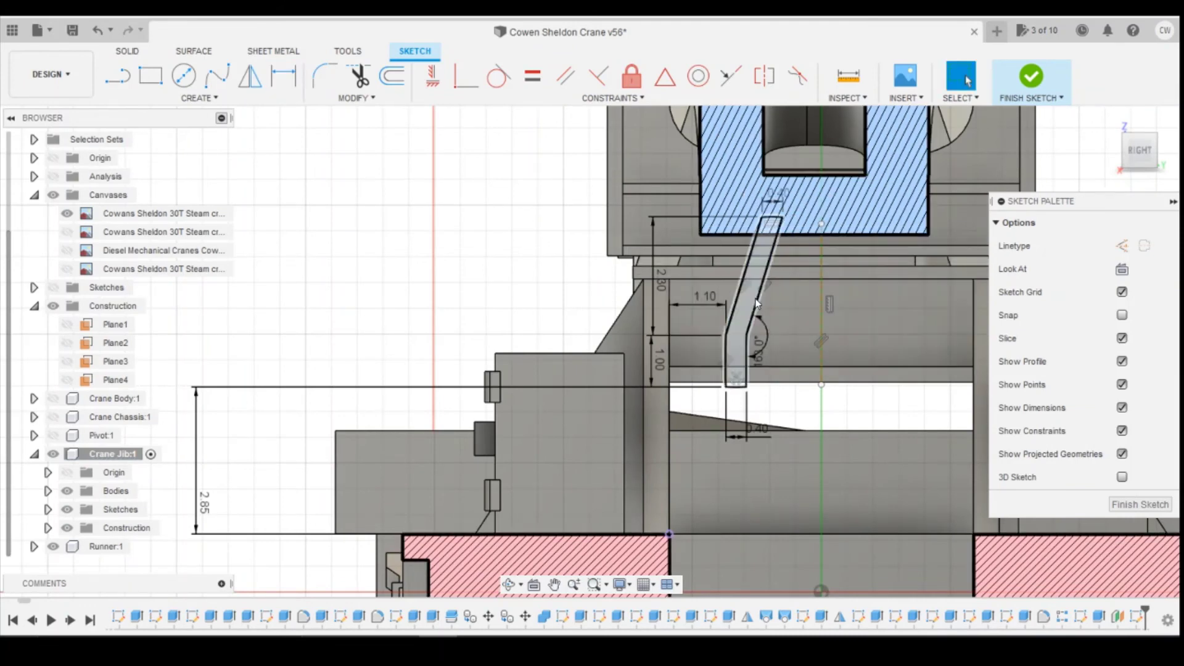
# Step: Extrude the bent support profile 0.5 mm to one side, joining it to the jib
pyautogui.click(749, 299)
pyautogui.rightClick(748, 302)
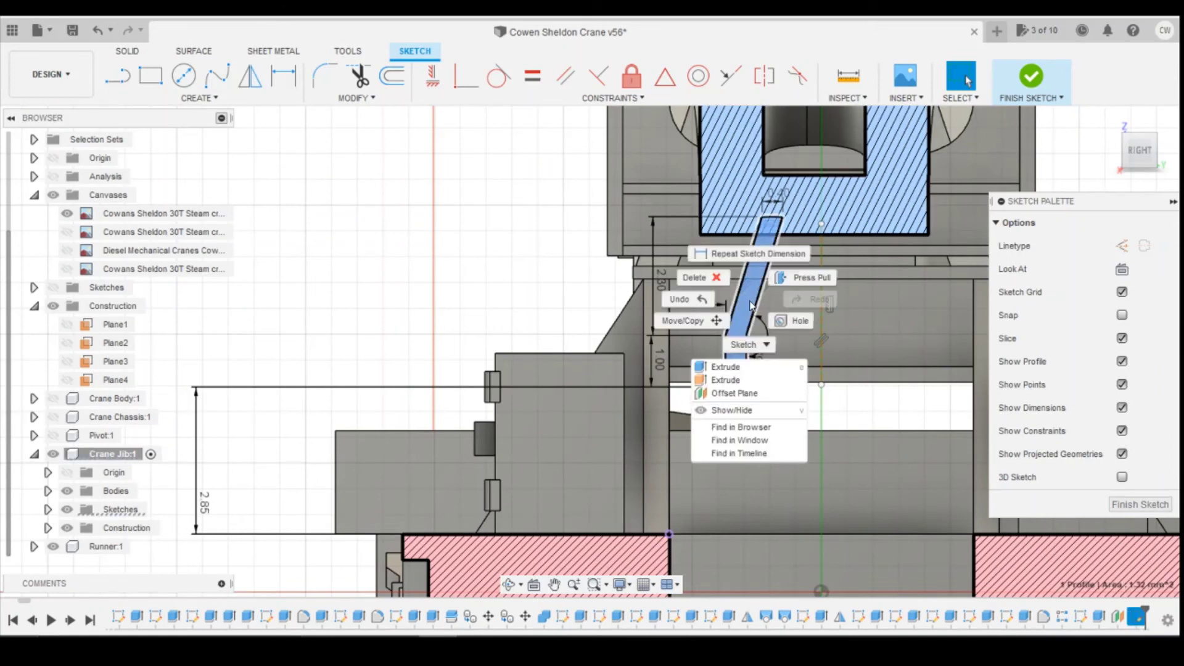
pyautogui.click(735, 363)
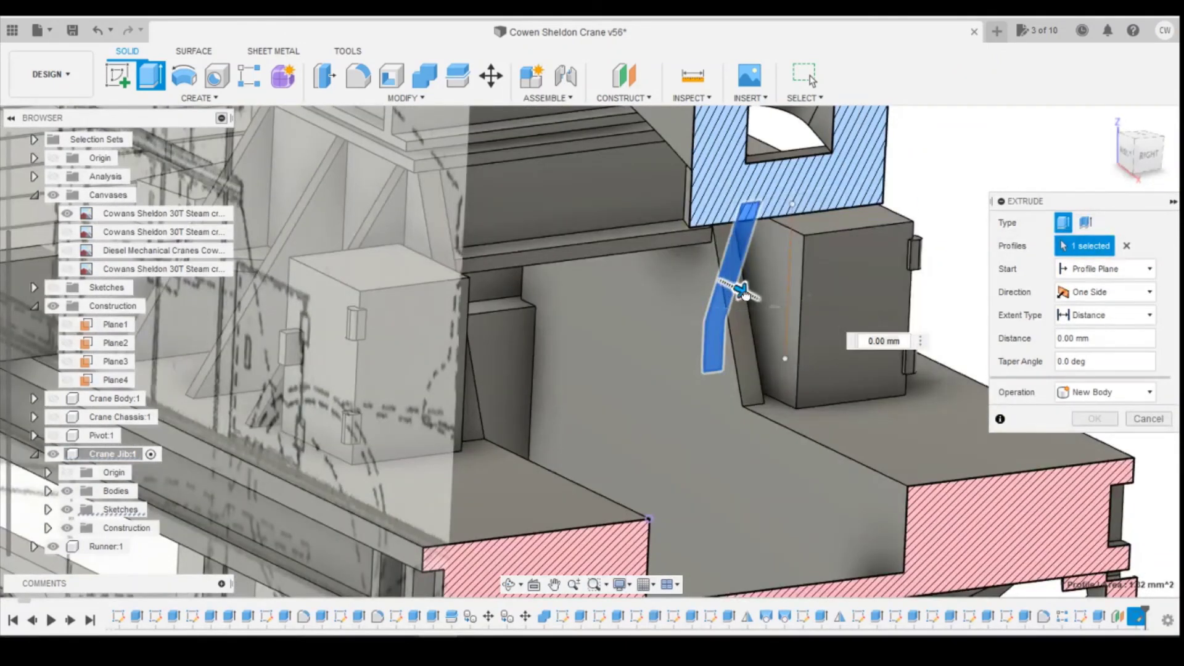
pyautogui.moveTo(743, 293); pyautogui.dragTo(753, 296)
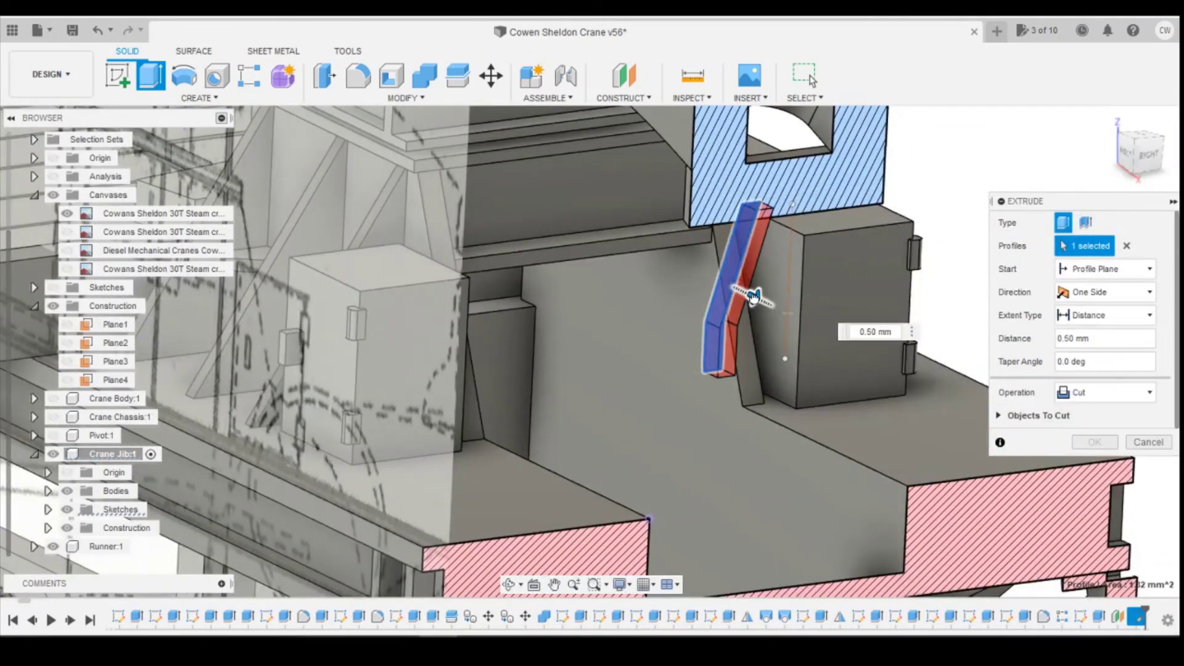
pyautogui.click(1078, 393)
pyautogui.click(1081, 414)
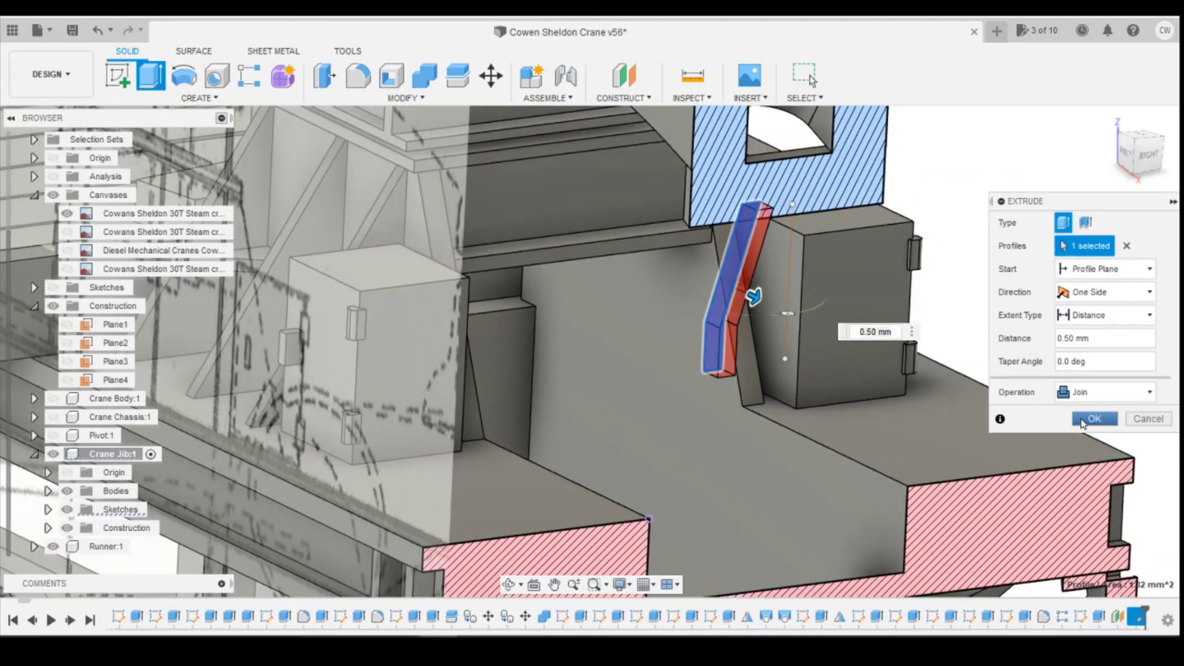
pyautogui.click(1088, 419)
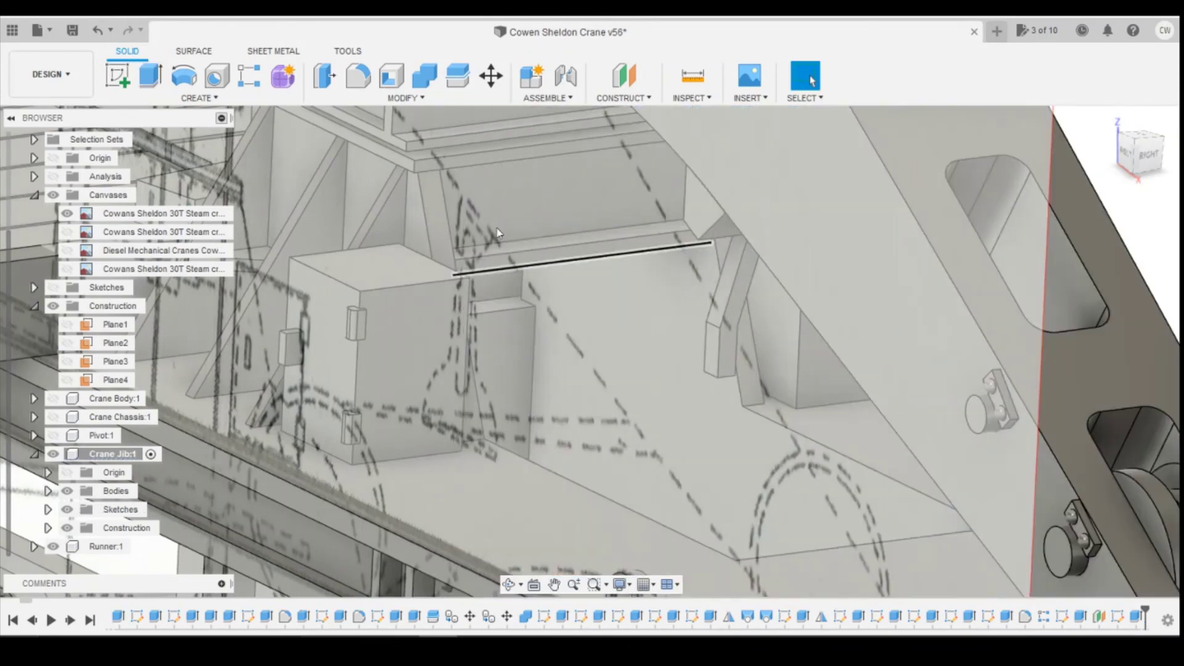
# Step: Mirror the bent leg's extrude feature across Plane4 to create the matching leg on the jib's other side
pyautogui.click(151, 98)
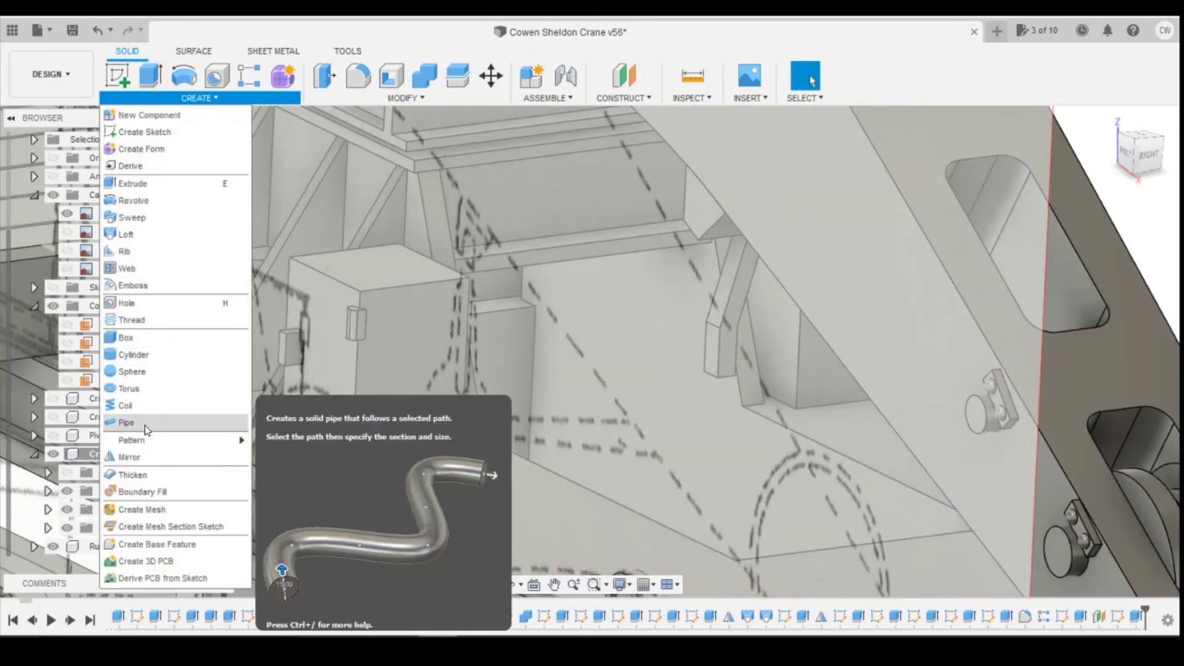
pyautogui.click(144, 457)
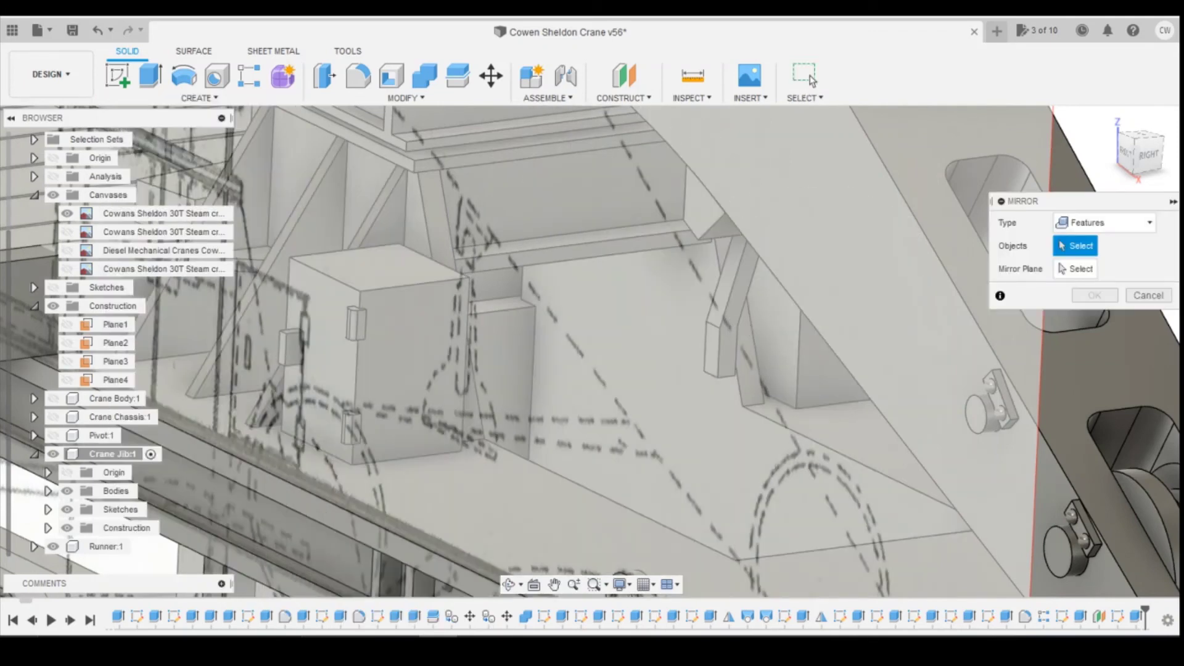
pyautogui.click(734, 310)
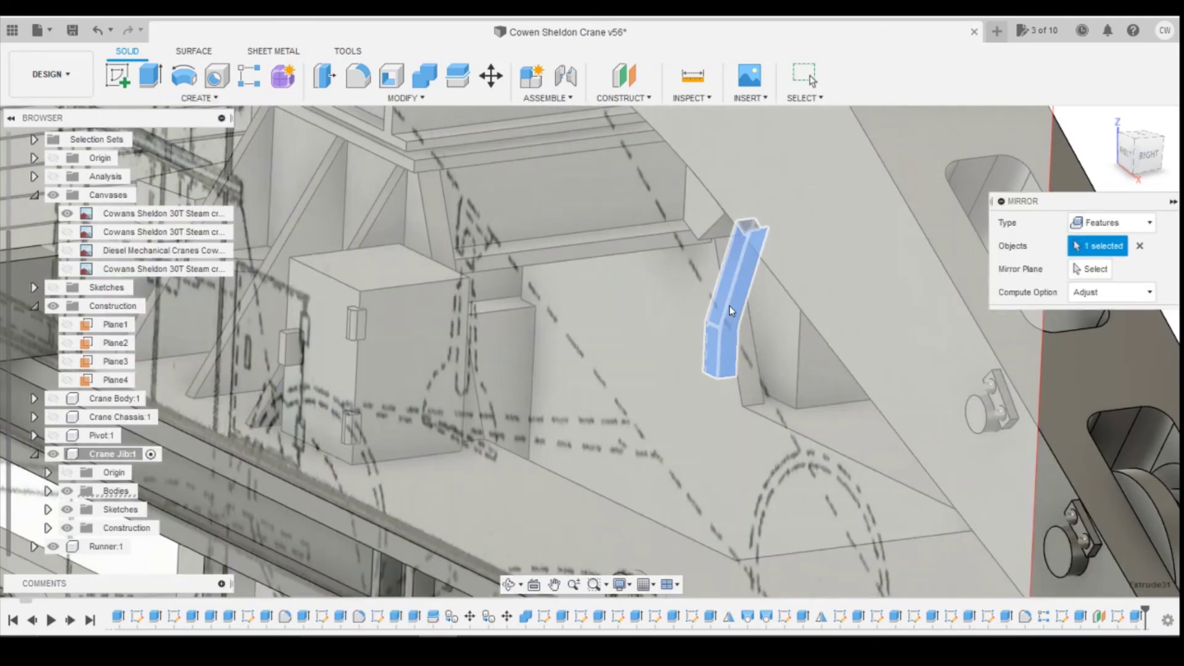
pyautogui.click(1088, 277)
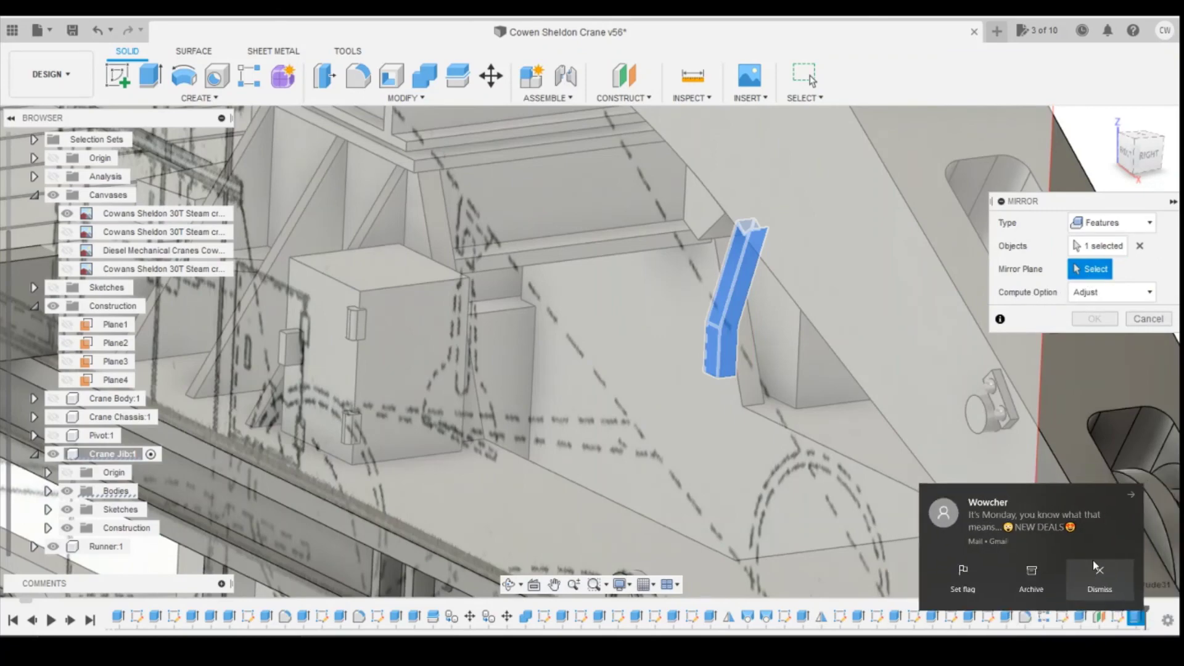
pyautogui.click(1097, 566)
pyautogui.scroll(-5, 851, 389)
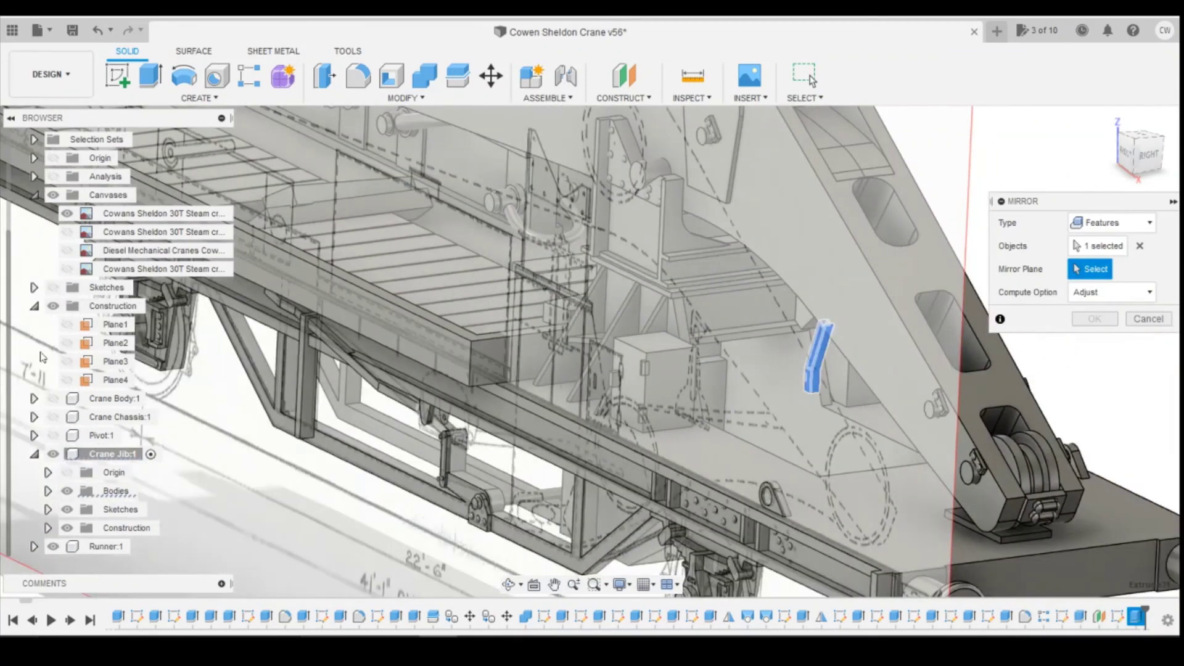
pyautogui.click(117, 380)
pyautogui.scroll(-10, 807, 306)
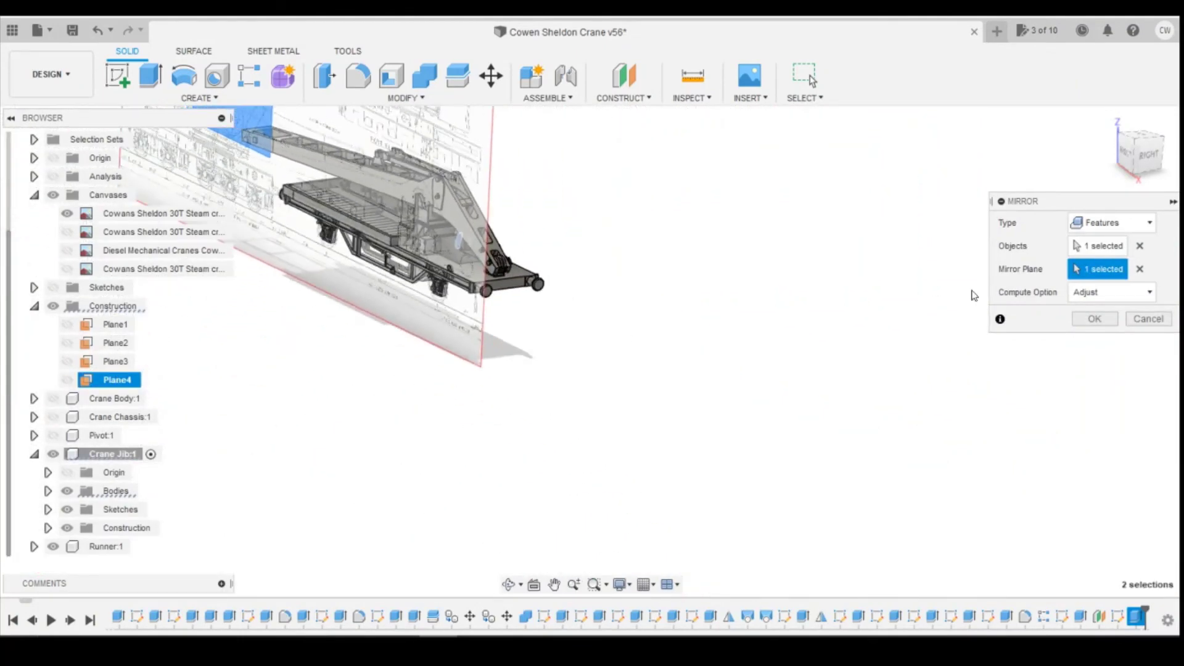
pyautogui.click(1094, 319)
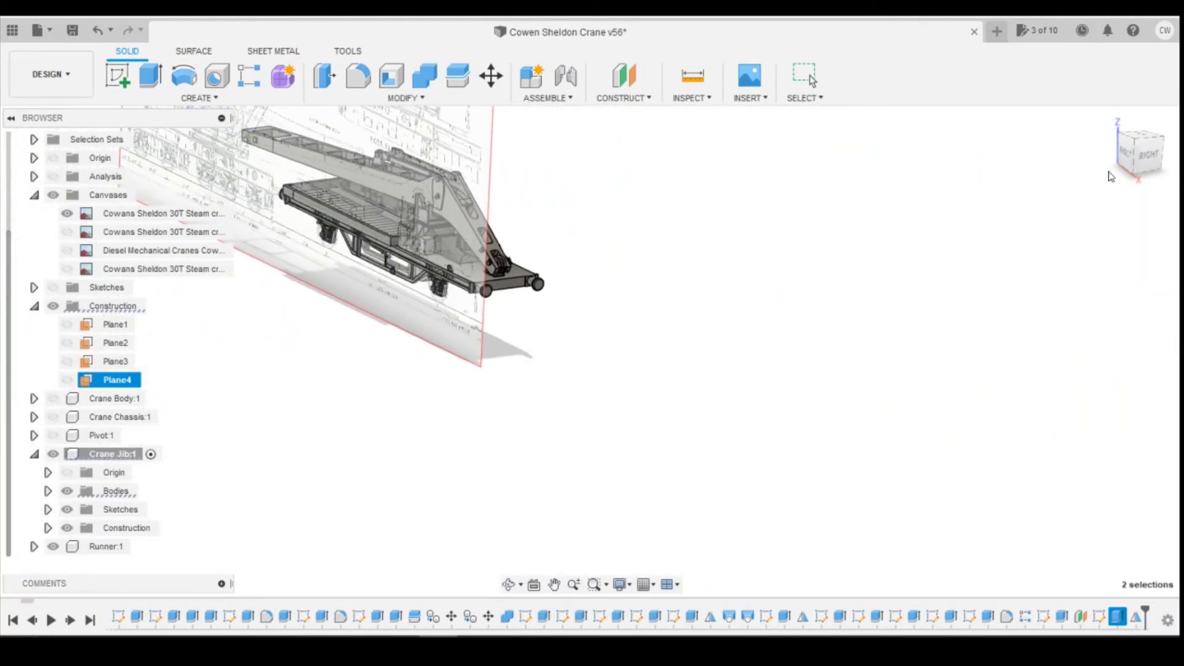
# Step: Compare the hanging support with the side-elevation canvas in front view and consult the reference crane photo
pyautogui.moveTo(1130, 171); pyautogui.dragTo(1133, 153)
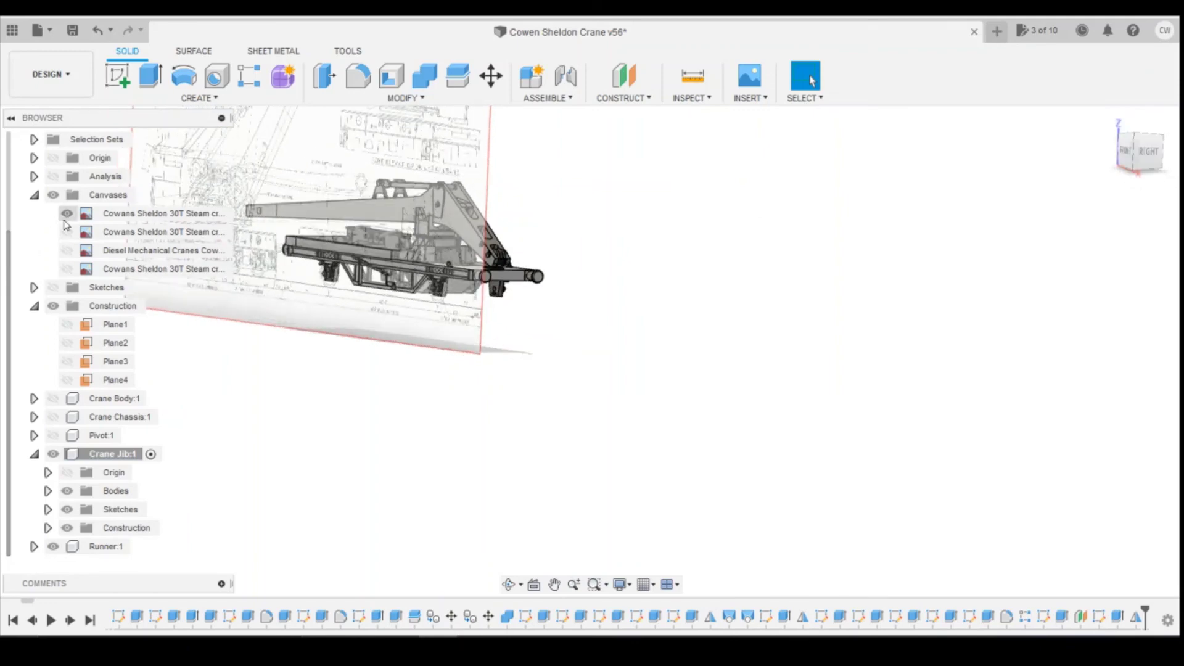
pyautogui.click(66, 214)
pyautogui.scroll(5, 618, 222)
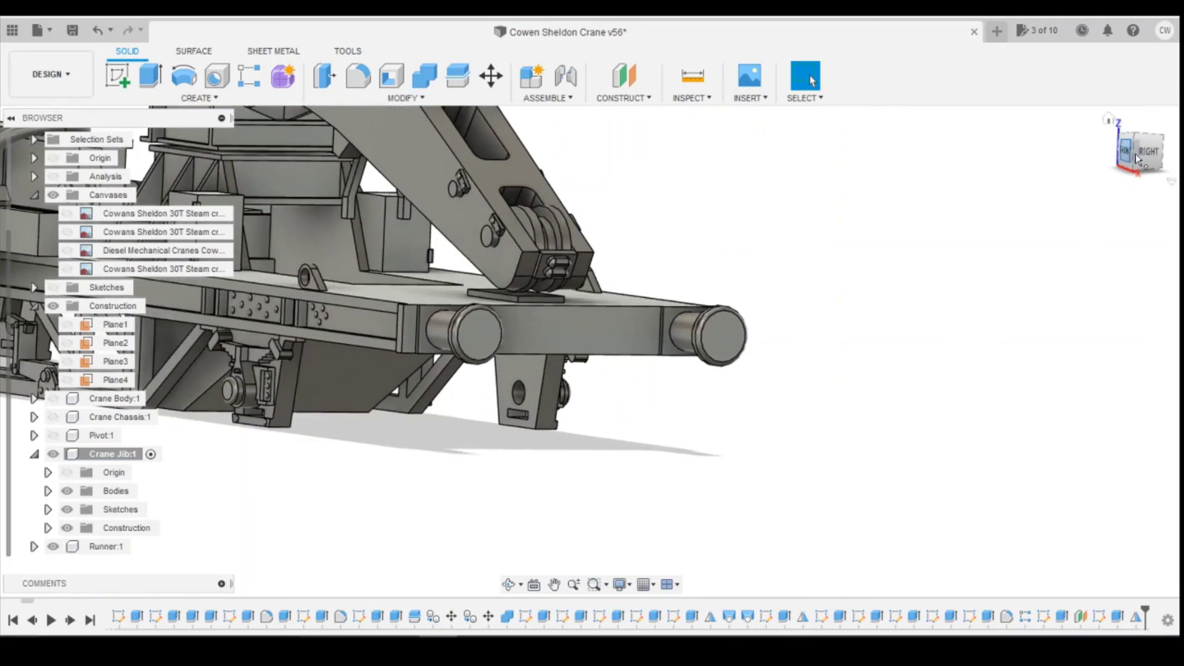
pyautogui.moveTo(1138, 159); pyautogui.dragTo(1119, 152)
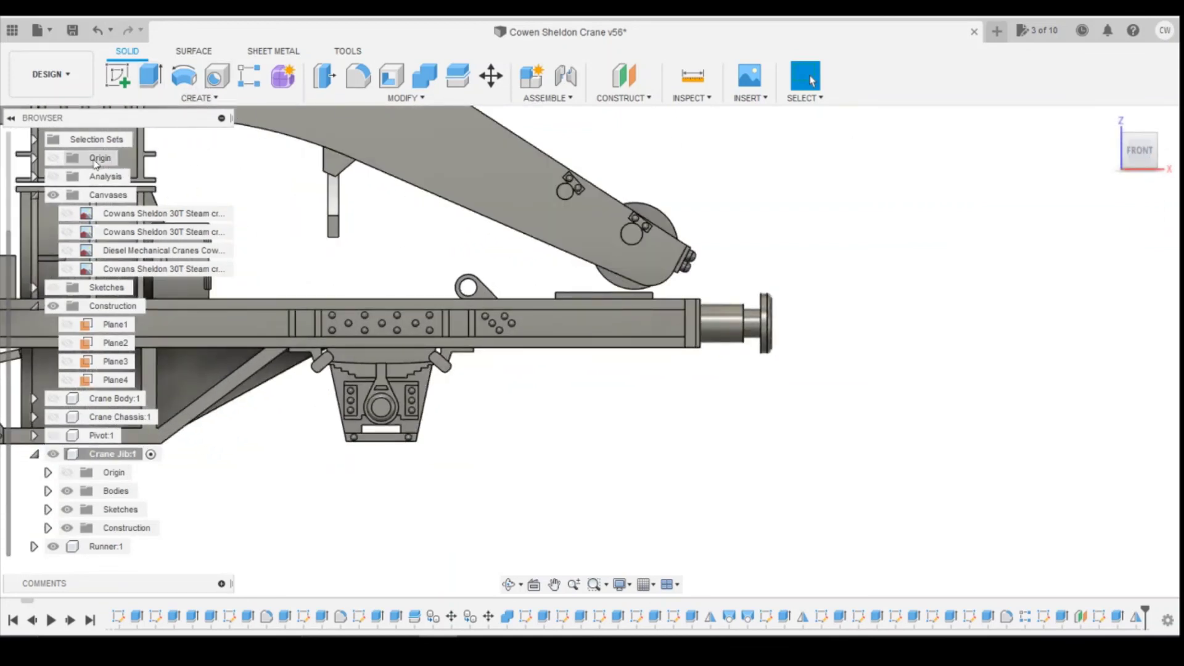
pyautogui.click(67, 213)
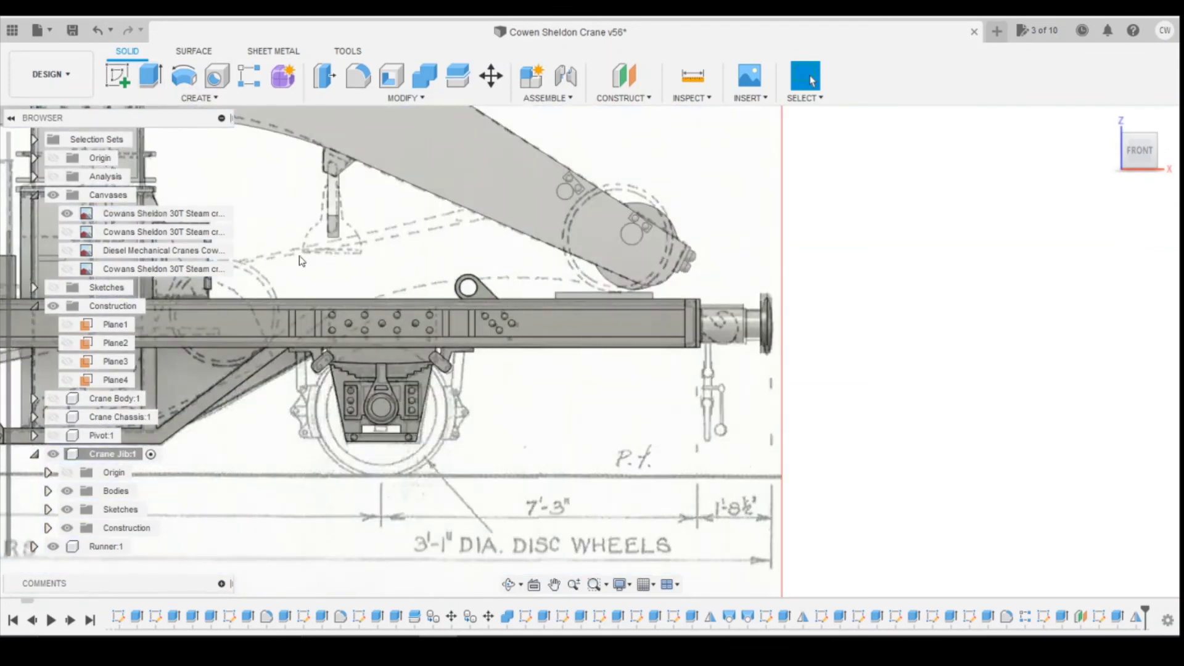
pyautogui.scroll(4, 277, 243)
pyautogui.scroll(-2, 333, 282)
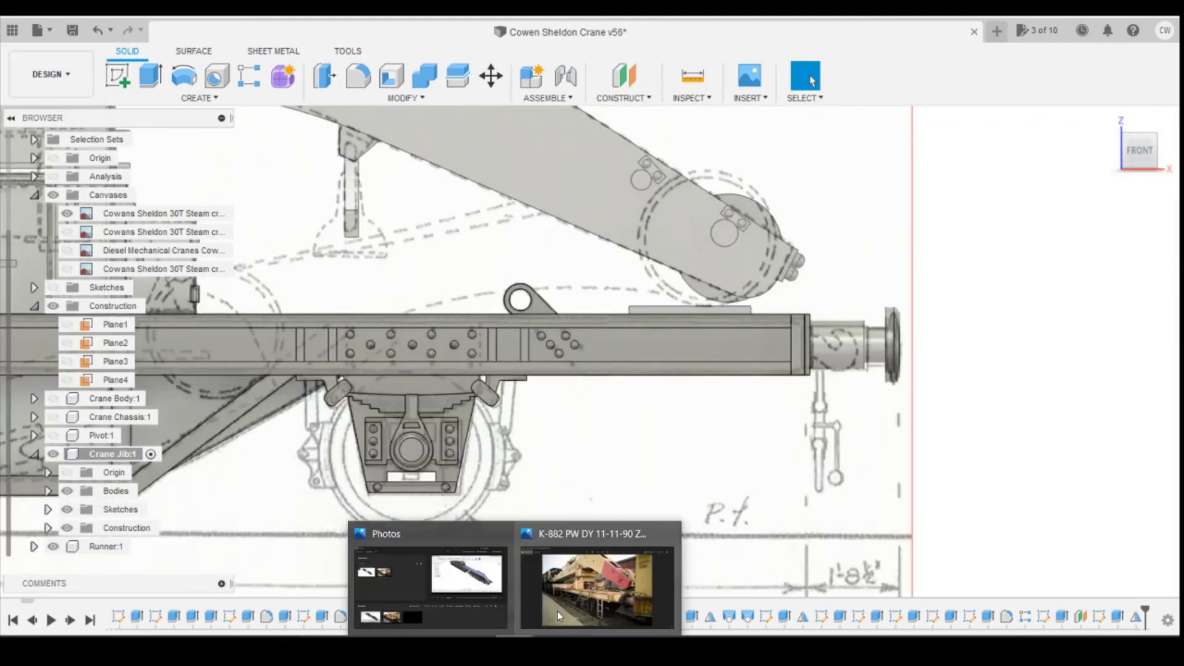
pyautogui.click(557, 610)
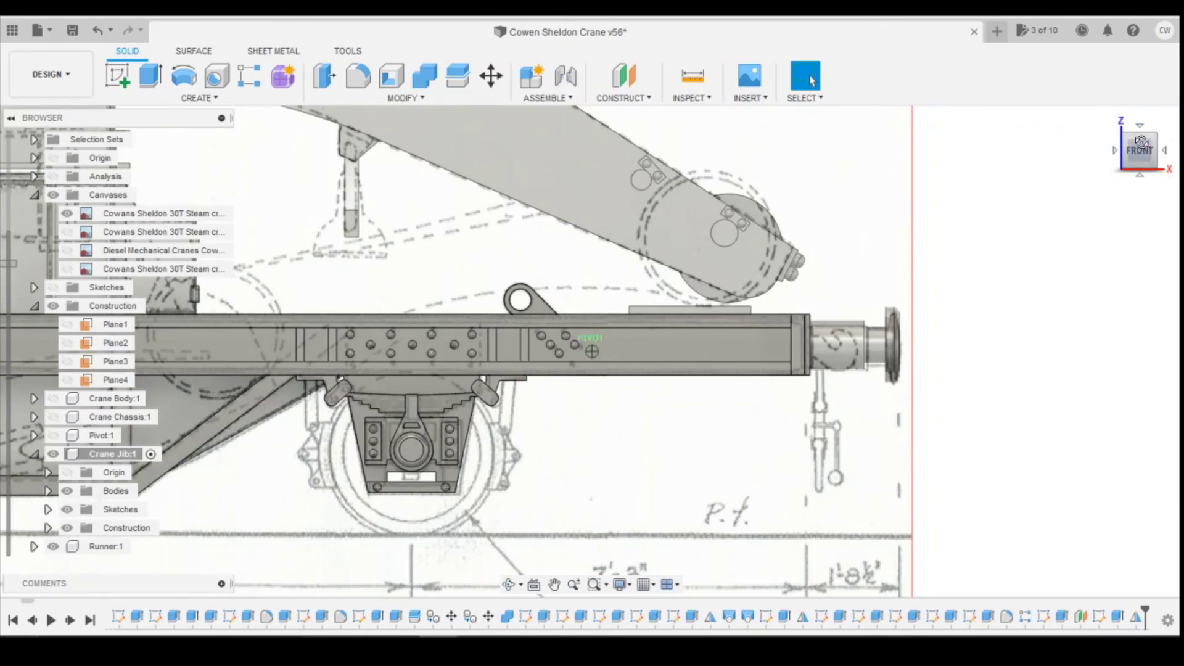
# Step: Hide the Runner component and the side-elevation drawing canvas to expose the support legs' underside
pyautogui.click(1141, 140)
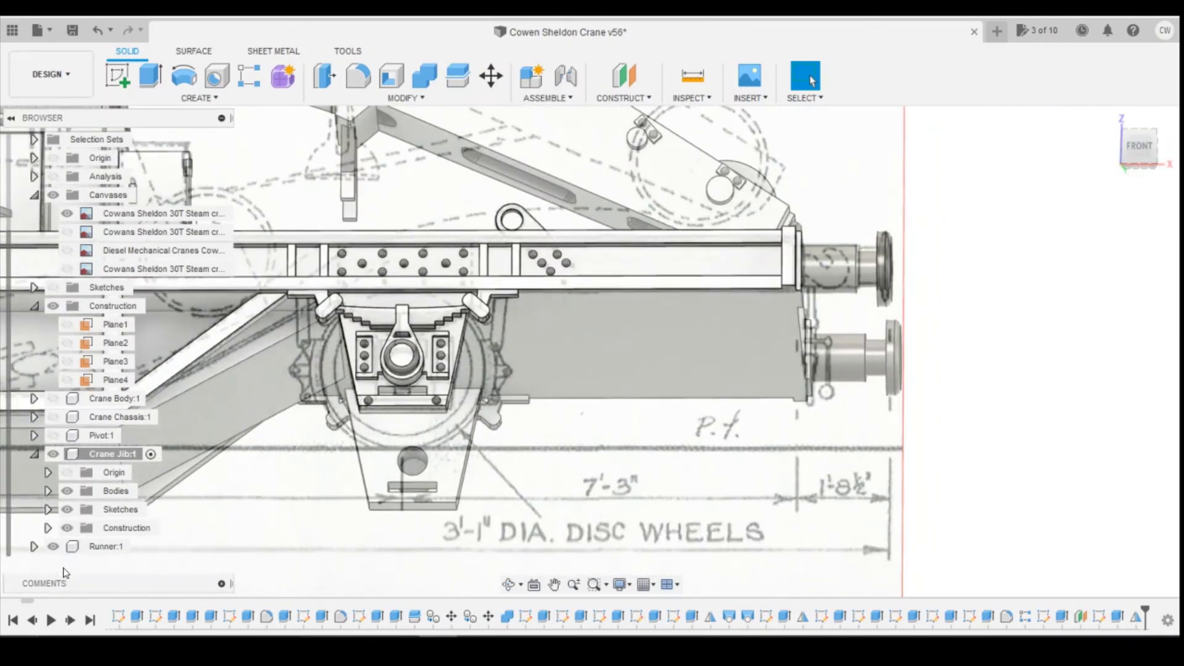
pyautogui.click(53, 547)
pyautogui.click(53, 547)
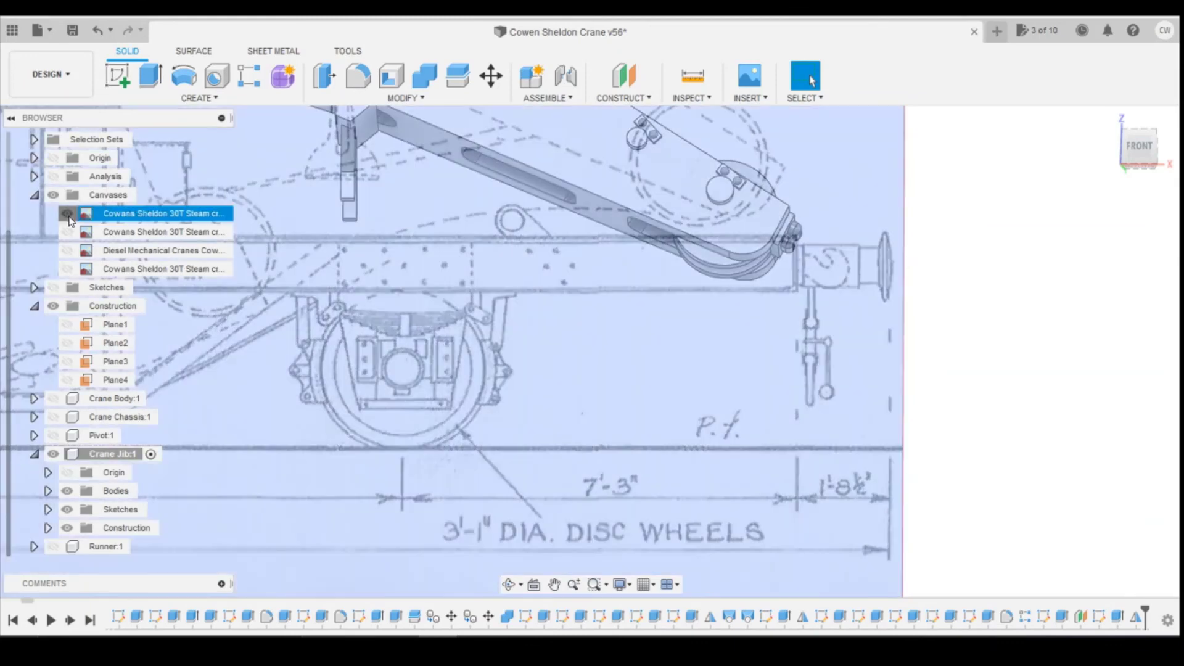
pyautogui.click(67, 213)
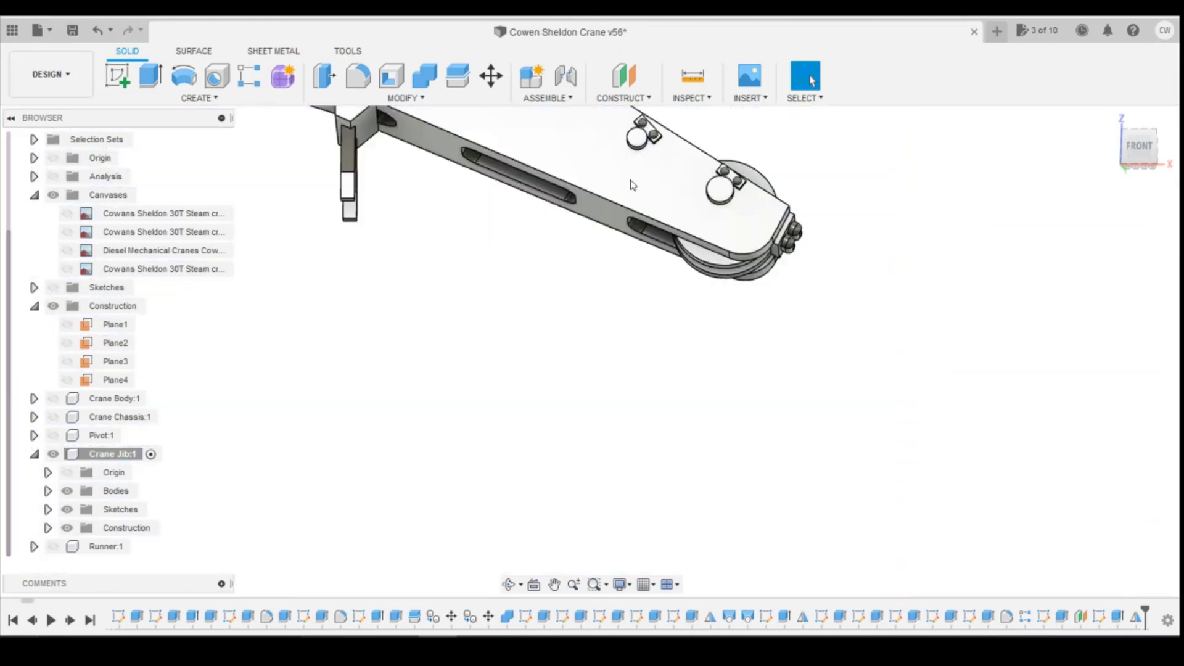
# Step: Start a sketch on the bent leg's bottom face and draw a rectangle about 2.4 mm wide spanning both legs
pyautogui.click(113, 87)
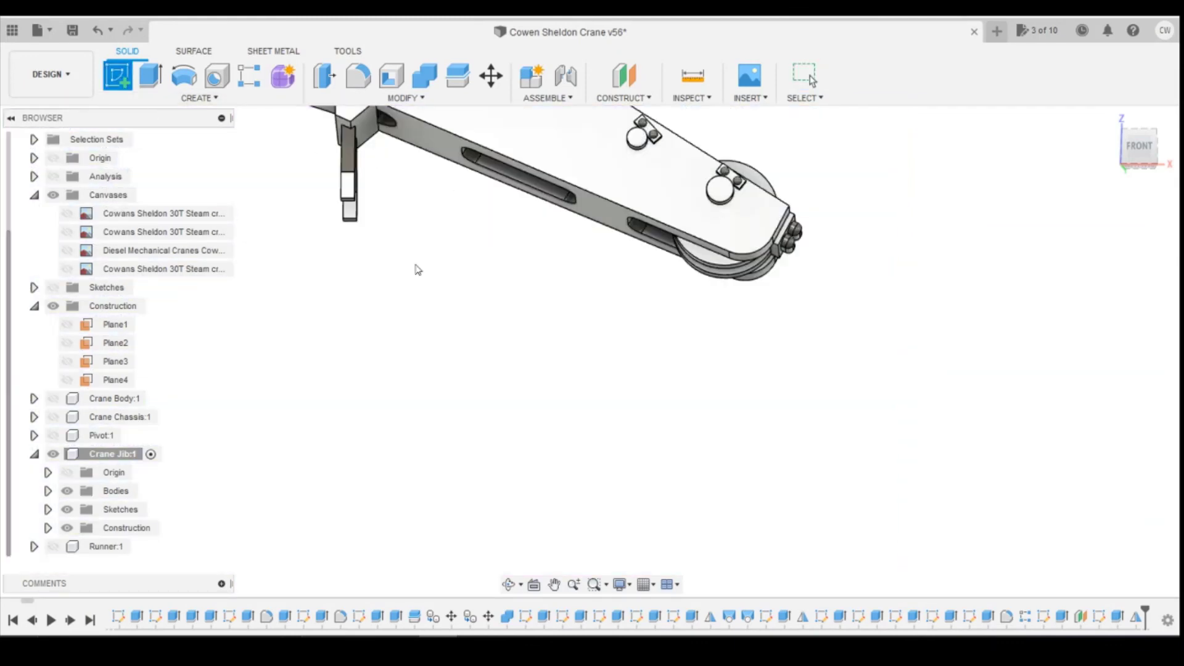
pyautogui.scroll(5, 355, 244)
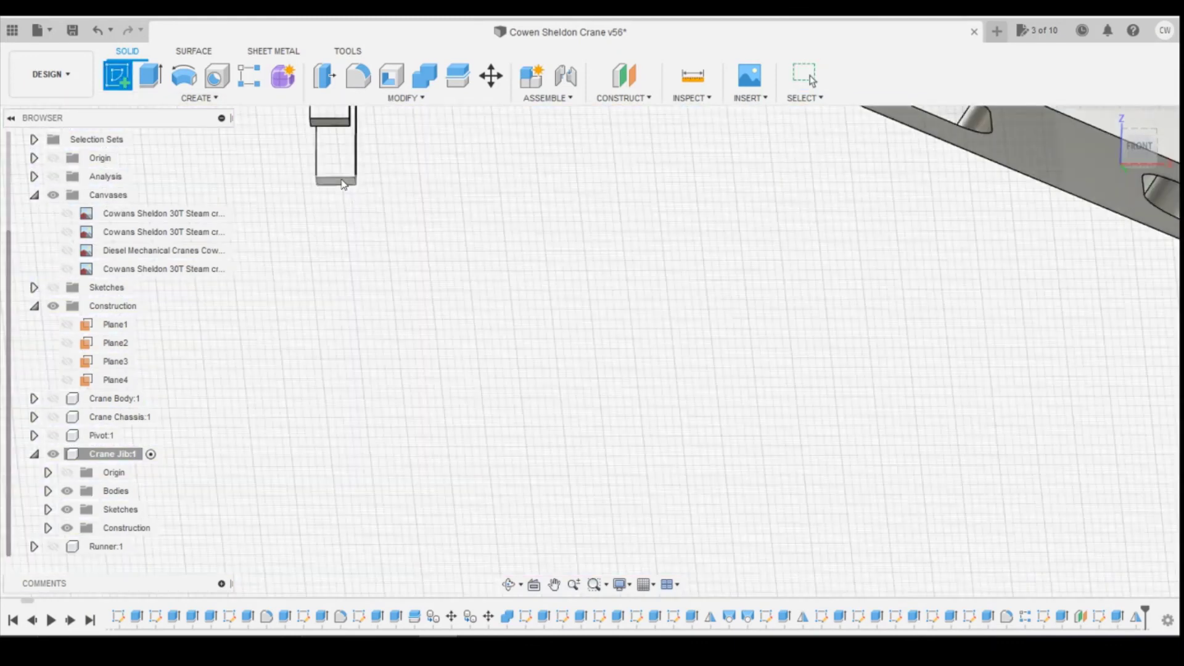
pyautogui.click(344, 184)
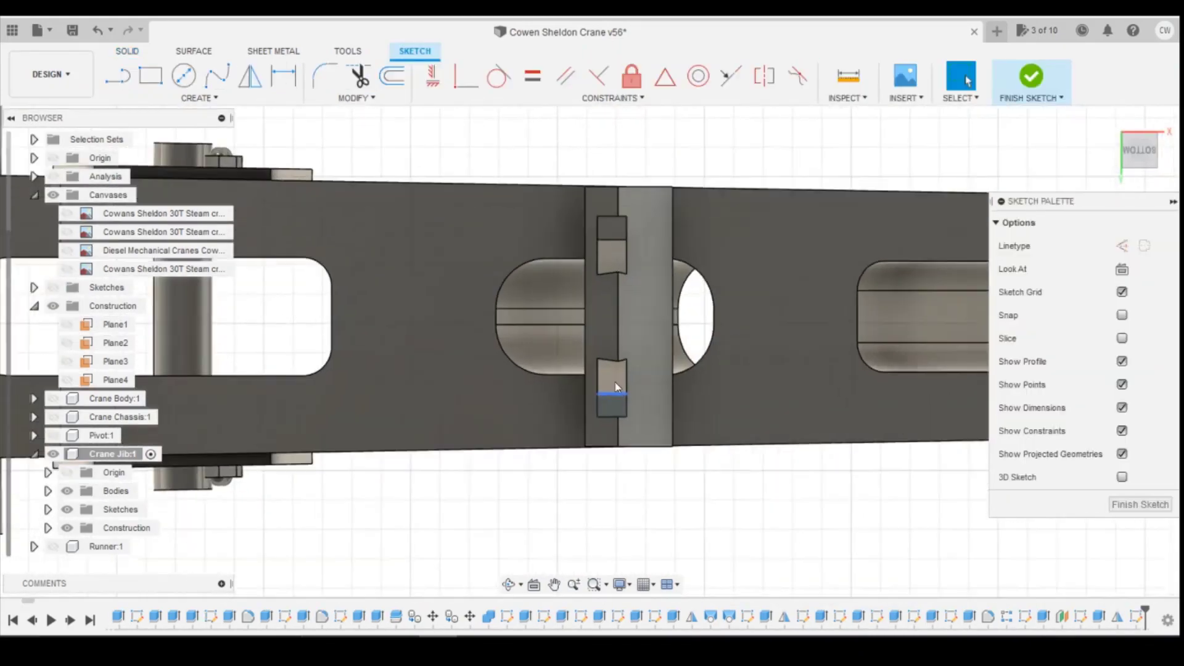
pyautogui.click(149, 77)
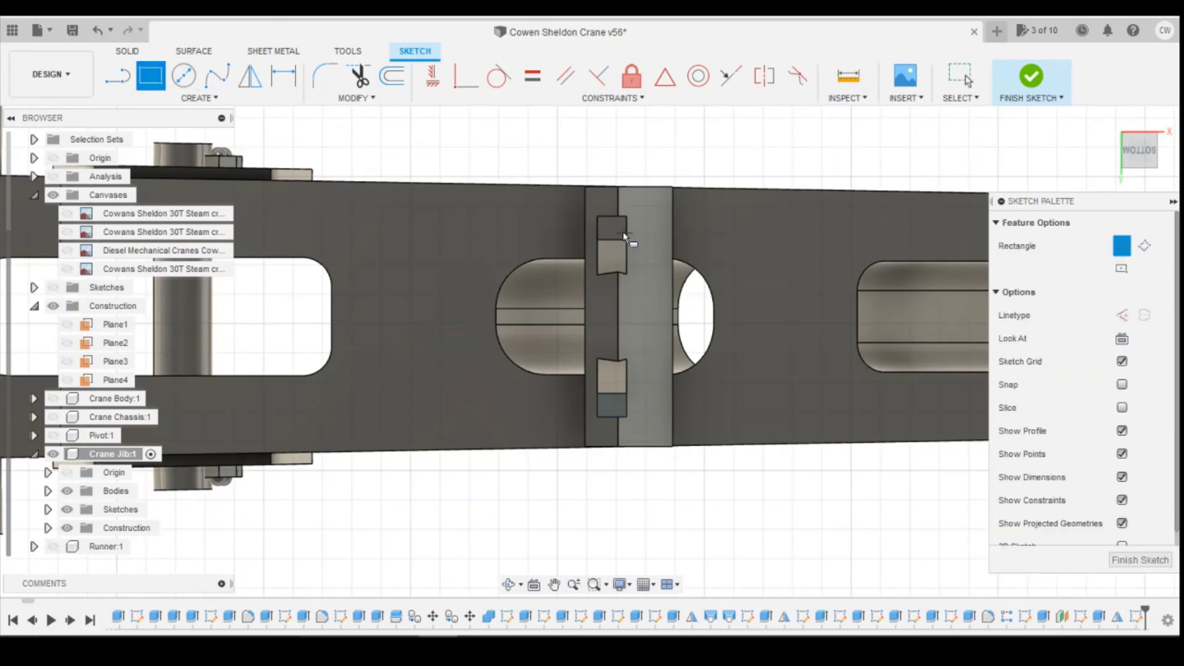
pyautogui.click(550, 215)
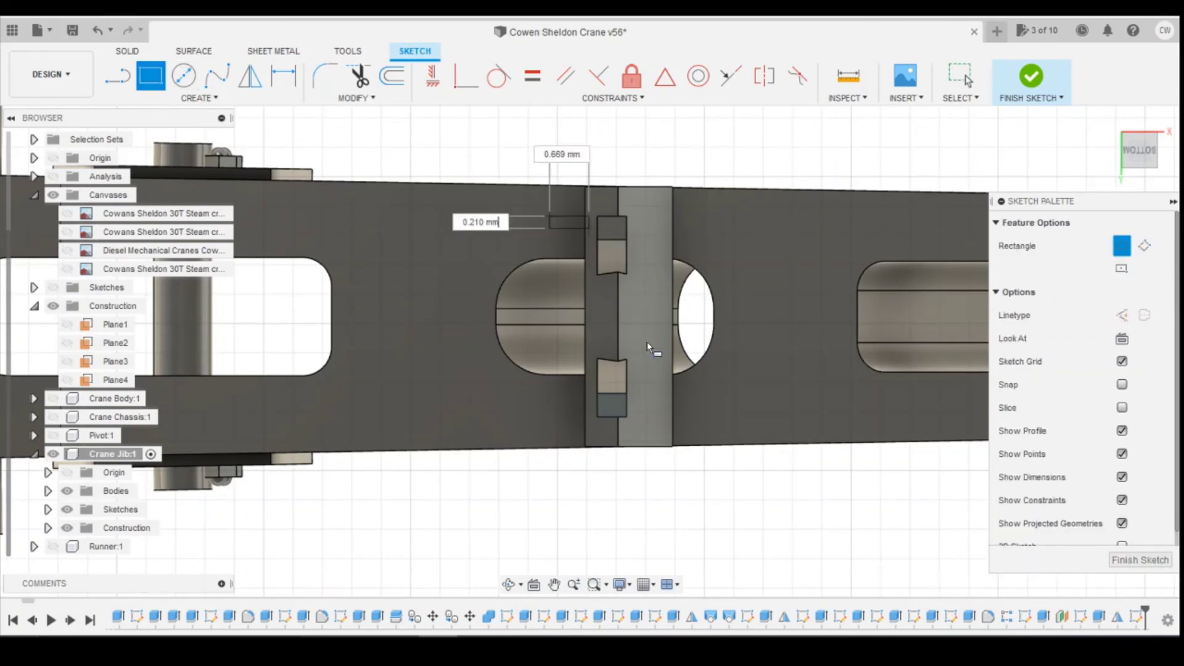
pyautogui.click(690, 423)
pyautogui.press('Escape')
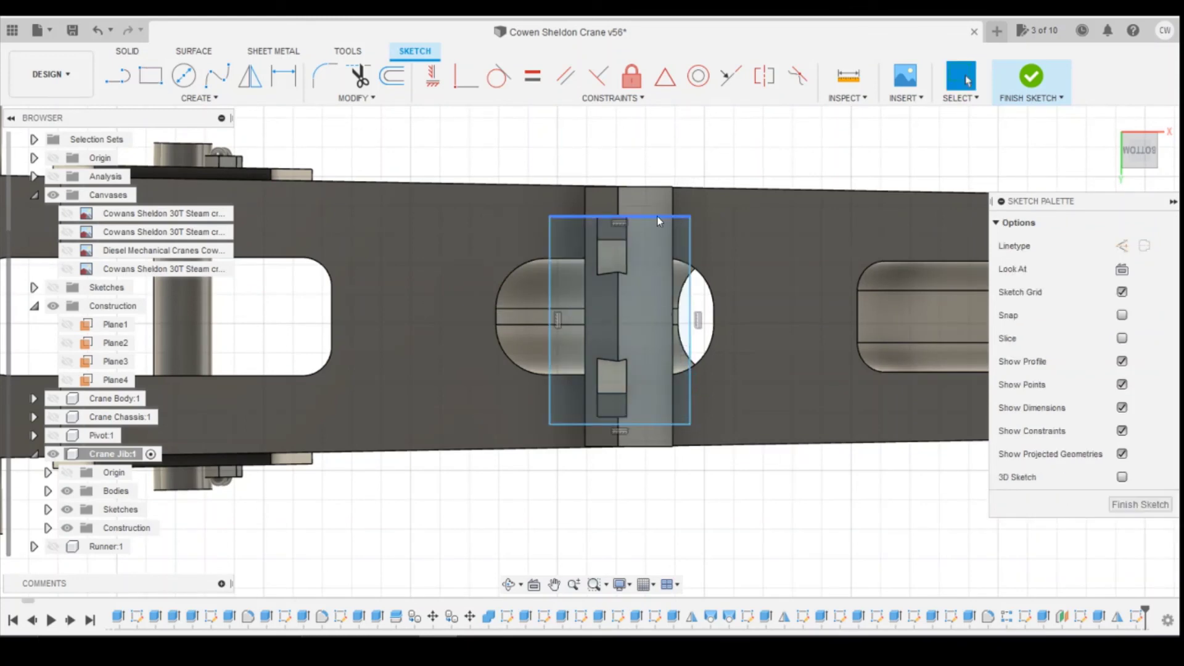
# Step: Stretch the rectangle's edge outward beyond the opposite leg and try to make it coincident with that leg's outer edge
pyautogui.click(657, 217)
pyautogui.moveTo(657, 216); pyautogui.dragTo(659, 198)
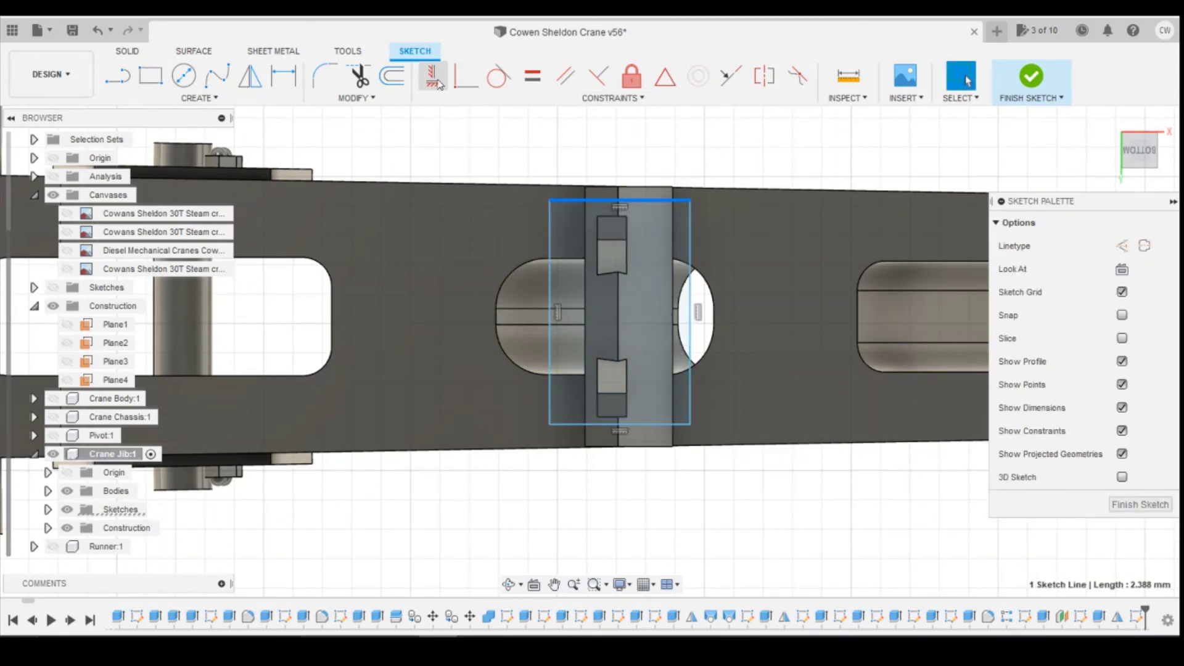
pyautogui.scroll(3, 551, 130)
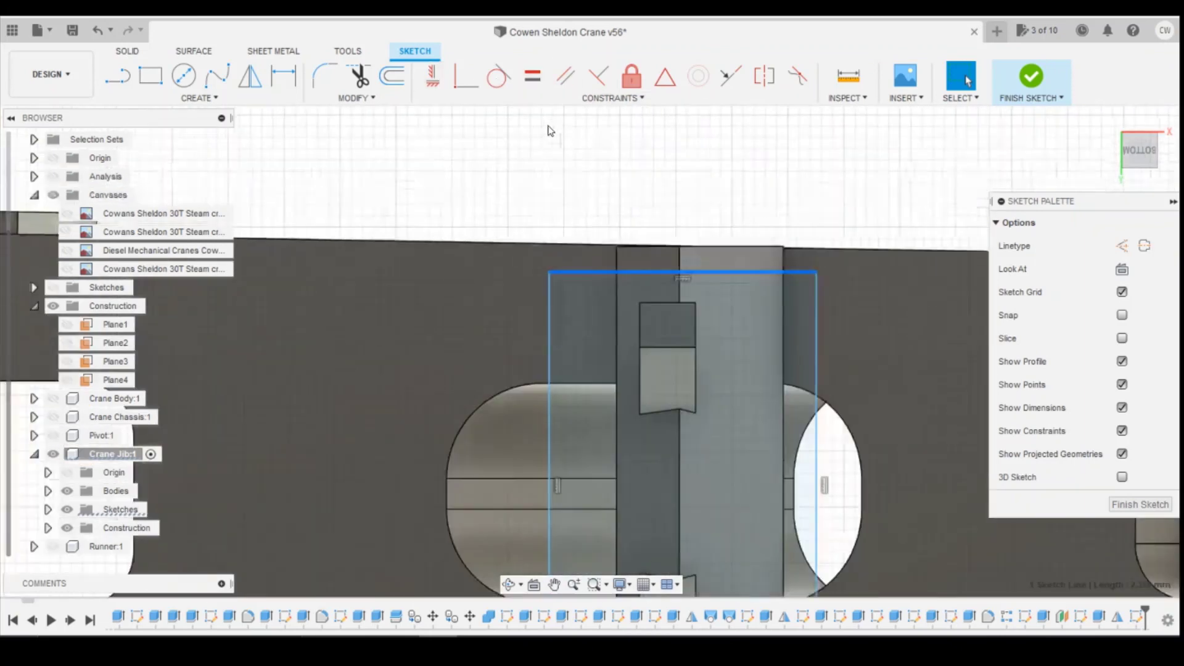
pyautogui.click(459, 83)
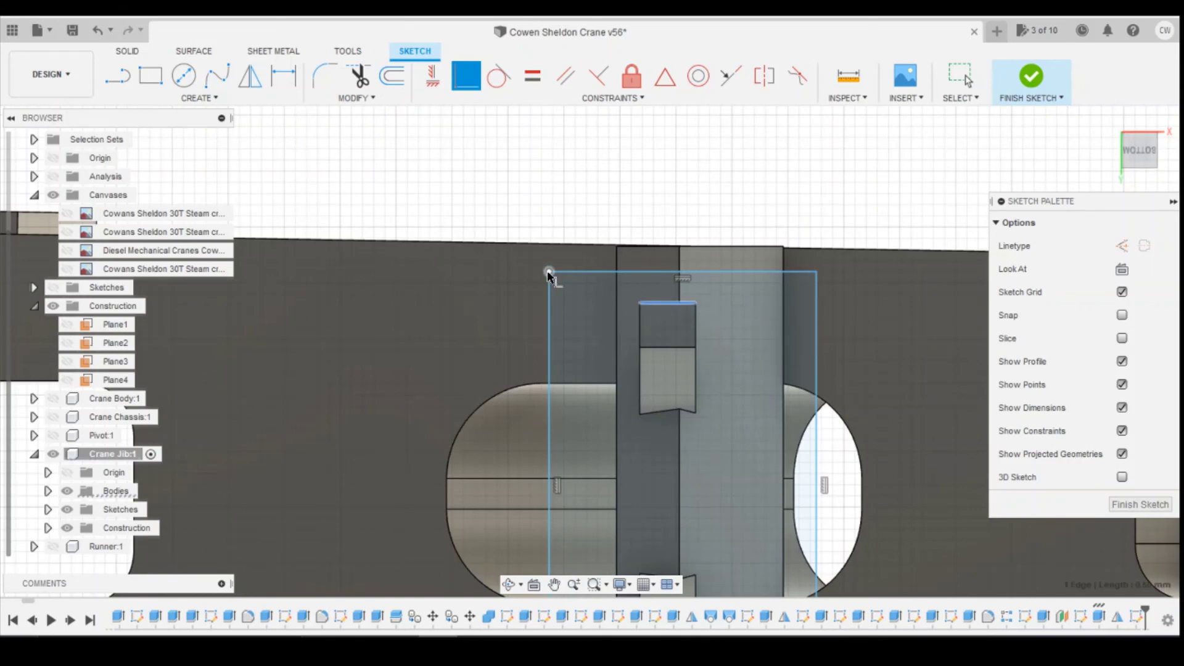
pyautogui.click(676, 303)
pyautogui.press('Escape')
pyautogui.scroll(-4, 727, 180)
pyautogui.scroll(2, 738, 172)
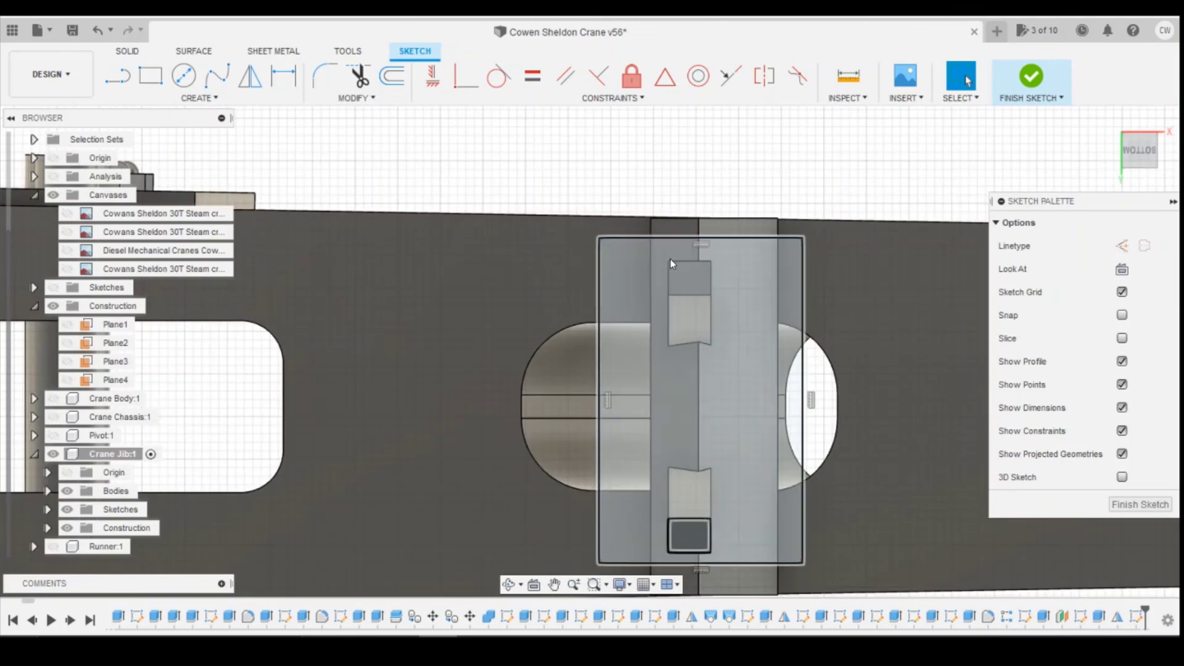
pyautogui.scroll(-2, 724, 246)
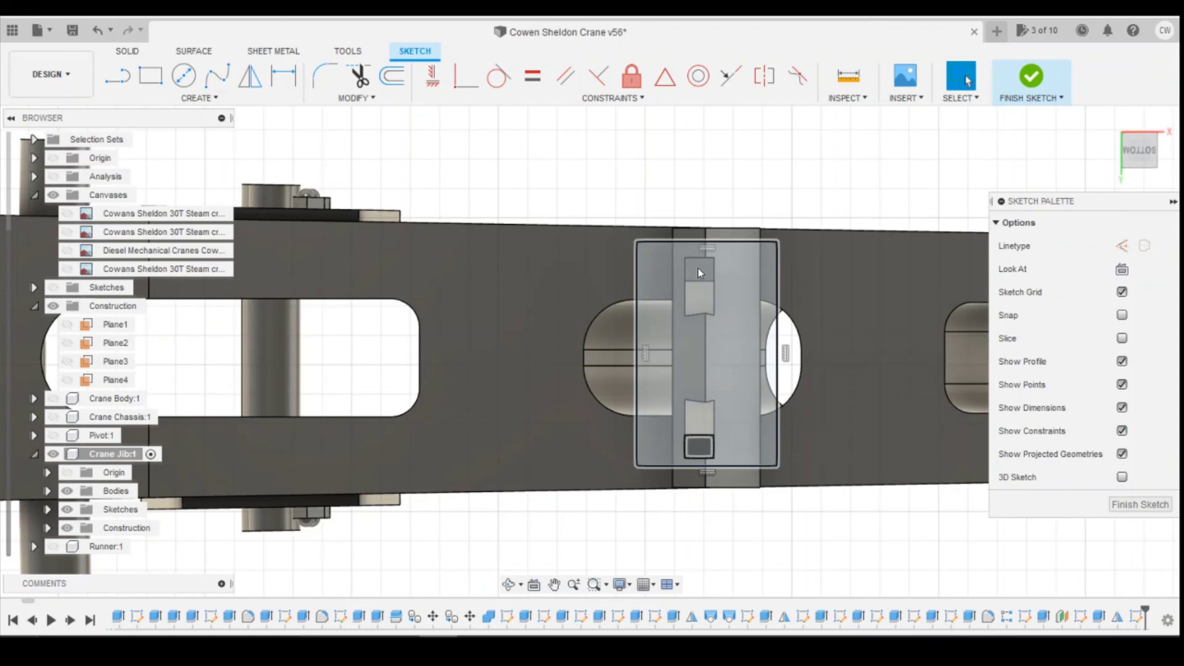
# Step: Project the opposite leg's bottom face into the sketch
pyautogui.press('p')
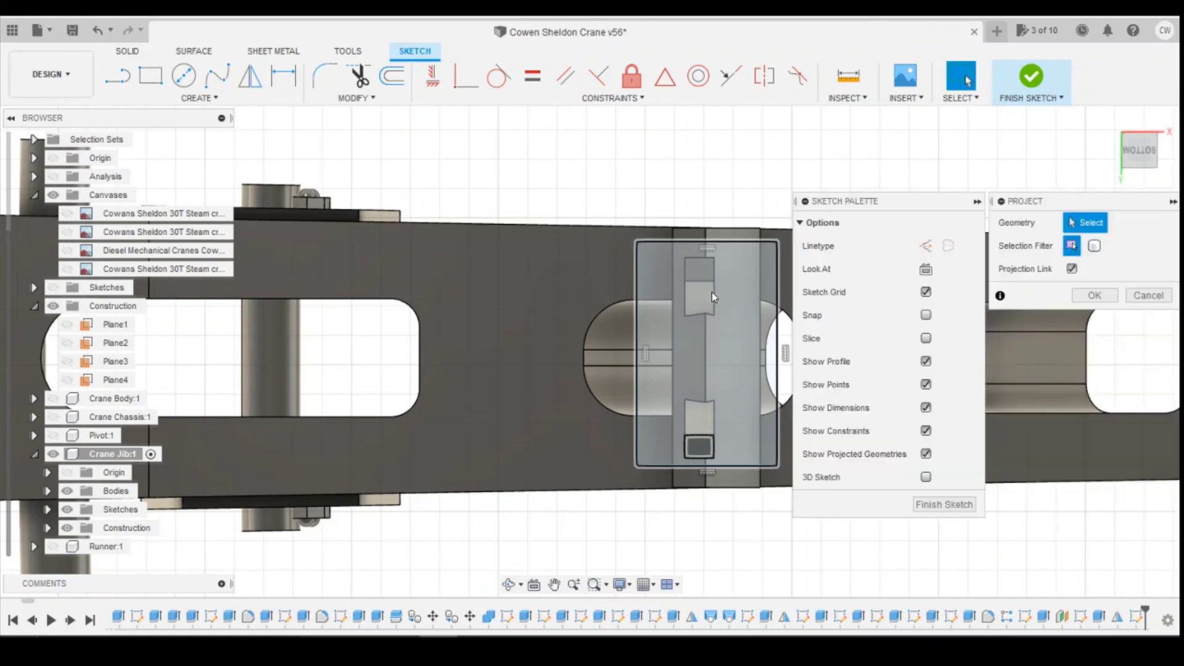
pyautogui.click(708, 275)
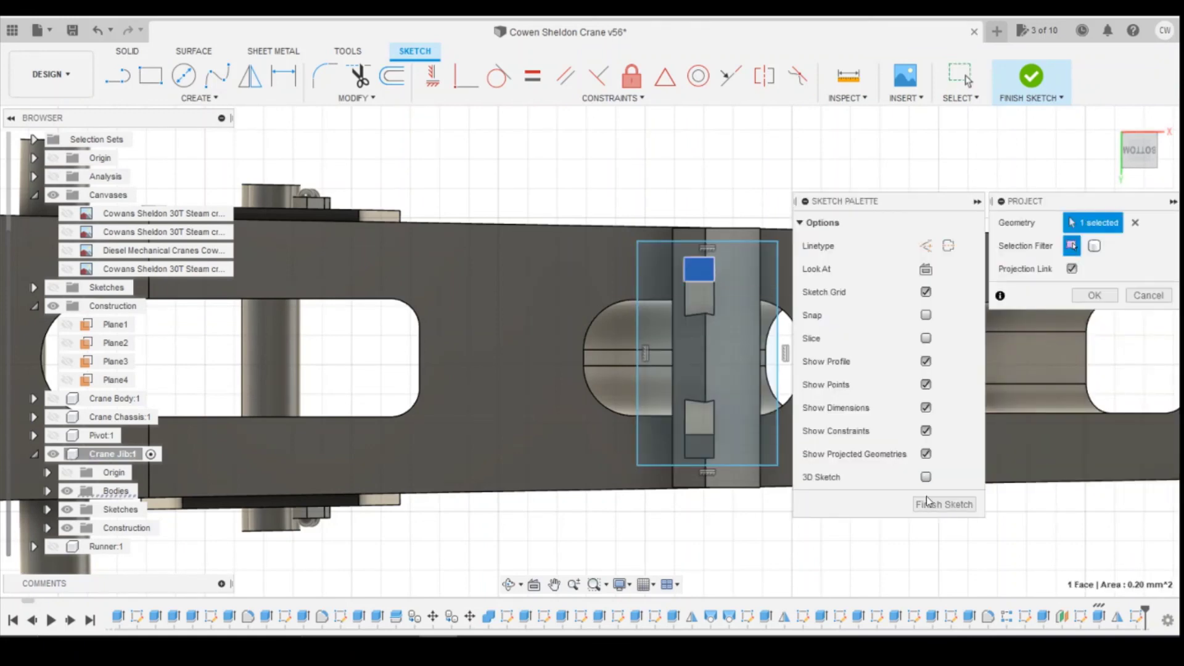
pyautogui.click(1091, 296)
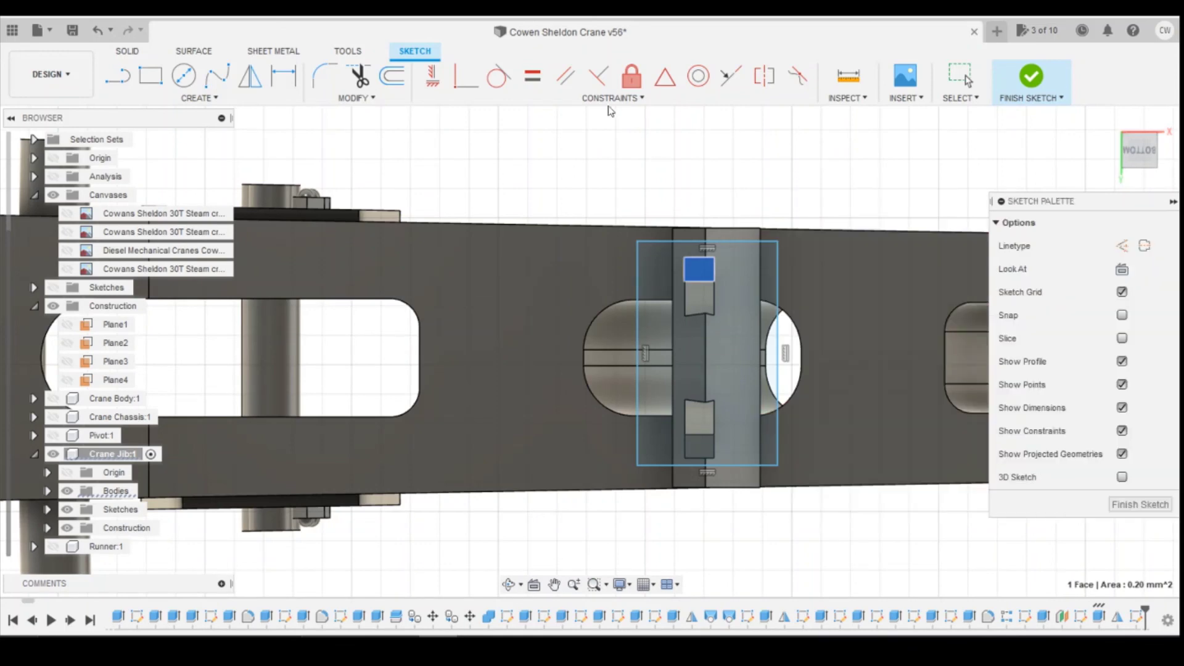
# Step: Constrain the rectangle's two horizontal edges coincident with the outer corners of the two legs' bottom faces
pyautogui.click(465, 77)
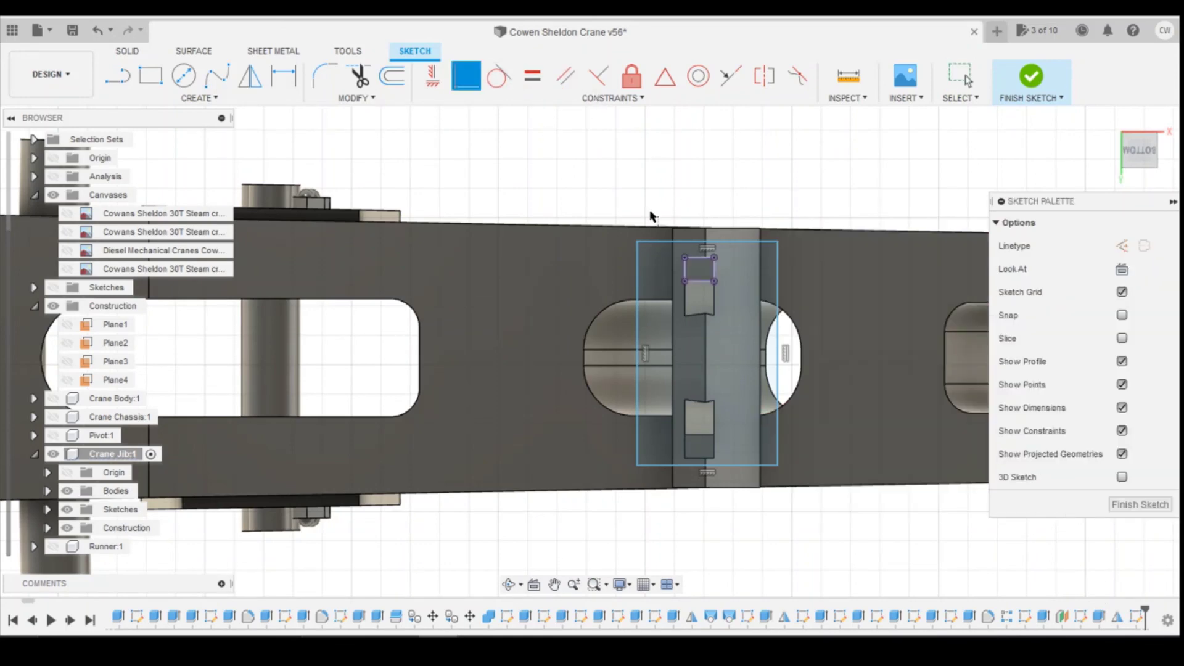
pyautogui.click(706, 245)
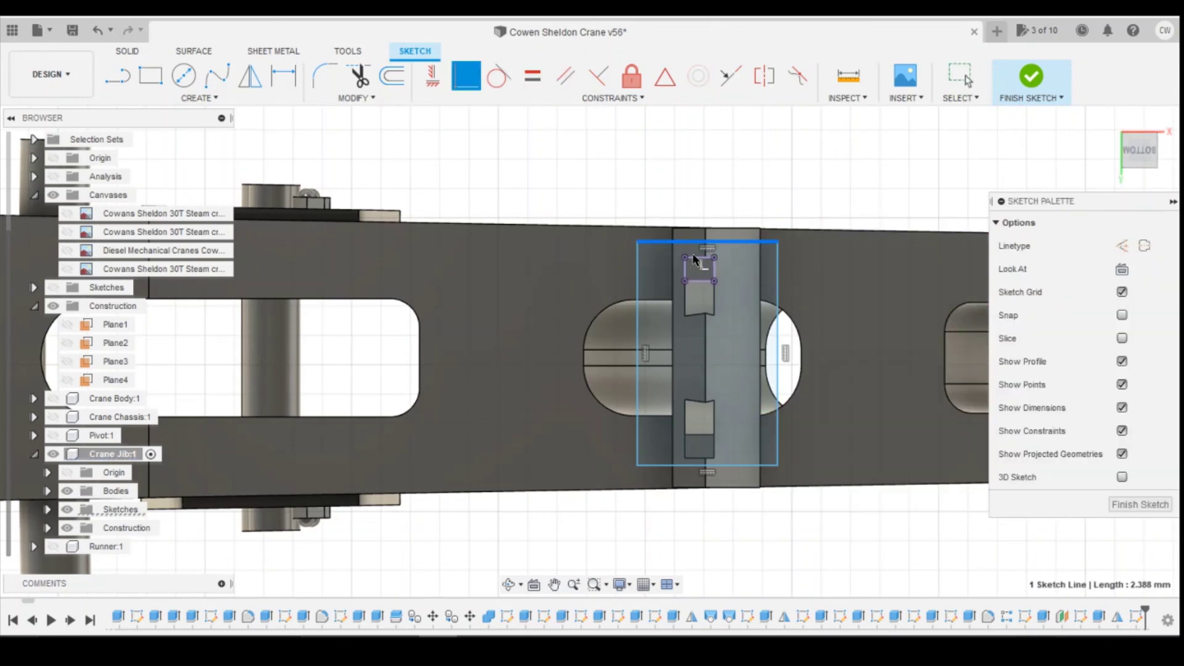
pyautogui.click(685, 258)
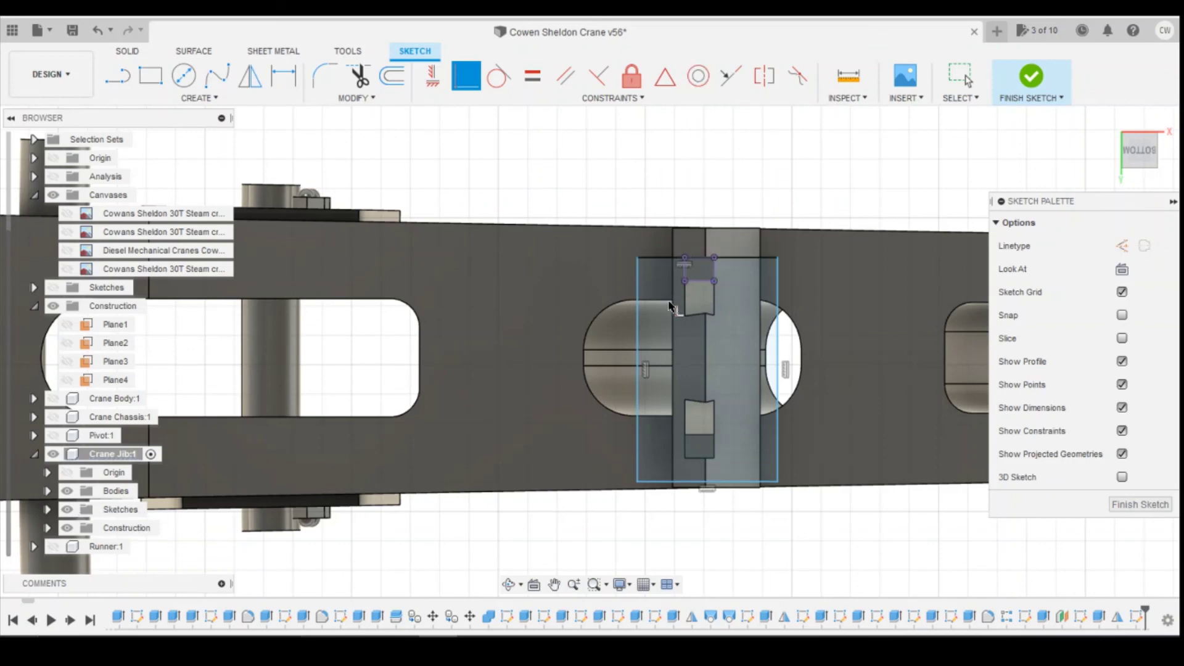
pyautogui.scroll(1, 671, 306)
pyautogui.click(708, 503)
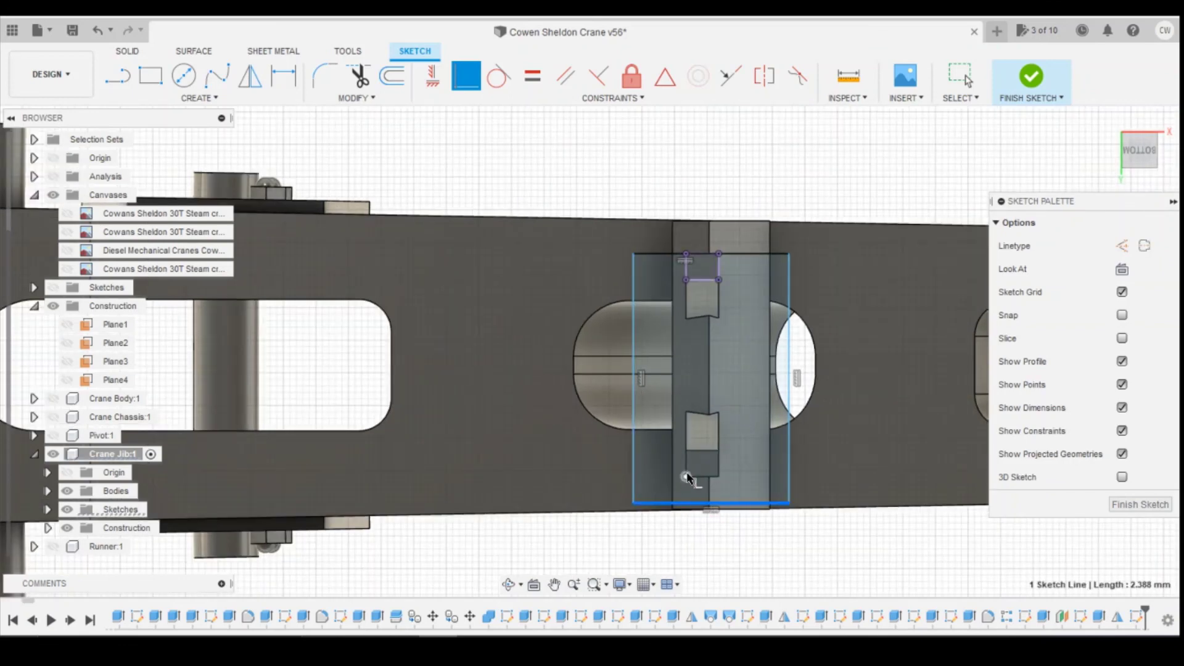
pyautogui.click(687, 476)
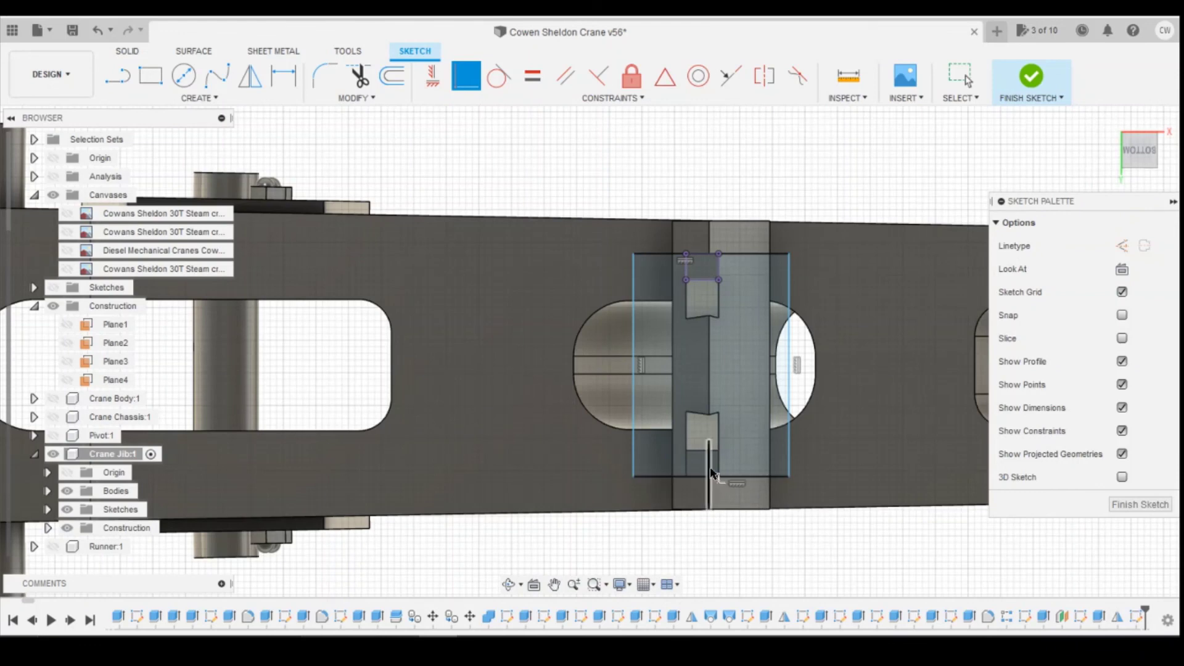
# Step: Dimension the rectangle's left corner 0.8 mm from the nearest corner of the projected leg face
pyautogui.press('d')
pyautogui.click(632, 253)
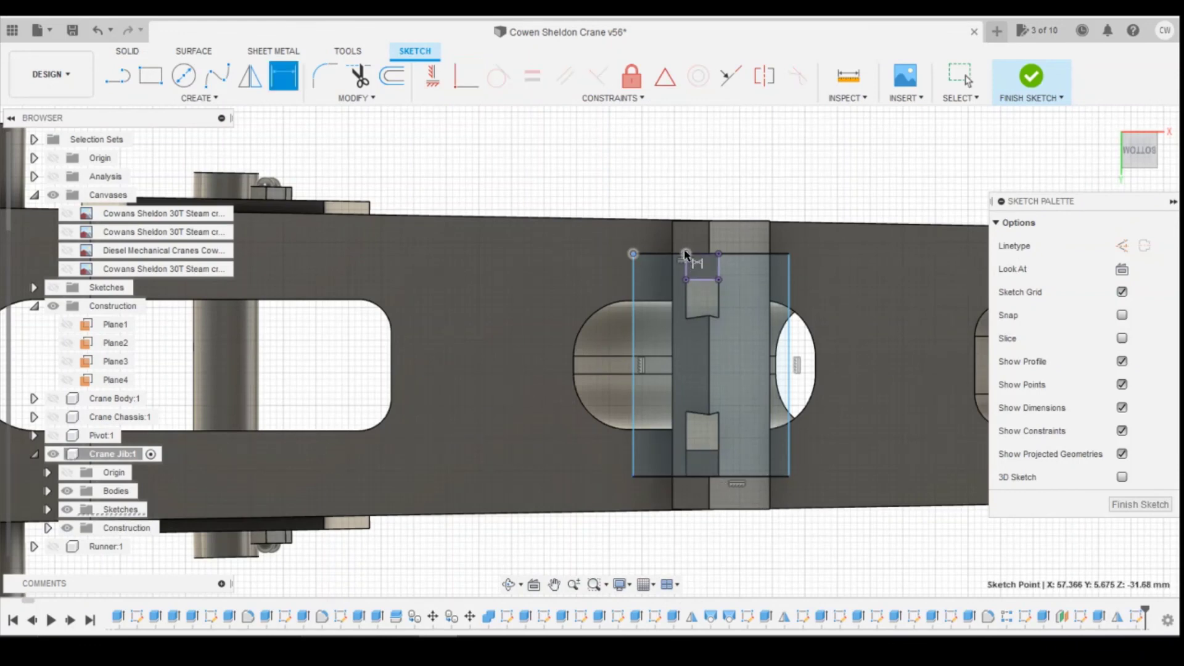
pyautogui.click(686, 253)
pyautogui.click(677, 167)
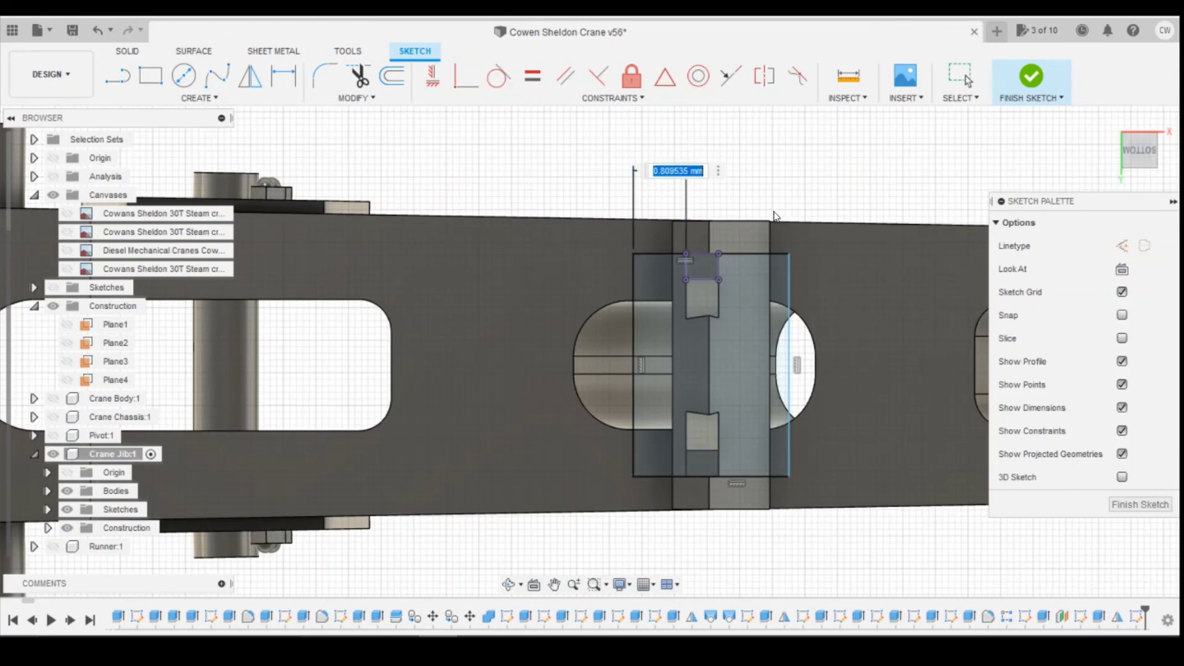
pyautogui.write('0.8')
pyautogui.press('Return')
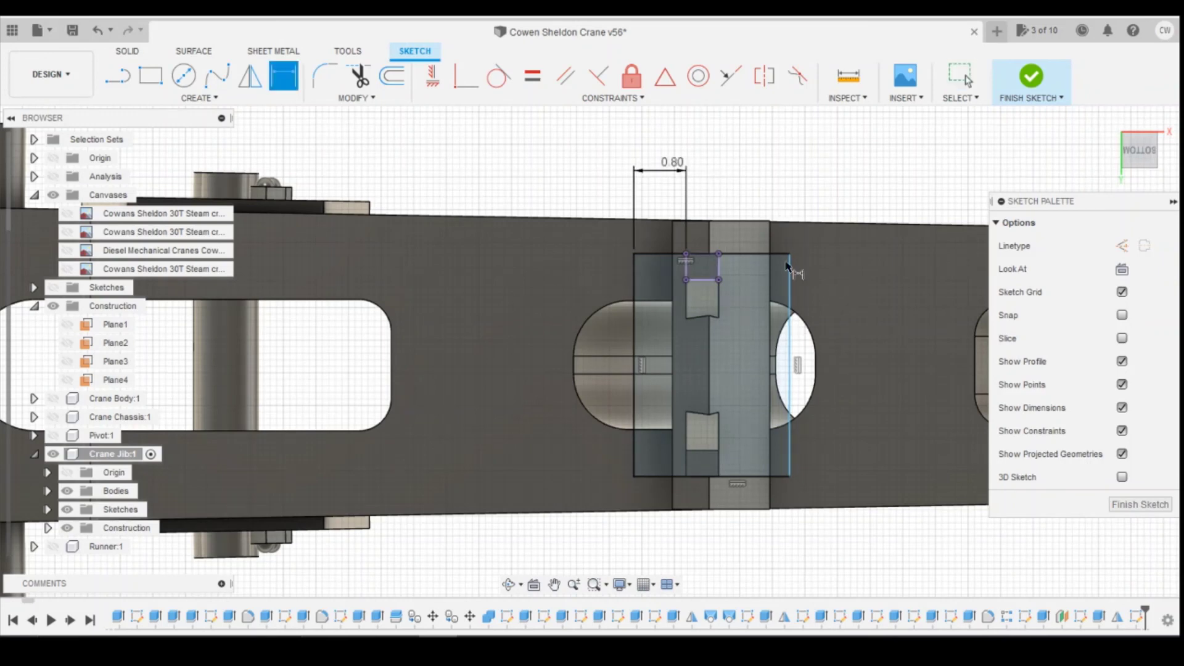
# Step: Dimension the rectangle's opposite corner 0.8 mm from the other outer corner of the projected leg face
pyautogui.click(789, 255)
pyautogui.click(718, 253)
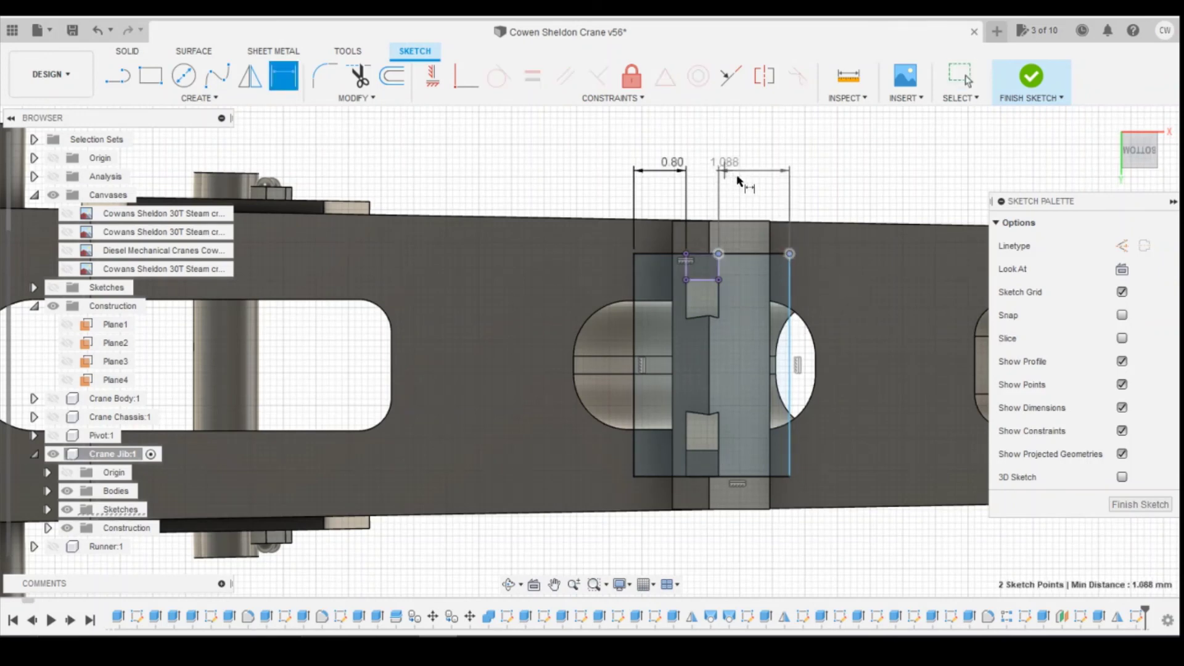
pyautogui.click(833, 195)
pyautogui.write('0.')
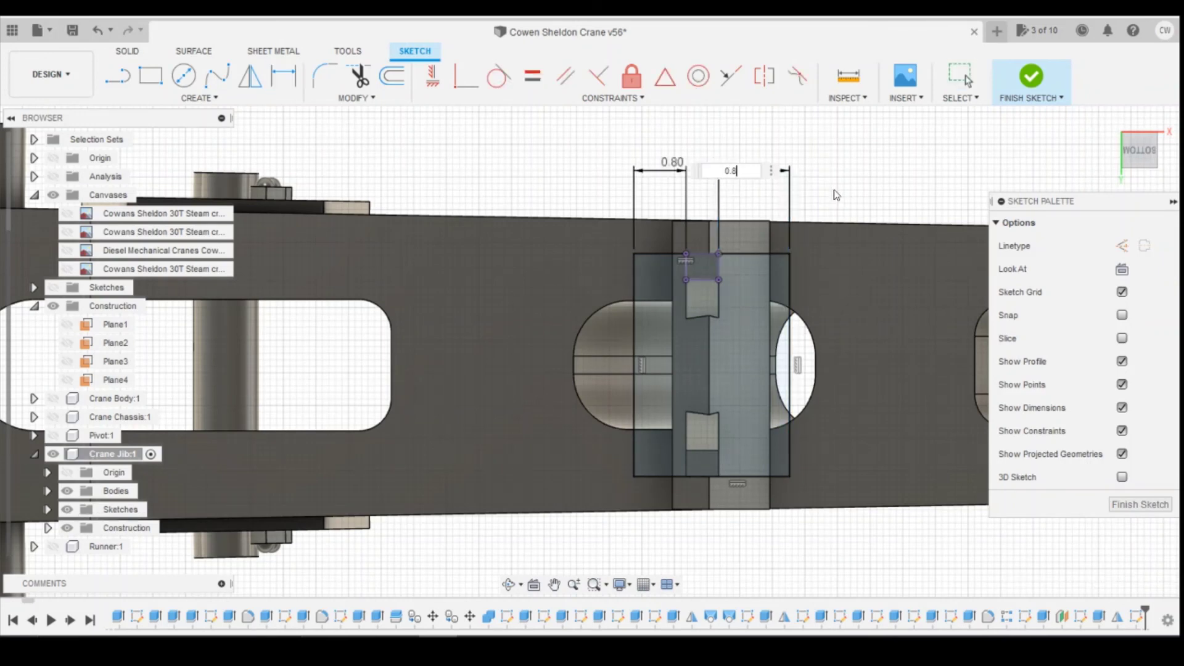
pyautogui.write('8')
pyautogui.press('Return')
pyautogui.press('Escape')
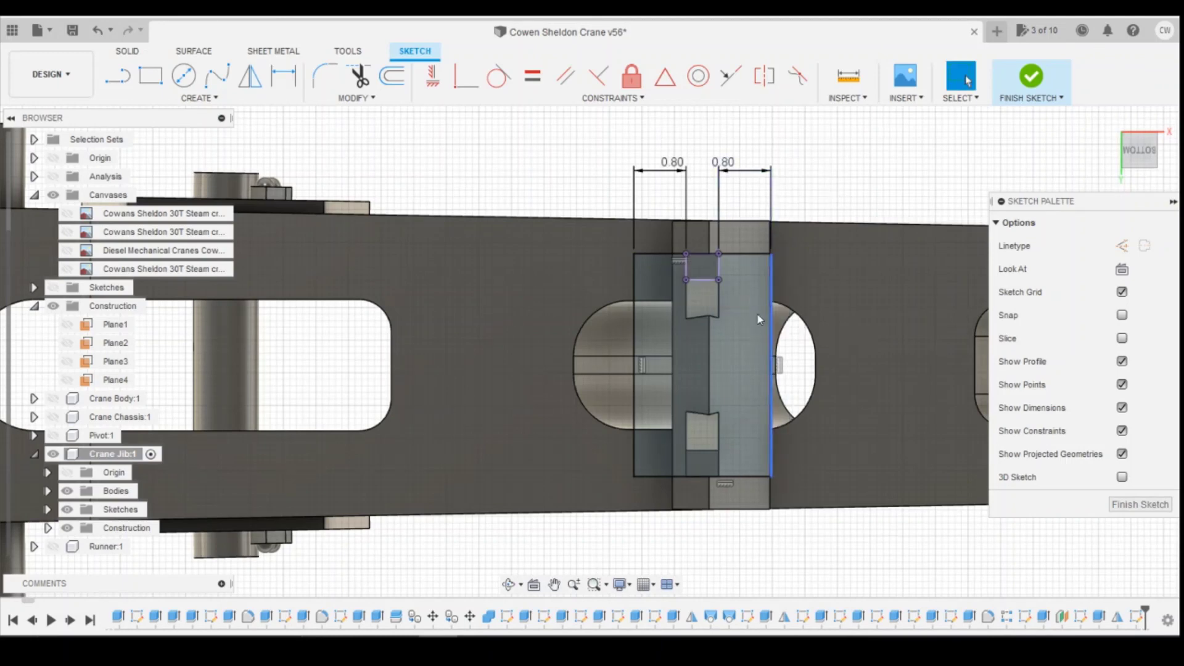
# Step: Extrude the rectangle and both enclosed leg profiles 0.50 mm downward as a base plate joined to the jib
pyautogui.click(751, 320)
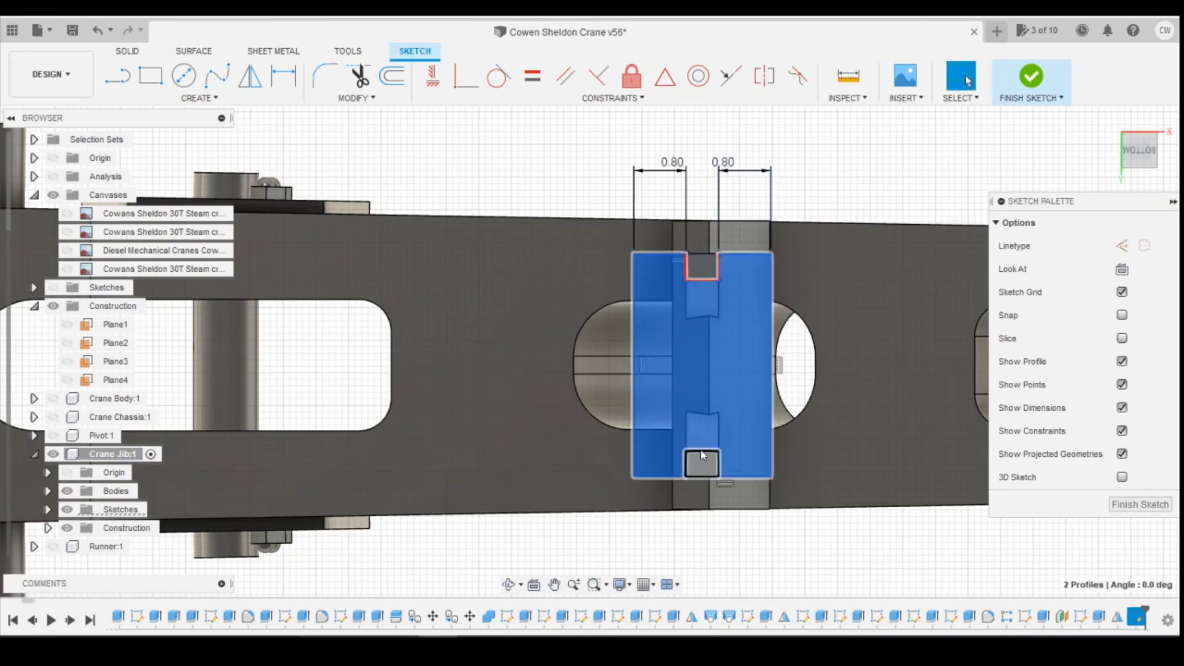
pyautogui.keyDown('shift'); pyautogui.click(701, 458); pyautogui.keyUp('shift')
pyautogui.keyDown('shift'); pyautogui.click(709, 266); pyautogui.keyUp('shift')
pyautogui.rightClick(738, 334)
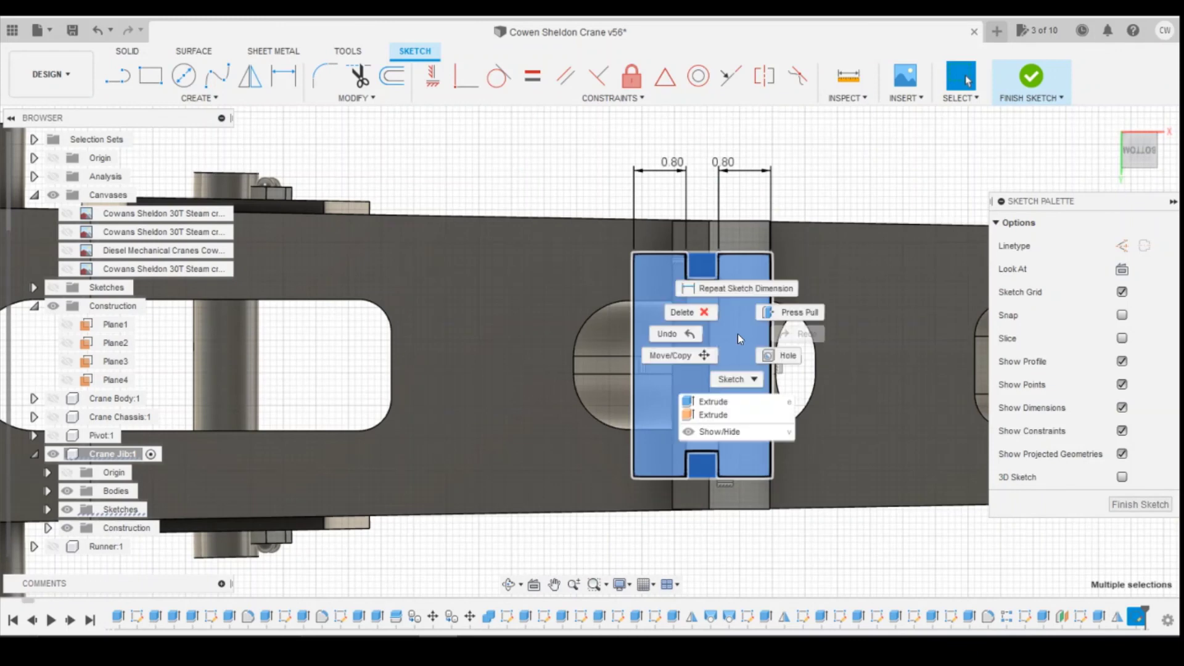
pyautogui.click(733, 394)
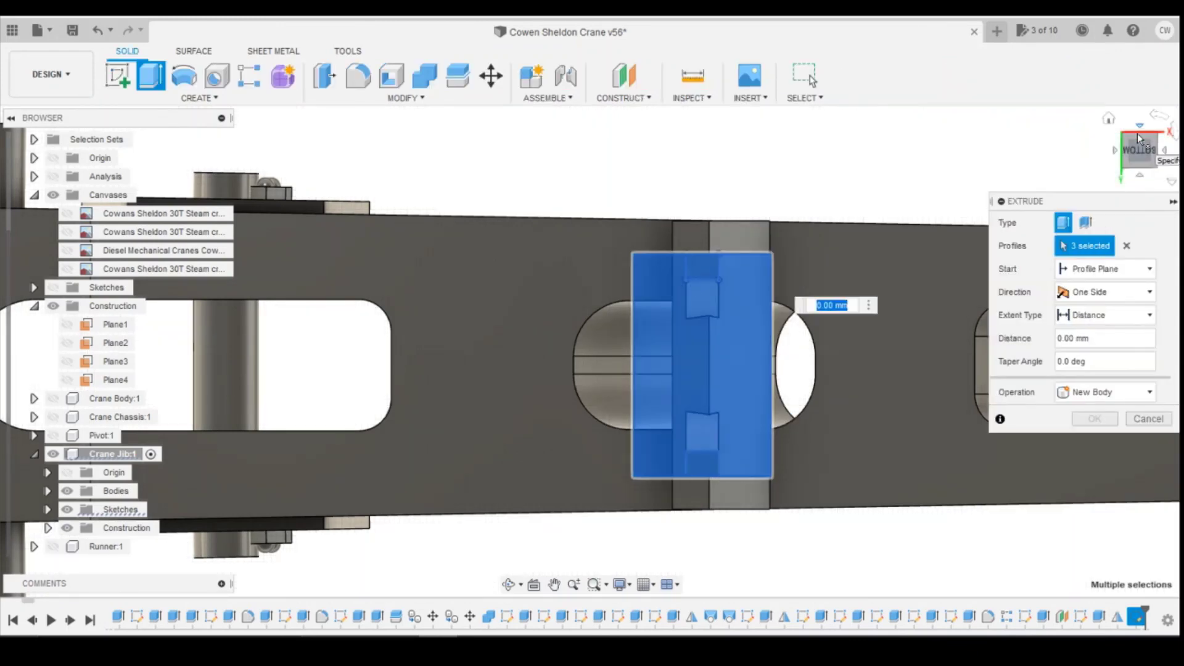
pyautogui.click(1139, 126)
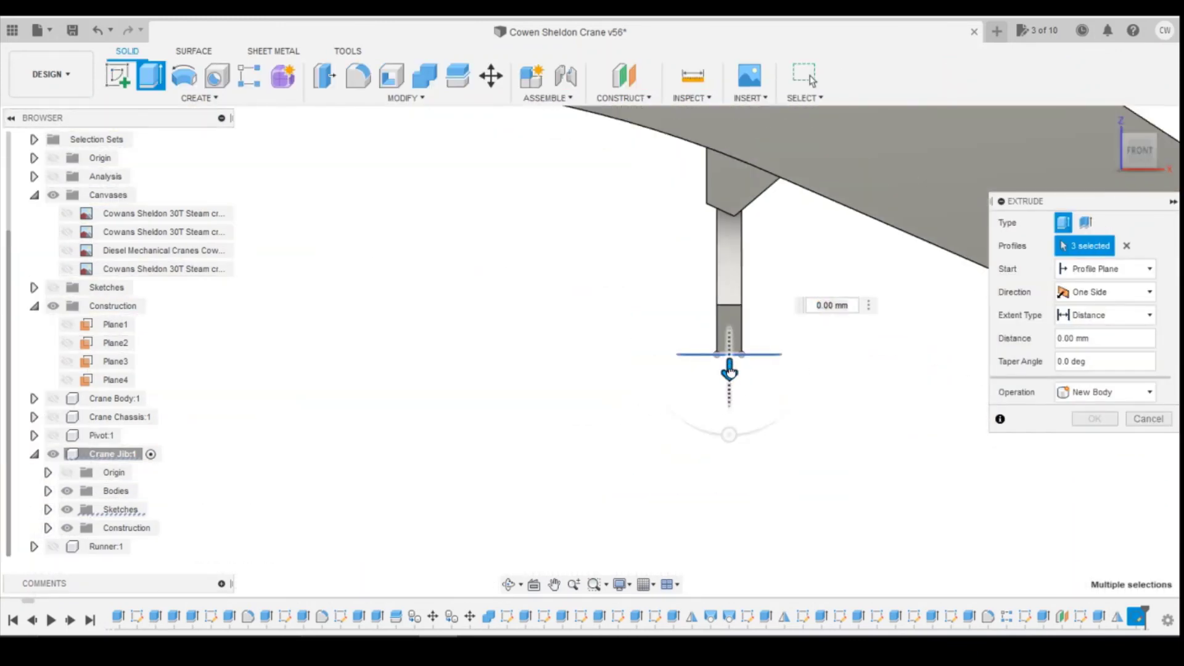
pyautogui.moveTo(729, 370); pyautogui.dragTo(729, 387)
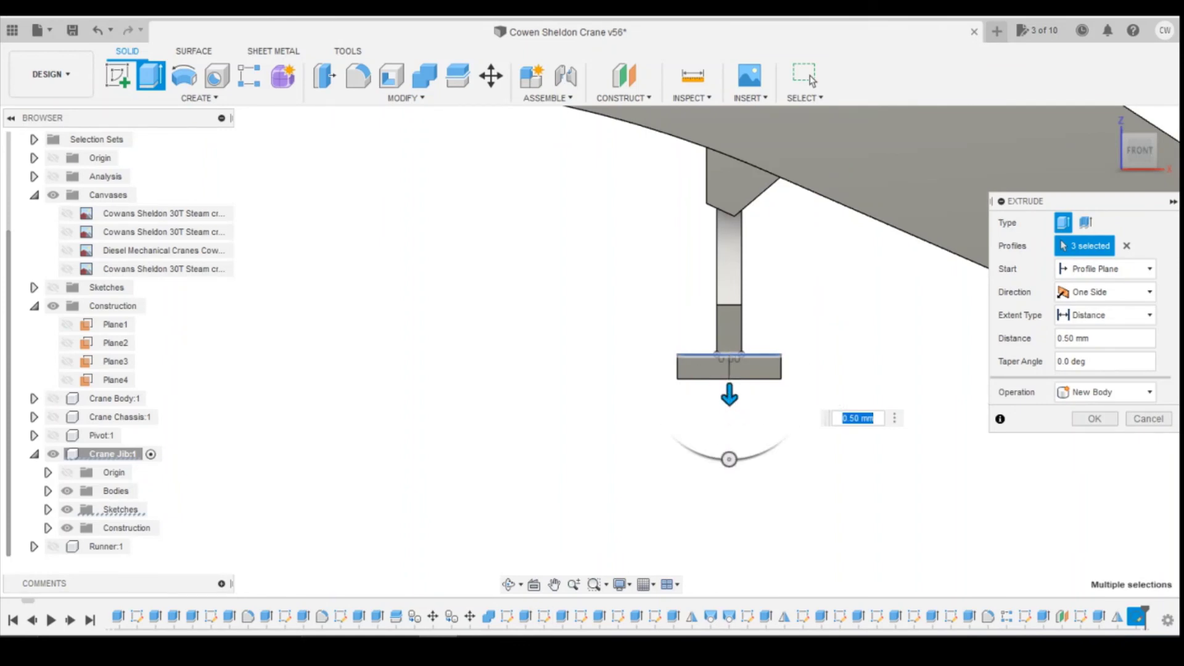
pyautogui.click(619, 540)
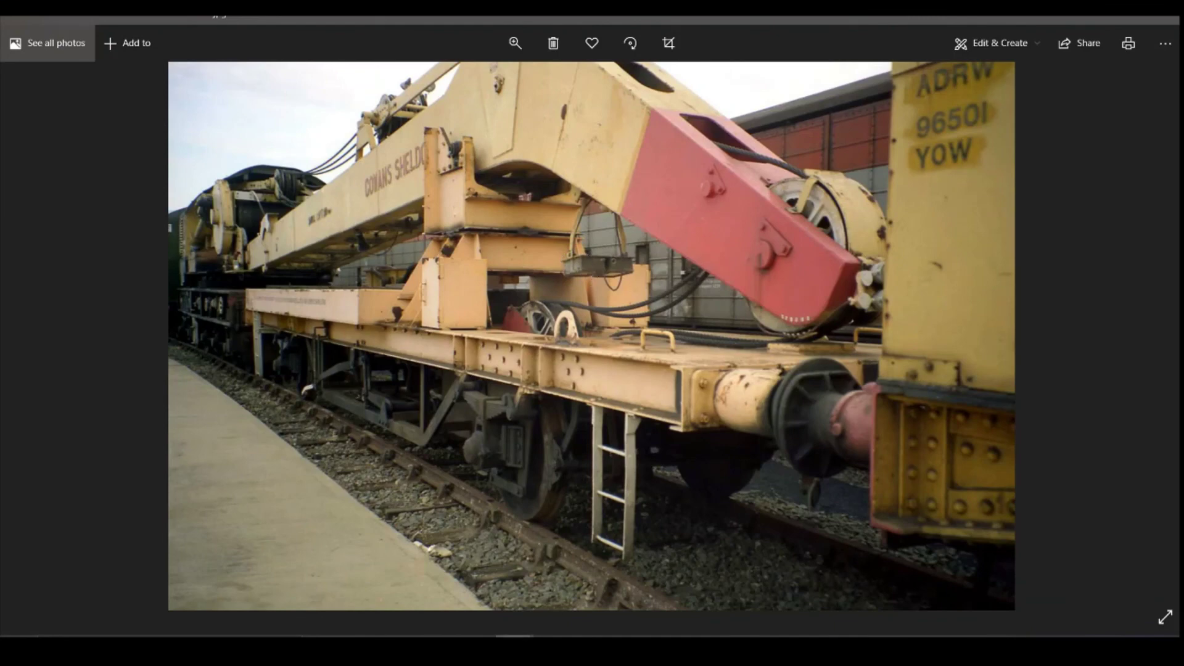
pyautogui.click(438, 644)
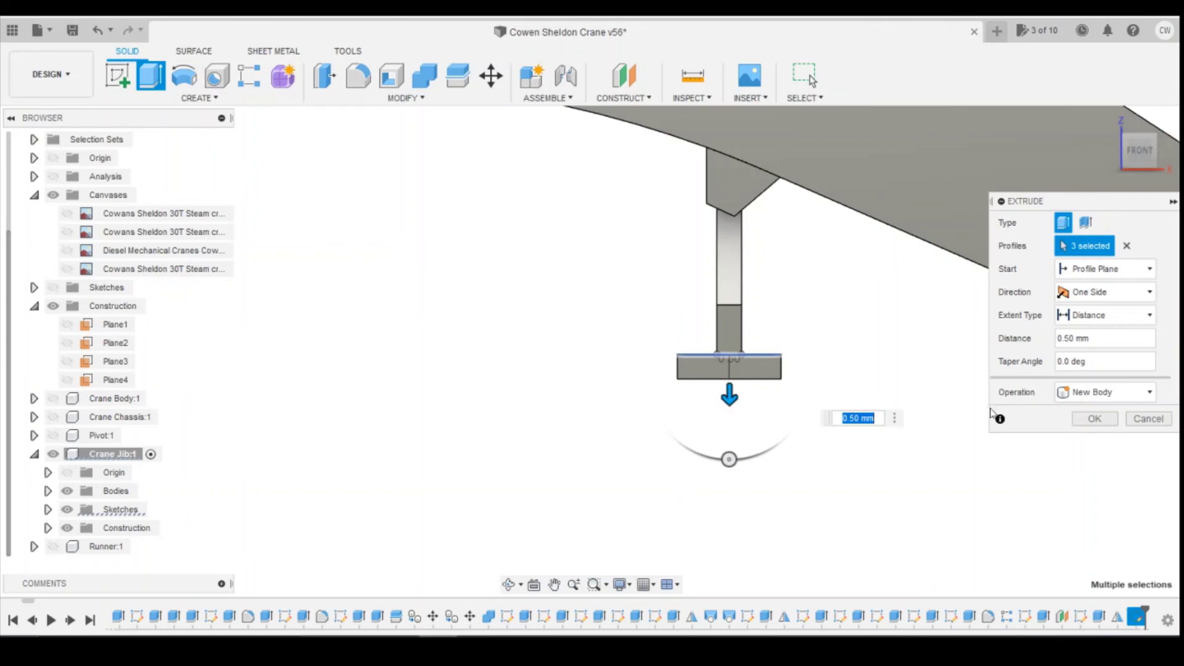
pyautogui.click(1110, 395)
pyautogui.click(1104, 409)
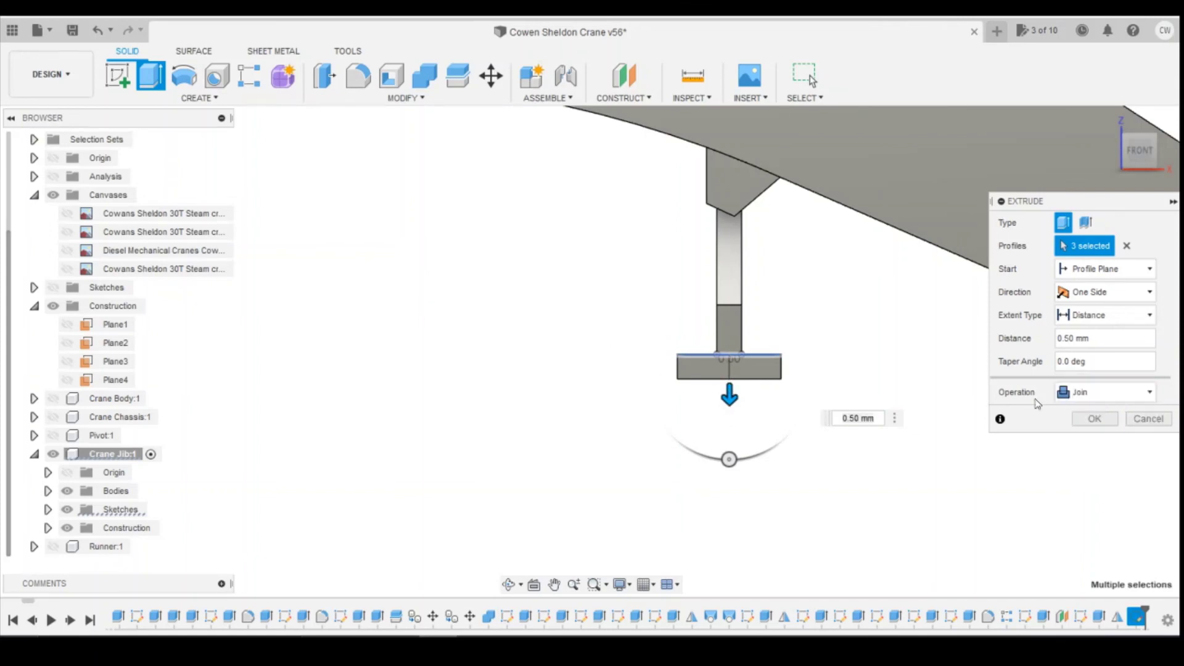
pyautogui.click(1095, 418)
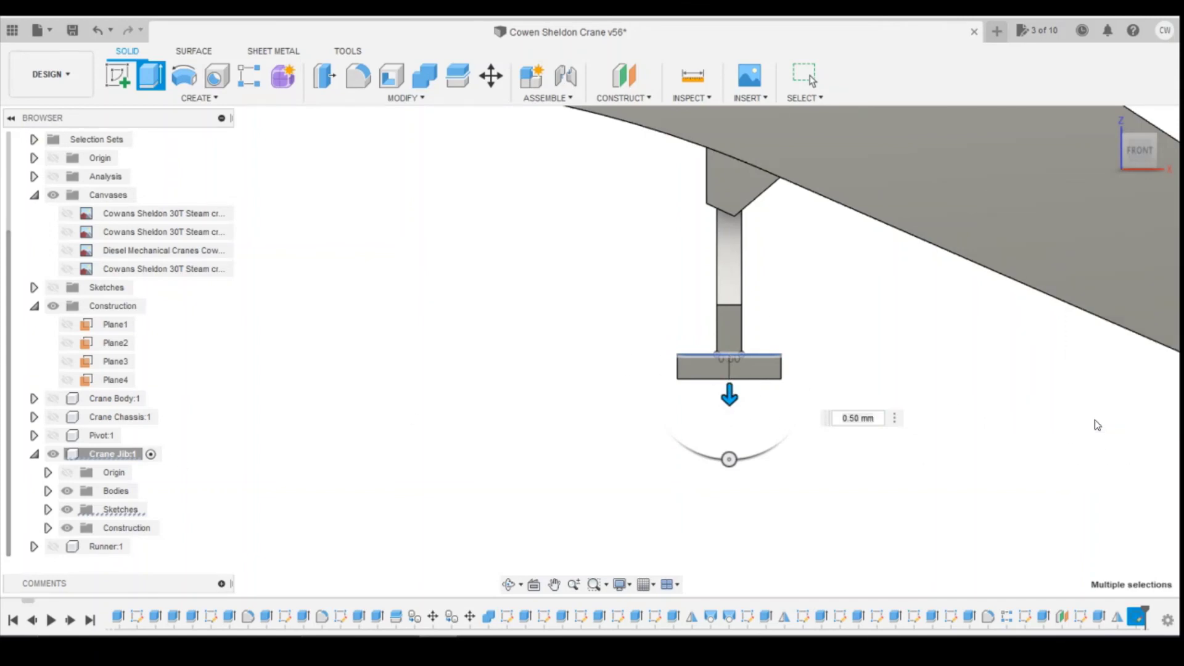
# Step: Check the jib's list of bodies and compare the base plate's thickness with the crane reference photo
pyautogui.click(48, 491)
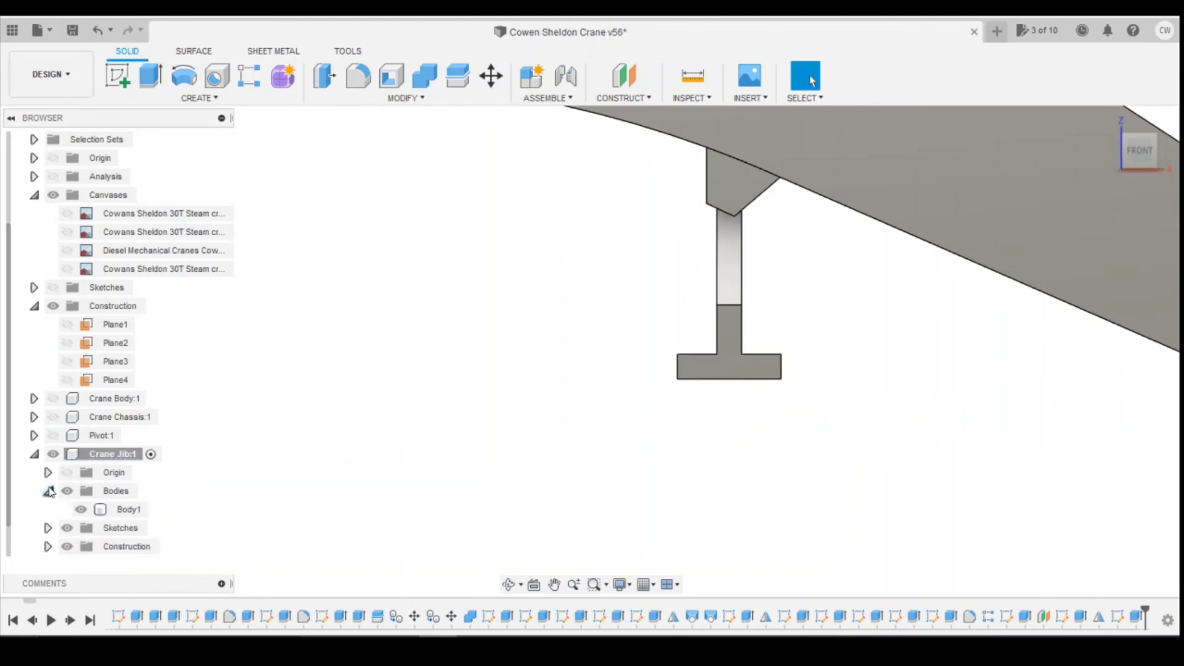
pyautogui.scroll(-1, 682, 411)
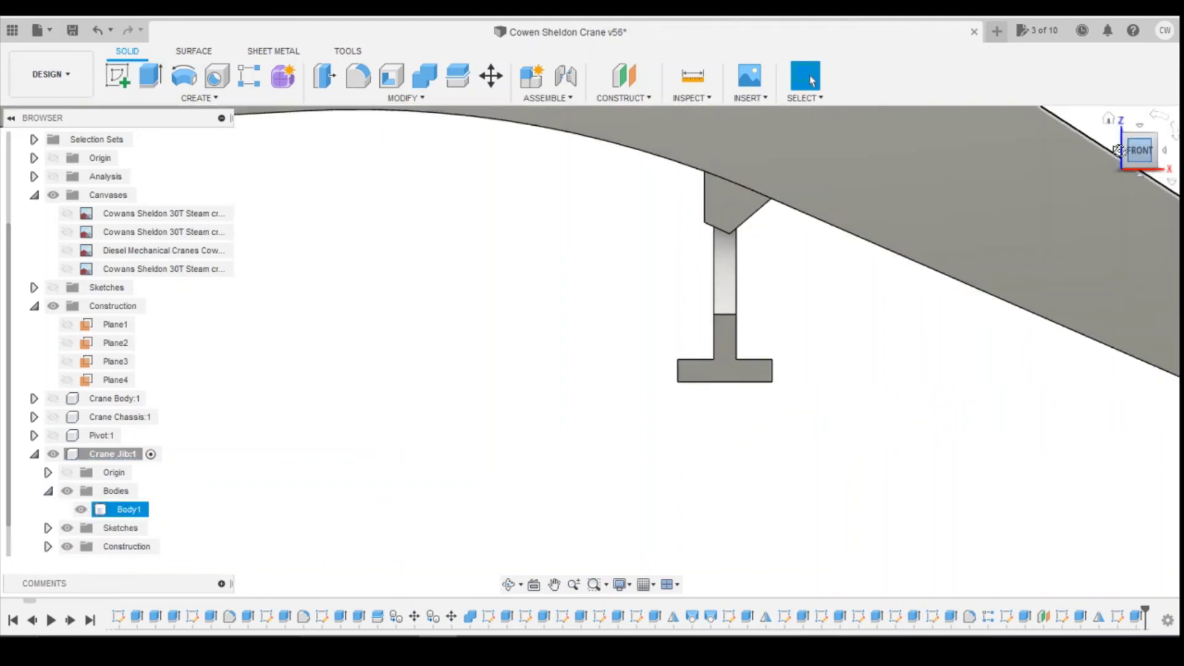
pyautogui.moveTo(1141, 154); pyautogui.dragTo(1123, 153)
pyautogui.moveTo(629, 515)
pyautogui.keyDown('shift'); pyautogui.mouseDown(button='middle')
pyautogui.moveTo(542, 549)
pyautogui.moveTo(600, 540)
pyautogui.mouseUp(button='middle'); pyautogui.keyUp('shift')
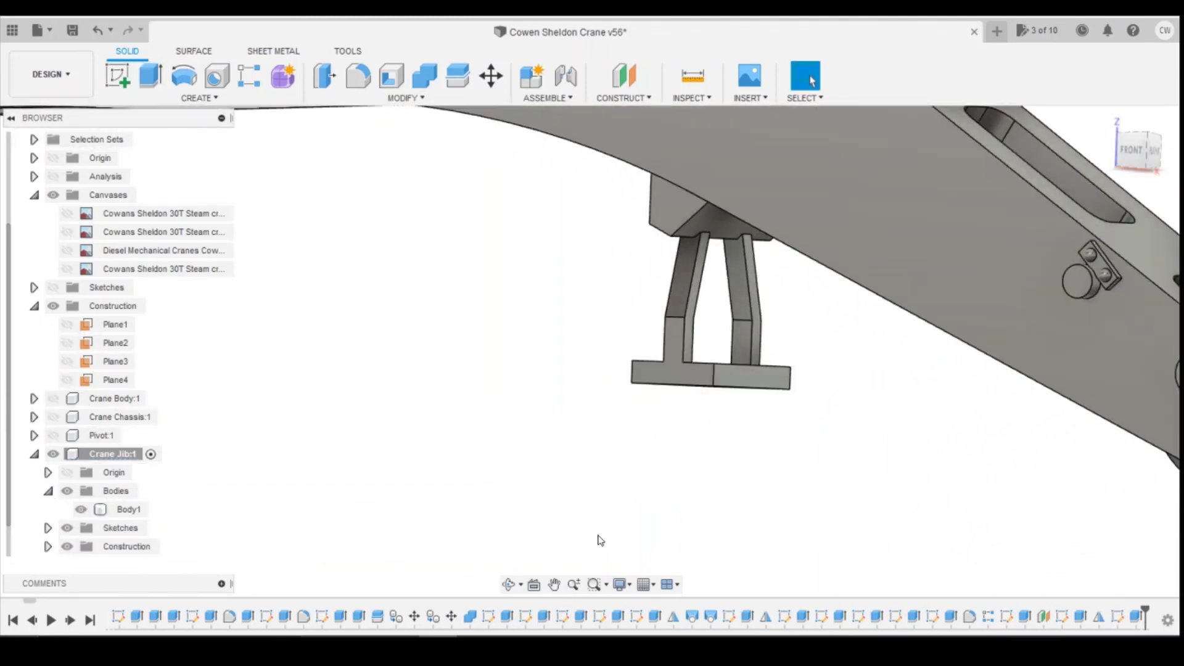
pyautogui.click(554, 601)
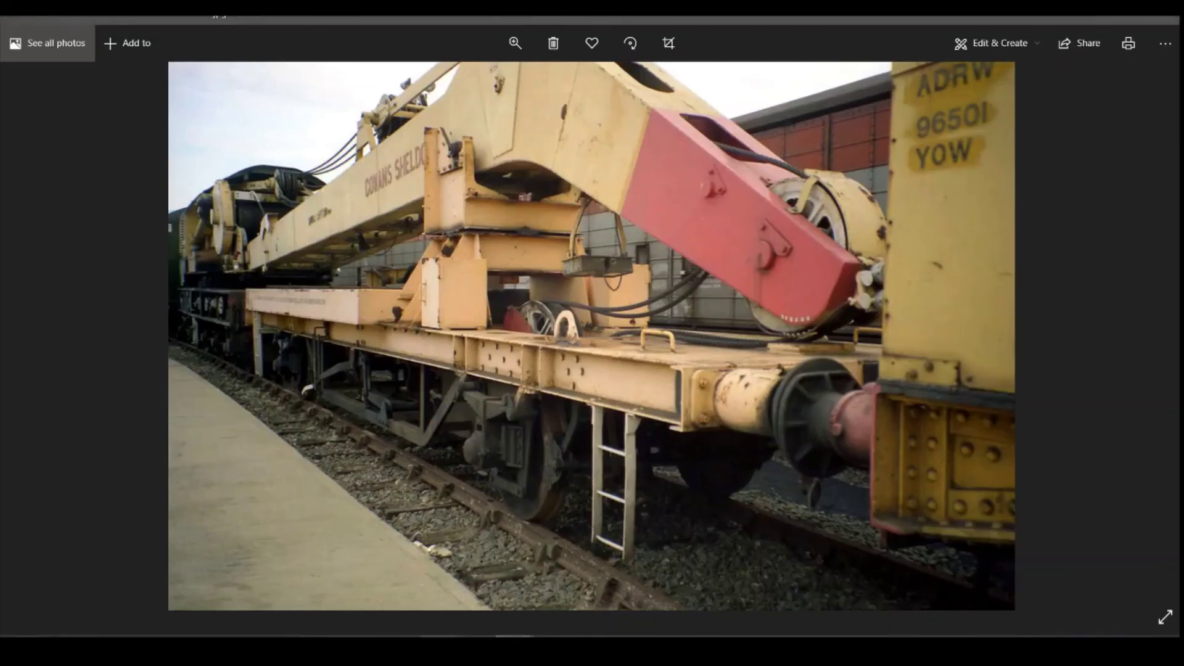
pyautogui.hotkey('alt', 'Tab')
pyautogui.scroll(-3, 1048, 433)
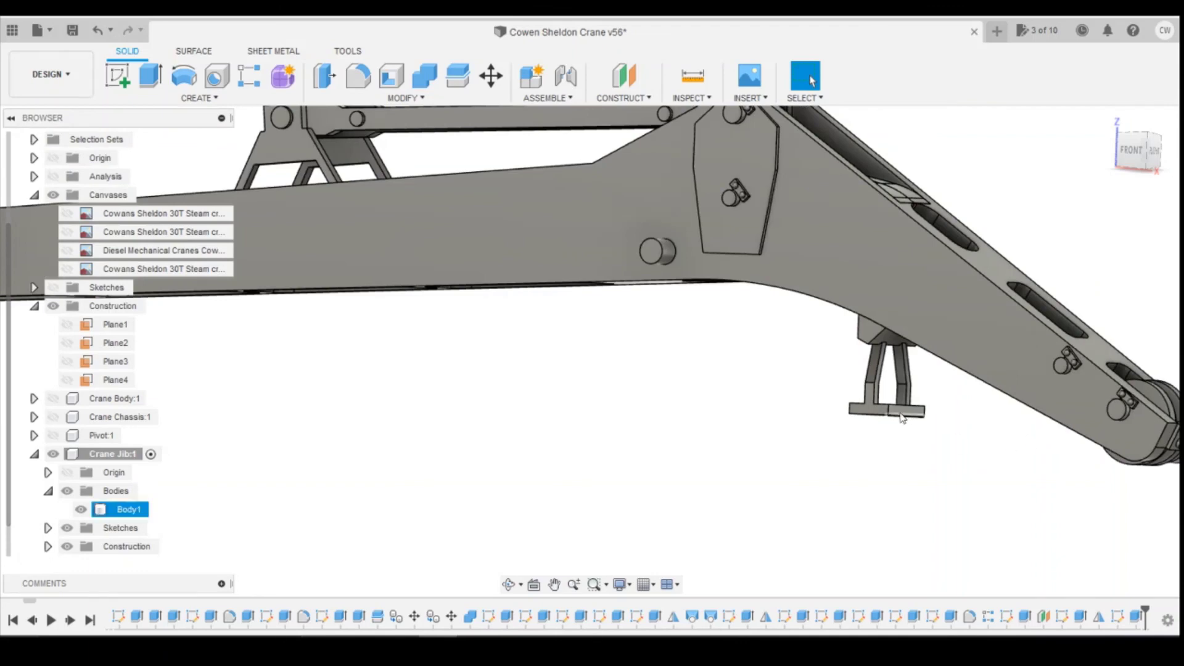
pyautogui.scroll(5, 901, 419)
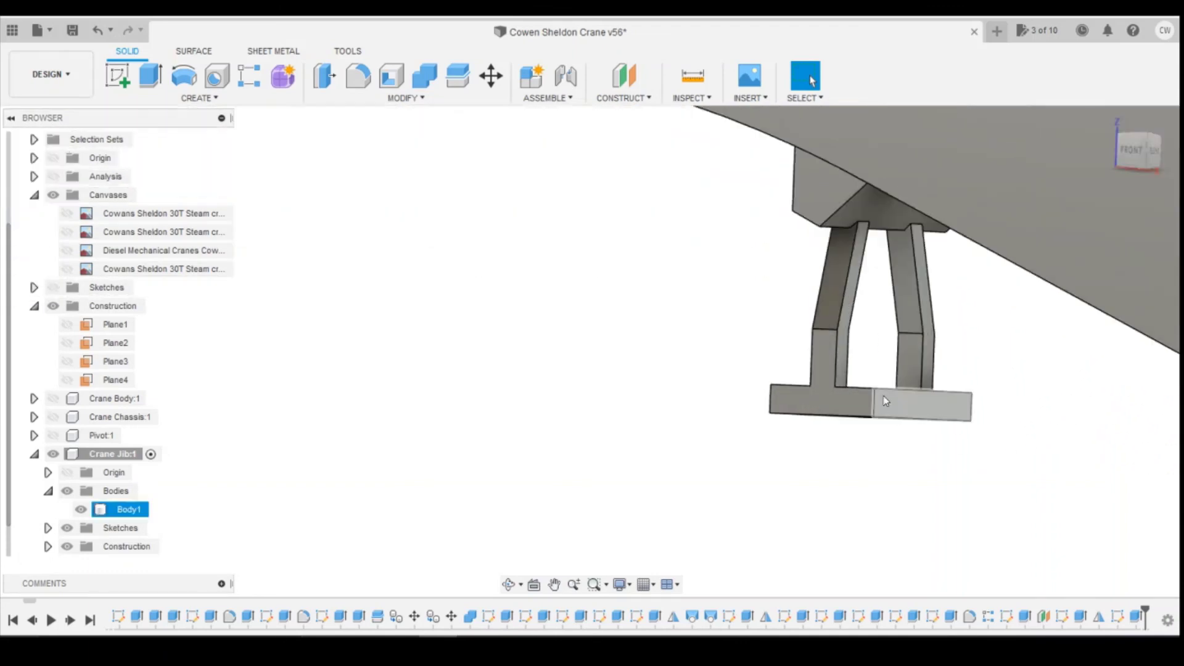
# Step: Edit the base plate extrusion and set its distance to 0.70 mm
pyautogui.rightClick(1138, 620)
pyautogui.click(1109, 461)
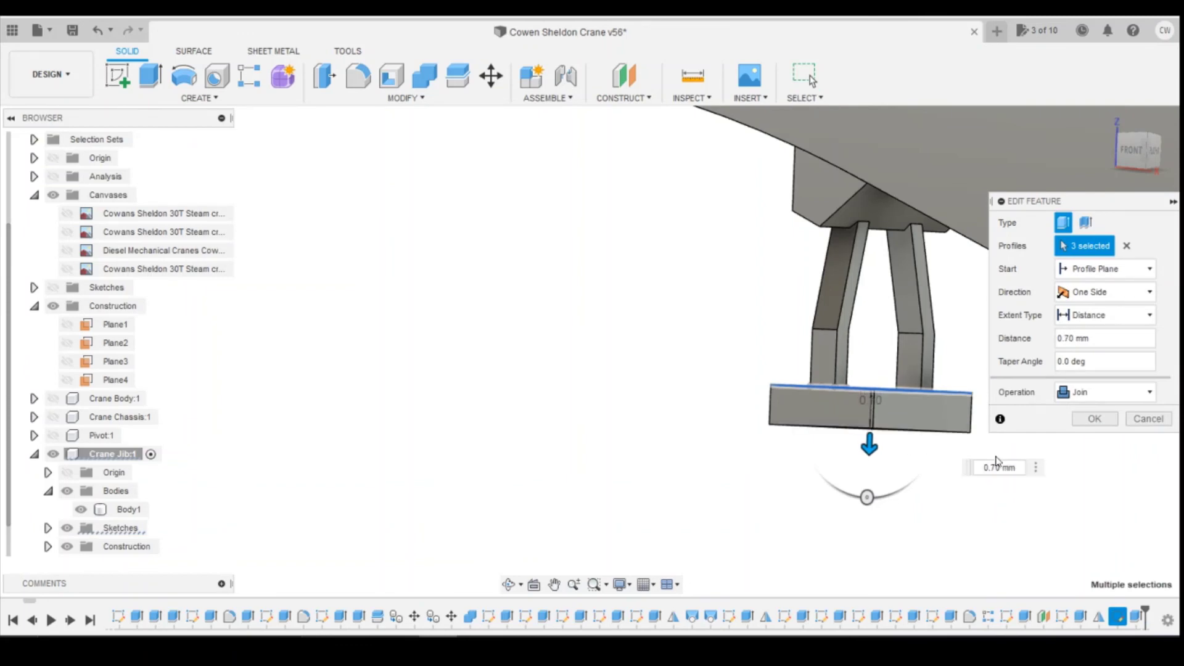
pyautogui.press('Return')
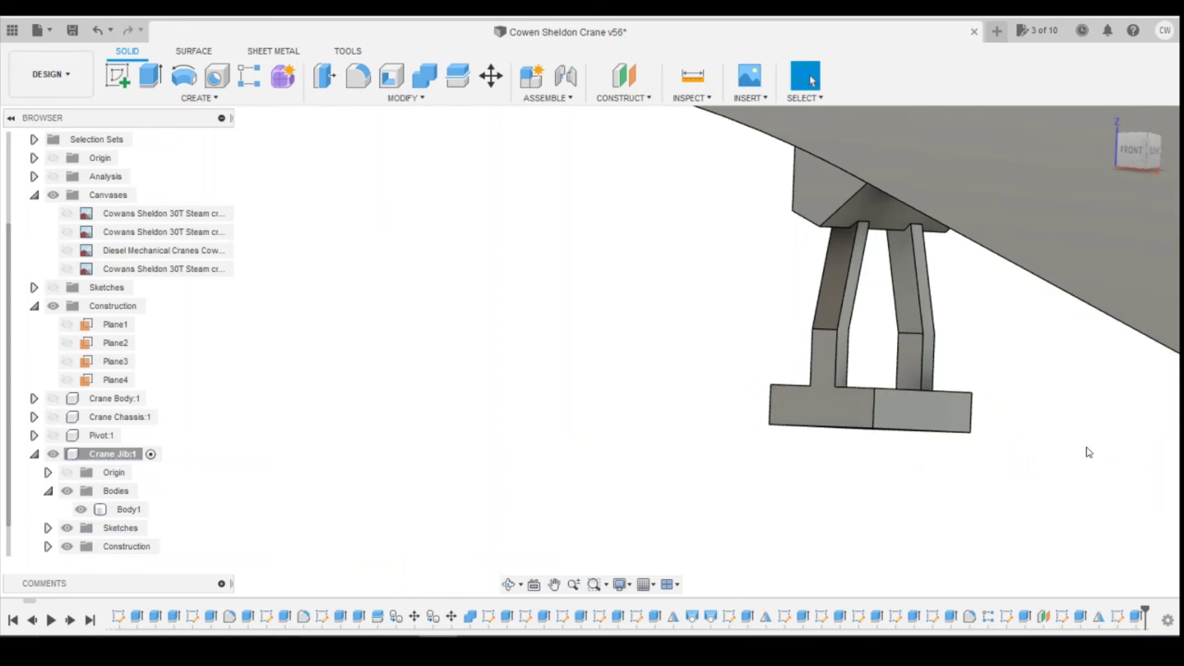
# Step: Examine the whole jib with its hanging support from the front, from below and from its end
pyautogui.scroll(-5, 1008, 450)
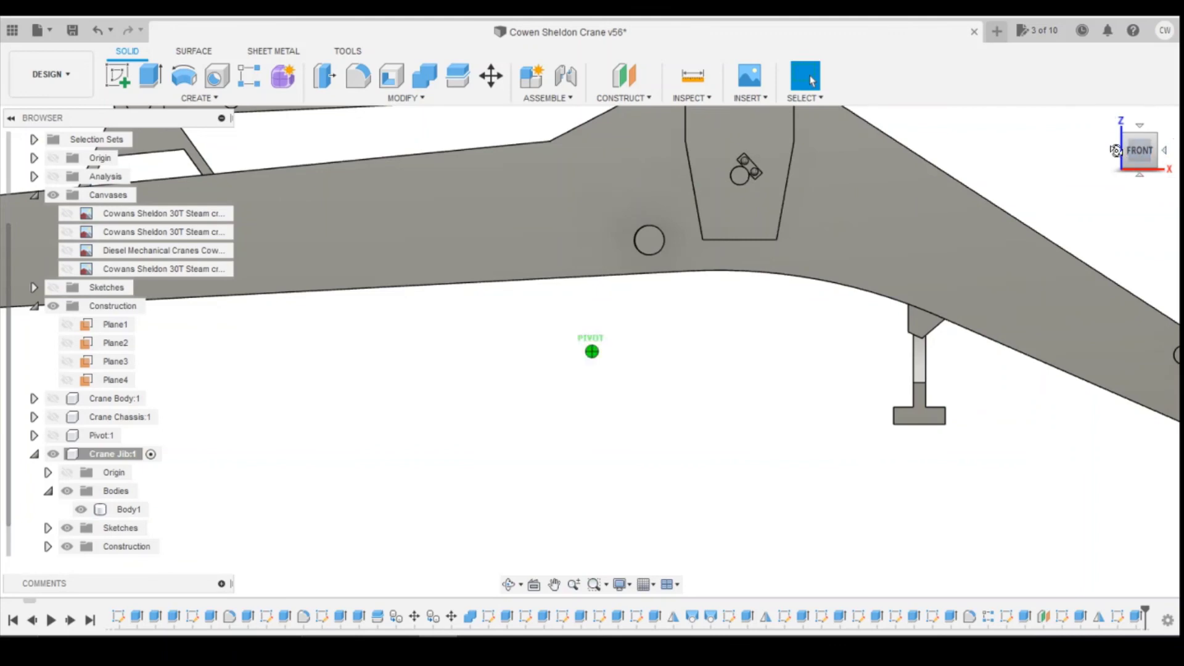
pyautogui.keyDown('shift'); pyautogui.moveTo(592, 350); pyautogui.dragTo(557, 321, button='middle'); pyautogui.keyUp('shift')
pyautogui.scroll(-5, 951, 449)
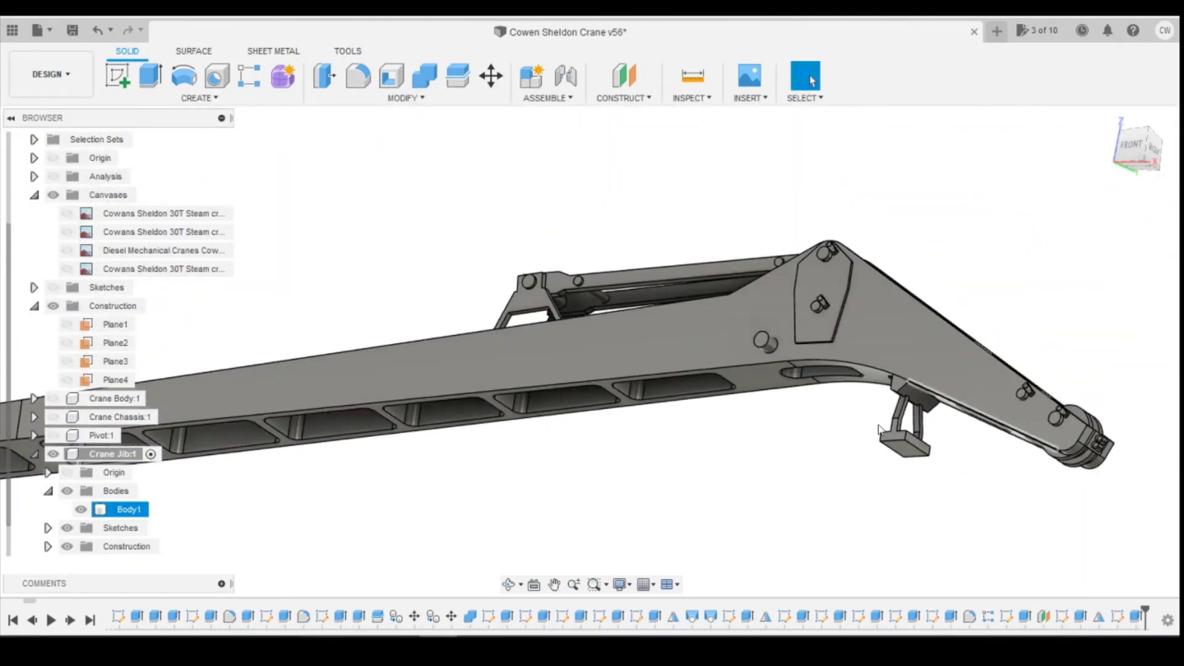
pyautogui.scroll(-1, 874, 437)
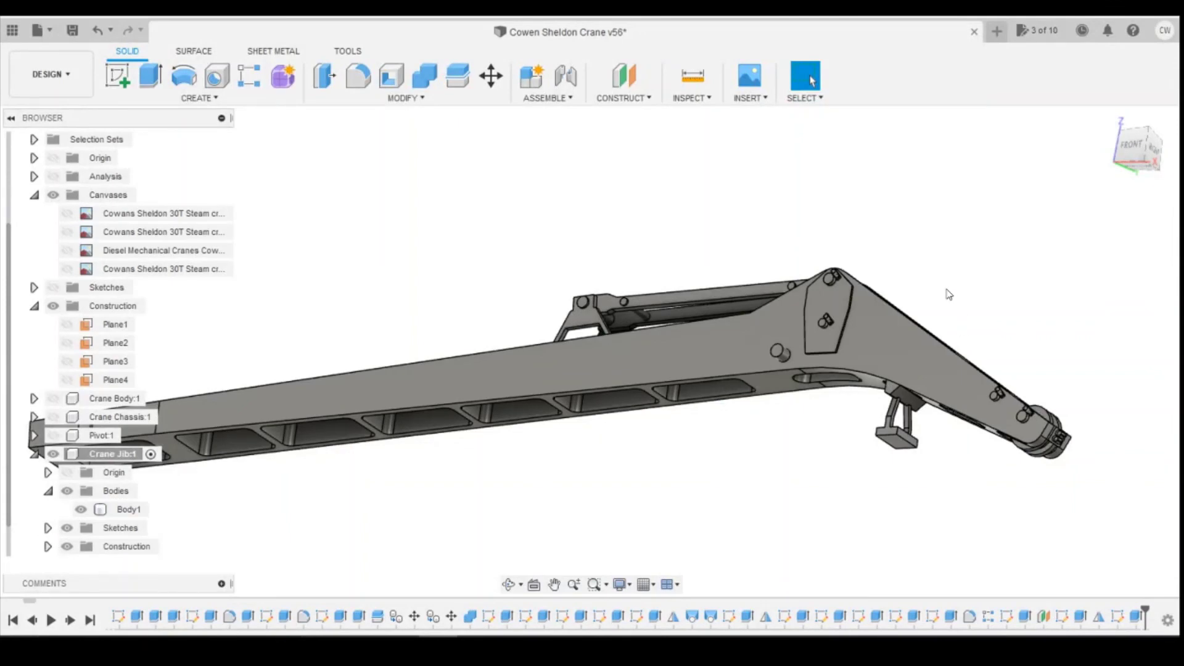
pyautogui.moveTo(1128, 148)
pyautogui.mouseDown()
pyautogui.moveTo(1082, 177)
pyautogui.moveTo(1130, 148)
pyautogui.moveTo(1148, 166)
pyautogui.moveTo(1139, 148)
pyautogui.mouseUp()
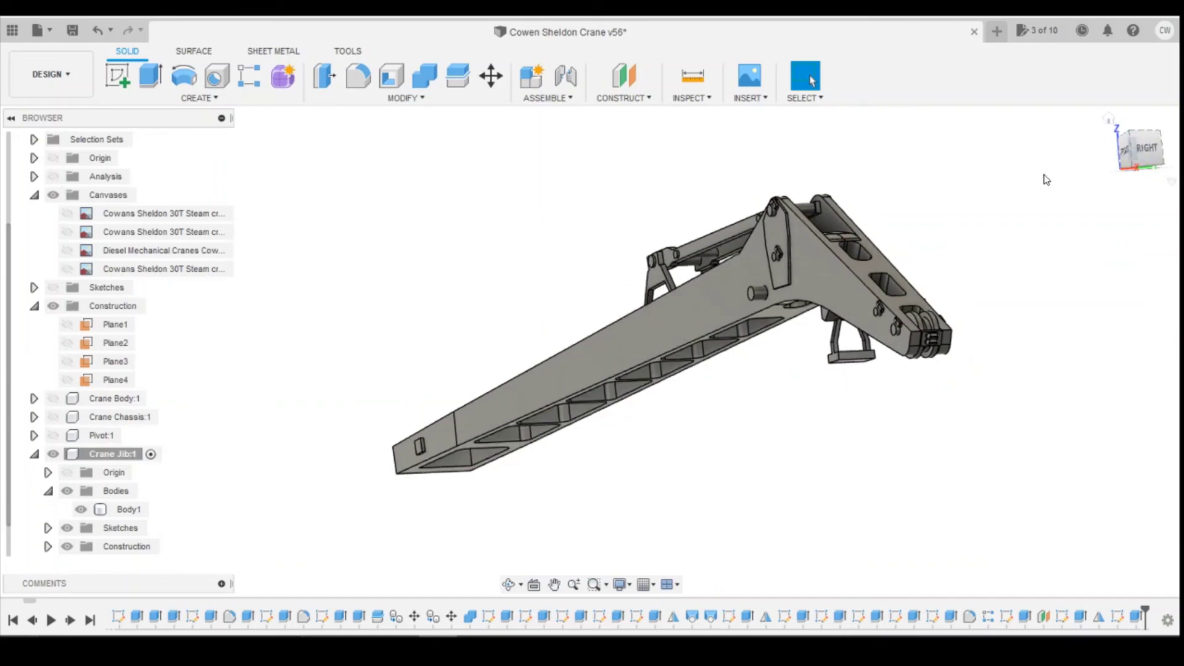